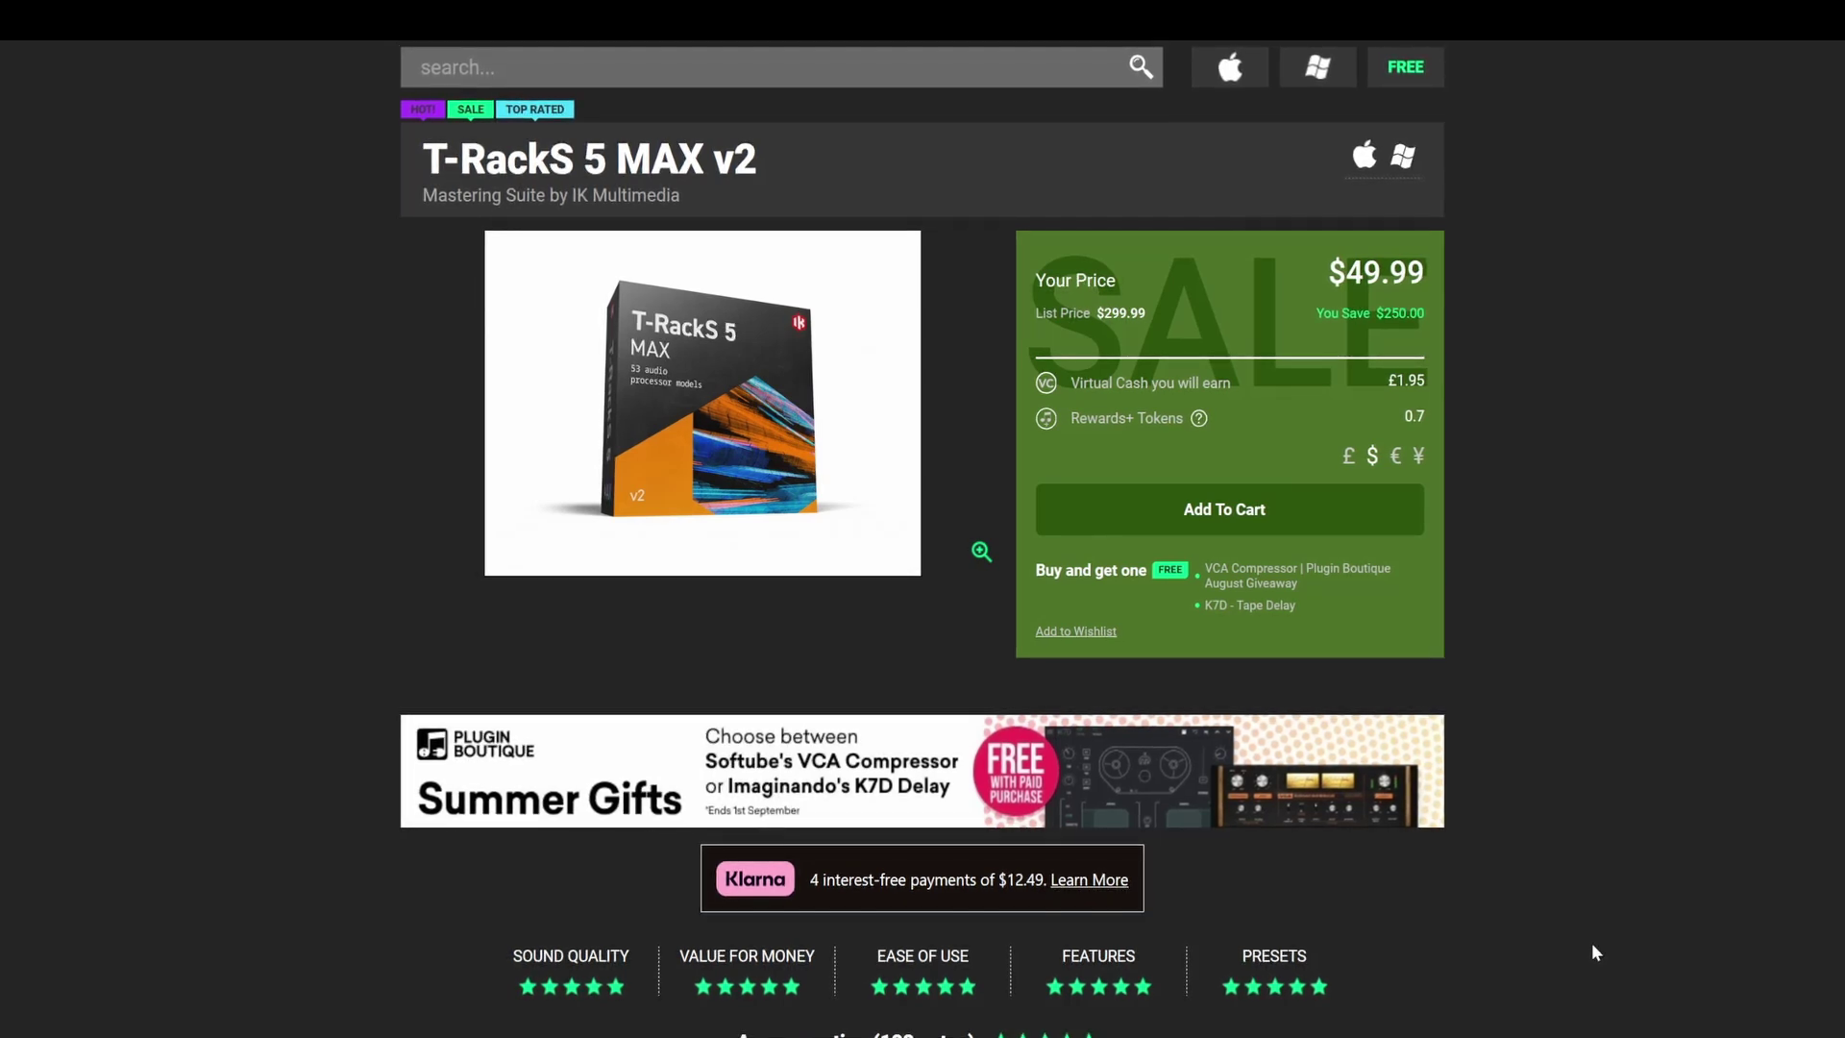
- Look over the T-RackS 5 MAX v2 product page, including its price and star ratings
{"action": "scroll", "coordinate": [1563, 908], "scroll_direction": "down", "scroll_amount": 3}
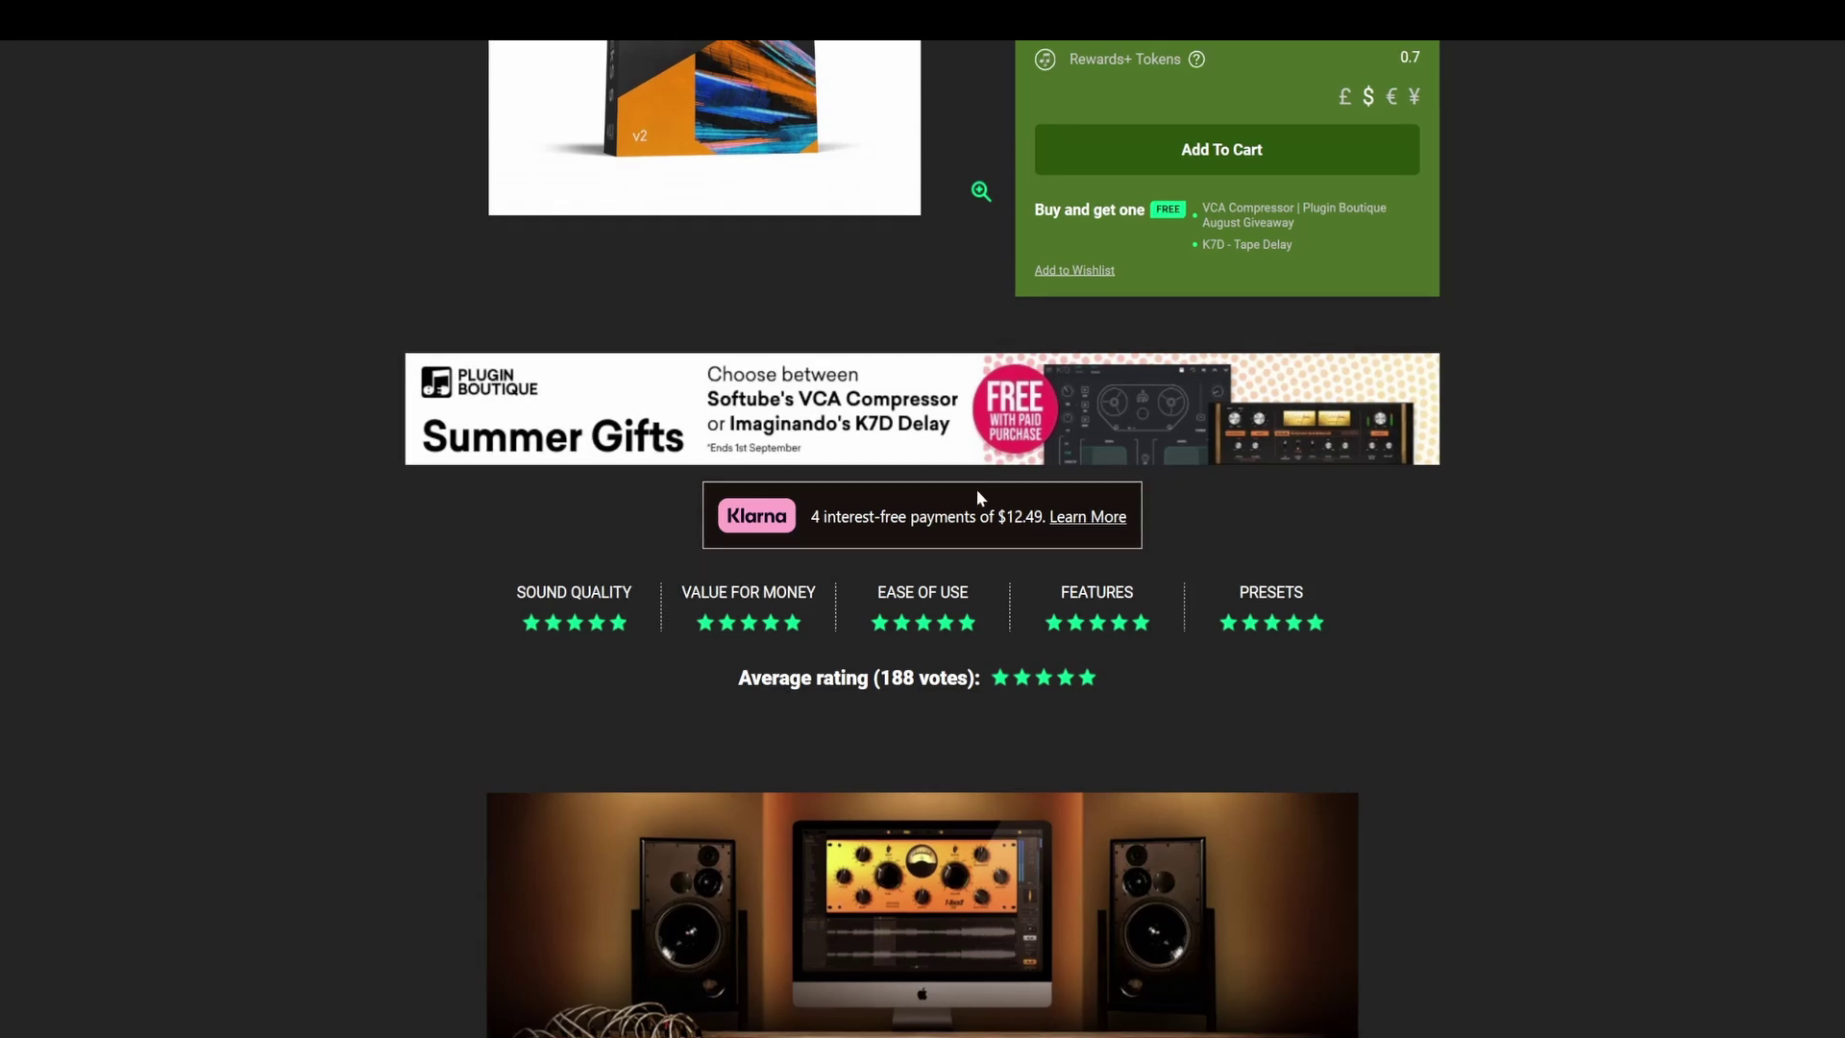
{"action": "scroll", "coordinate": [1576, 600], "scroll_direction": "up", "scroll_amount": 5}
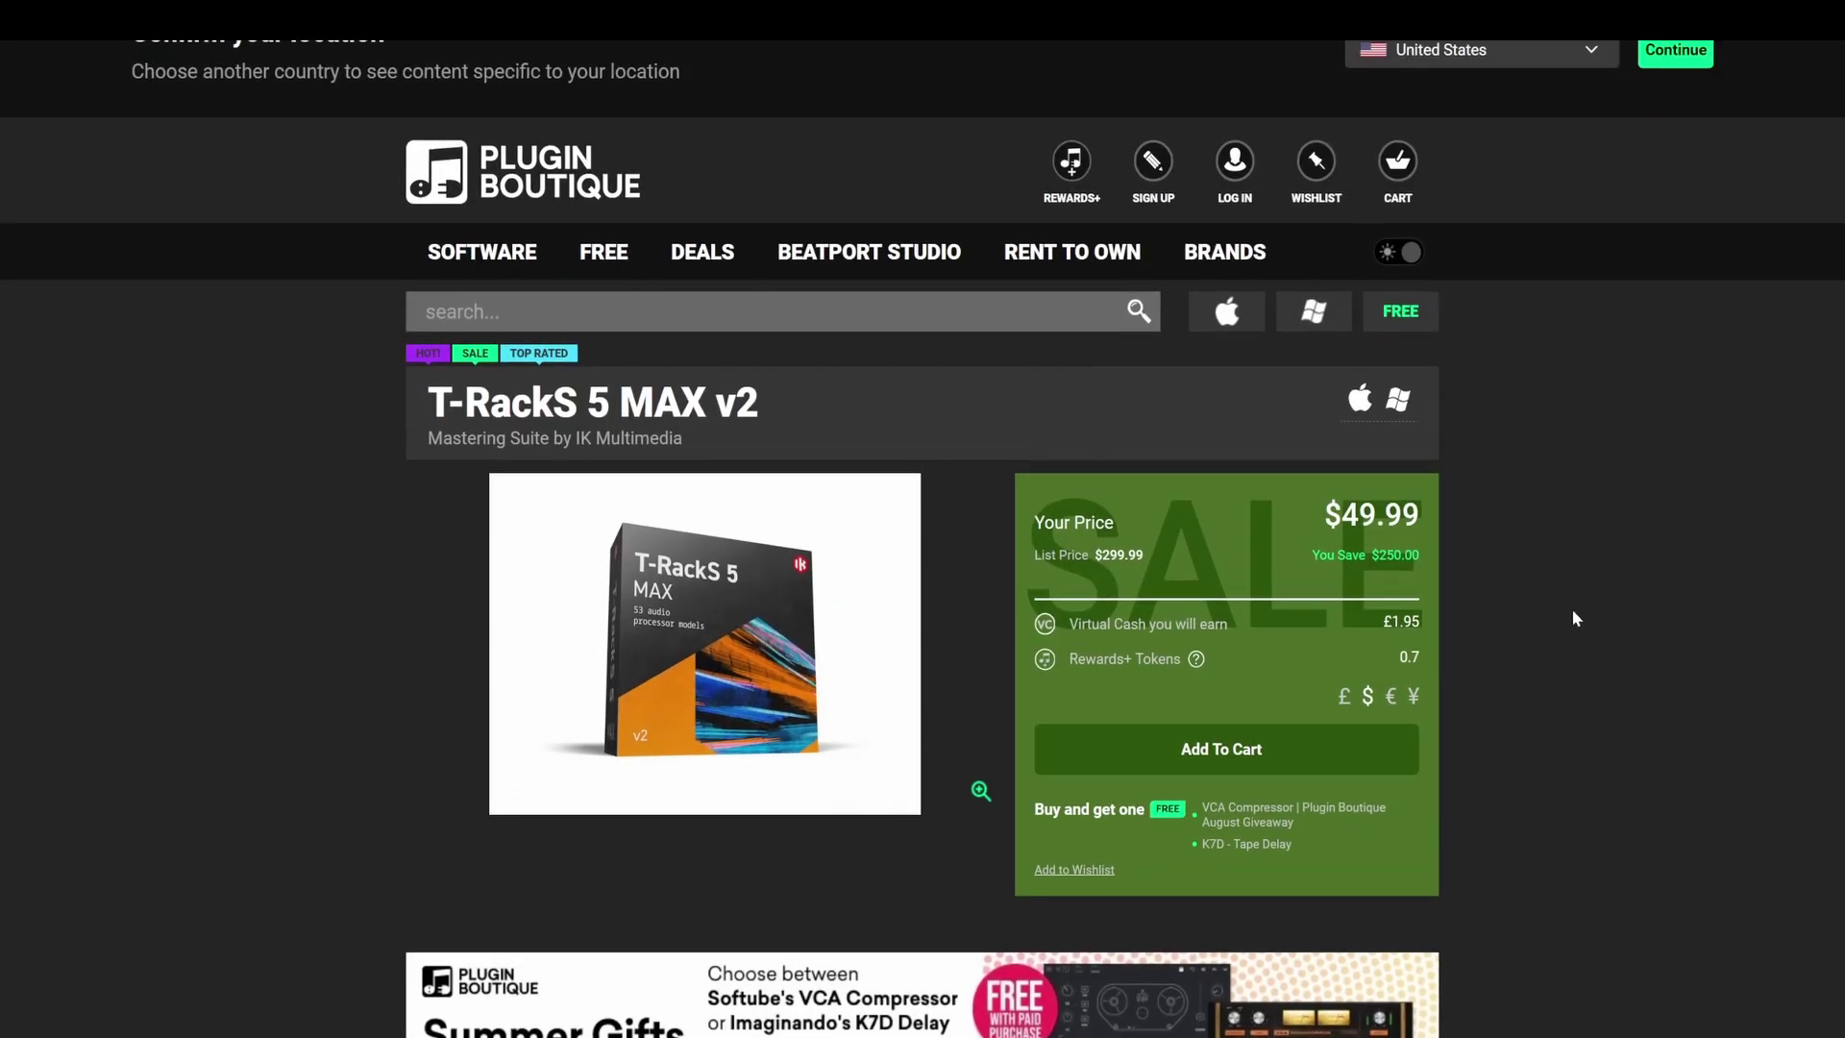
{"action": "scroll", "coordinate": [1572, 615], "scroll_direction": "down", "scroll_amount": 2}
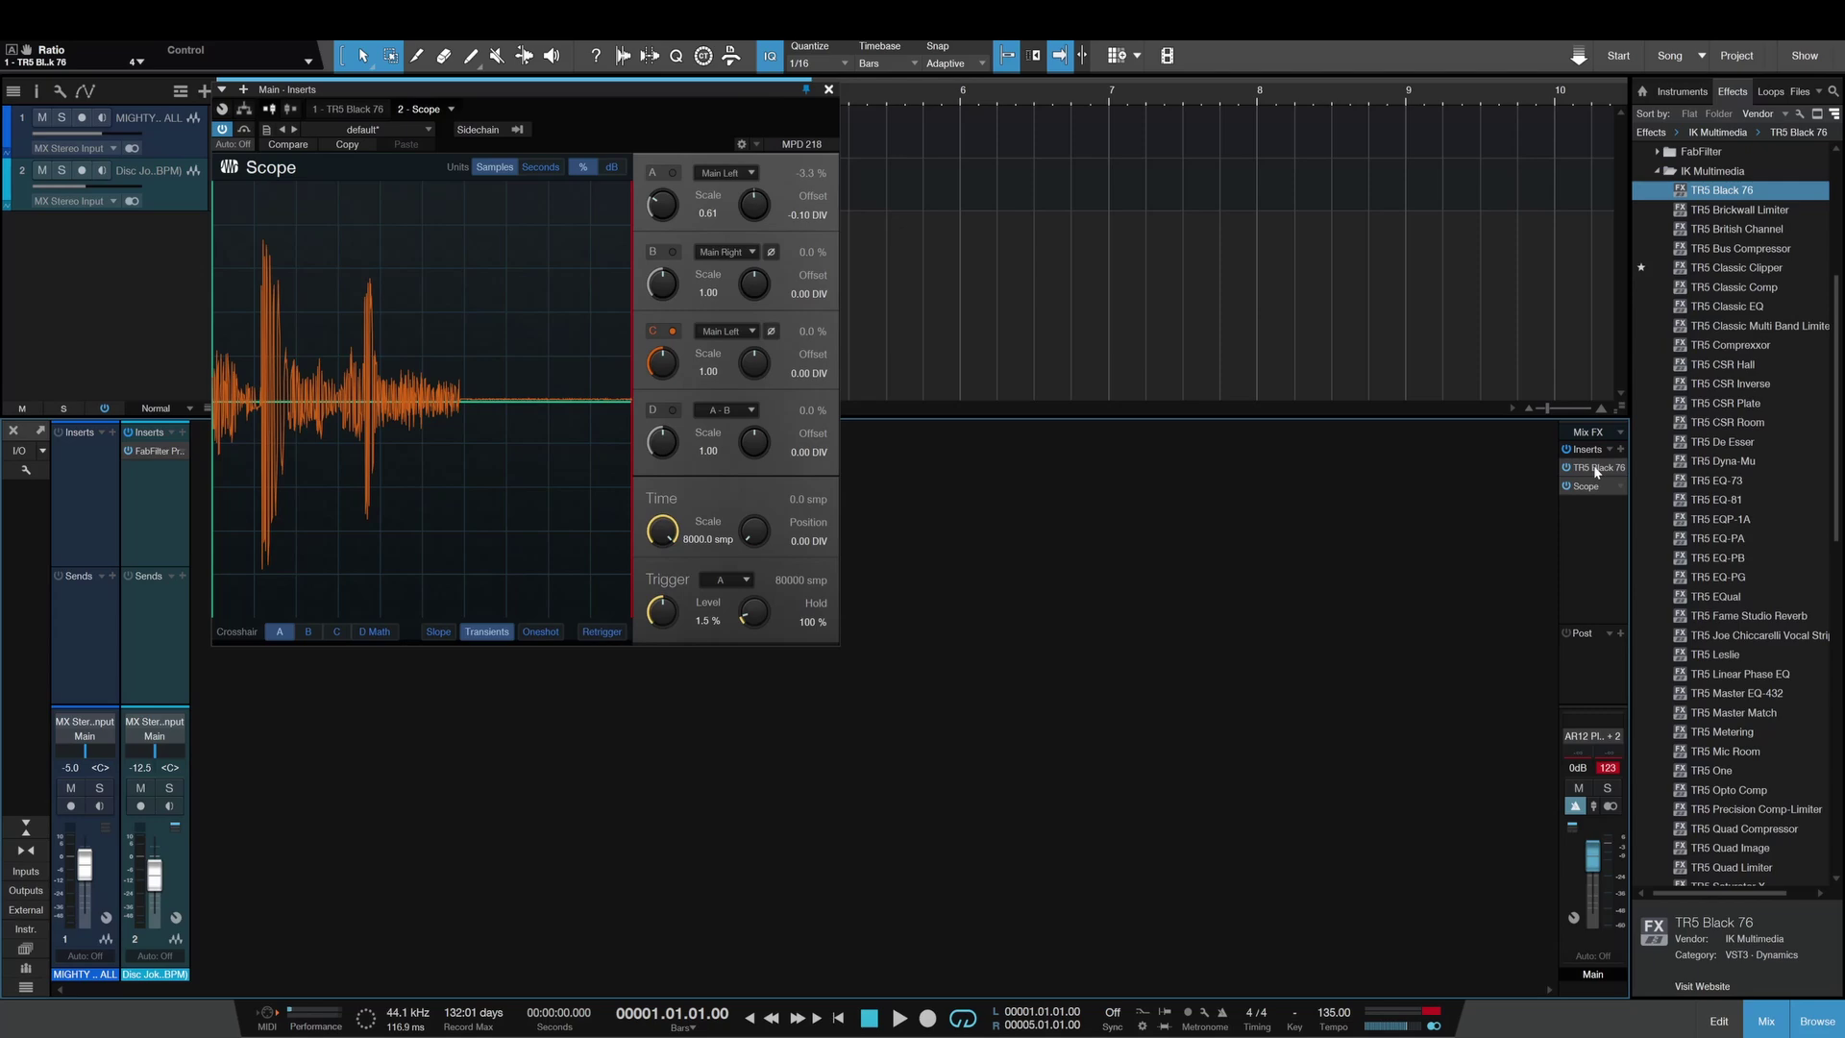
- Open the TR5 Black 76 insert on the Main channel and set attack to 5.0, release to 5.2 and ratio to 8
{"action": "left_click", "coordinate": [1595, 468]}
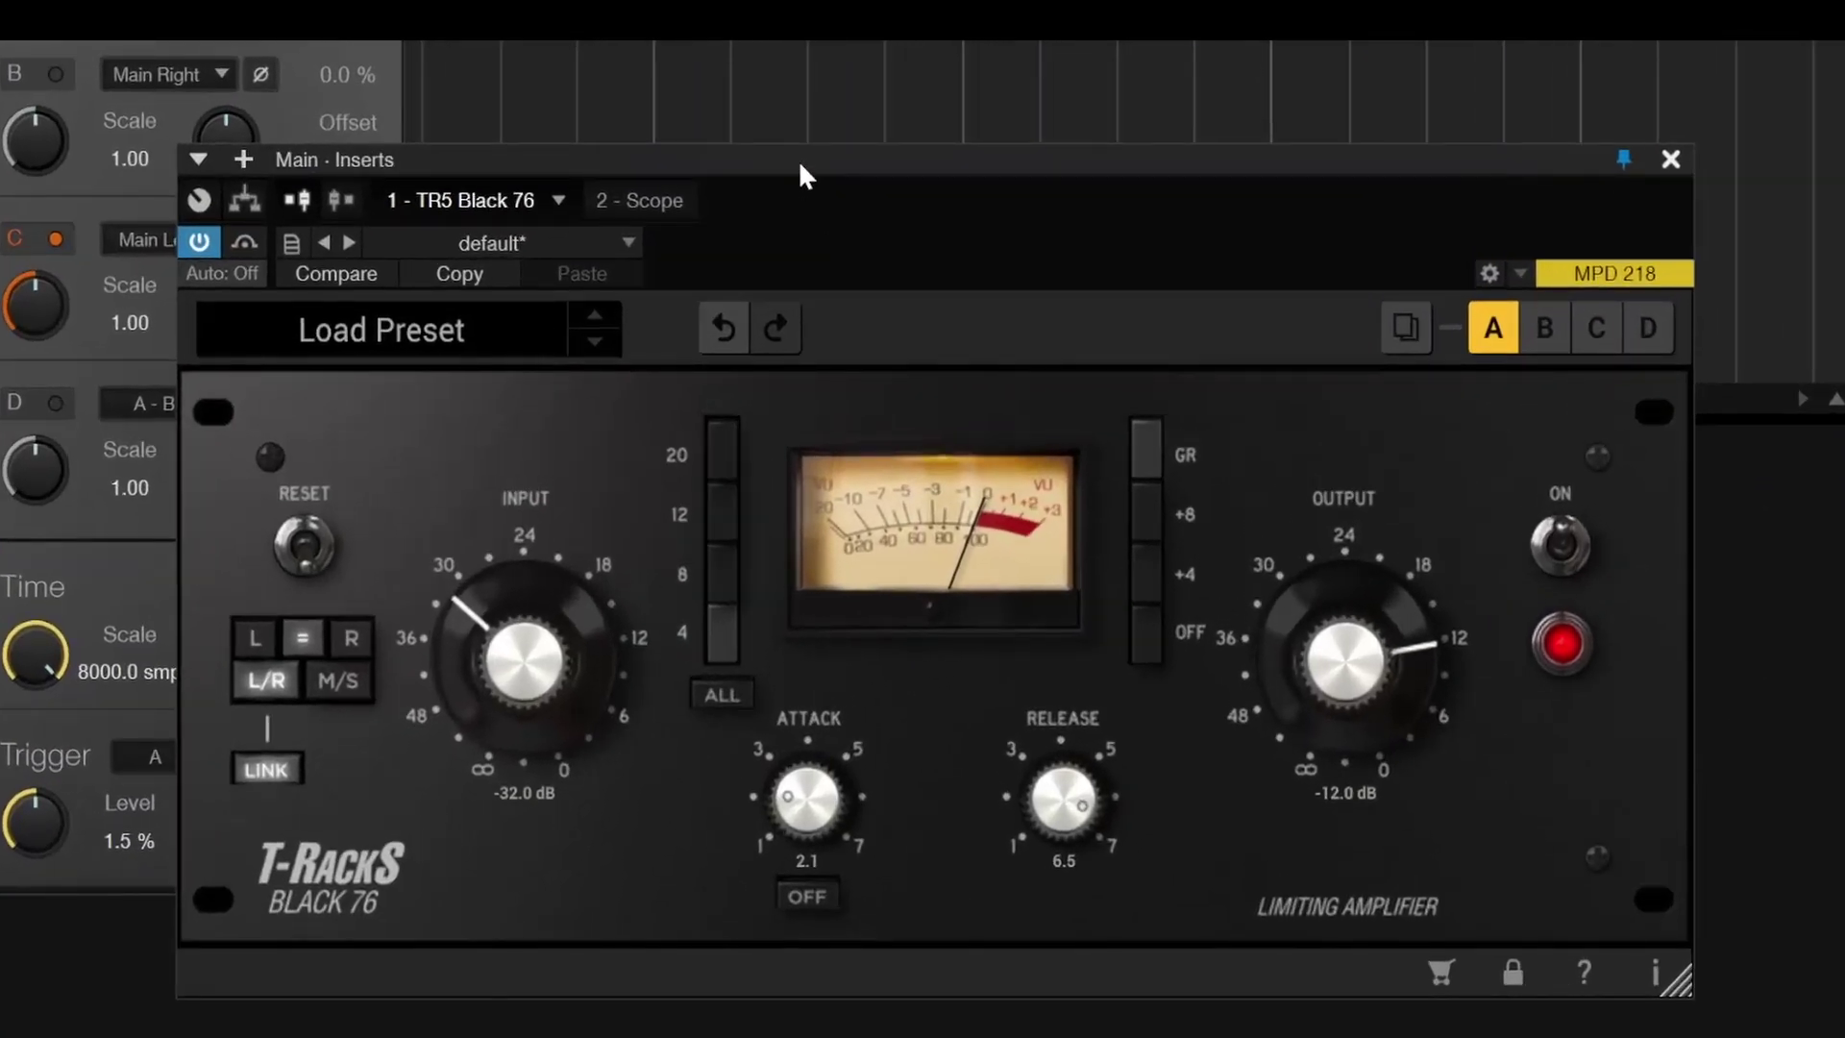
{"action": "left_click_drag", "start_coordinate": [798, 160], "coordinate": [832, 119]}
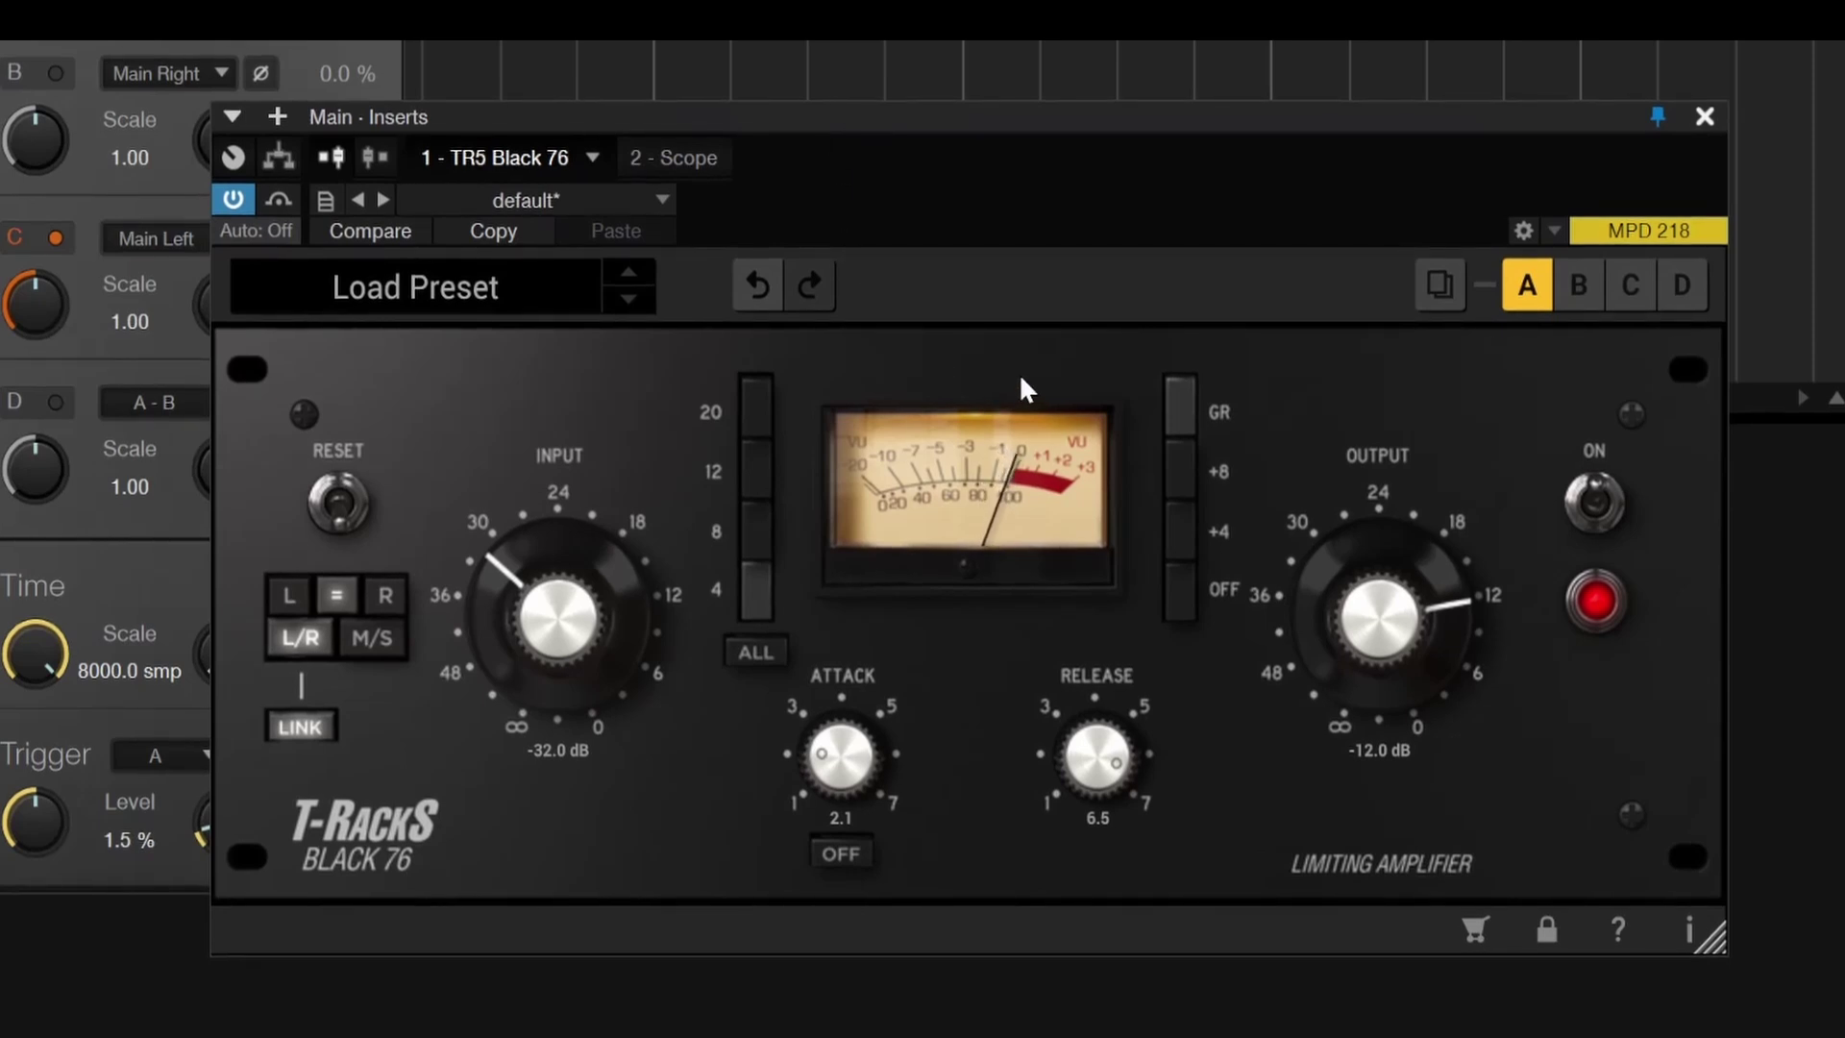
{"action": "left_click_drag", "start_coordinate": [841, 755], "coordinate": [850, 544]}
{"action": "left_click_drag", "start_coordinate": [1098, 747], "coordinate": [1103, 839]}
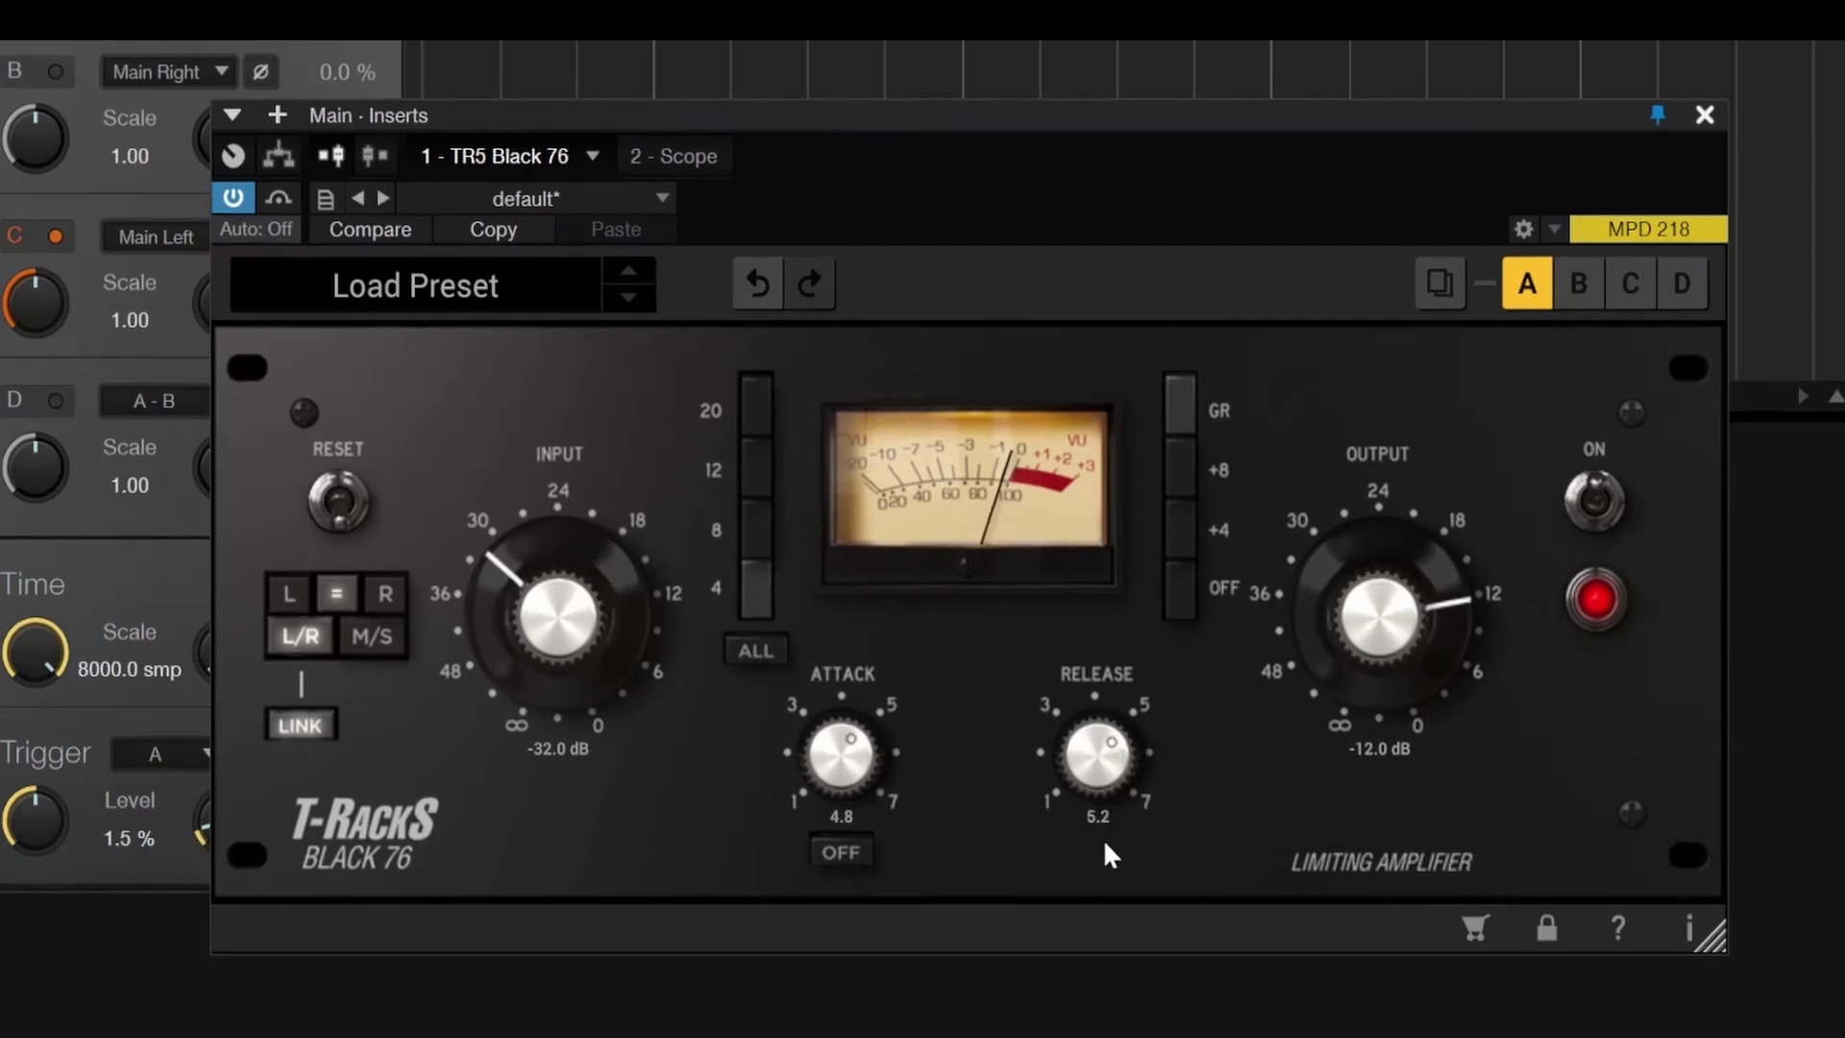
{"action": "left_click", "coordinate": [765, 536]}
{"action": "left_click_drag", "start_coordinate": [849, 748], "coordinate": [848, 739]}
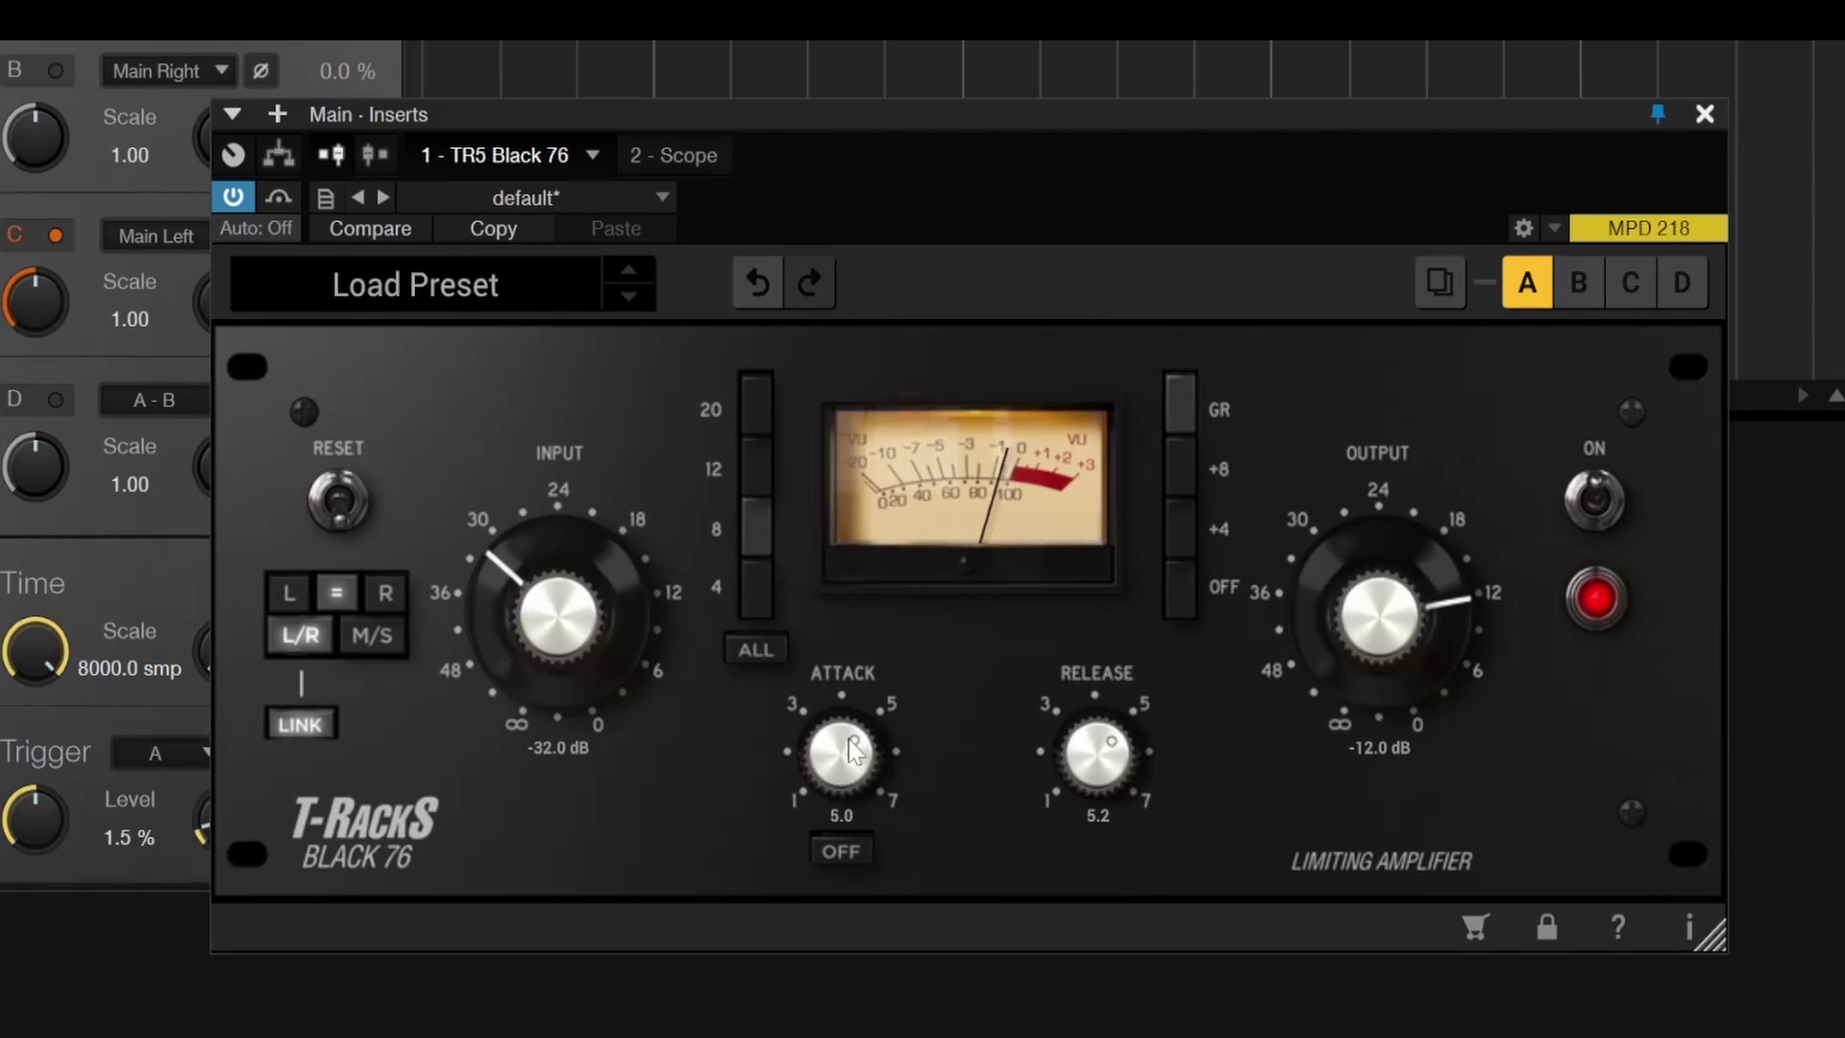
{"action": "left_click", "coordinate": [854, 846]}
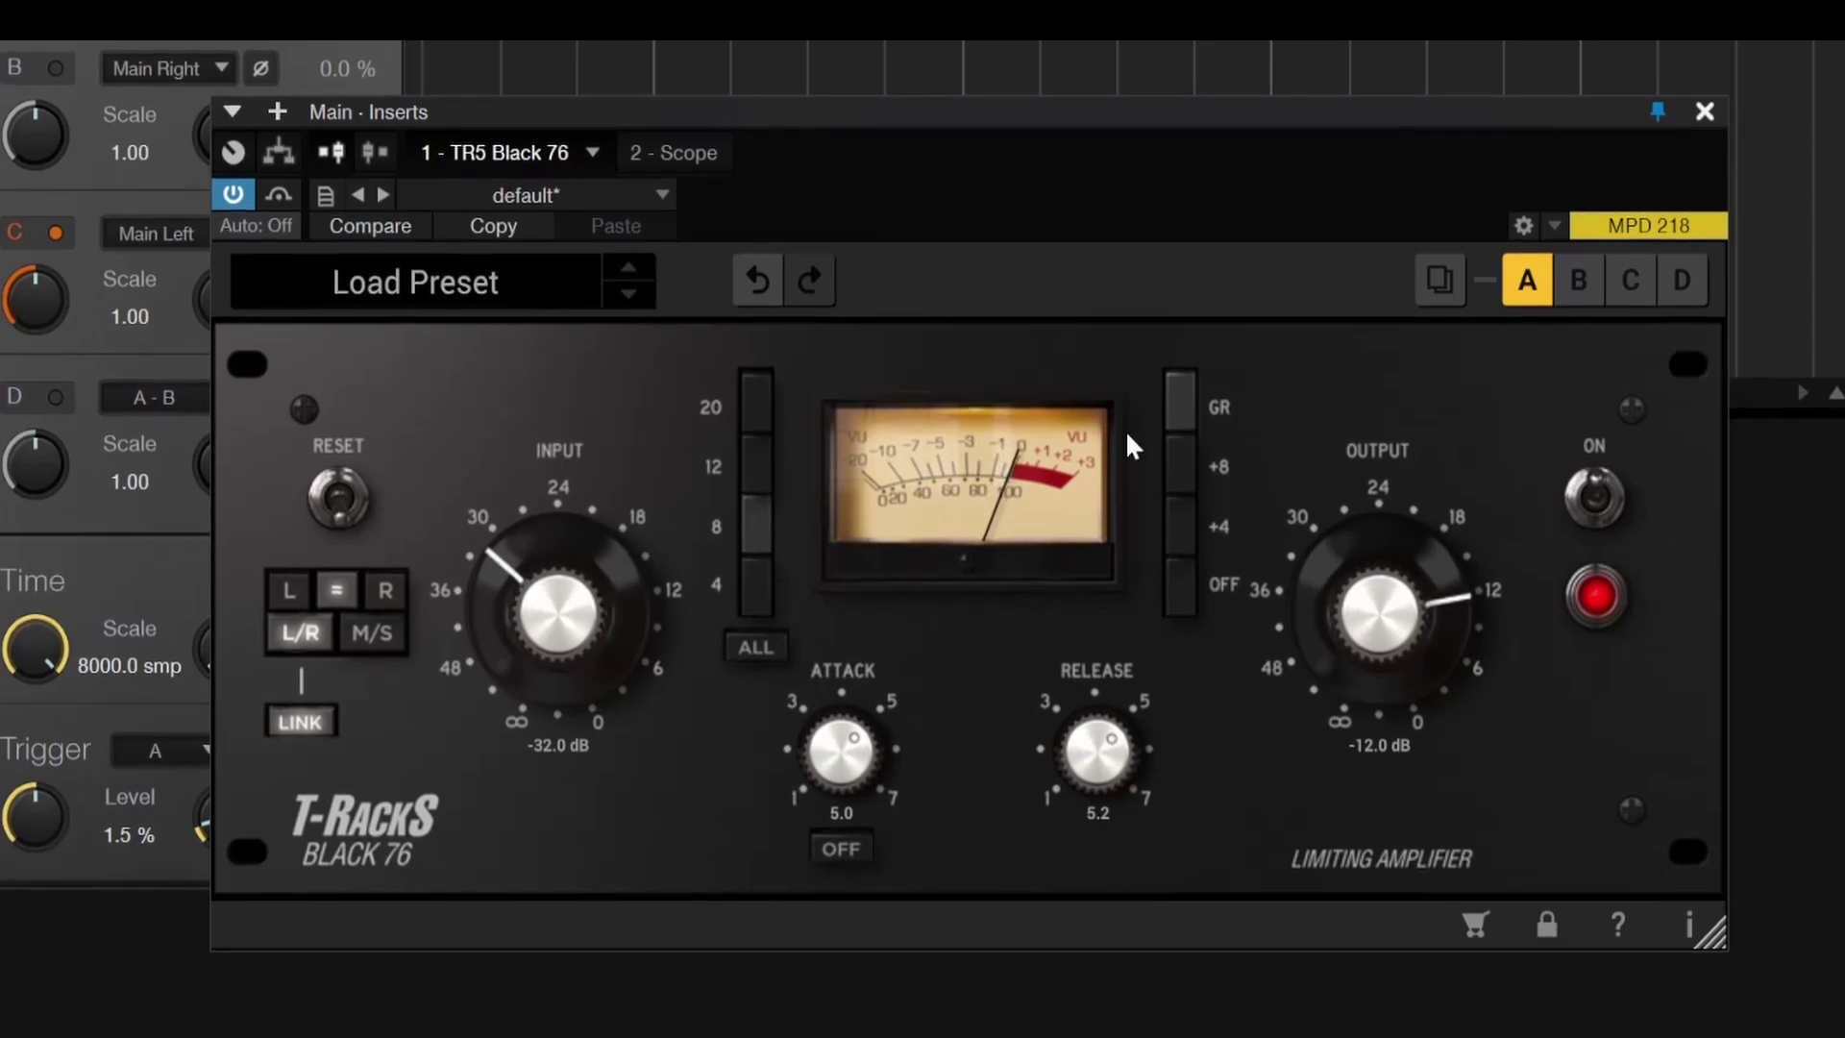
- Try the Black 76 attack and release at both extremes, ending with attack at 7.0 and release at 1.0
{"action": "left_click_drag", "start_coordinate": [1107, 750], "coordinate": [1100, 923]}
{"action": "left_click_drag", "start_coordinate": [850, 754], "coordinate": [854, 1031]}
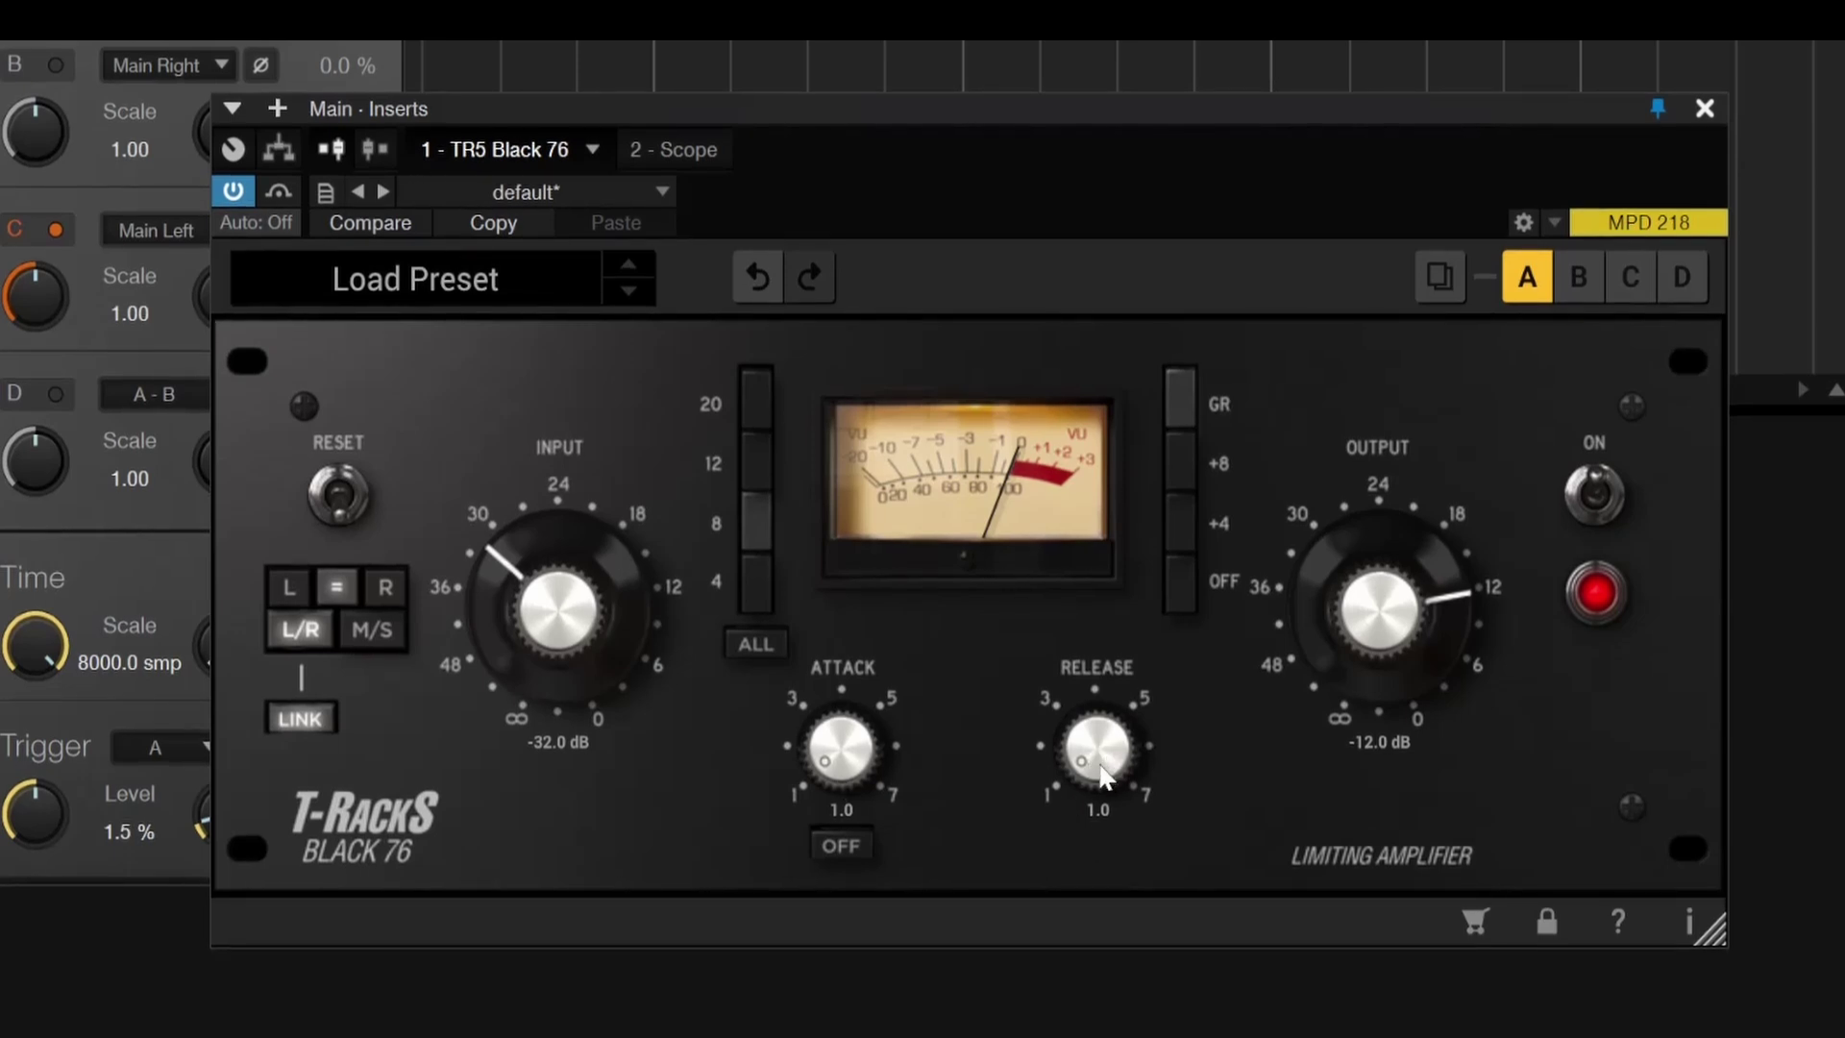
{"action": "left_click_drag", "start_coordinate": [1084, 662], "coordinate": [1078, 227]}
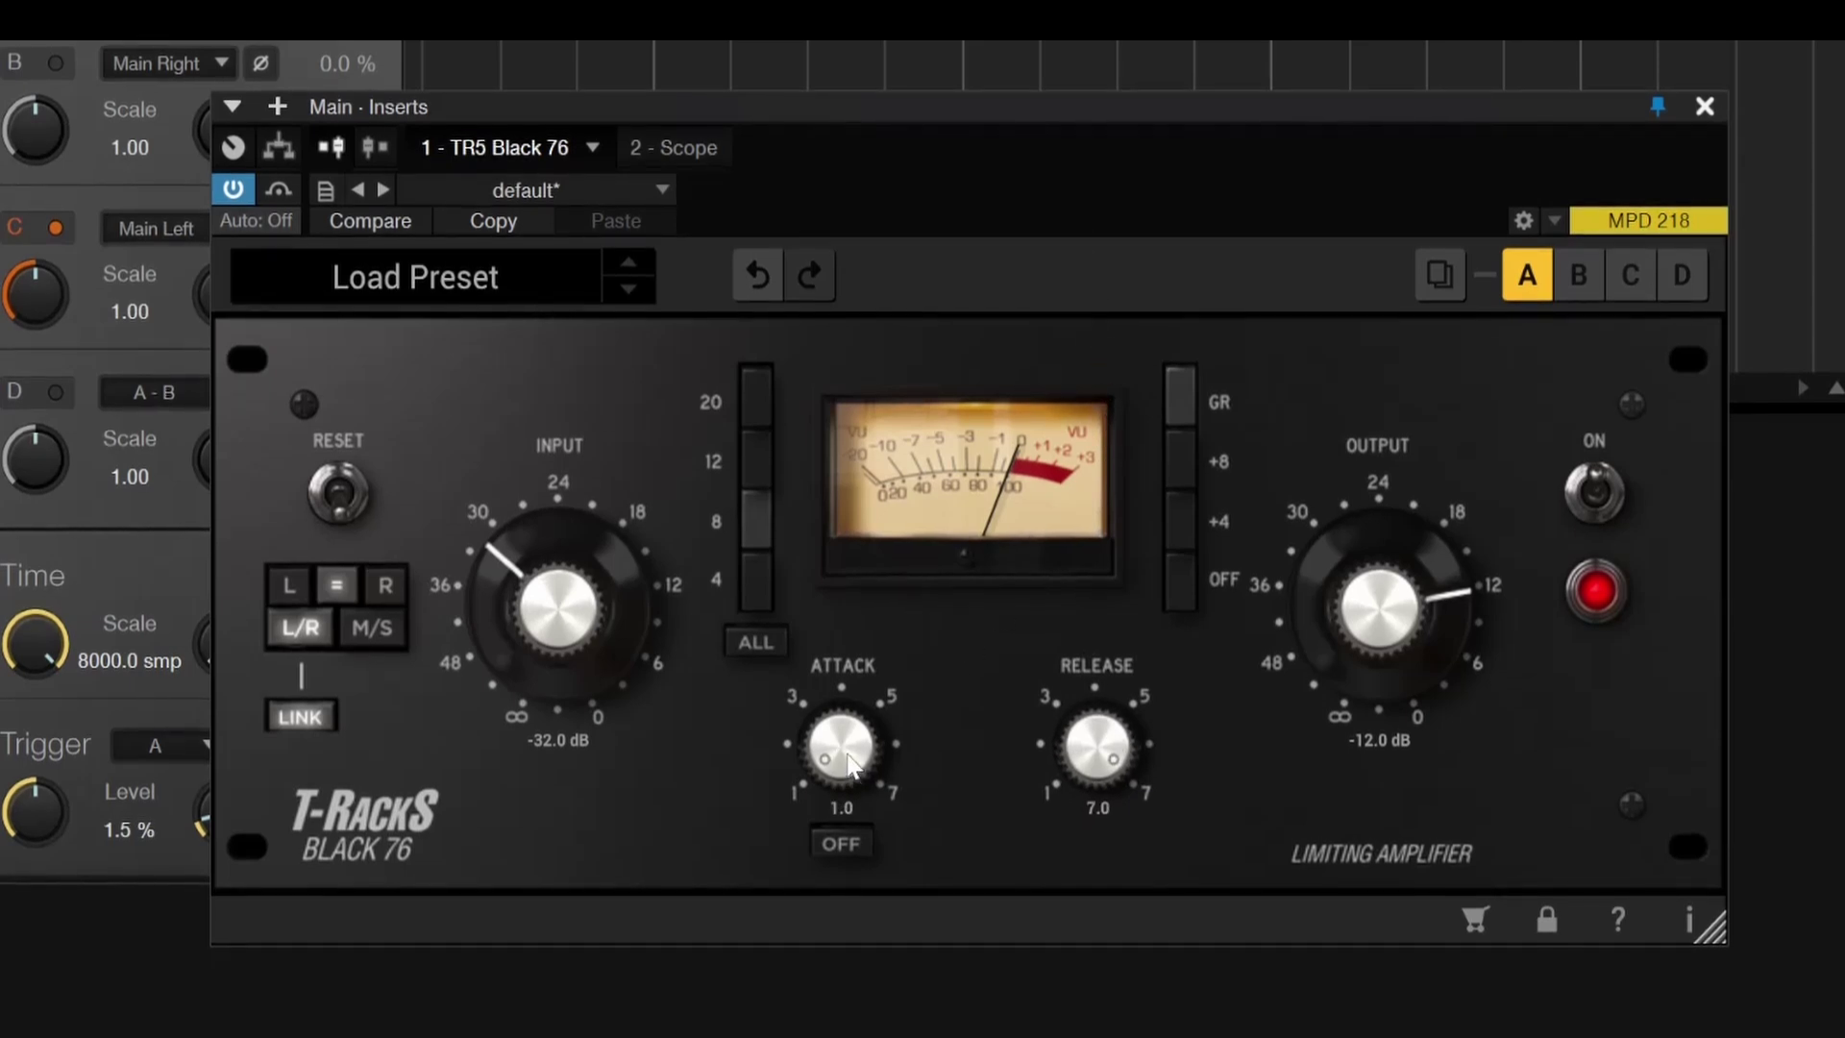
{"action": "left_click_drag", "start_coordinate": [848, 764], "coordinate": [827, 243]}
{"action": "left_click_drag", "start_coordinate": [1100, 745], "coordinate": [1115, 1028]}
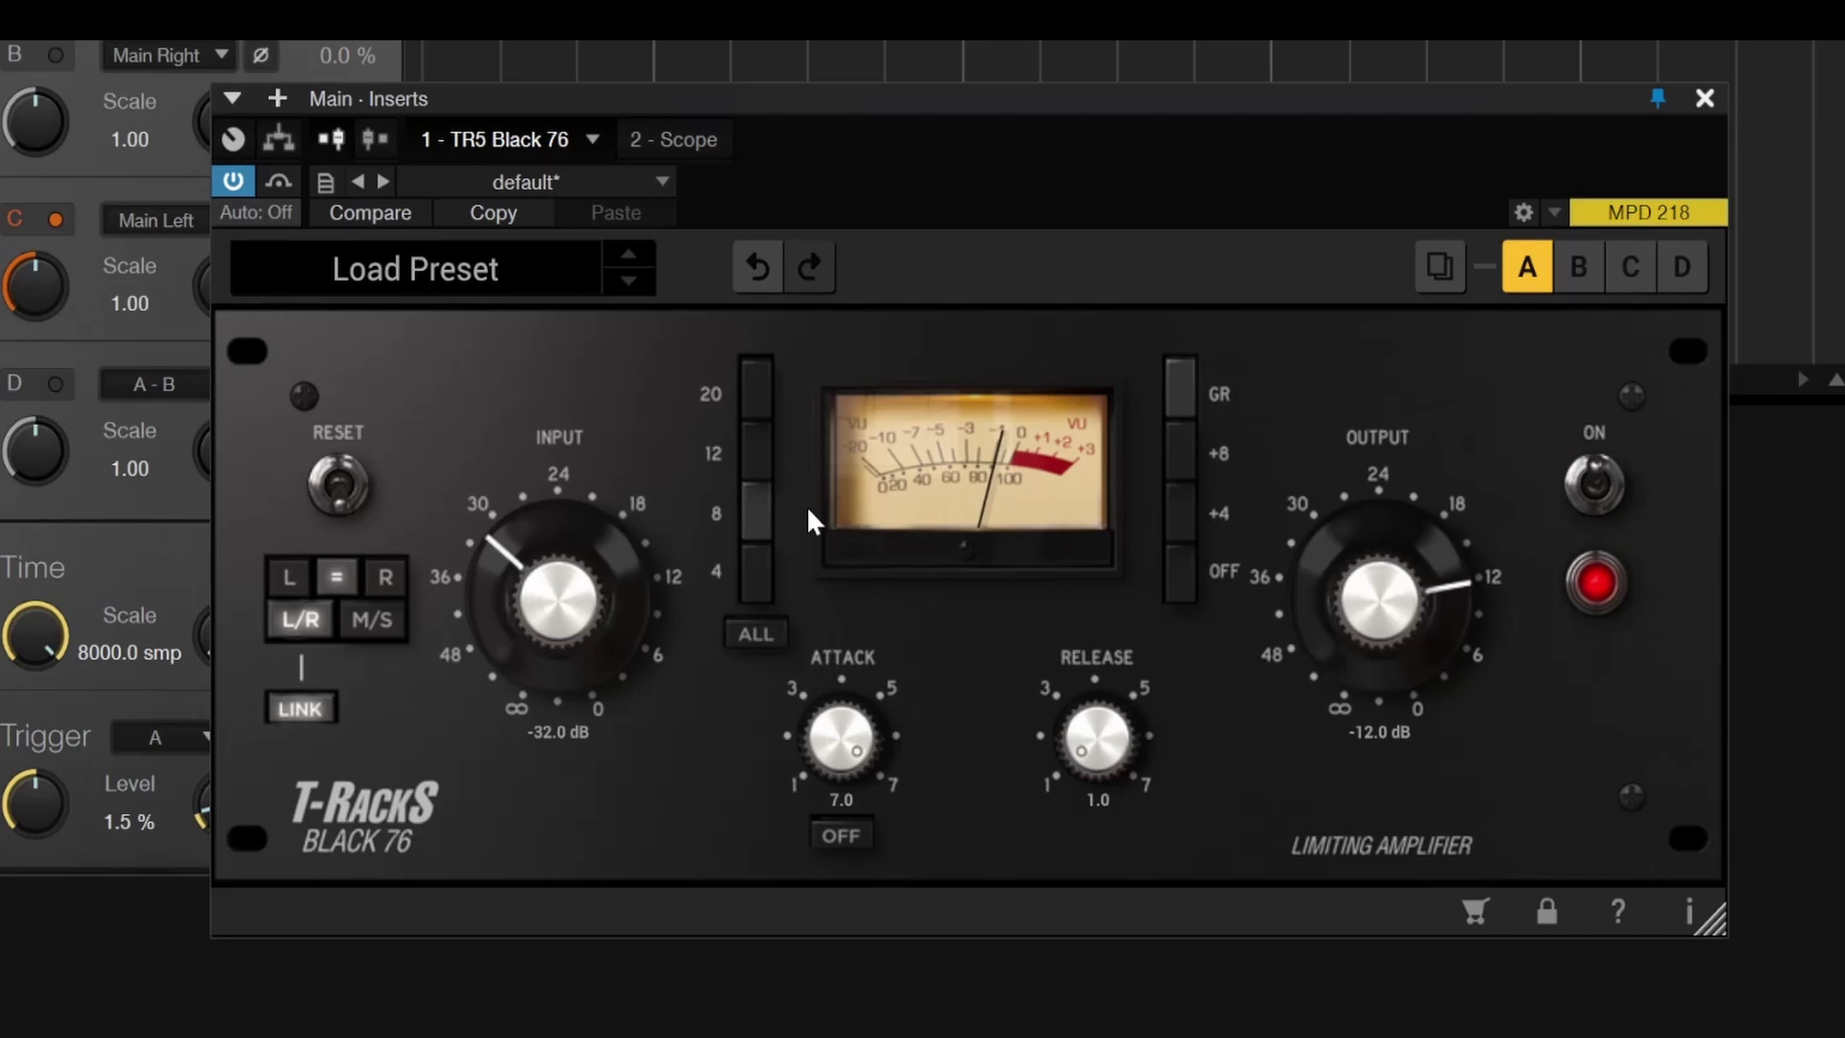
- Set the Black 76 attack to 1.0 and release to 7.0, and try the 12 and 4 ratios
{"action": "left_click_drag", "start_coordinate": [853, 748], "coordinate": [880, 1036]}
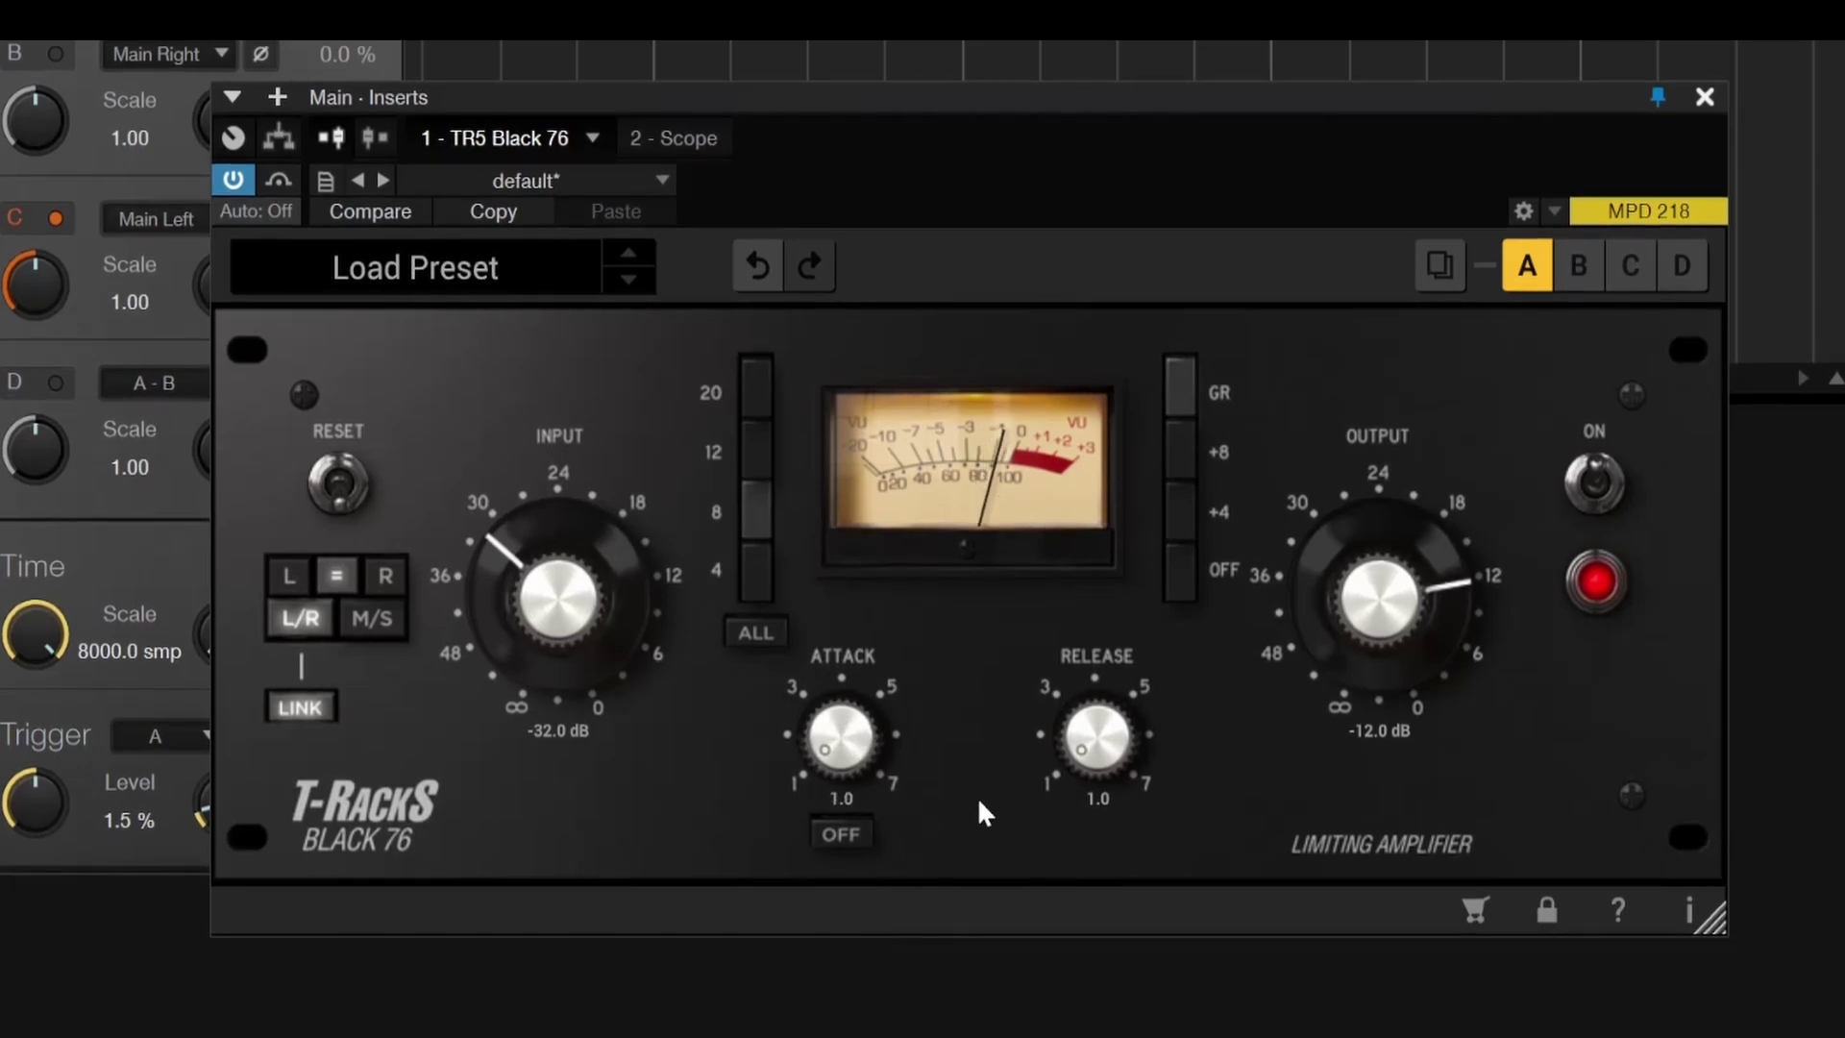
{"action": "left_click_drag", "start_coordinate": [1097, 740], "coordinate": [988, 231]}
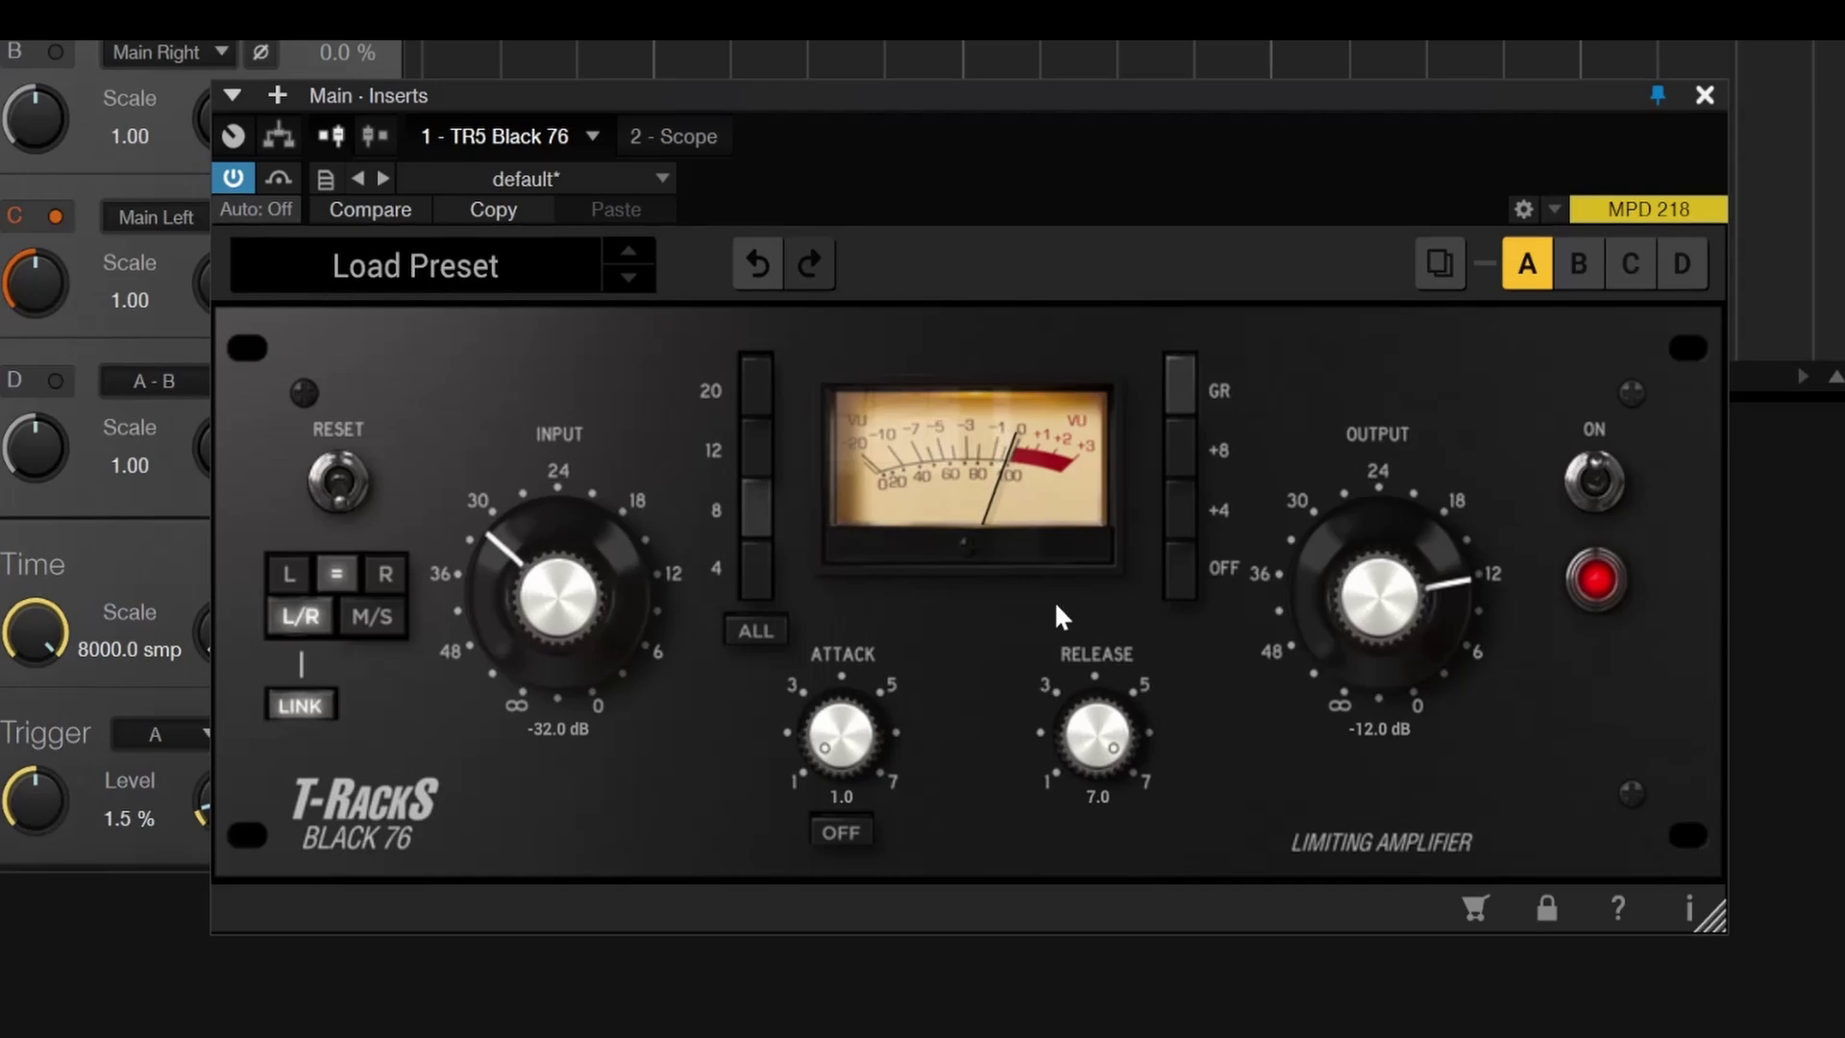
{"action": "left_click", "coordinate": [754, 457]}
{"action": "left_click", "coordinate": [758, 565]}
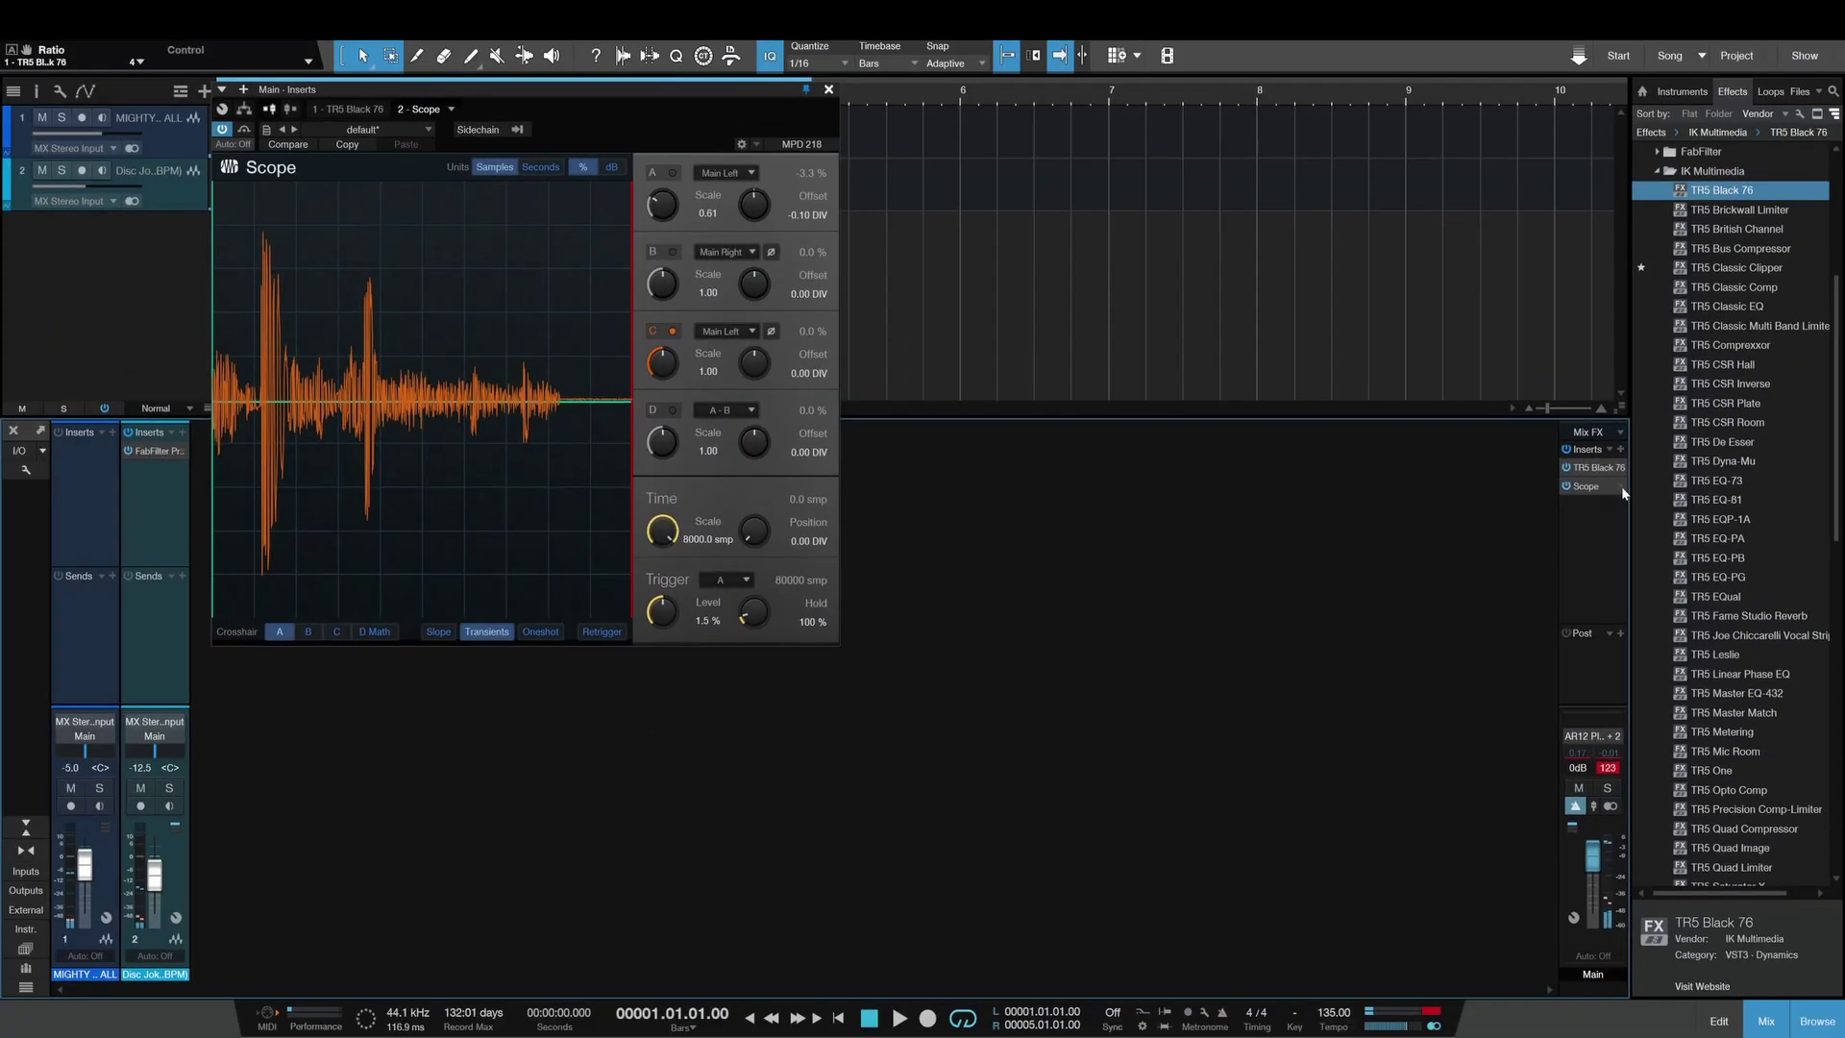
- Remove TR5 Black 76 from the Main channel's inserts and add TR5 British Channel from the IK Multimedia effects
{"action": "left_click", "coordinate": [1622, 471]}
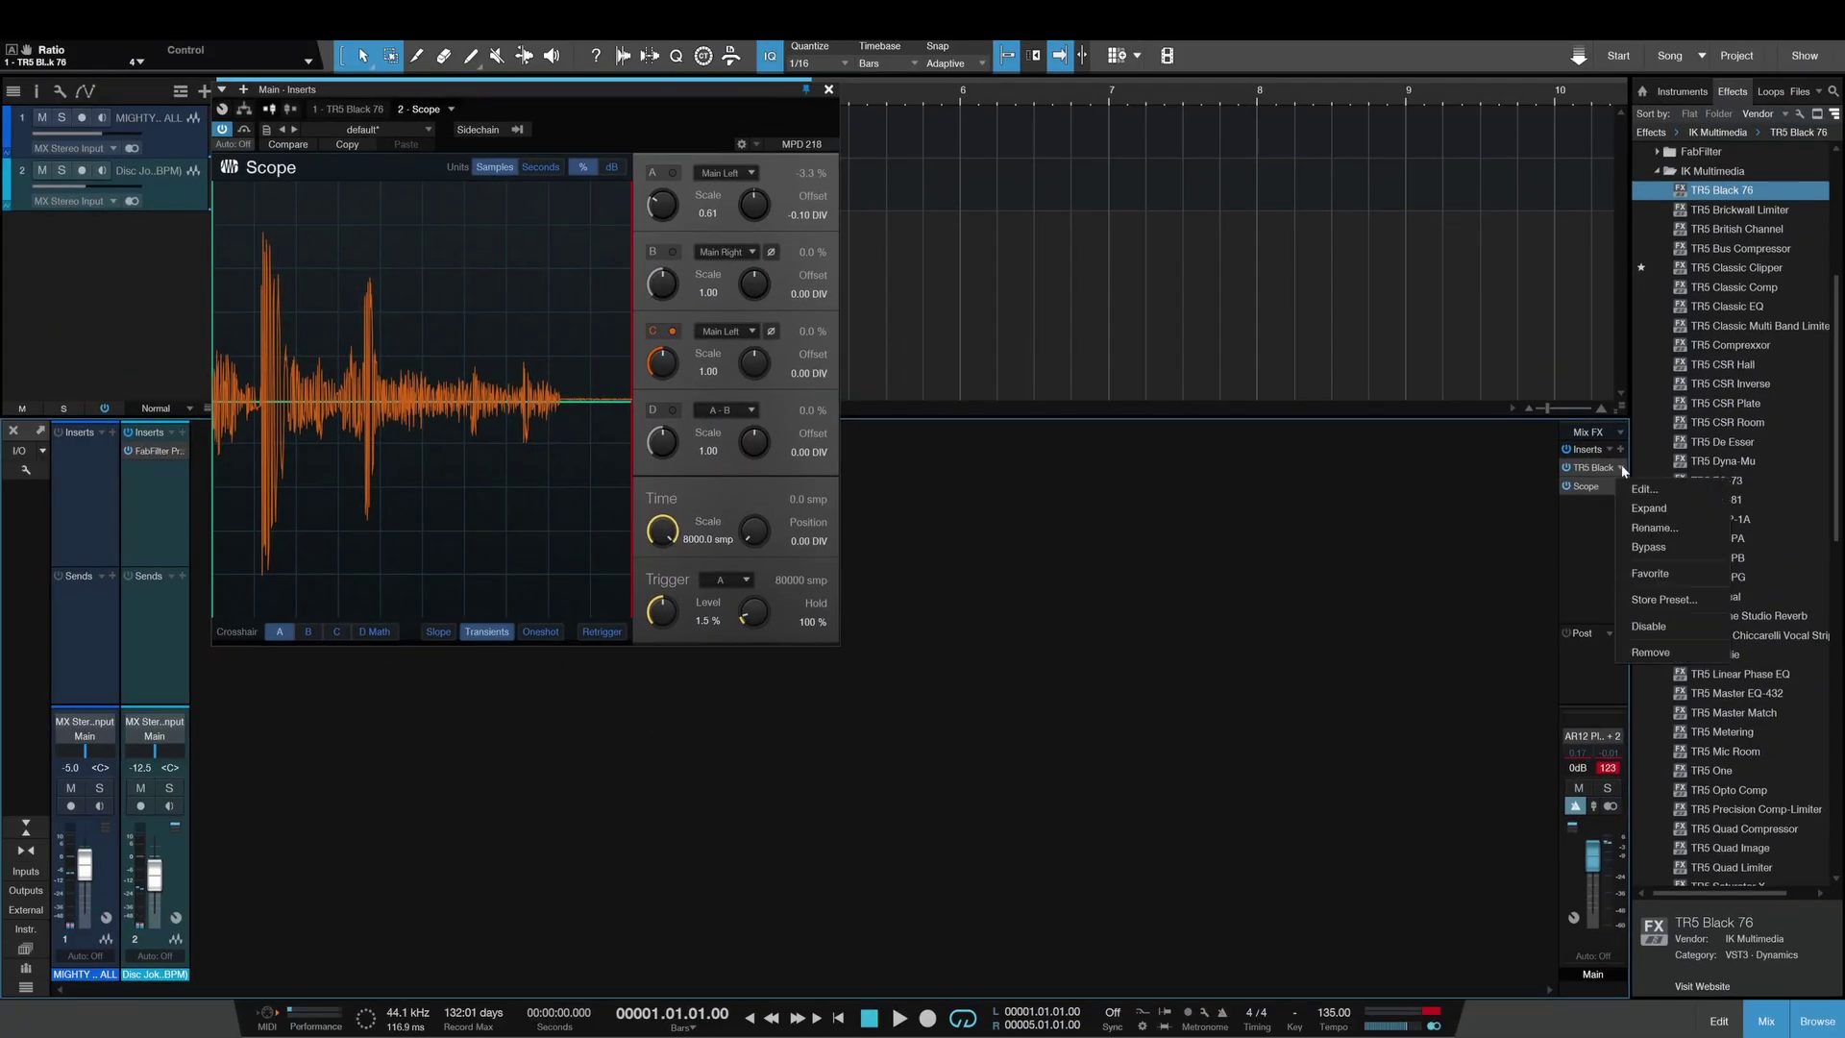
{"action": "left_click", "coordinate": [1670, 654]}
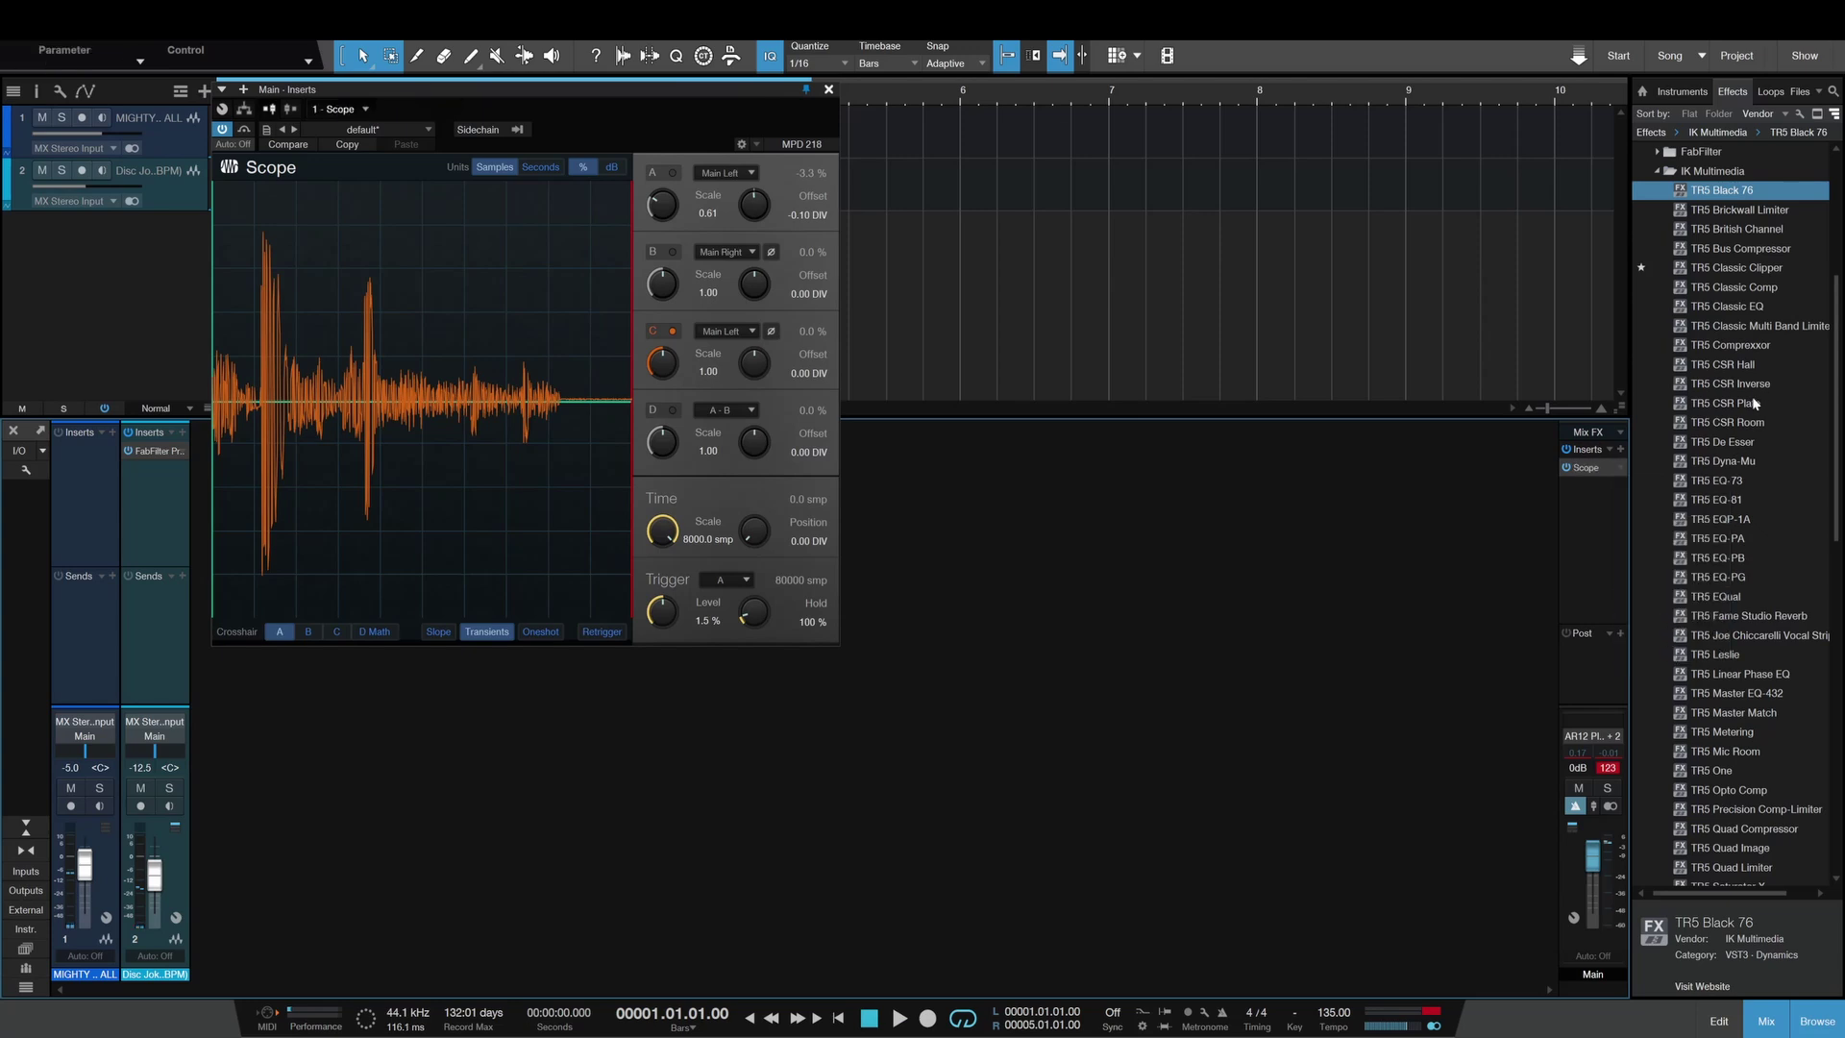
{"action": "scroll", "coordinate": [1753, 404], "scroll_direction": "down", "scroll_amount": 5}
{"action": "scroll", "coordinate": [1753, 404], "scroll_direction": "down", "scroll_amount": 1}
{"action": "scroll", "coordinate": [1751, 402], "scroll_direction": "up", "scroll_amount": 5}
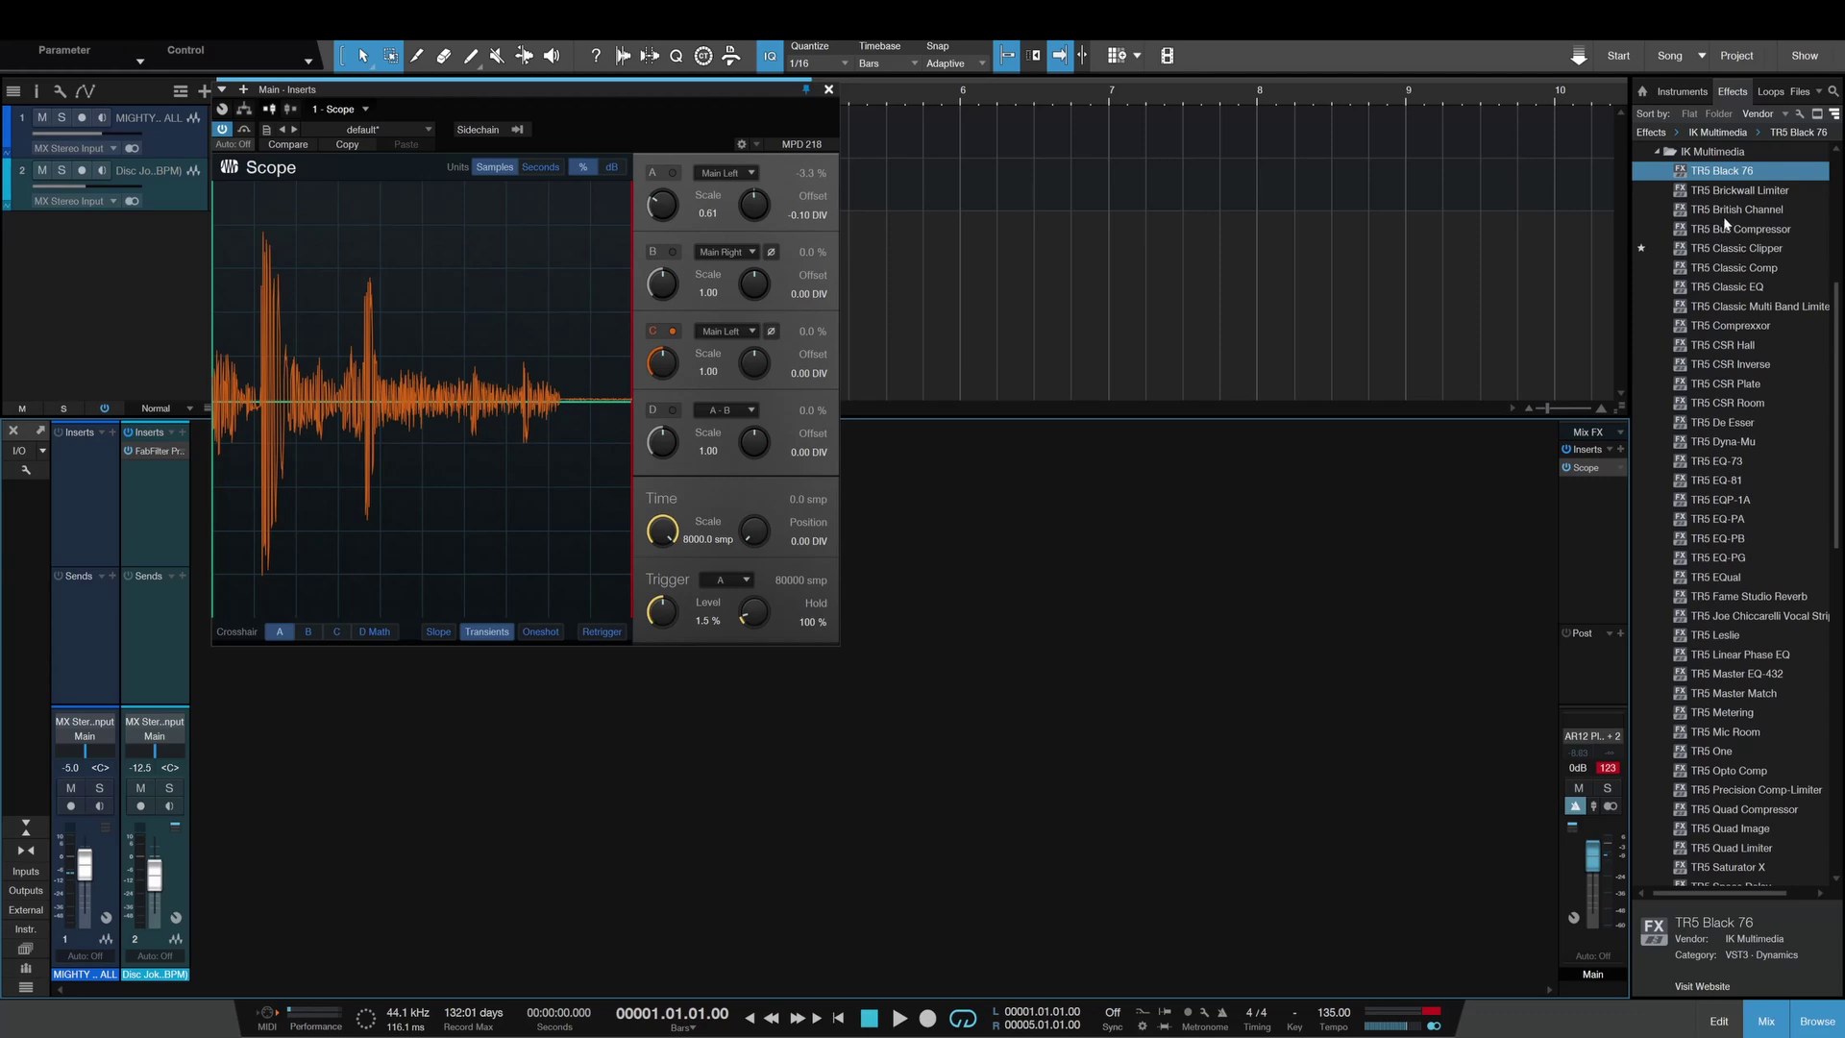
{"action": "left_click_drag", "start_coordinate": [1730, 214], "coordinate": [1618, 456]}
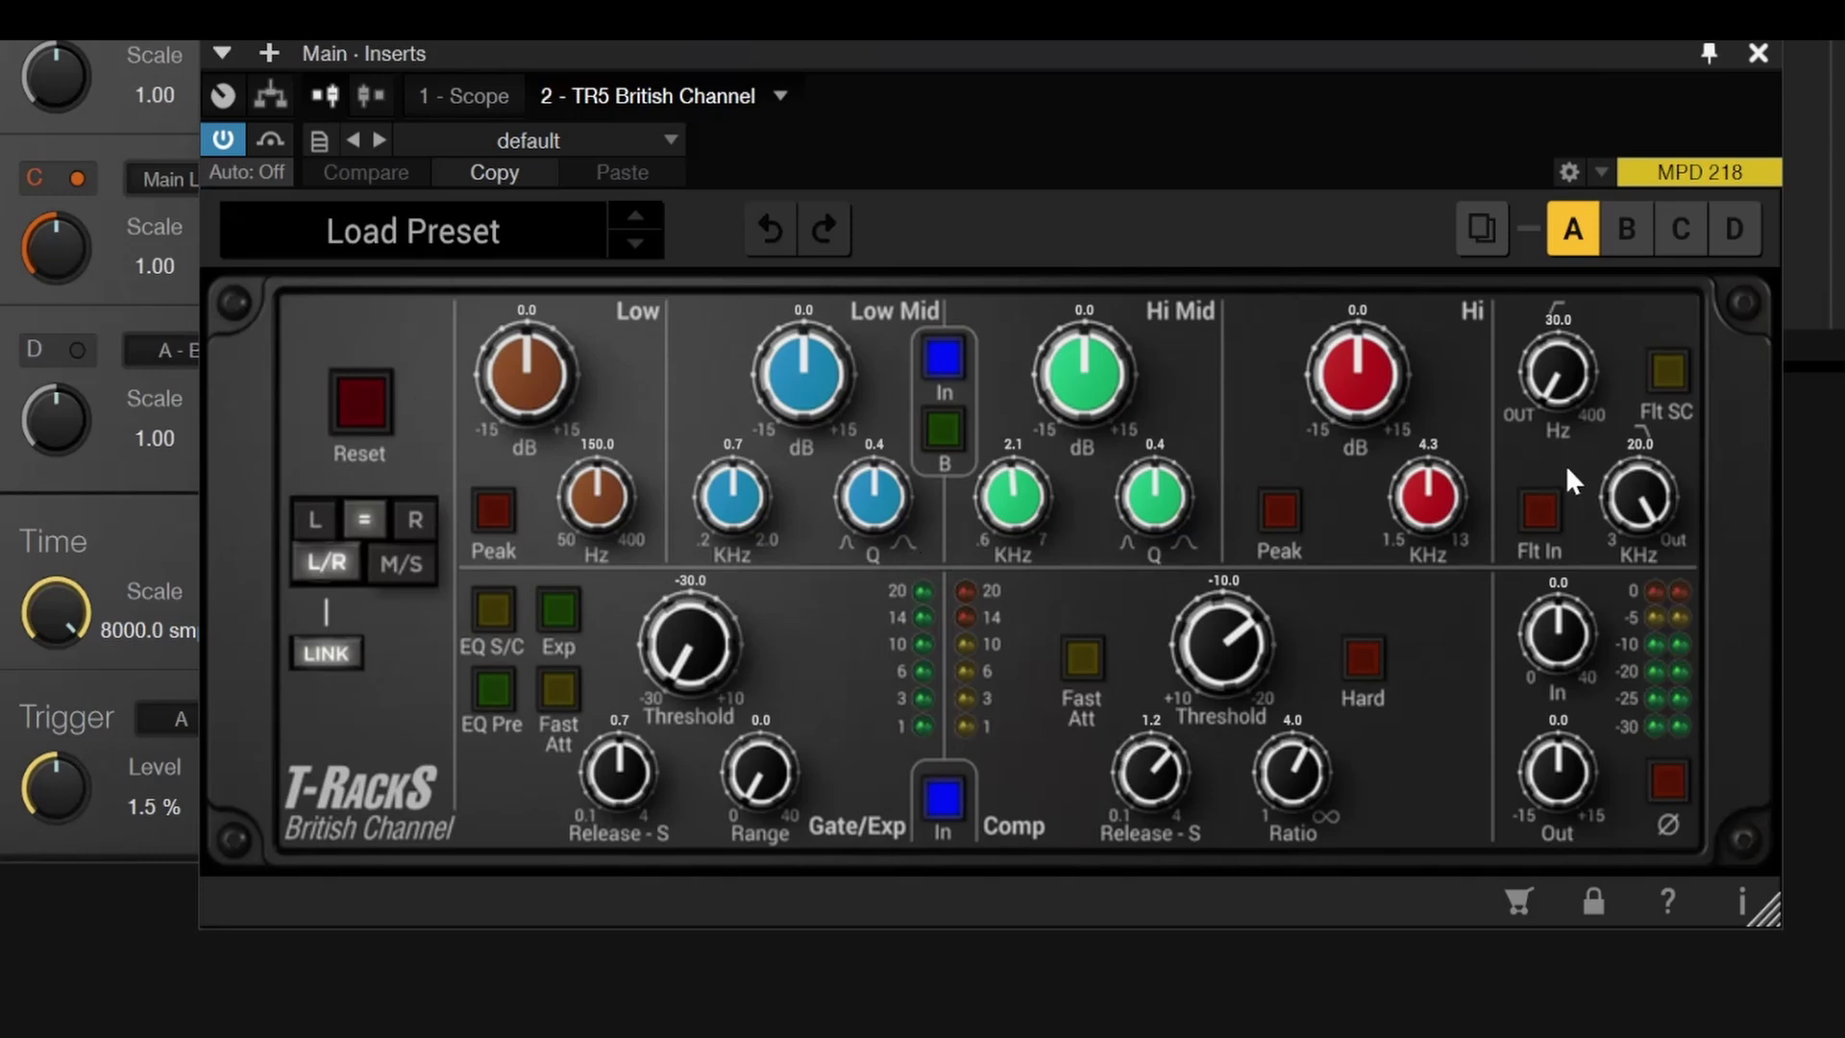
- Try different gate threshold and range settings in British Channel, returning the threshold to -30.0 and the range to 0.0
{"action": "left_click_drag", "start_coordinate": [884, 59], "coordinate": [949, 91]}
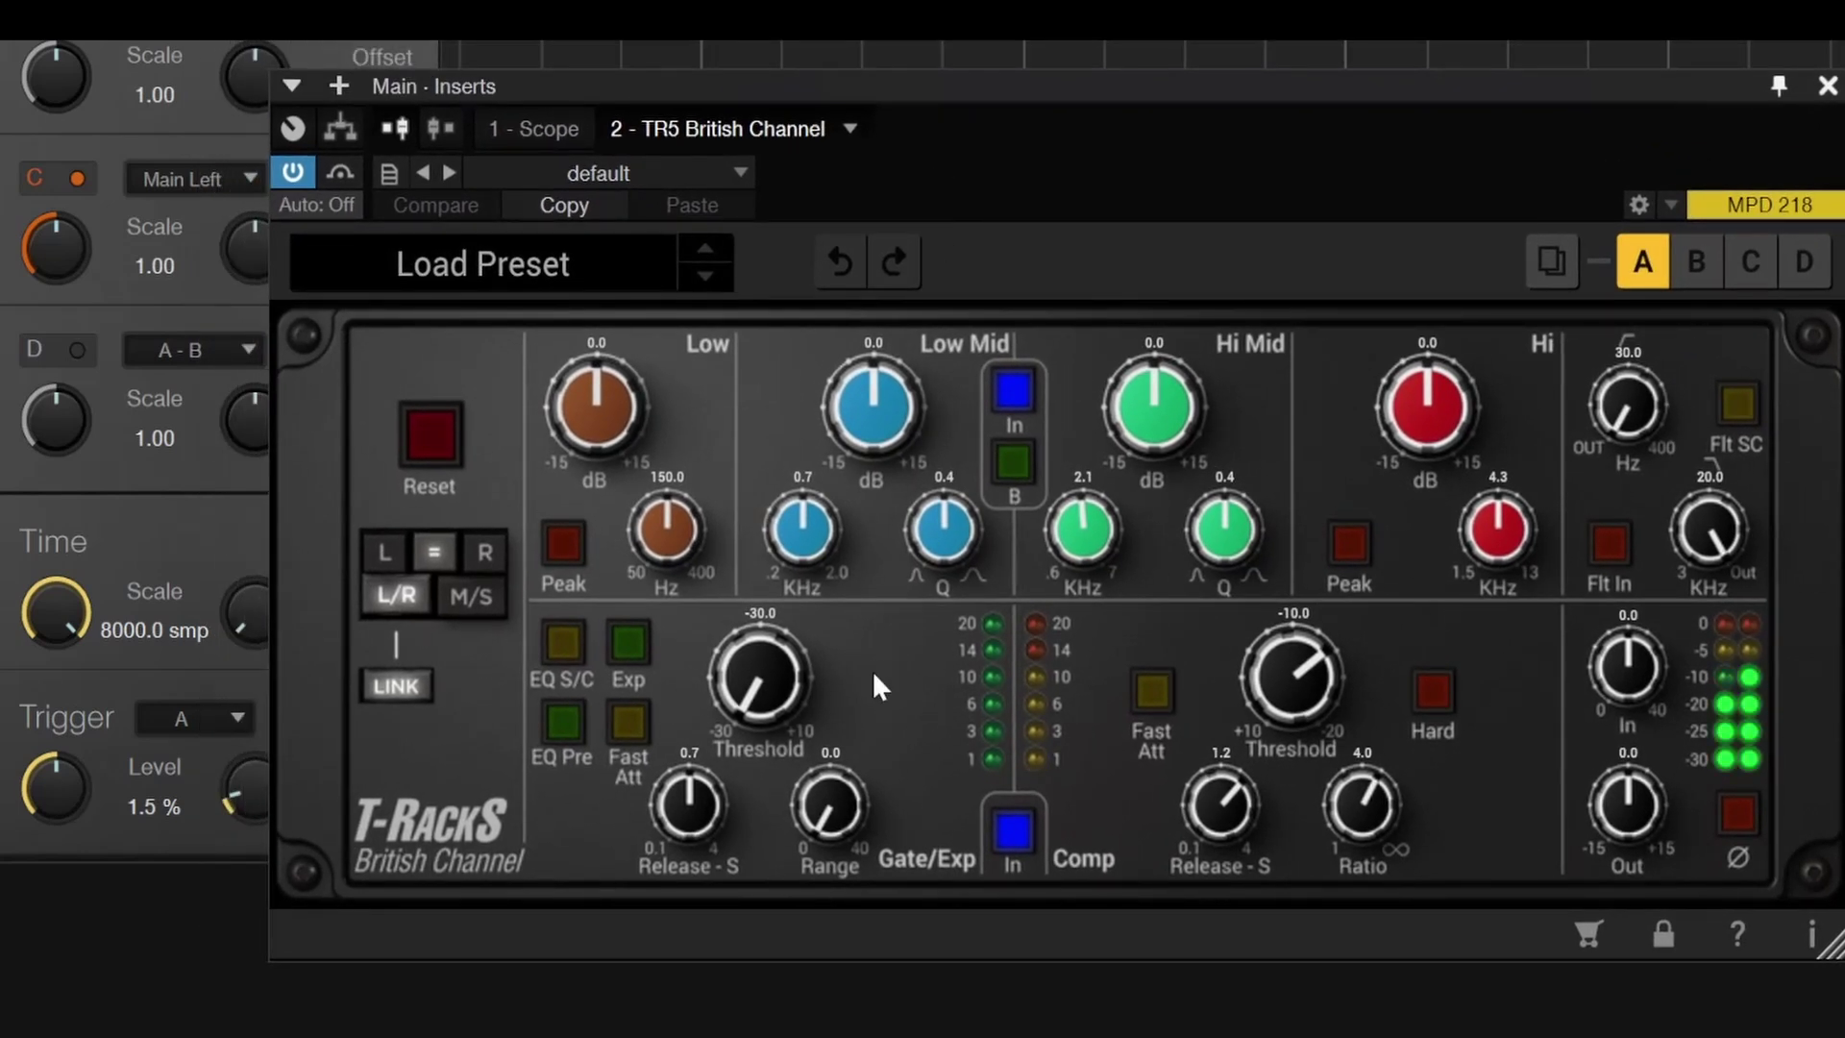
{"action": "left_click_drag", "start_coordinate": [757, 636], "coordinate": [736, 337]}
{"action": "mouse_move", "coordinate": [826, 797]}
{"action": "left_mouse_down"}
{"action": "mouse_move", "coordinate": [821, 571]}
{"action": "mouse_move", "coordinate": [817, 775]}
{"action": "left_mouse_up"}
{"action": "left_click_drag", "start_coordinate": [769, 683], "coordinate": [760, 1028]}
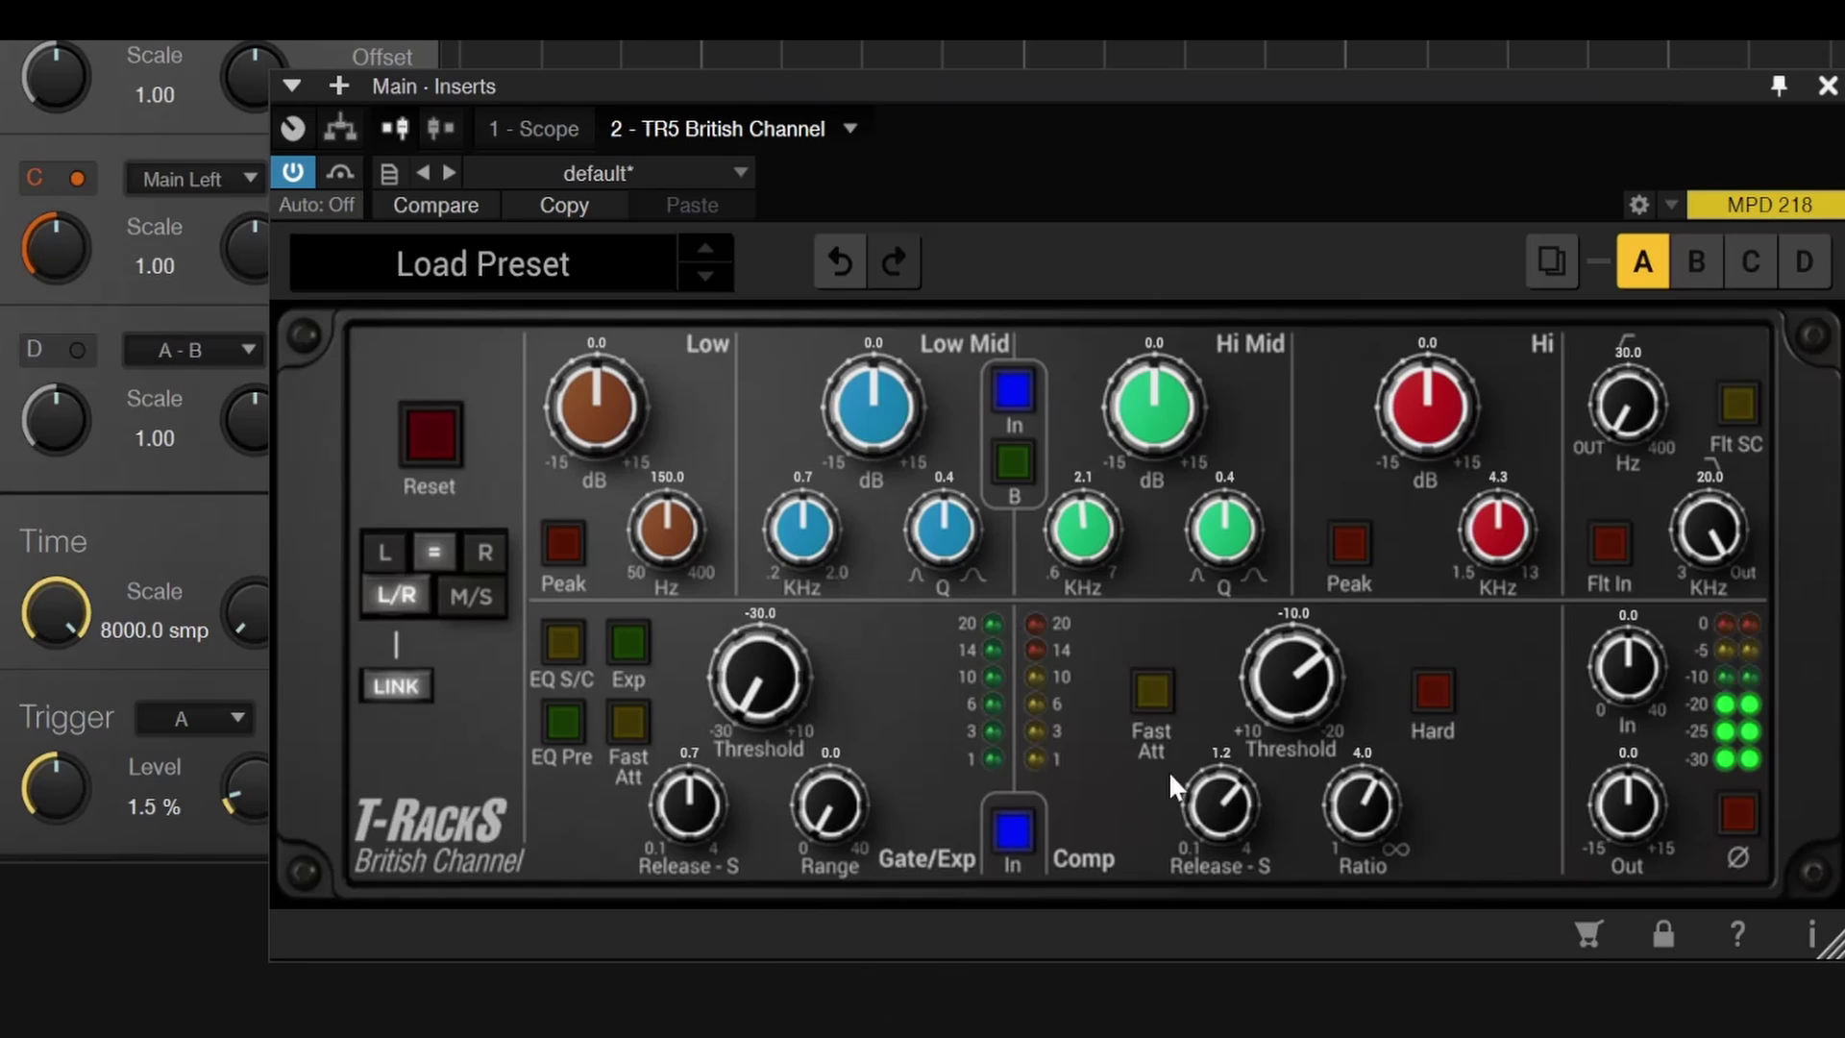
- Set British Channel's compressor threshold to -6.6, boost Low 2.1 dB, Low Mid 2.2 dB and Hi Mid 2.1 dB, and try the high-pass filter
{"action": "left_click_drag", "start_coordinate": [1288, 661], "coordinate": [1276, 715]}
{"action": "left_click_drag", "start_coordinate": [1143, 400], "coordinate": [1150, 366]}
{"action": "left_click_drag", "start_coordinate": [856, 408], "coordinate": [851, 372]}
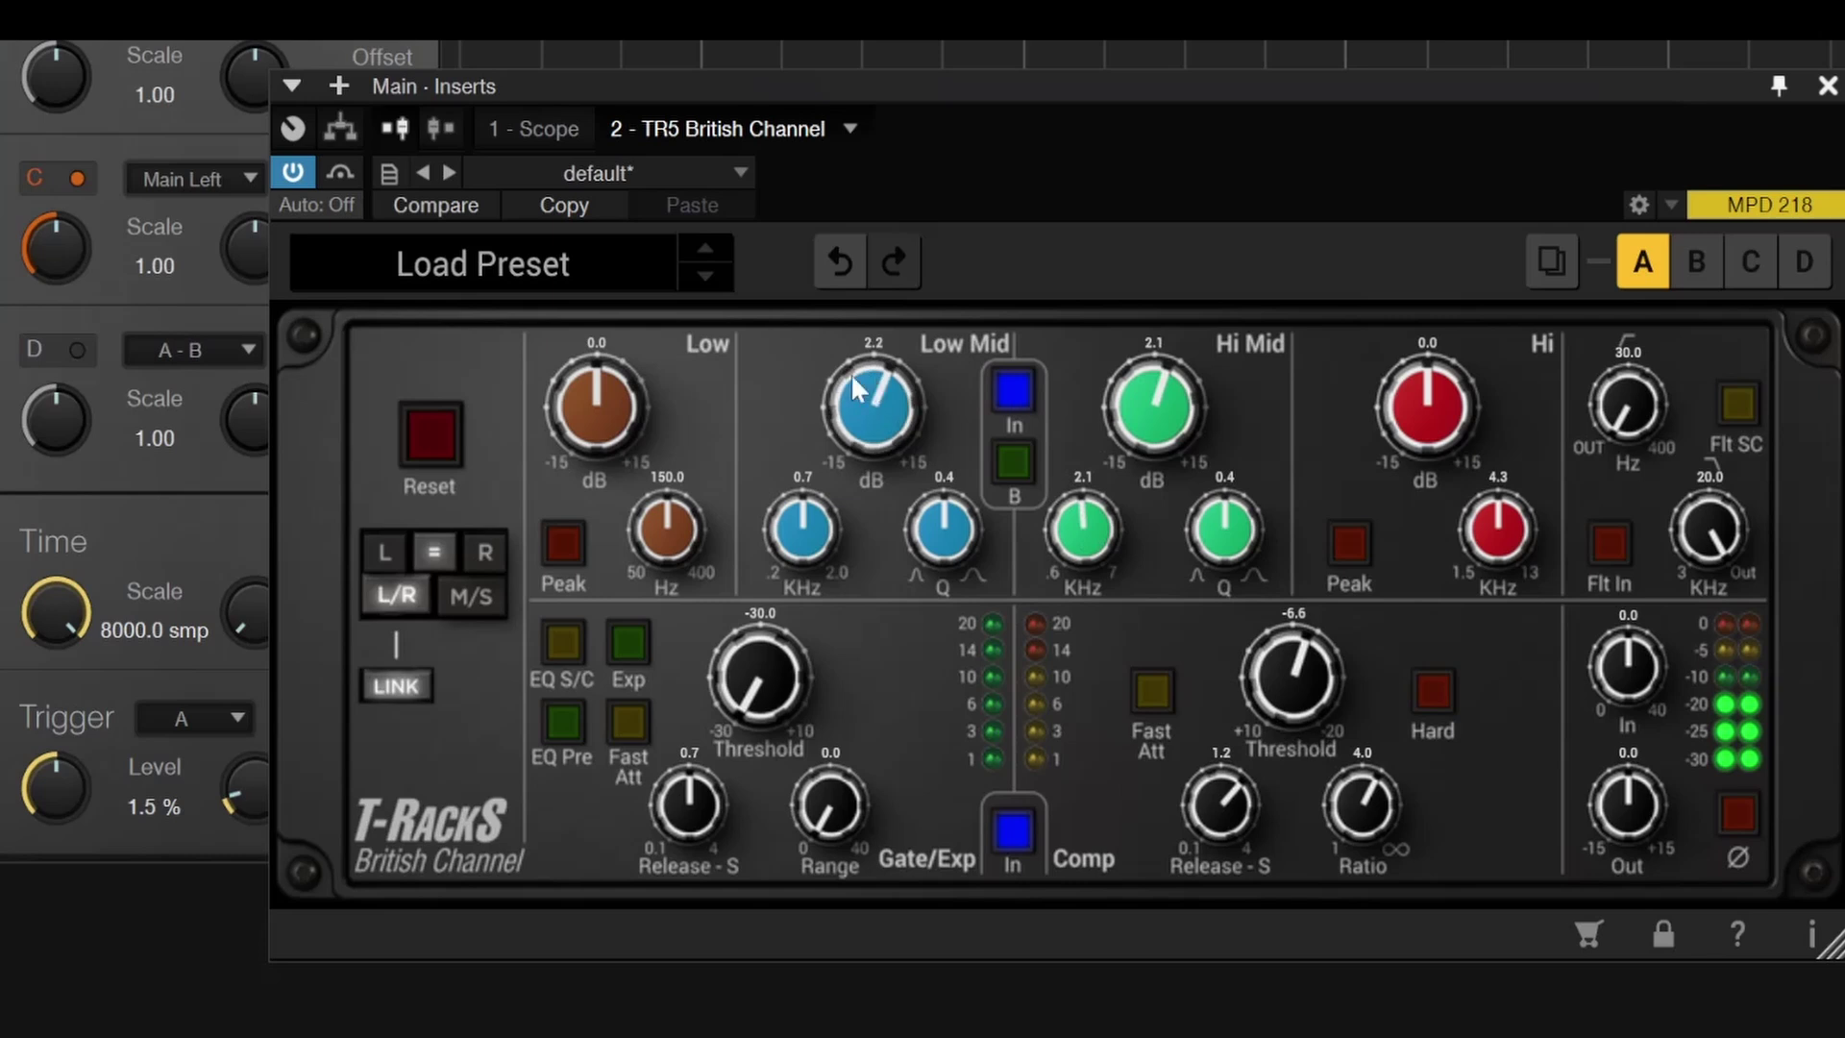
{"action": "left_click_drag", "start_coordinate": [591, 476], "coordinate": [675, 360]}
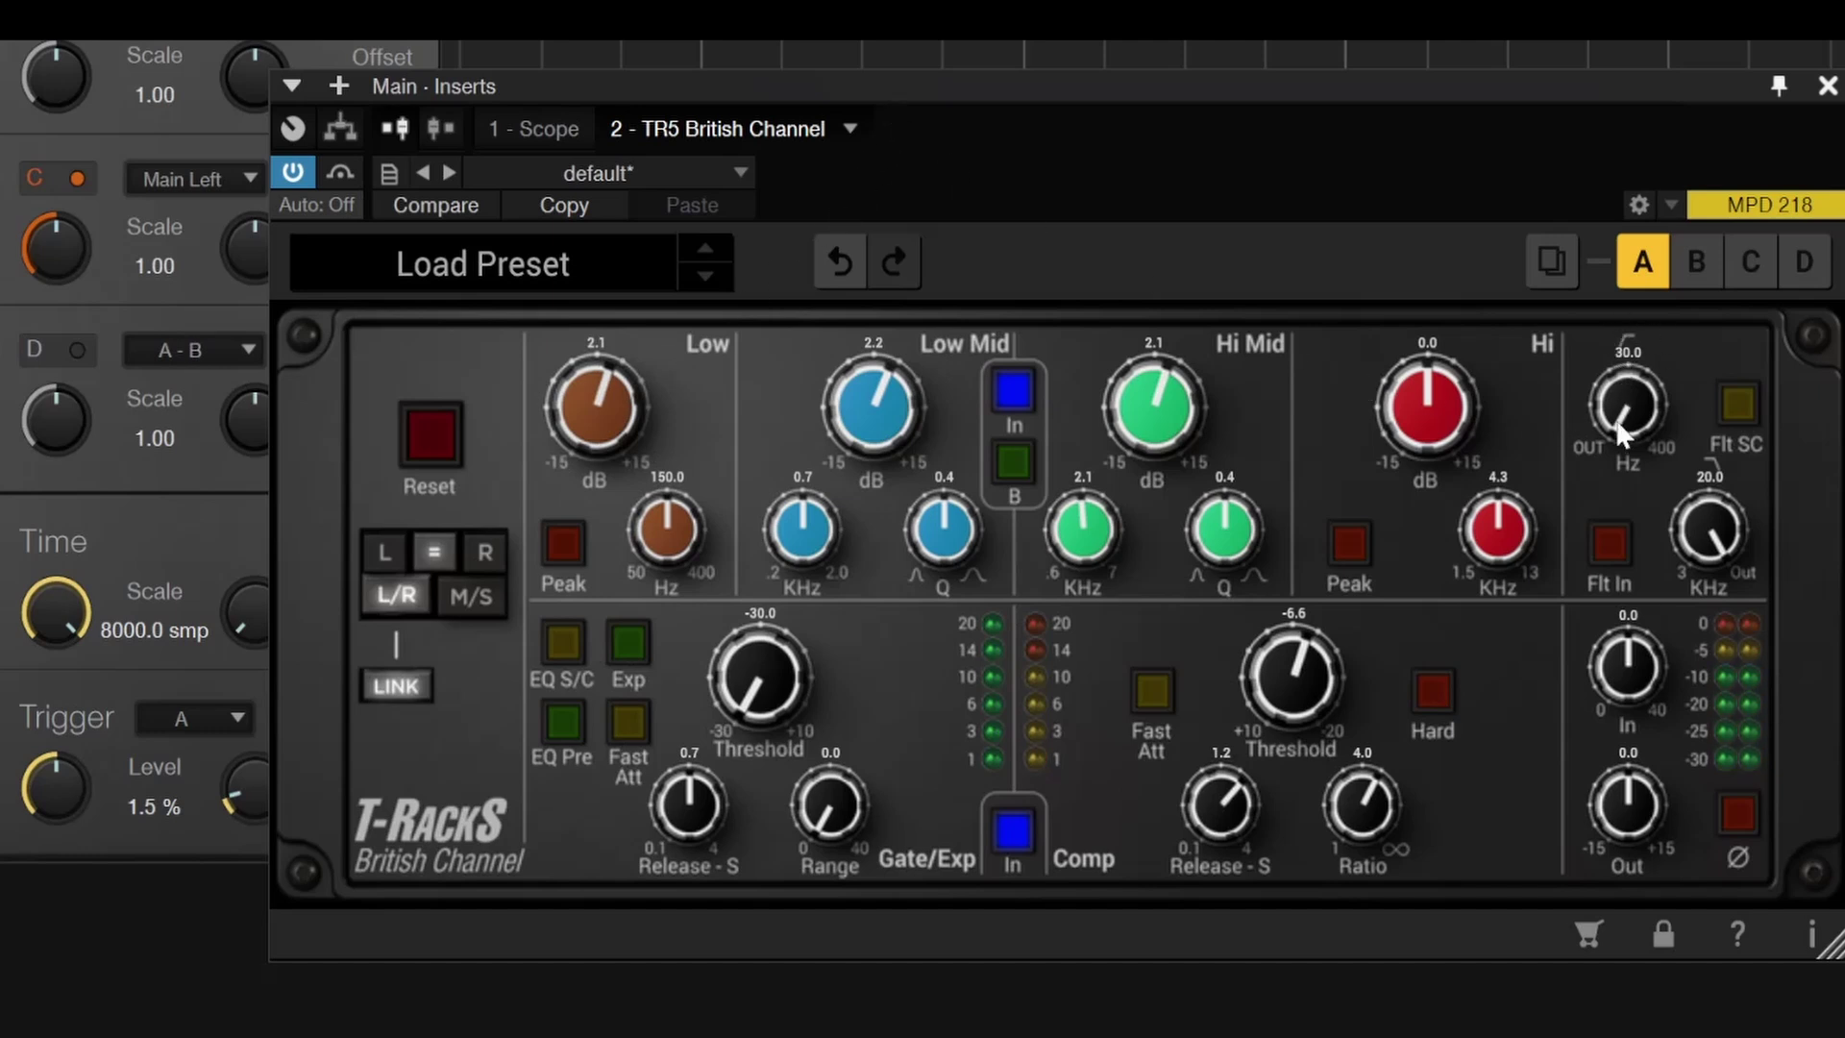
{"action": "left_click_drag", "start_coordinate": [1626, 403], "coordinate": [1694, 499]}
{"action": "left_click_drag", "start_coordinate": [1714, 676], "coordinate": [1699, 742]}
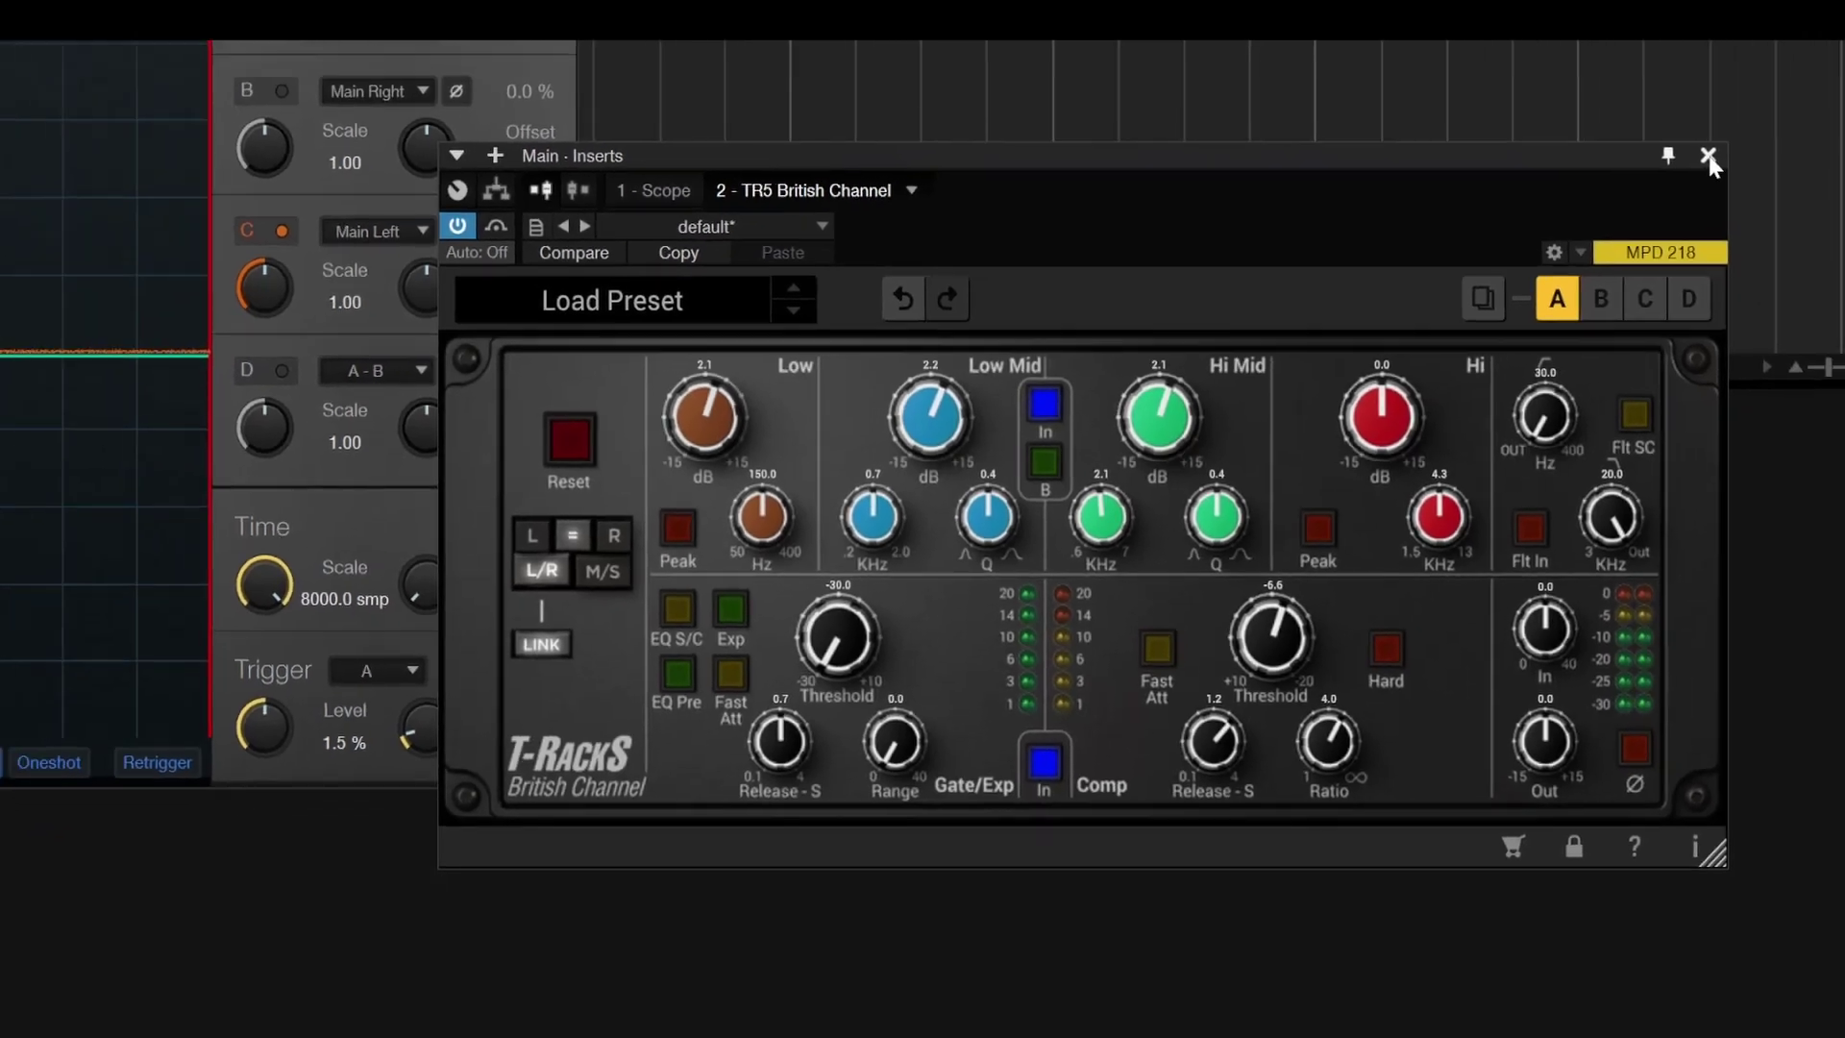
- Replace TR5 British Channel on the Main channel with TR5 Bus Compressor, placed before the Scope insert
{"action": "left_click", "coordinate": [1585, 467]}
{"action": "left_click_drag", "start_coordinate": [1599, 479], "coordinate": [1612, 464]}
{"action": "right_click", "coordinate": [1612, 467]}
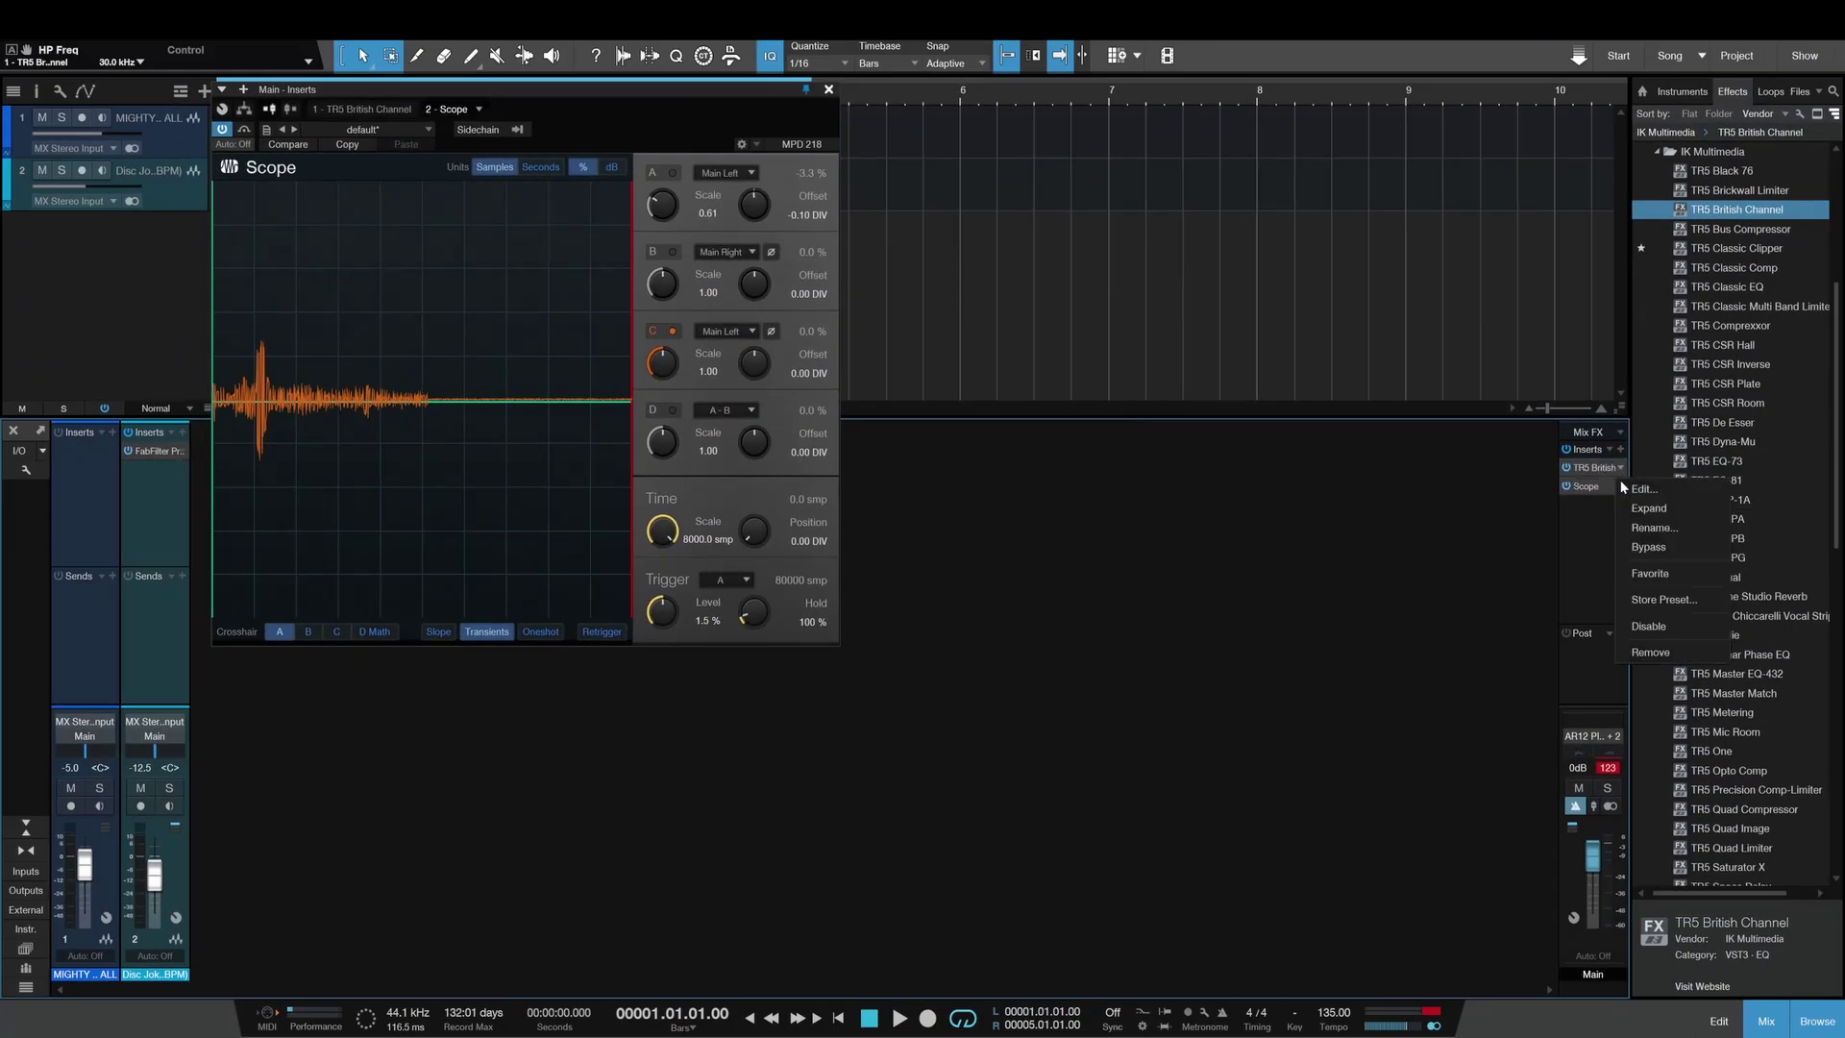
{"action": "left_click", "coordinate": [1650, 651]}
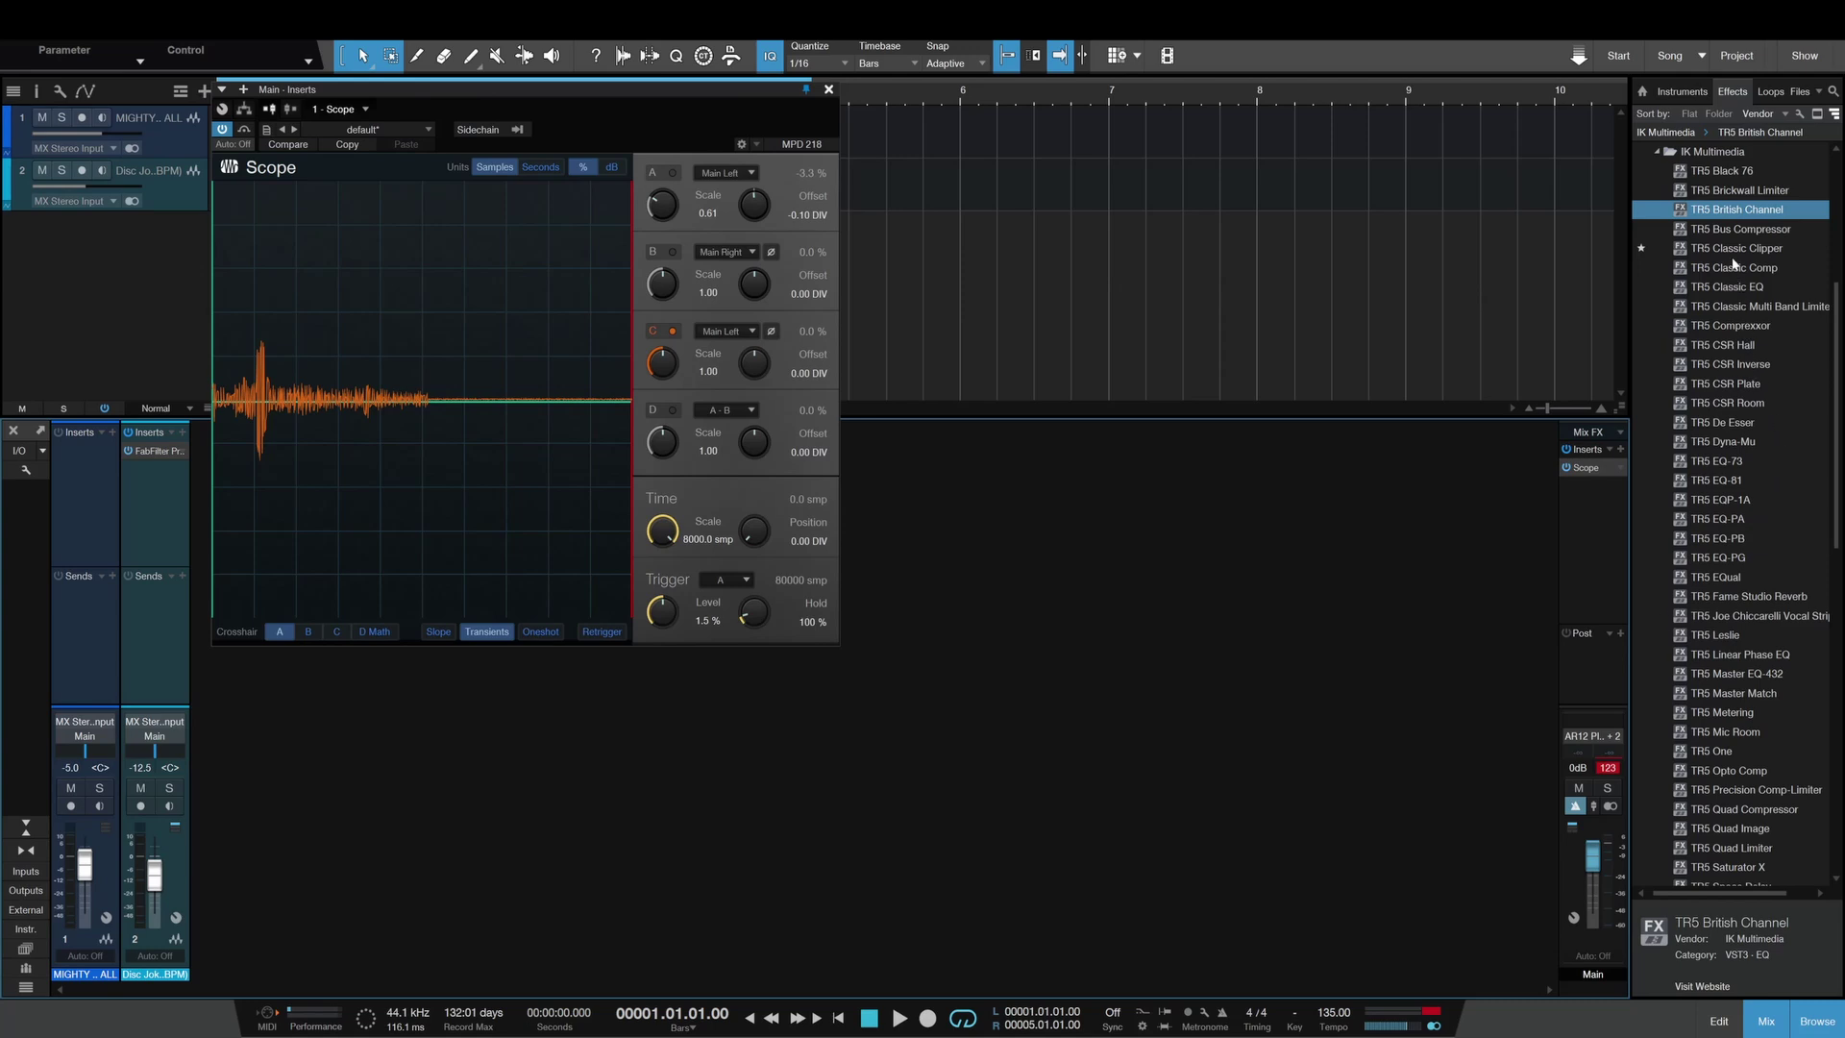
{"action": "left_click_drag", "start_coordinate": [1741, 230], "coordinate": [1614, 462]}
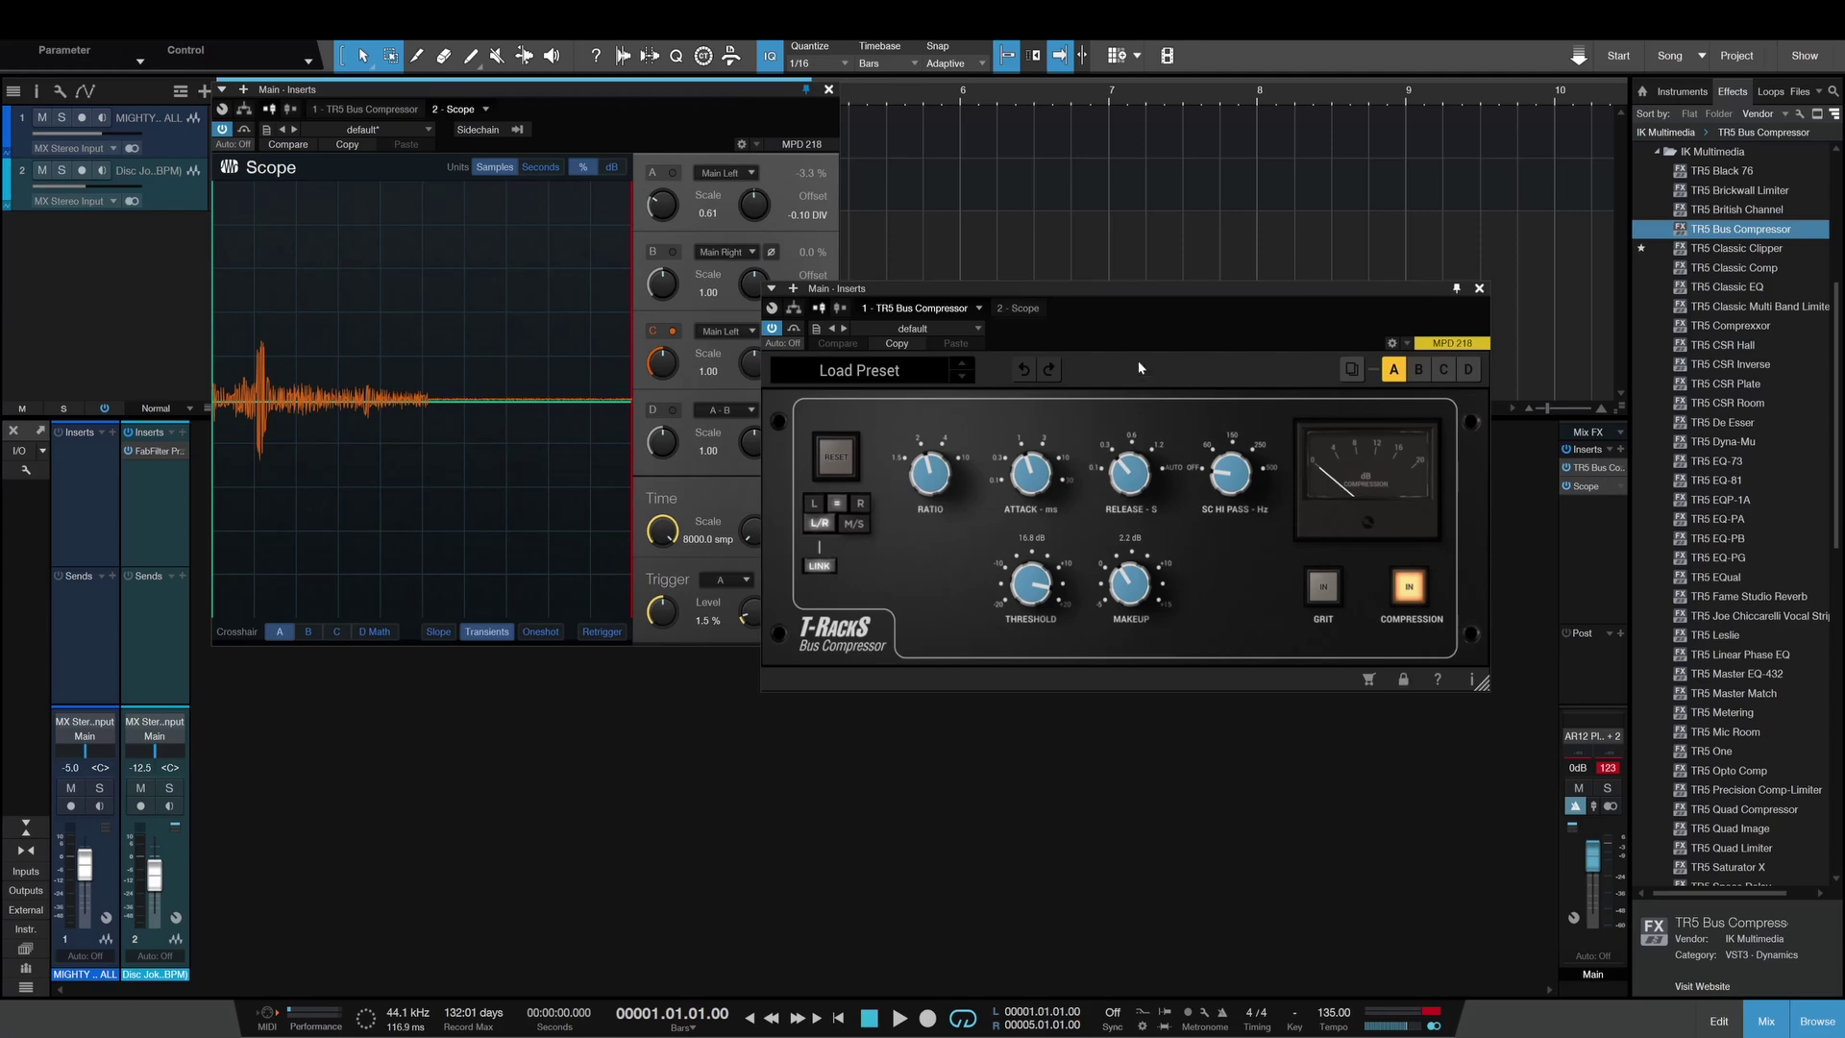
- Set the Bus Compressor to ratio 4, attack 30 ms, release 0.1 s and threshold 9.6 dB, and enable Grit
{"action": "left_click_drag", "start_coordinate": [1096, 296], "coordinate": [1065, 323]}
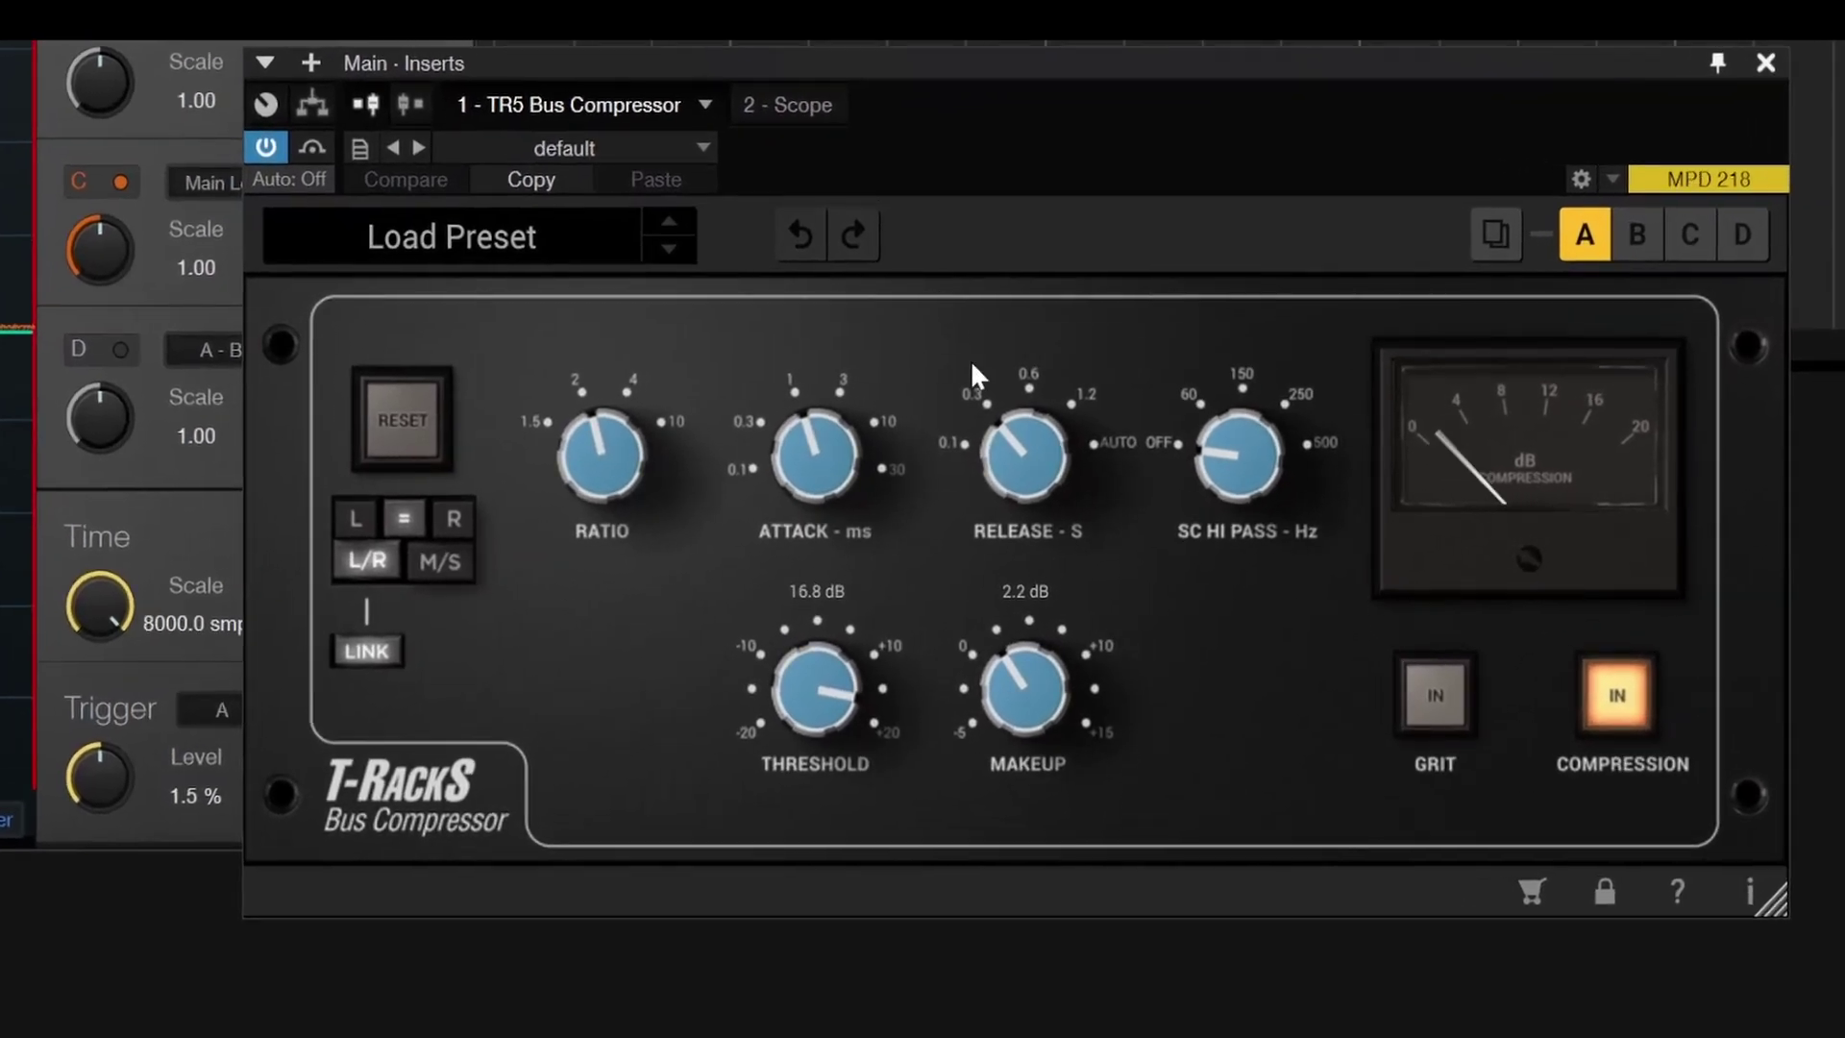
{"action": "left_click_drag", "start_coordinate": [592, 431], "coordinate": [603, 286]}
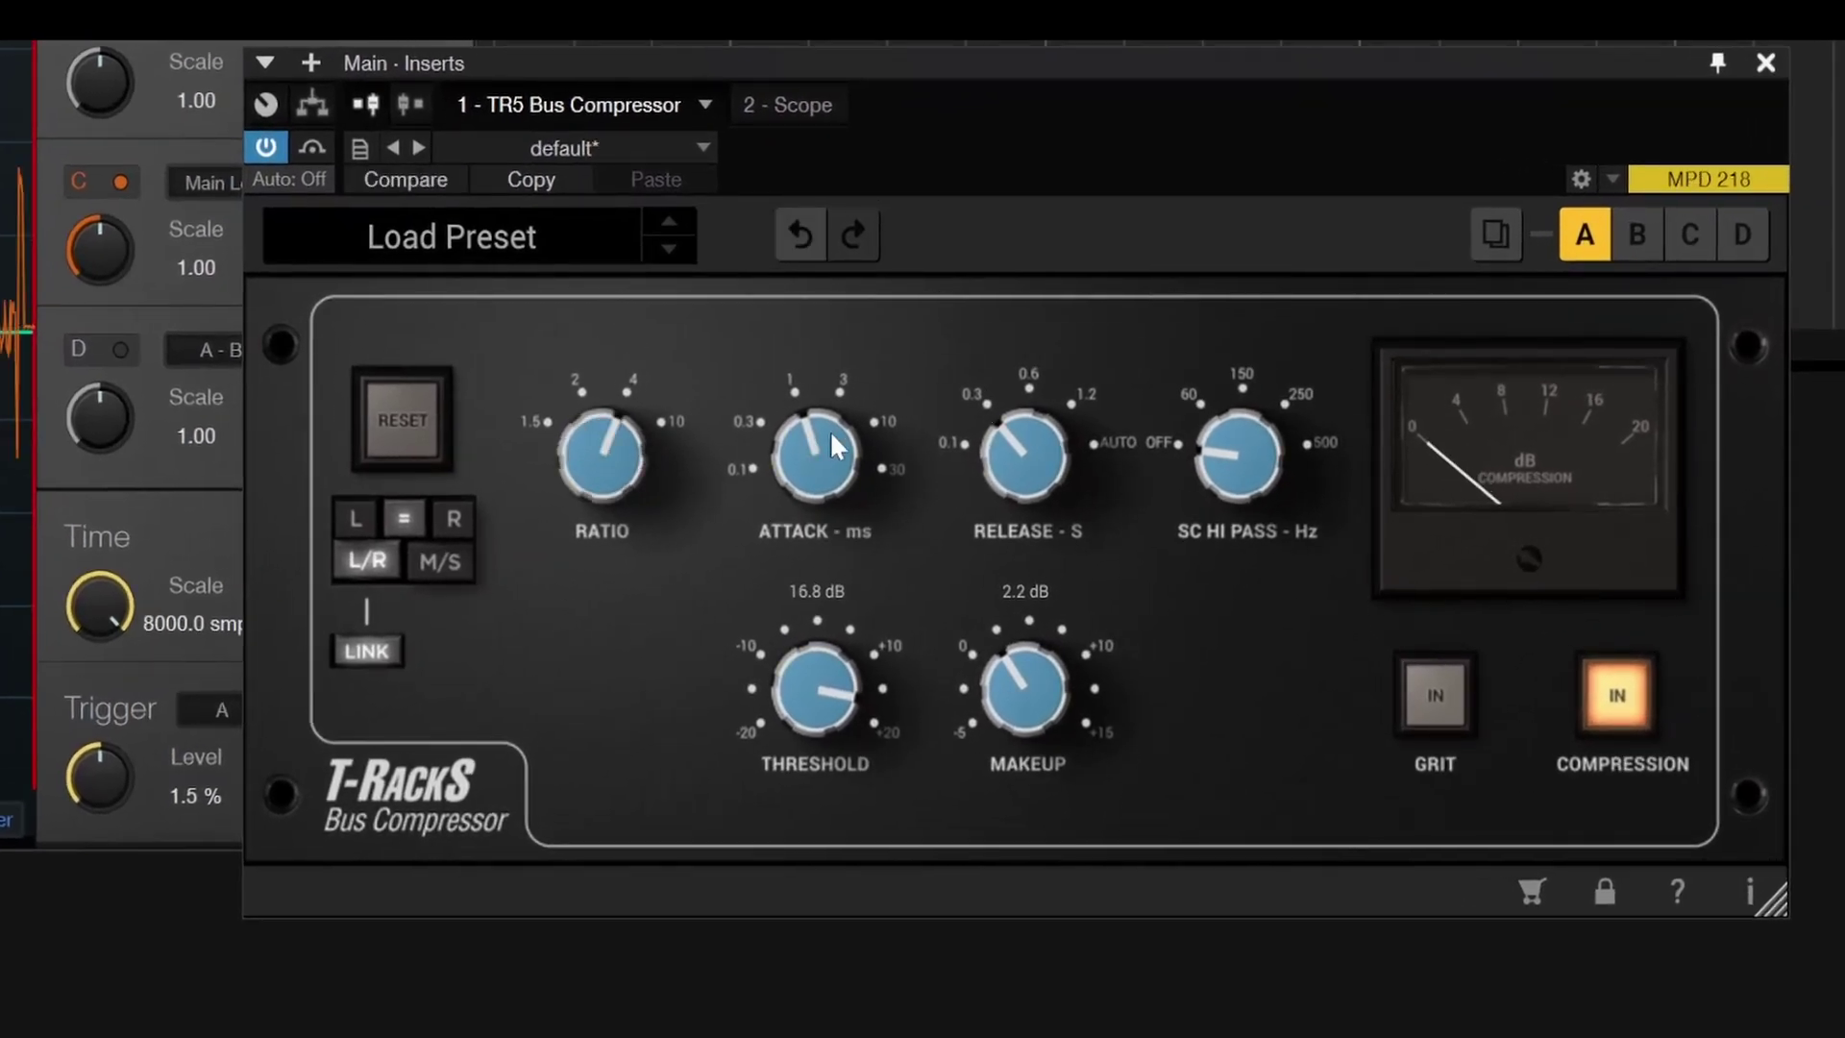
{"action": "left_click", "coordinate": [801, 238]}
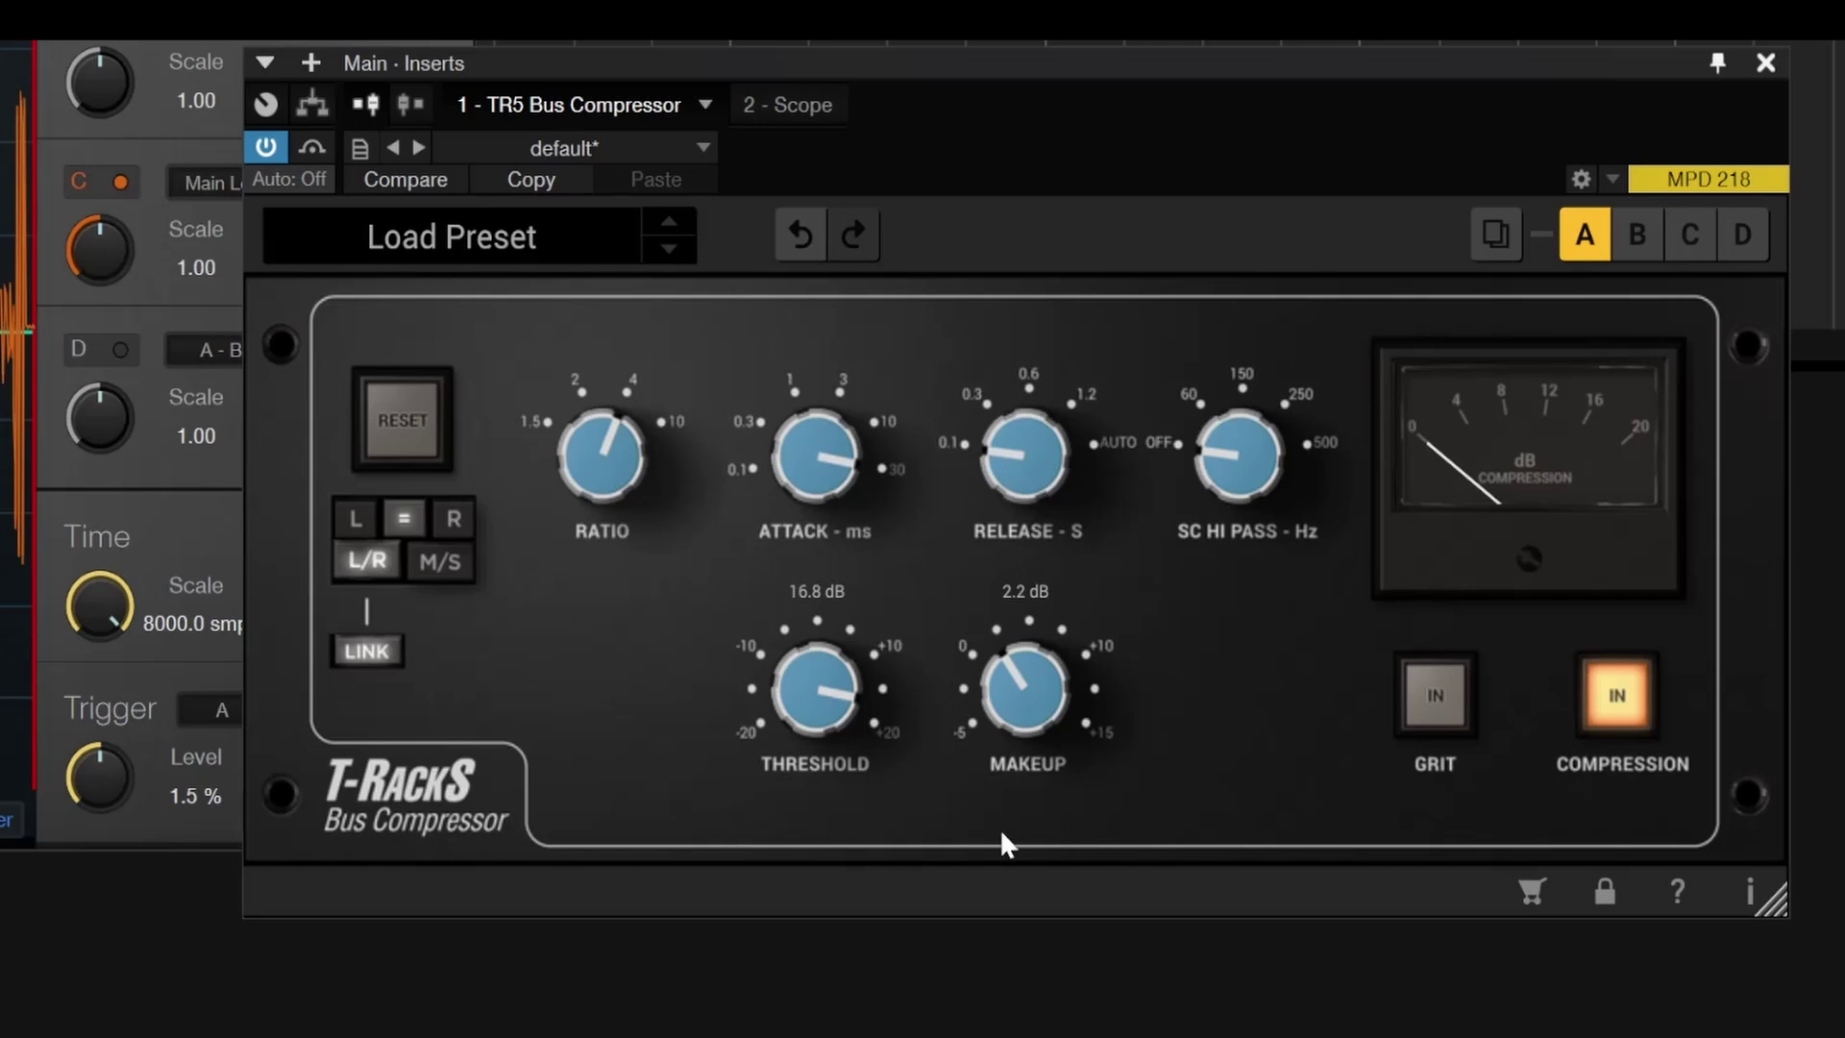
{"action": "left_click_drag", "start_coordinate": [804, 690], "coordinate": [843, 805]}
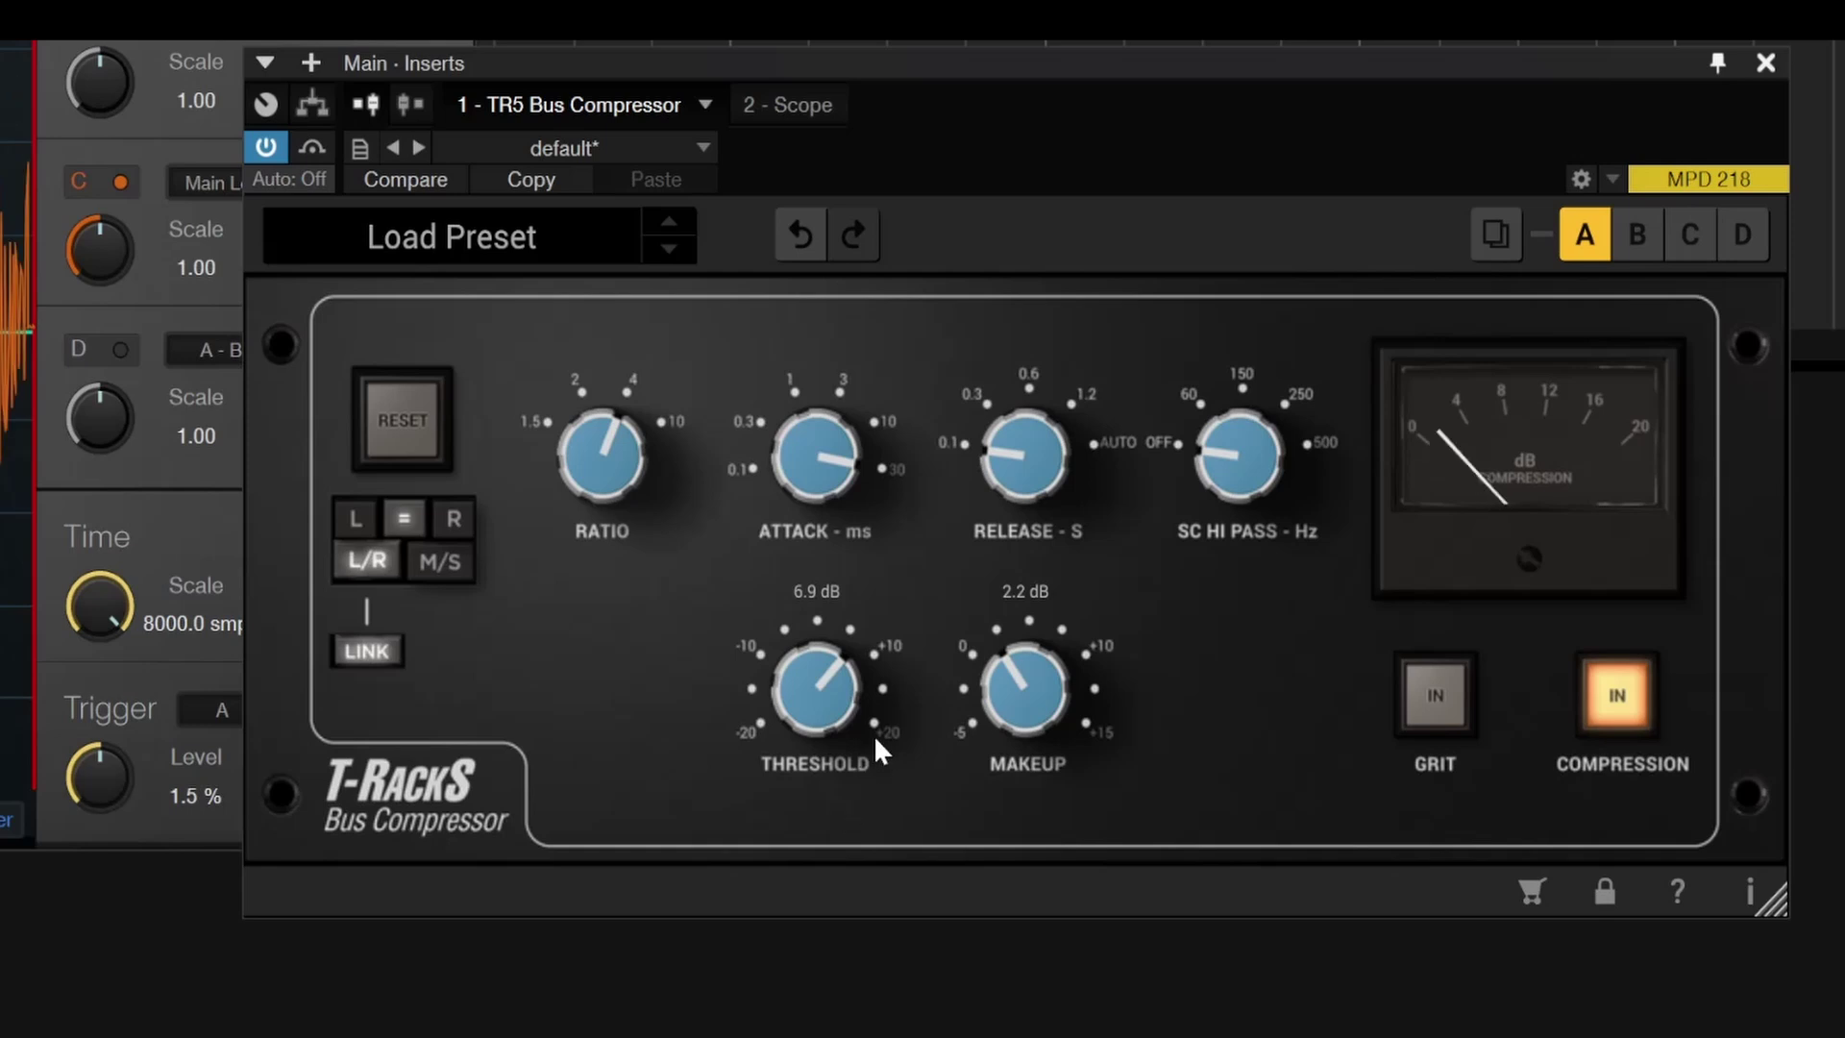
{"action": "scroll", "coordinate": [822, 694], "scroll_direction": "down", "scroll_amount": 2}
{"action": "scroll", "coordinate": [820, 686], "scroll_direction": "up", "scroll_amount": 4}
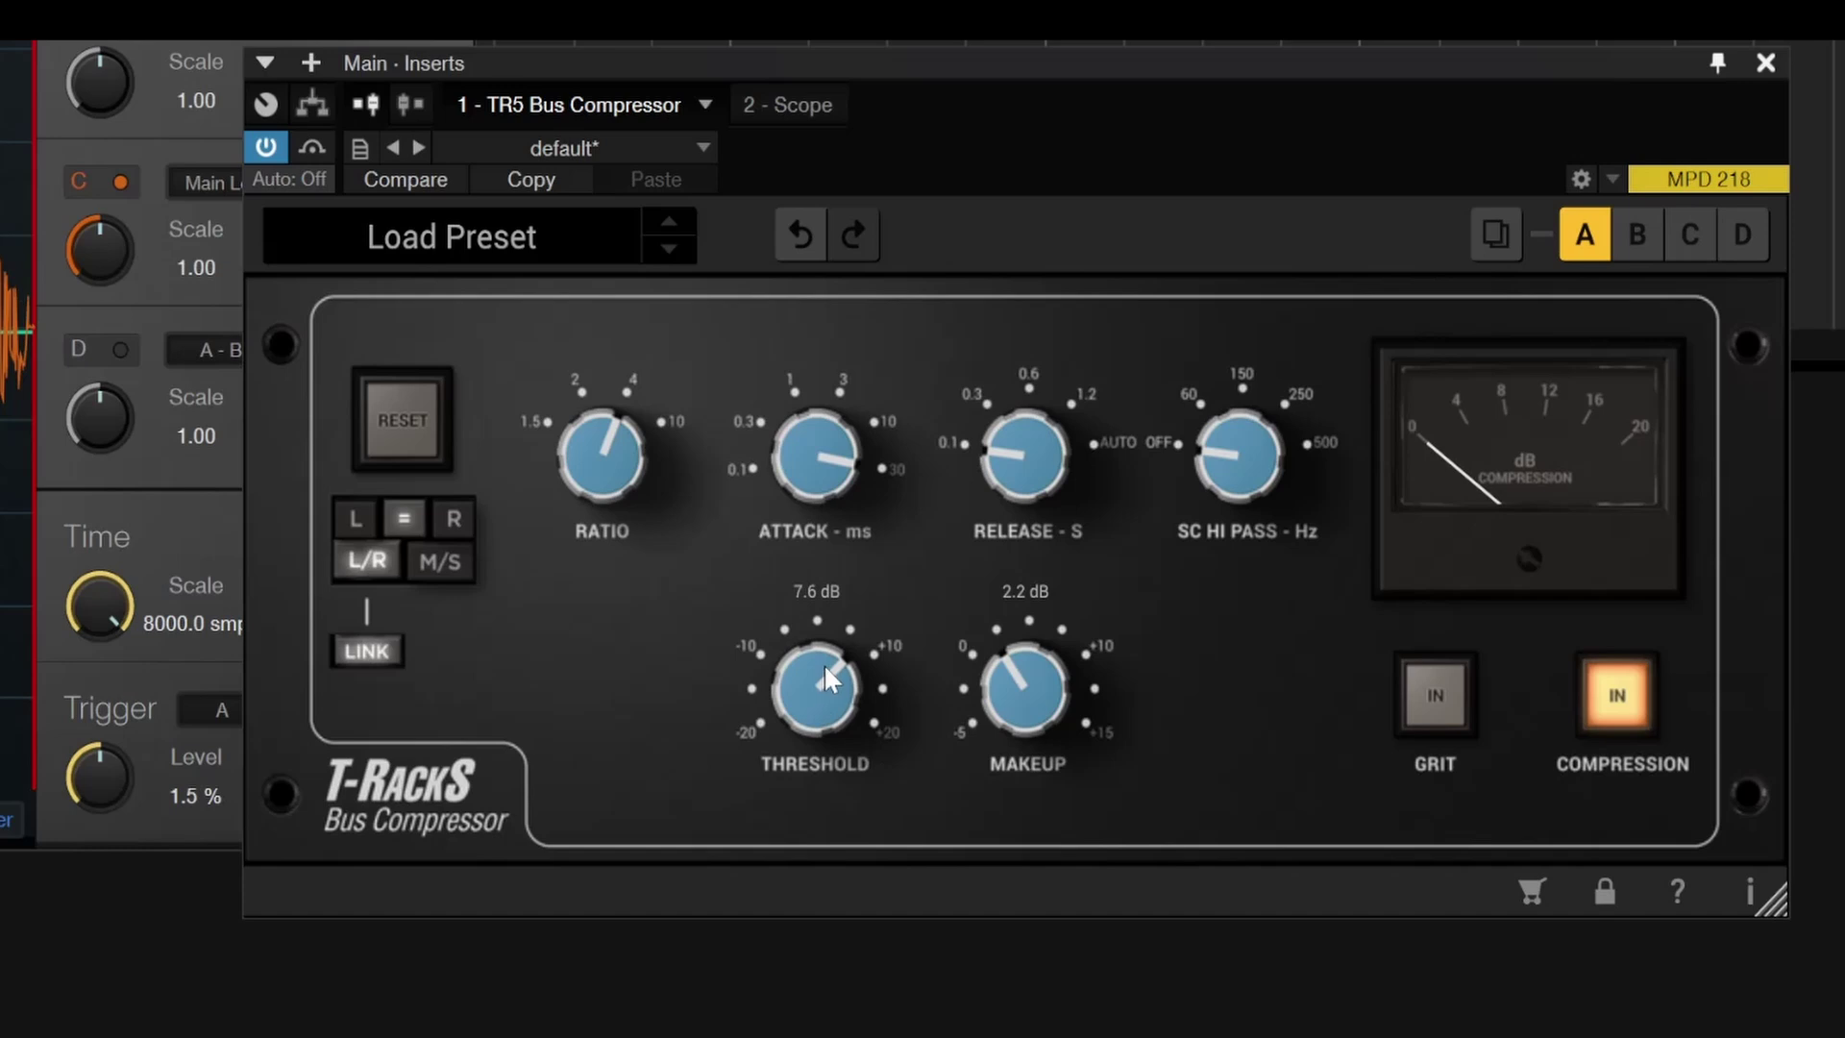
{"action": "scroll", "coordinate": [823, 667], "scroll_direction": "up", "scroll_amount": 4}
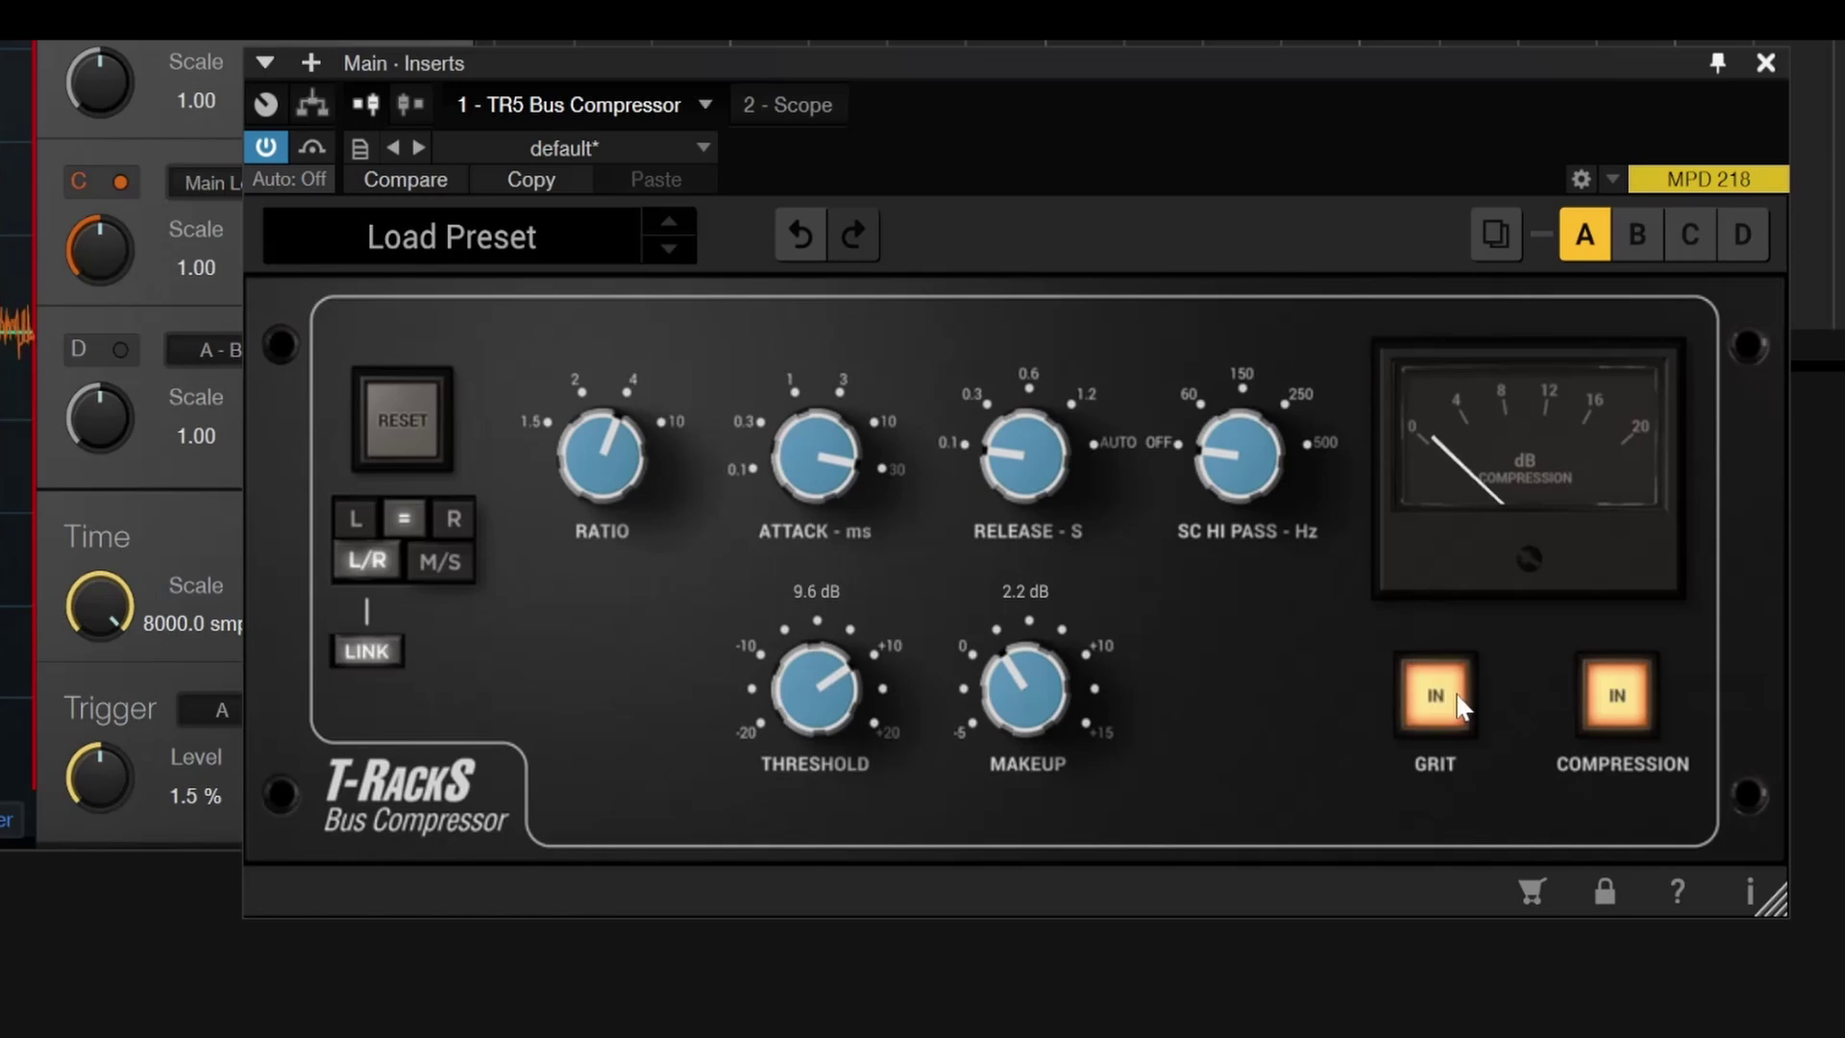
- Try the Bus Compressor's sidechain high-pass at 60 Hz and 150 Hz, and return it to off
{"action": "left_click_drag", "start_coordinate": [1235, 415], "coordinate": [1234, 337]}
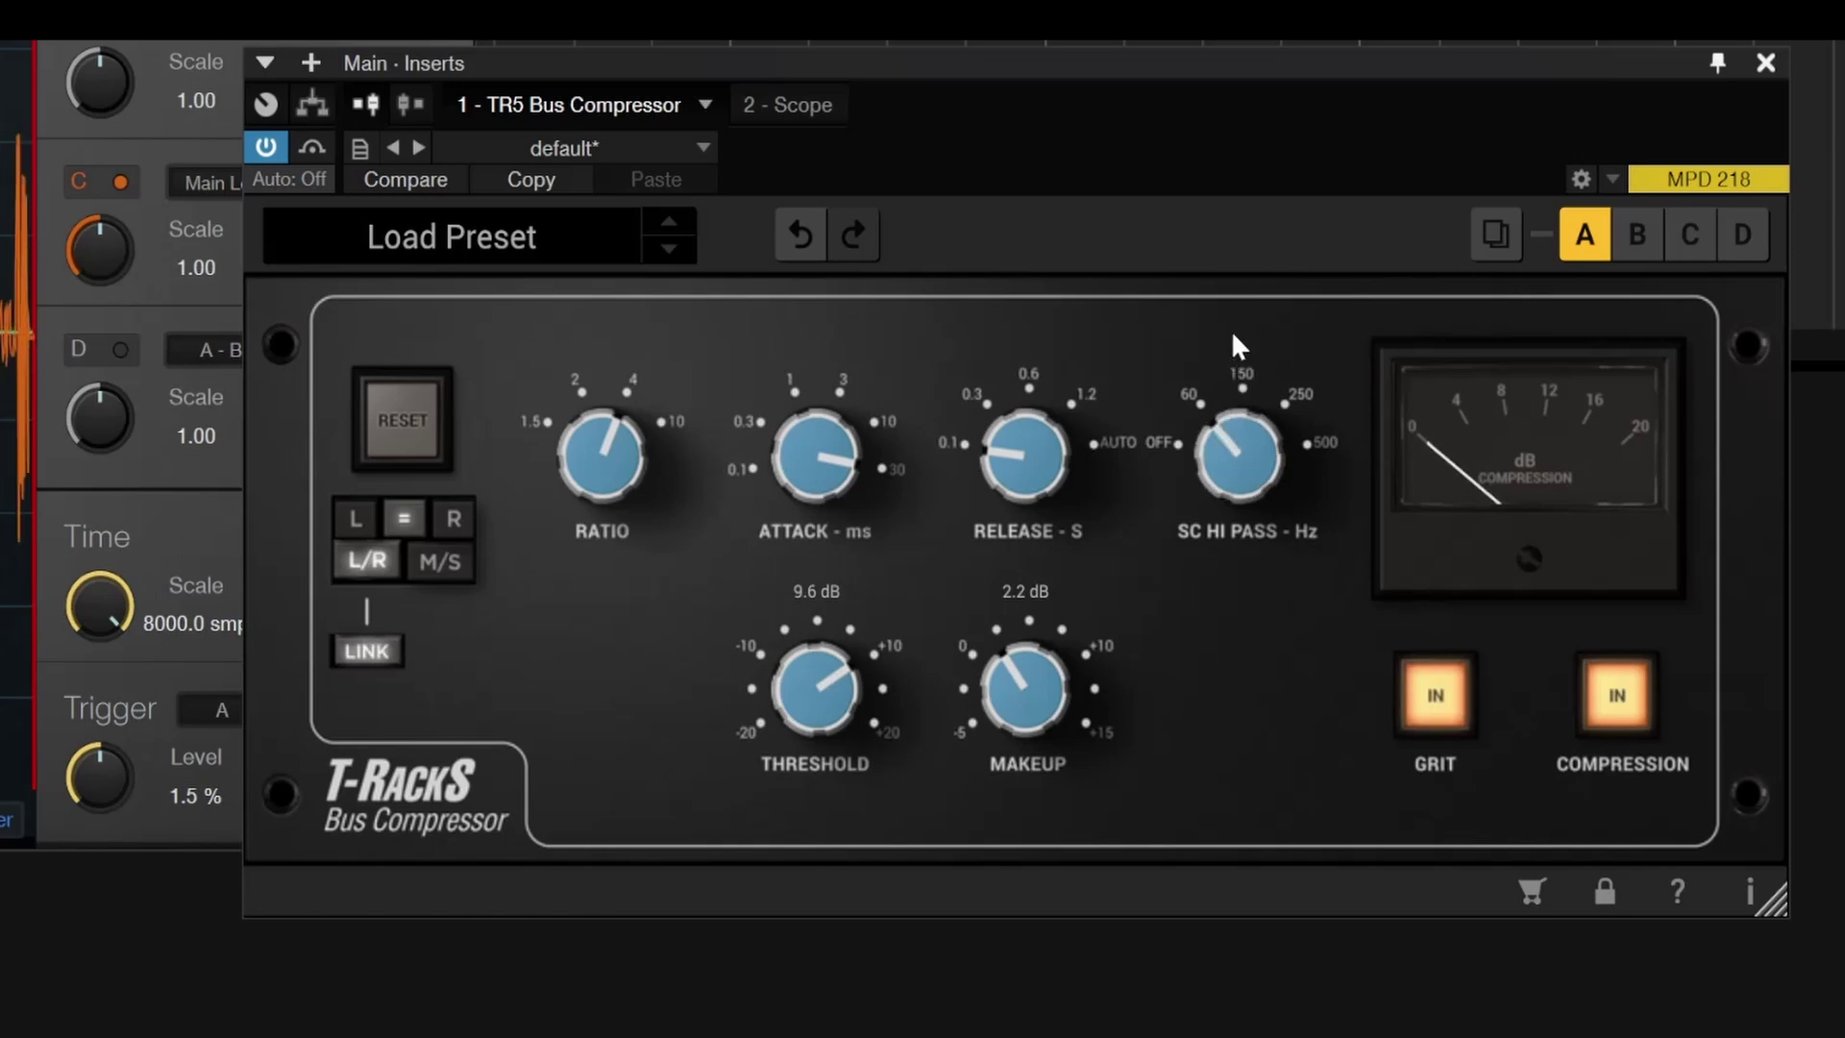
{"action": "left_click_drag", "start_coordinate": [1237, 259], "coordinate": [1238, 229]}
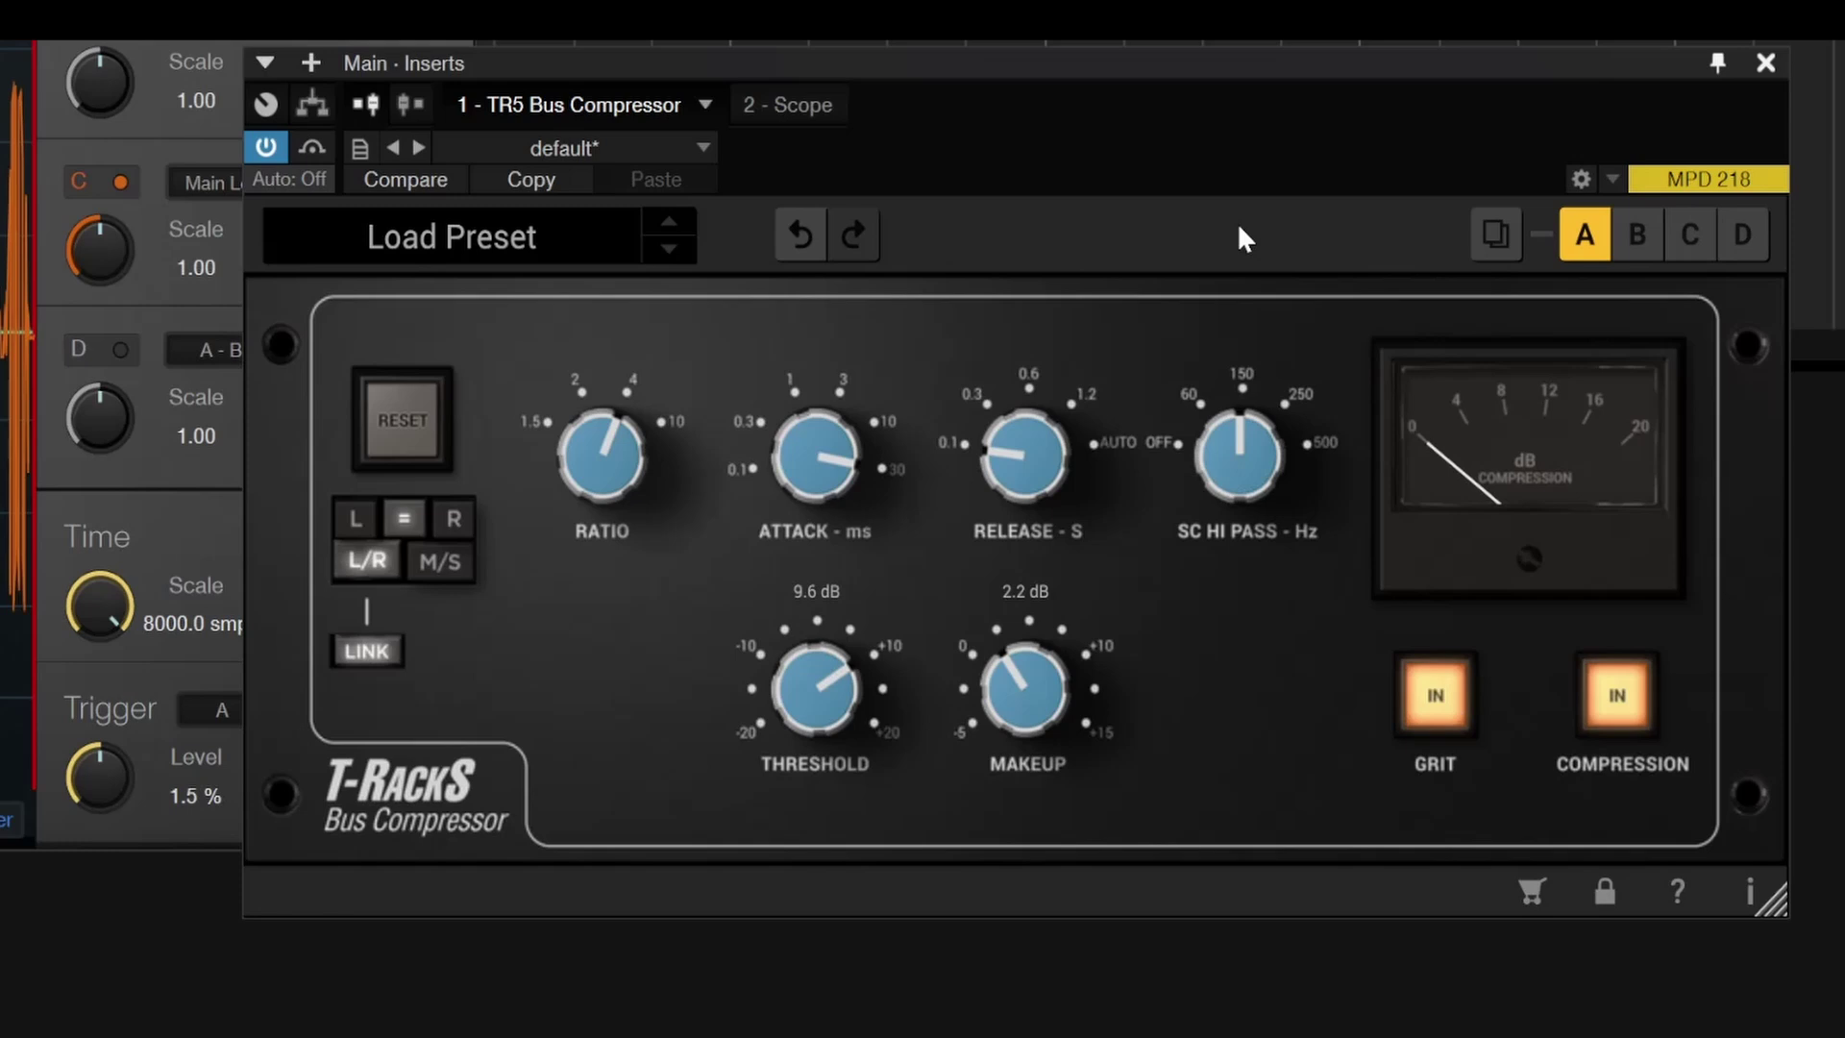
{"action": "left_click_drag", "start_coordinate": [1259, 438], "coordinate": [1255, 778]}
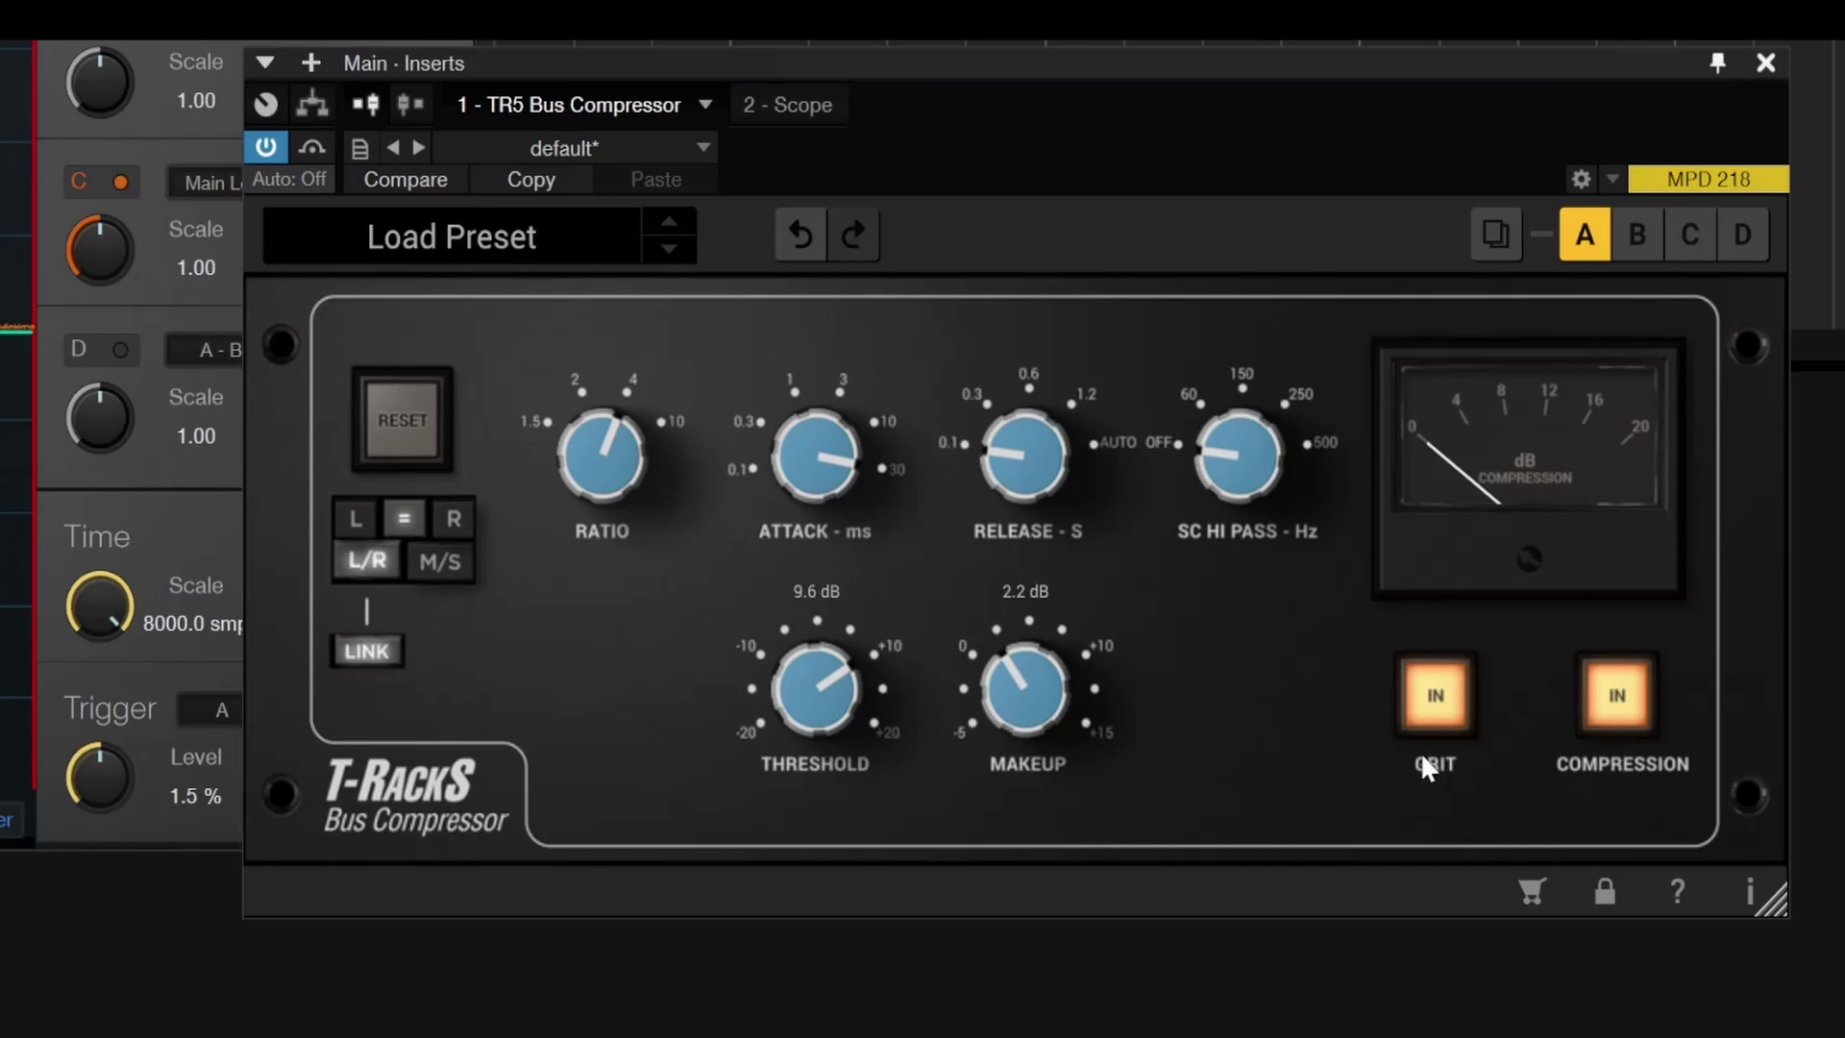
- Set the Bus Compressor's sidechain high-pass to 150 Hz, and replace the plugin on the Main channel with TR5 Classic Clipper before Scope
{"action": "left_click_drag", "start_coordinate": [1221, 465], "coordinate": [1220, 256]}
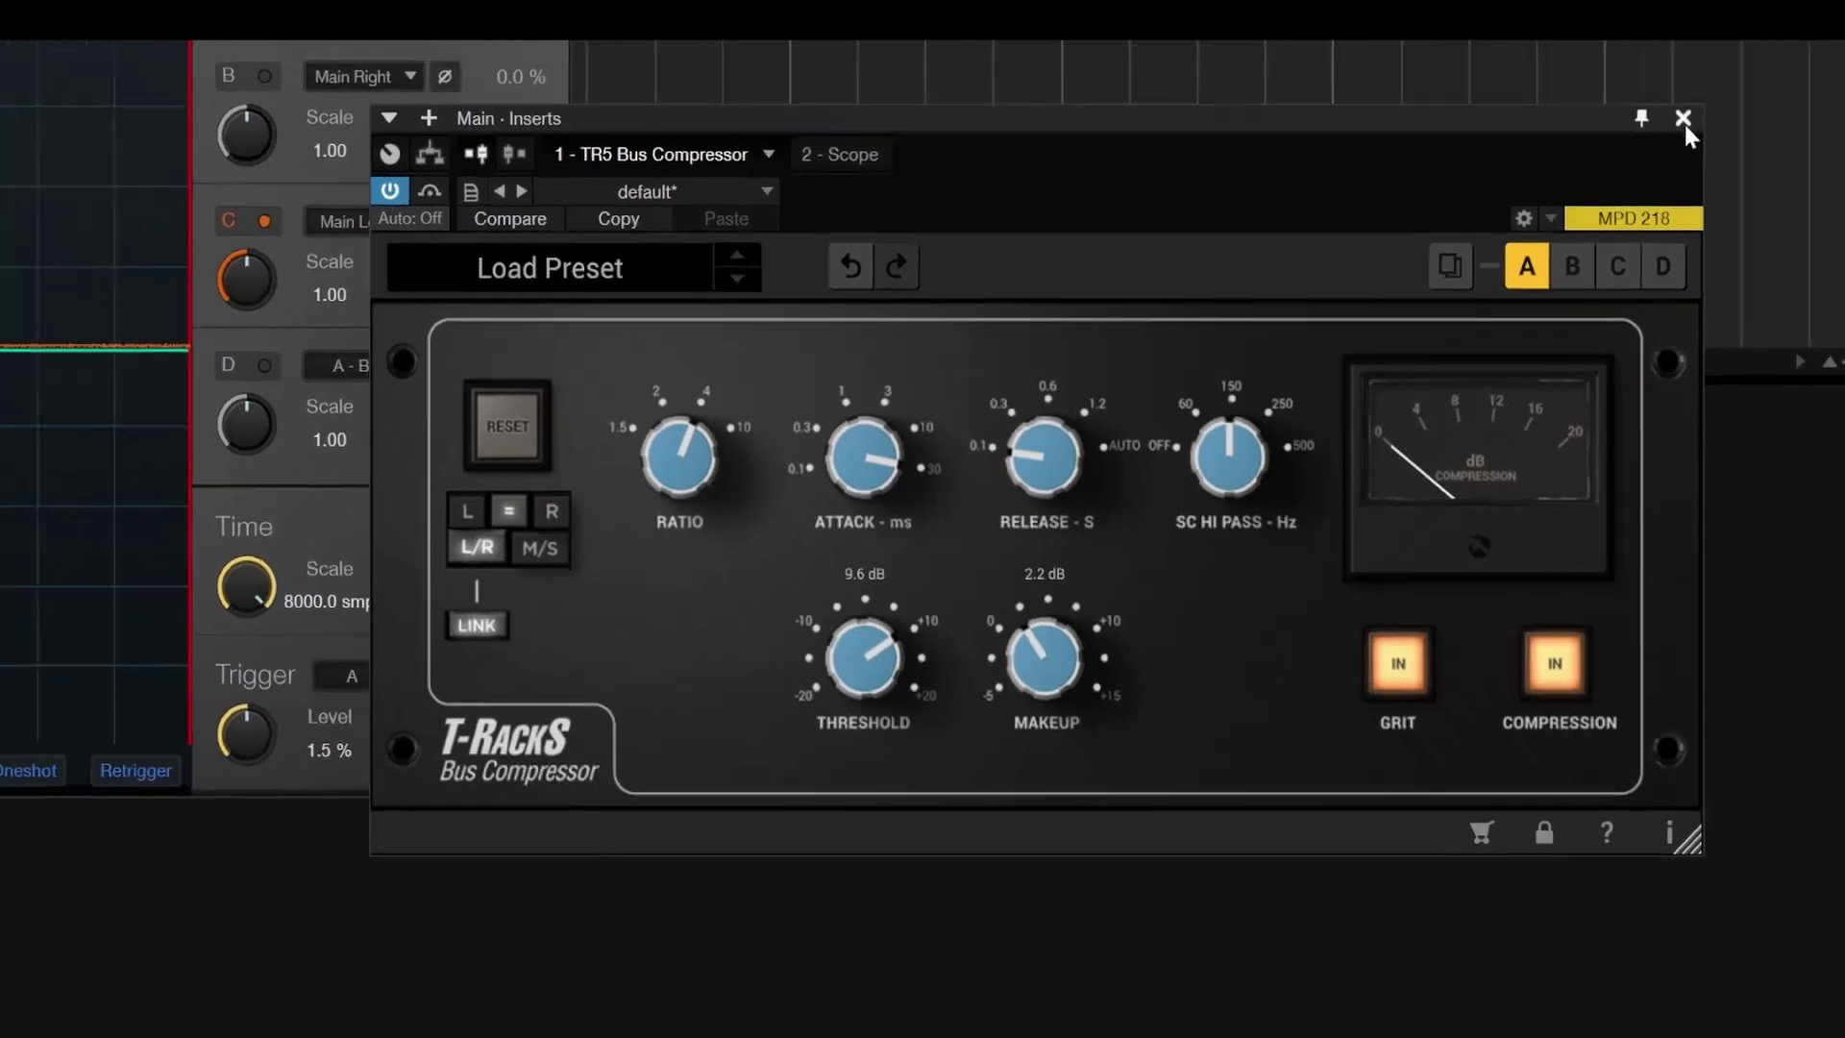
{"action": "left_click", "coordinate": [1767, 62]}
{"action": "right_click", "coordinate": [1596, 487]}
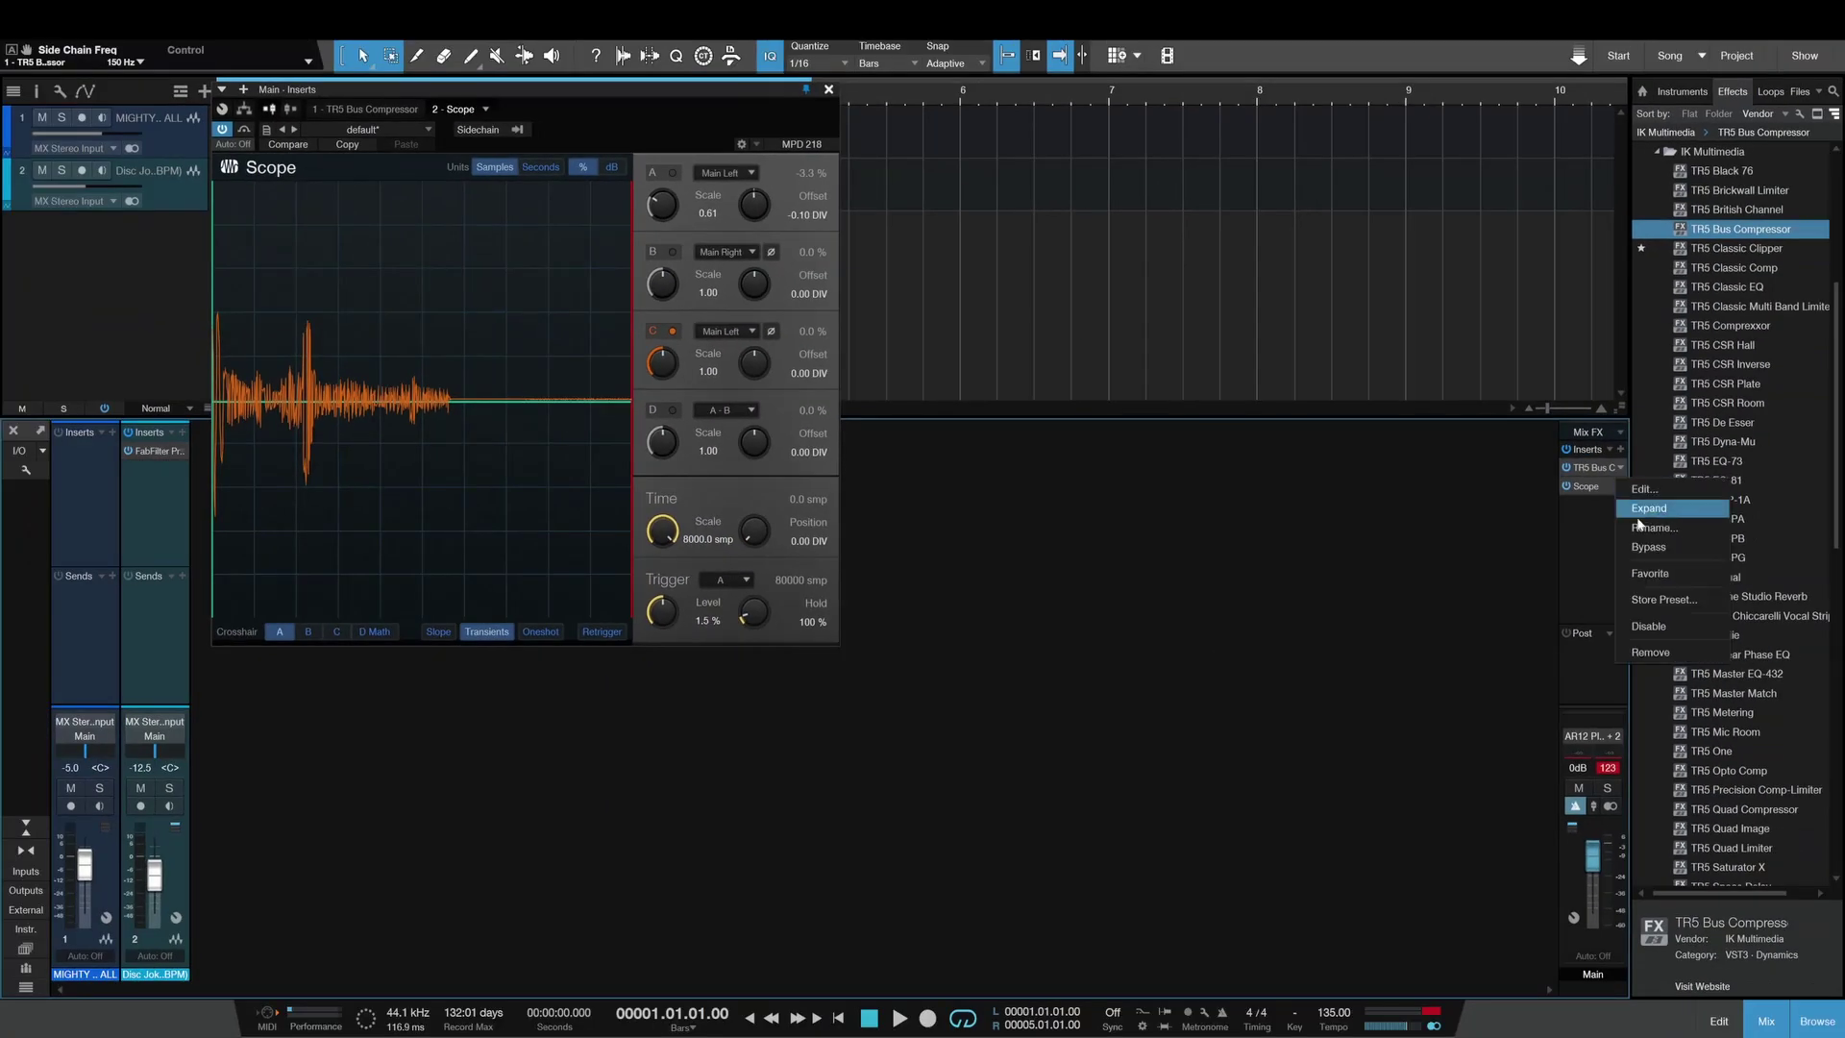
{"action": "left_click", "coordinate": [1650, 652]}
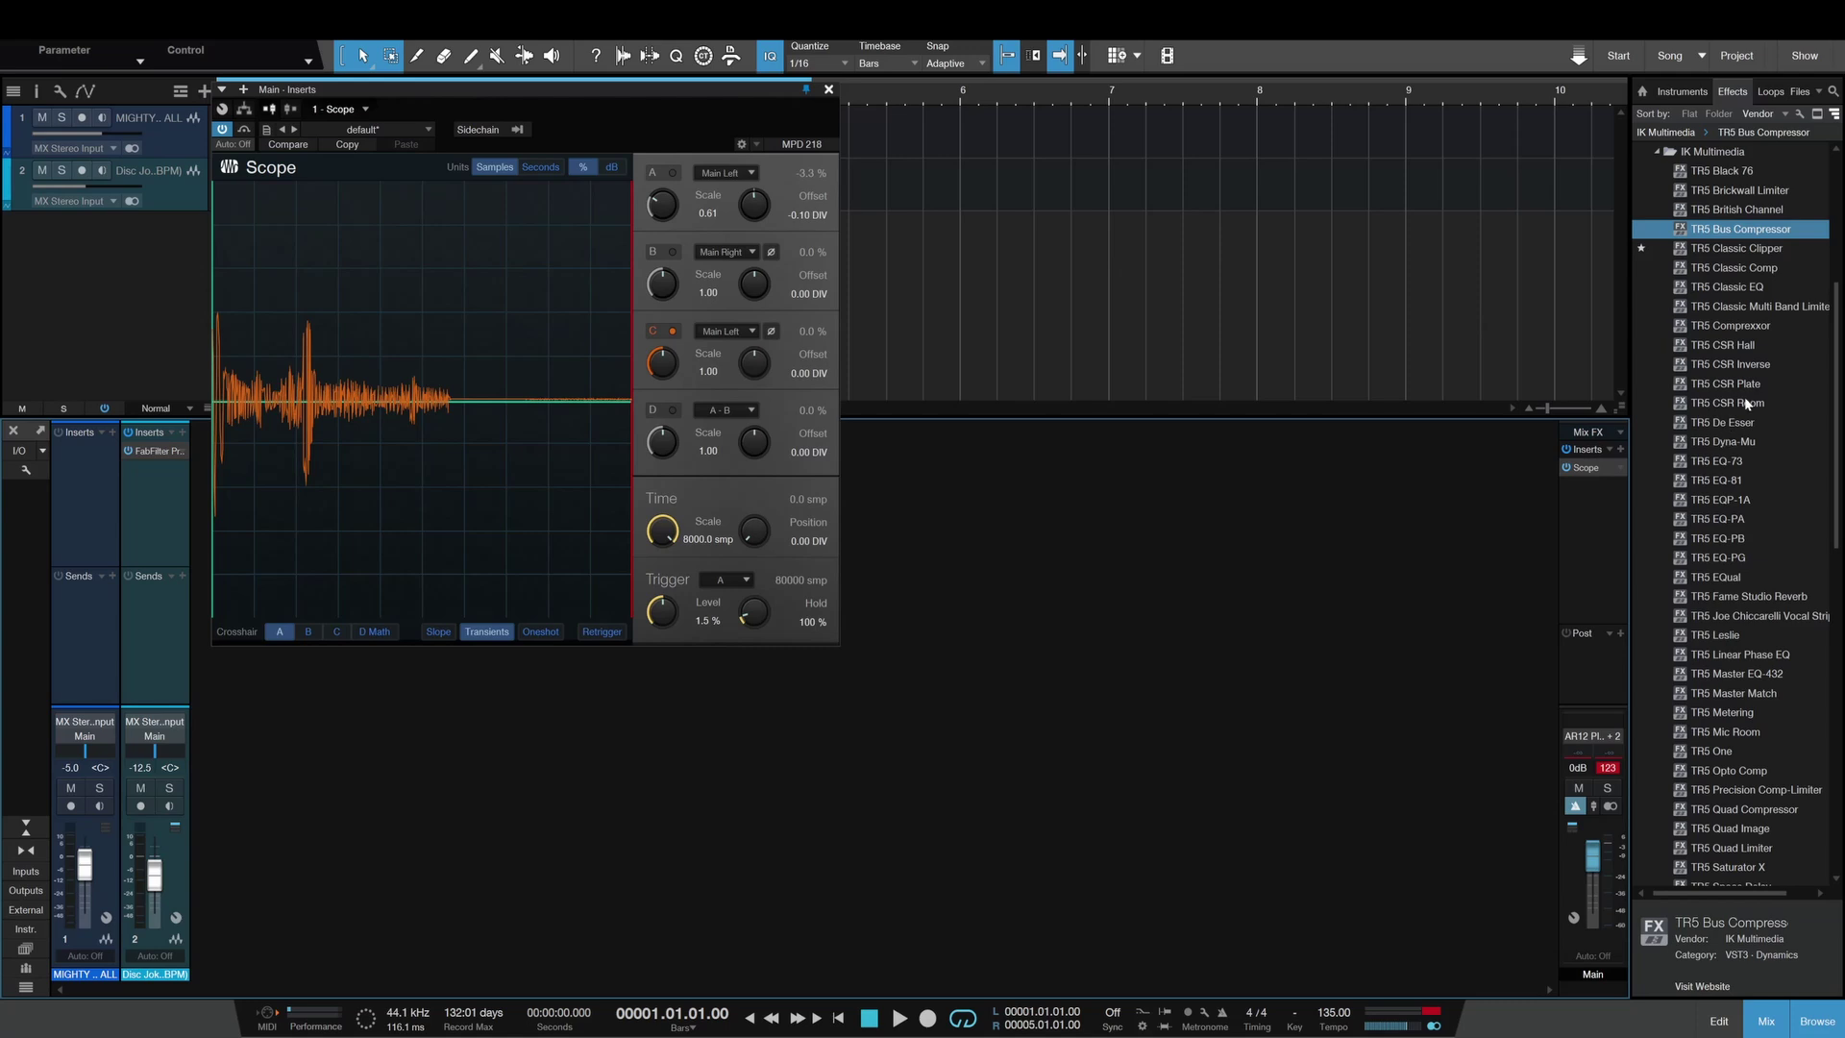
{"action": "left_click_drag", "start_coordinate": [1725, 251], "coordinate": [1600, 465]}
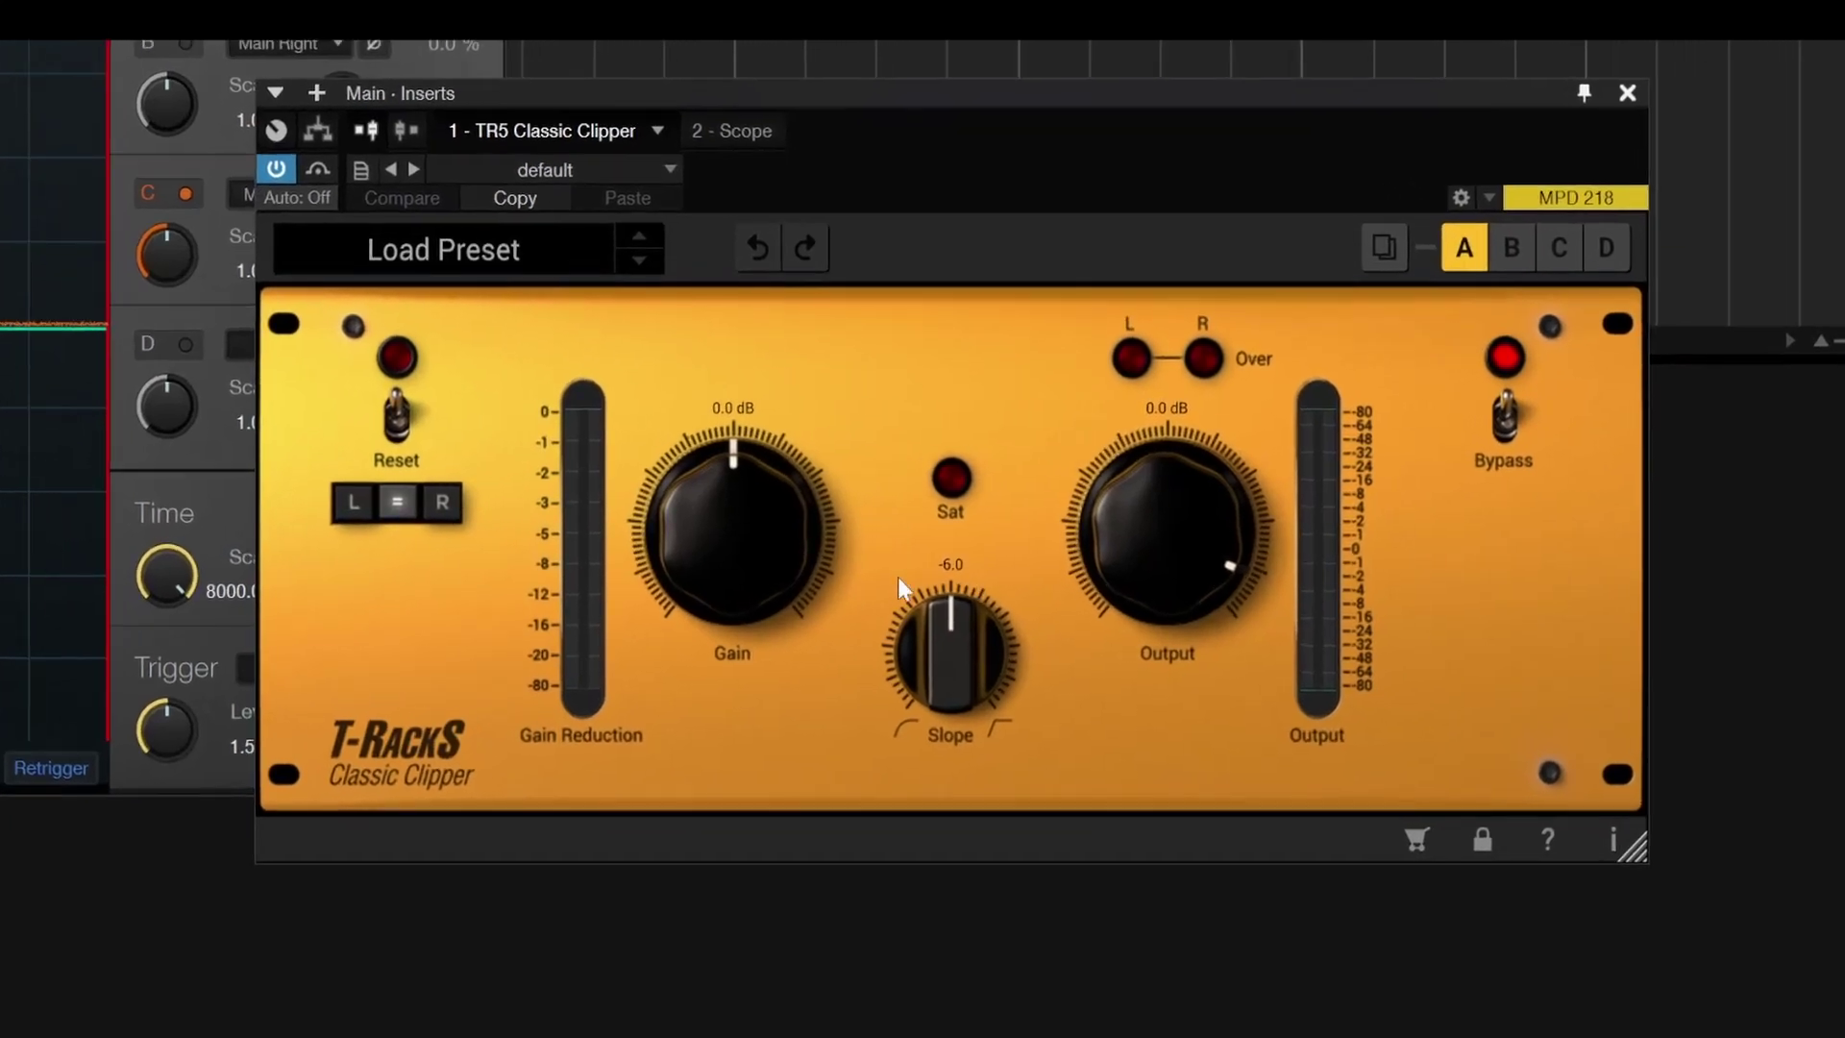
- Set the Classic Clipper's gain to 4.0 dB, and try slopes of 0.0 and -12.0, ending at 0.0
{"action": "left_click_drag", "start_coordinate": [748, 525], "coordinate": [757, 469]}
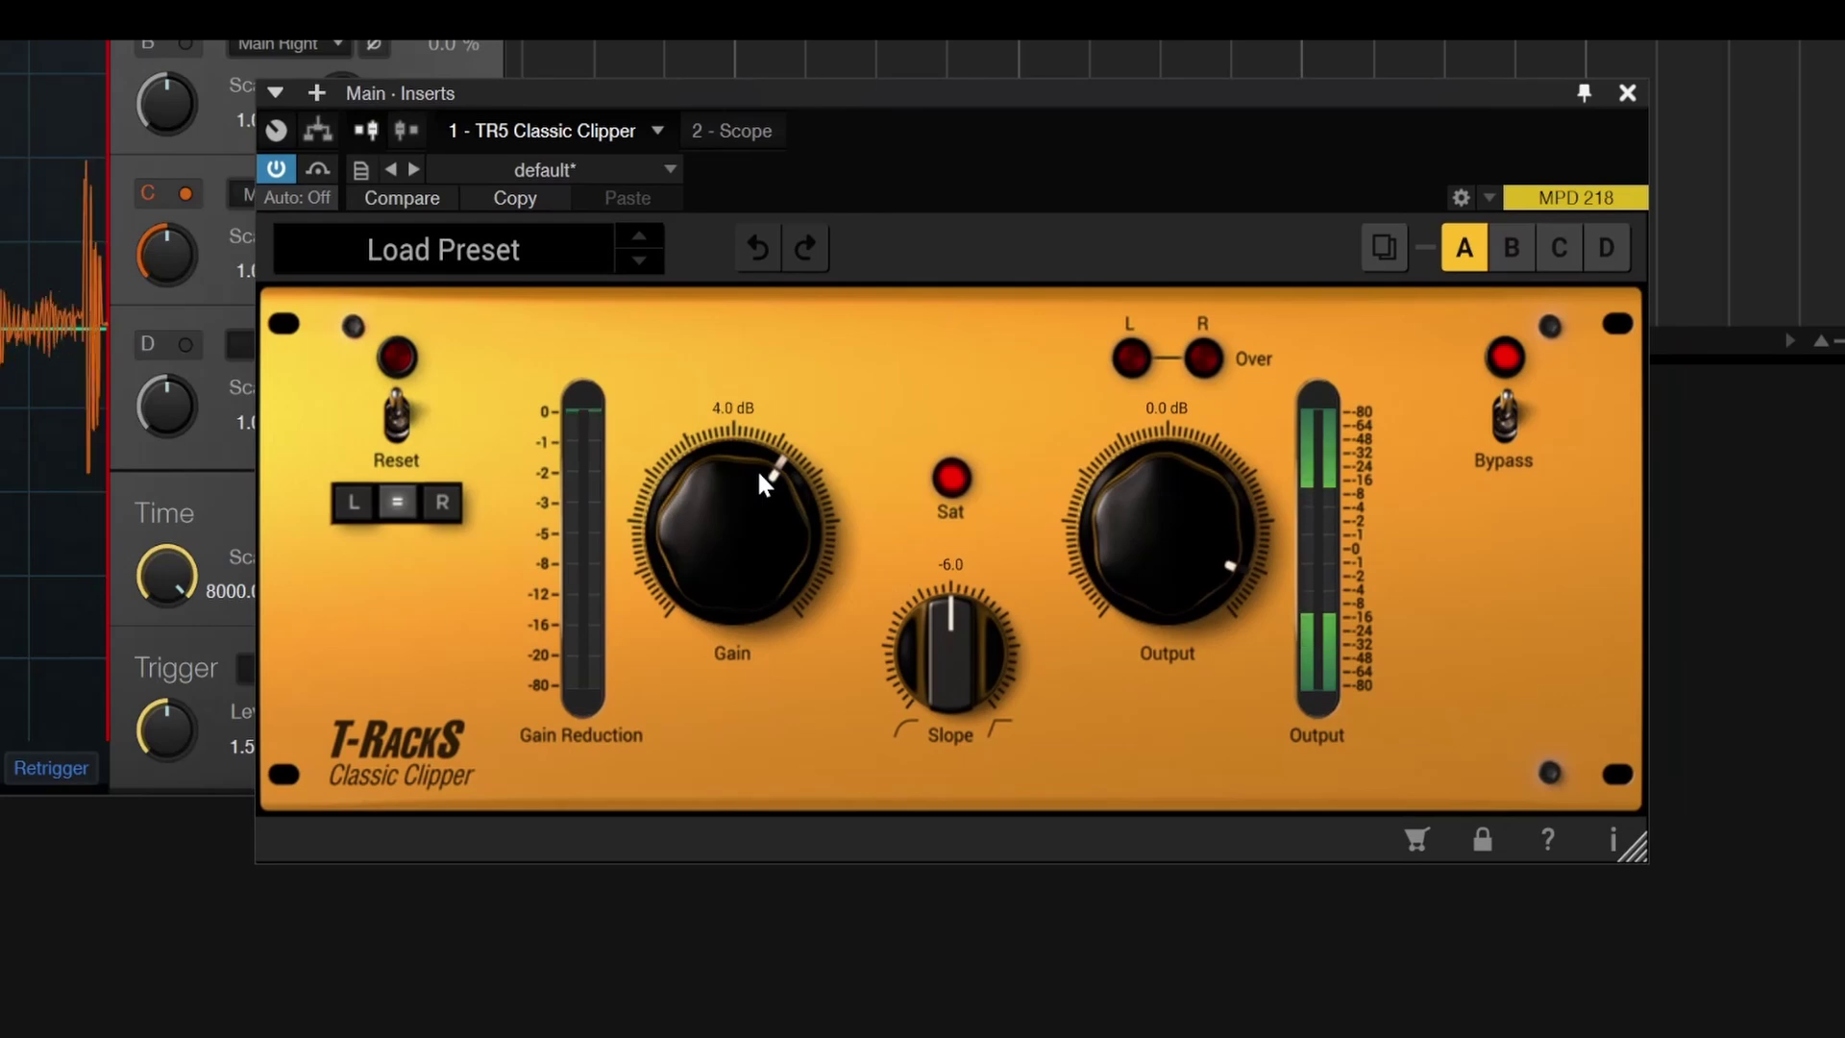
{"action": "left_click_drag", "start_coordinate": [959, 620], "coordinate": [923, 331]}
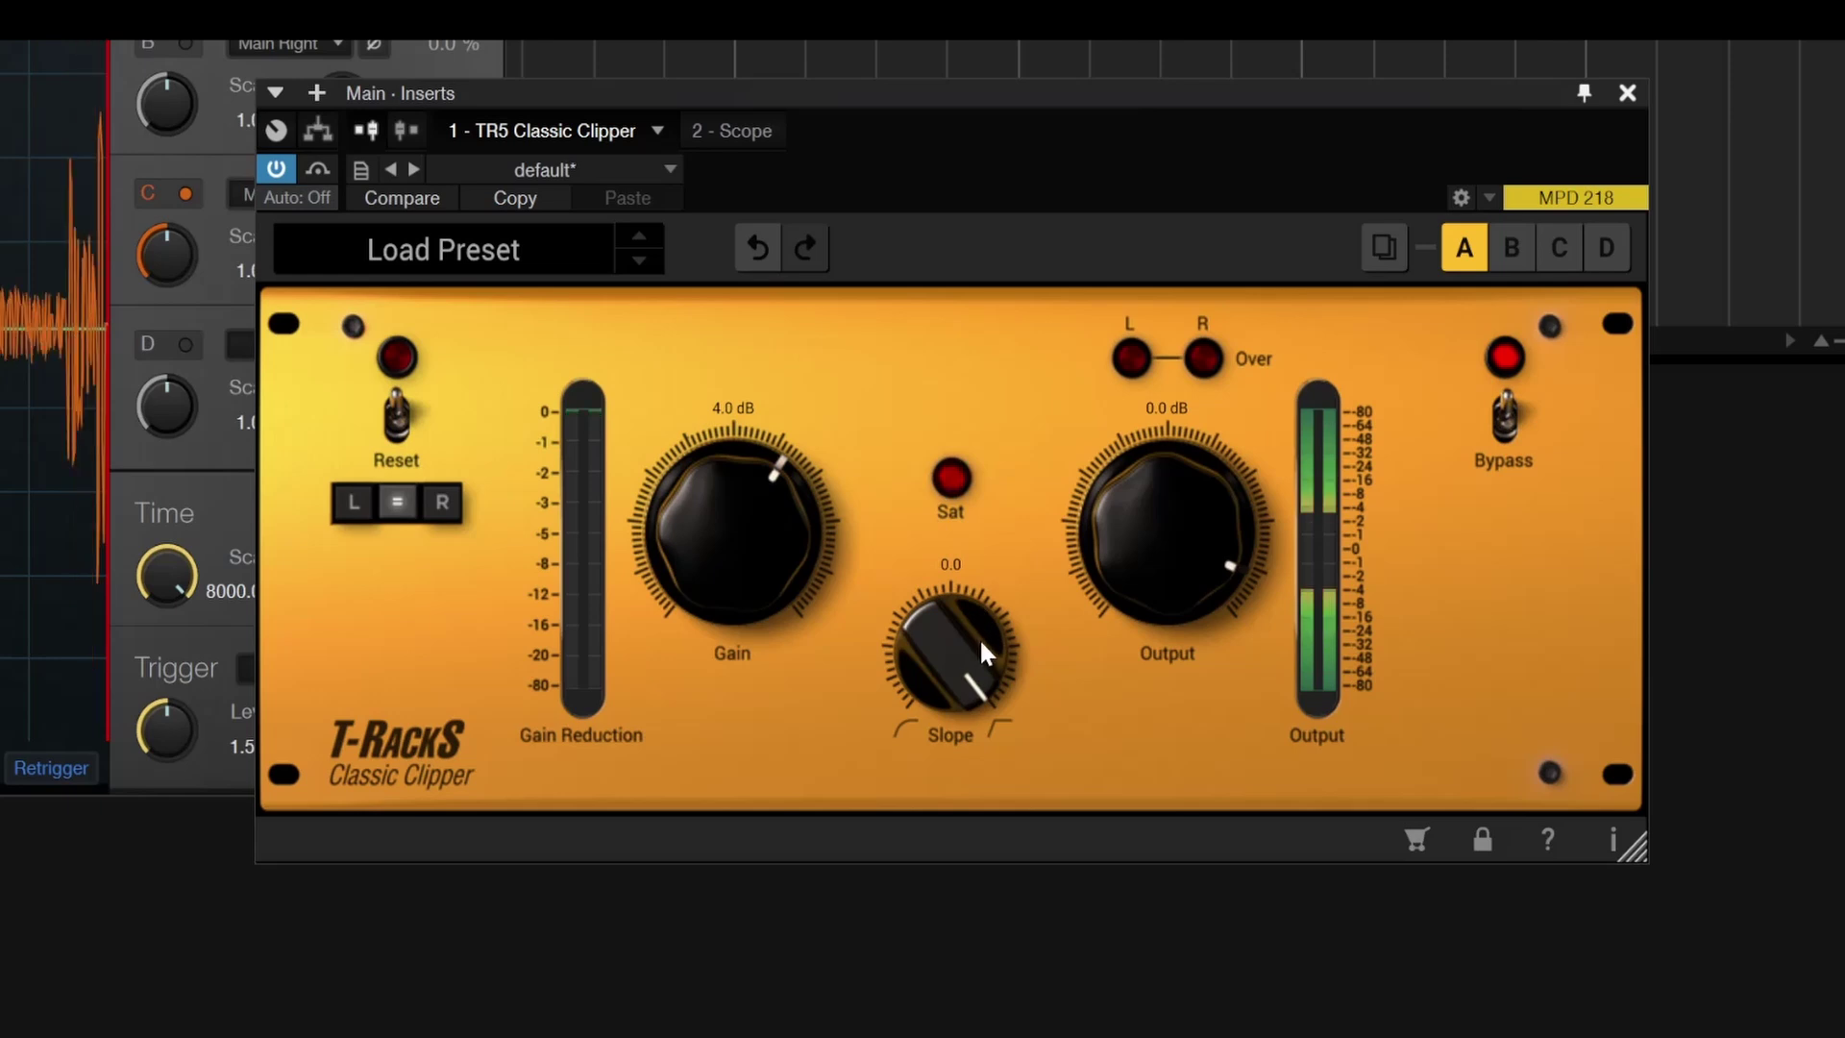
{"action": "left_click_drag", "start_coordinate": [967, 629], "coordinate": [1072, 1037]}
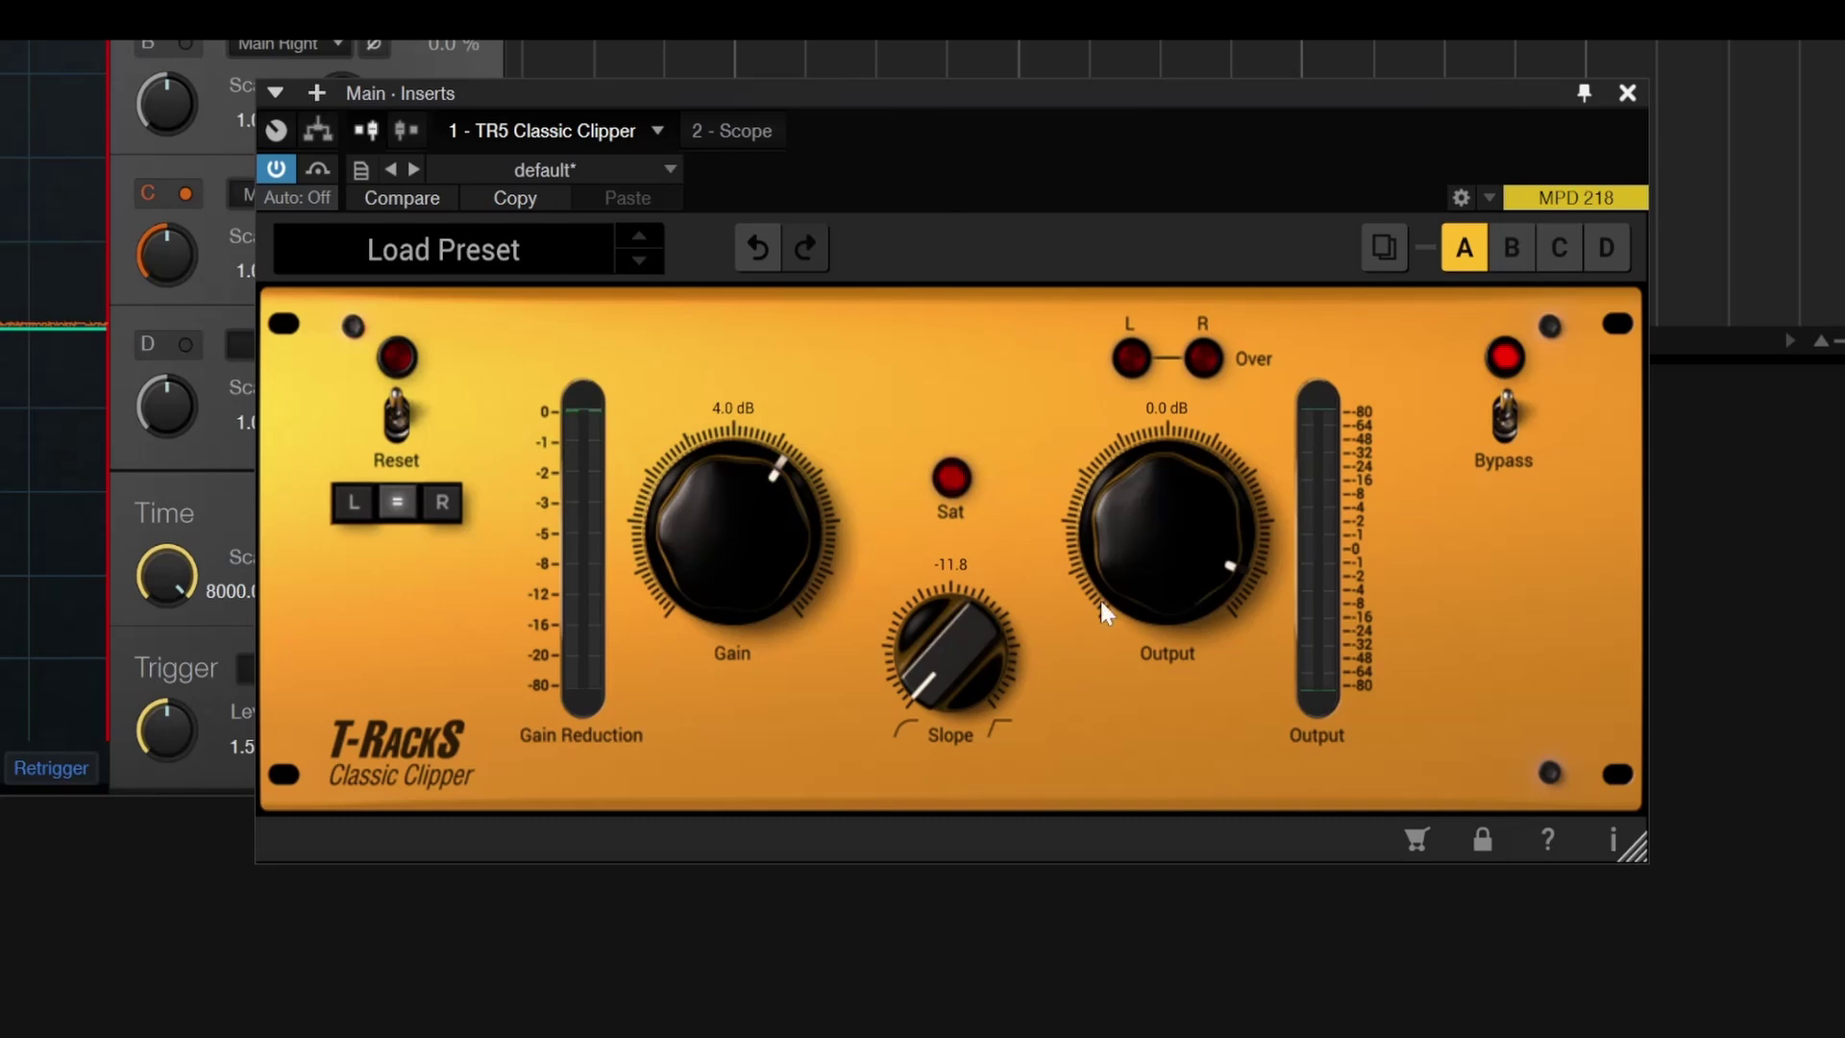
{"action": "left_click_drag", "start_coordinate": [932, 672], "coordinate": [938, 684]}
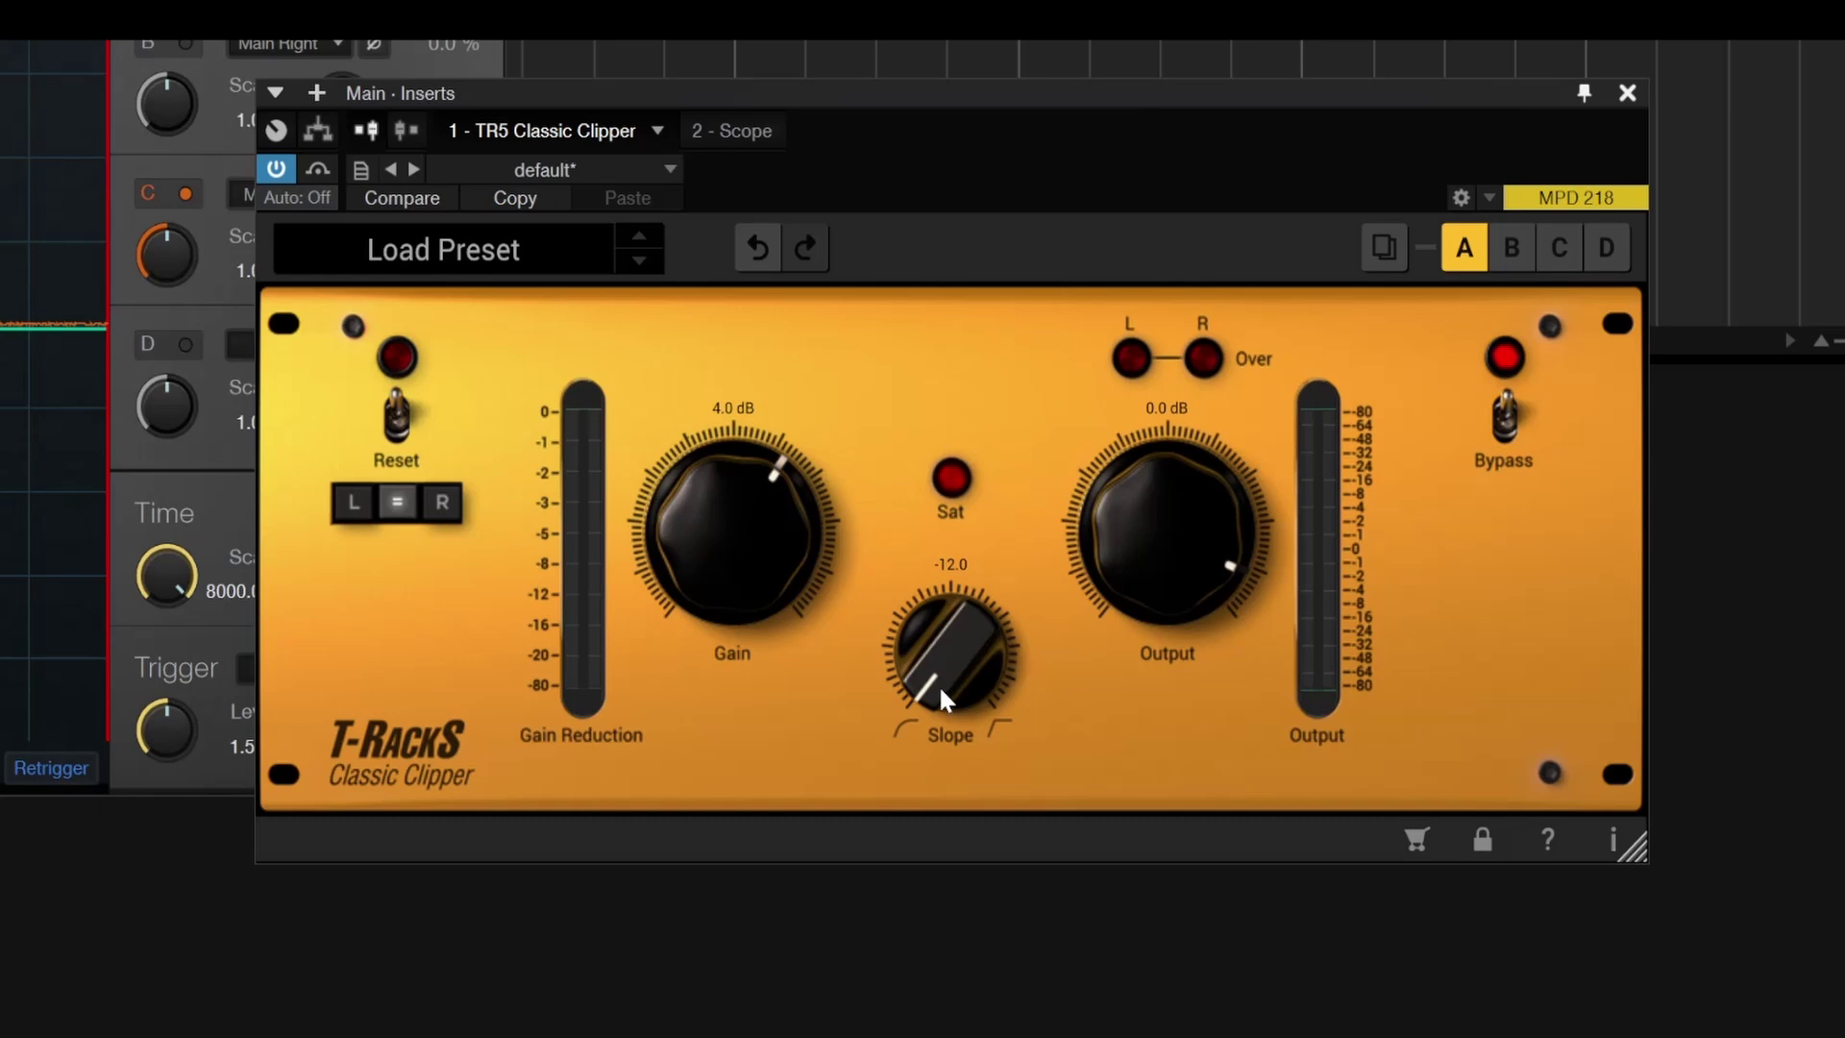
{"action": "left_click_drag", "start_coordinate": [938, 684], "coordinate": [965, 225]}
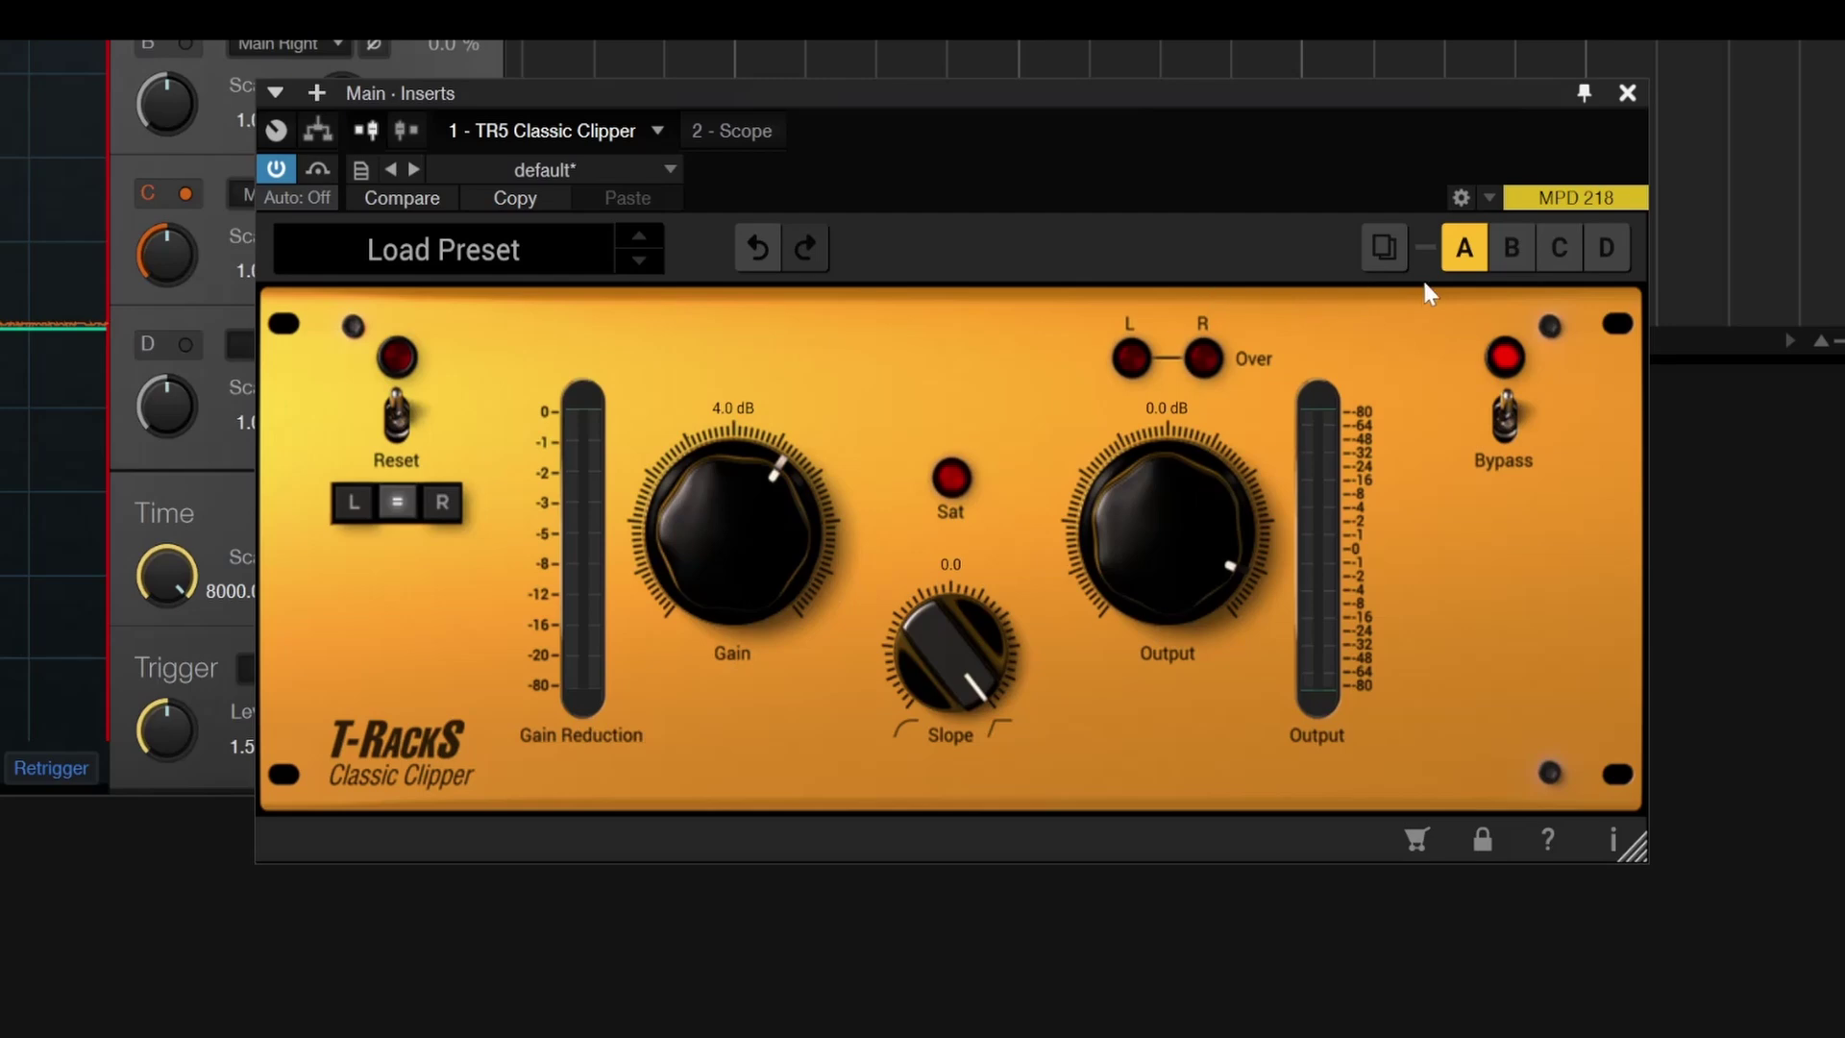
- Replace TR5 Classic Clipper on the Main channel with TR5 Comprexxor, placed before the Scope insert
{"action": "left_click", "coordinate": [1627, 93]}
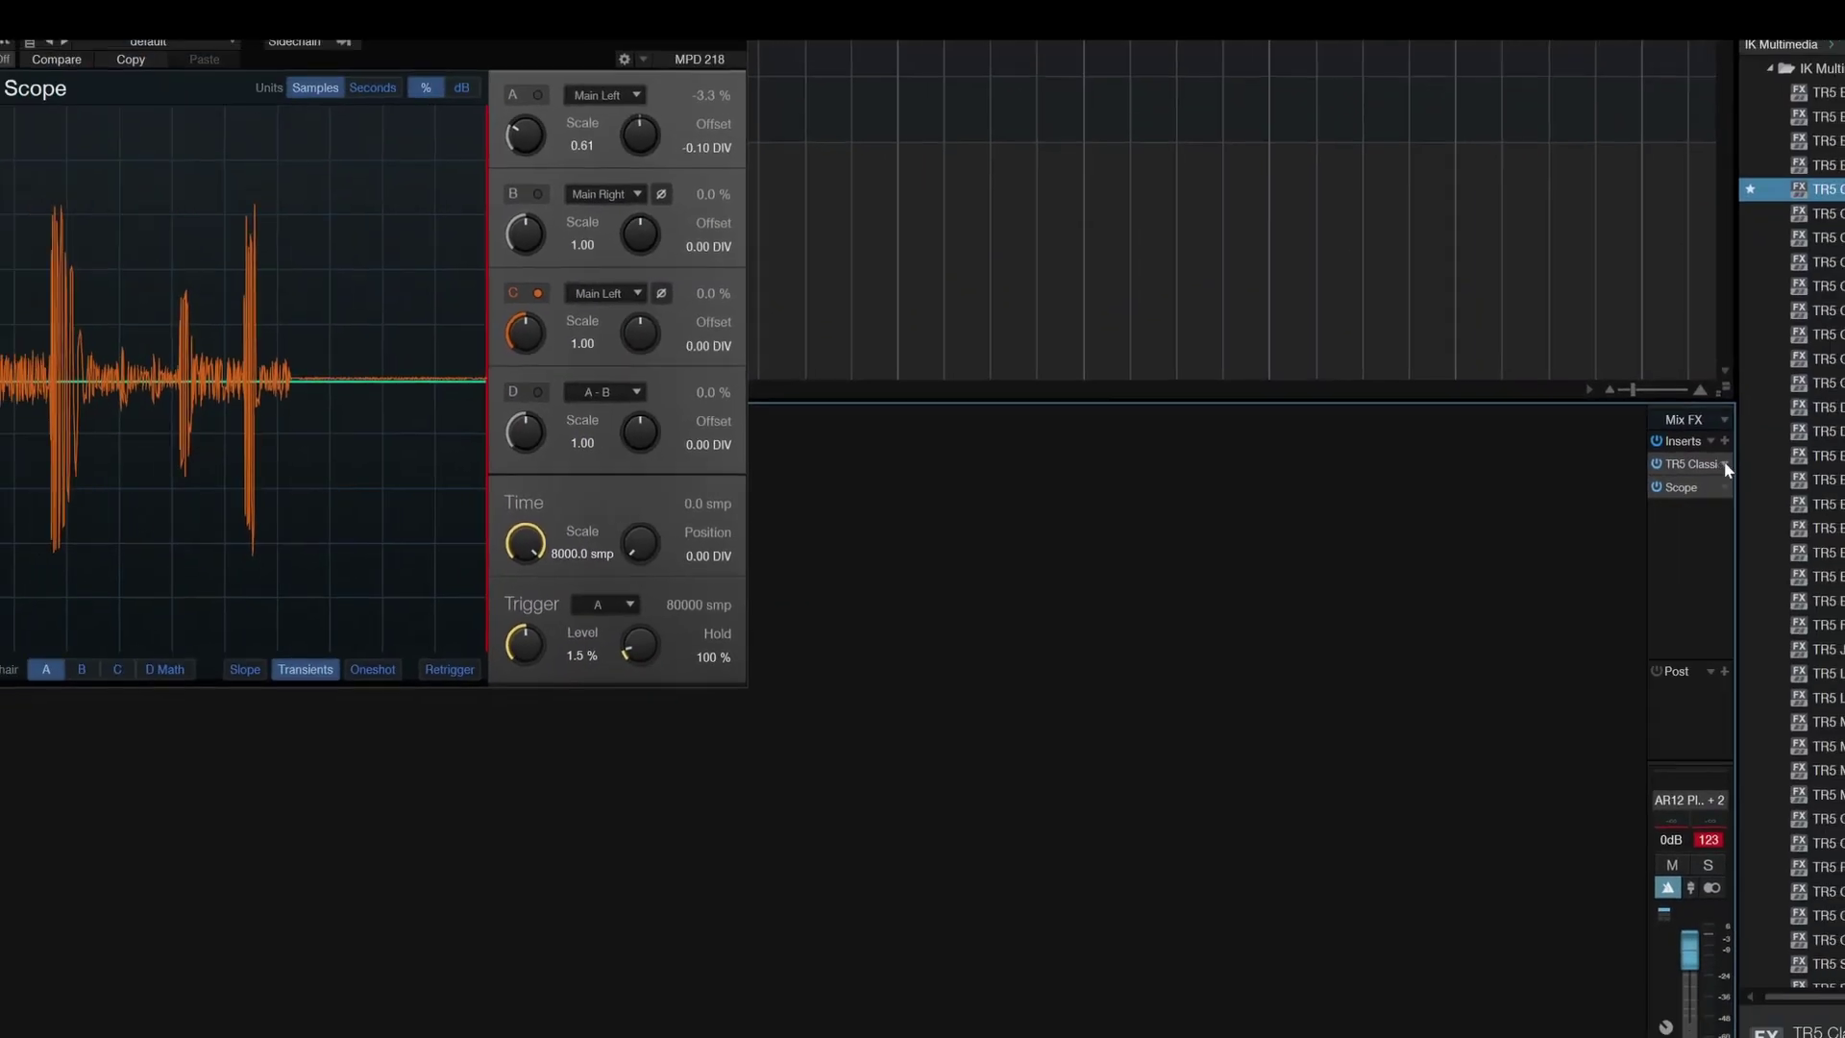
{"action": "right_click", "coordinate": [1617, 482]}
{"action": "left_click", "coordinate": [1680, 657]}
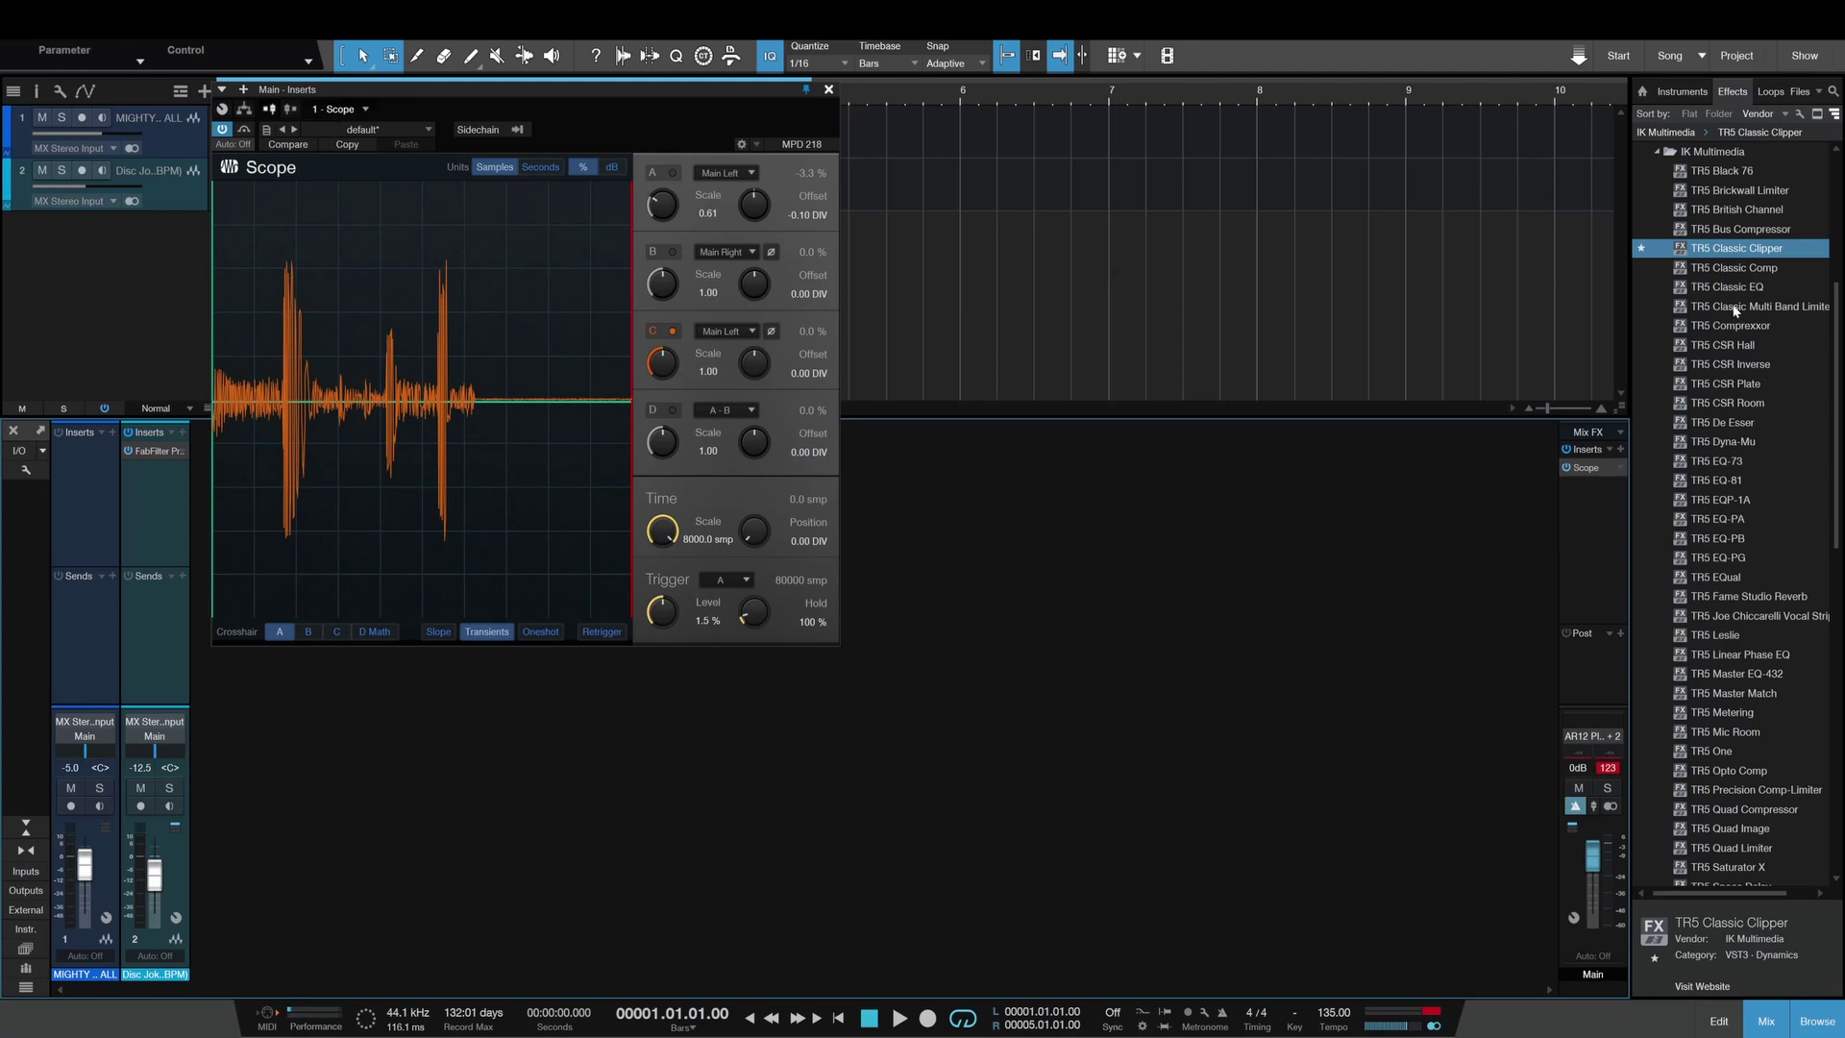
{"action": "left_click_drag", "start_coordinate": [1737, 323], "coordinate": [1611, 471]}
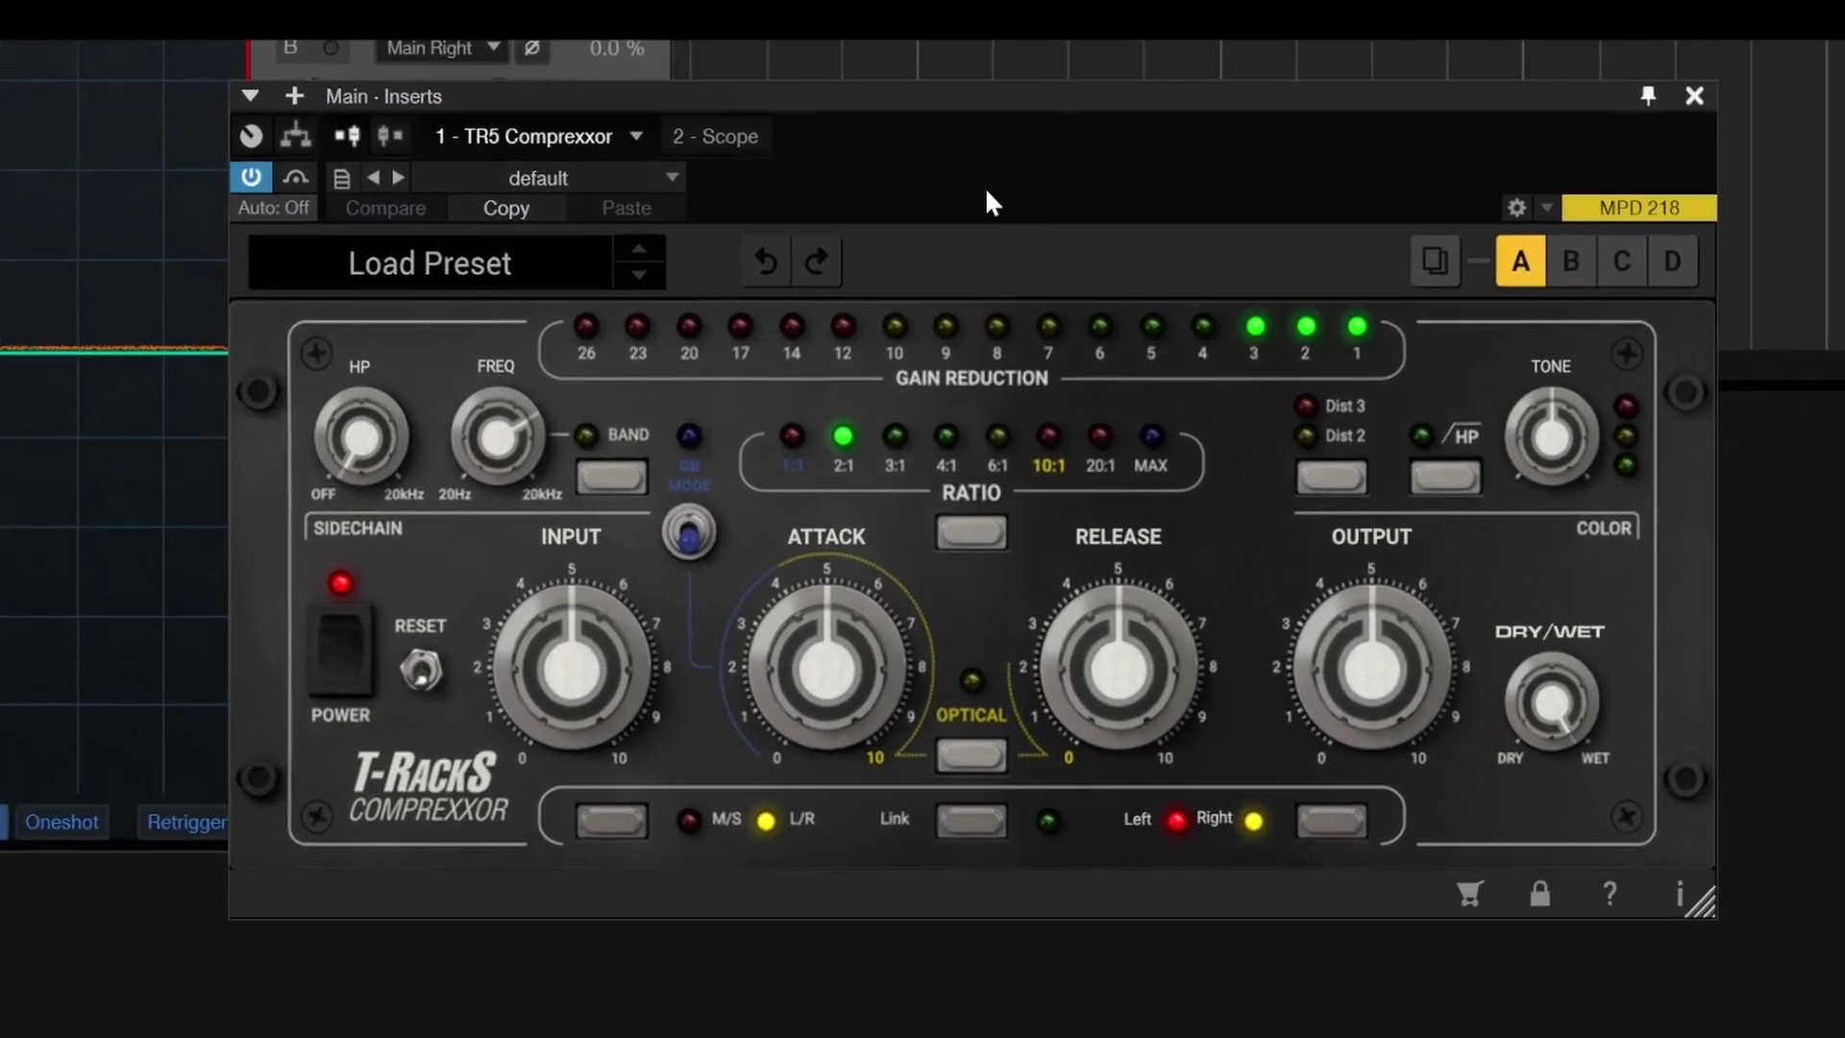
- Try Comprexxor's Optical mode, and return to standard compression with ratio 4:1 and attack and release at about 5
{"action": "left_click", "coordinate": [981, 756]}
{"action": "left_click_drag", "start_coordinate": [844, 672], "coordinate": [977, 728]}
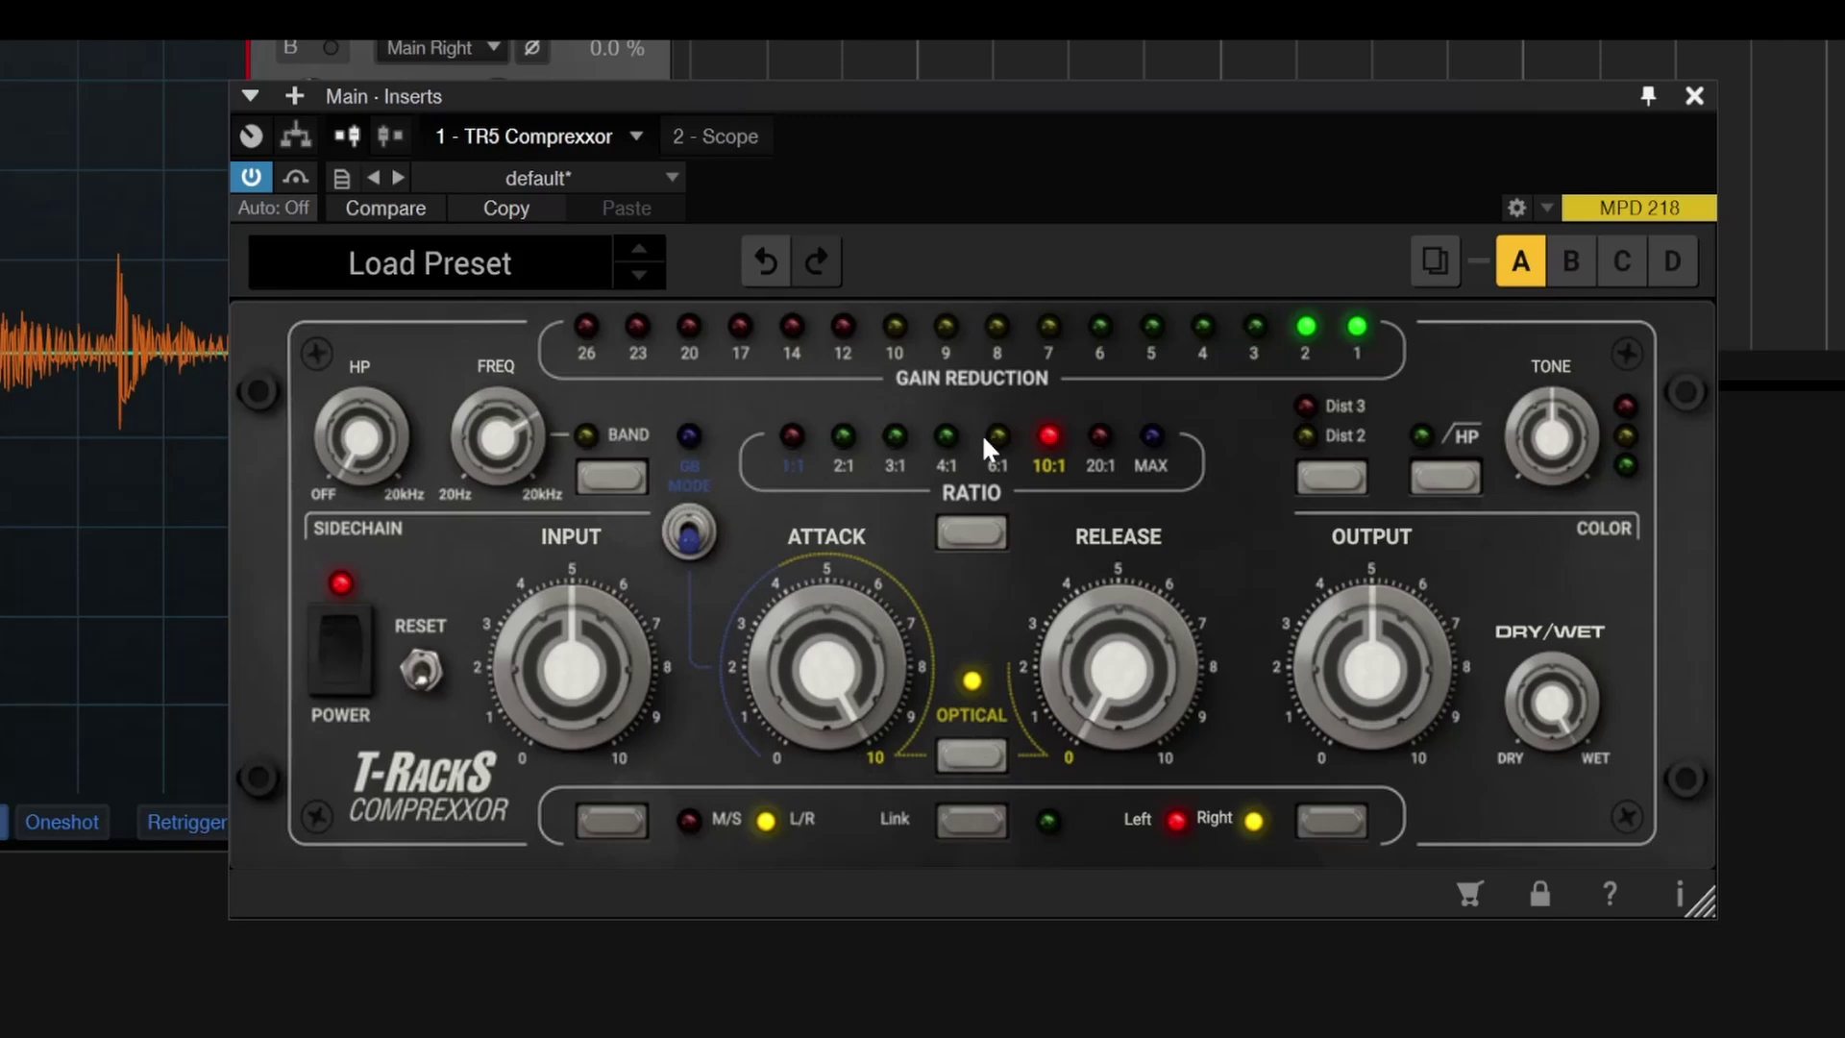
{"action": "left_click", "coordinate": [947, 437]}
{"action": "left_click_drag", "start_coordinate": [861, 659], "coordinate": [891, 854]}
{"action": "left_click_drag", "start_coordinate": [1082, 658], "coordinate": [1124, 429]}
- Enable Comprexxor's Dist 2, try Tone at 2.1 and recentre it, and set Dry/Wet to about halfway
{"action": "left_click", "coordinate": [1347, 471]}
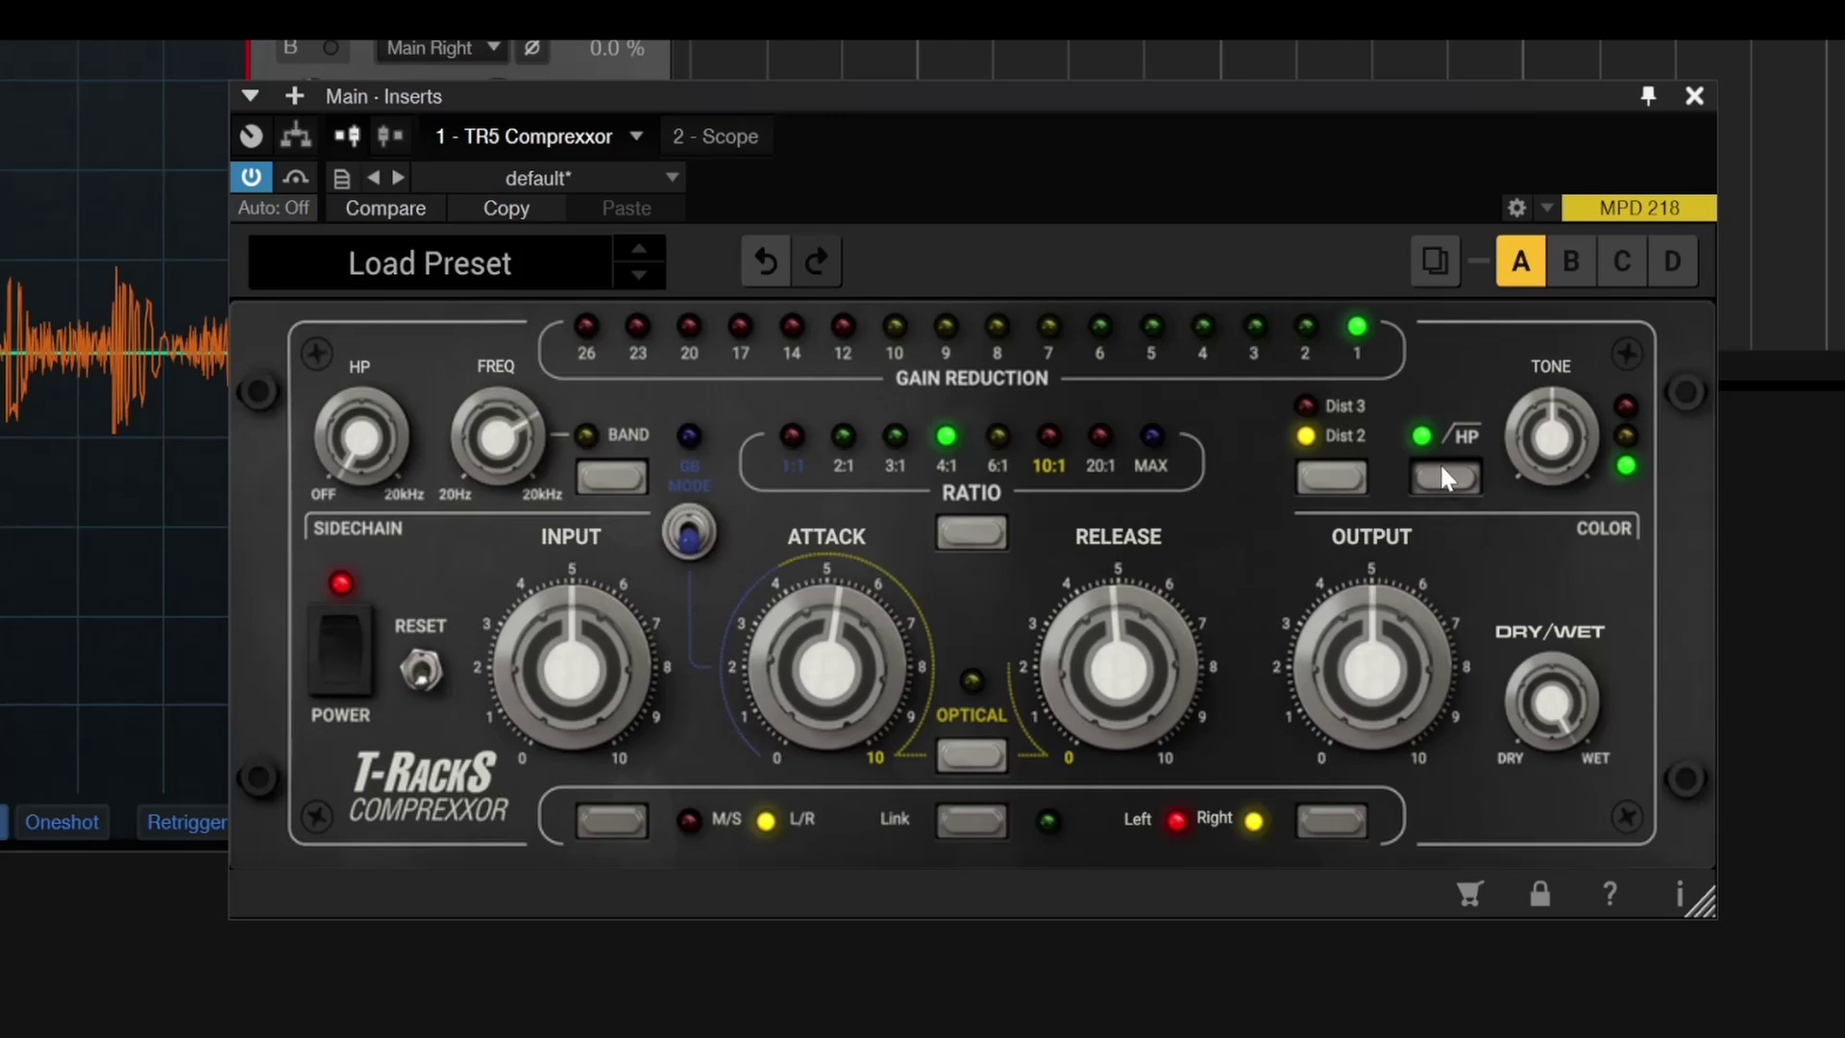
{"action": "left_click_drag", "start_coordinate": [1530, 460], "coordinate": [1572, 320]}
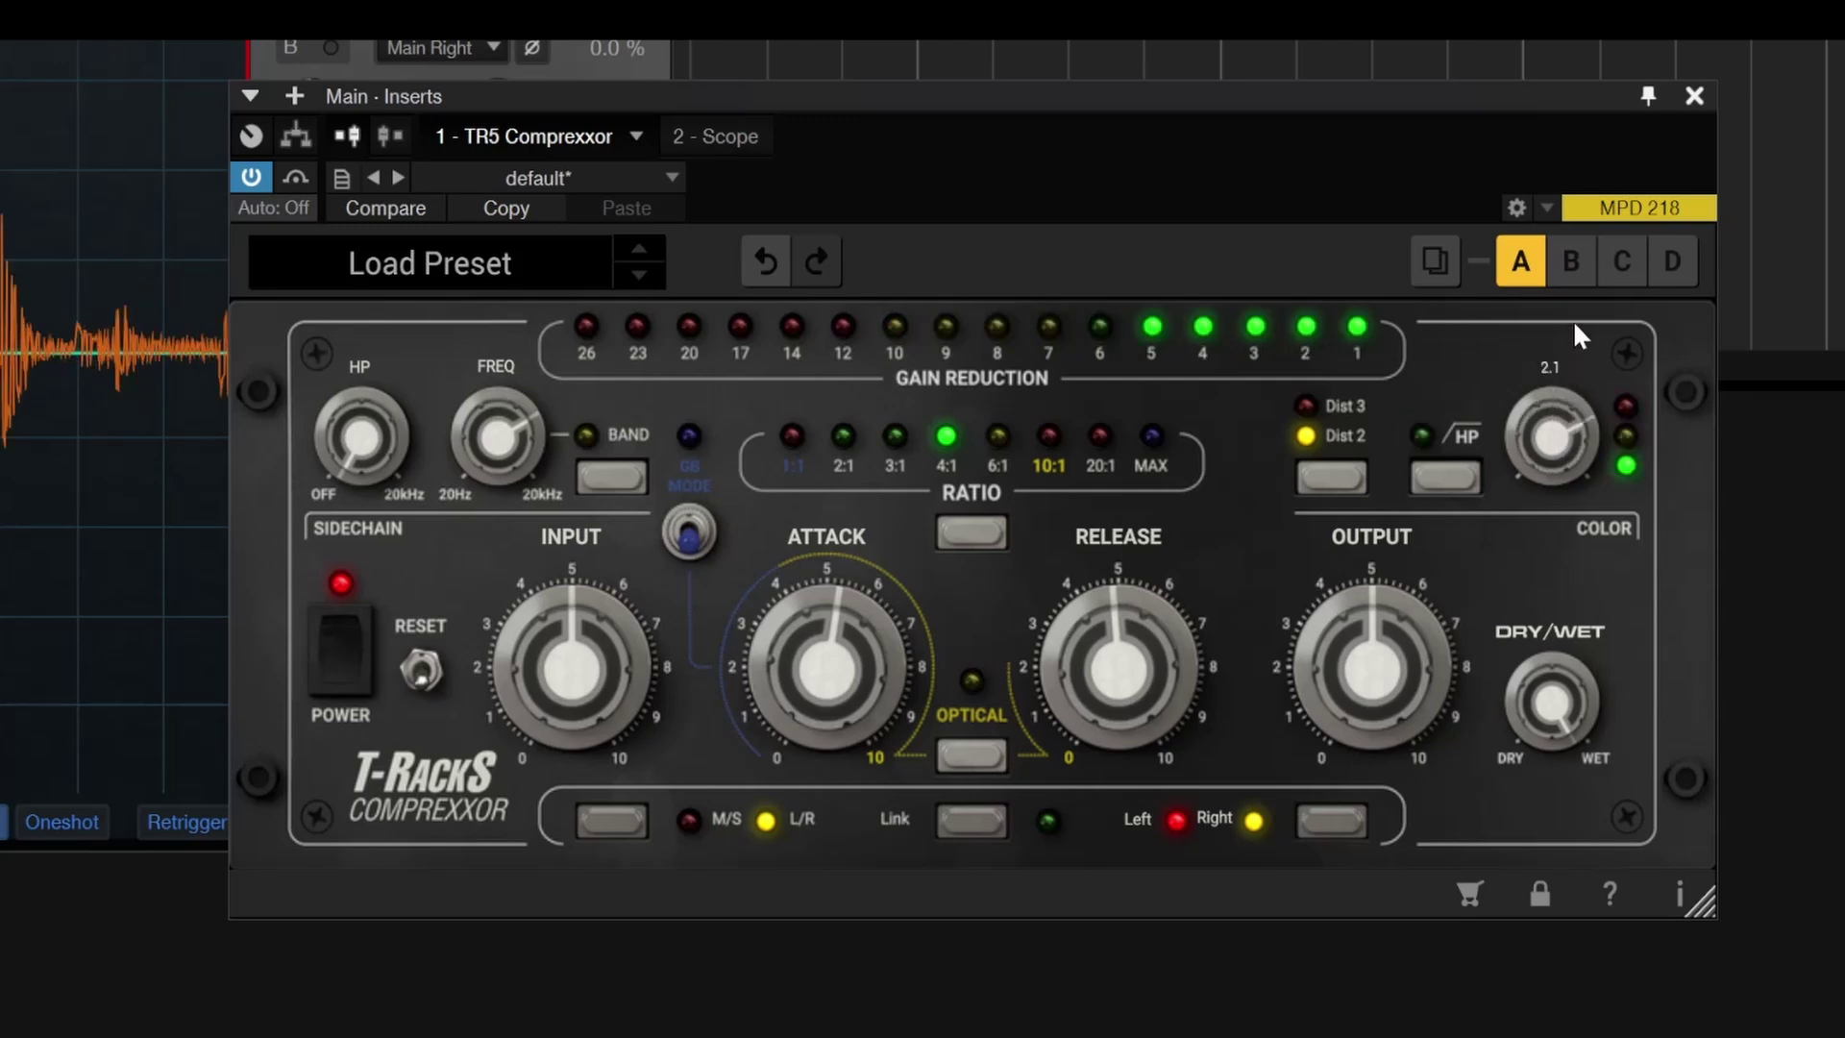
{"action": "left_click_drag", "start_coordinate": [1576, 257], "coordinate": [1595, 440]}
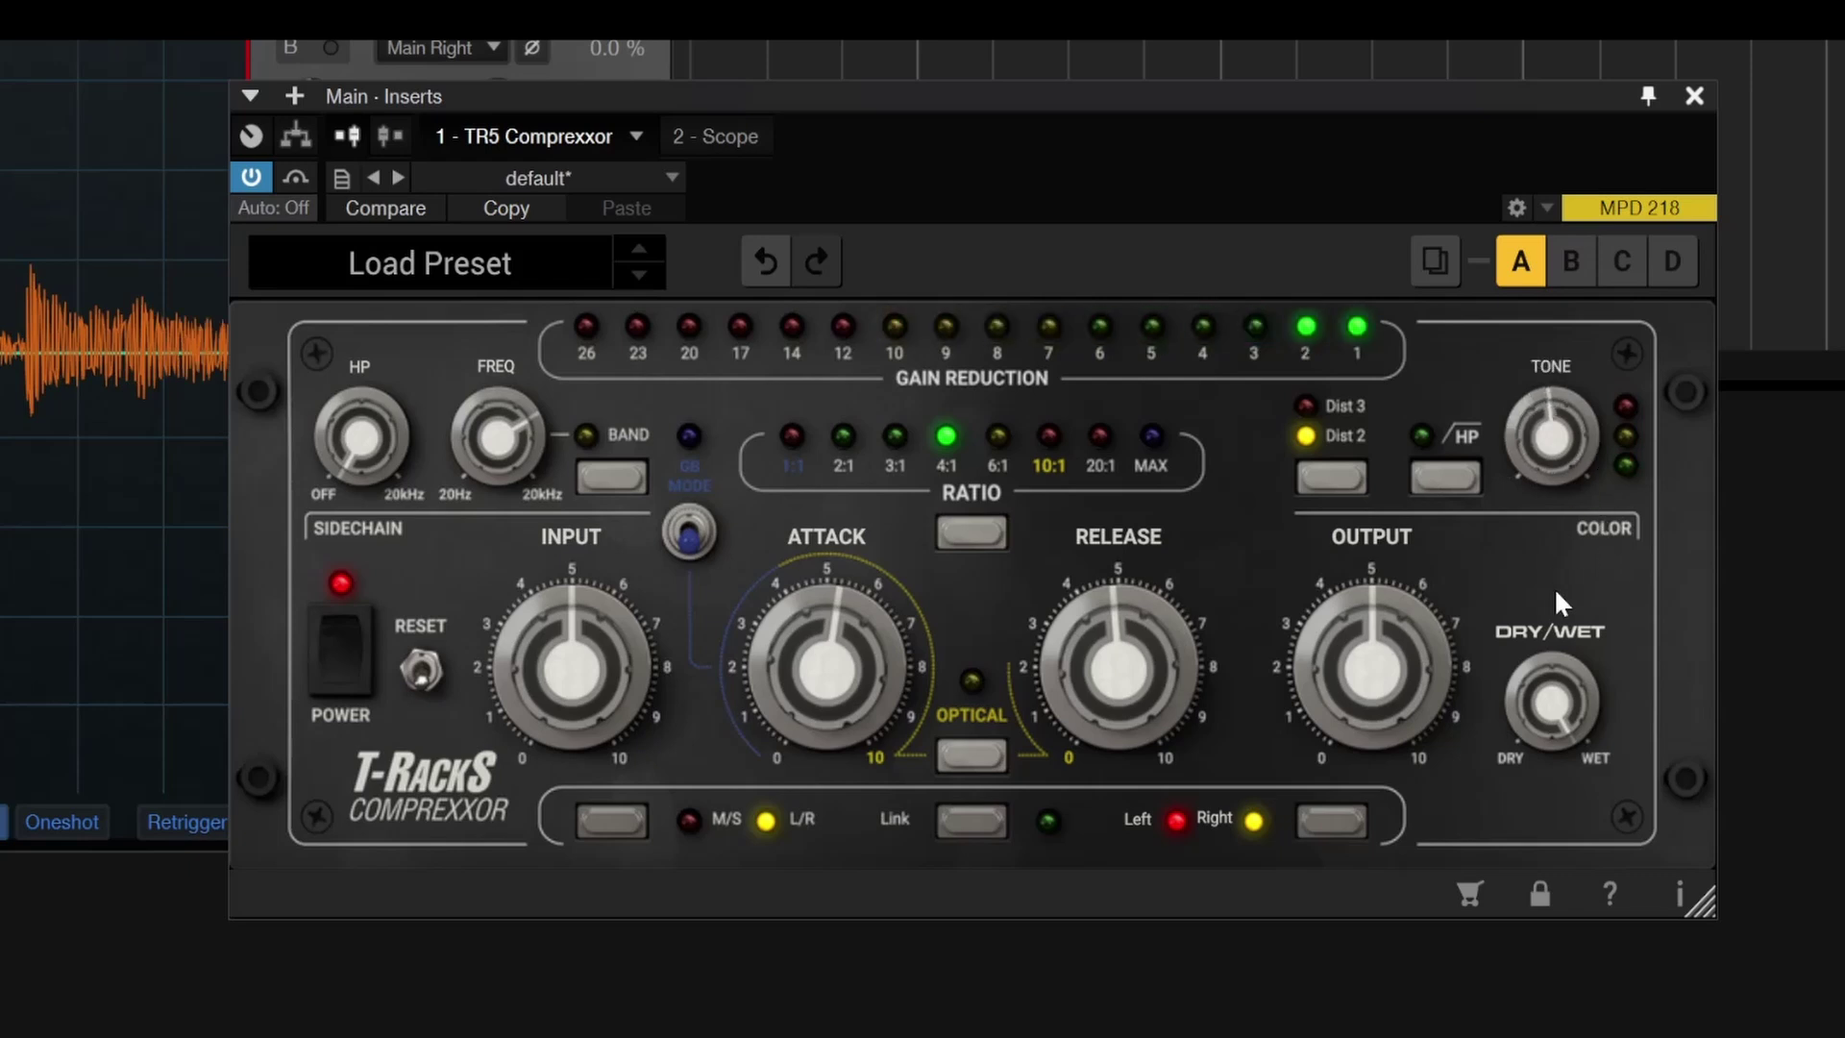
{"action": "left_click_drag", "start_coordinate": [1555, 710], "coordinate": [1571, 943]}
{"action": "mouse_move", "coordinate": [613, 681]}
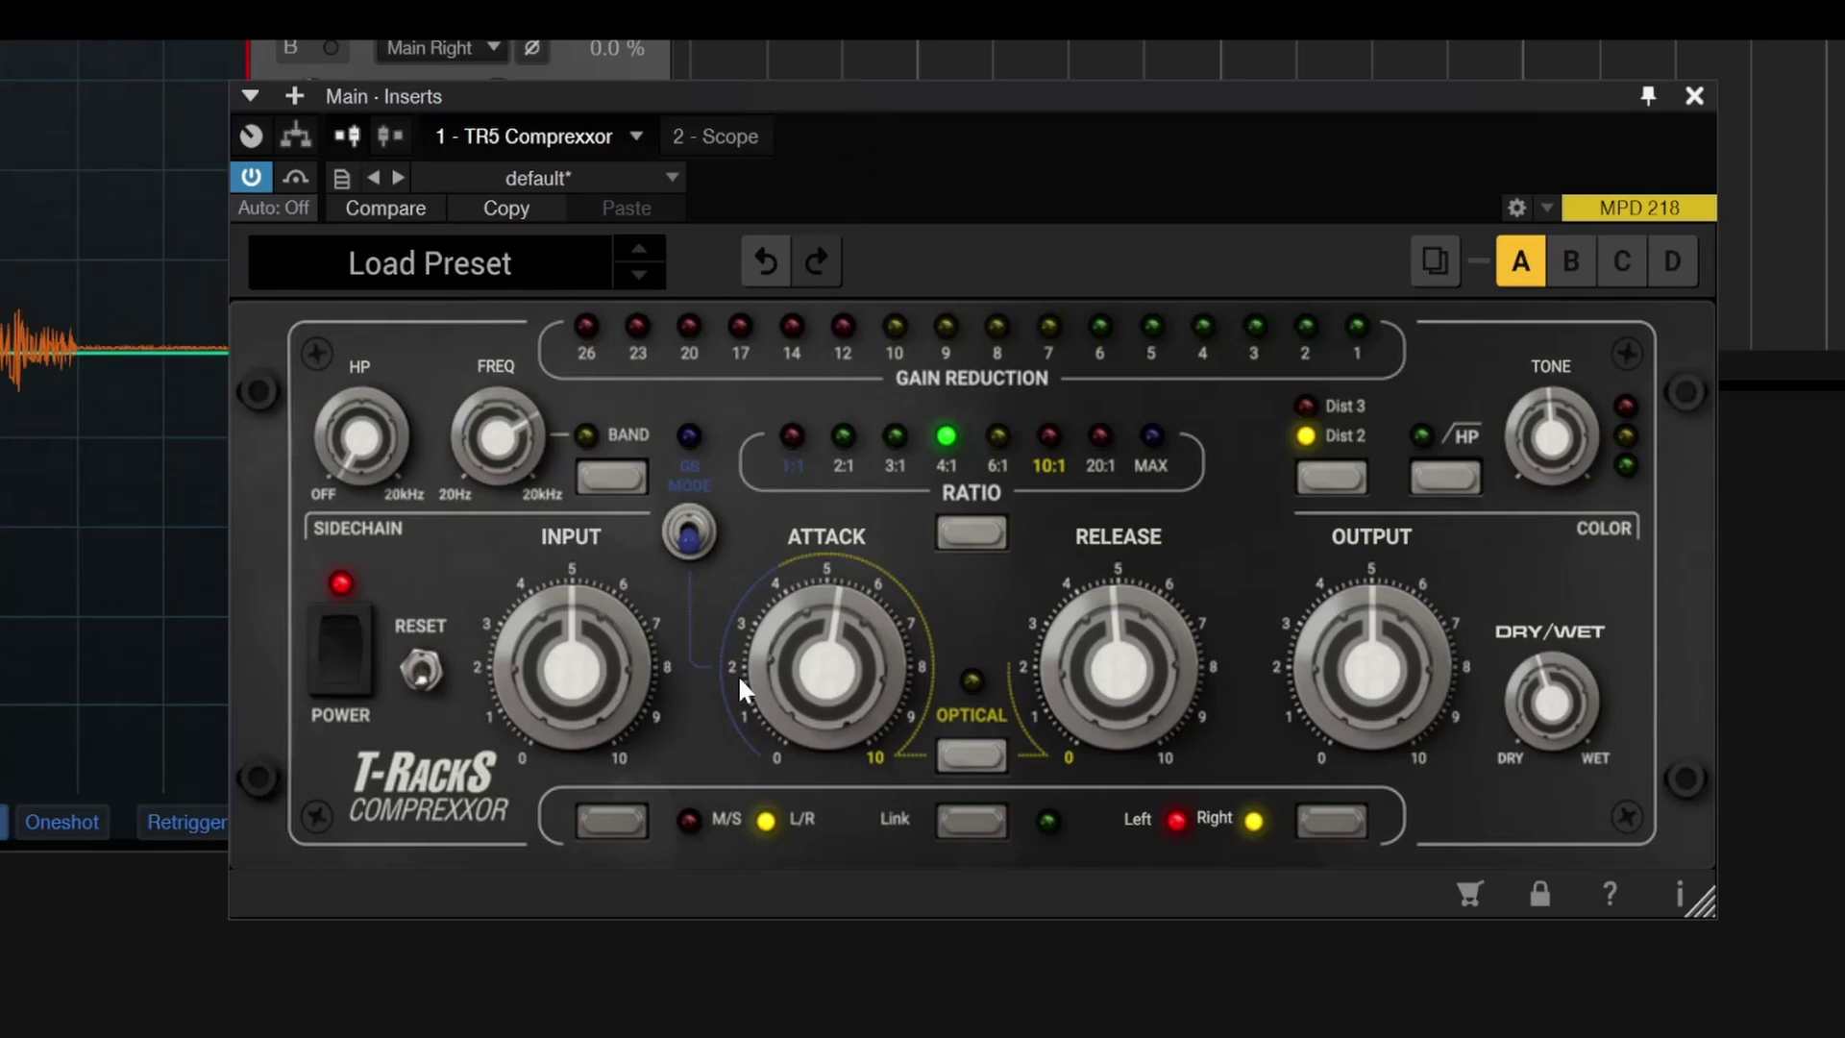
- Set Comprexxor's input to 6.6 and attack to 5.0, keeping the release at about 5
{"action": "left_click_drag", "start_coordinate": [561, 668], "coordinate": [567, 620]}
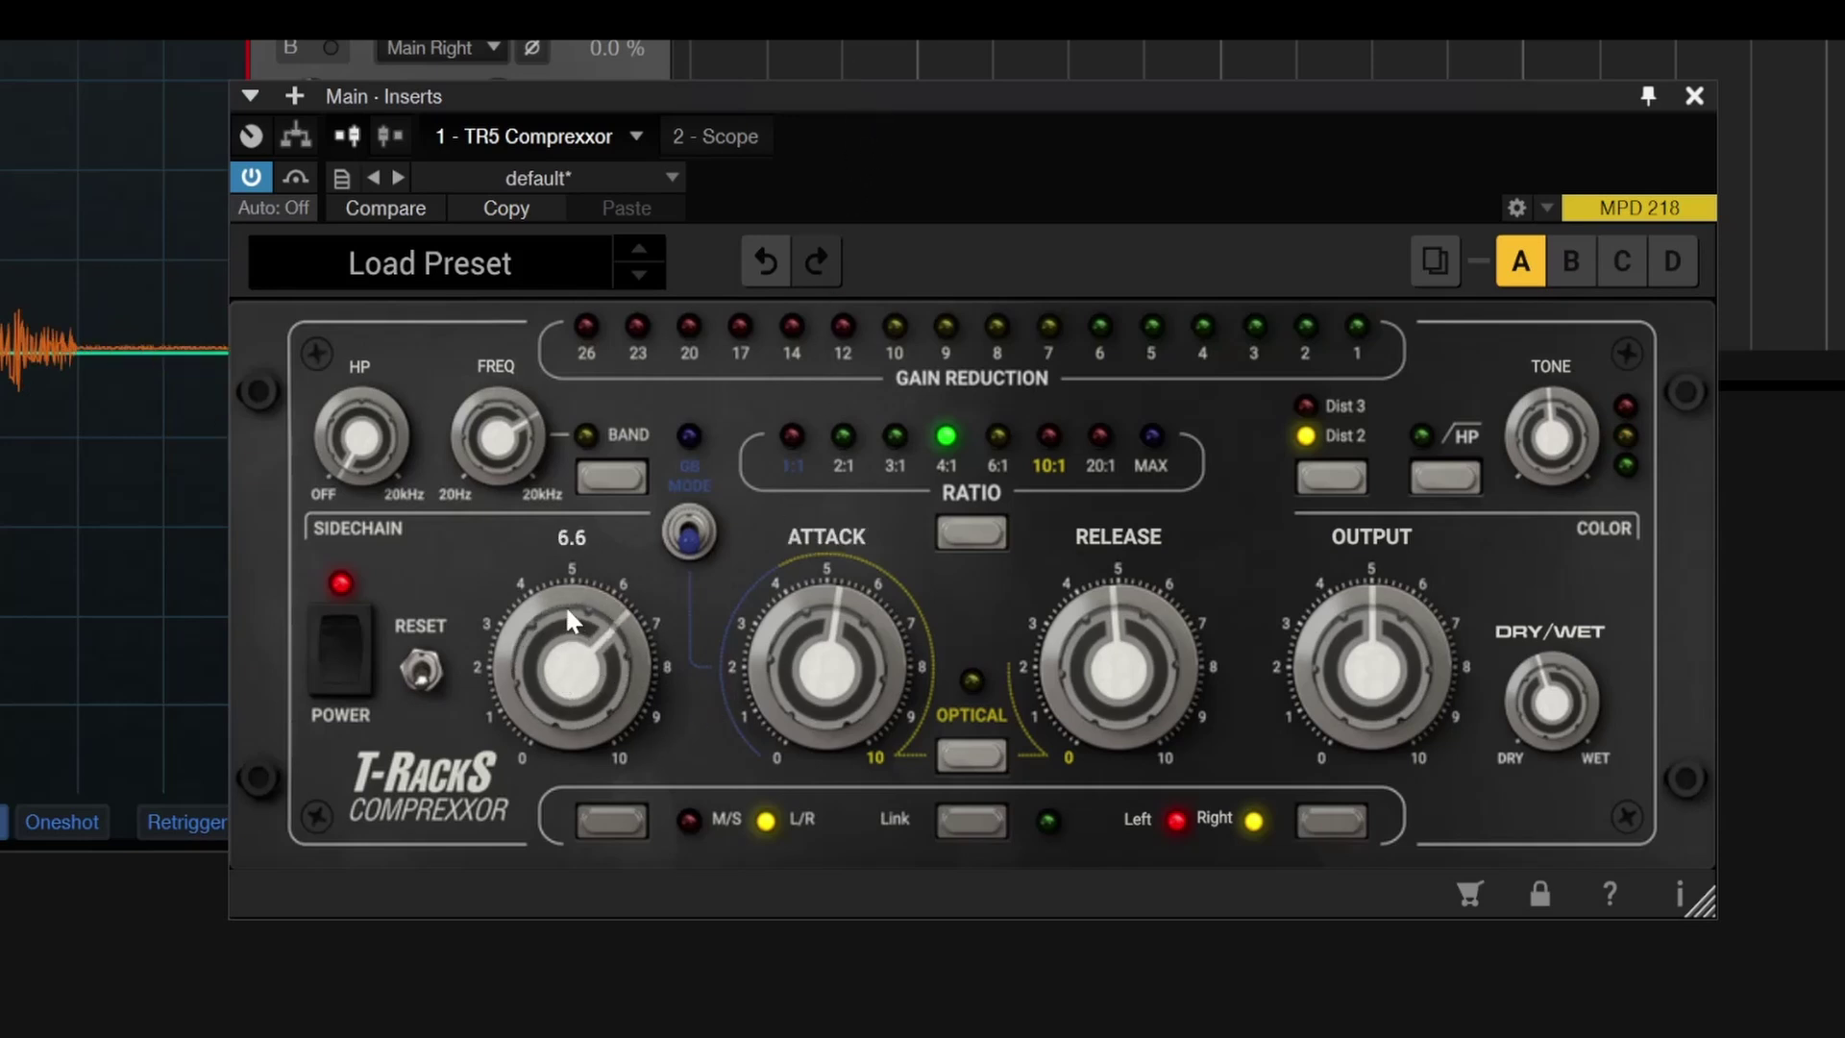
{"action": "mouse_move", "coordinate": [579, 709]}
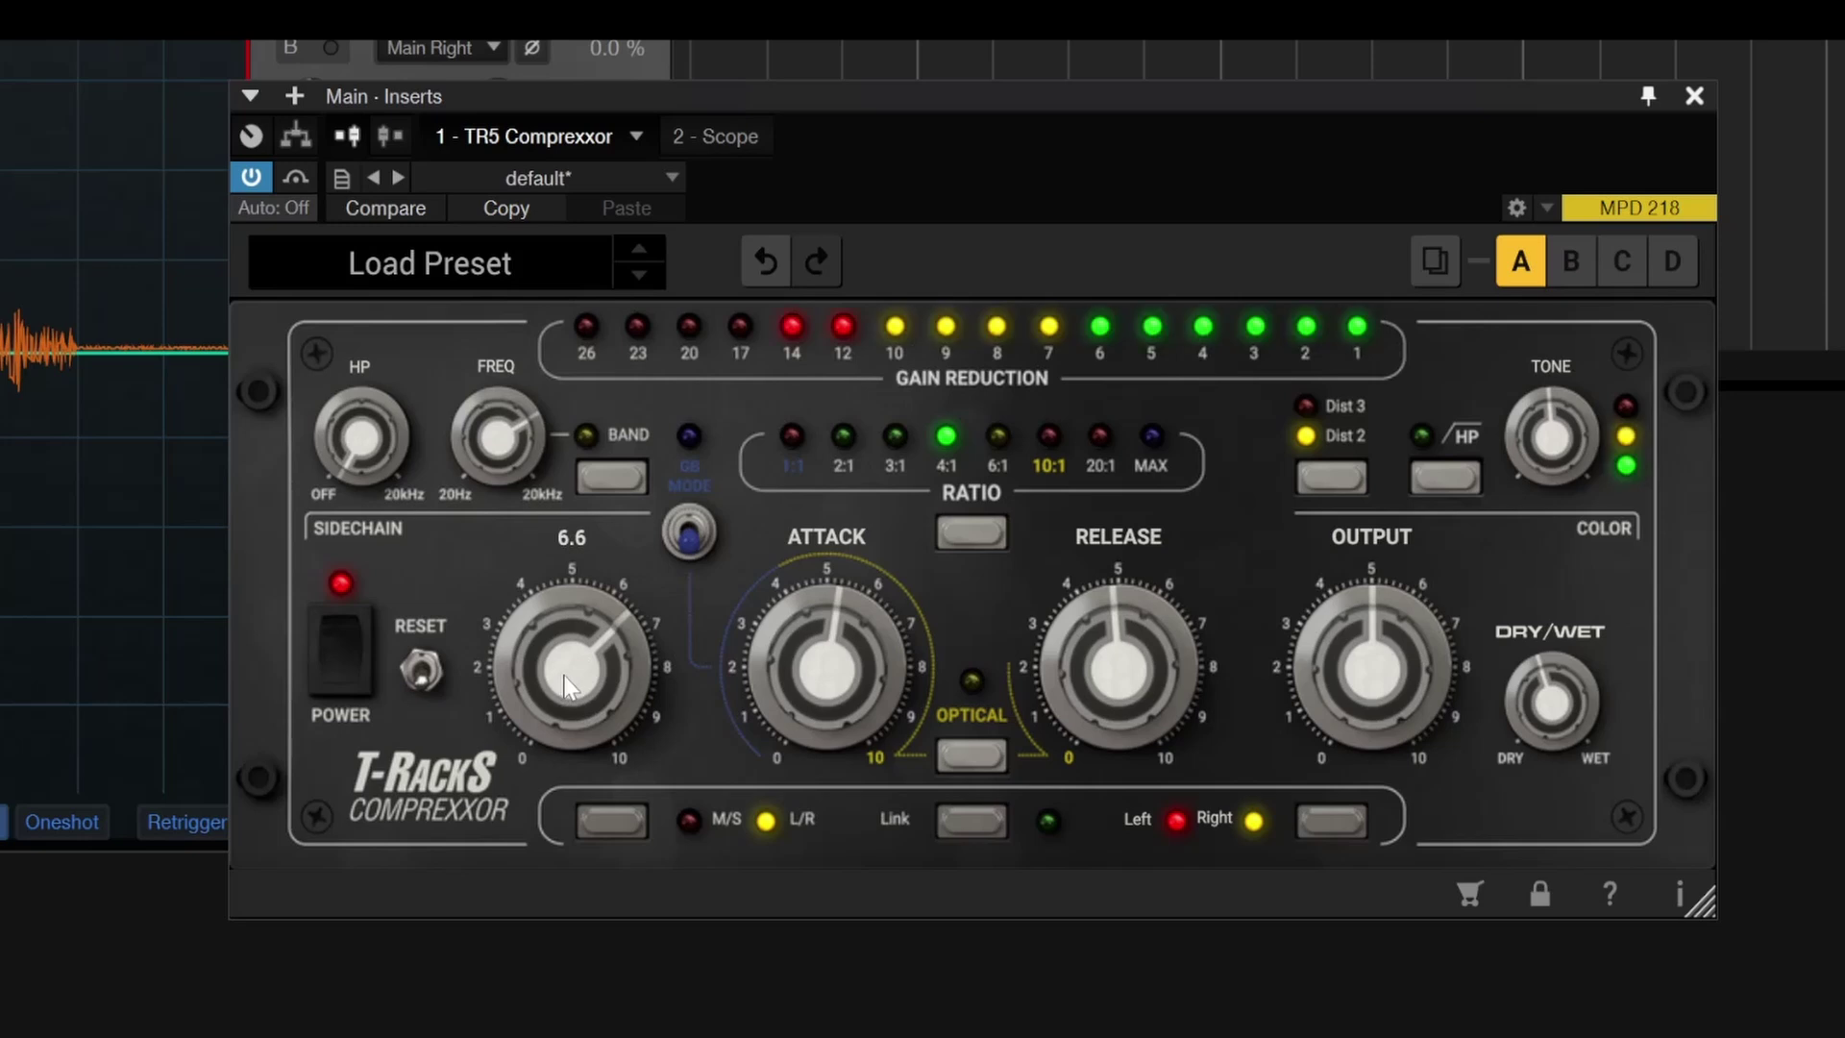
{"action": "scroll", "coordinate": [576, 663], "scroll_direction": "up", "scroll_amount": 2}
{"action": "left_click_drag", "start_coordinate": [576, 663], "coordinate": [620, 673]}
{"action": "left_click_drag", "start_coordinate": [1111, 700], "coordinate": [1132, 675]}
{"action": "left_click_drag", "start_coordinate": [827, 671], "coordinate": [829, 666]}
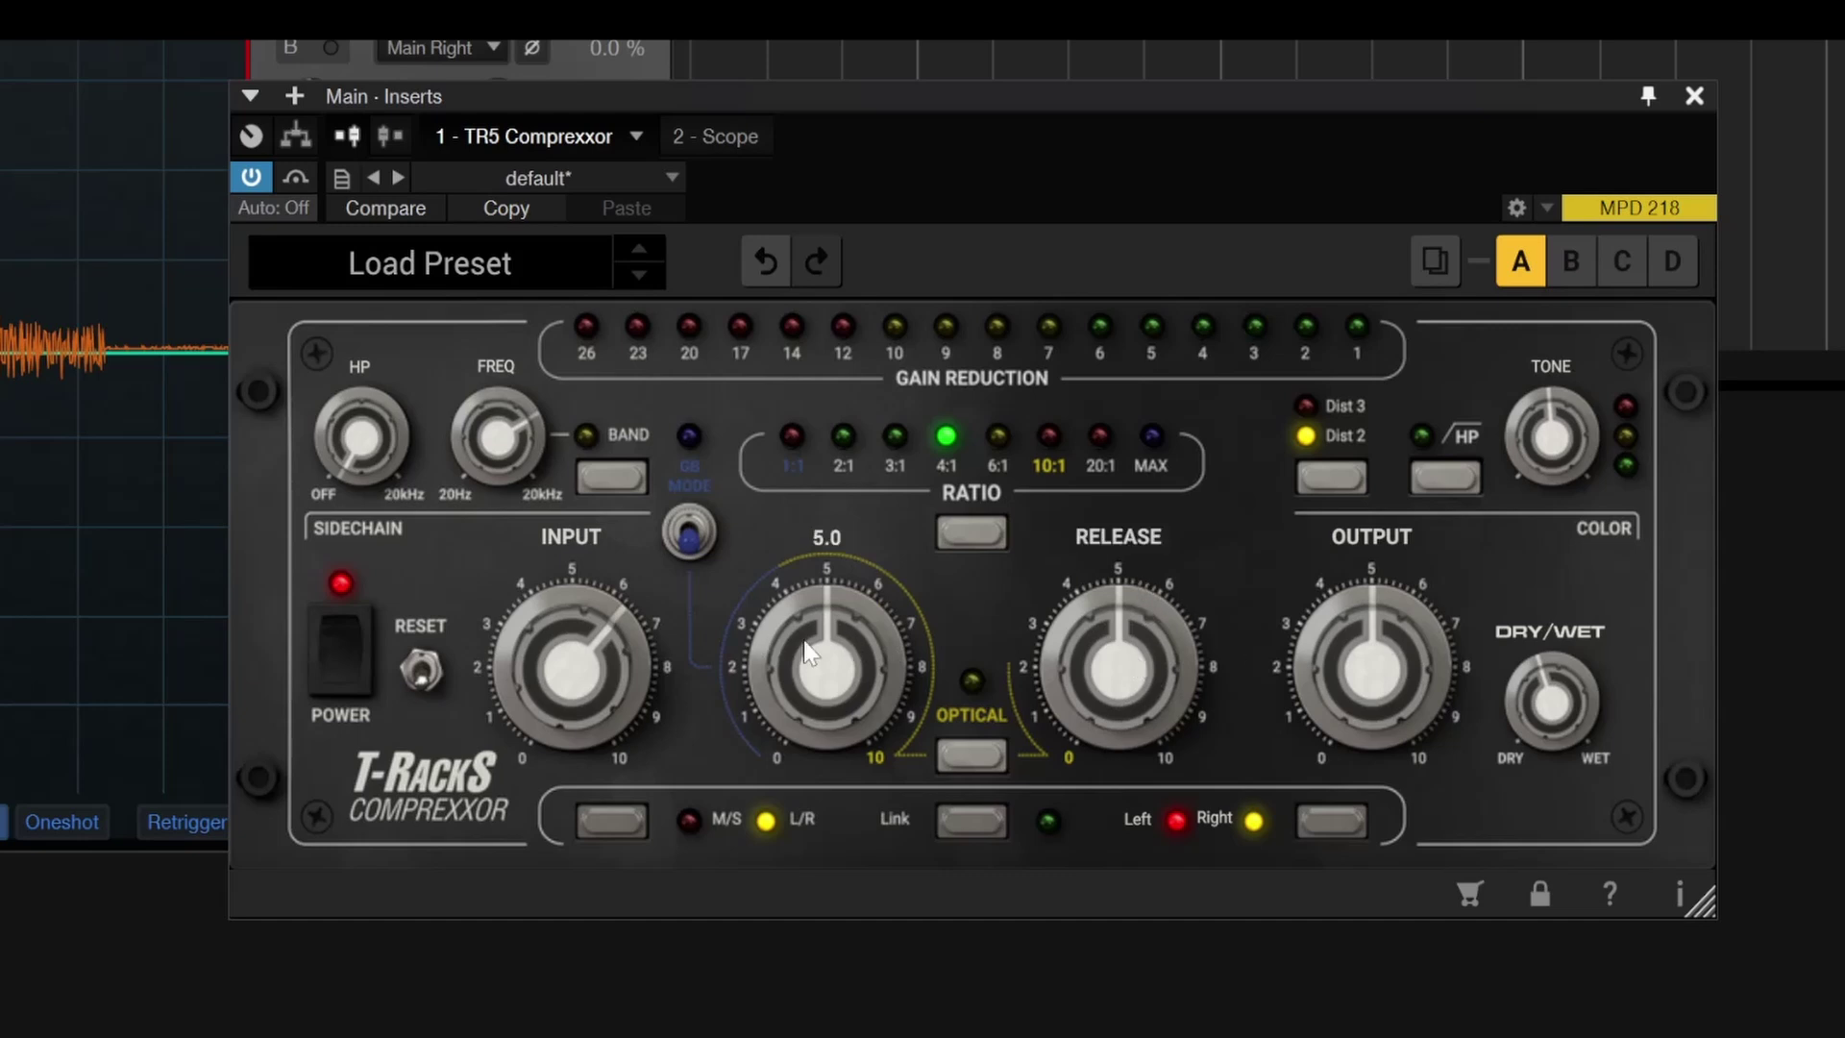
- Try Comprexxor's M/S processing, Dry/Wet balance and distortion modes, and return to L/R
{"action": "left_click", "coordinate": [605, 822]}
{"action": "left_click", "coordinate": [597, 825]}
{"action": "left_click_drag", "start_coordinate": [1552, 701], "coordinate": [1553, 417]}
{"action": "left_click", "coordinate": [1338, 477]}
{"action": "left_click", "coordinate": [1342, 473]}
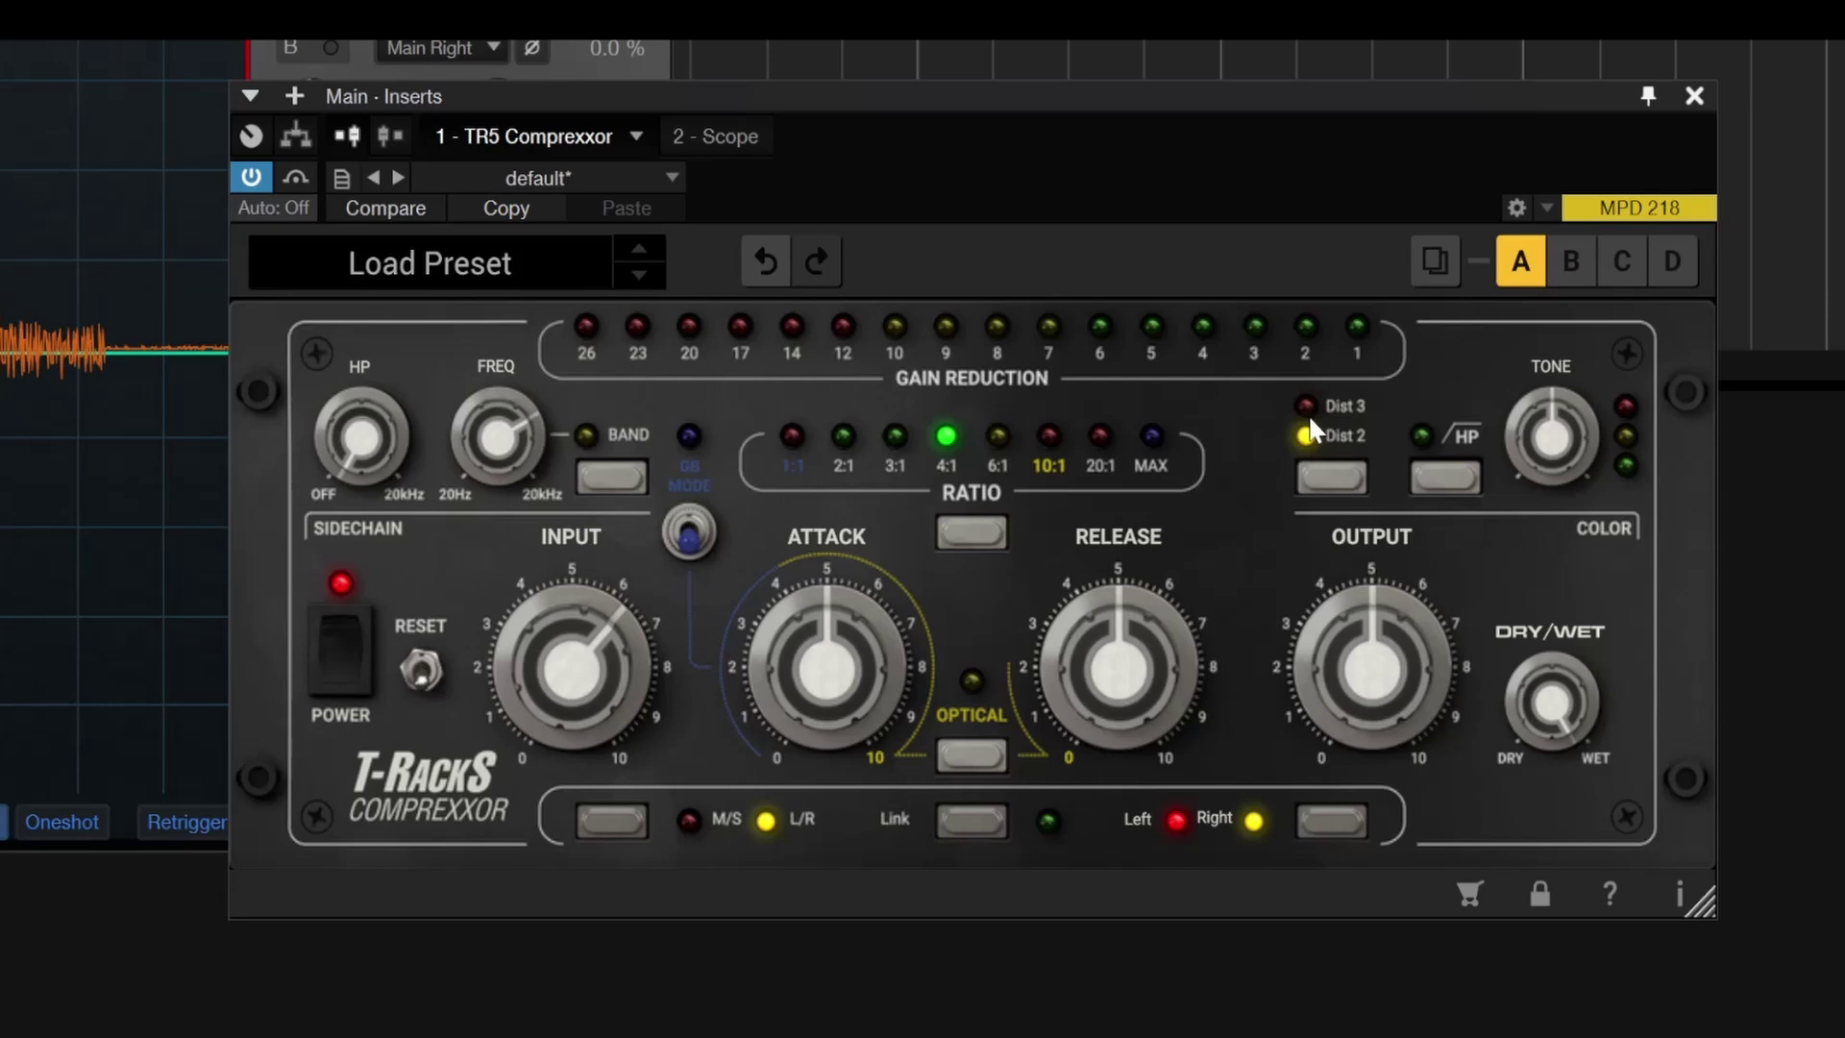
{"action": "left_click", "coordinate": [1342, 473]}
- Adjust Comprexxor's sidechain high-pass and set the sidechain band frequency to 9.3 kHz
{"action": "left_click_drag", "start_coordinate": [357, 375], "coordinate": [360, 303]}
{"action": "mouse_move", "coordinate": [508, 428]}
{"action": "left_click_drag", "start_coordinate": [507, 427], "coordinate": [496, 390]}
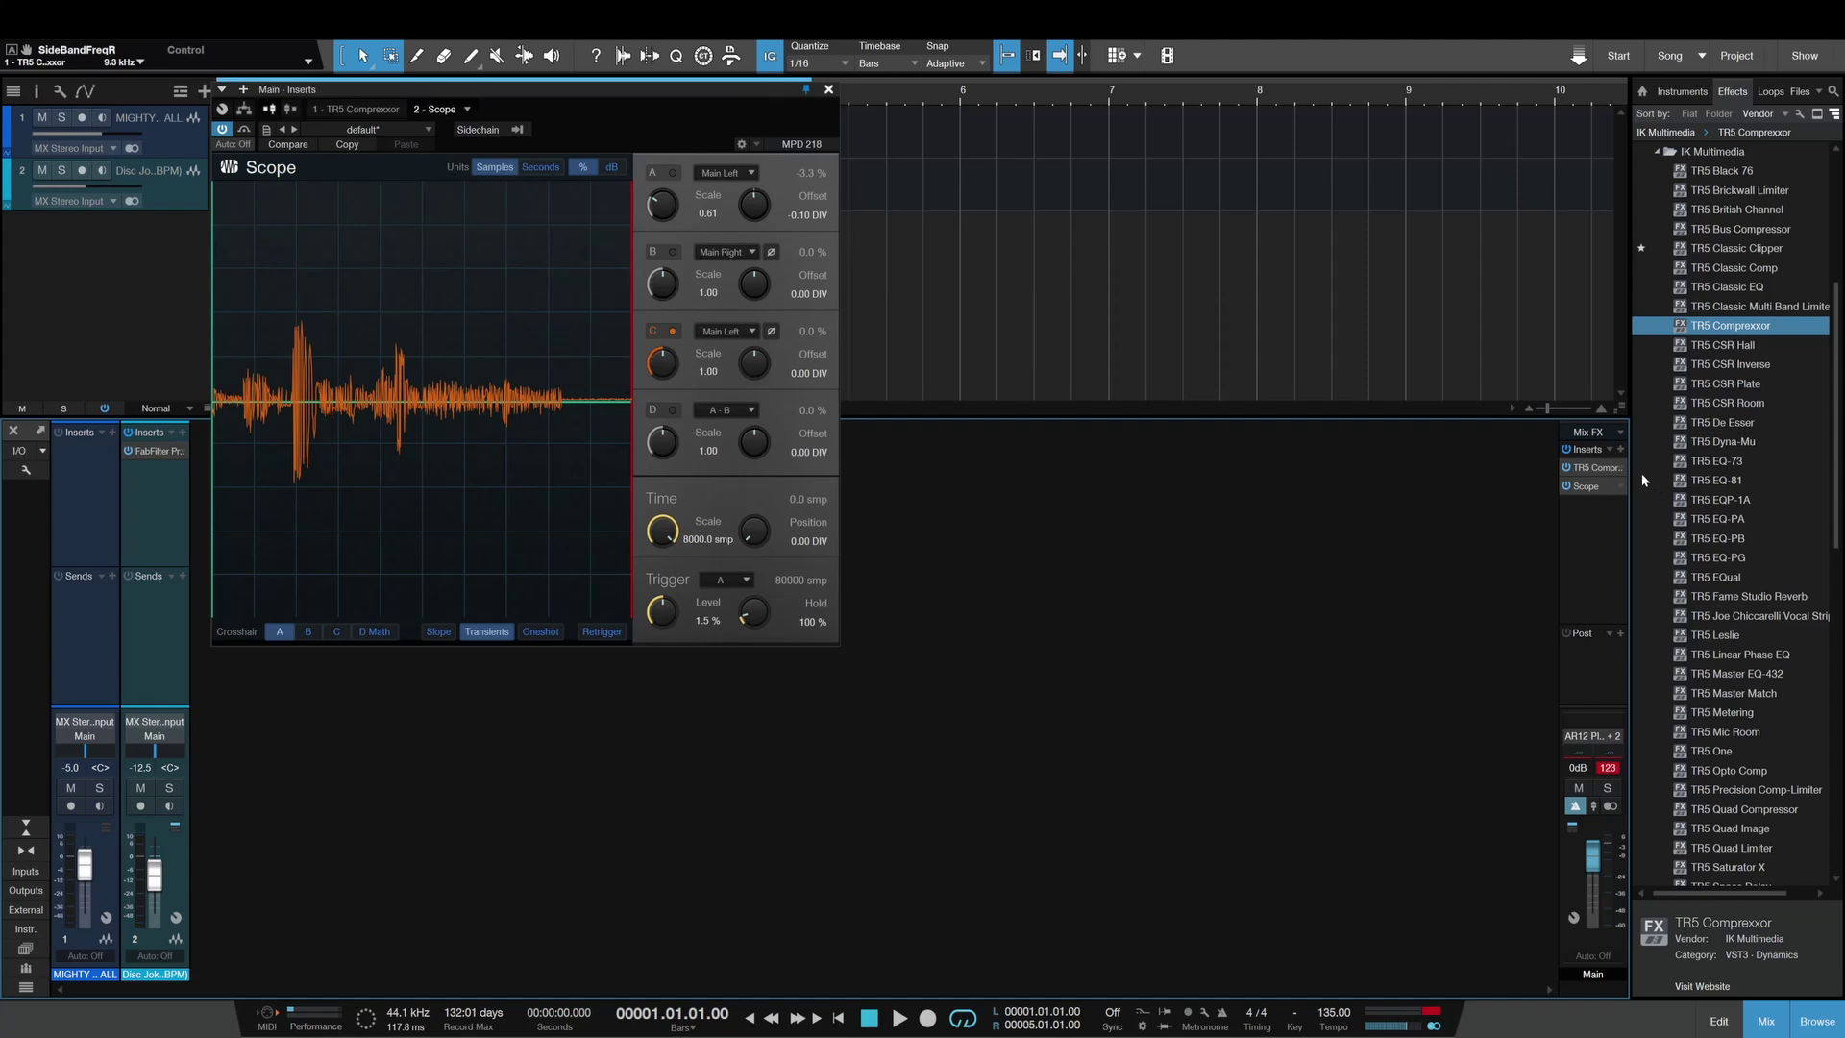
- Replace TR5 Comprexxor on the Main channel with TR5 CSR Plate, placed before the Scope insert
{"action": "right_click", "coordinate": [1621, 468]}
{"action": "left_click", "coordinate": [1663, 646]}
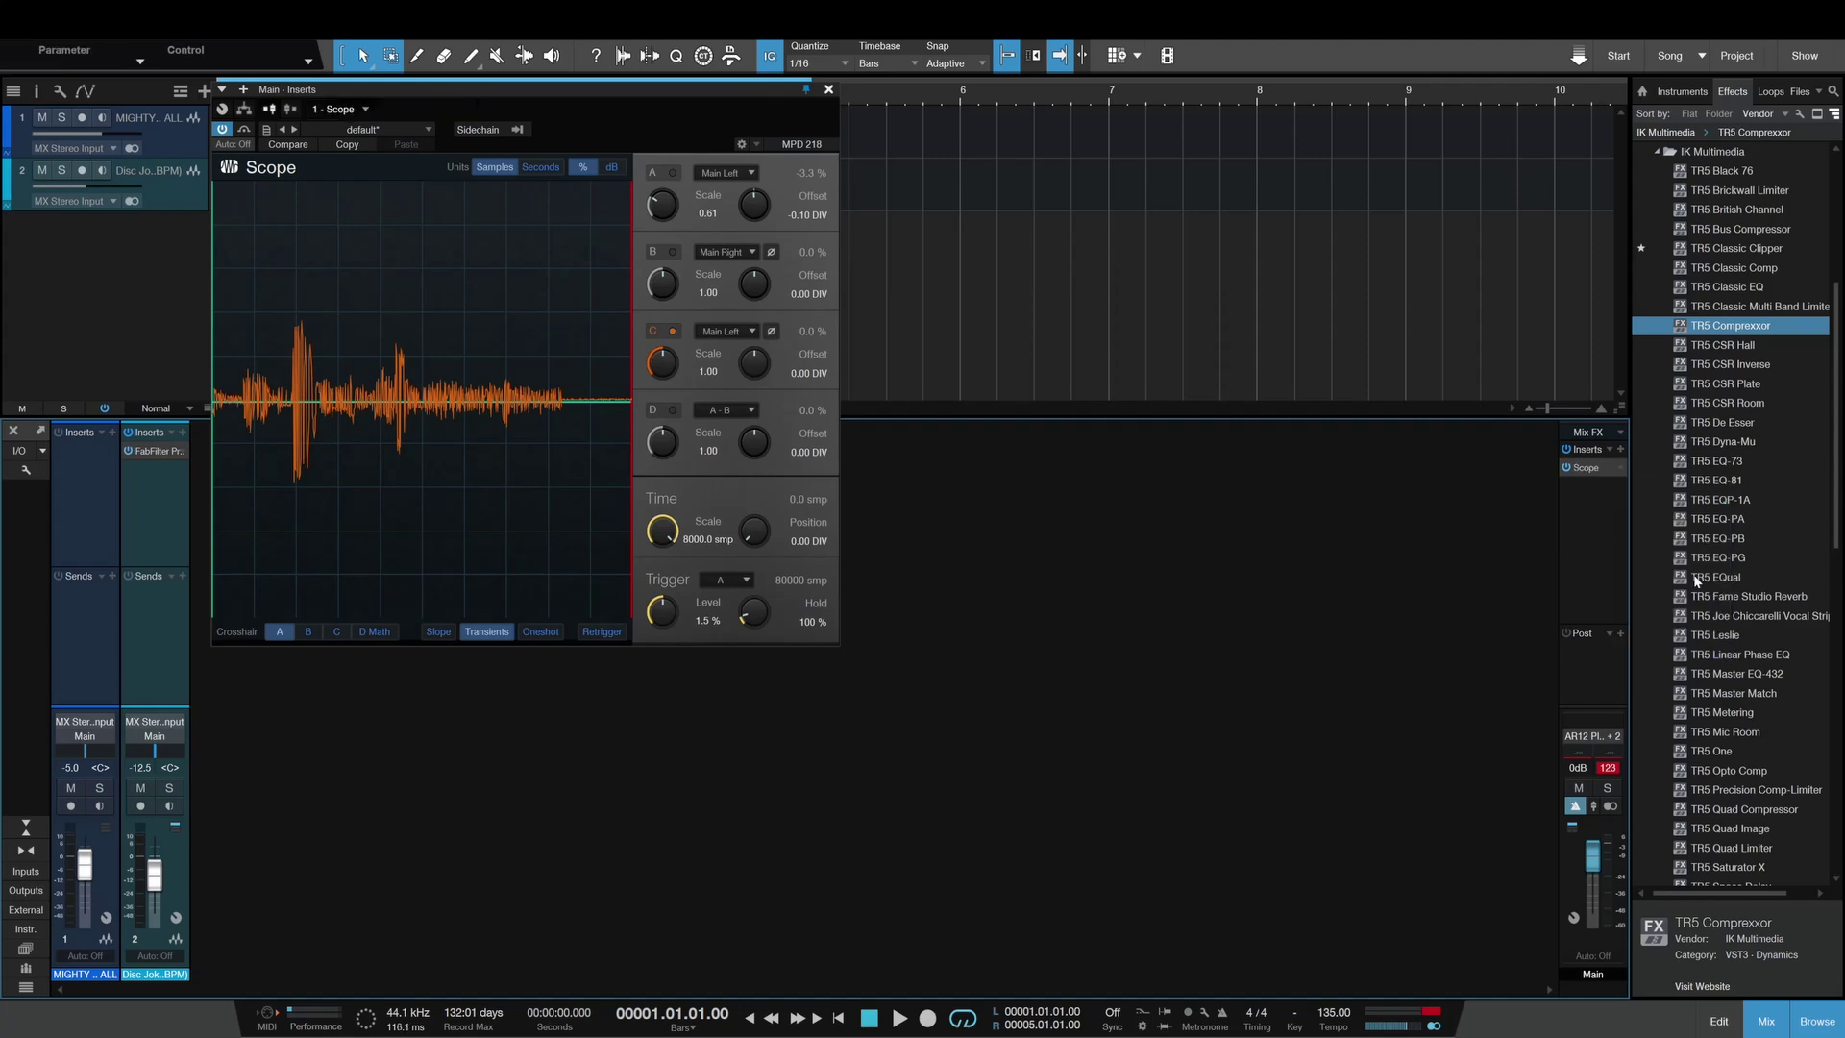
{"action": "scroll", "coordinate": [1747, 355], "scroll_direction": "down", "scroll_amount": 4}
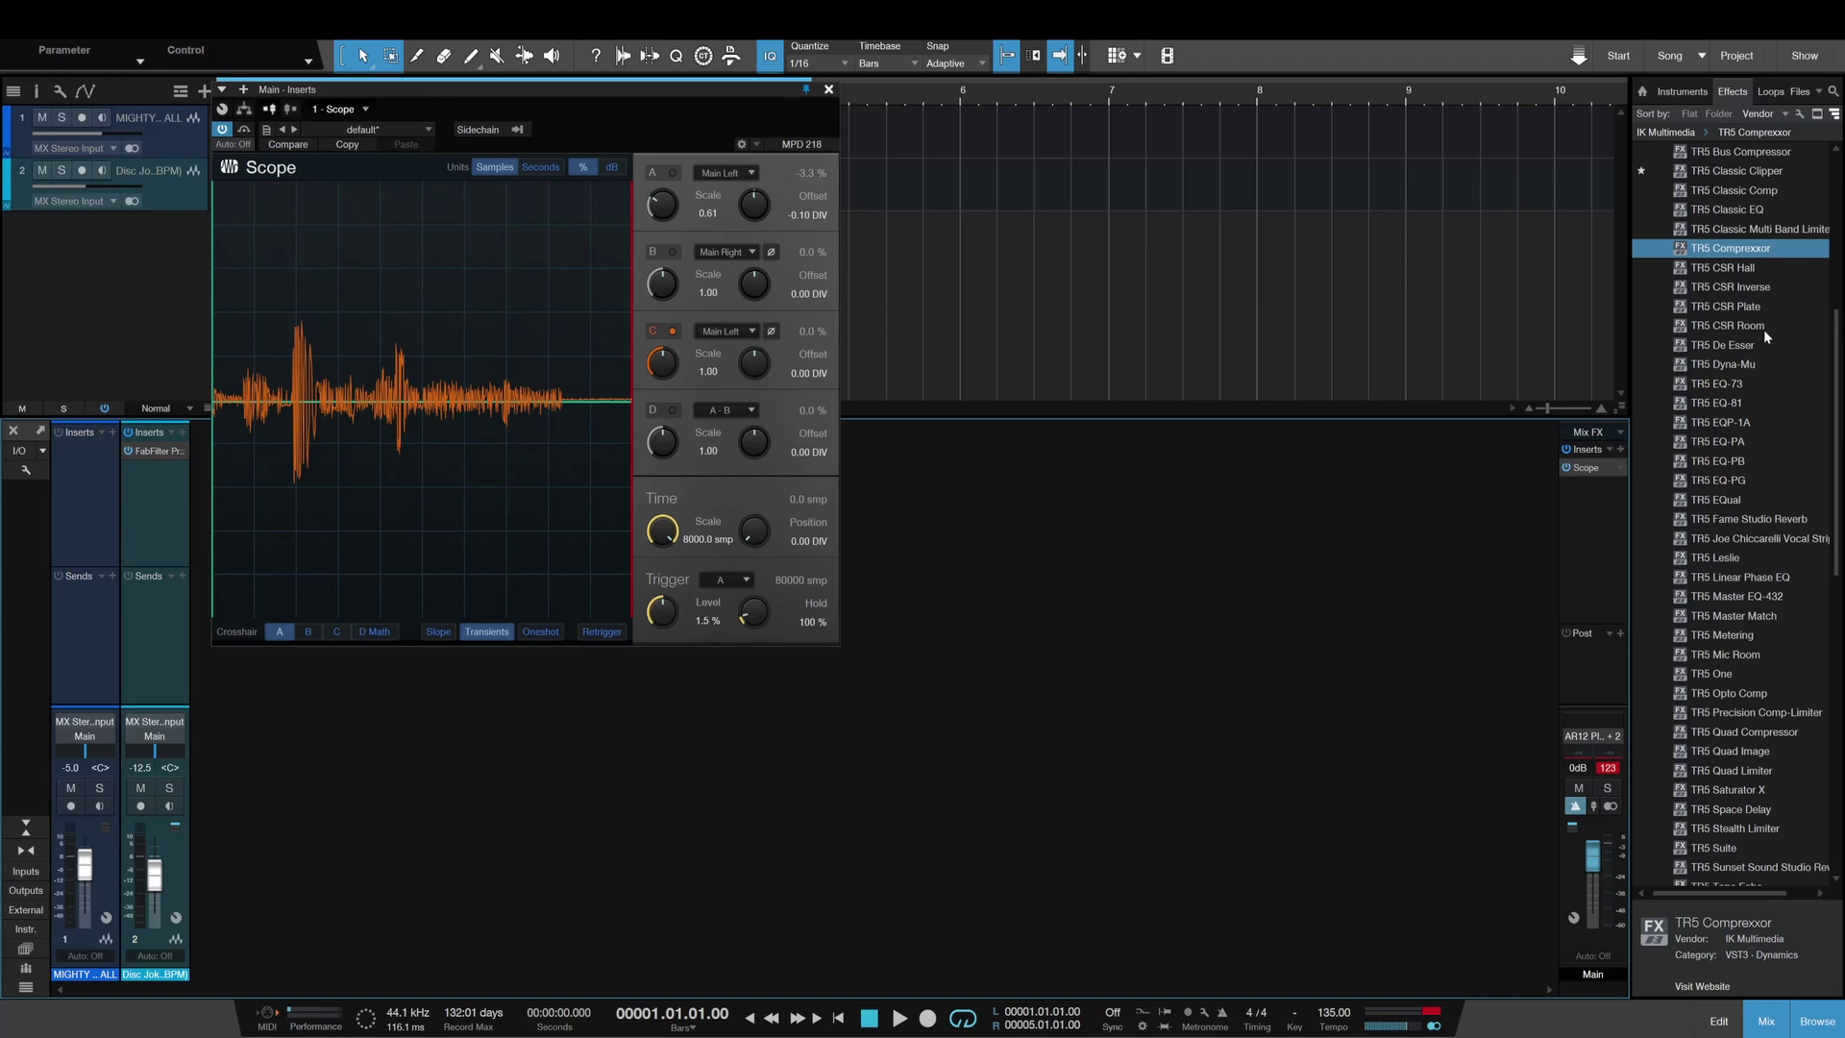
{"action": "scroll", "coordinate": [1763, 330], "scroll_direction": "up", "scroll_amount": 2}
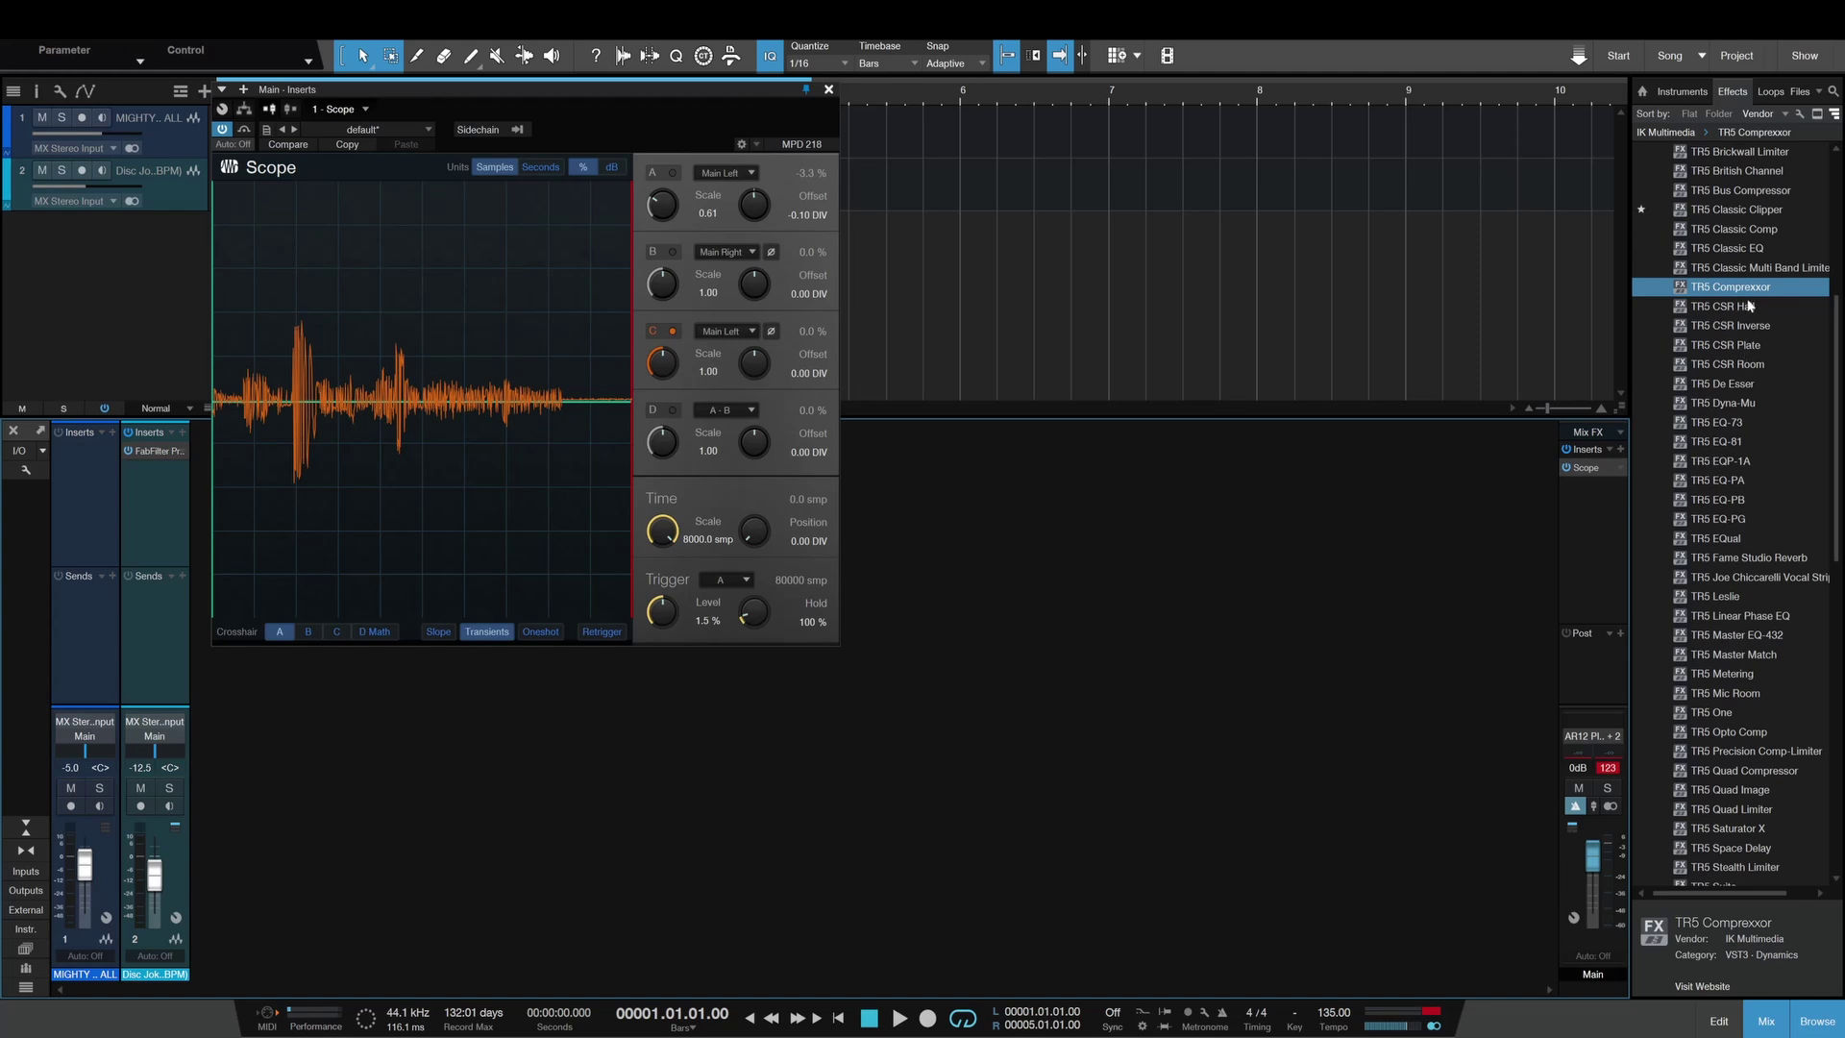
{"action": "left_click_drag", "start_coordinate": [1753, 347], "coordinate": [1610, 466]}
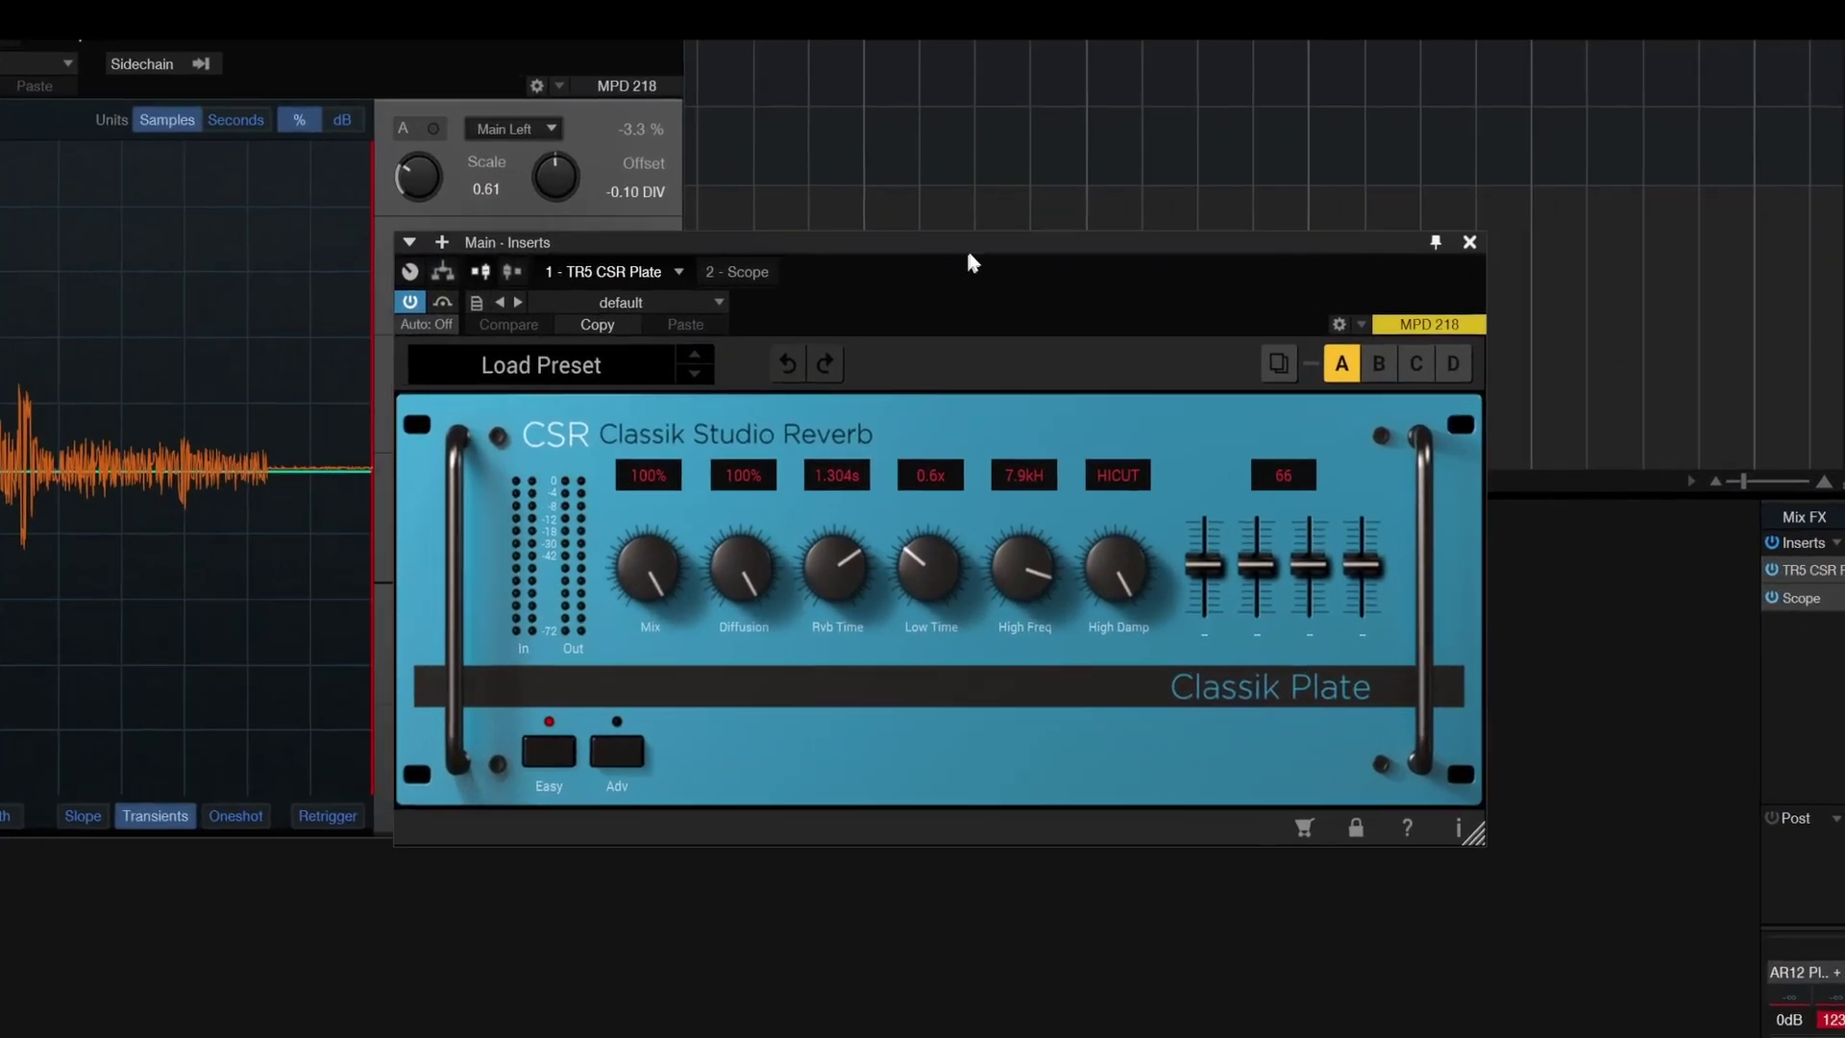
- Set the CSR Plate's mix to 25% and its reverb time to 0.168 s
{"action": "left_click_drag", "start_coordinate": [1005, 279], "coordinate": [1097, 197]}
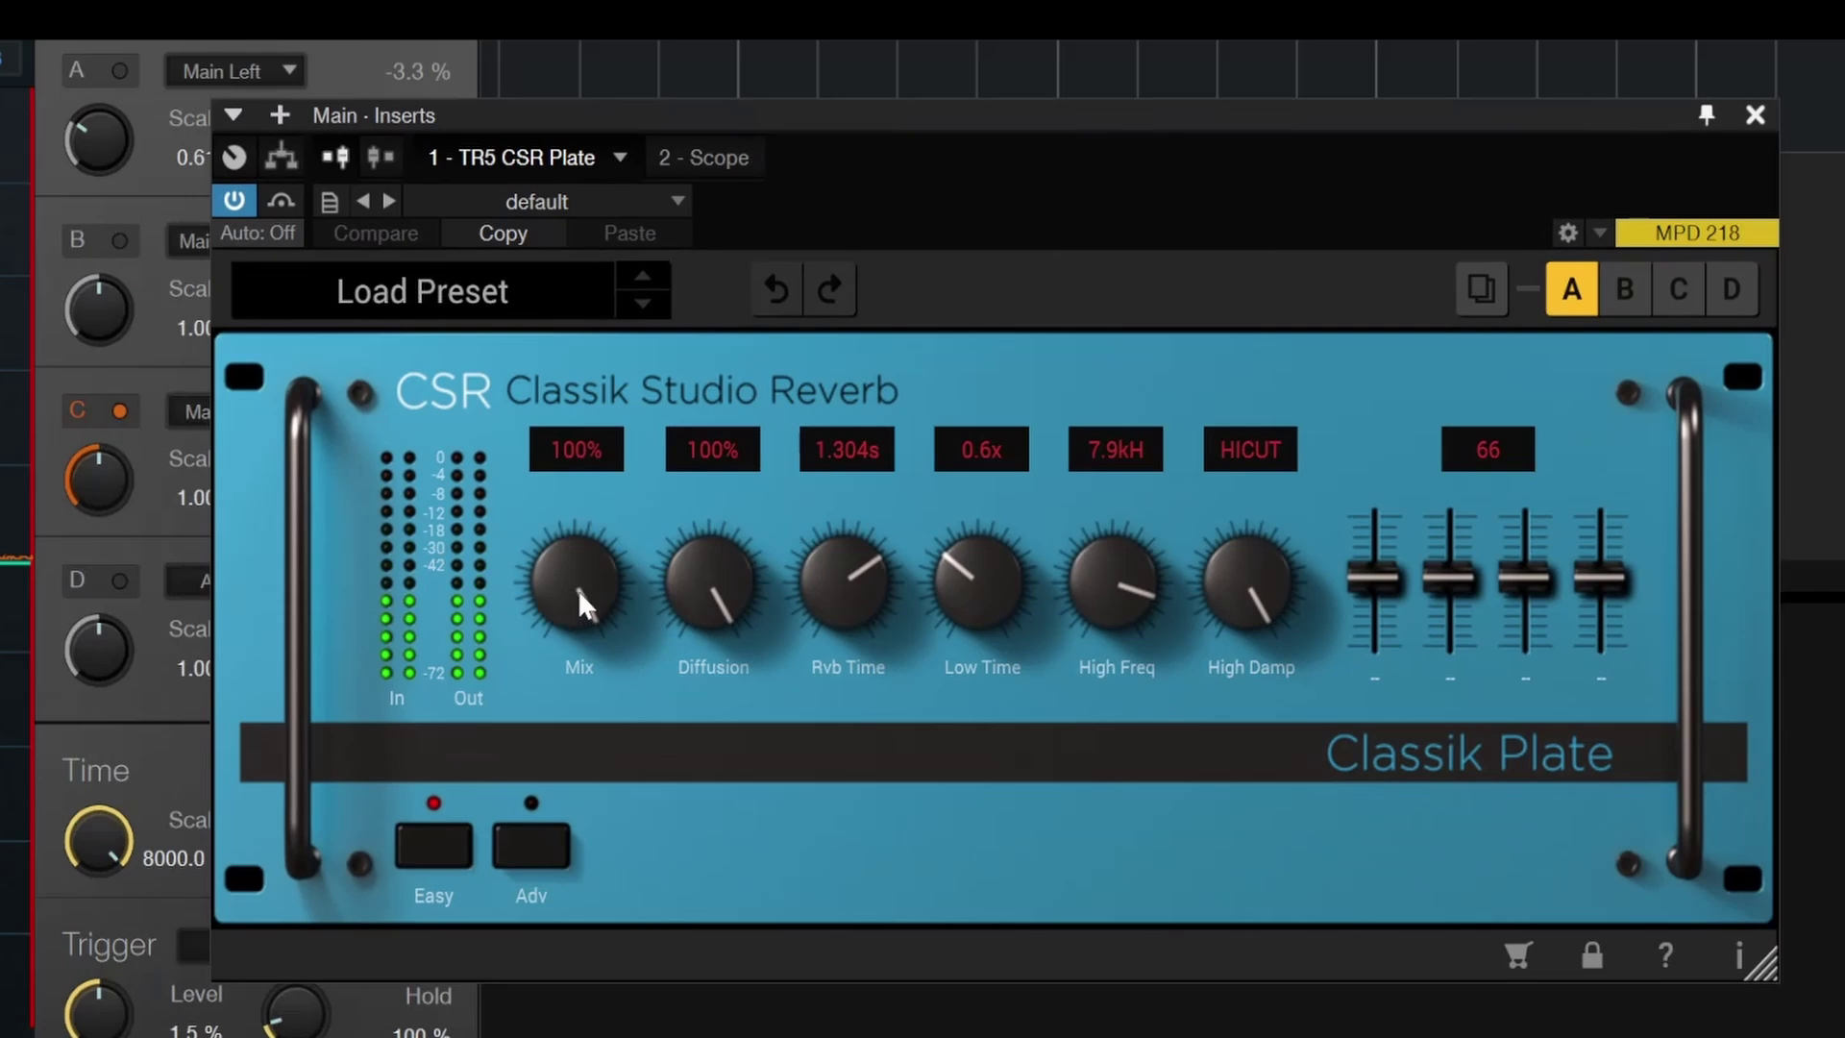
{"action": "left_click_drag", "start_coordinate": [580, 572], "coordinate": [607, 879]}
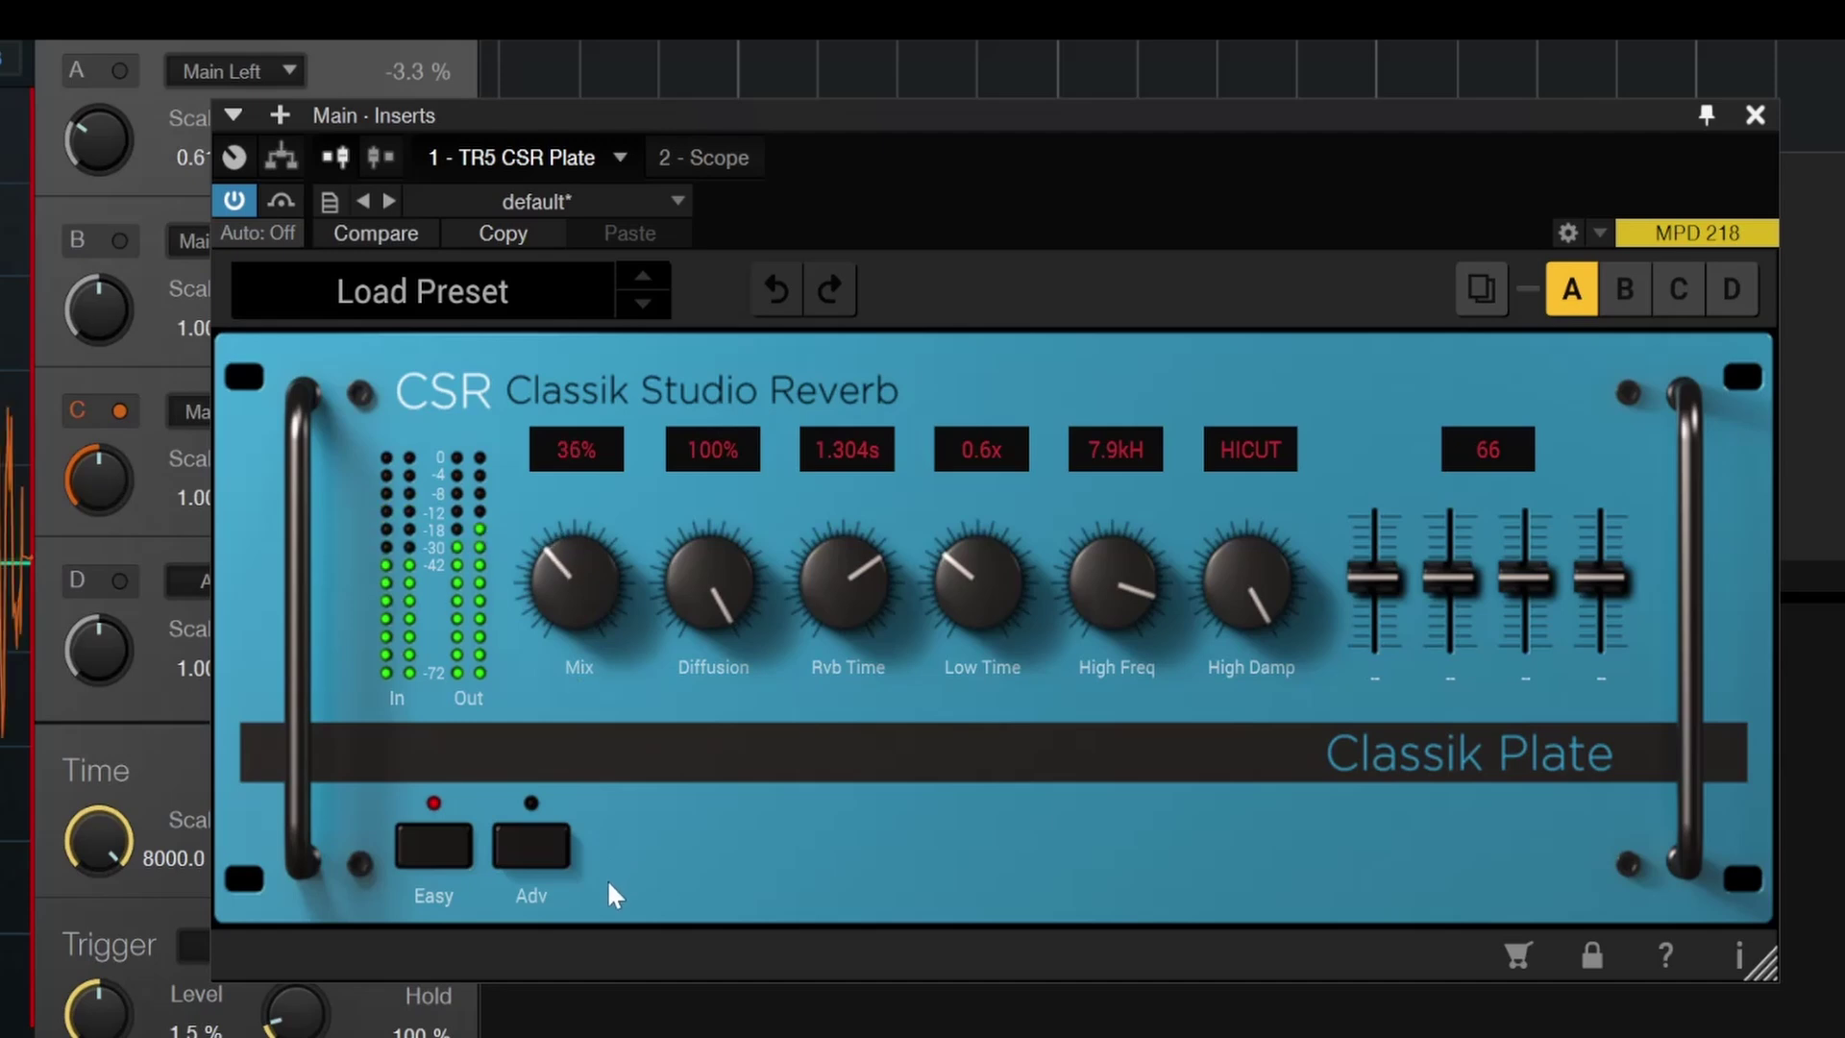
{"action": "left_click_drag", "start_coordinate": [834, 115], "coordinate": [692, 136]}
{"action": "left_click_drag", "start_coordinate": [439, 580], "coordinate": [425, 619]}
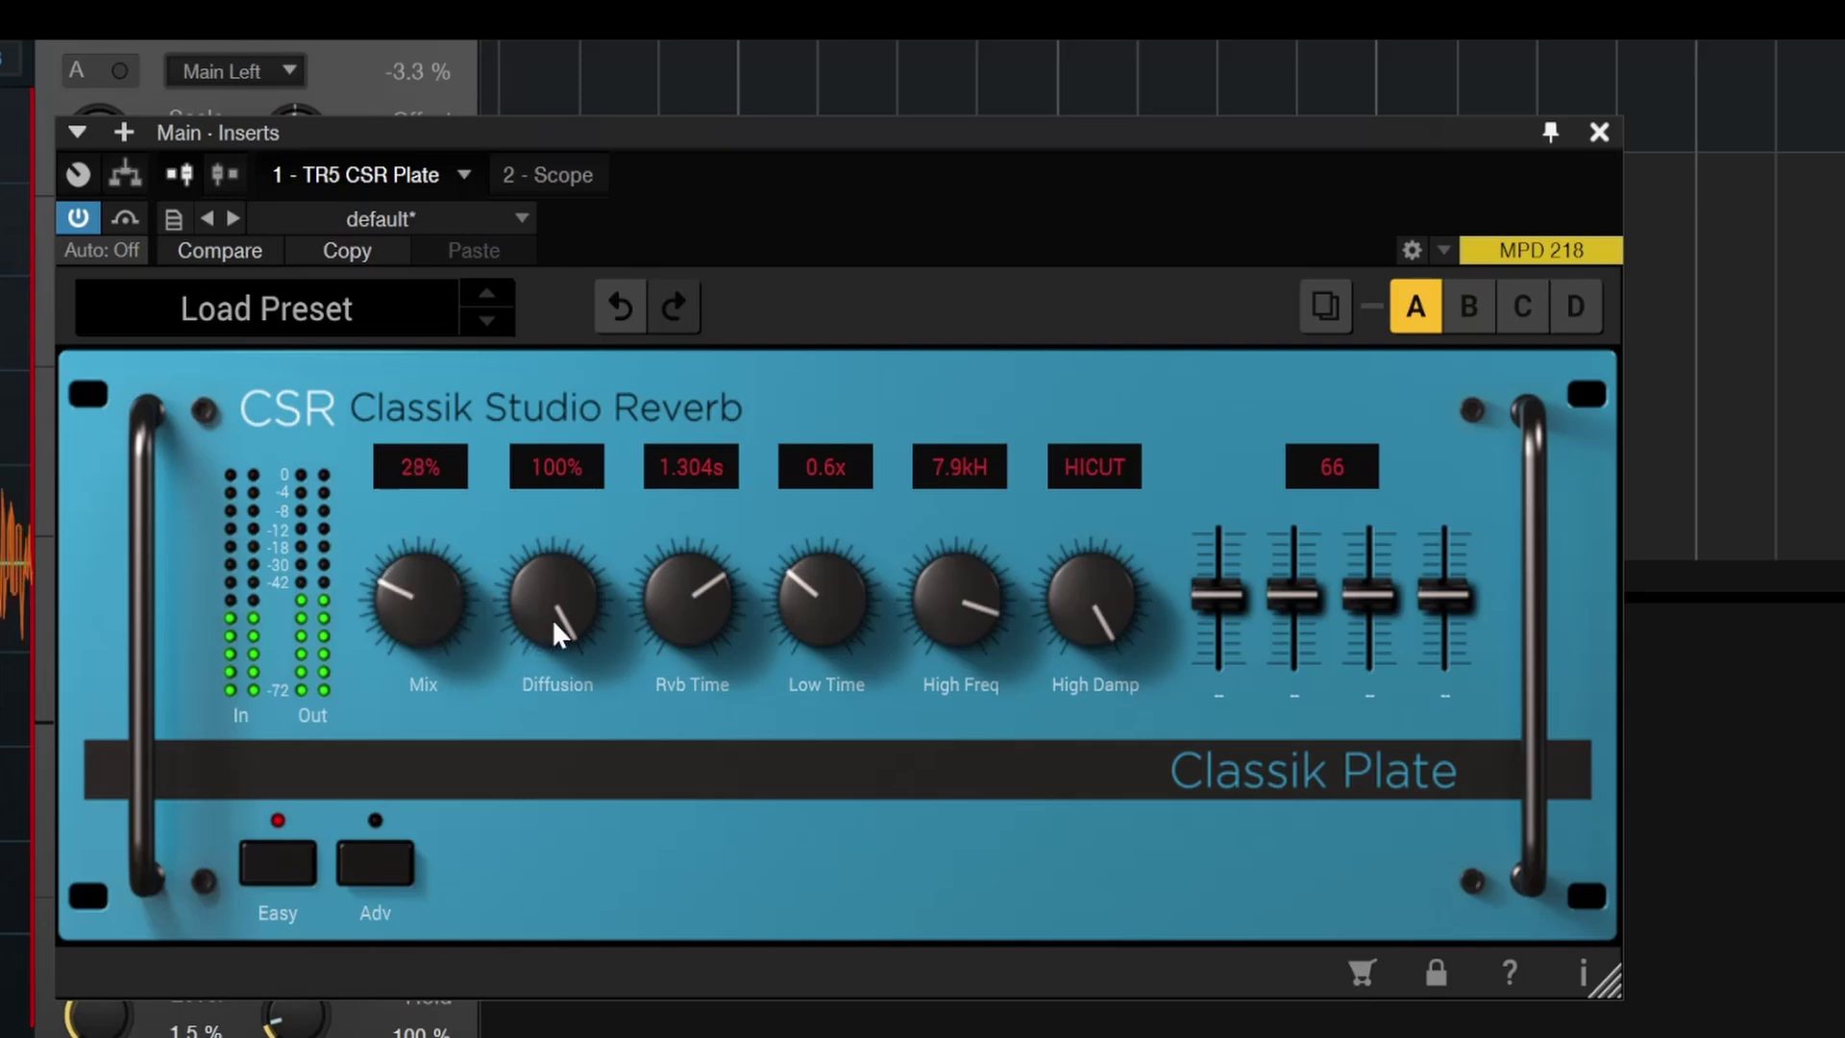
{"action": "left_click_drag", "start_coordinate": [694, 606], "coordinate": [708, 750]}
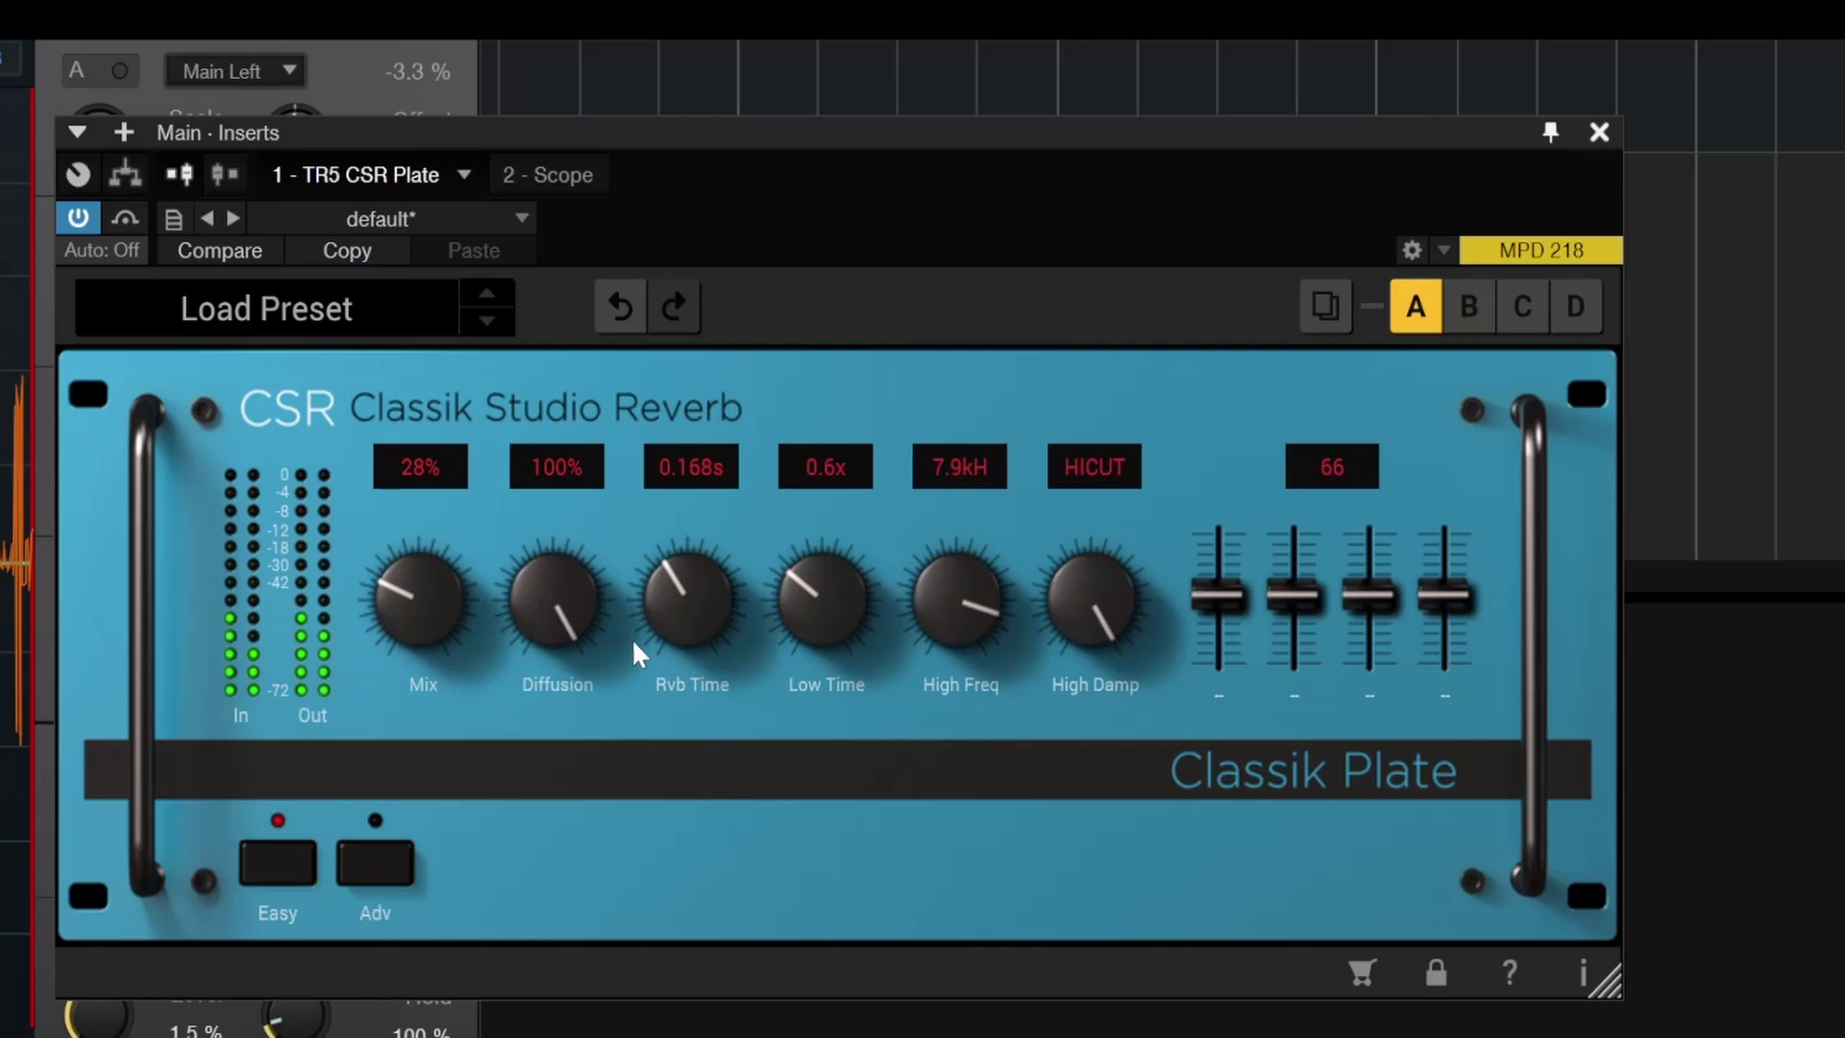
{"action": "left_click_drag", "start_coordinate": [429, 590], "coordinate": [425, 607]}
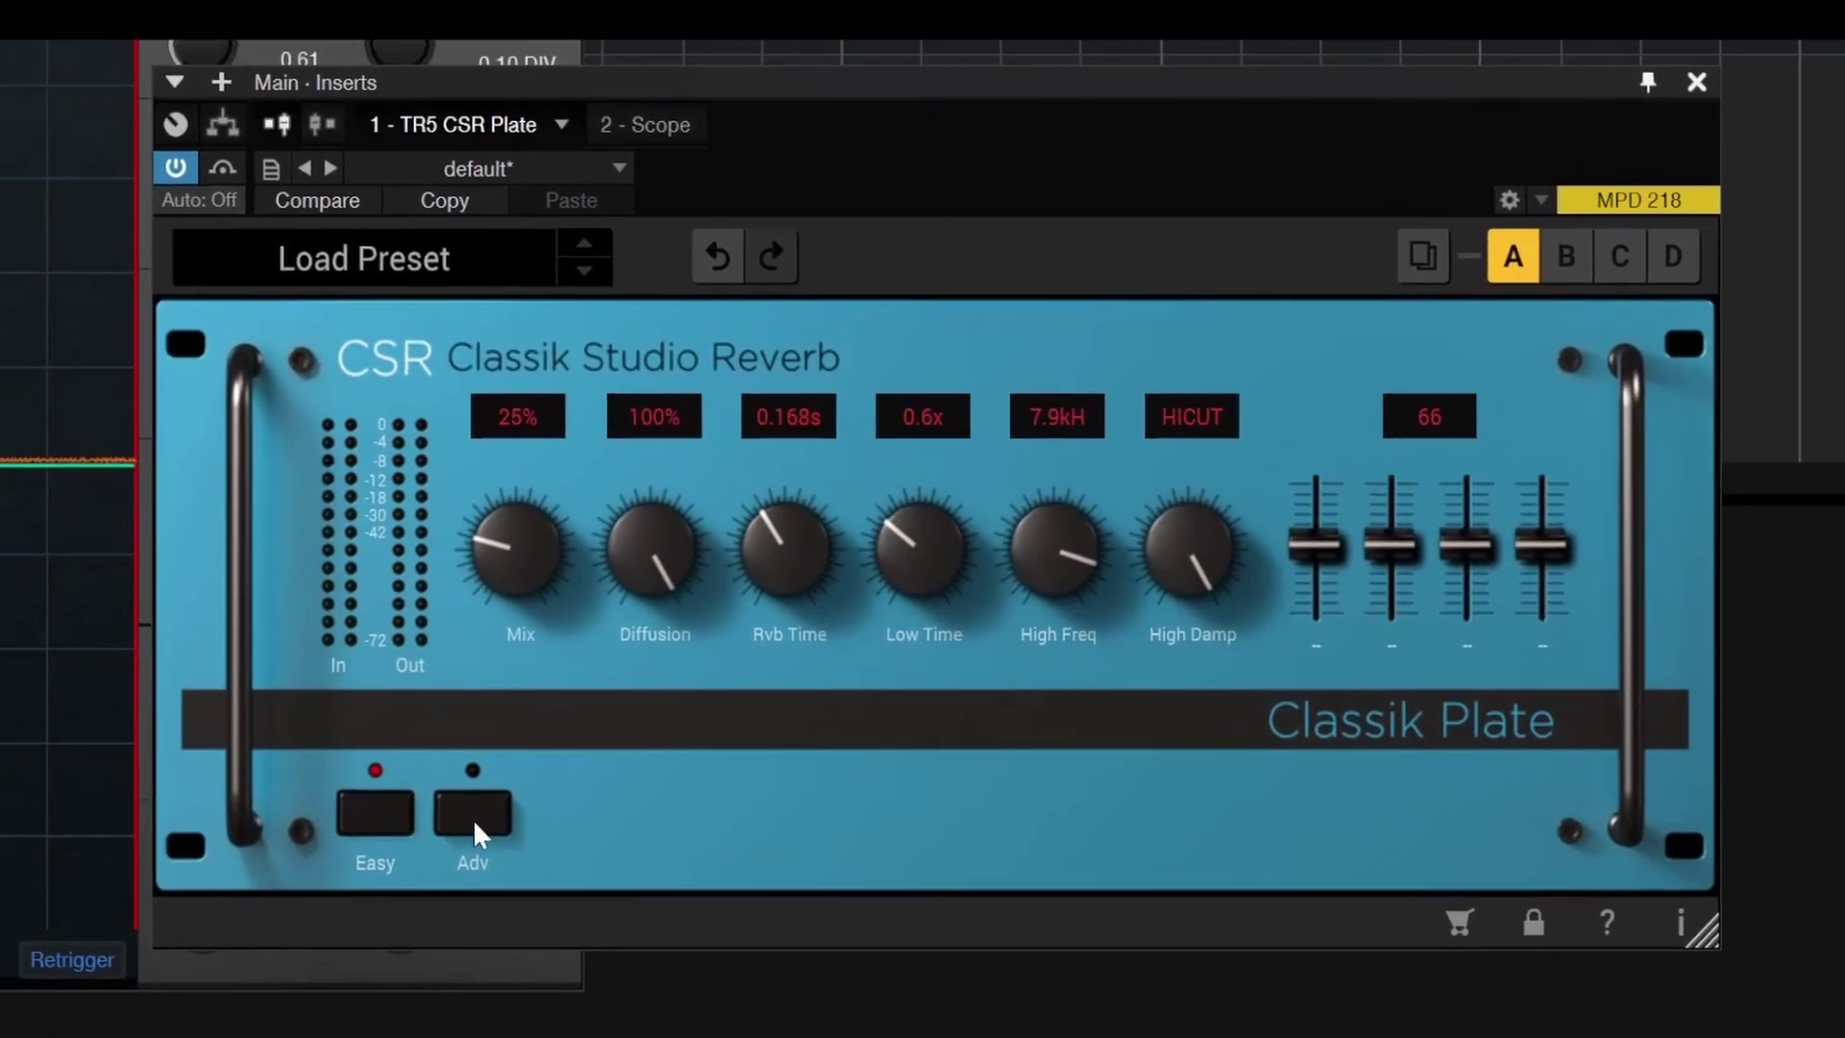
- Review the CSR Plate's advanced I/O, Time, Reverb, Color, Reflec and Echo settings, and return to Easy mode
{"action": "left_click", "coordinate": [461, 828]}
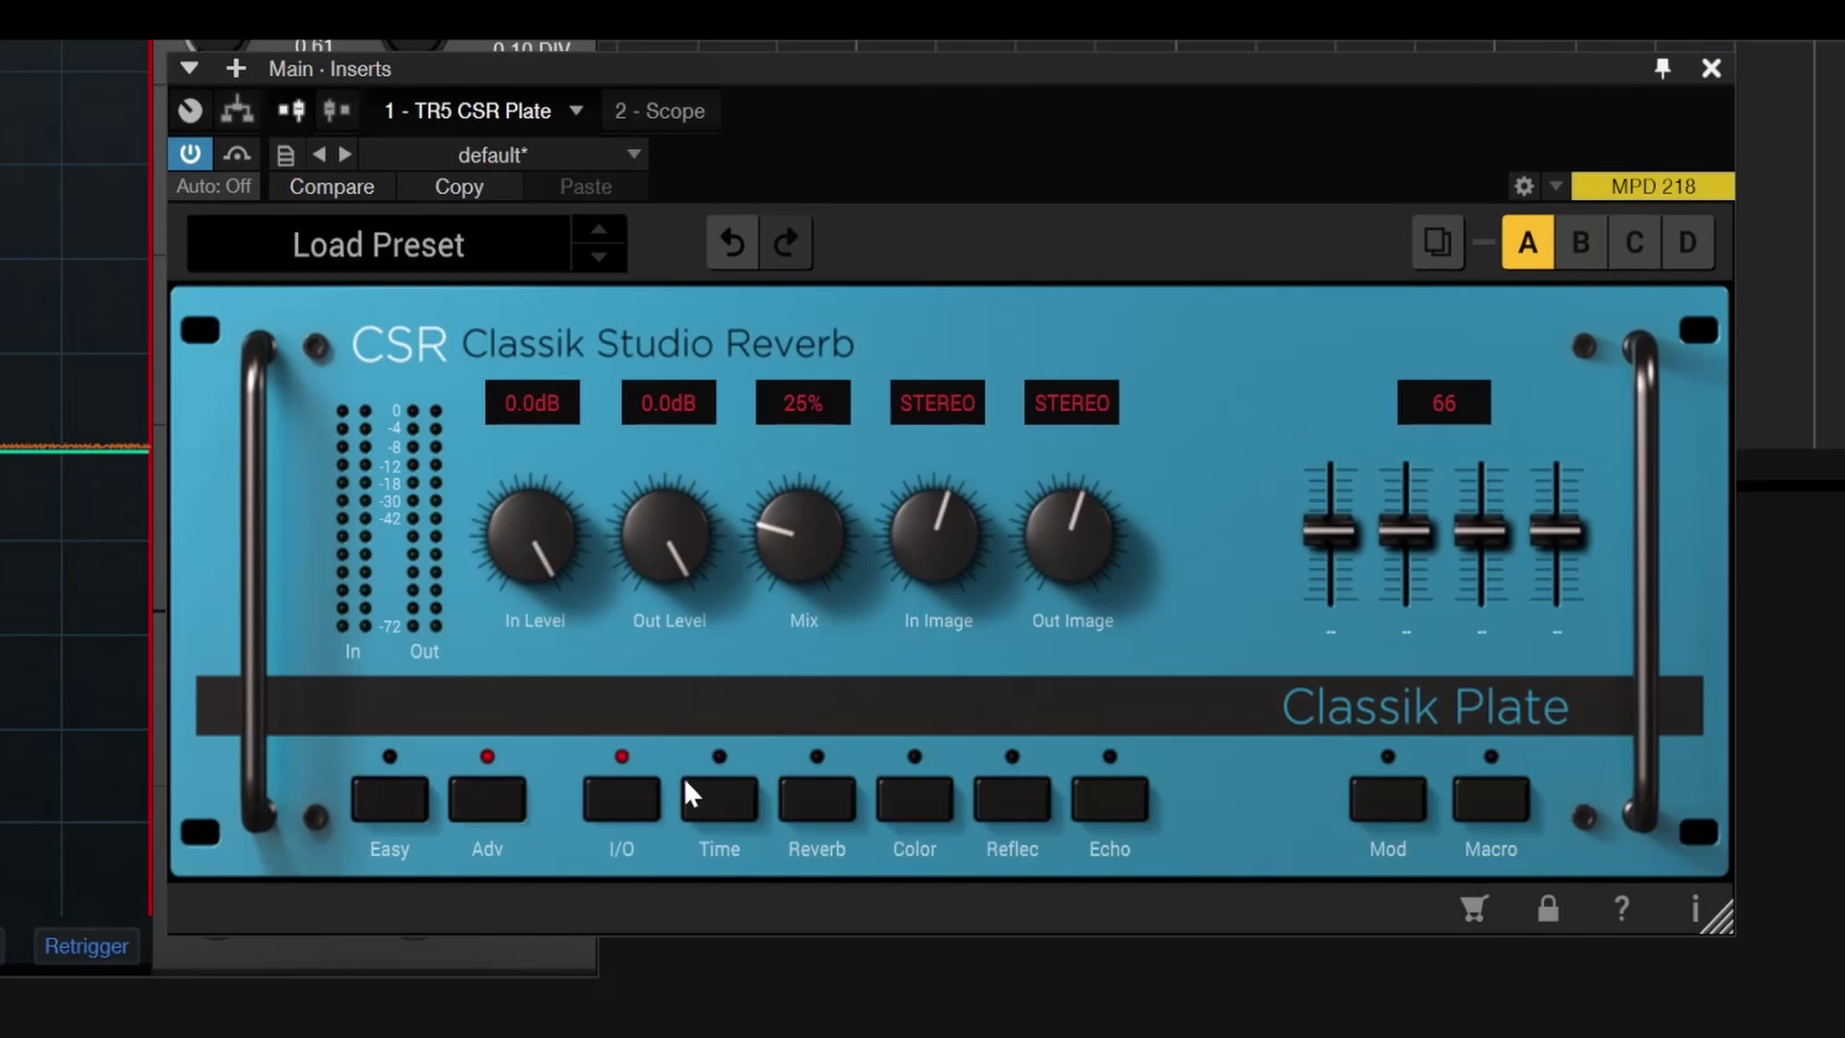
{"action": "left_click", "coordinate": [723, 799]}
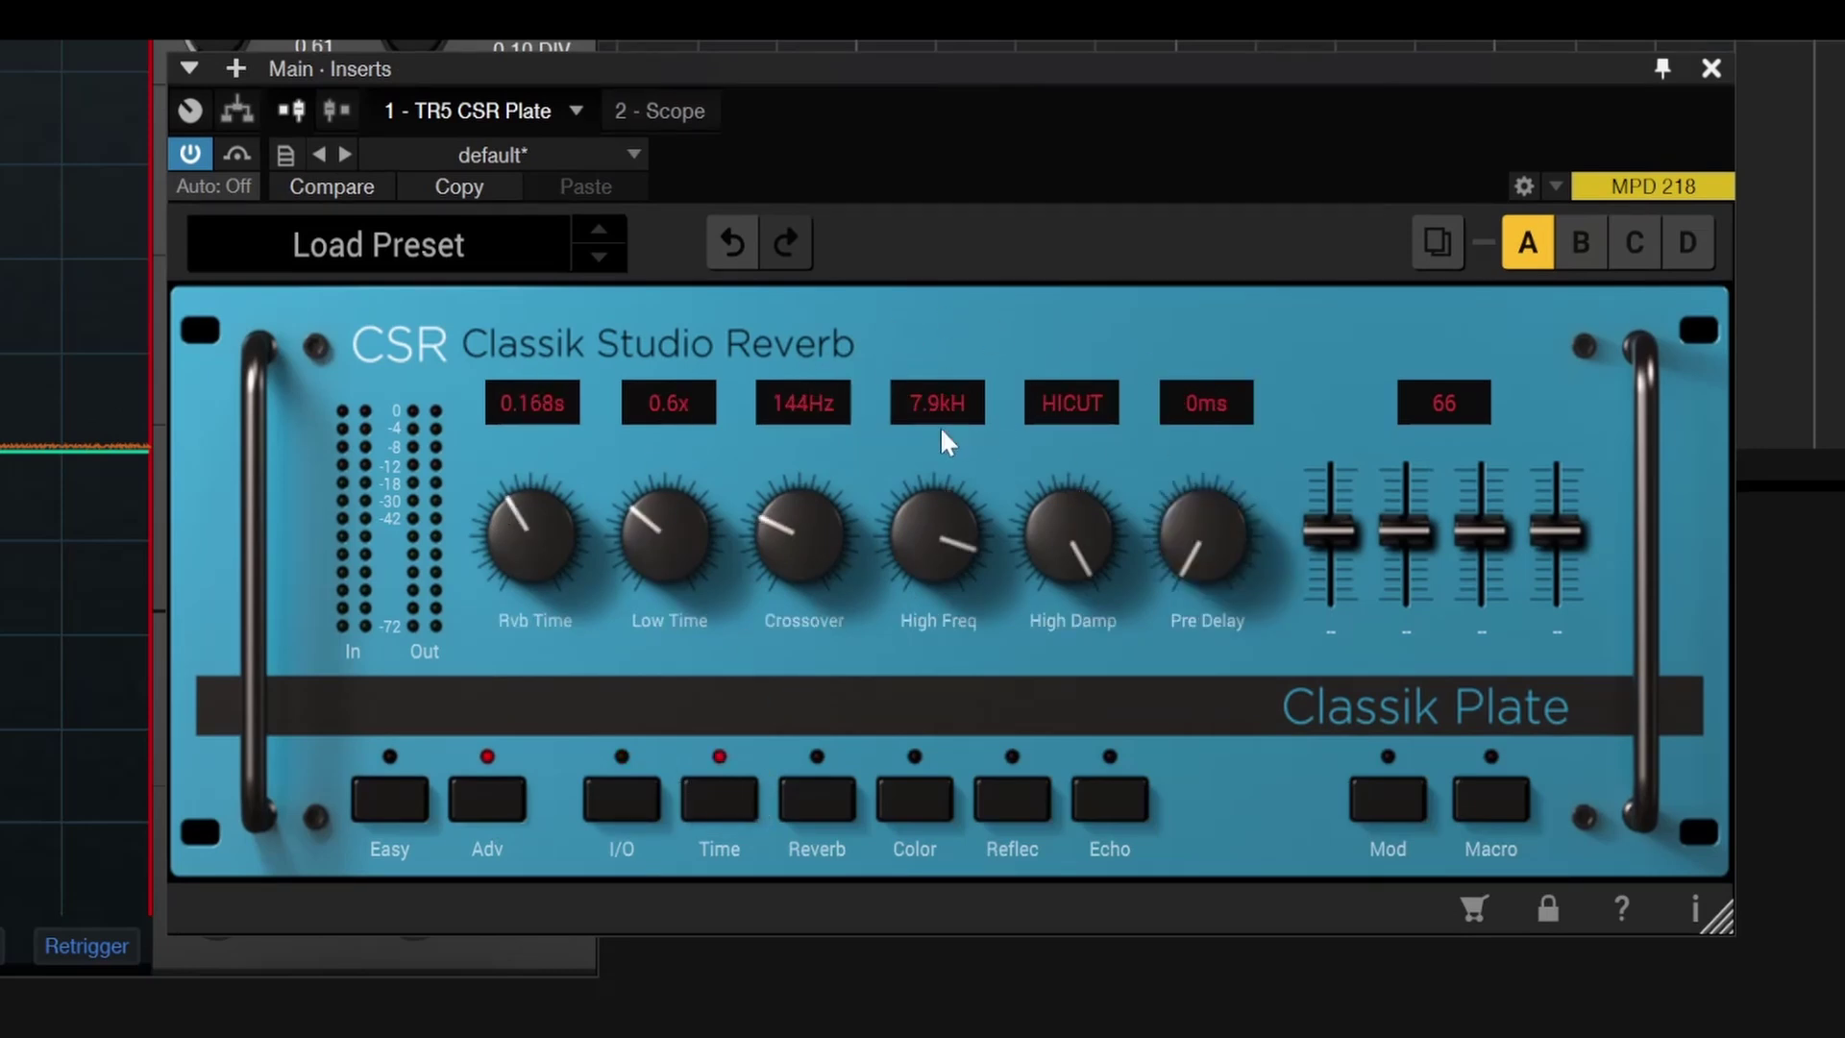
{"action": "left_click", "coordinate": [826, 804]}
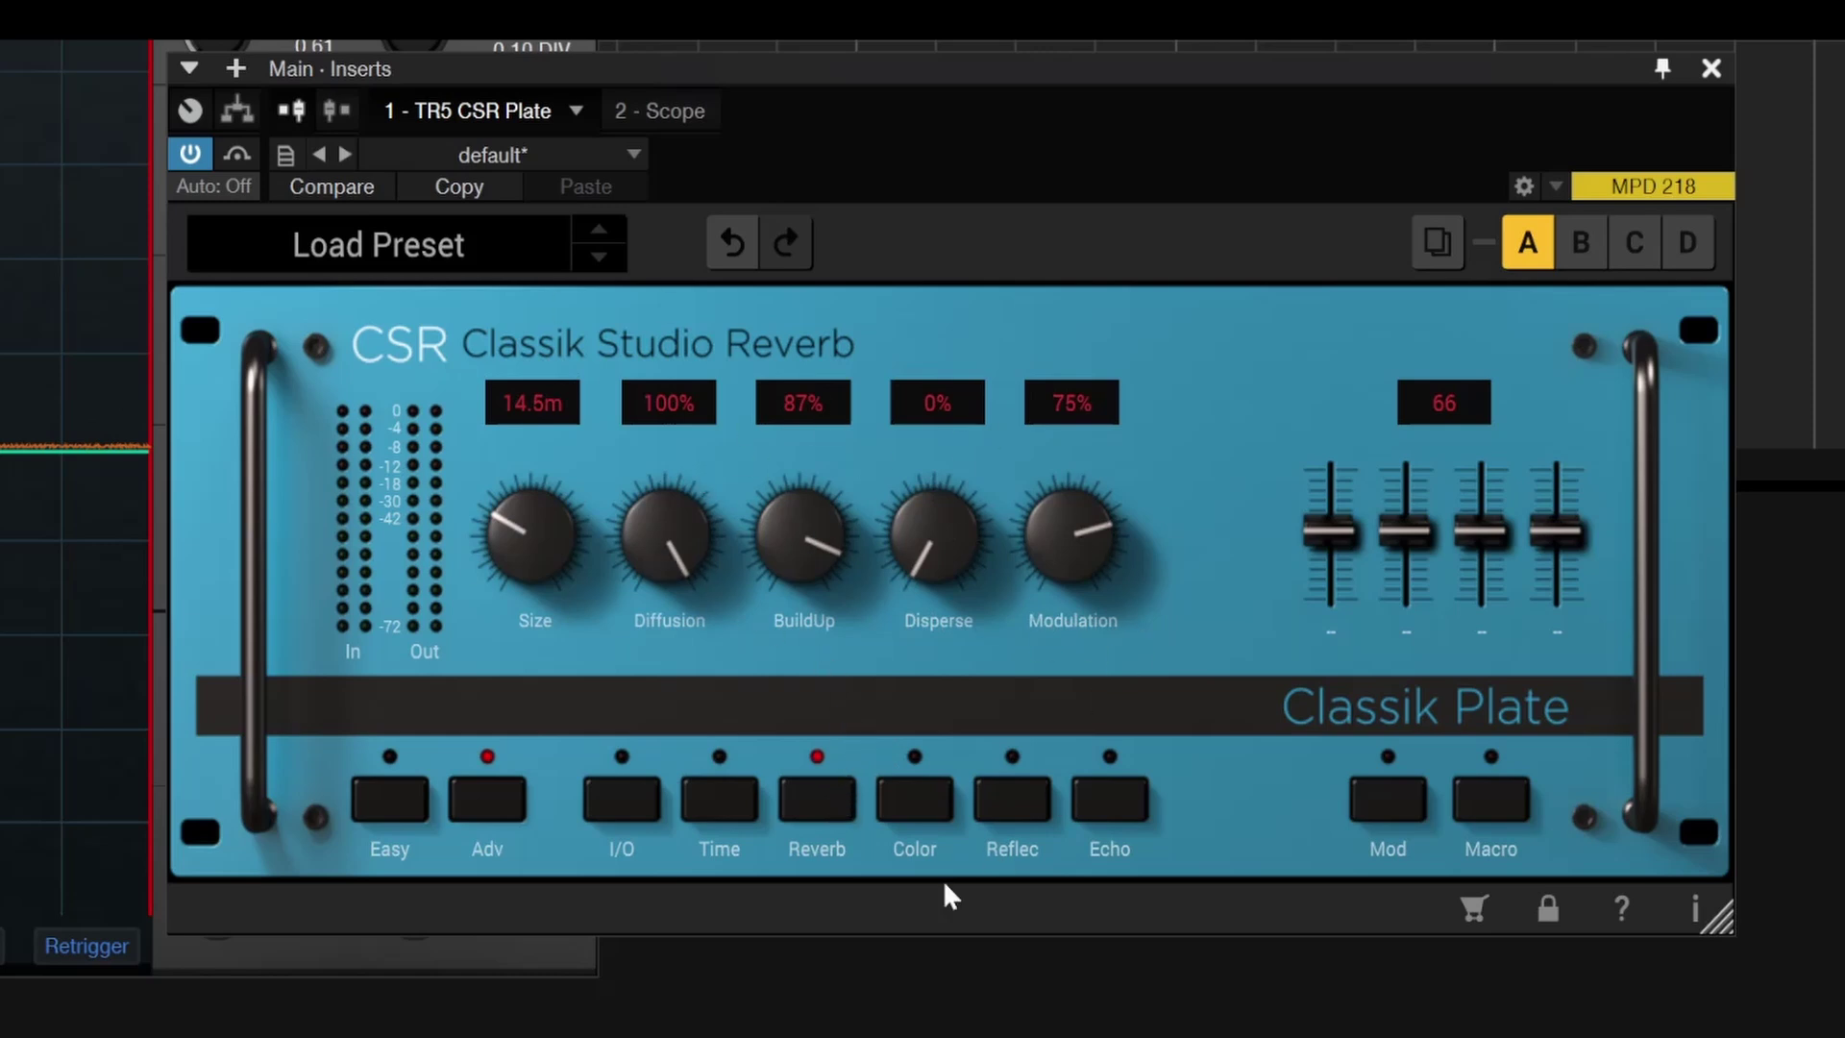
{"action": "left_click", "coordinate": [910, 801]}
{"action": "left_click", "coordinate": [1013, 794]}
{"action": "left_click", "coordinate": [1142, 808]}
{"action": "left_click", "coordinate": [384, 796]}
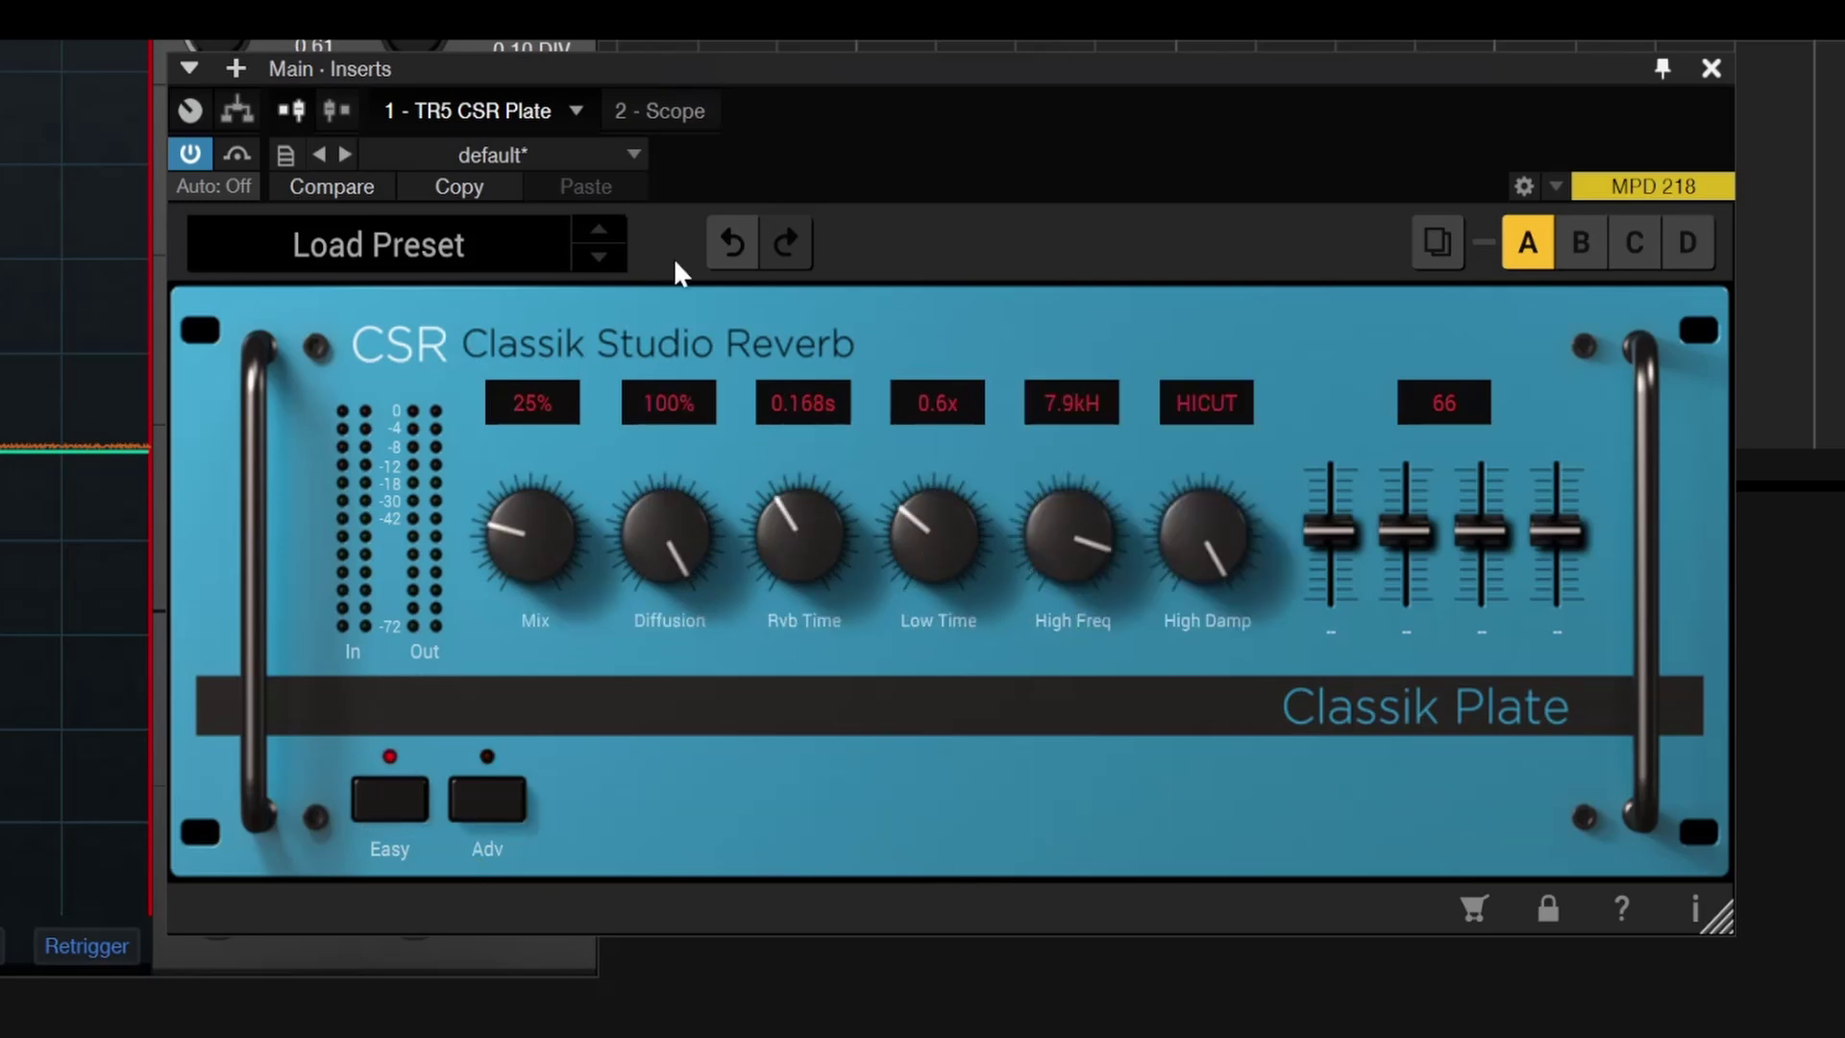
- Look at the CSR Plate's preset categories without loading one, and set the mix to 26%
{"action": "left_click", "coordinate": [504, 232]}
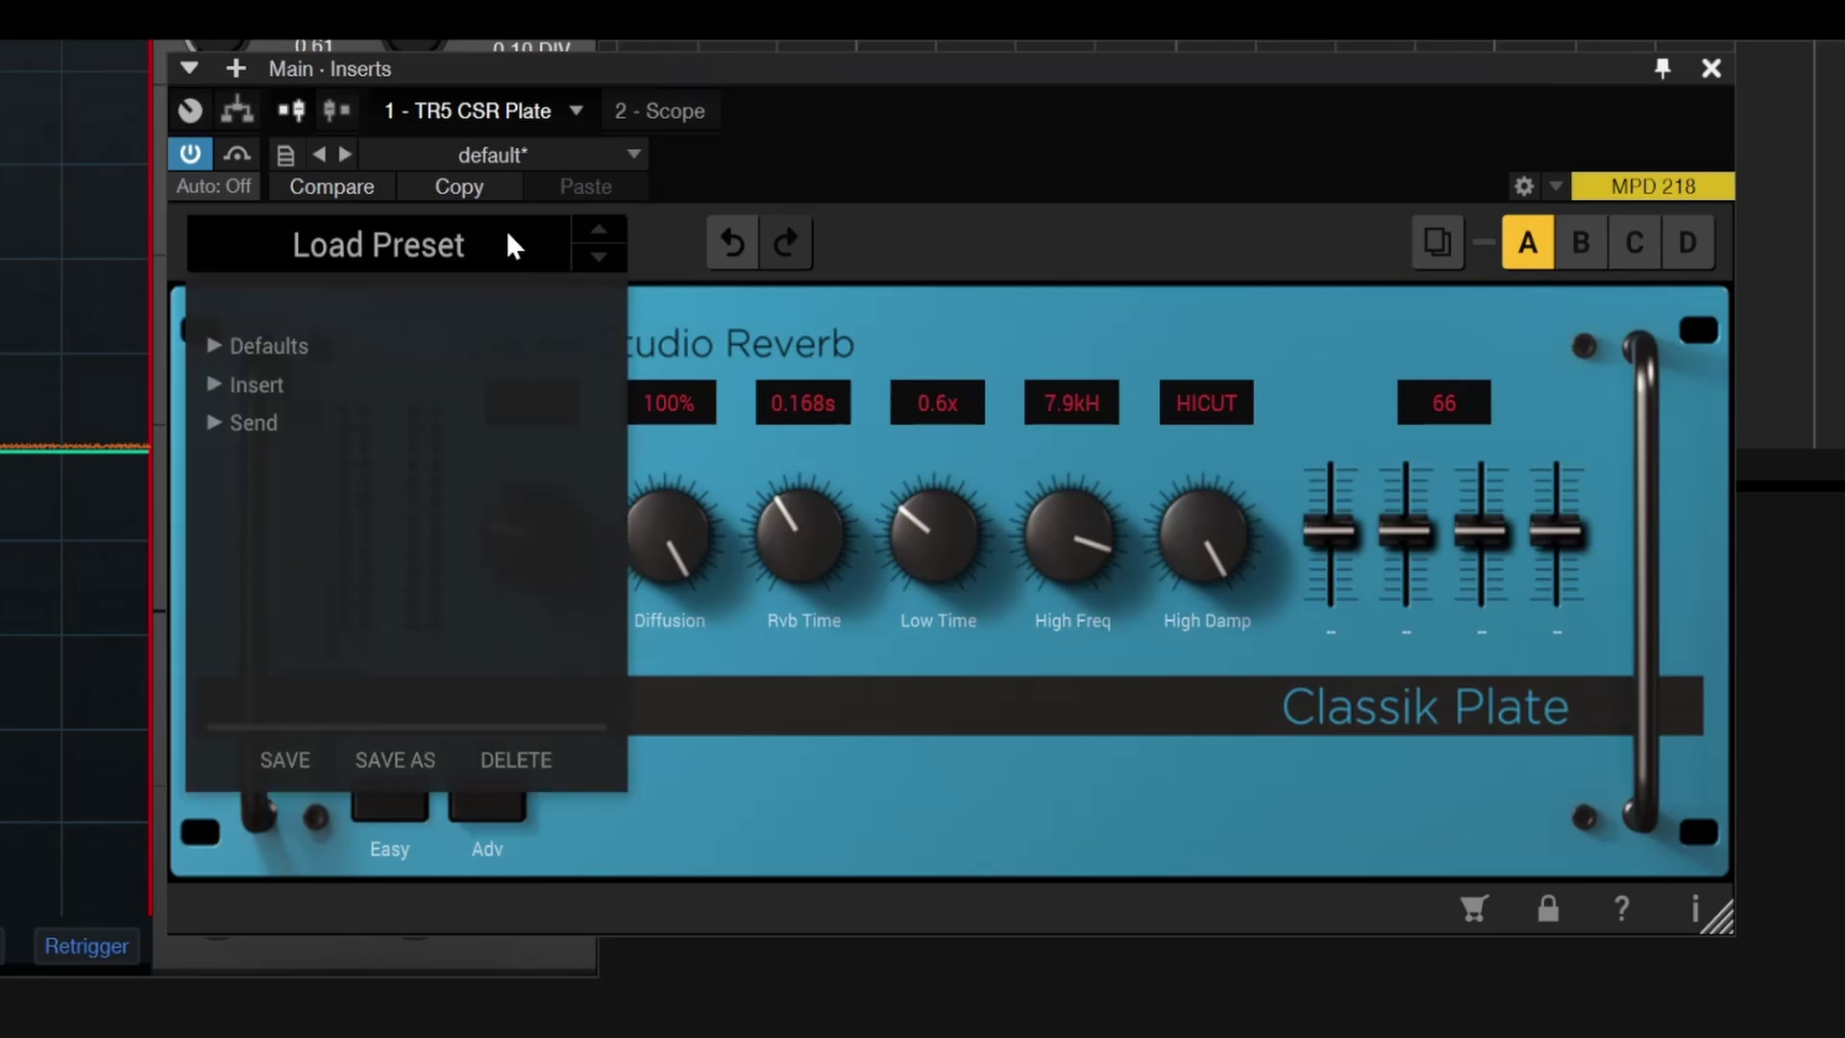
{"action": "left_click", "coordinate": [980, 212]}
{"action": "mouse_move", "coordinate": [525, 515]}
{"action": "left_mouse_down"}
{"action": "mouse_move", "coordinate": [525, 539]}
{"action": "mouse_move", "coordinate": [526, 505]}
{"action": "left_mouse_up"}
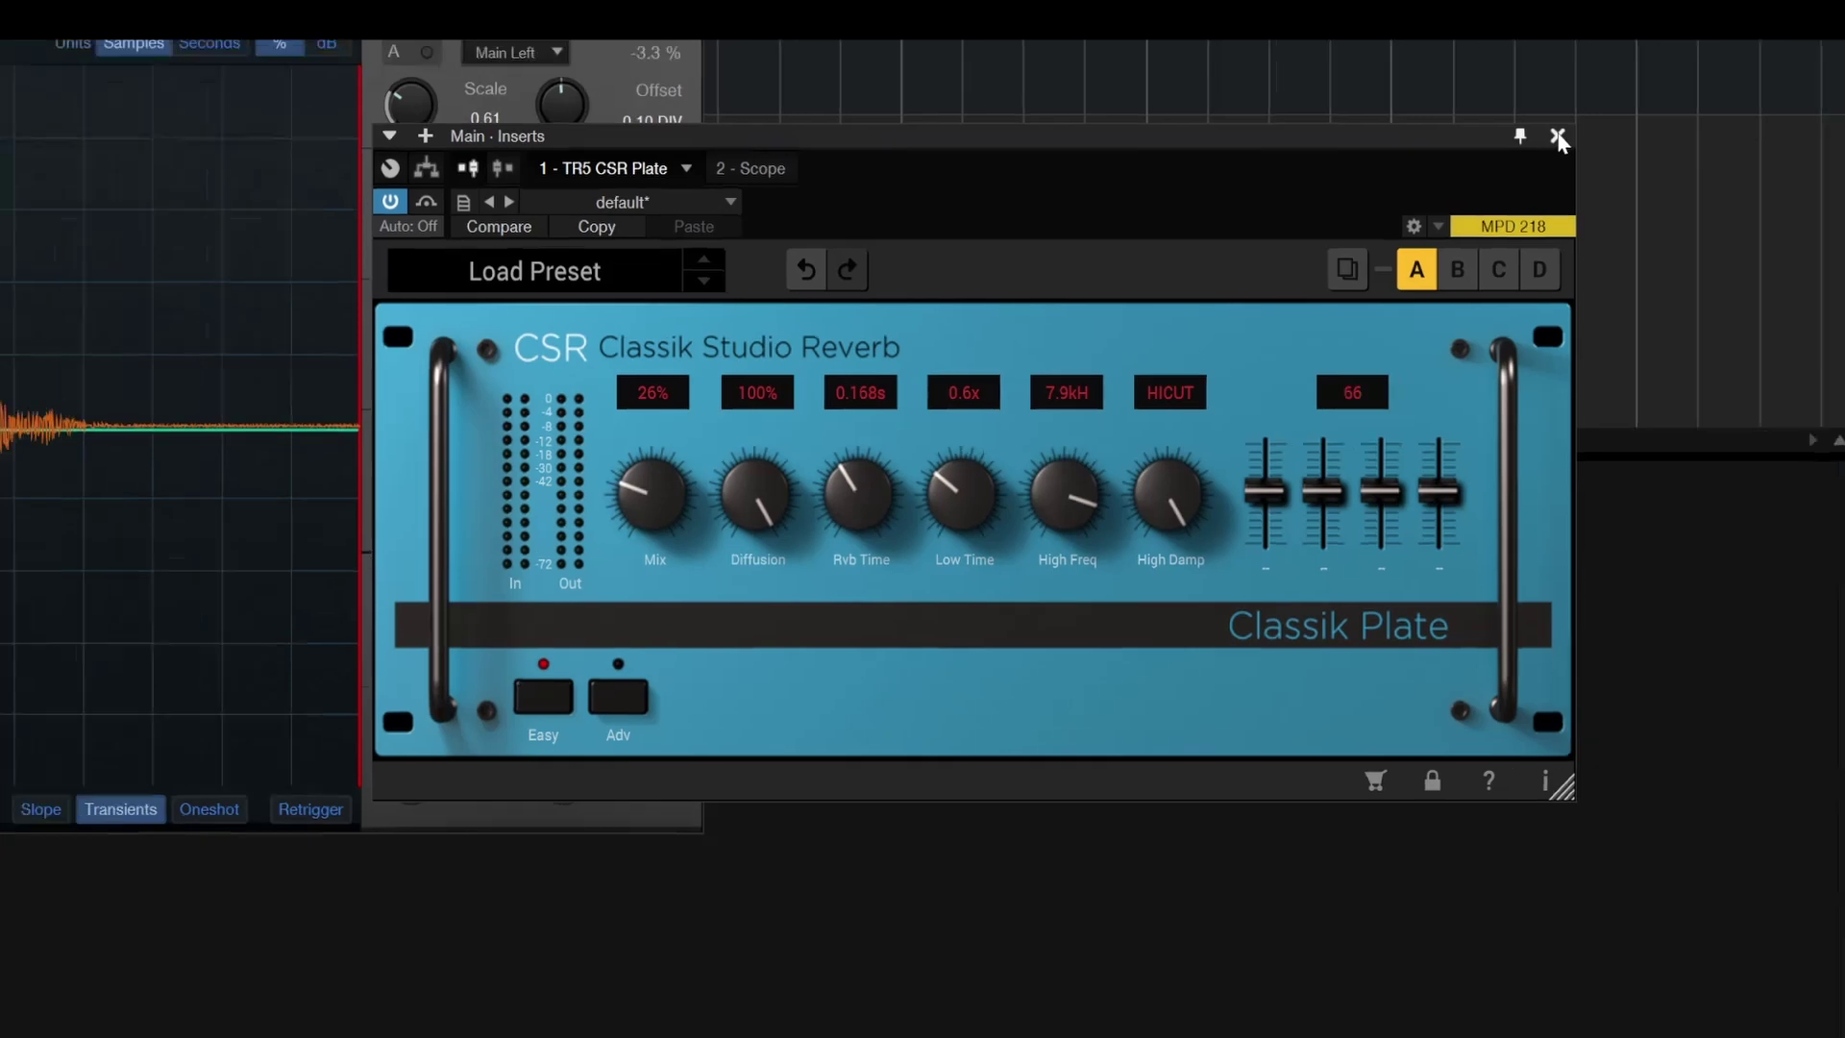
- Replace TR5 CSR Plate on the Main channel with TR5 CSR Room before Scope, and check its advanced I/O settings before returning to Easy mode
{"action": "left_click", "coordinate": [1712, 69]}
{"action": "left_click", "coordinate": [1618, 468]}
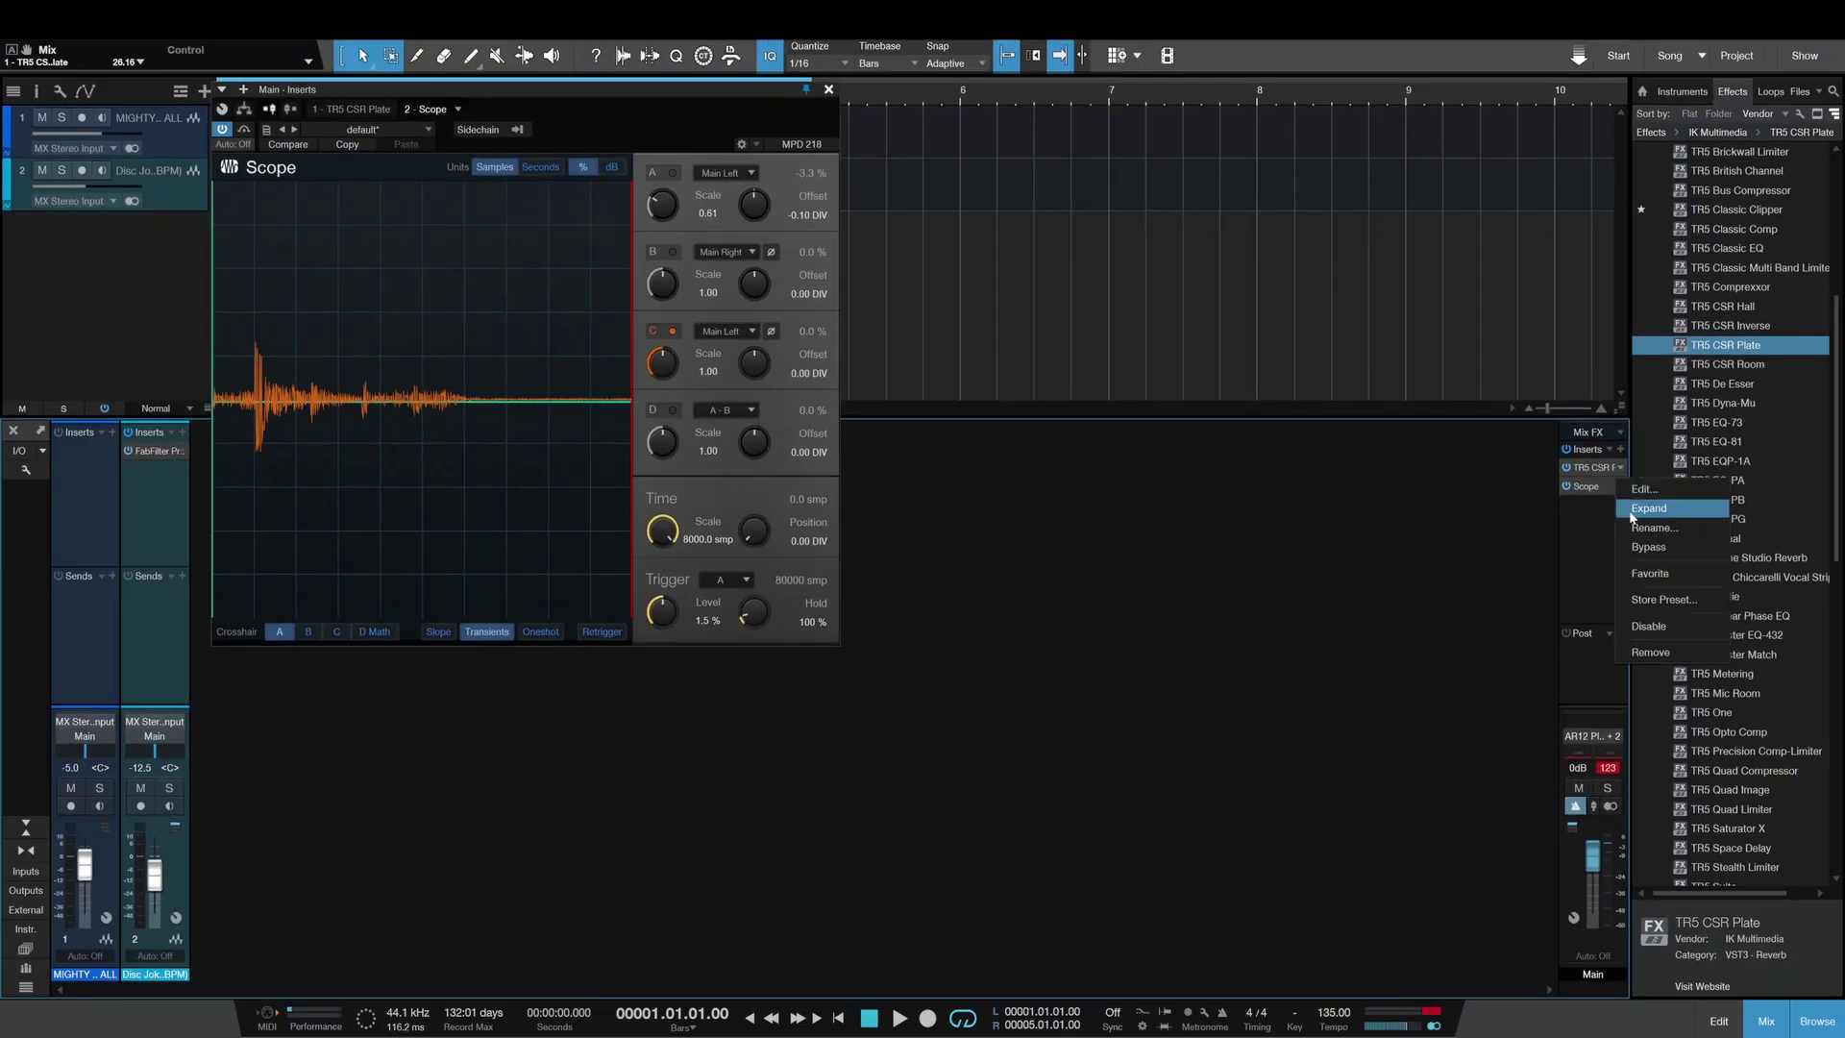
{"action": "left_click", "coordinate": [1653, 653]}
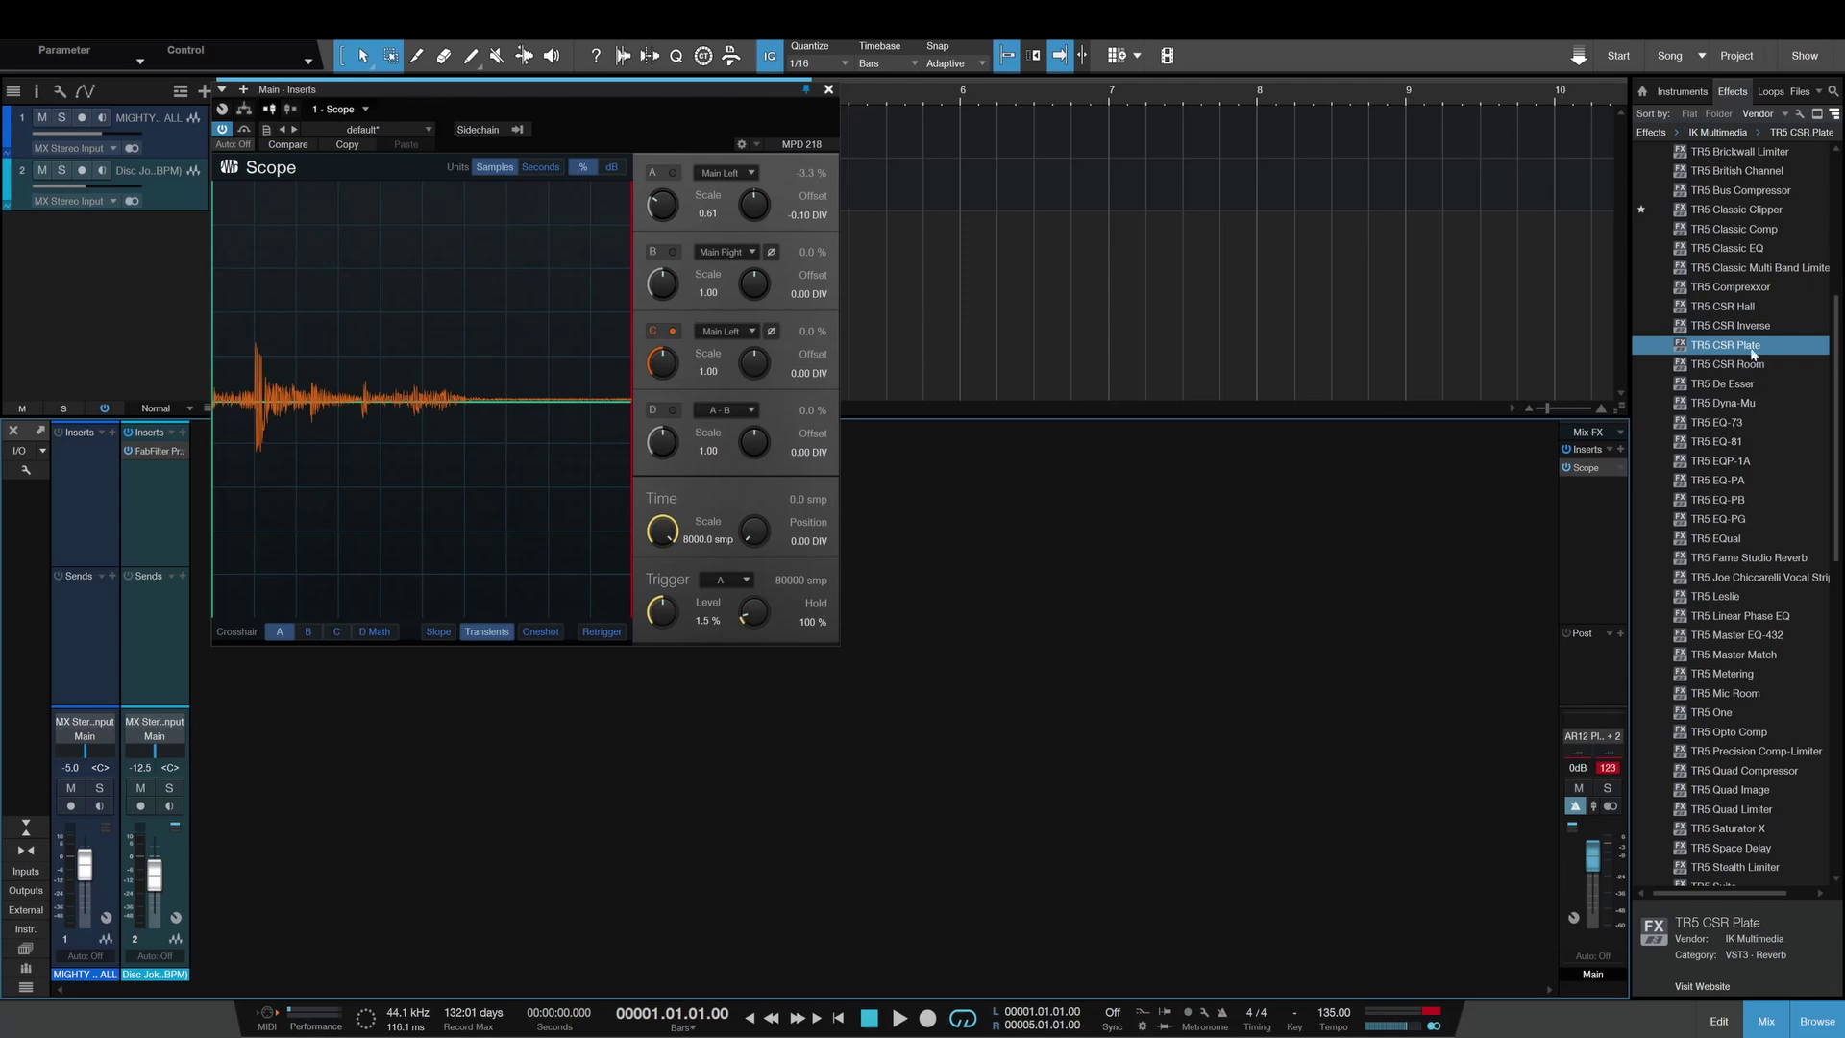
{"action": "left_click_drag", "start_coordinate": [1765, 368], "coordinate": [1607, 461]}
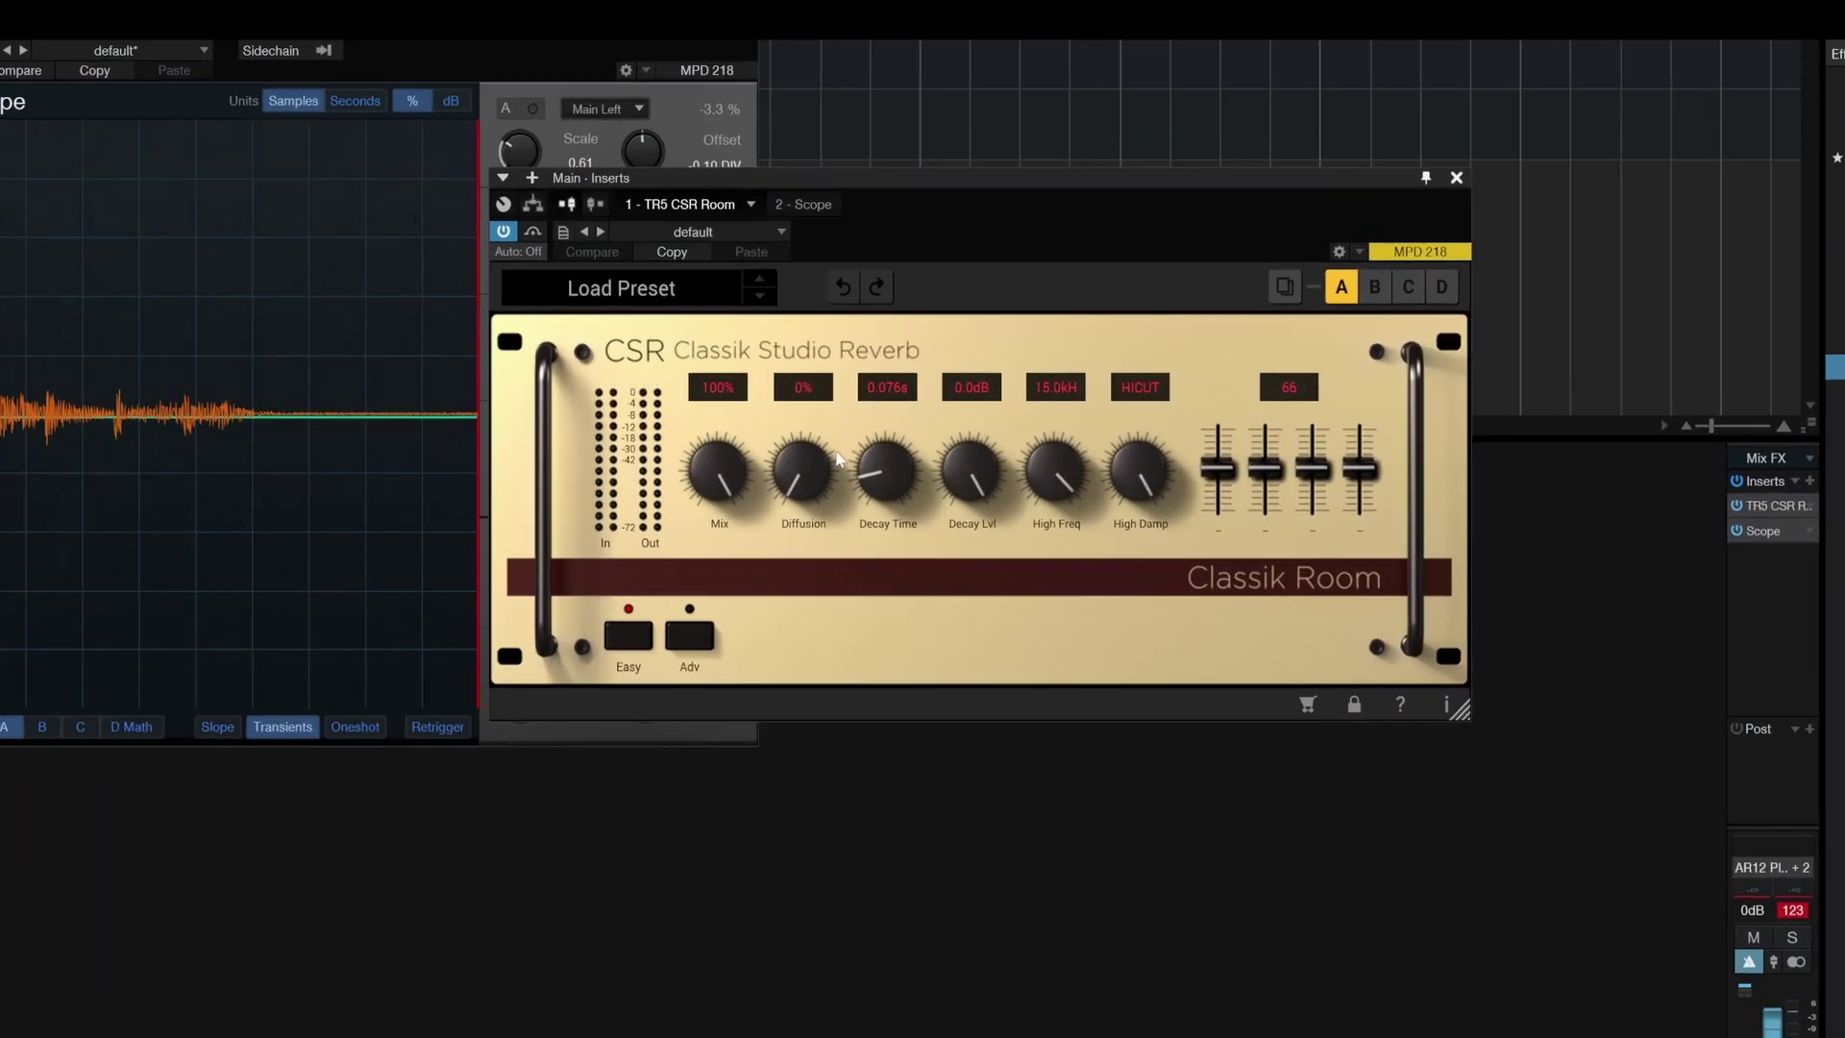
{"action": "left_click", "coordinate": [691, 634]}
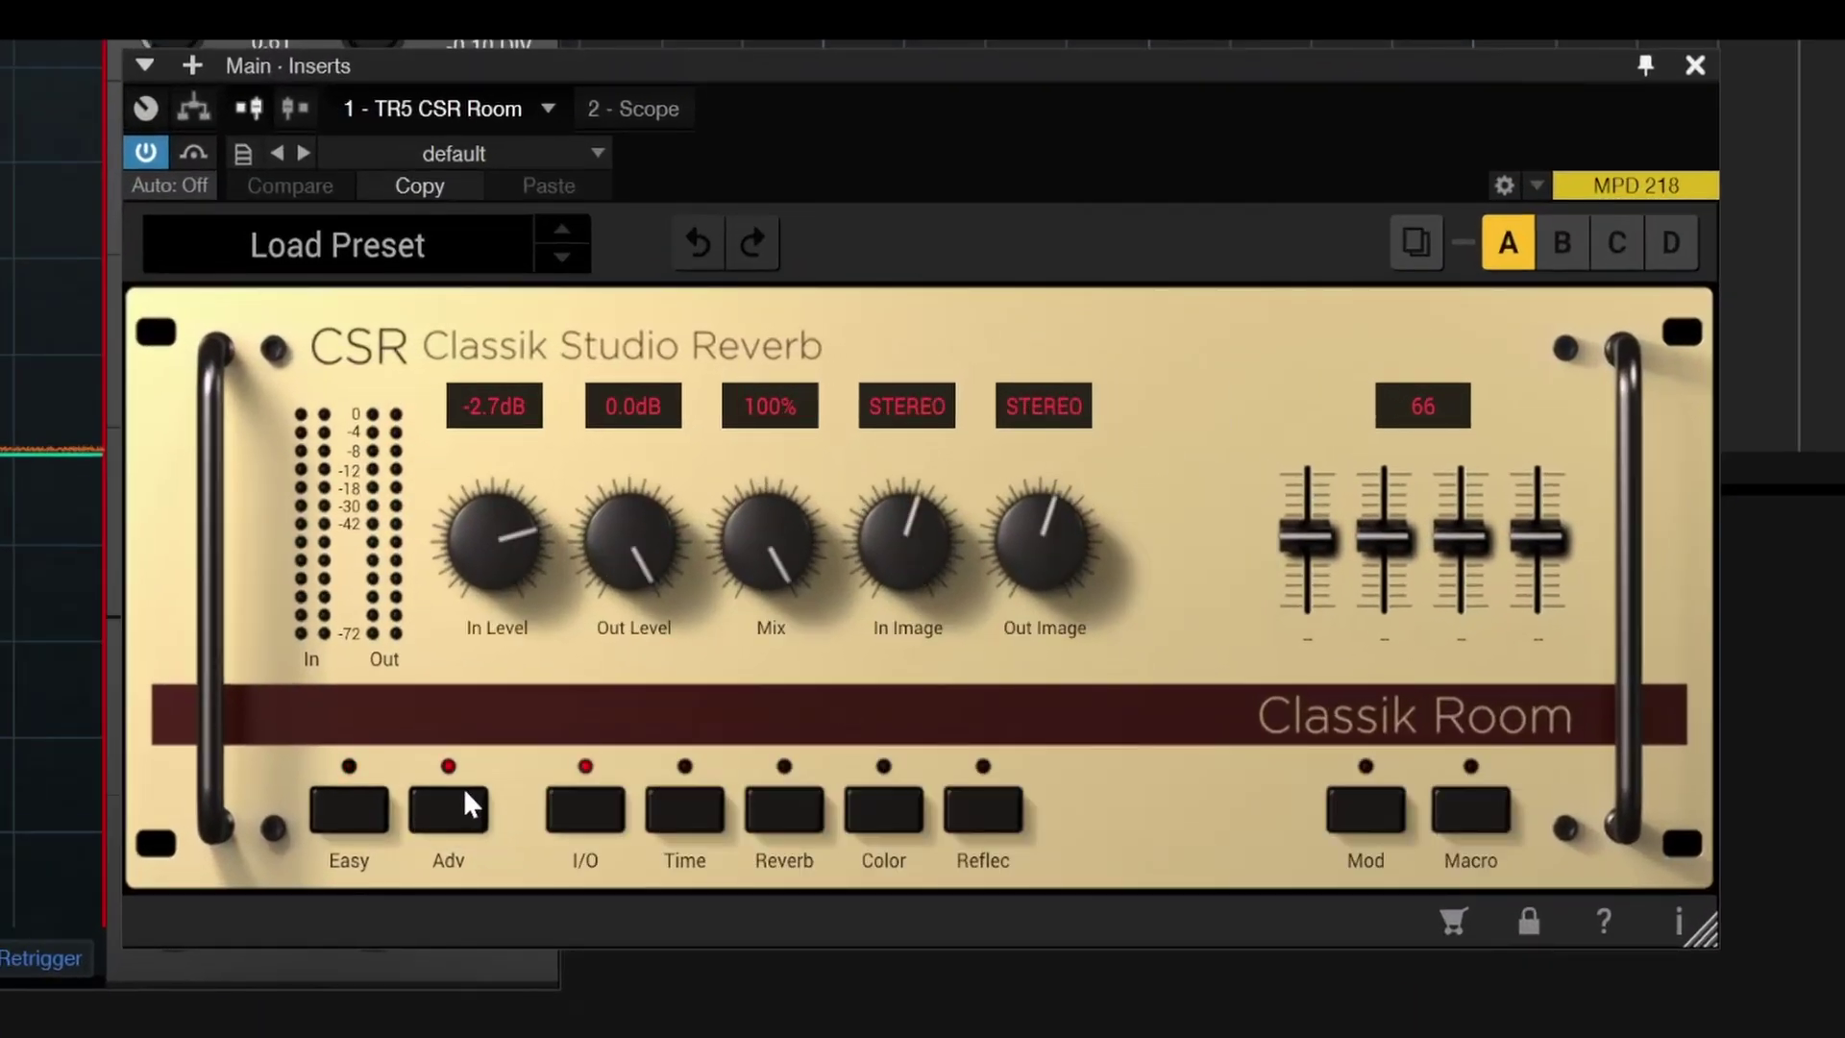
{"action": "left_click", "coordinate": [353, 803]}
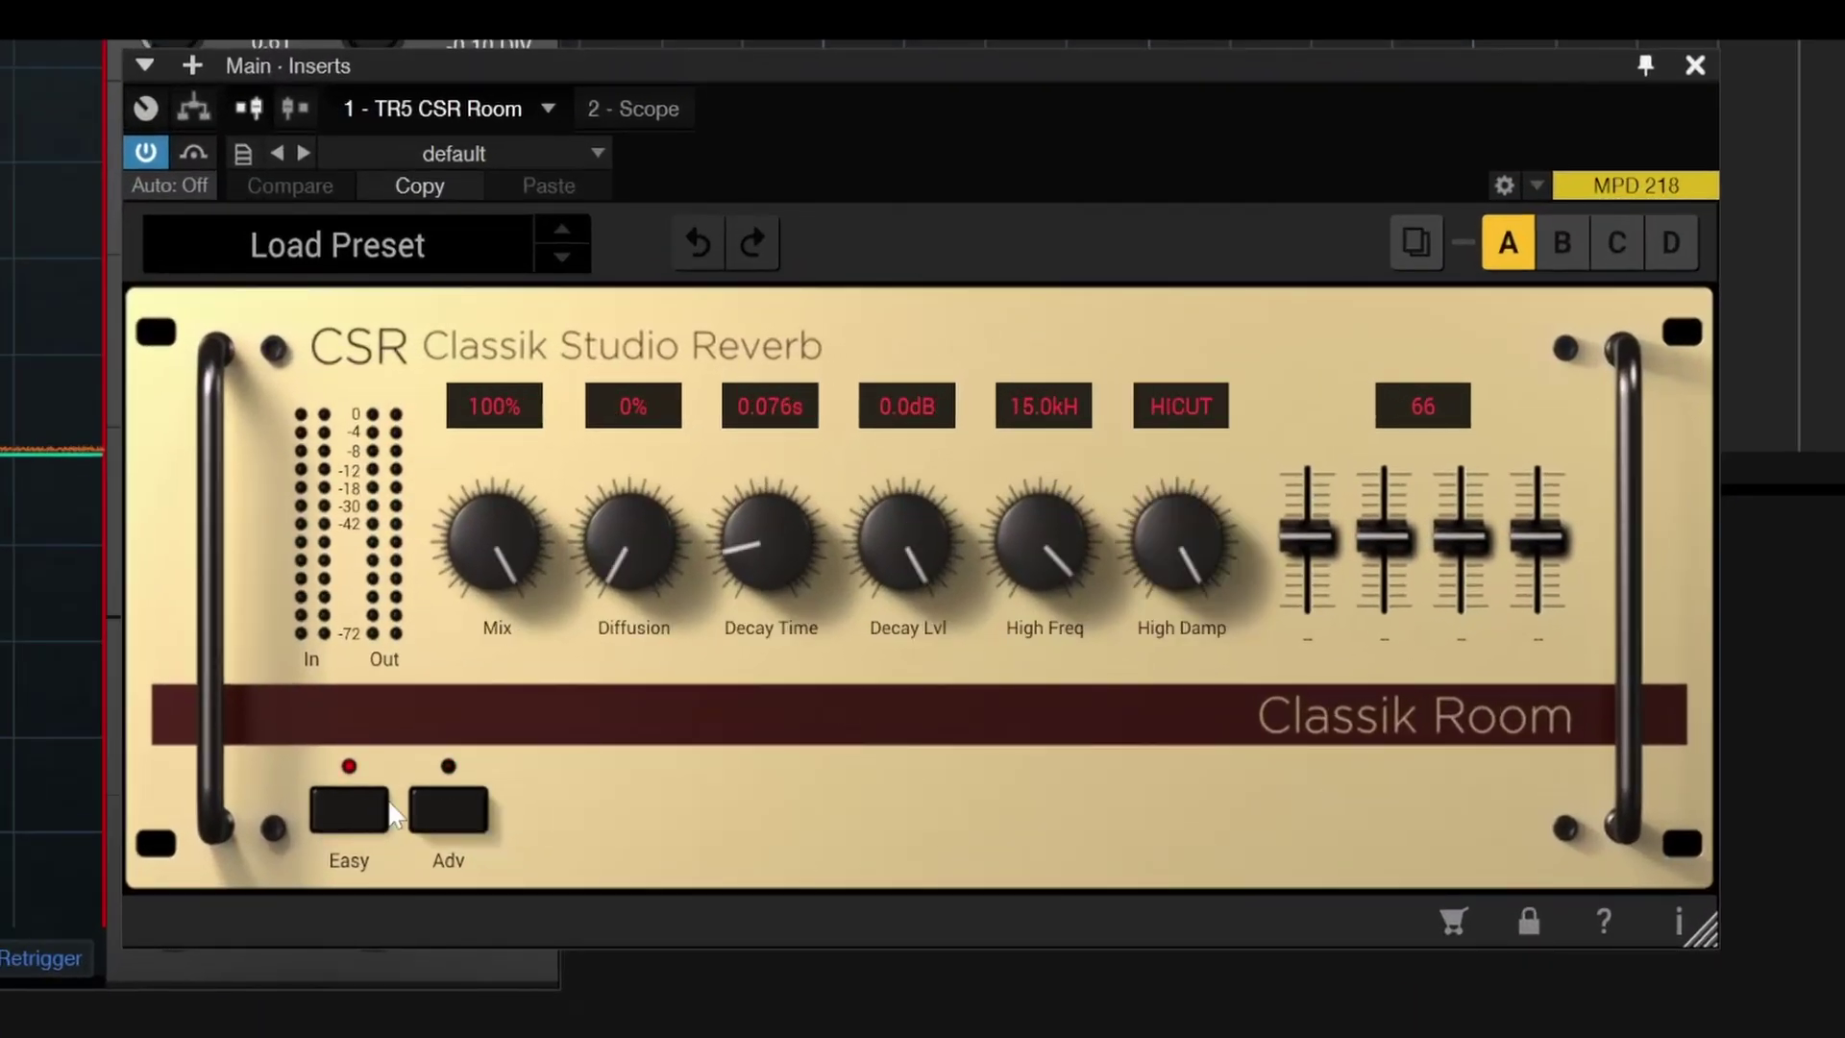
- Replace TR5 CSR Room on the Main channel with TR5 De Esser, placed before the Scope insert
{"action": "left_click", "coordinate": [1695, 65]}
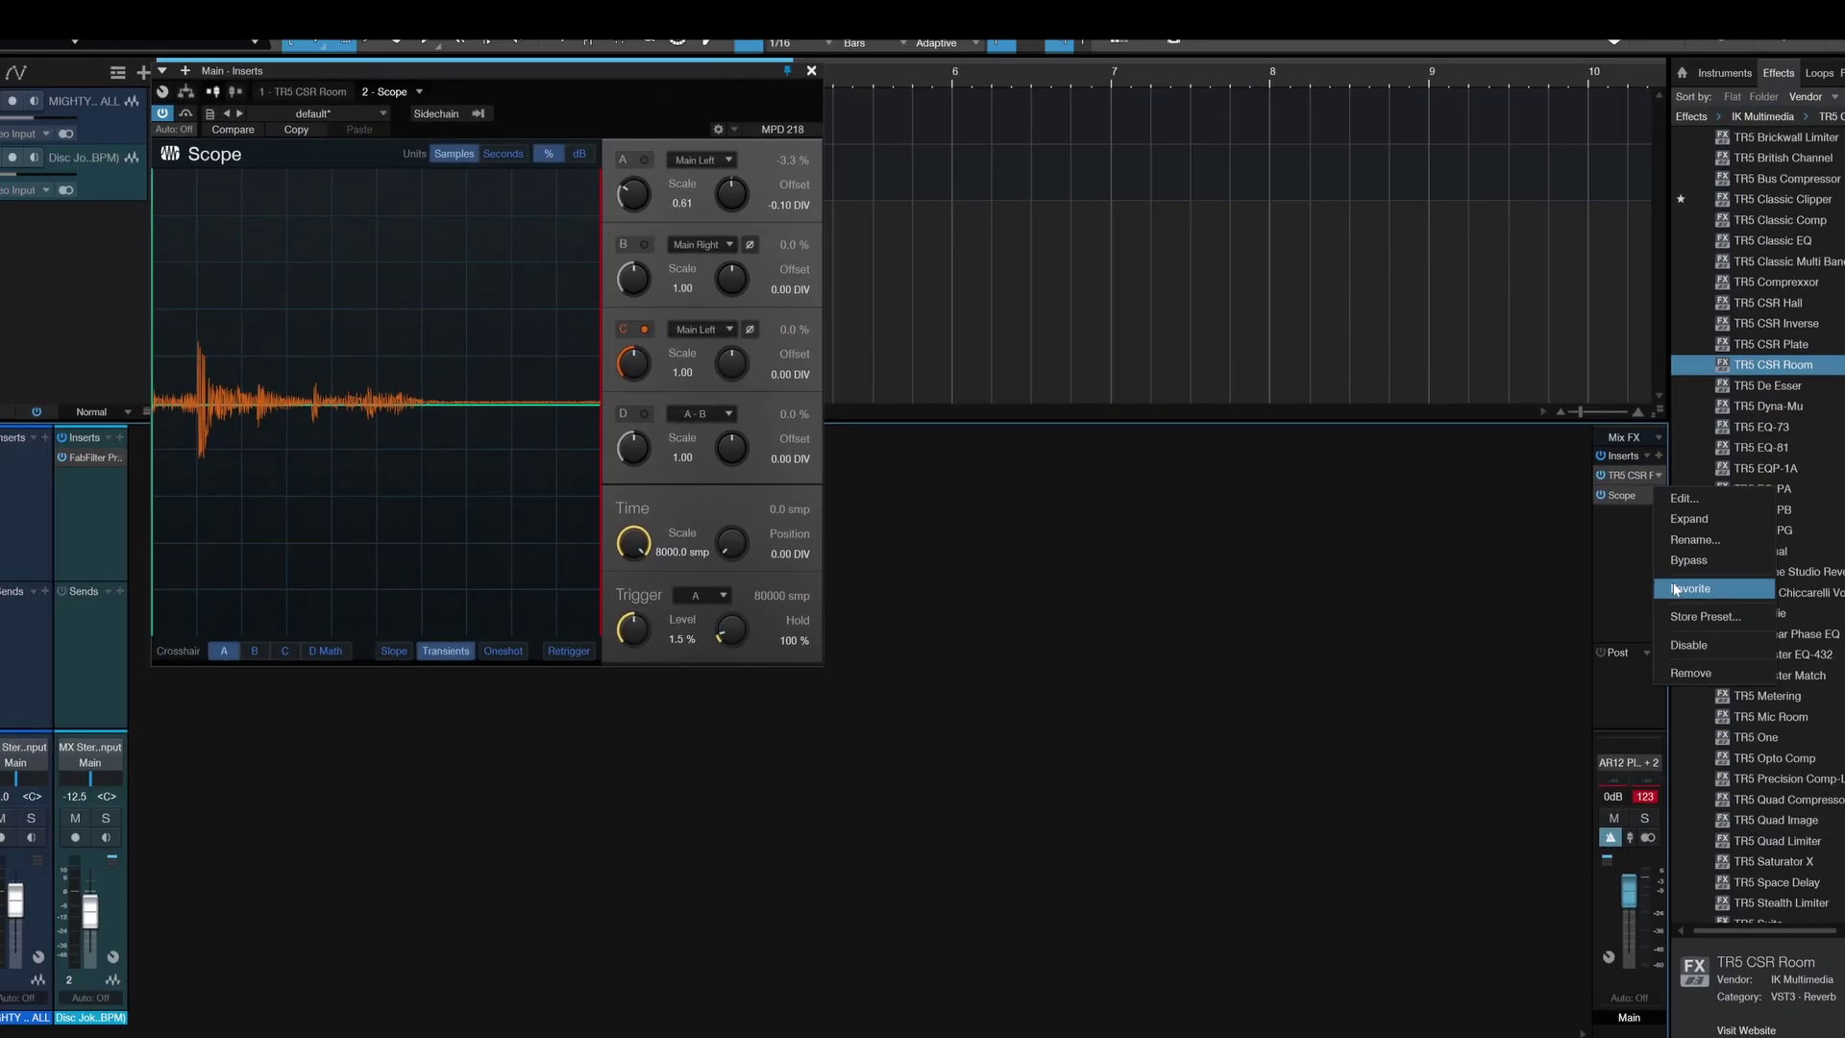
{"action": "left_click", "coordinate": [1619, 467]}
{"action": "left_click", "coordinate": [1663, 653]}
{"action": "left_click", "coordinate": [1744, 386]}
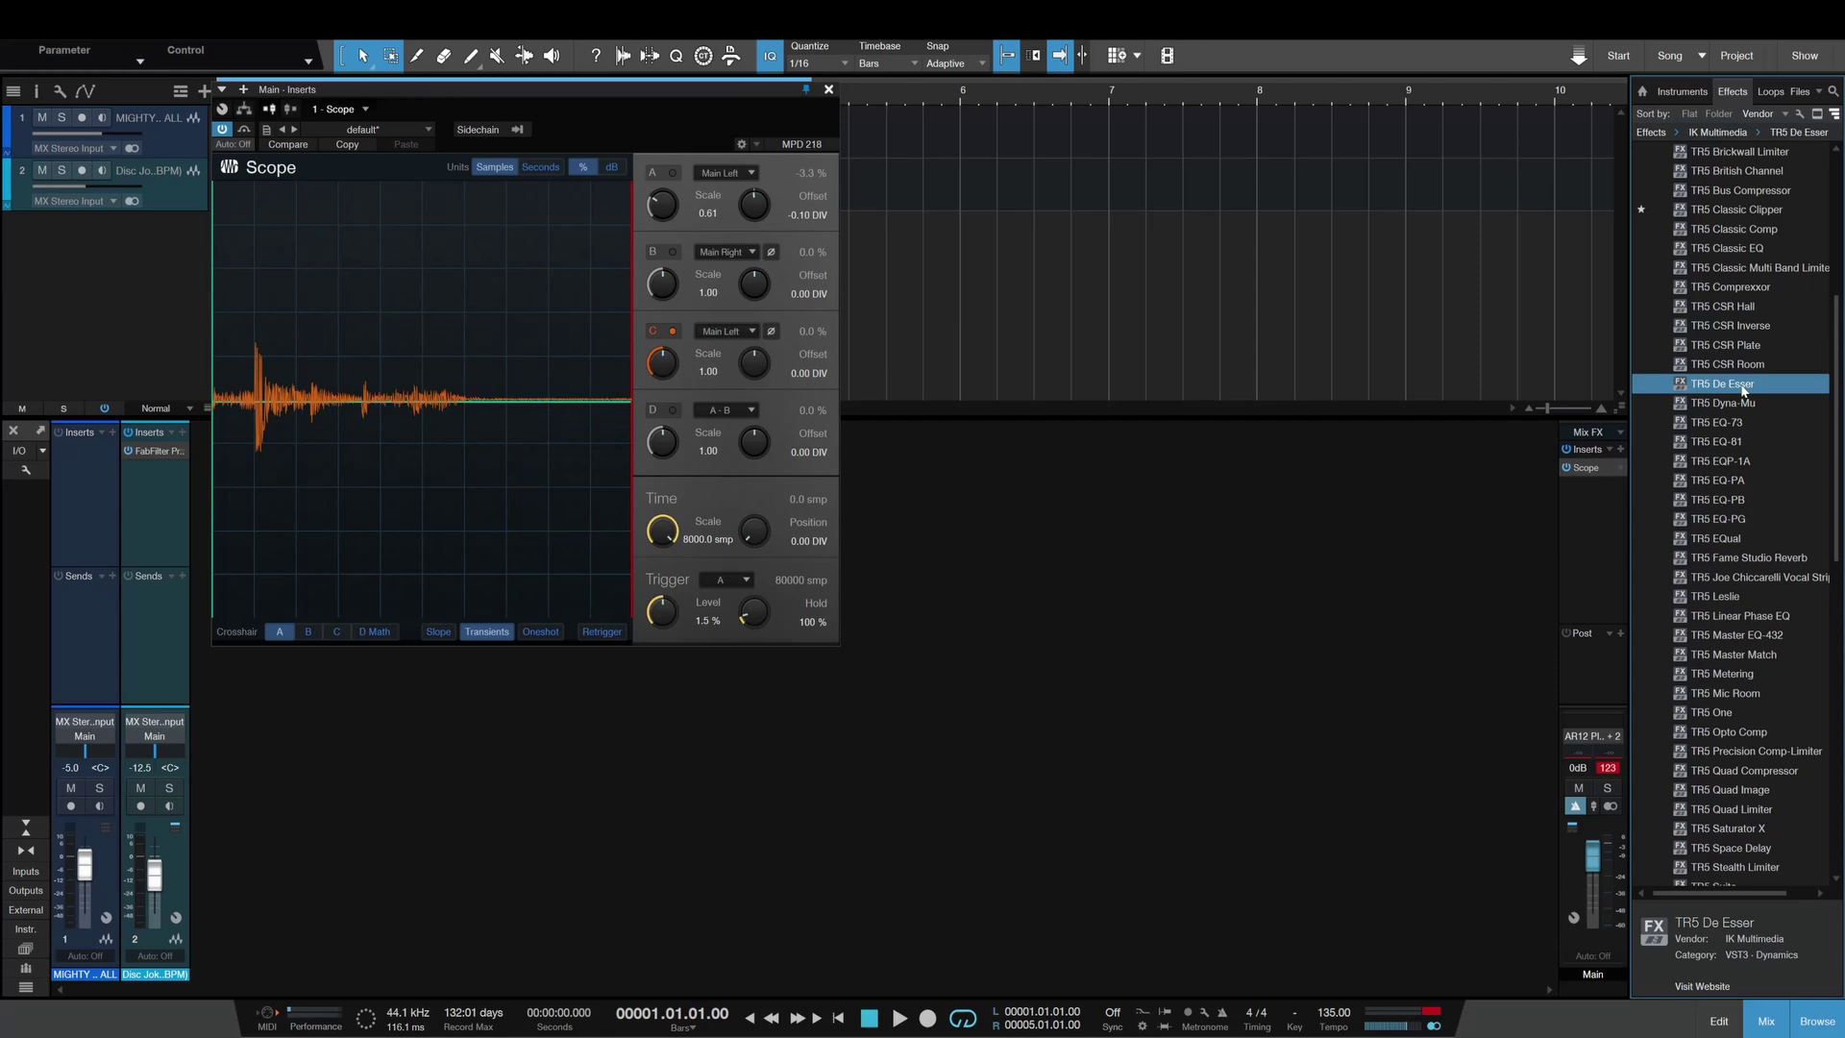
{"action": "left_click_drag", "start_coordinate": [1744, 390], "coordinate": [1605, 468]}
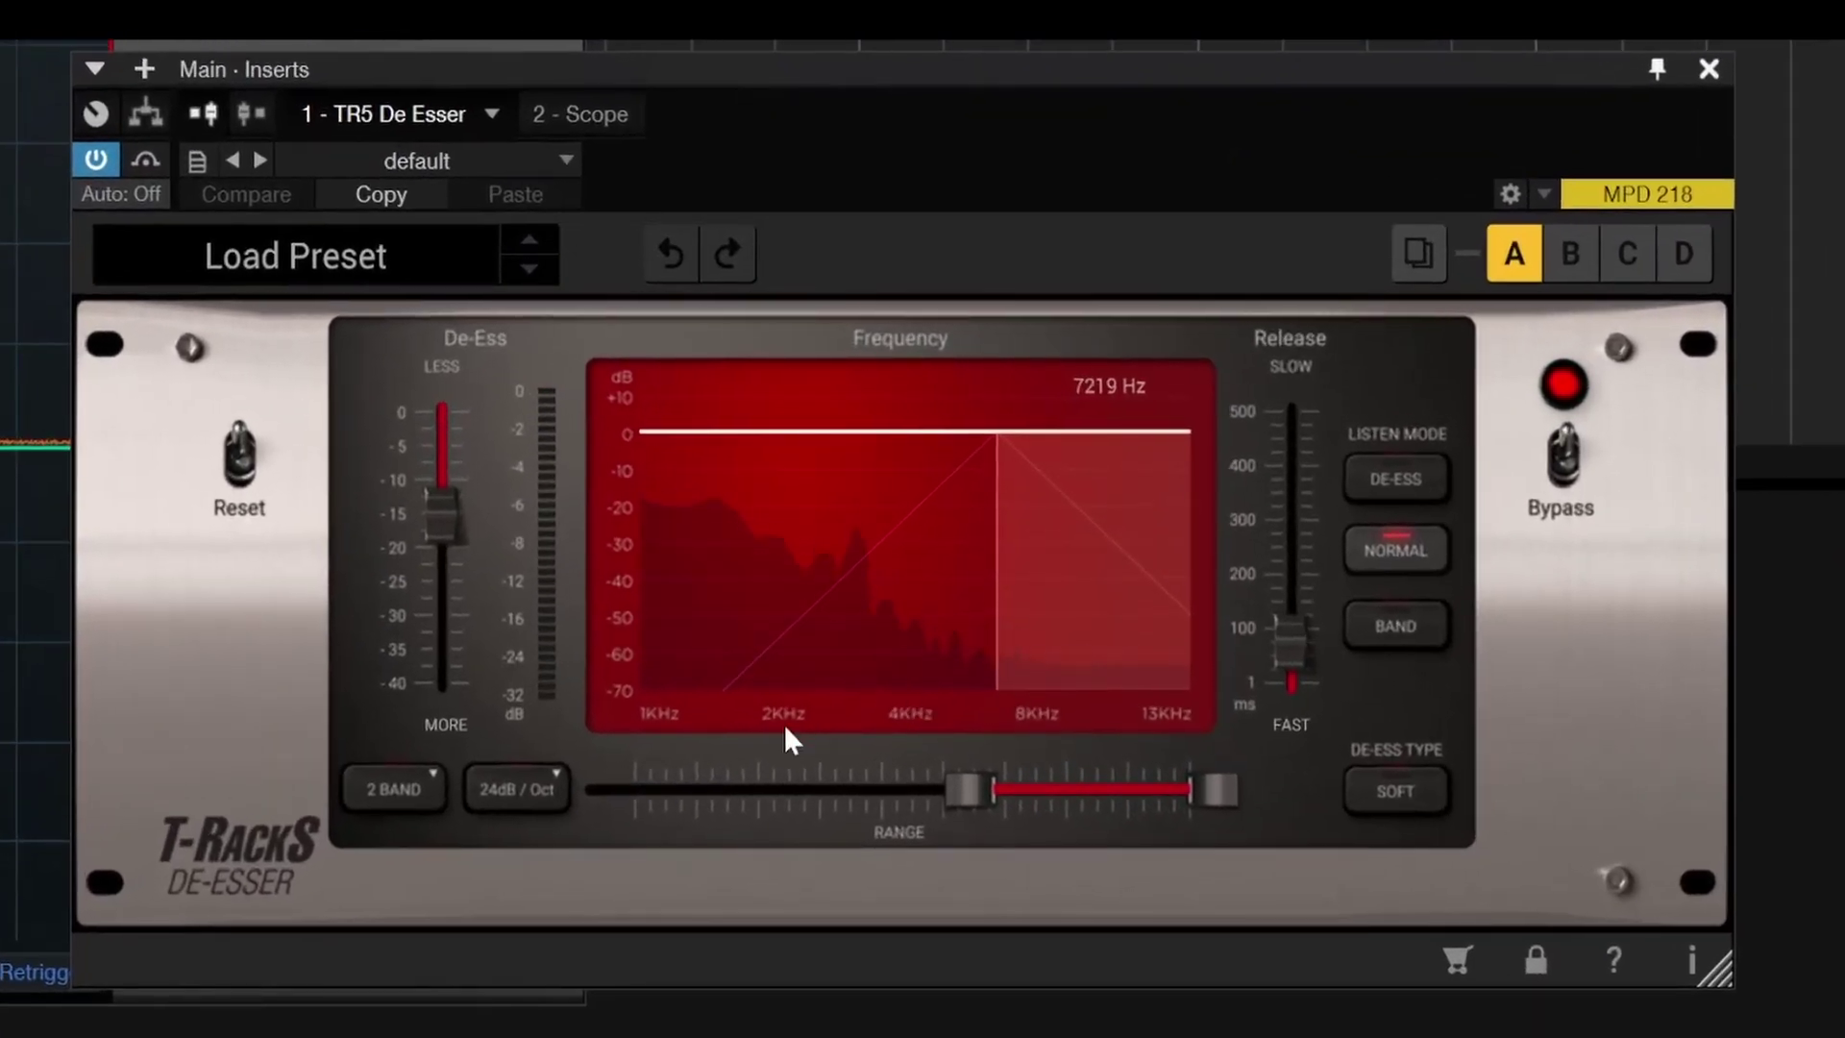
- Lower the De-Esser's crossover frequency to 4240 Hz and set the De-Ess amount to -40 dB
{"action": "left_click_drag", "start_coordinate": [949, 784], "coordinate": [851, 802]}
{"action": "mouse_move", "coordinate": [434, 476]}
{"action": "left_click_drag", "start_coordinate": [442, 492], "coordinate": [453, 682]}
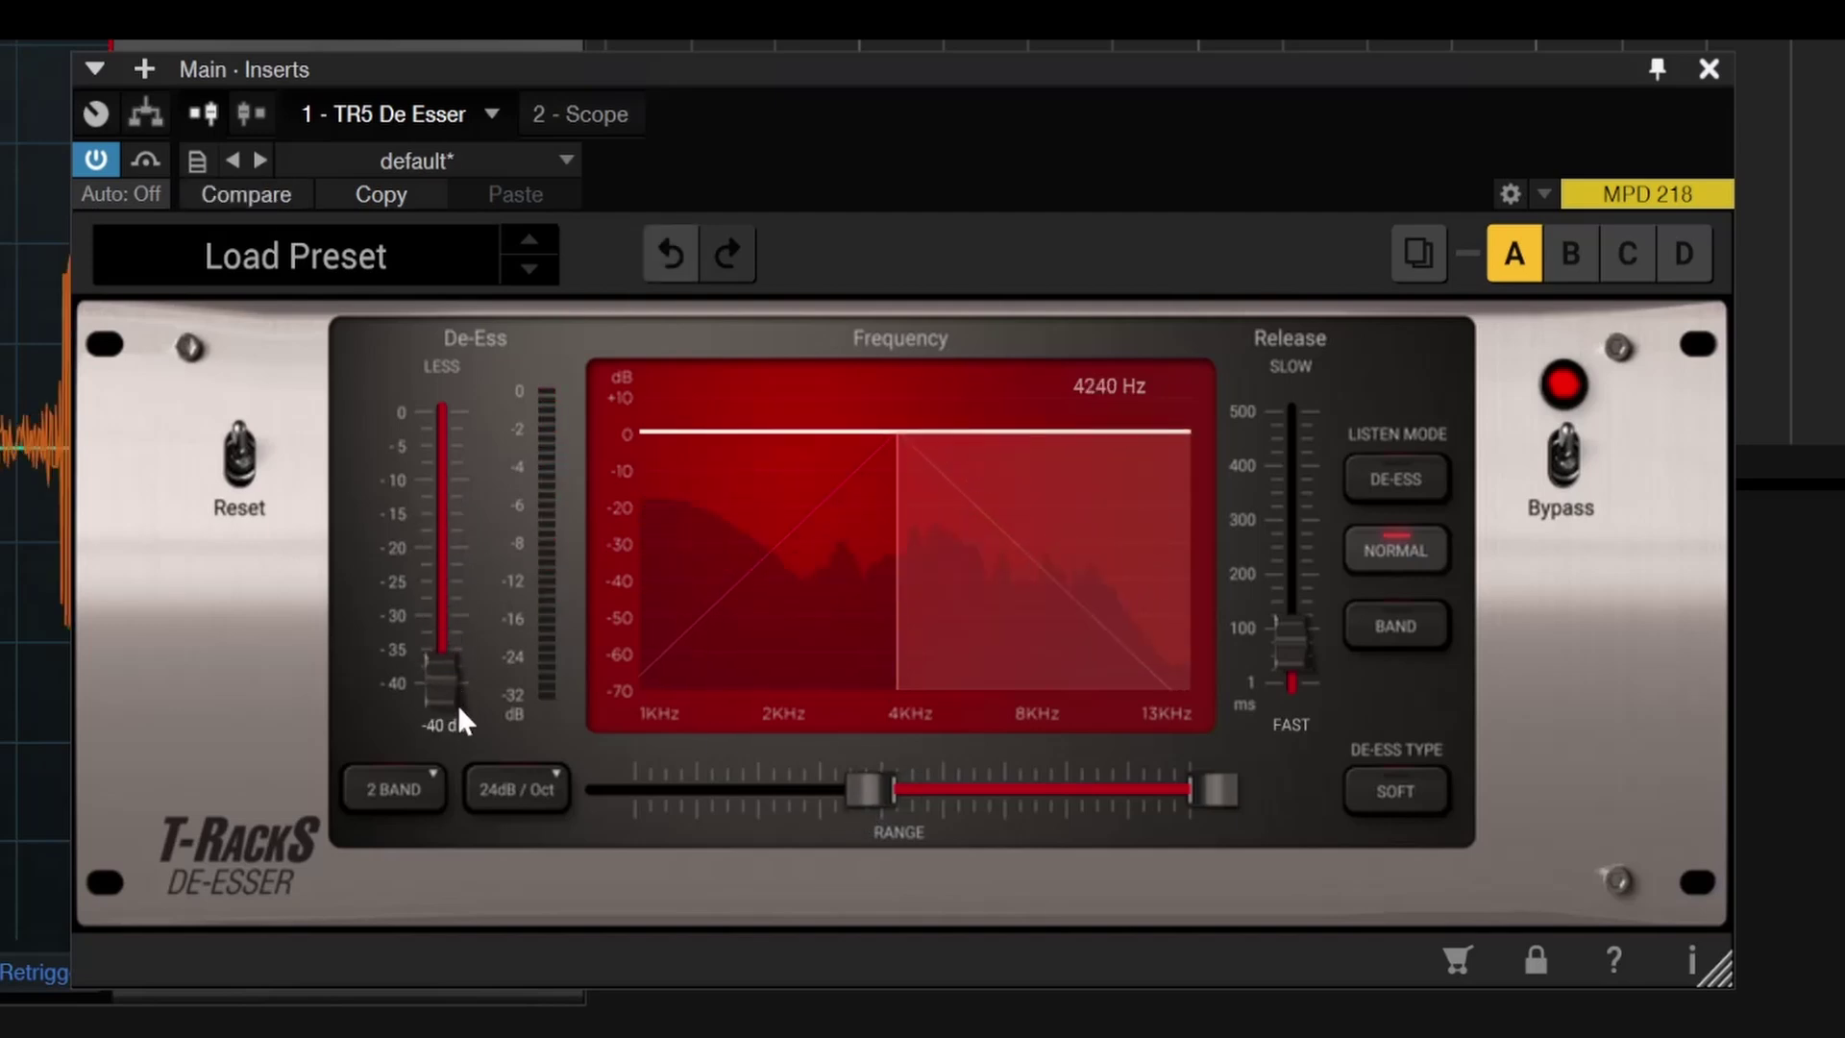
- Audition the De-Ess and Band listen modes, return to Normal, and toggle the Soft de-ess type on and off
{"action": "left_click", "coordinate": [1398, 483]}
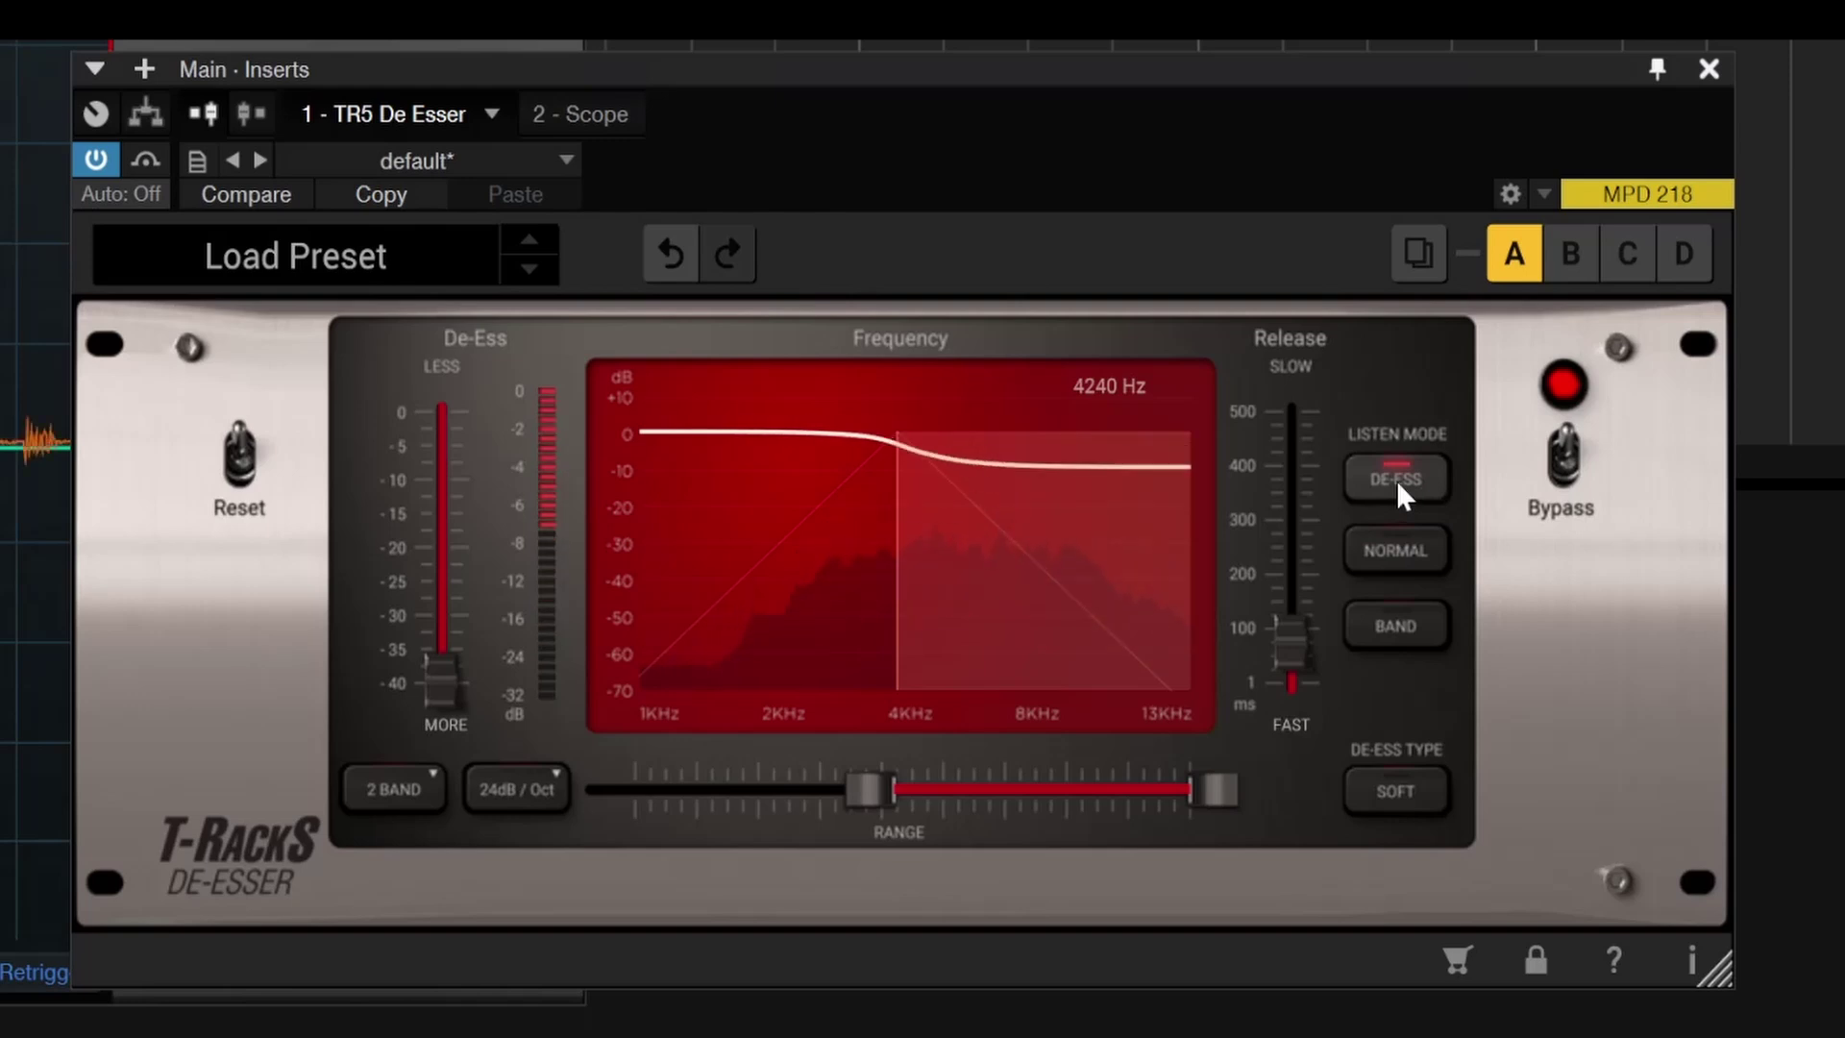
{"action": "left_click", "coordinate": [1398, 558]}
{"action": "left_click", "coordinate": [1389, 617]}
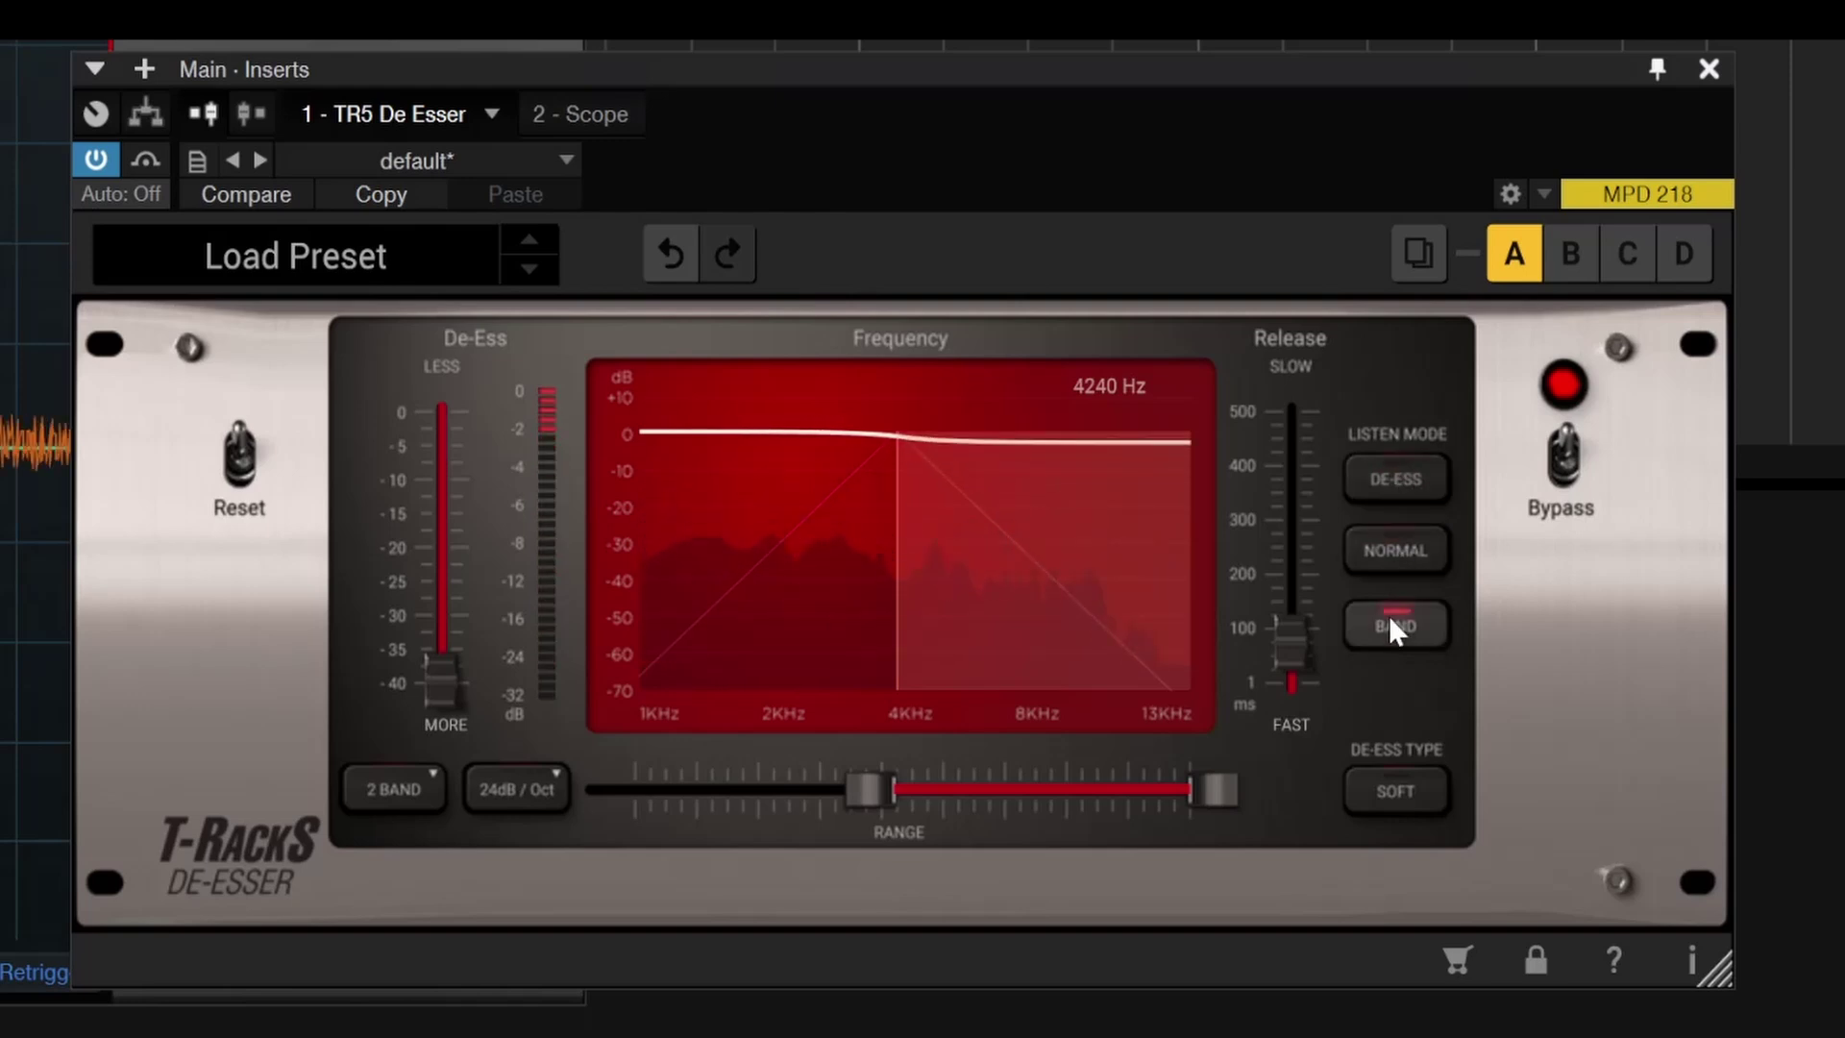
{"action": "left_click", "coordinate": [1394, 546]}
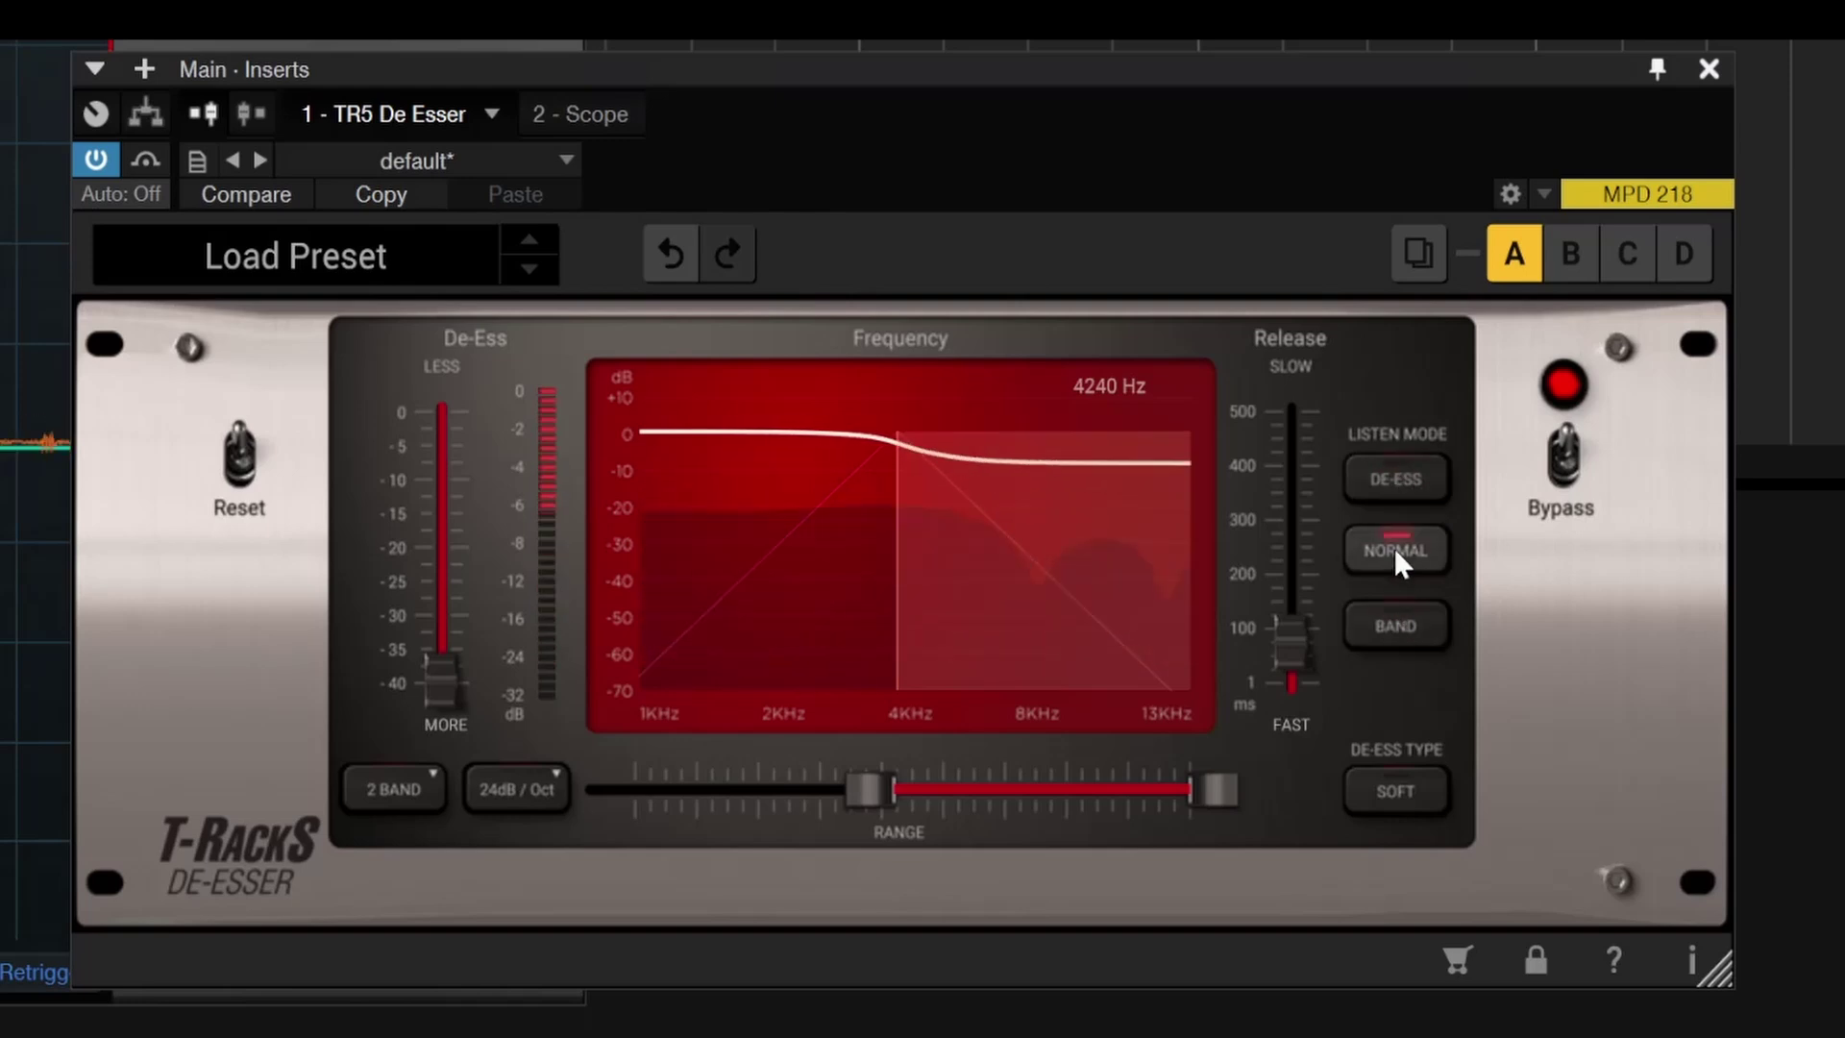
{"action": "left_click", "coordinate": [1388, 788]}
{"action": "left_click", "coordinate": [1388, 788]}
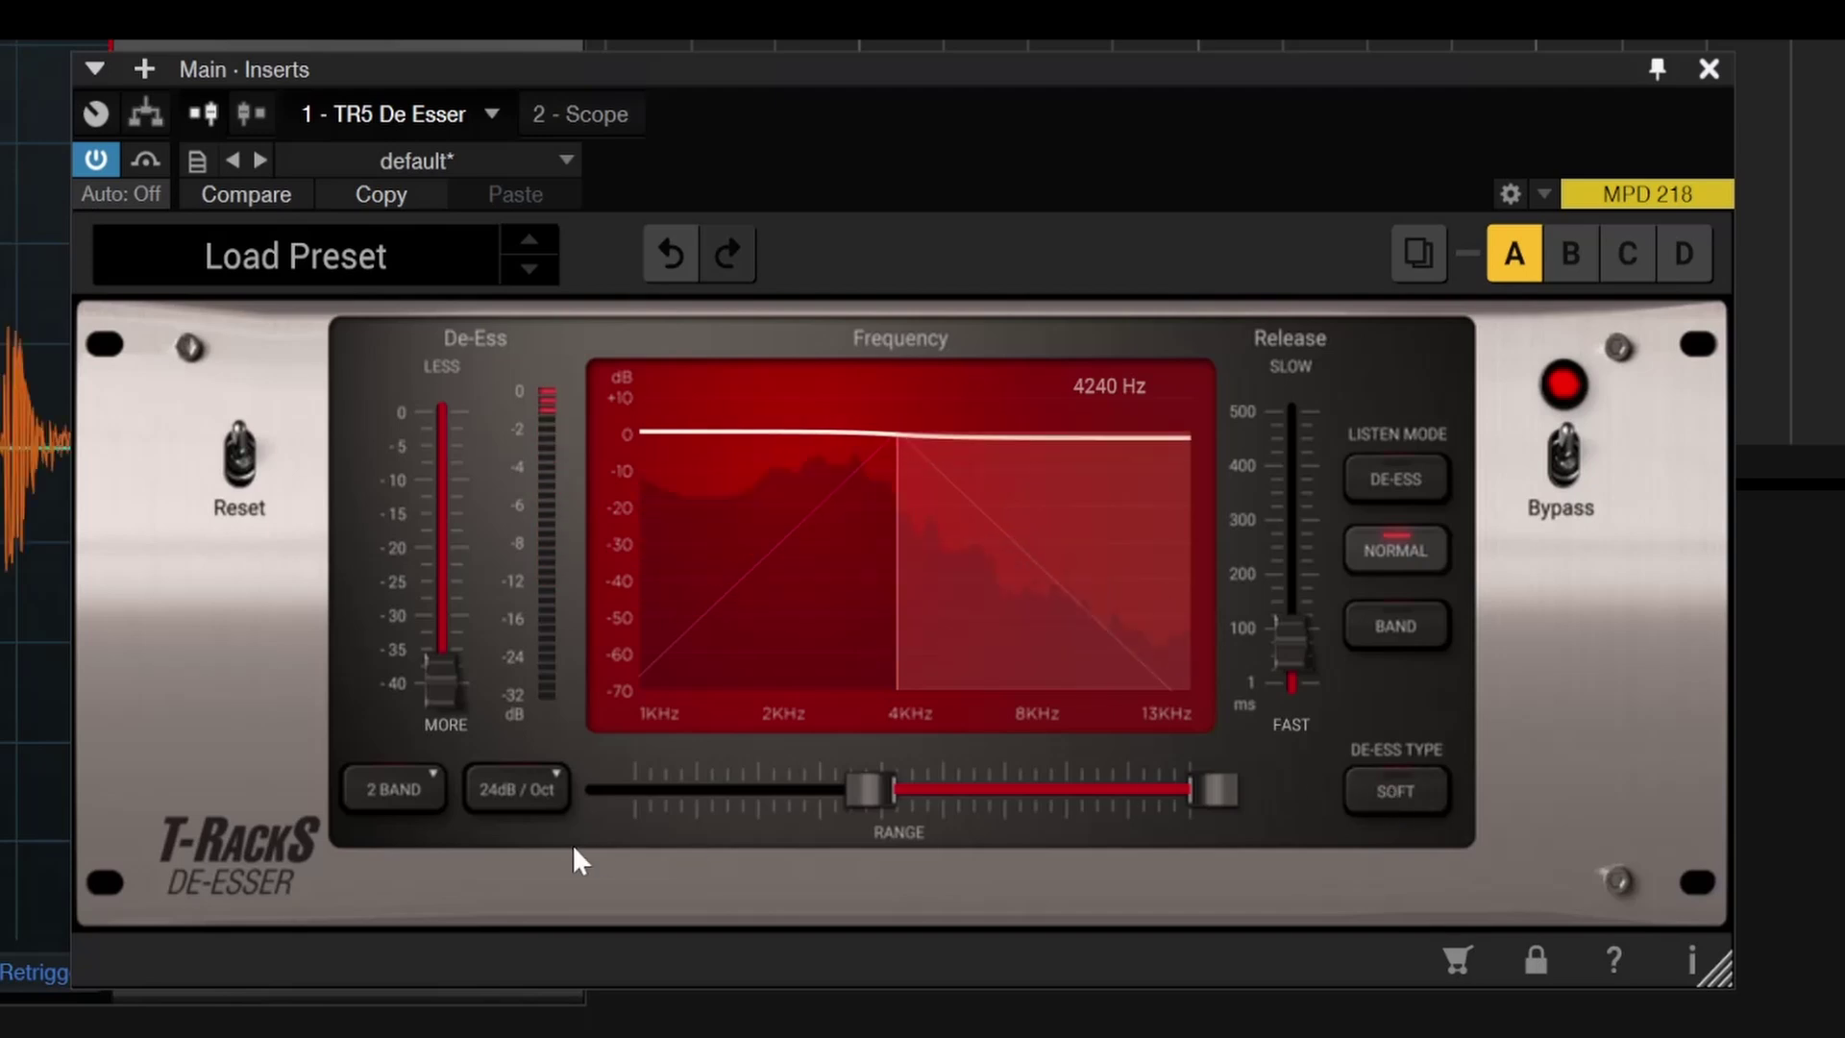
- Set the De-Esser's filter slope to 6dB/Oct and sweep the crossover frequency down to 2608 Hz and up to 7296 Hz
{"action": "left_click", "coordinate": [522, 786]}
{"action": "left_click", "coordinate": [539, 860]}
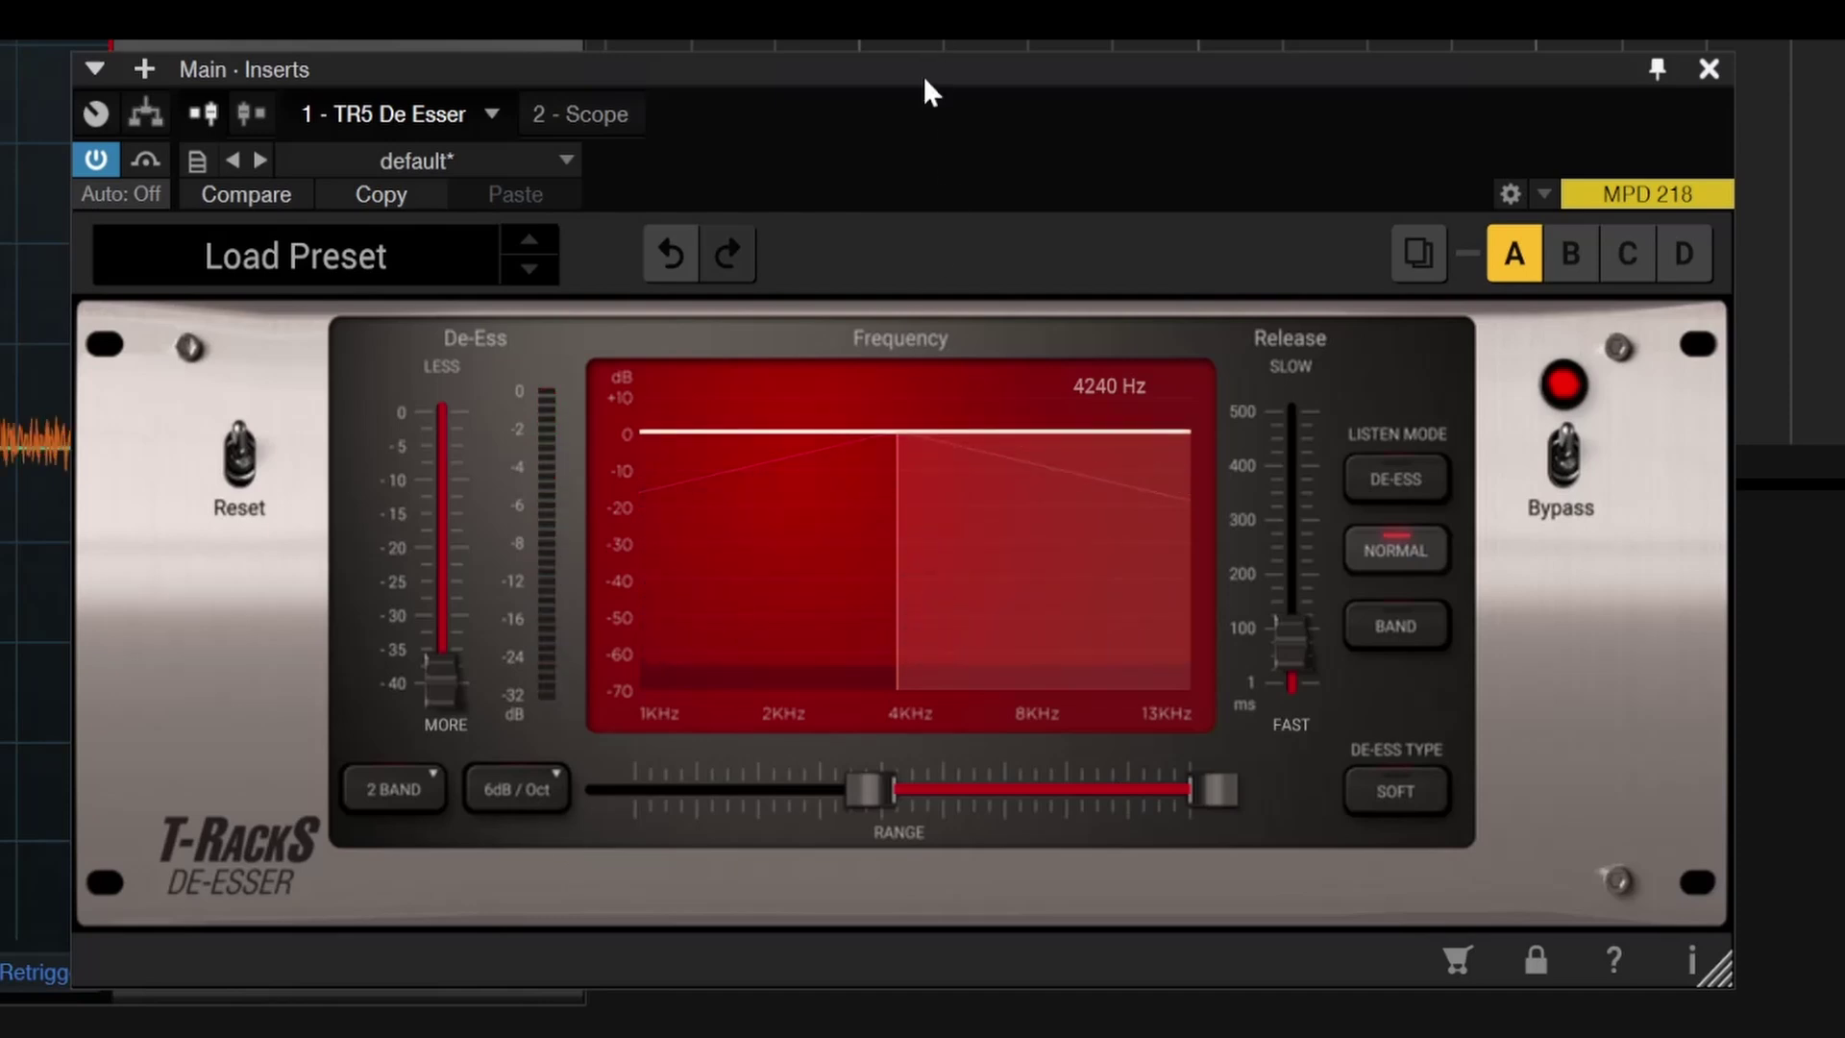
{"action": "left_click_drag", "start_coordinate": [860, 803], "coordinate": [786, 777]}
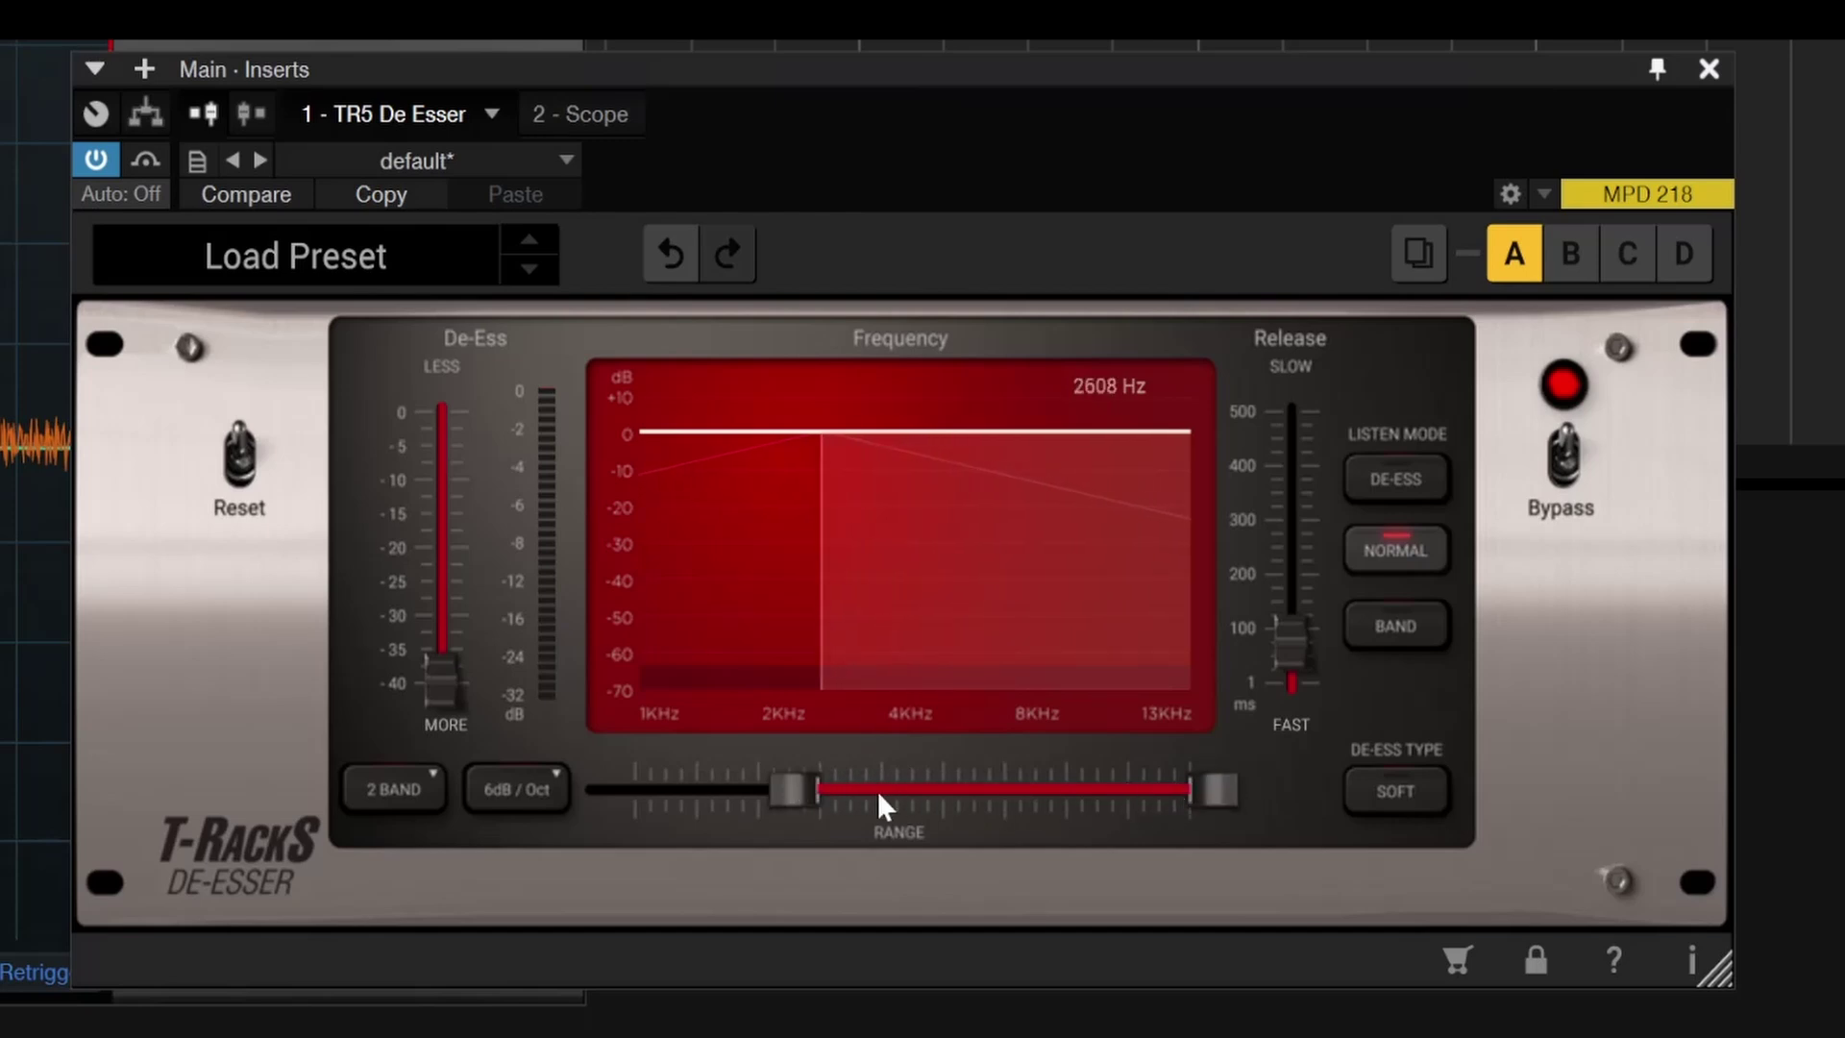
{"action": "left_click_drag", "start_coordinate": [814, 794], "coordinate": [991, 788]}
- Shorten the De-Esser's release slightly and set the De-Ess amount to -33.6 dB
{"action": "mouse_move", "coordinate": [439, 654]}
{"action": "left_click_drag", "start_coordinate": [446, 623], "coordinate": [446, 551]}
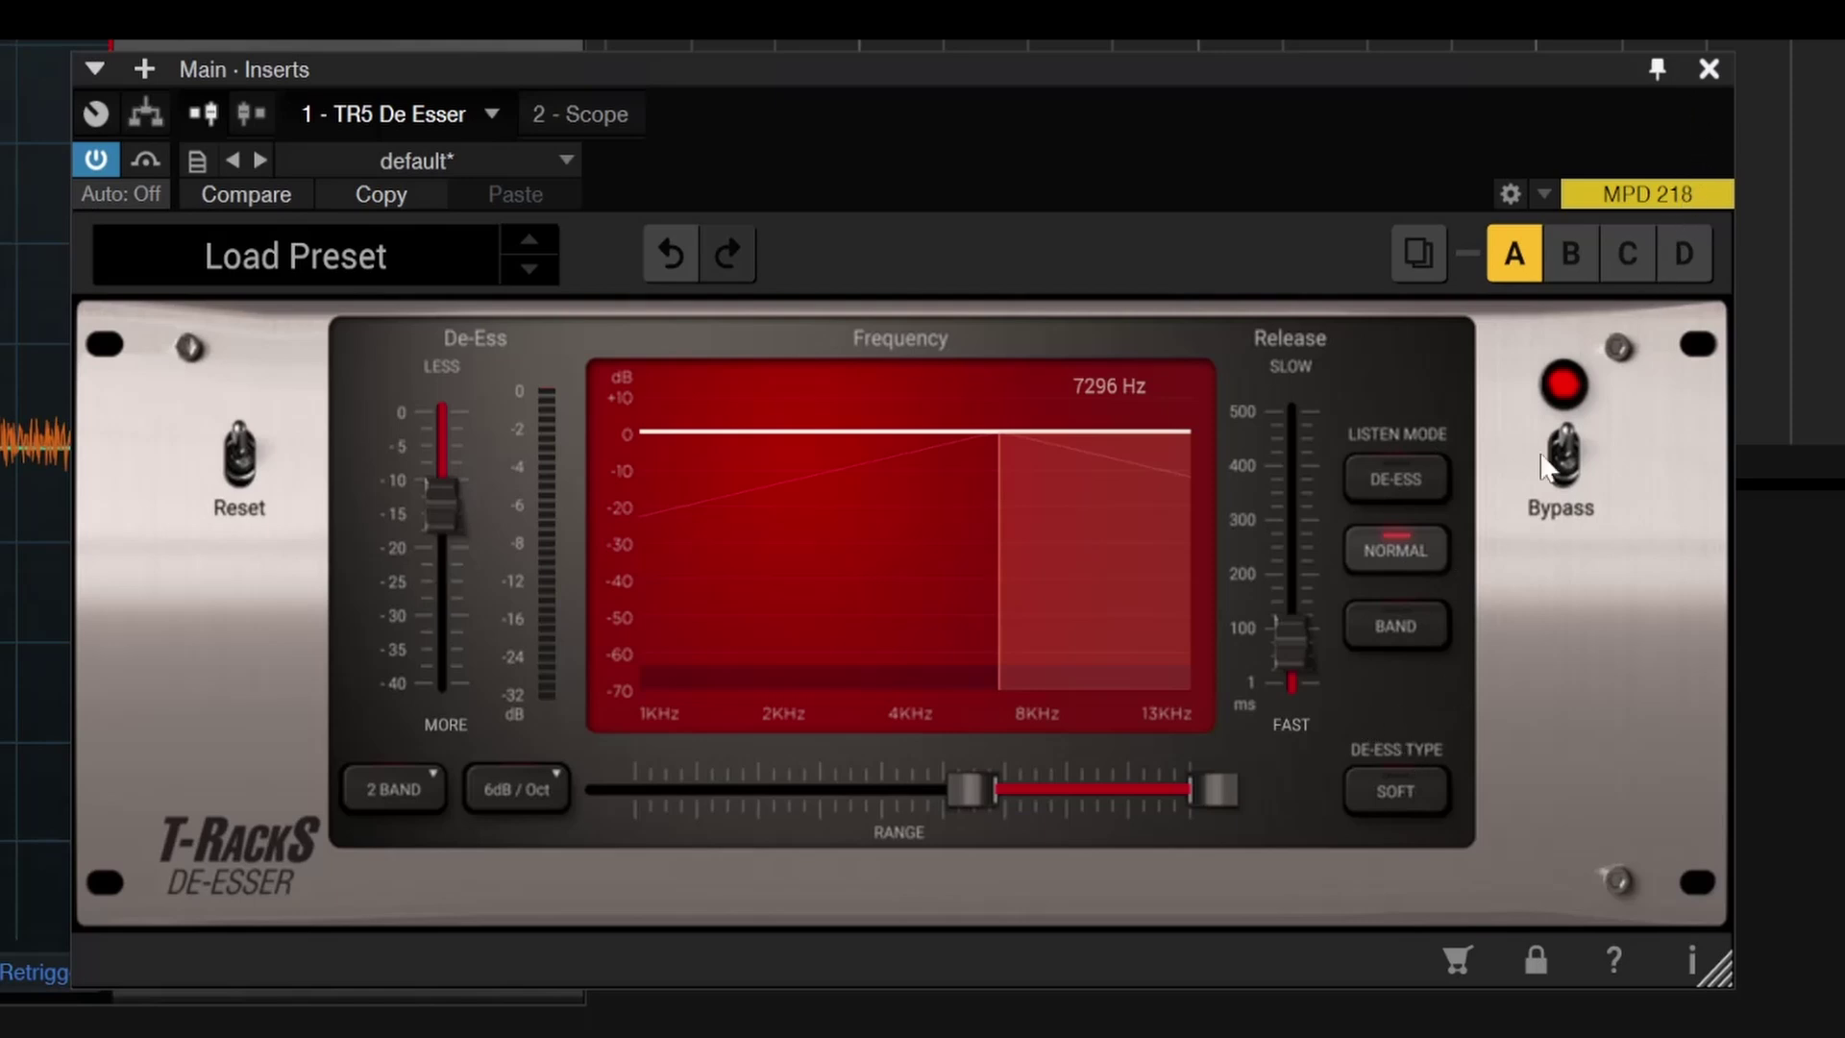
{"action": "mouse_move", "coordinate": [1296, 637]}
{"action": "left_mouse_down"}
{"action": "mouse_move", "coordinate": [1300, 413]}
{"action": "mouse_move", "coordinate": [1297, 663]}
{"action": "left_mouse_up"}
{"action": "mouse_move", "coordinate": [444, 524]}
{"action": "left_click_drag", "start_coordinate": [444, 524], "coordinate": [439, 642]}
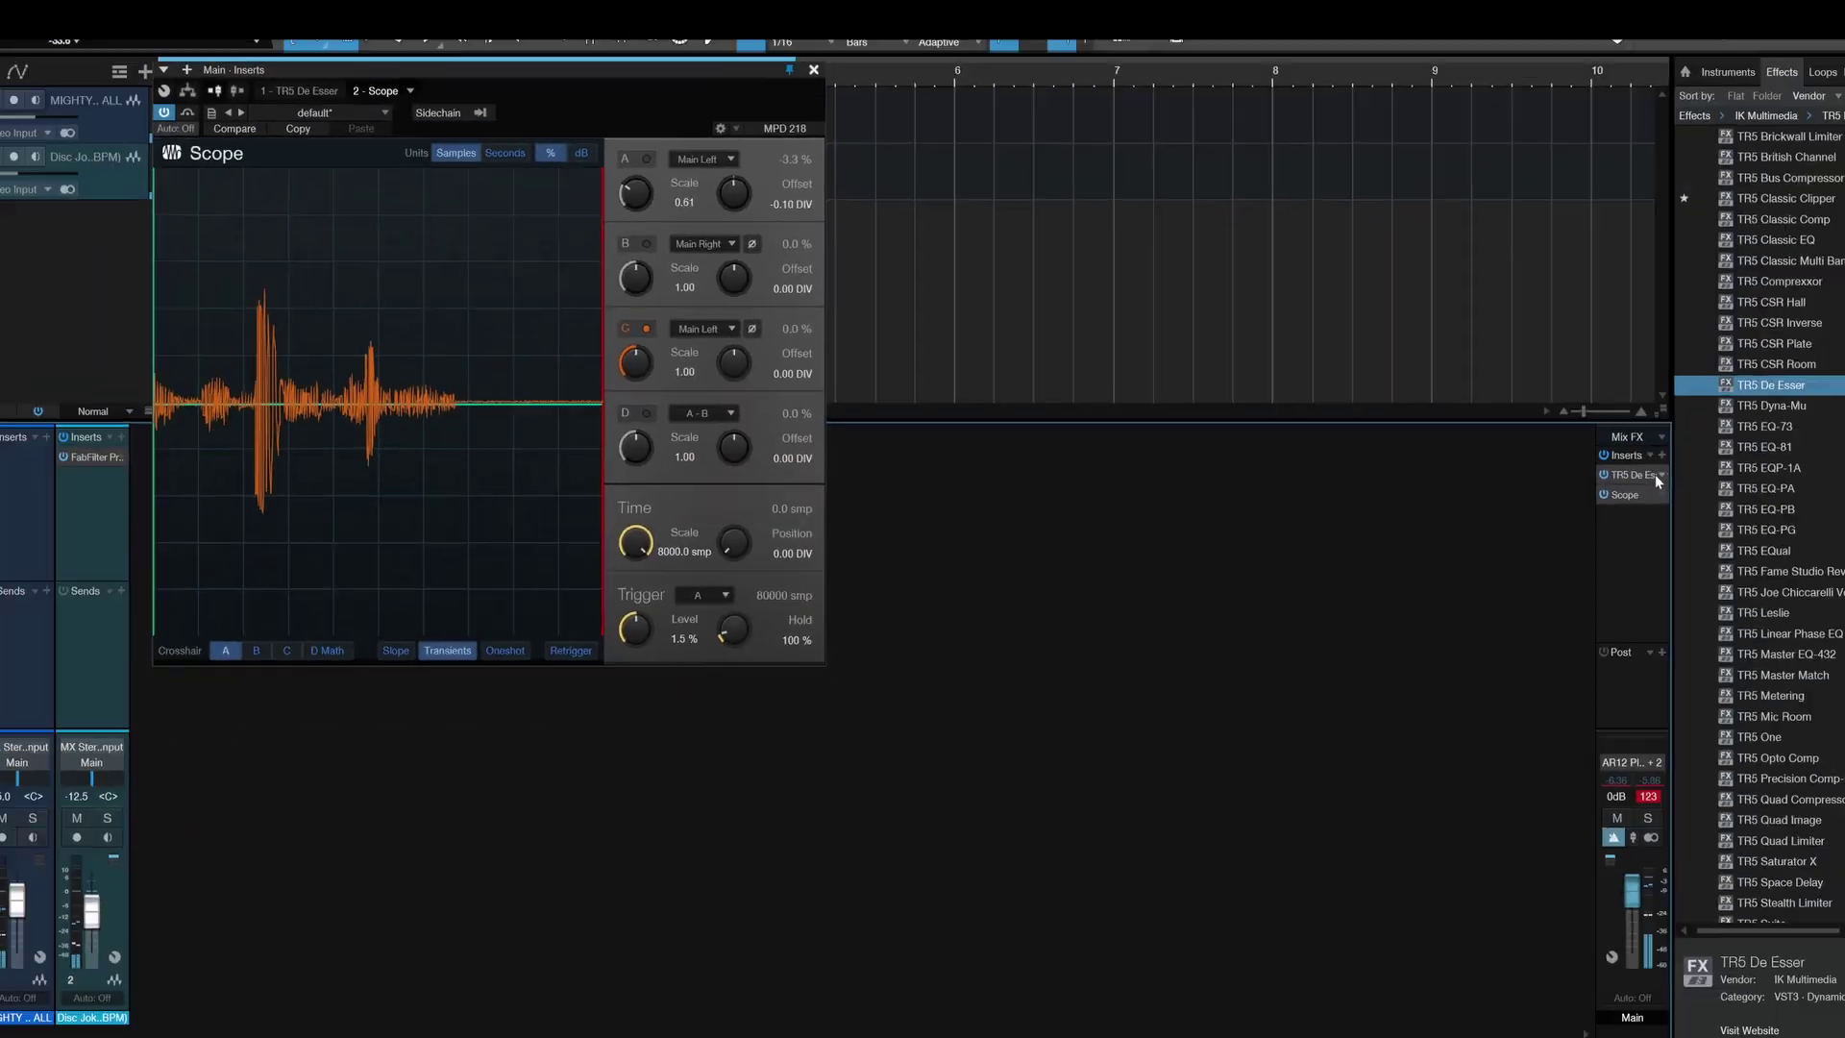
- Replace TR5 De Esser on the Main channel with TR5 EQ-73 before the Scope insert, and reposition its window
{"action": "right_click", "coordinate": [1655, 475]}
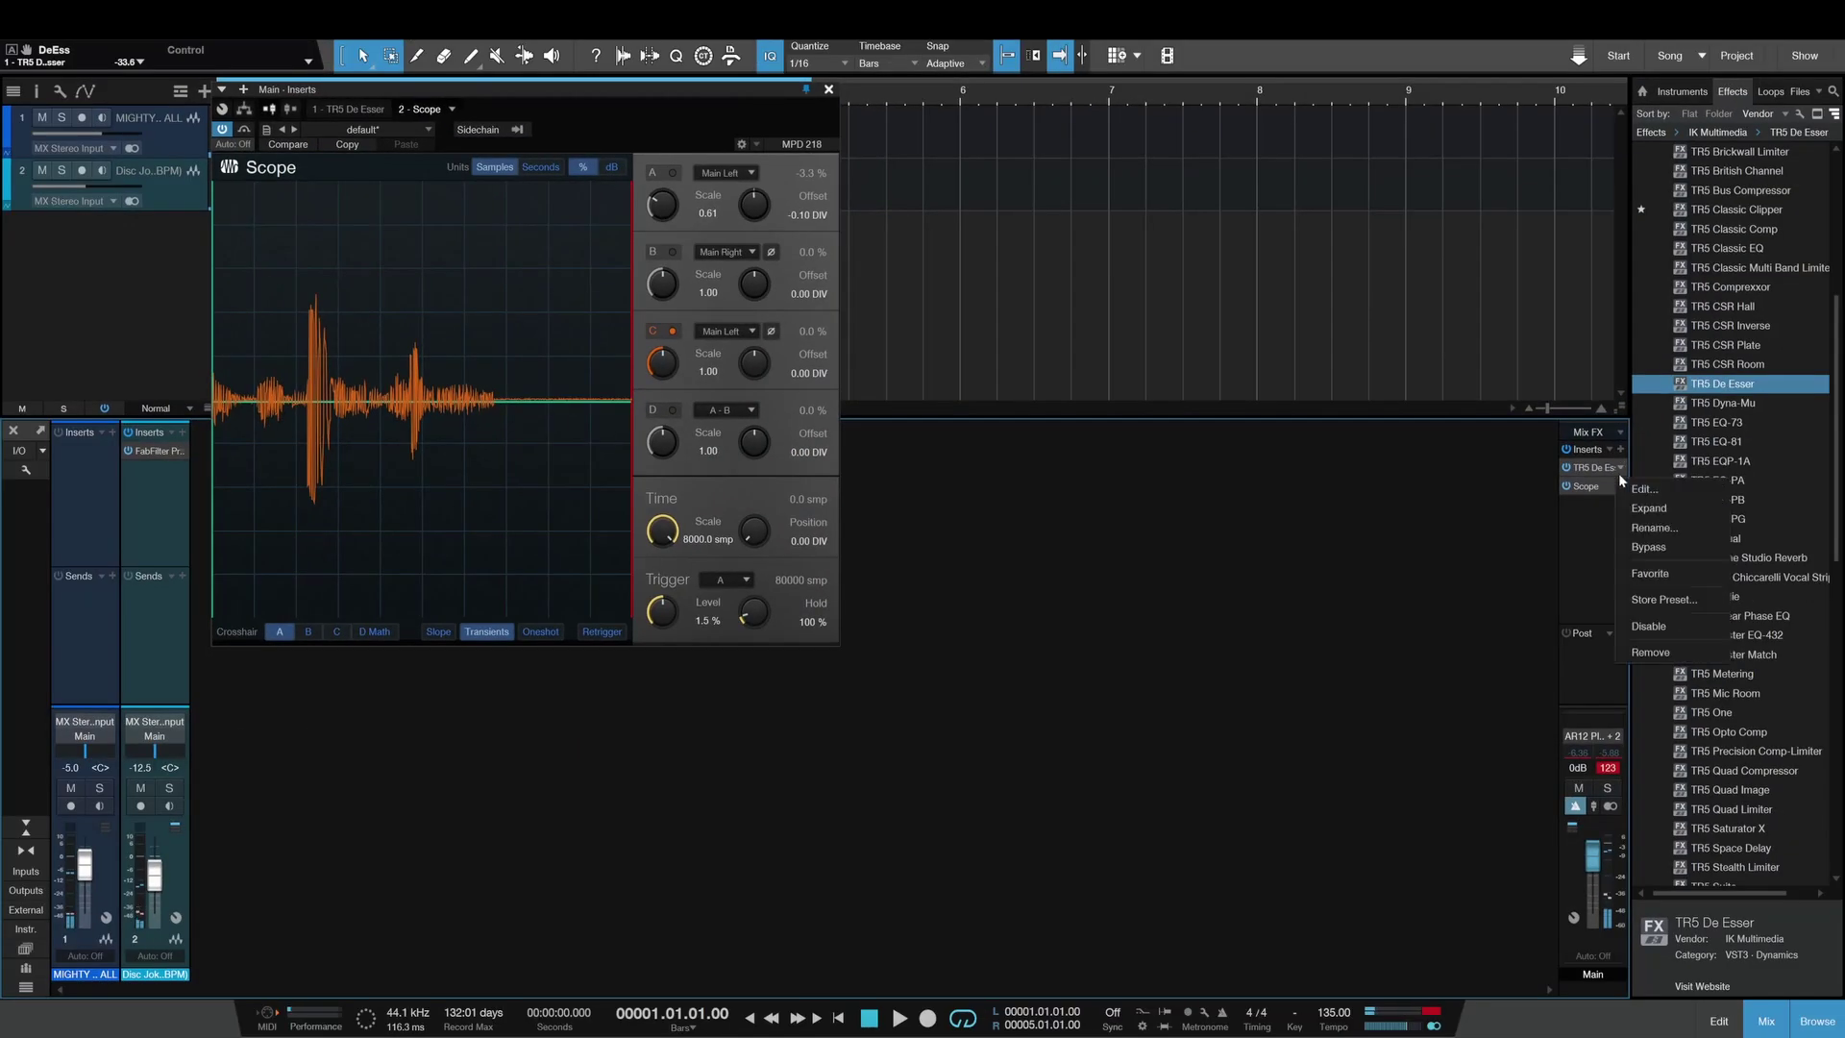
{"action": "left_click", "coordinate": [1703, 659]}
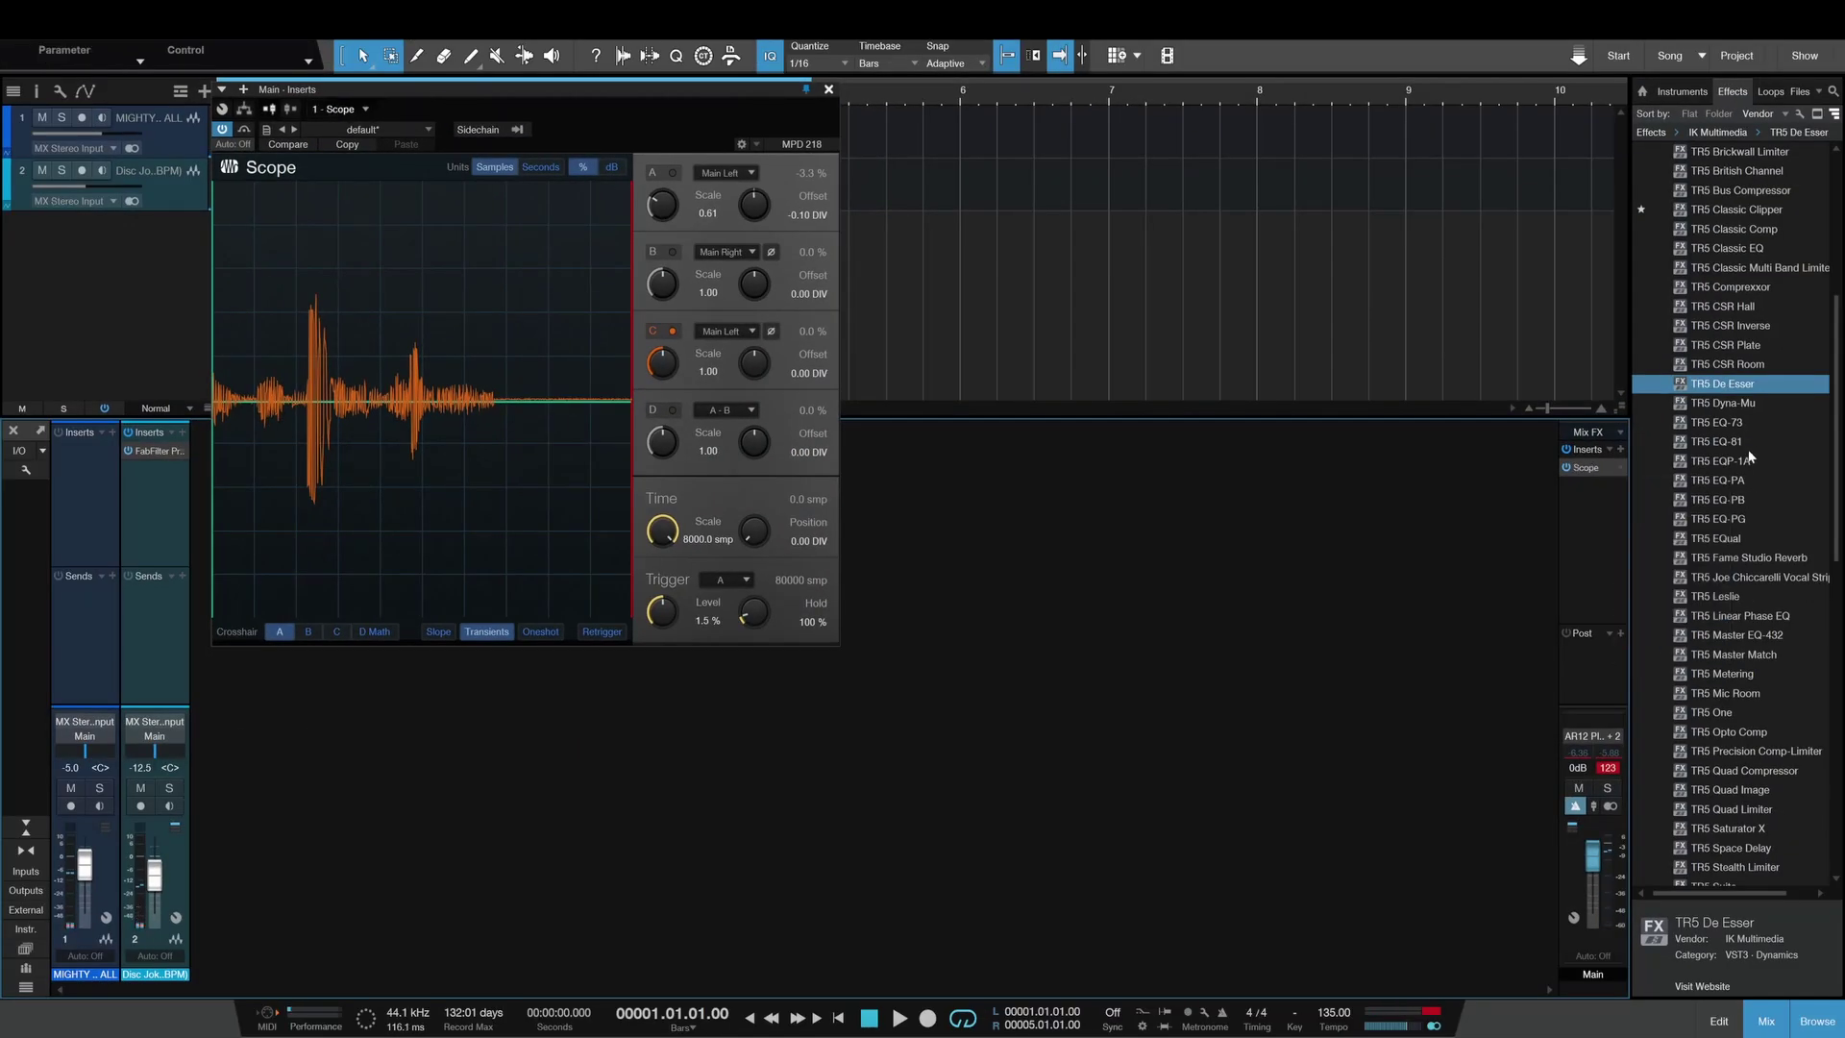
{"action": "scroll", "coordinate": [1749, 452], "scroll_direction": "down", "scroll_amount": 3}
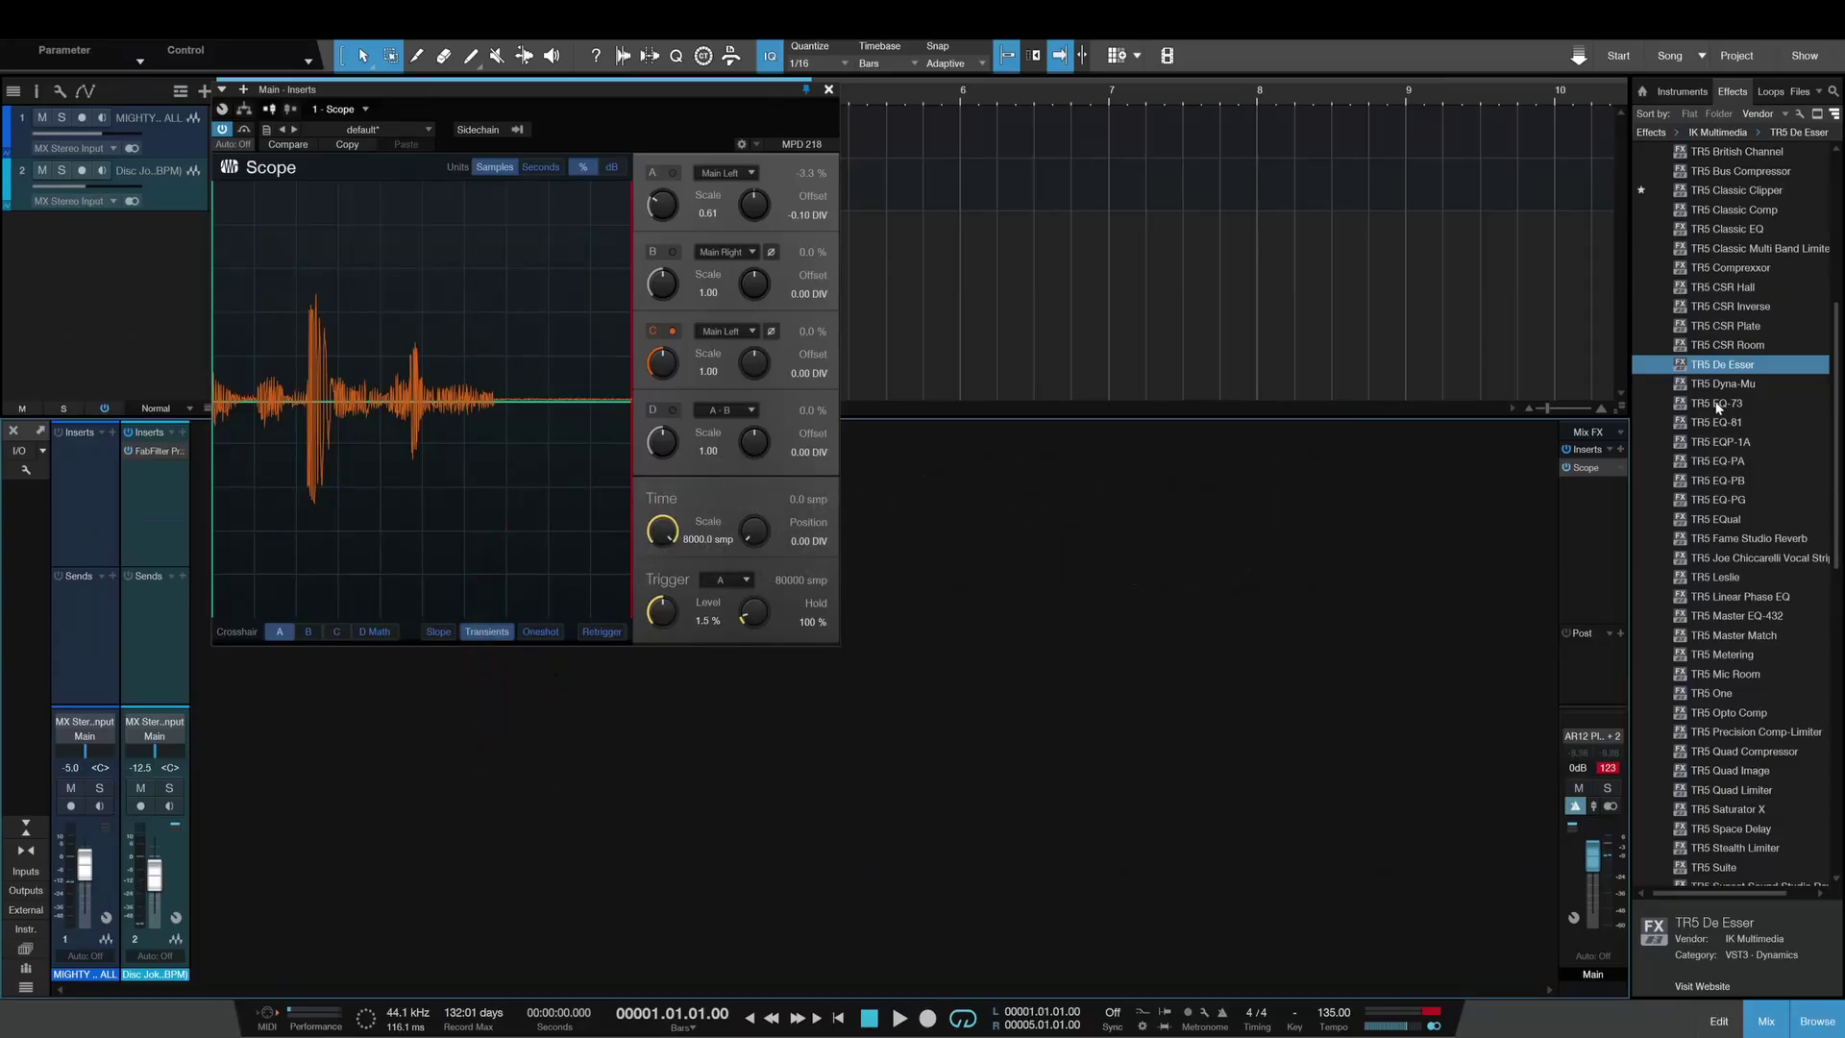
{"action": "left_click_drag", "start_coordinate": [1717, 407], "coordinate": [1600, 470]}
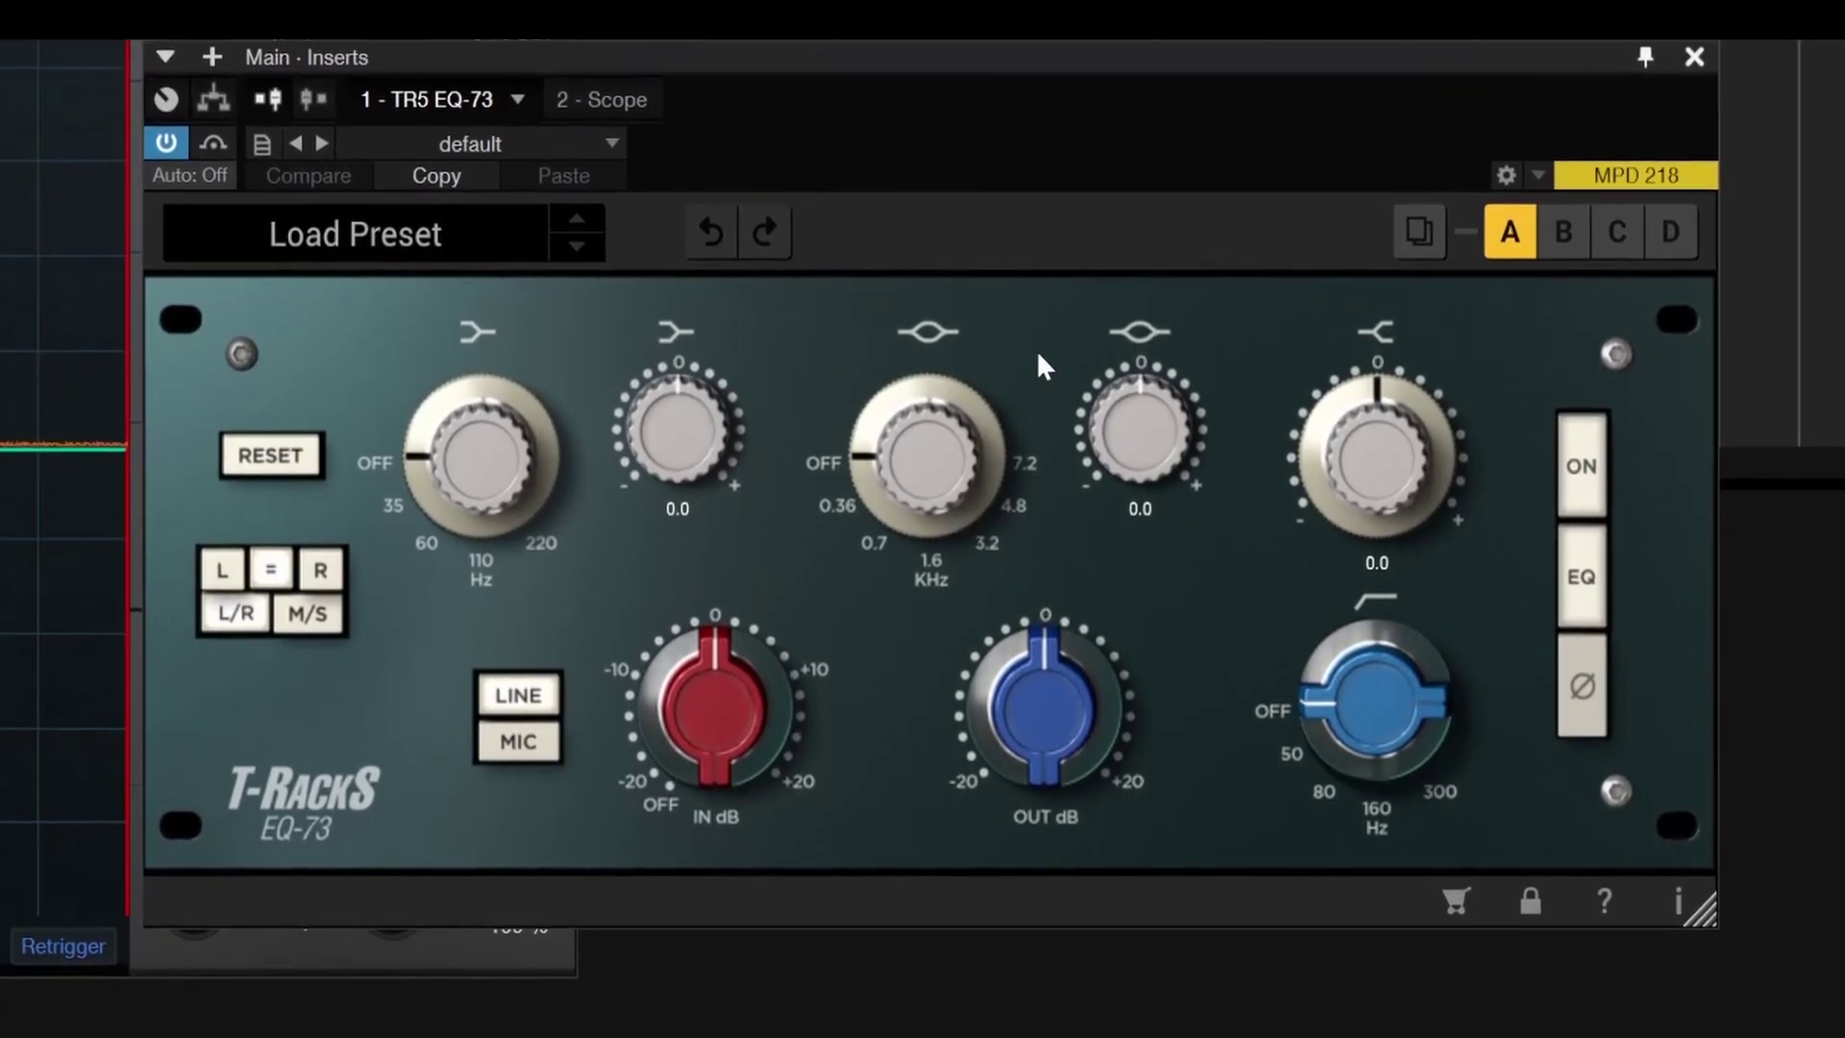
{"action": "left_click_drag", "start_coordinate": [986, 44], "coordinate": [1007, 88]}
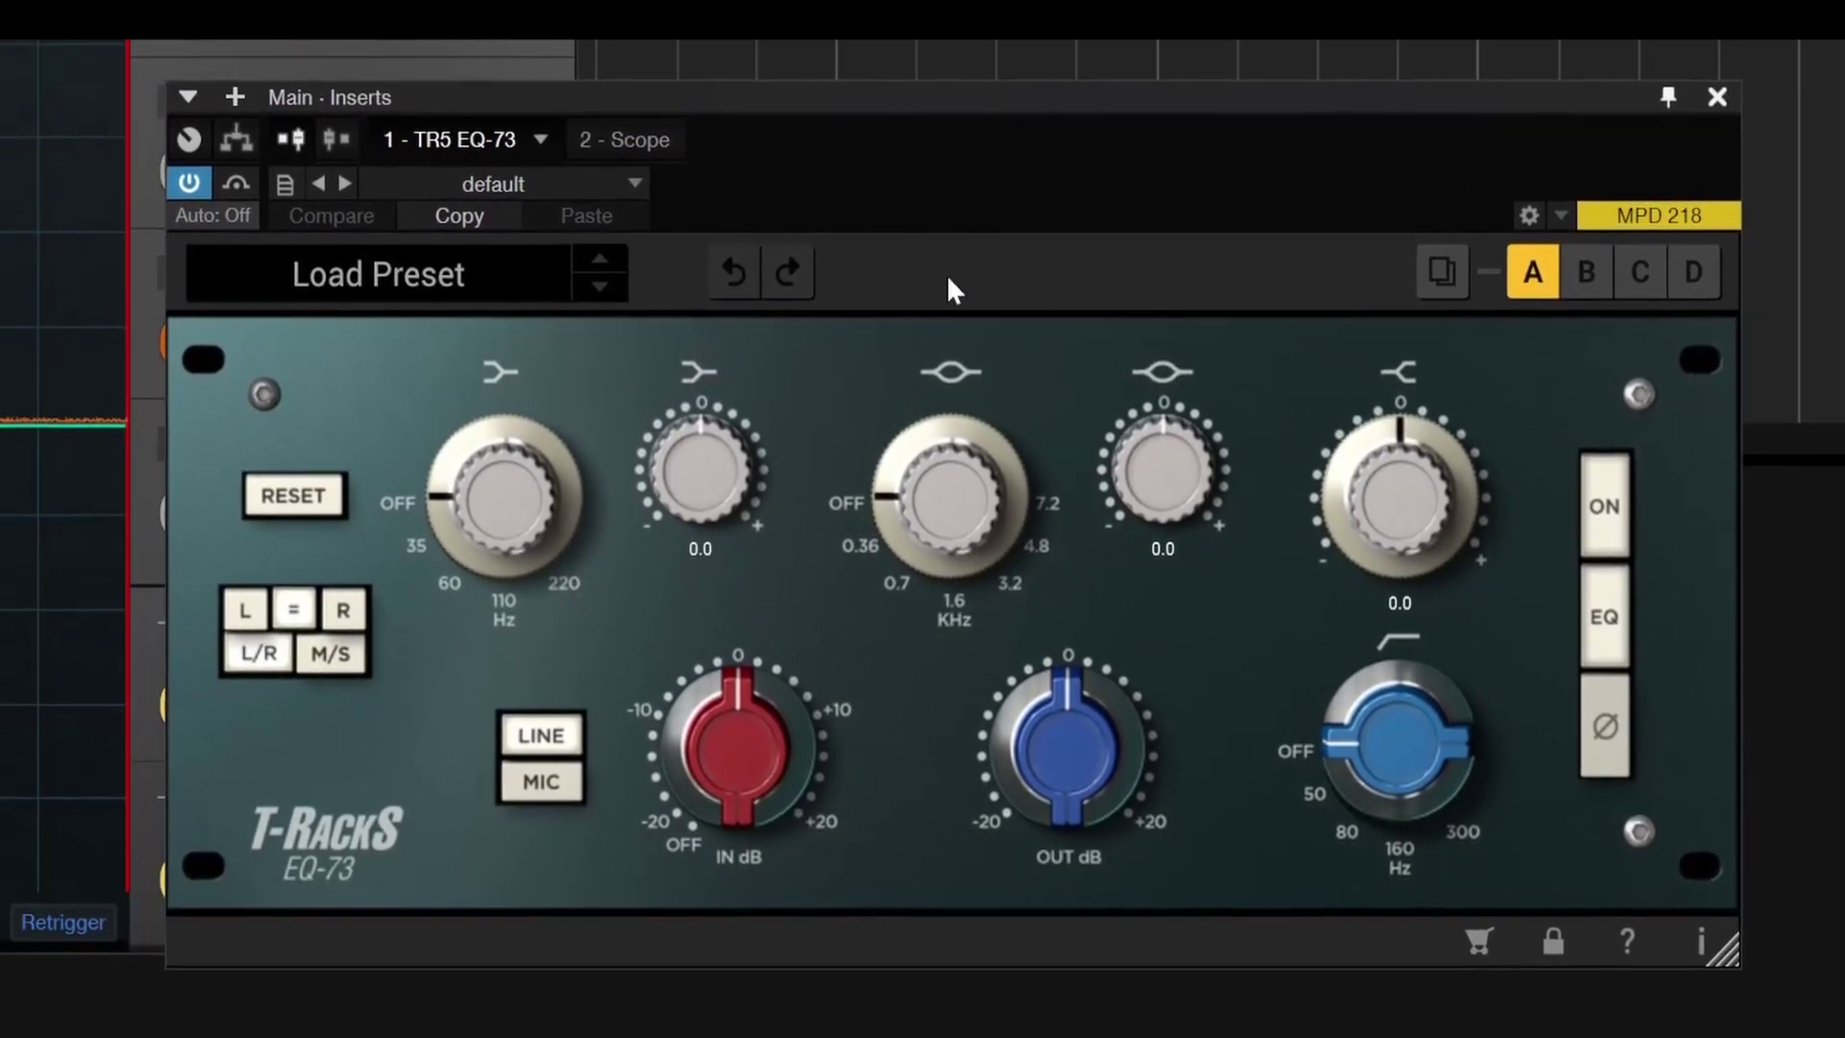
- Try a -16.0 cut on the EQ-73's low band at 220 Hz, and return the band to OFF with its gain at -2.6
{"action": "left_click_drag", "start_coordinate": [510, 444], "coordinate": [516, 536]}
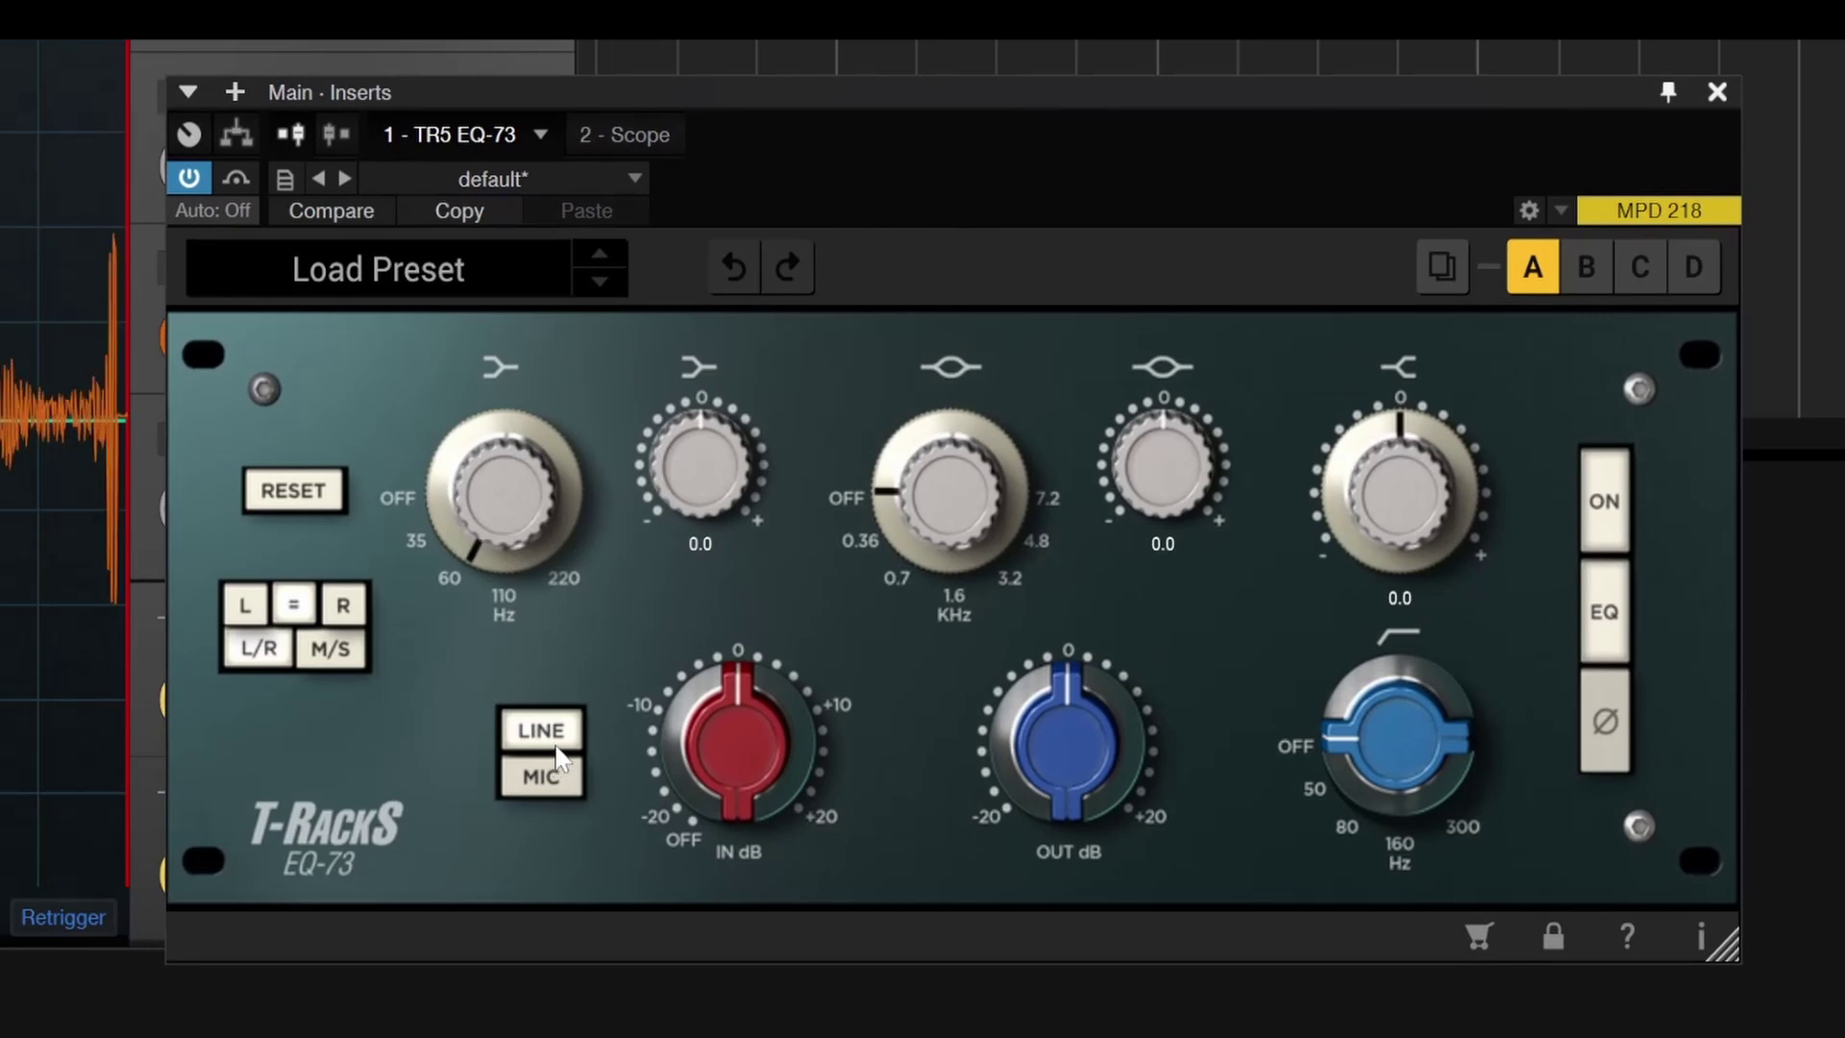
{"action": "left_click_drag", "start_coordinate": [701, 440], "coordinate": [673, 729]}
{"action": "left_click_drag", "start_coordinate": [555, 622], "coordinate": [644, 754]}
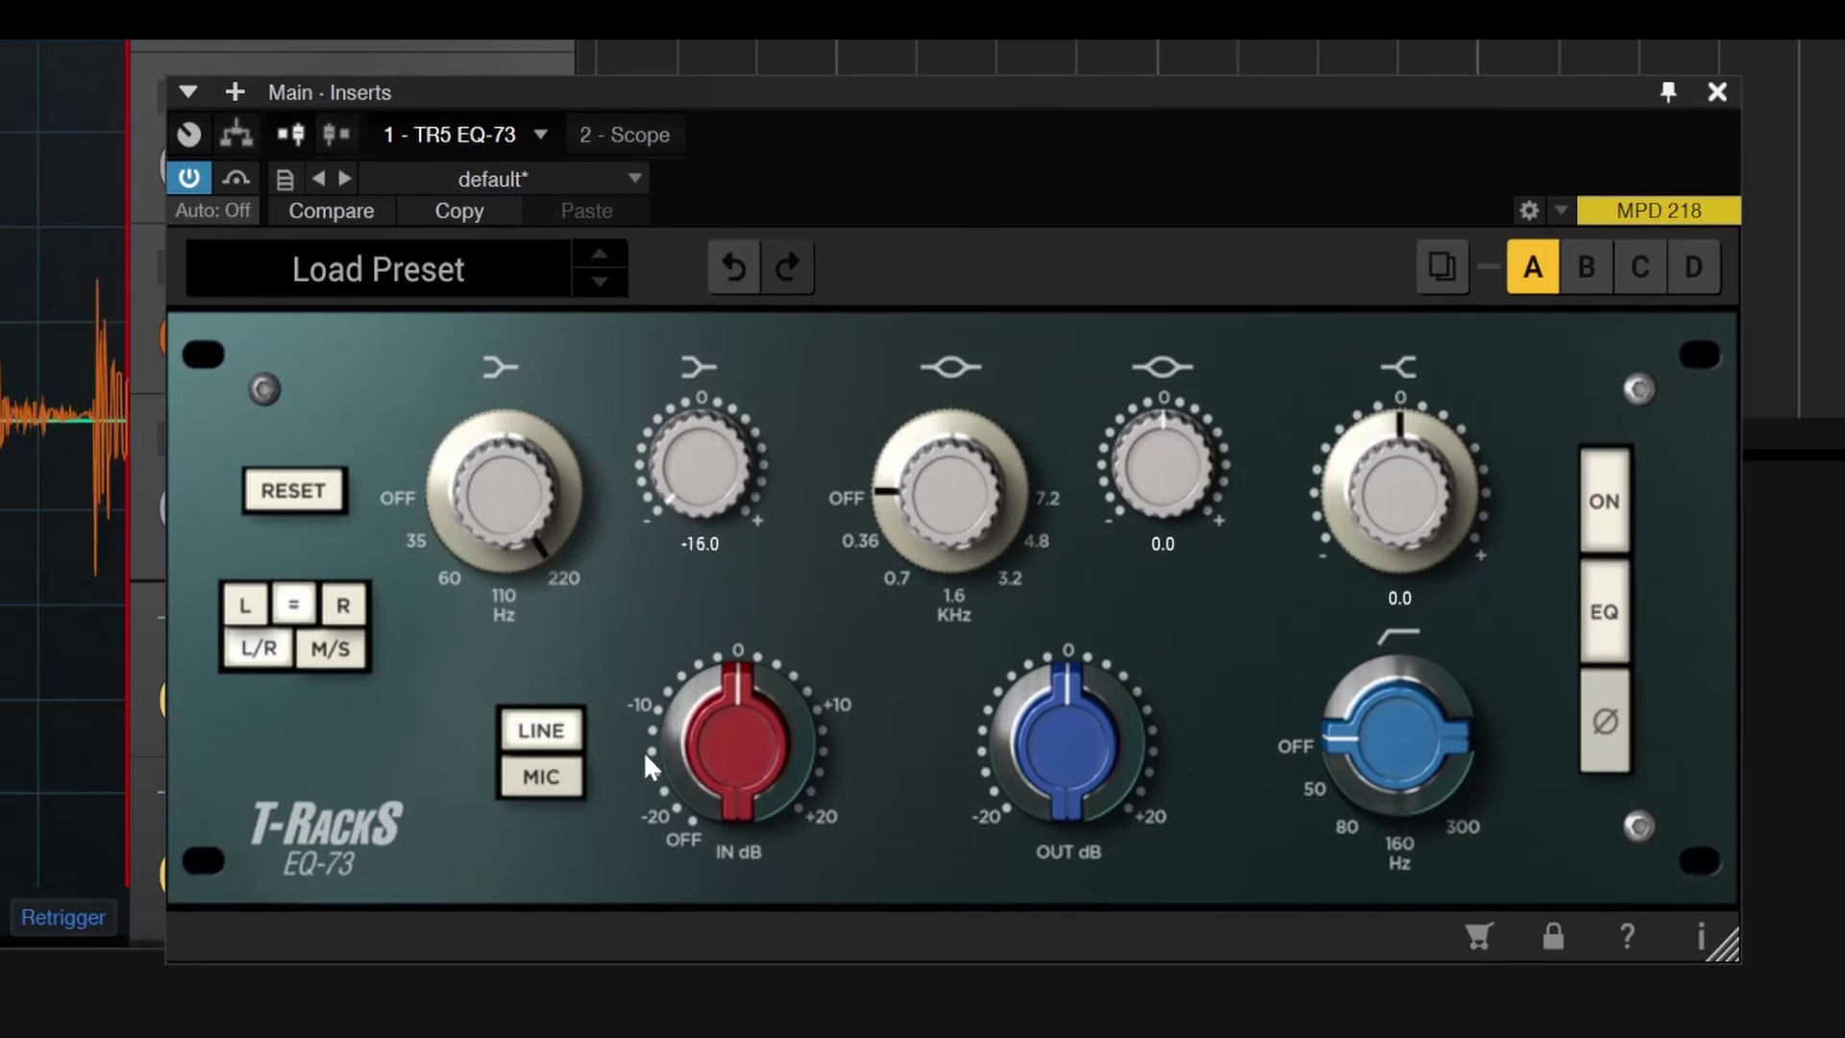
{"action": "left_click_drag", "start_coordinate": [506, 469], "coordinate": [511, 299]}
{"action": "left_click_drag", "start_coordinate": [678, 473], "coordinate": [706, 261]}
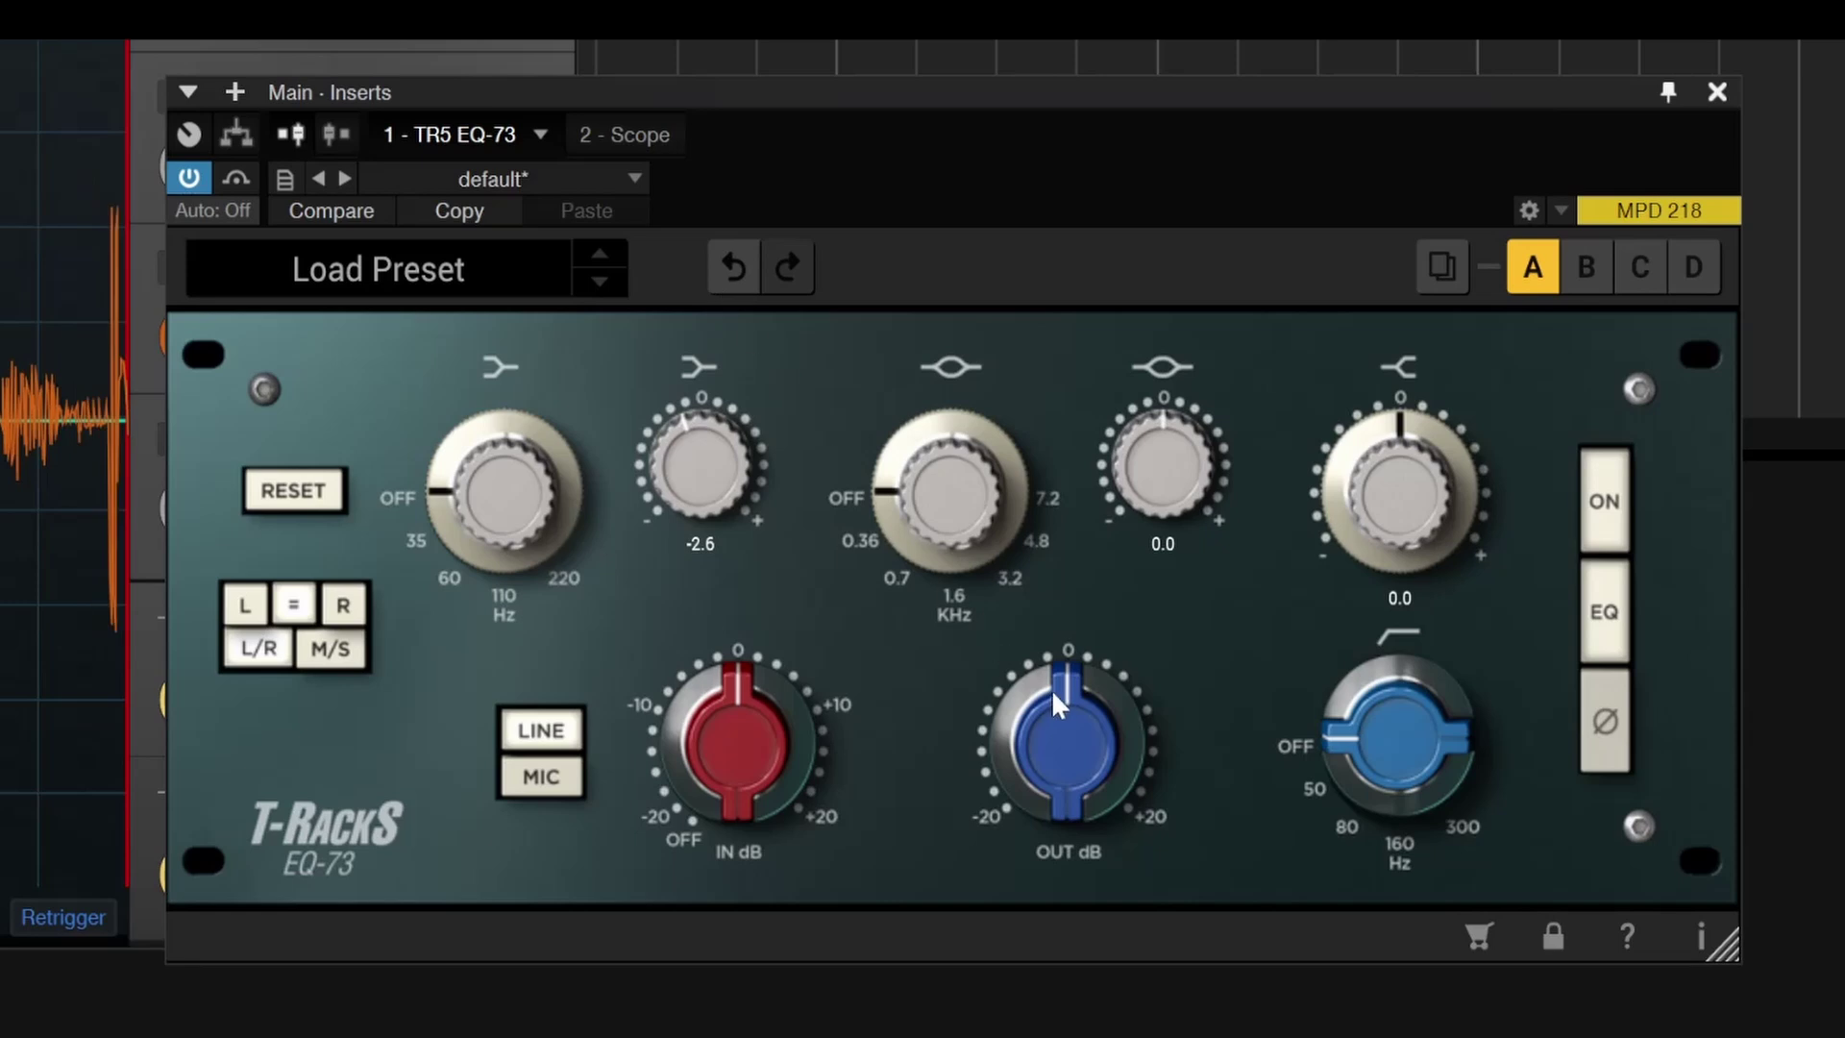
- Boost the EQ-73's mid band by 4.7 at 1.6 kHz and compare the sound using the EQ and ON switches
{"action": "left_click_drag", "start_coordinate": [956, 495], "coordinate": [956, 609]}
{"action": "left_click_drag", "start_coordinate": [1152, 480], "coordinate": [1155, 411]}
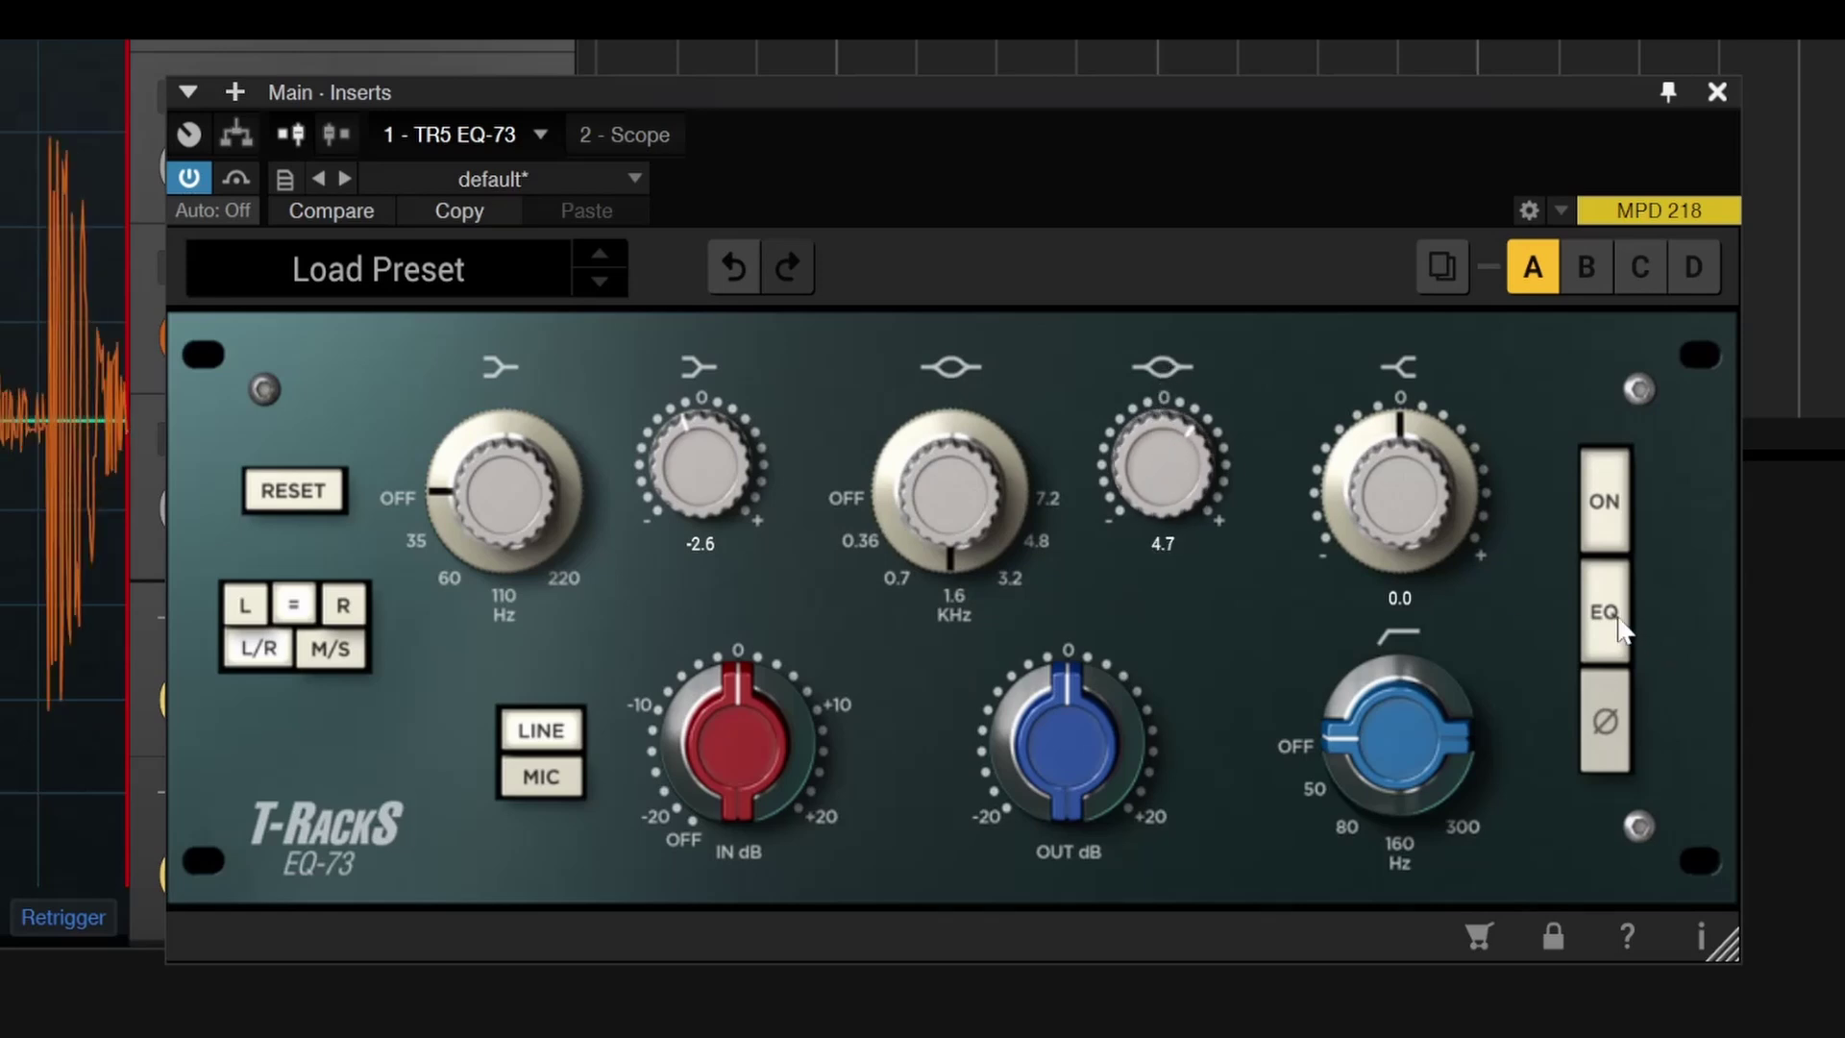
{"action": "left_click", "coordinate": [1620, 629]}
{"action": "left_click", "coordinate": [1621, 630]}
{"action": "left_click", "coordinate": [1607, 514]}
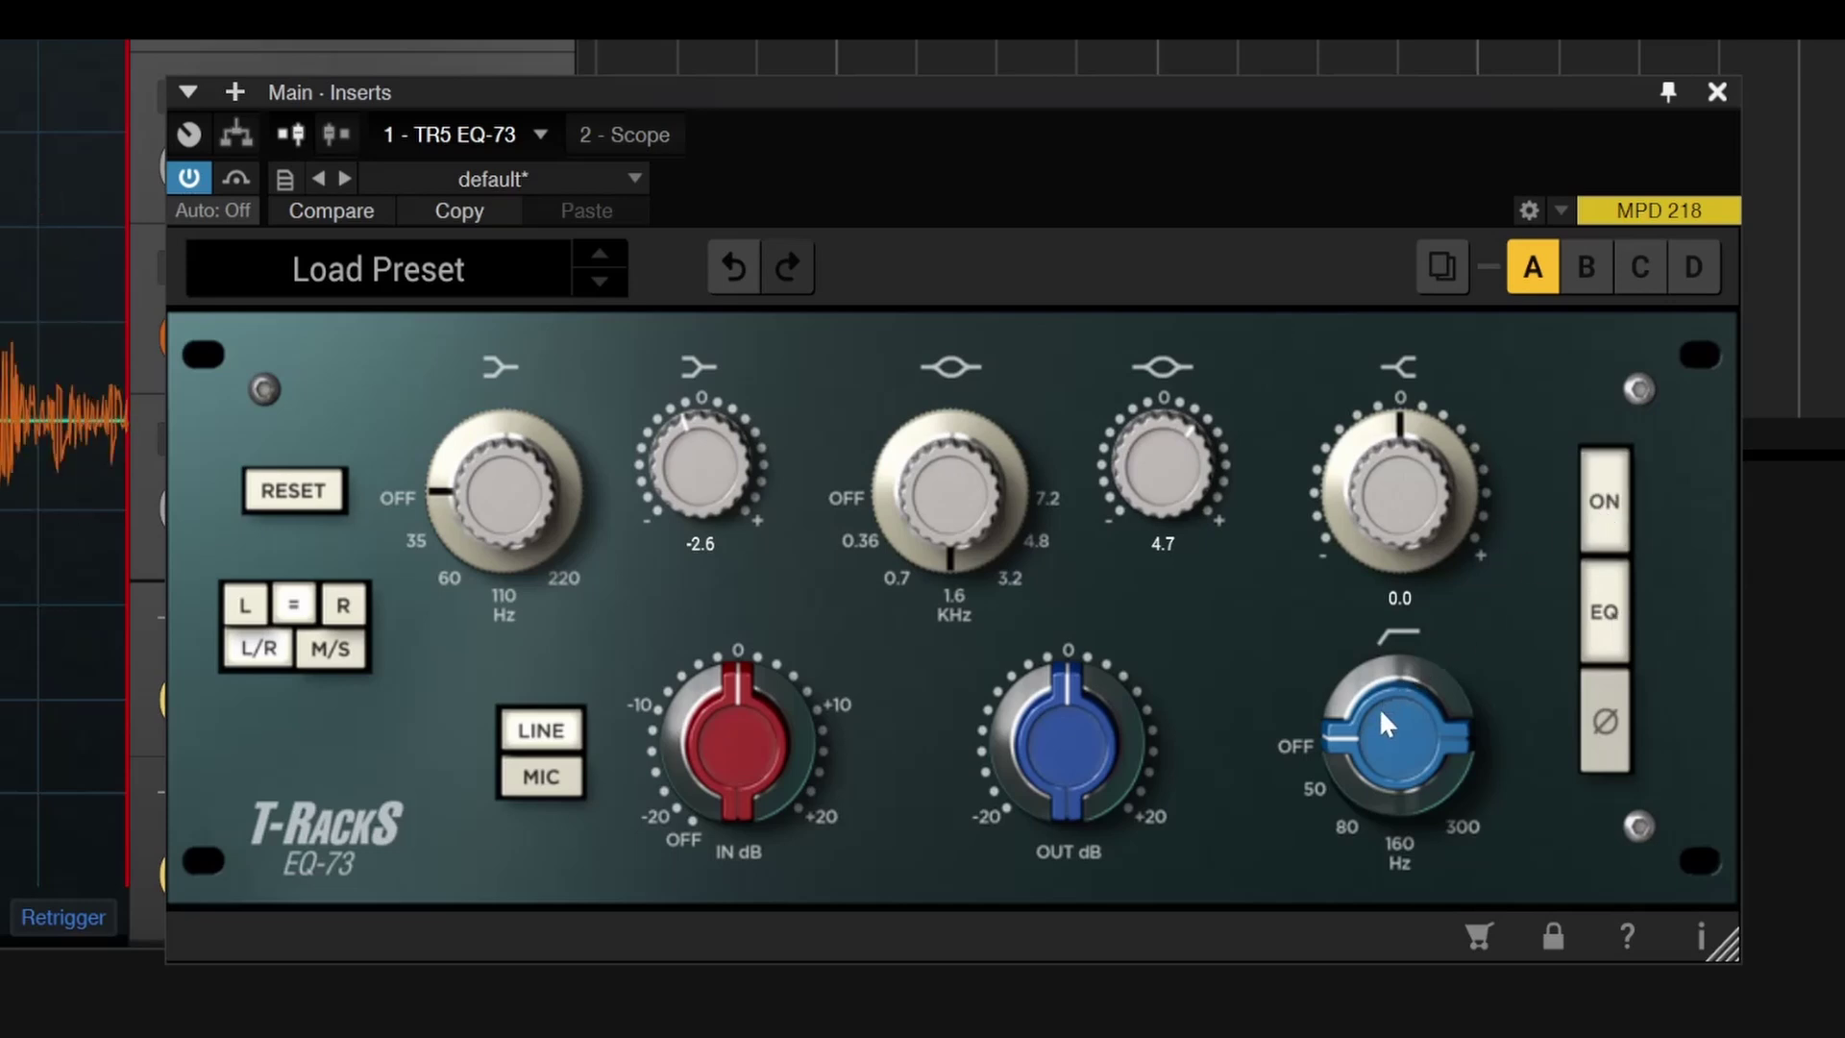
- Try the EQ-73's high-pass filter at 80 Hz before switching it off, and set the low band to 110 Hz with 0.9 gain
{"action": "left_click_drag", "start_coordinate": [1369, 840], "coordinate": [1380, 915]}
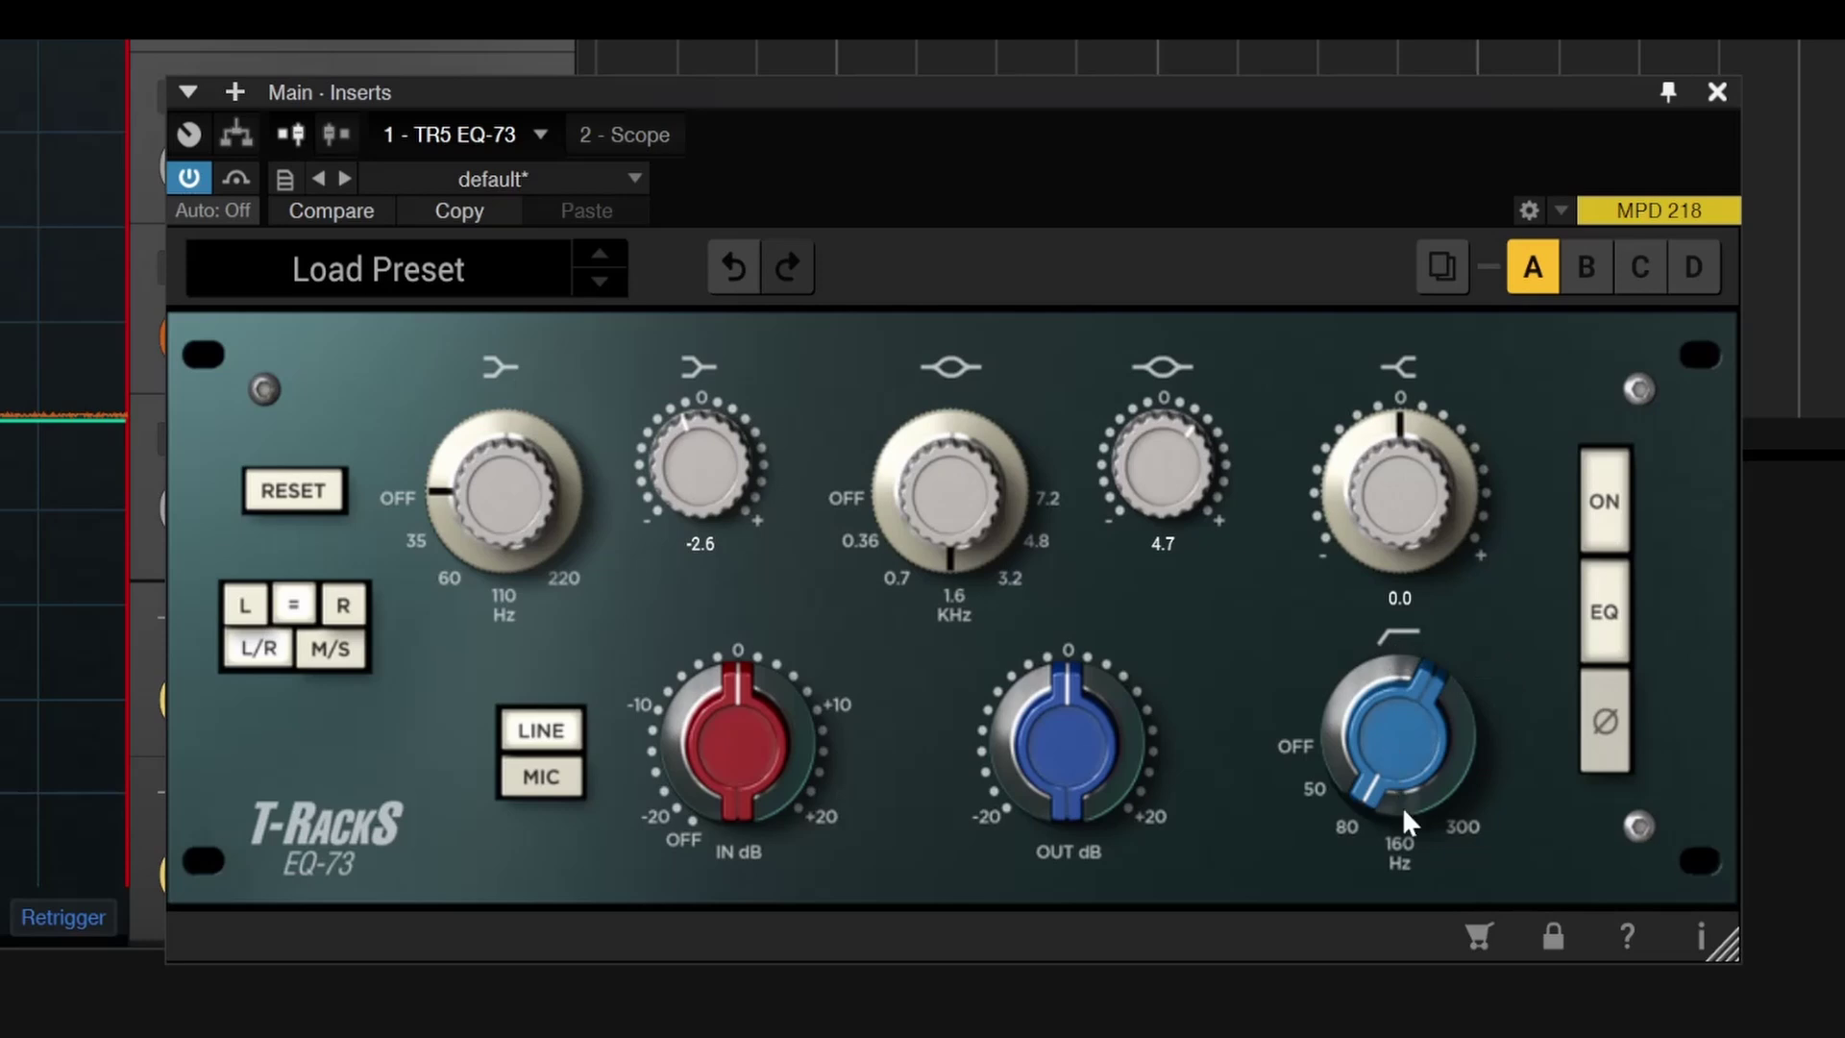
{"action": "left_click_drag", "start_coordinate": [1346, 648], "coordinate": [1346, 550]}
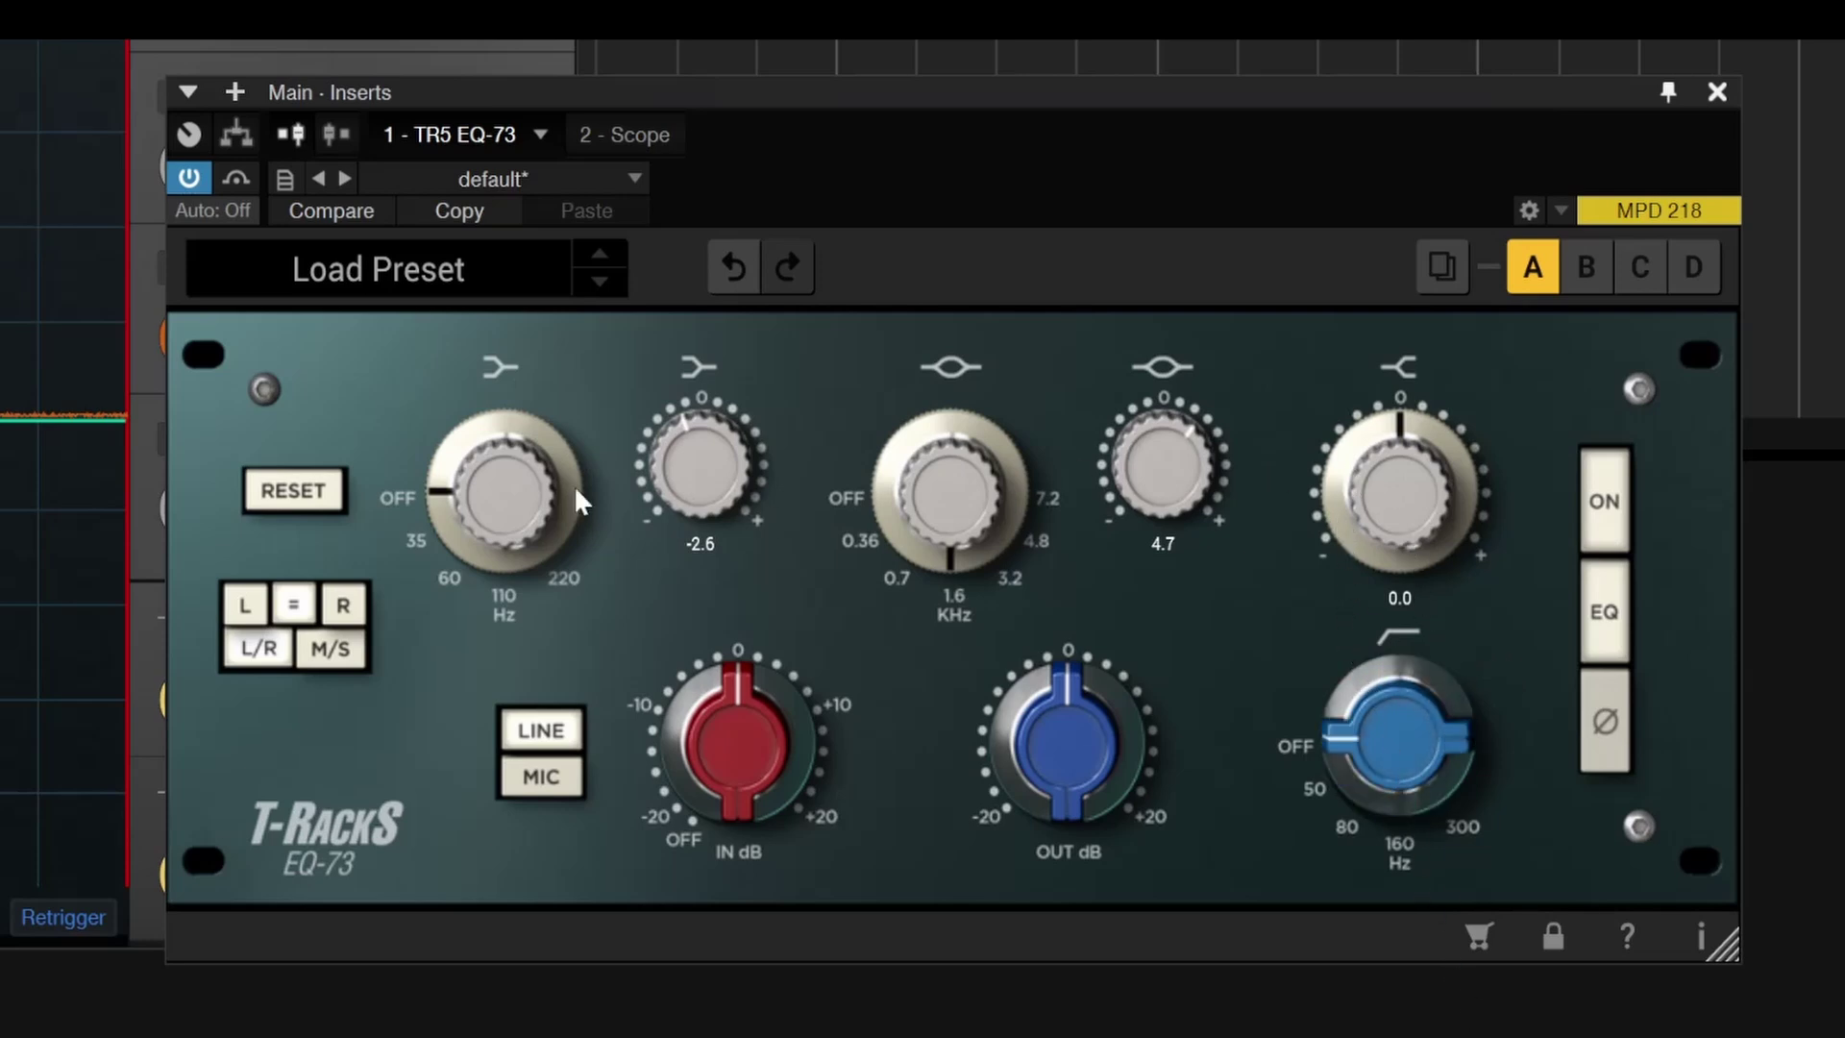
{"action": "left_click_drag", "start_coordinate": [494, 494], "coordinate": [552, 701]}
{"action": "left_click_drag", "start_coordinate": [598, 800], "coordinate": [625, 842]}
{"action": "left_click_drag", "start_coordinate": [707, 490], "coordinate": [731, 438]}
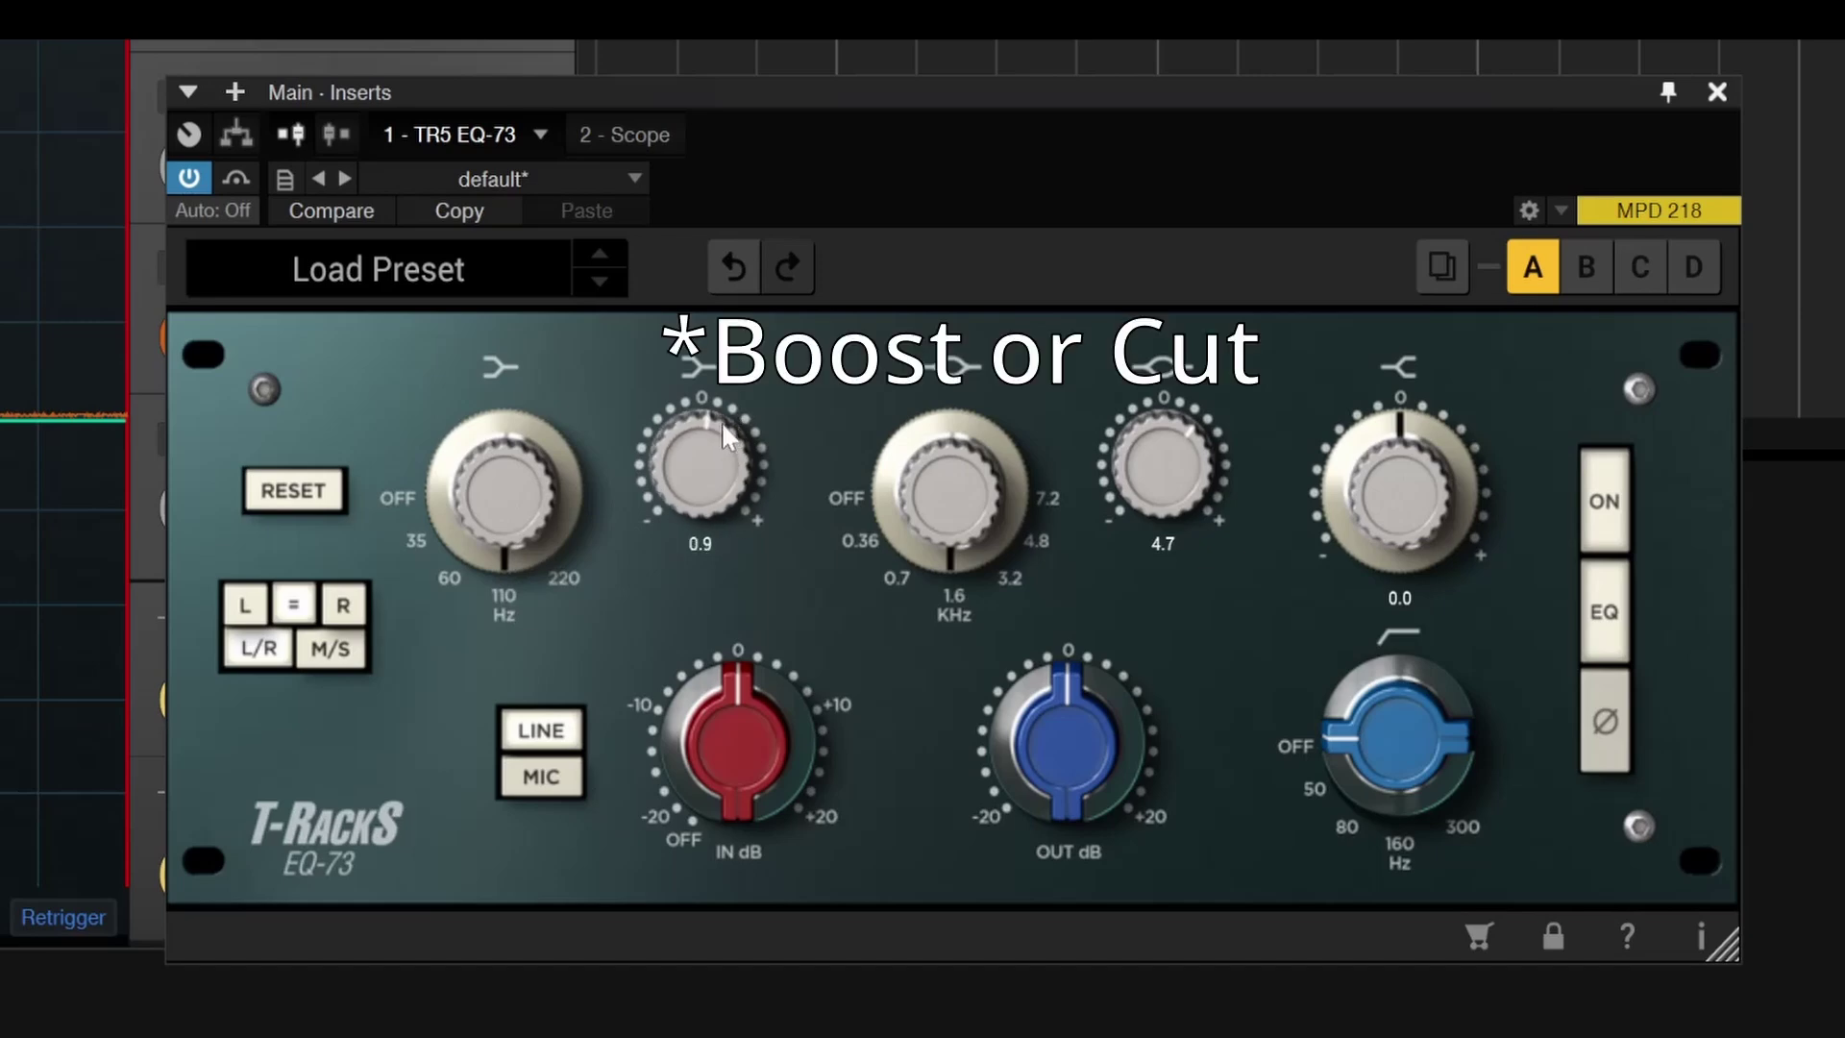
- Replace TR5 EQ-73 on the Main channel with TR5 Classic EQ after the Scope insert
{"action": "left_click", "coordinate": [1718, 92]}
{"action": "right_click", "coordinate": [1595, 468]}
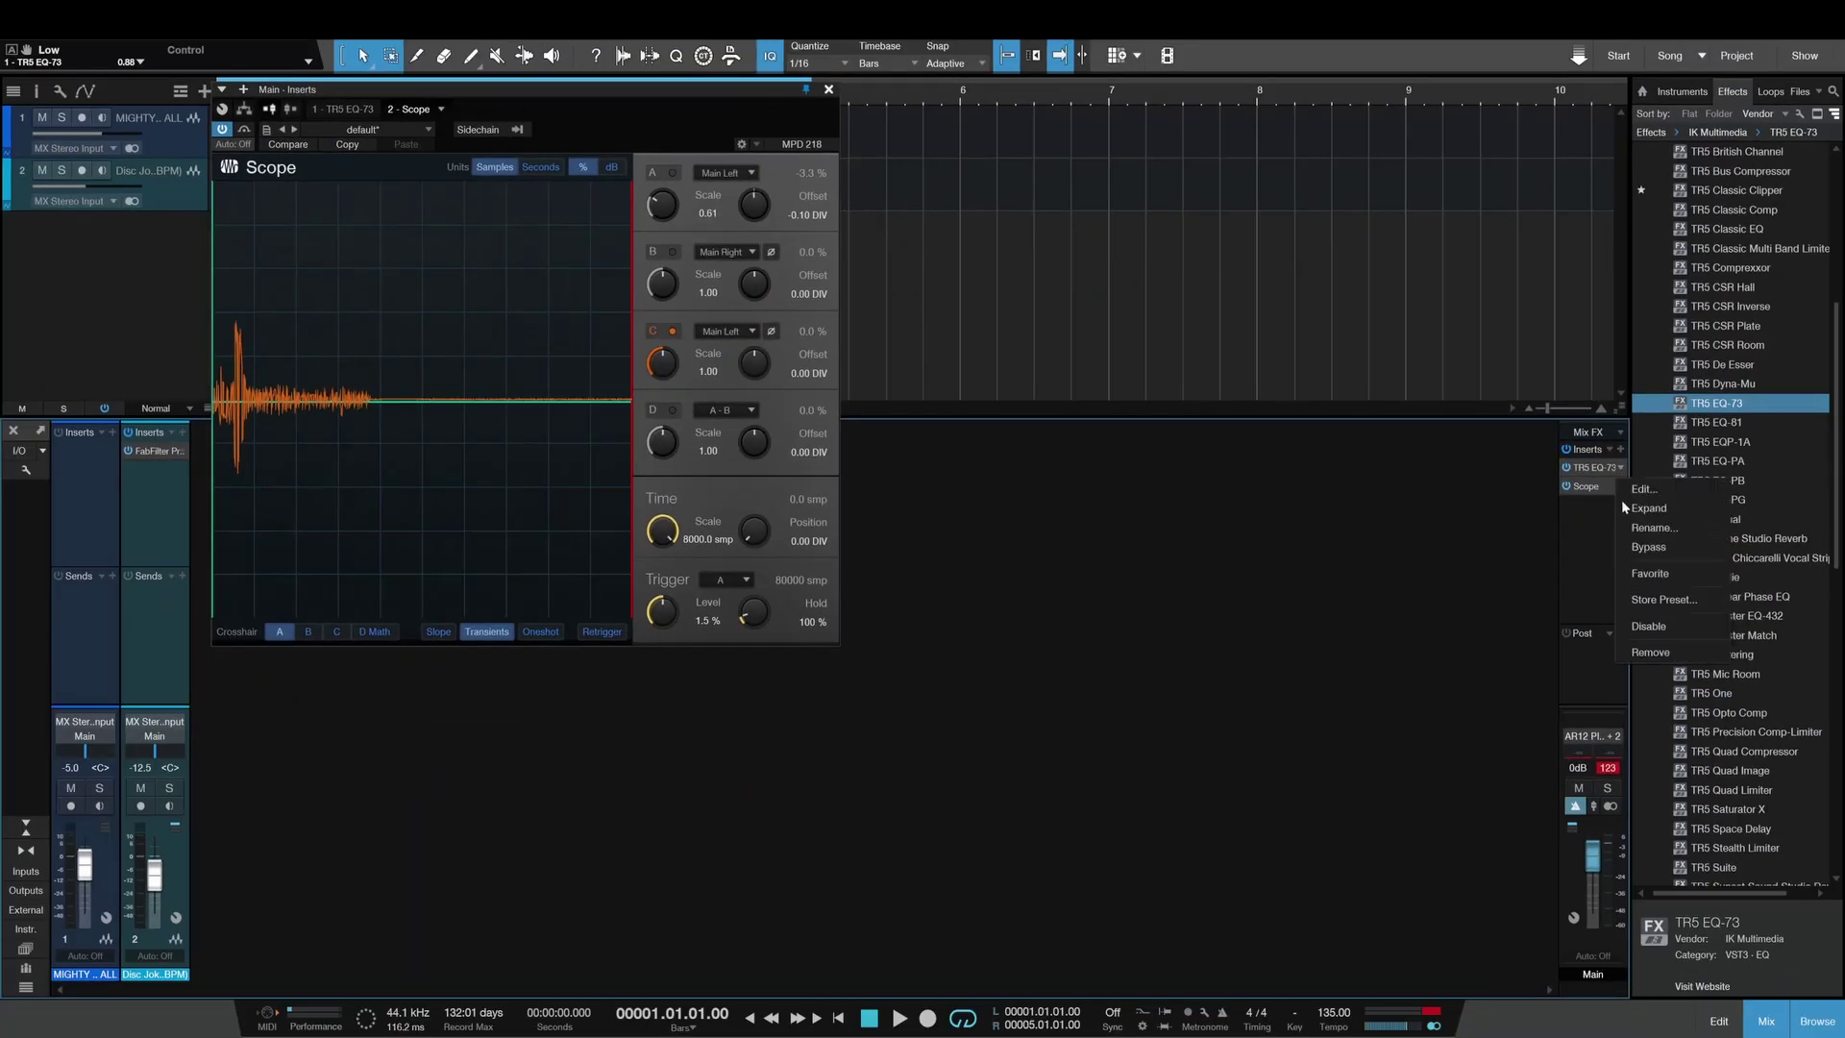
{"action": "left_click", "coordinate": [1658, 657]}
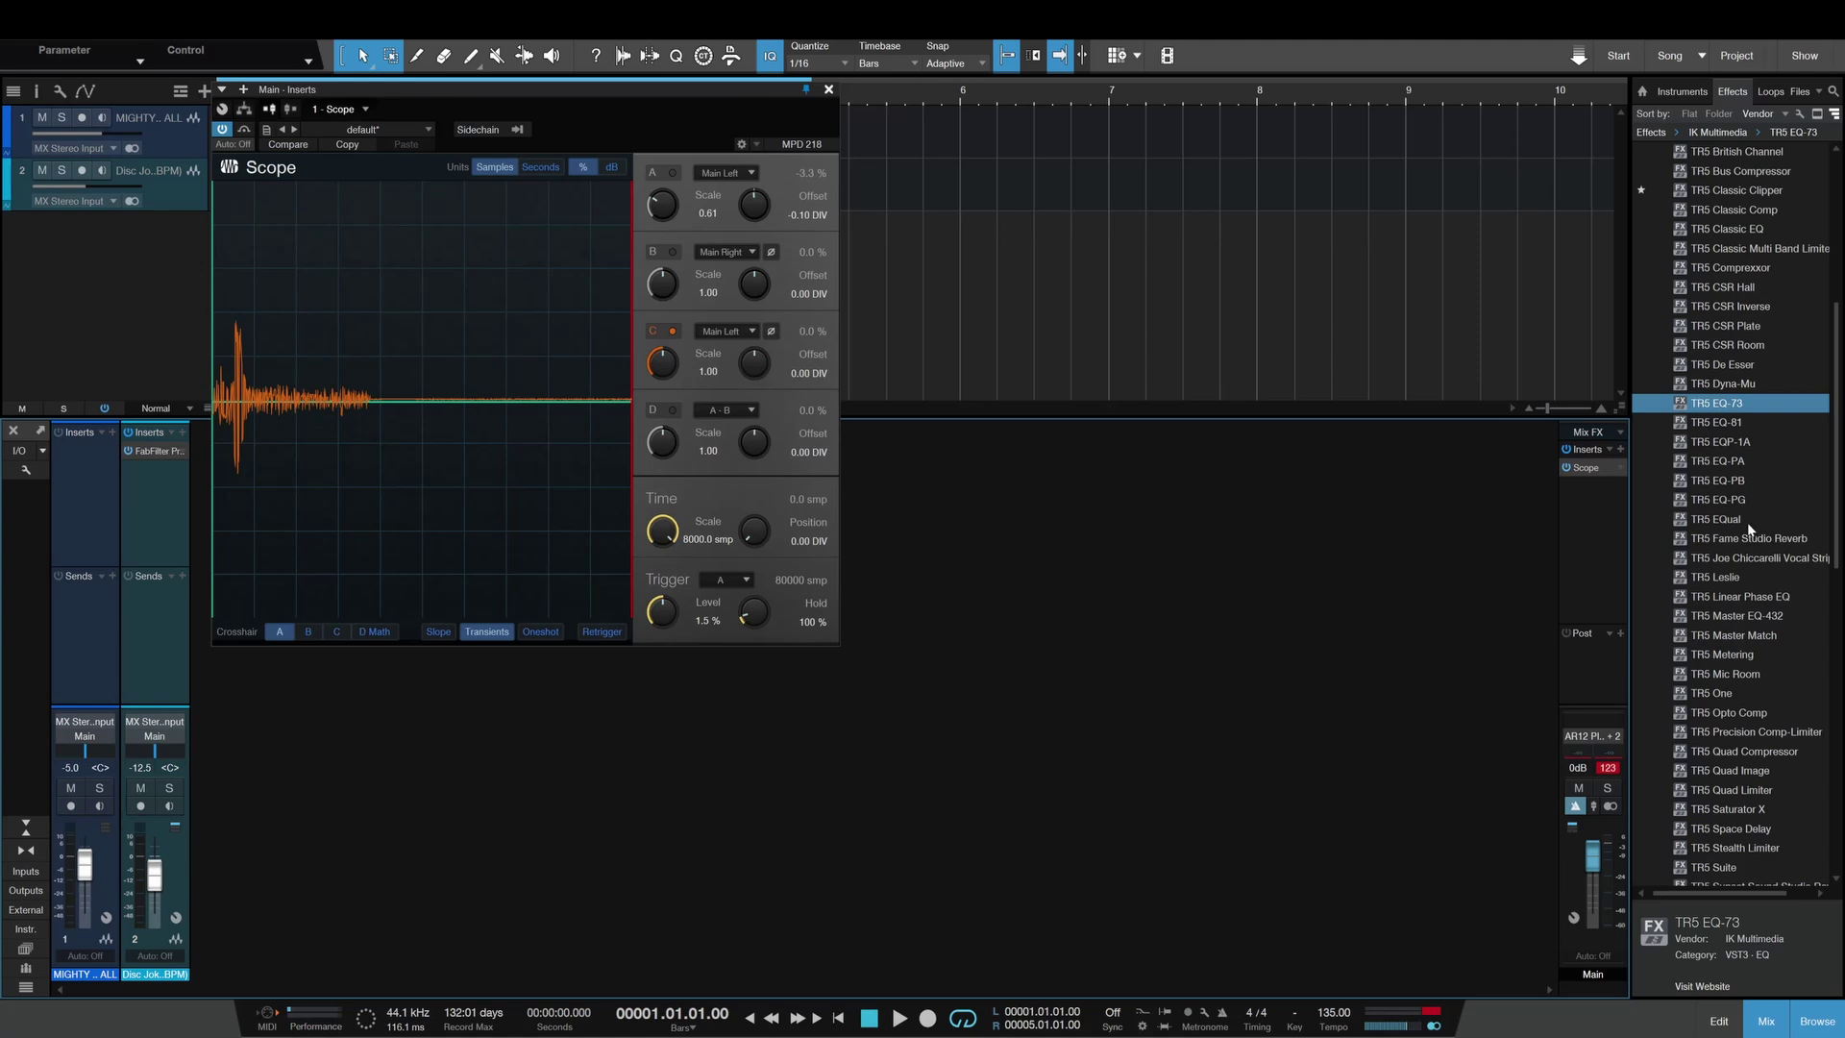
{"action": "scroll", "coordinate": [1733, 473], "scroll_direction": "up", "scroll_amount": 2}
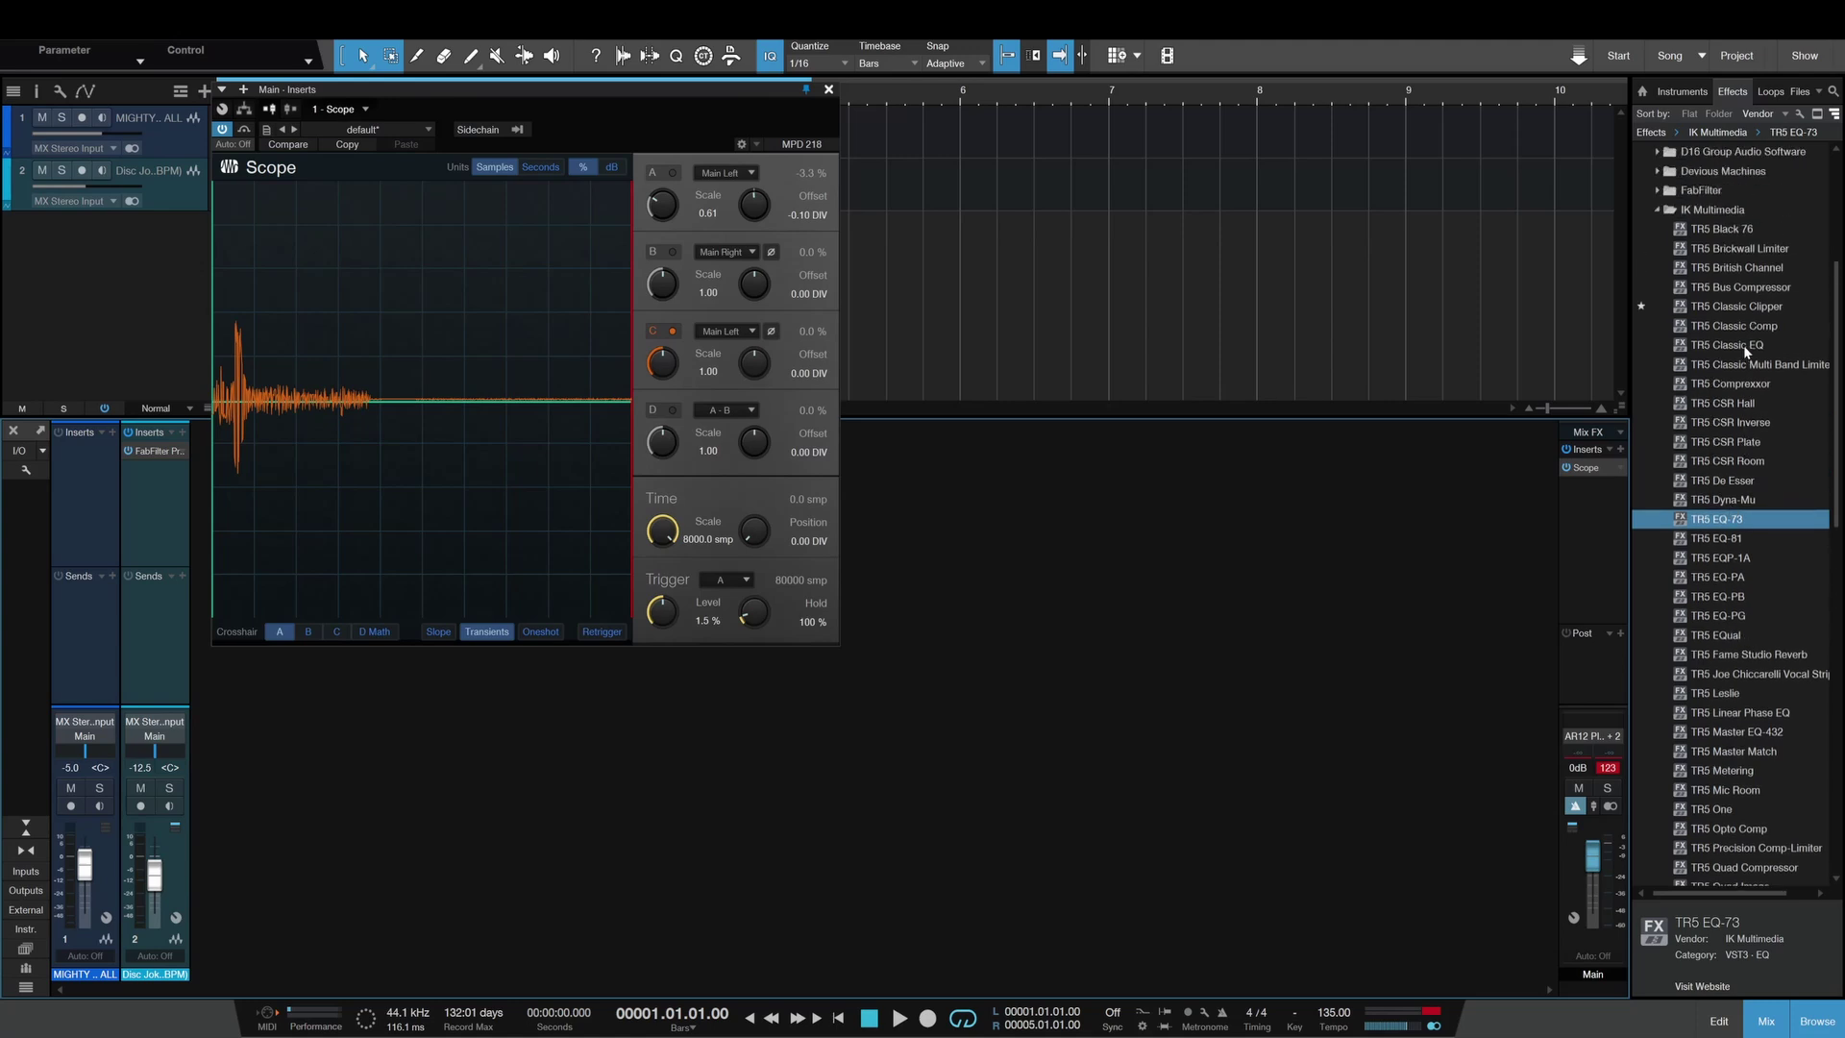
{"action": "left_click_drag", "start_coordinate": [1744, 344], "coordinate": [1607, 454]}
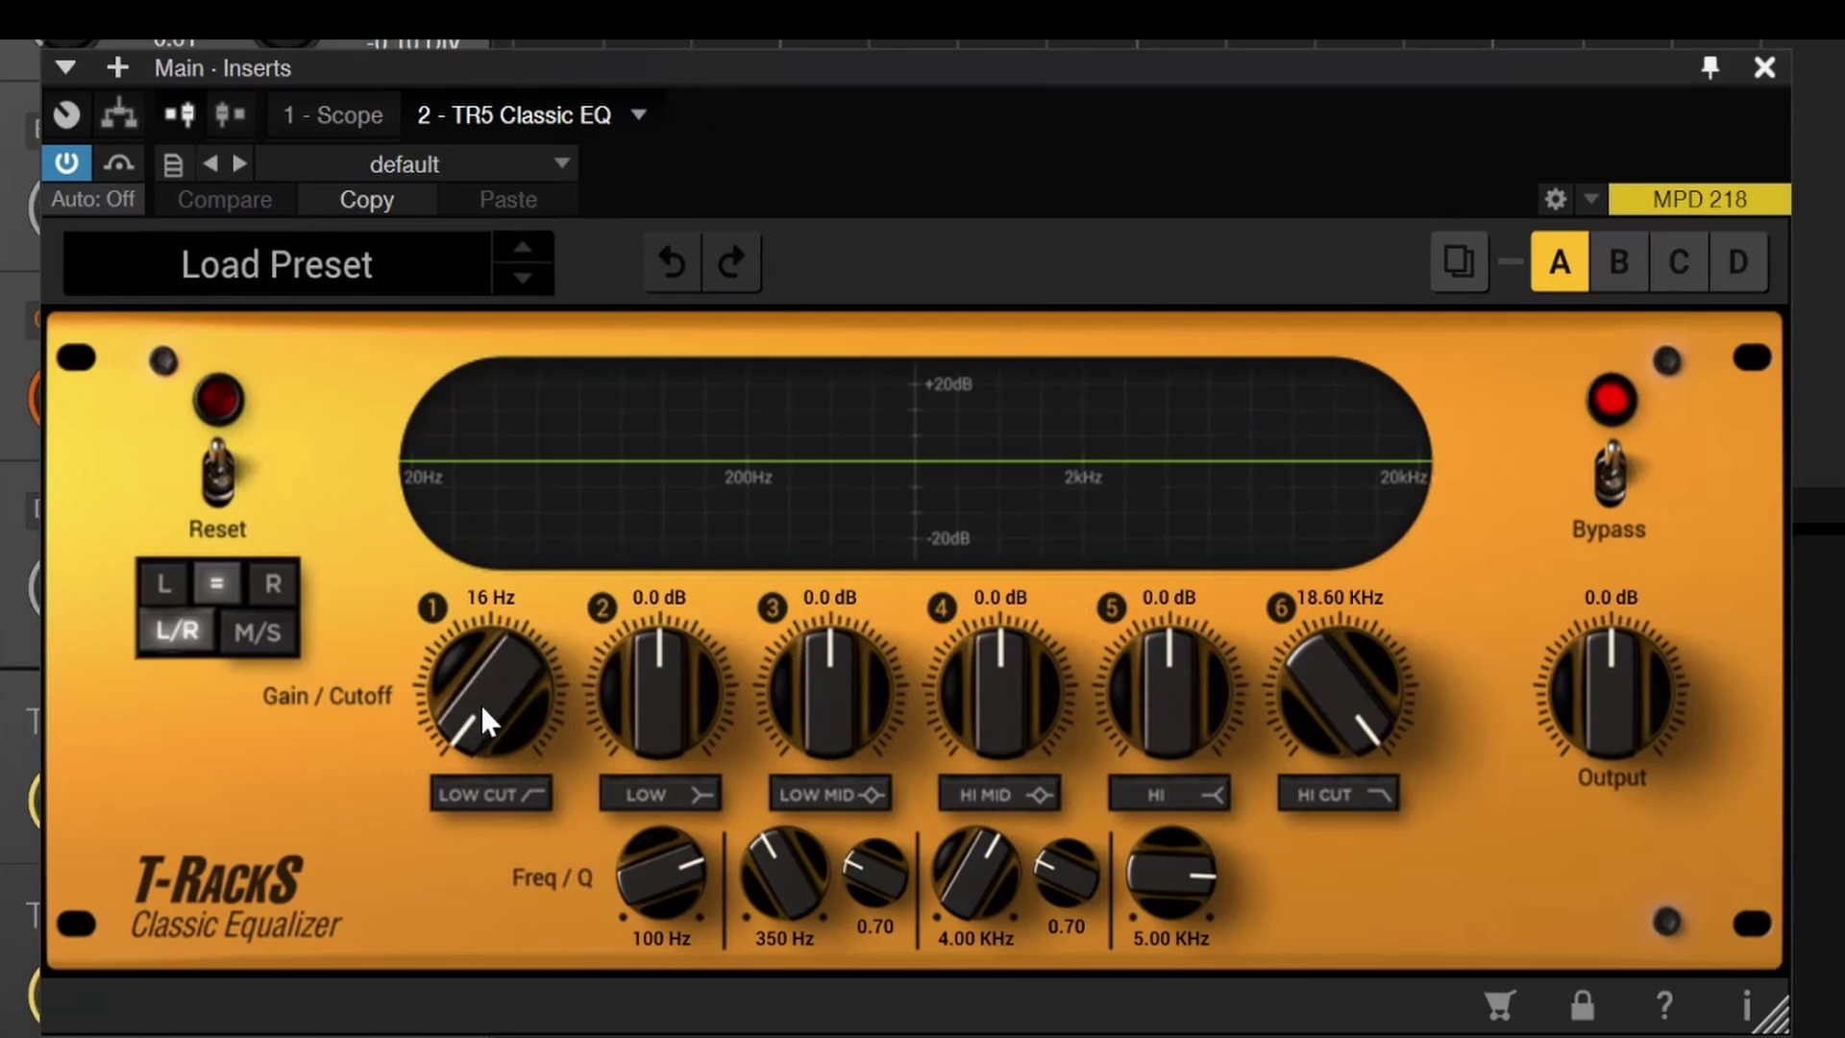
- Enable the Classic EQ's low cut at 842 Hz and its Hi band with a 6.9 dB boost
{"action": "left_click", "coordinate": [521, 796]}
{"action": "left_click_drag", "start_coordinate": [494, 678], "coordinate": [507, 395]}
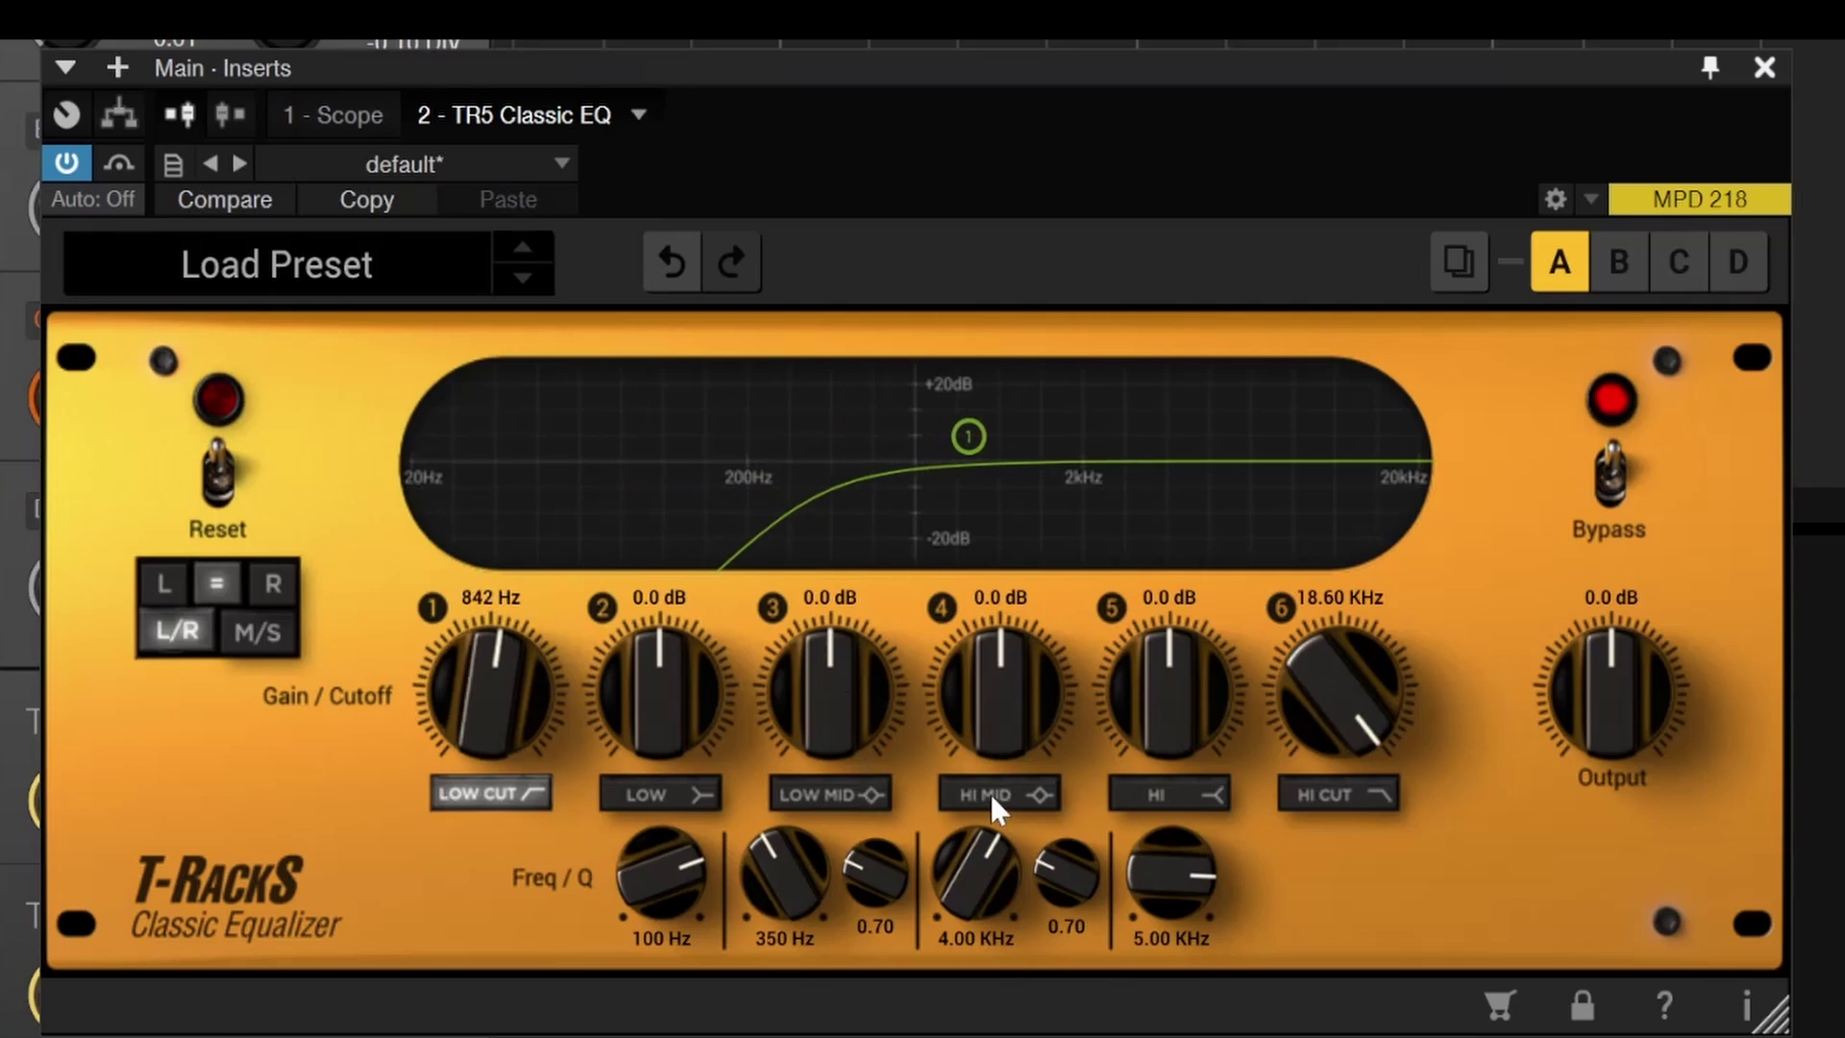
{"action": "left_click", "coordinate": [1153, 795]}
{"action": "left_click_drag", "start_coordinate": [1157, 699], "coordinate": [1165, 576]}
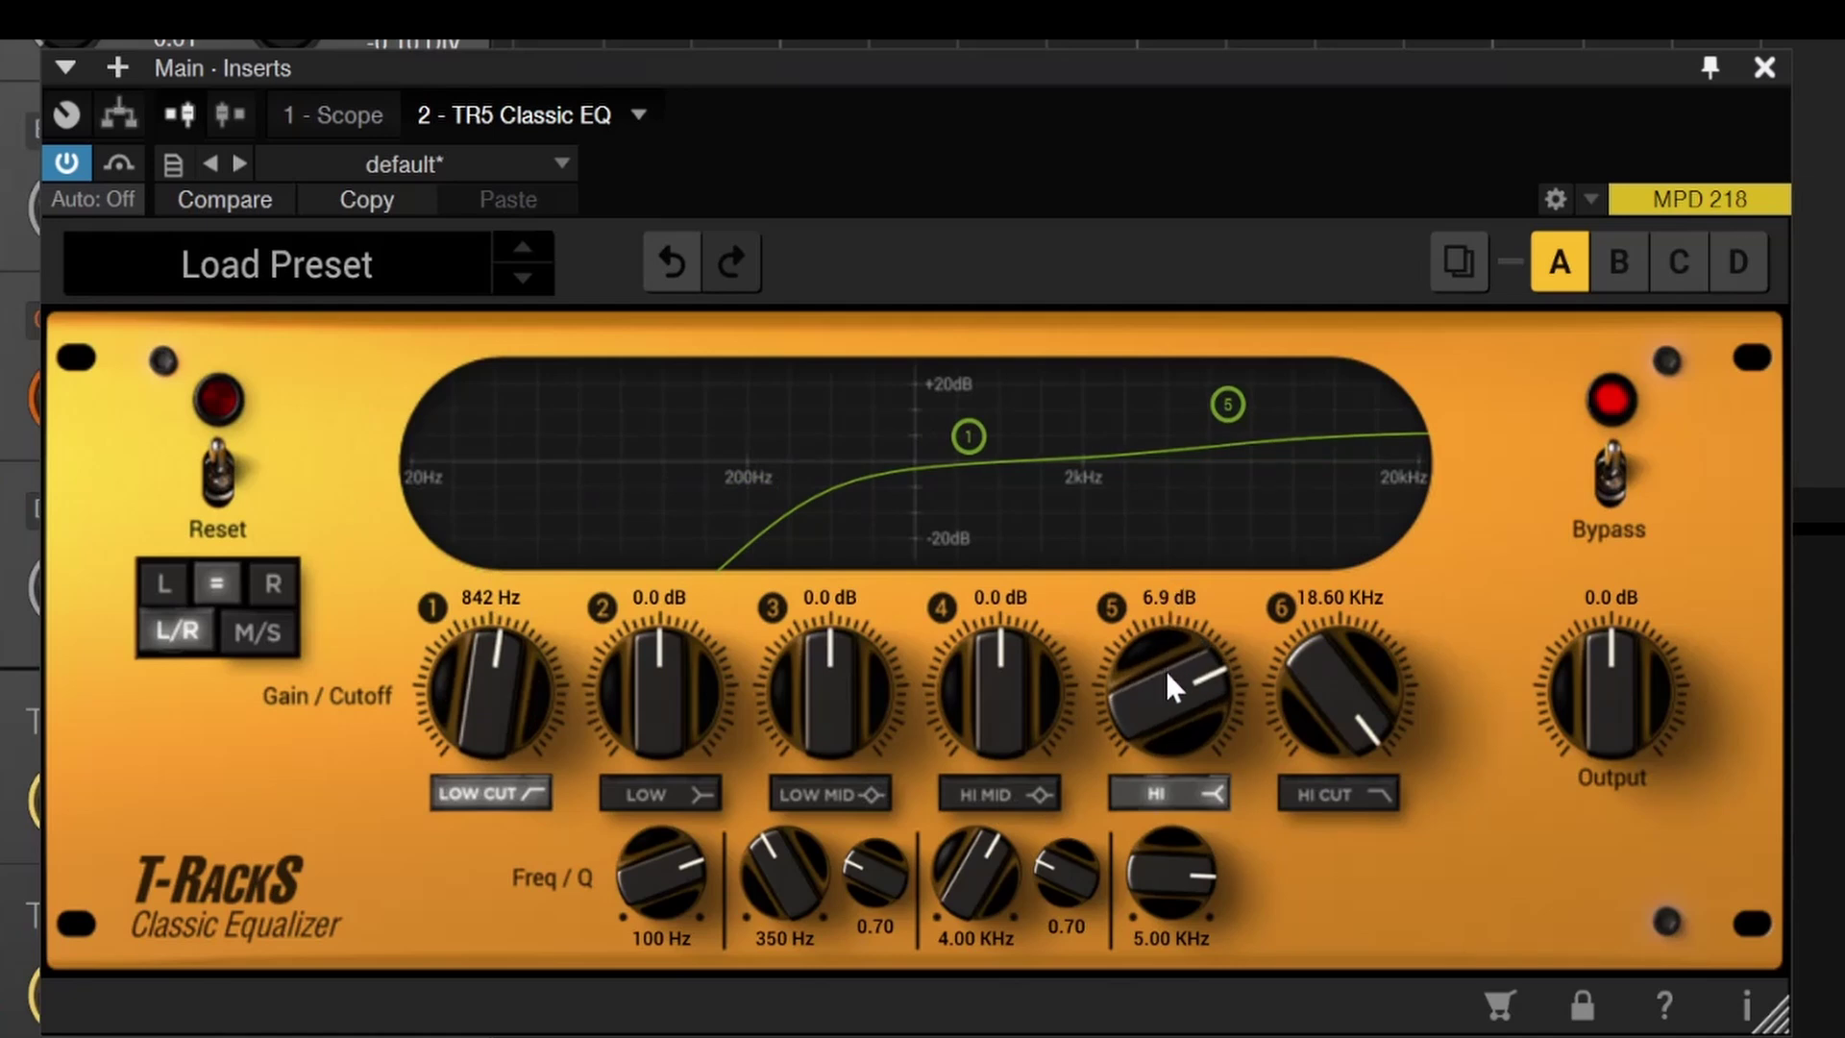
- Lower the Classic EQ's low cut to 163 Hz and set the Hi band's frequency to 3.65 kHz
{"action": "left_click_drag", "start_coordinate": [1179, 855], "coordinate": [1198, 995]}
{"action": "left_click_drag", "start_coordinate": [513, 700], "coordinate": [530, 776]}
{"action": "left_click_drag", "start_coordinate": [1167, 862], "coordinate": [1182, 788]}
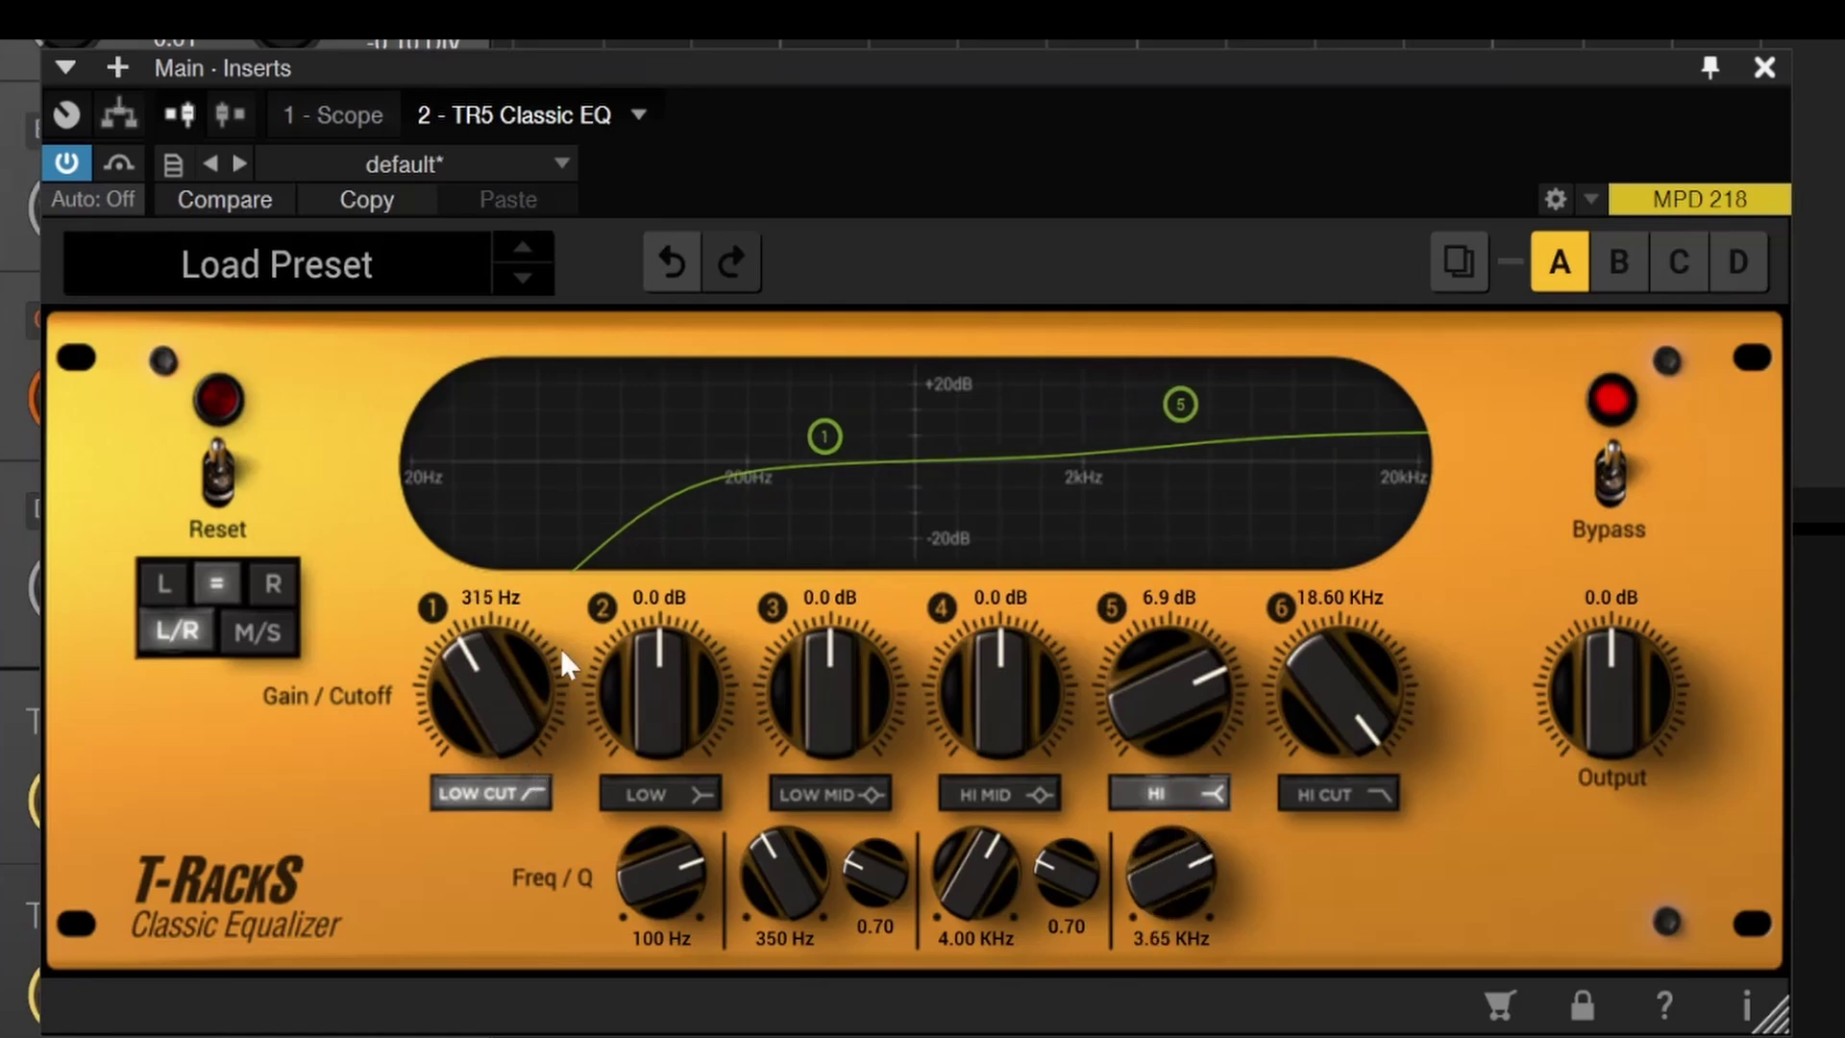
{"action": "left_click_drag", "start_coordinate": [500, 671], "coordinate": [503, 702]}
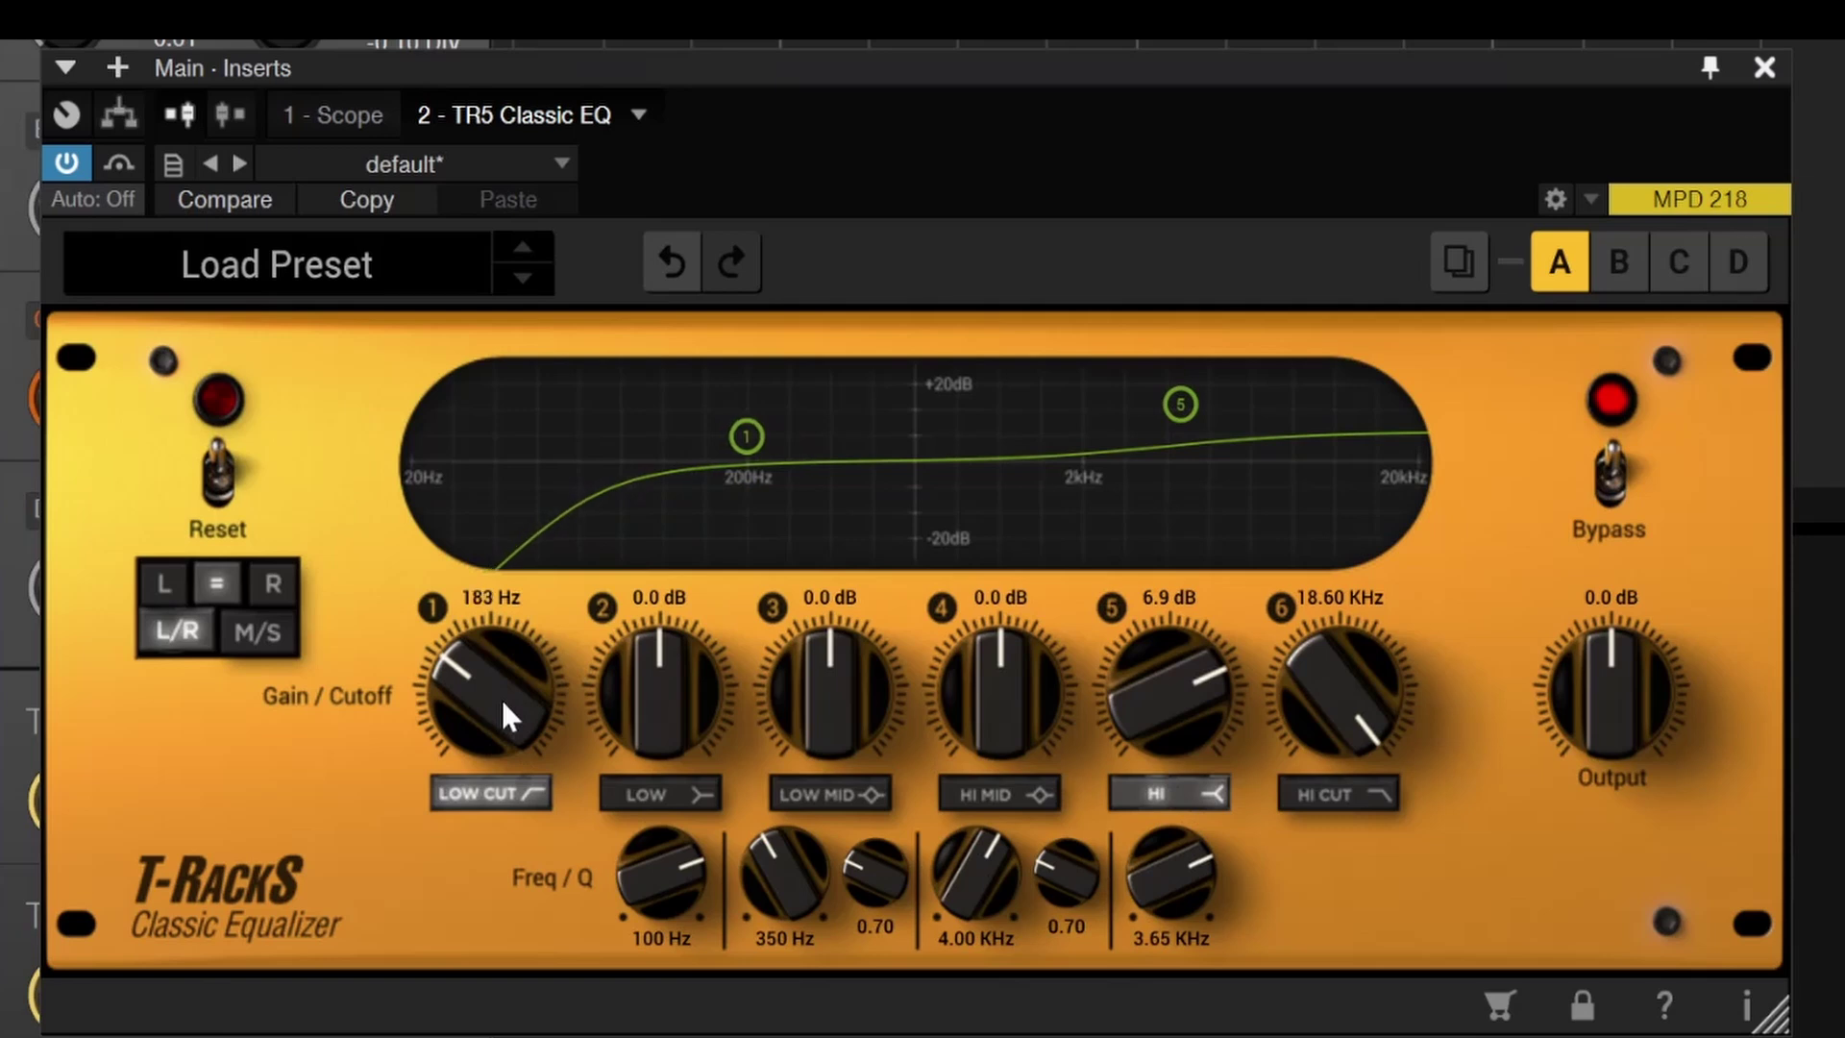
{"action": "scroll", "coordinate": [503, 699], "scroll_direction": "down", "scroll_amount": 2}
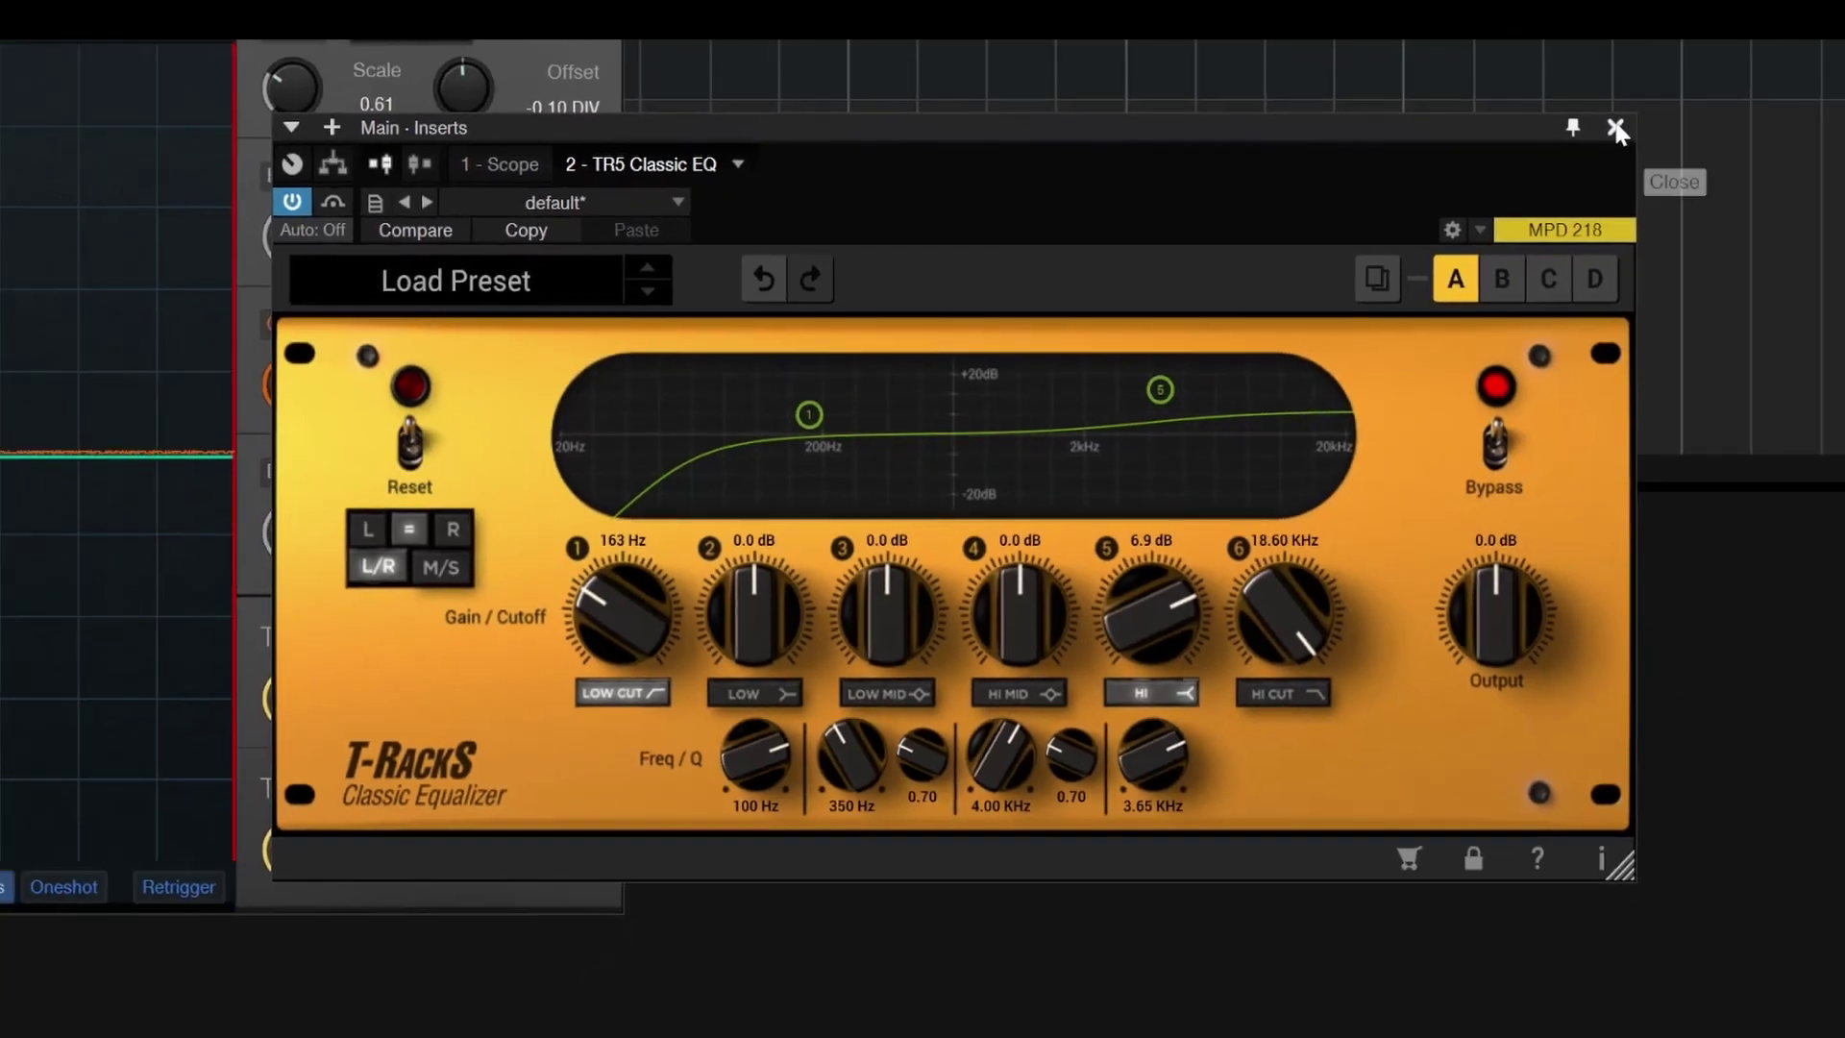
- Replace TR5 Classic EQ on the Main channel with TR5 EQual before the Scope insert
{"action": "left_click", "coordinate": [1764, 69]}
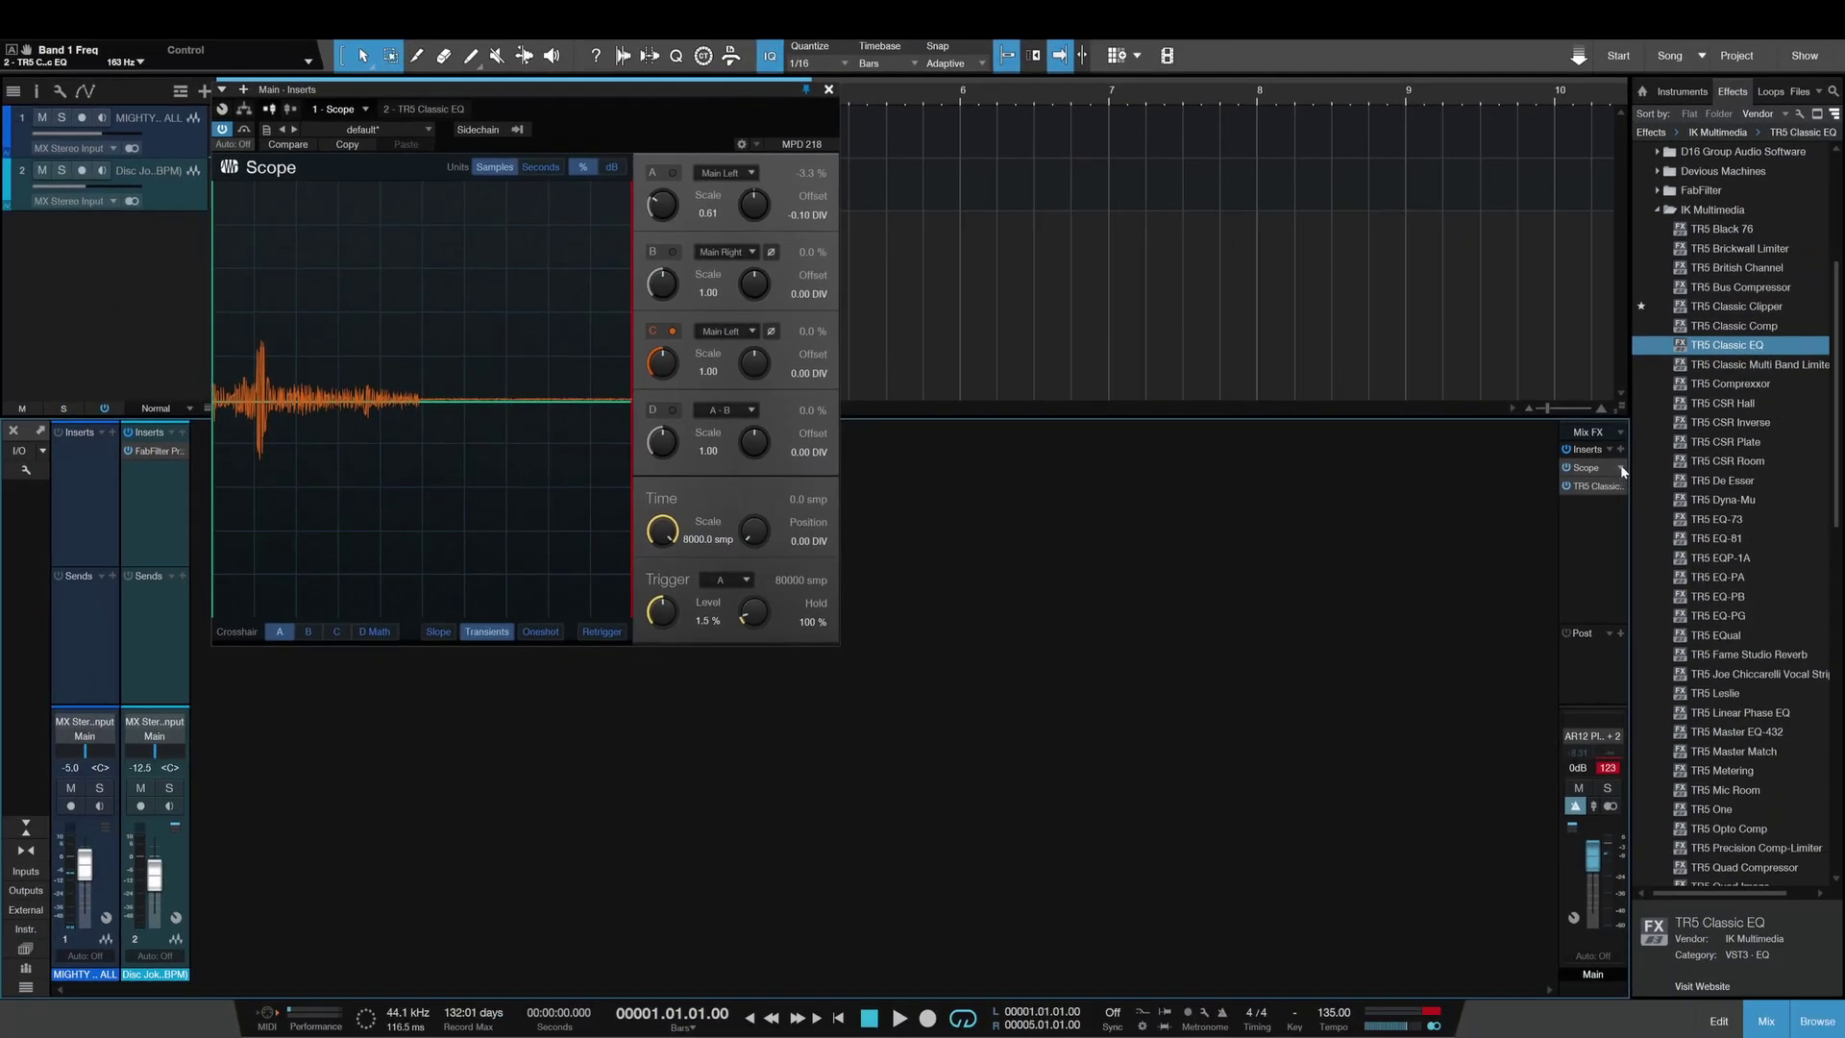
{"action": "left_click", "coordinate": [1783, 507]}
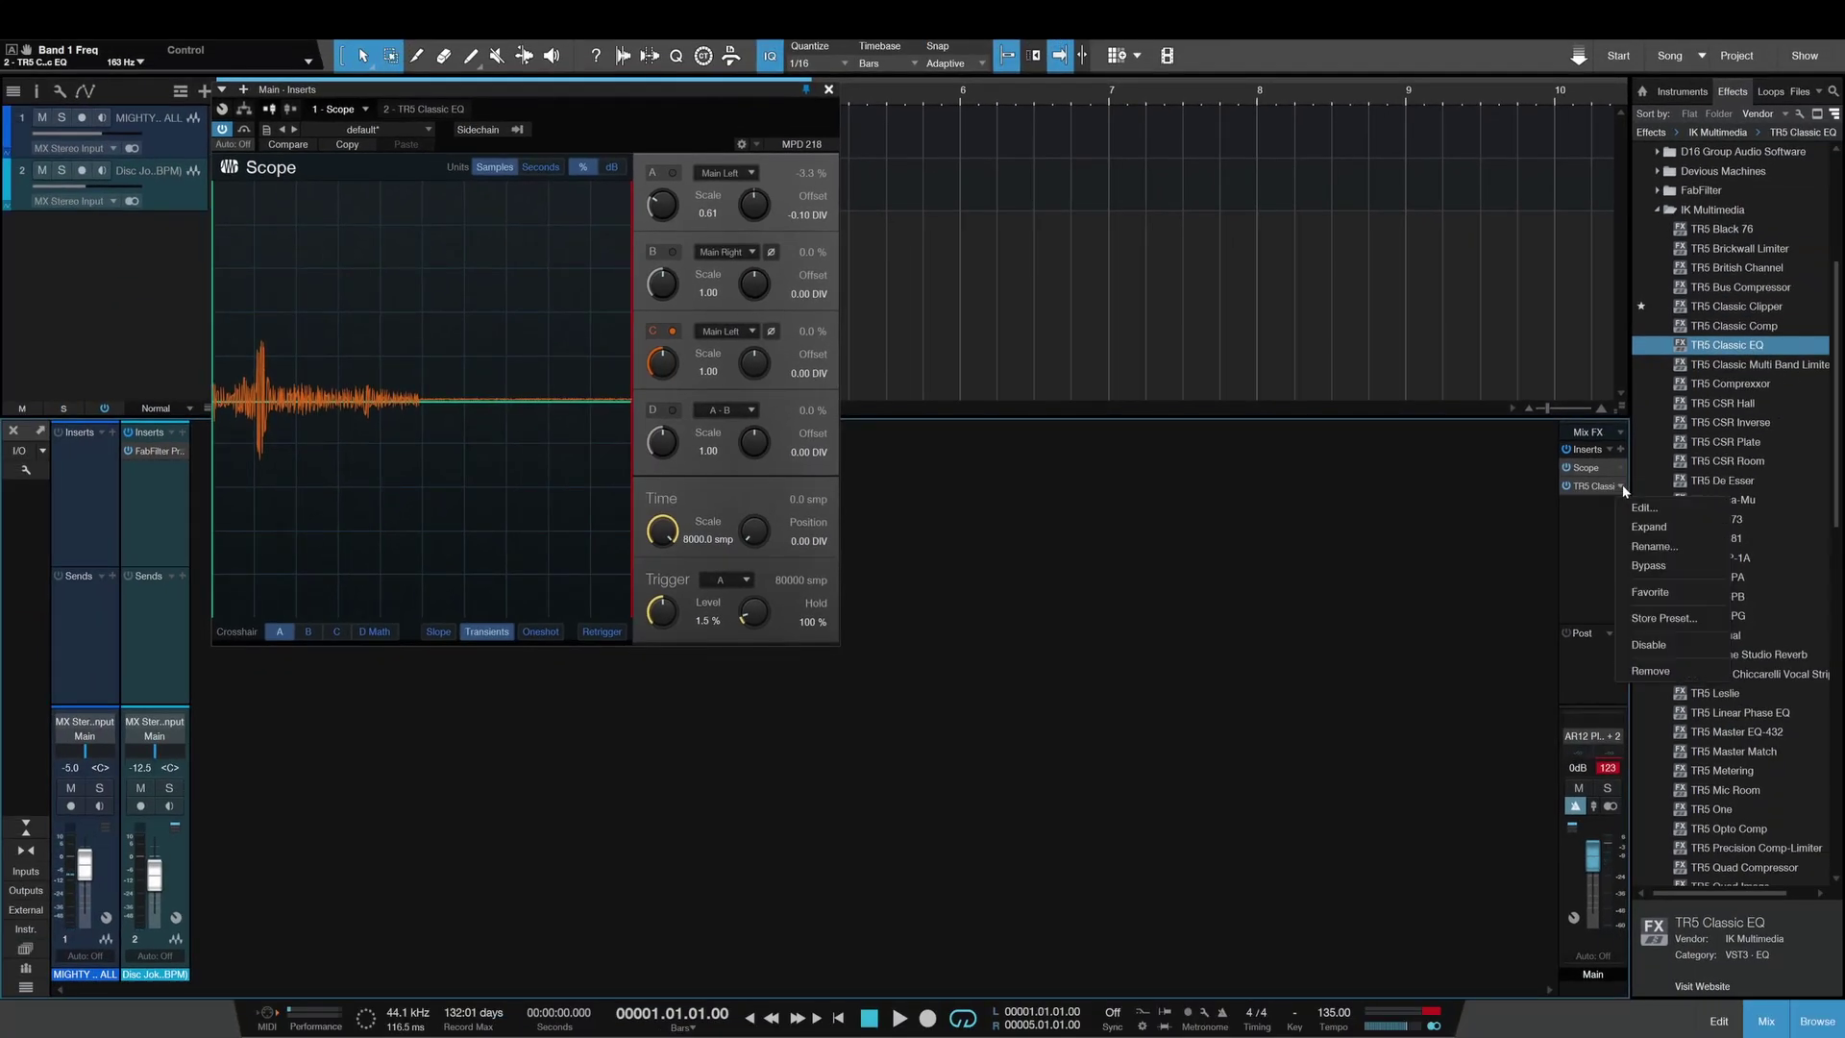
{"action": "left_click", "coordinate": [1651, 653]}
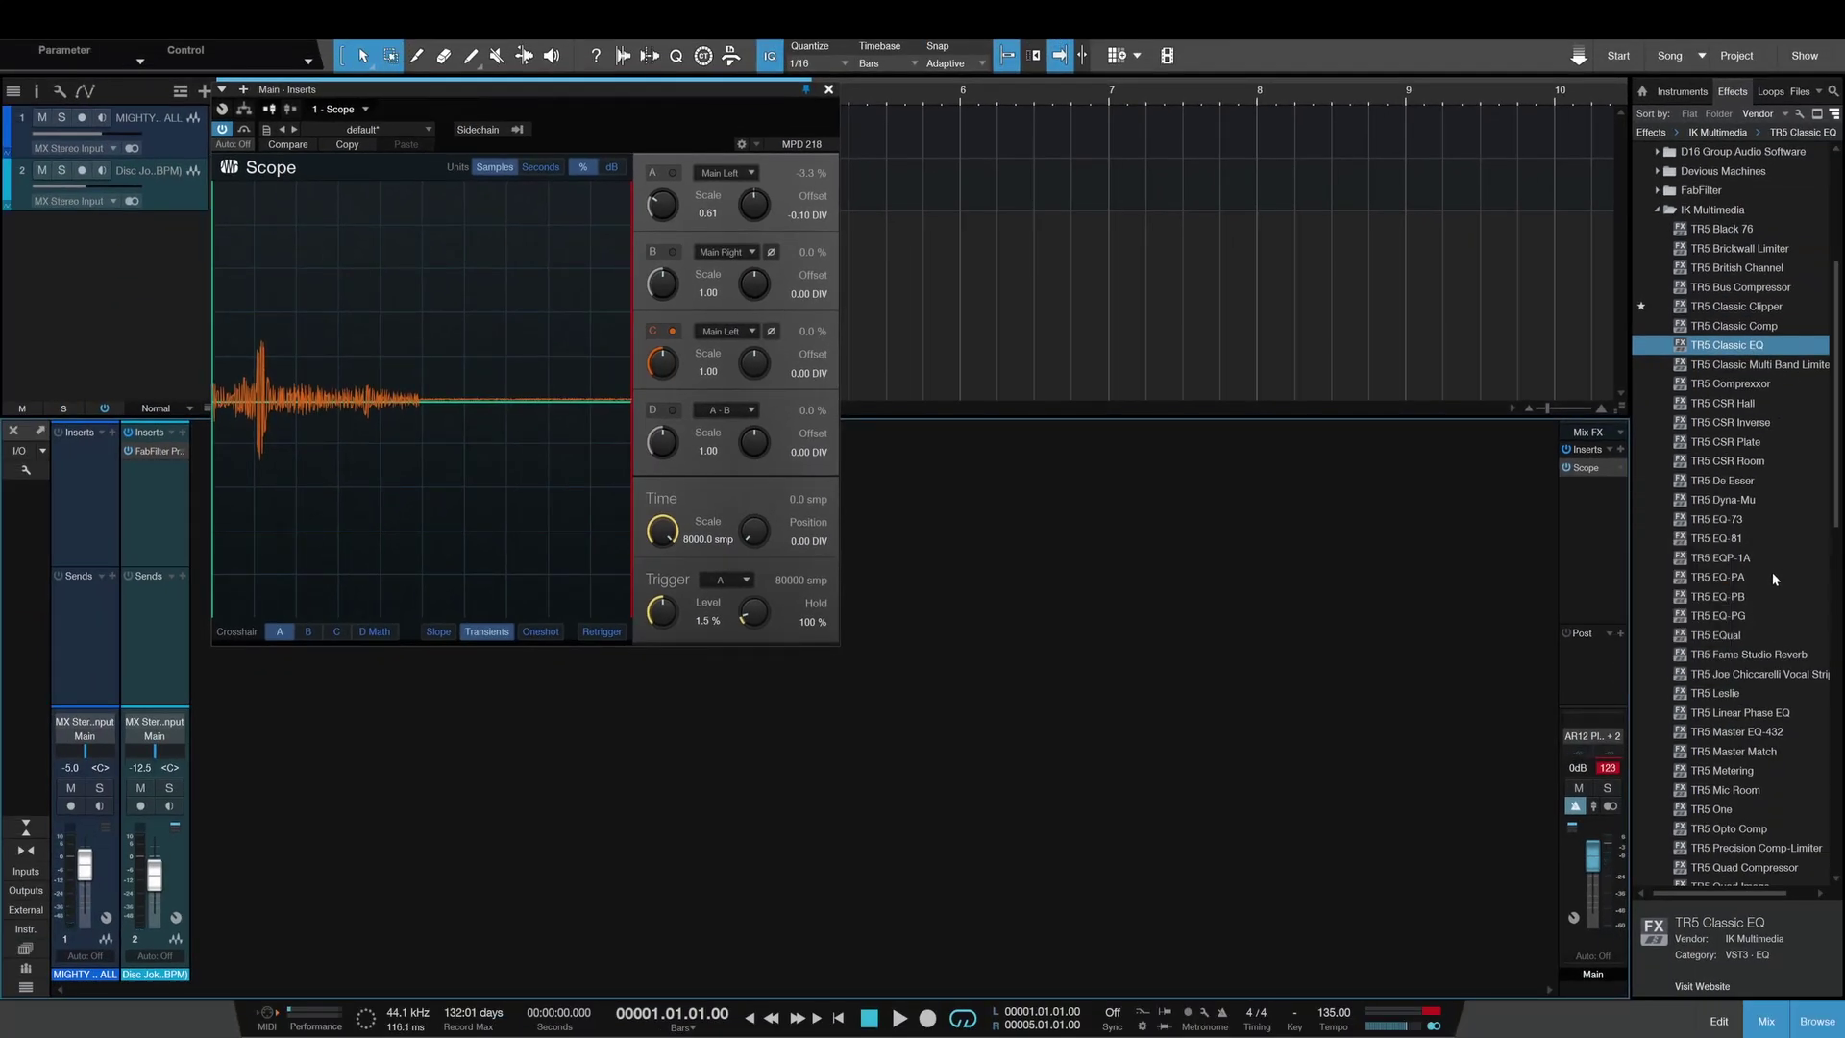
{"action": "left_click_drag", "start_coordinate": [1734, 638], "coordinate": [1606, 464]}
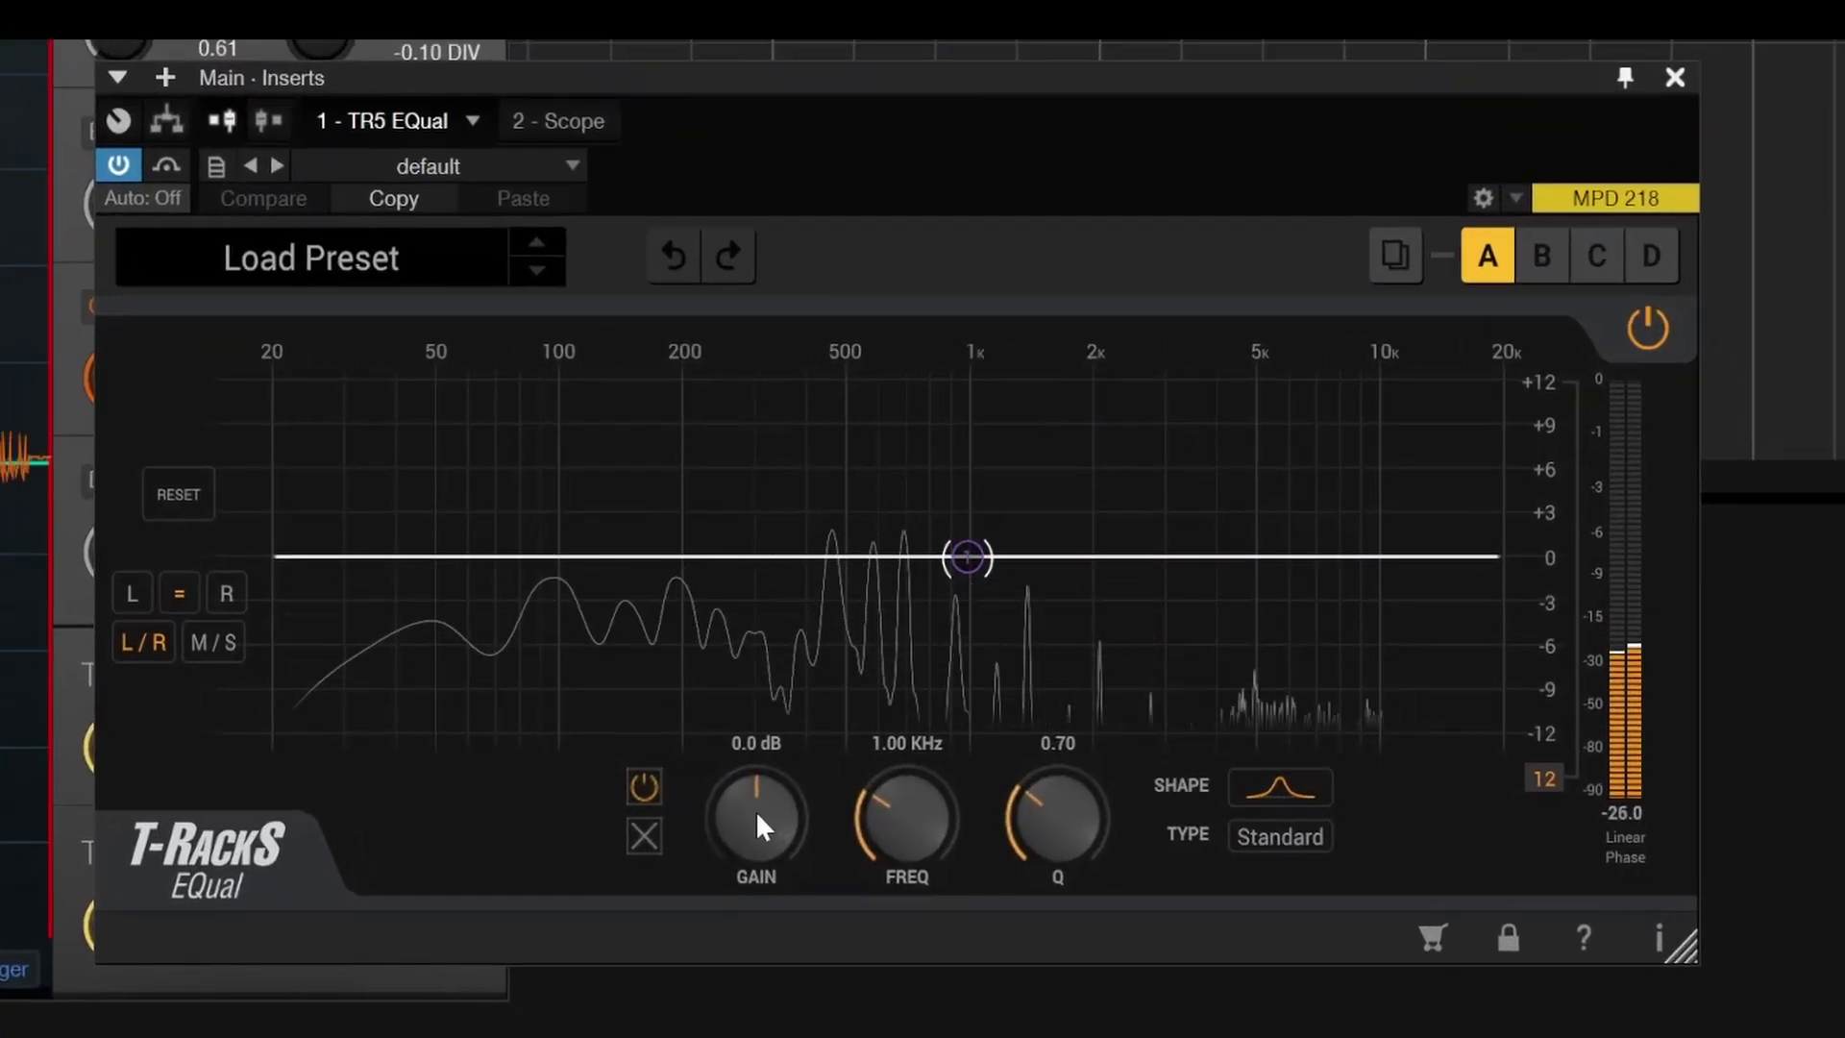
- Shape the EQual curve with boosts of 5.2 dB at 107 Hz, about 5 dB near 1.9 kHz, and 5.3 dB at 8.37 kHz
{"action": "left_click_drag", "start_coordinate": [755, 809], "coordinate": [758, 747]}
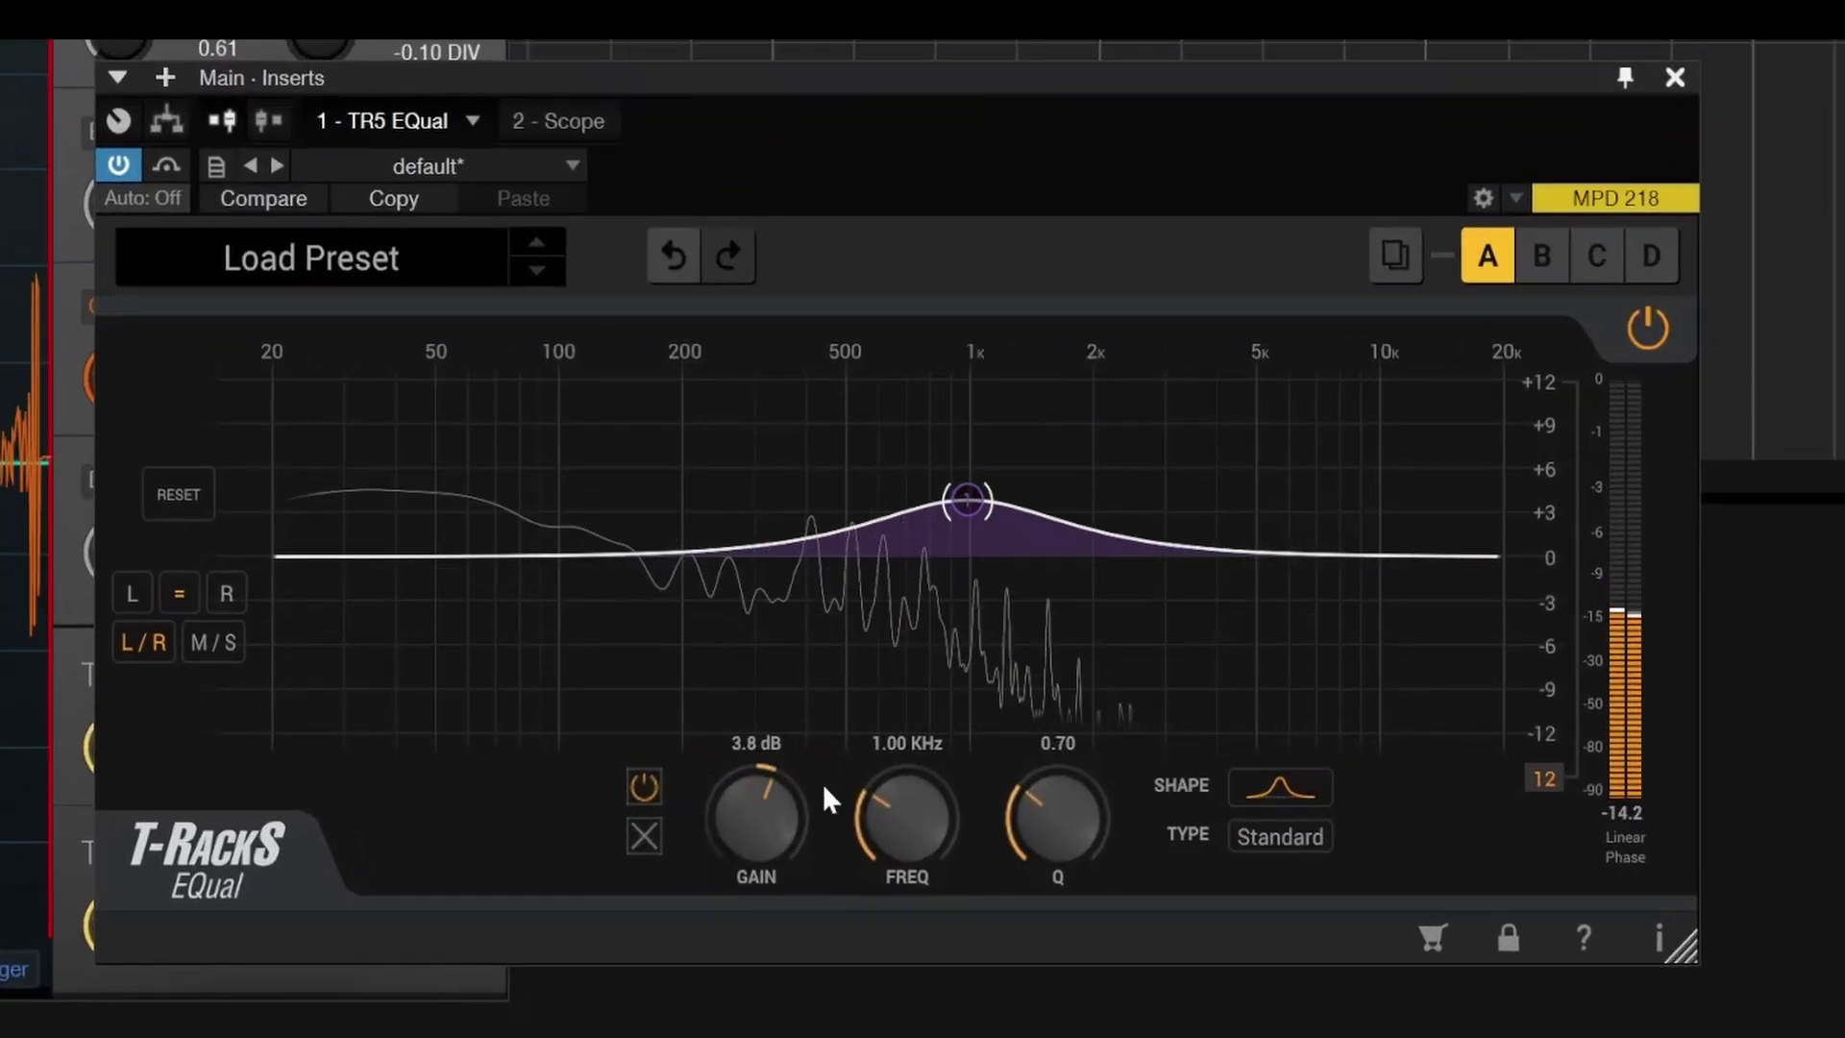
{"action": "left_click_drag", "start_coordinate": [903, 788], "coordinate": [923, 901]}
{"action": "left_click_drag", "start_coordinate": [765, 809], "coordinate": [766, 767]}
{"action": "left_click_drag", "start_coordinate": [1023, 558], "coordinate": [1082, 491]}
{"action": "left_click_drag", "start_coordinate": [1196, 526], "coordinate": [1347, 477]}
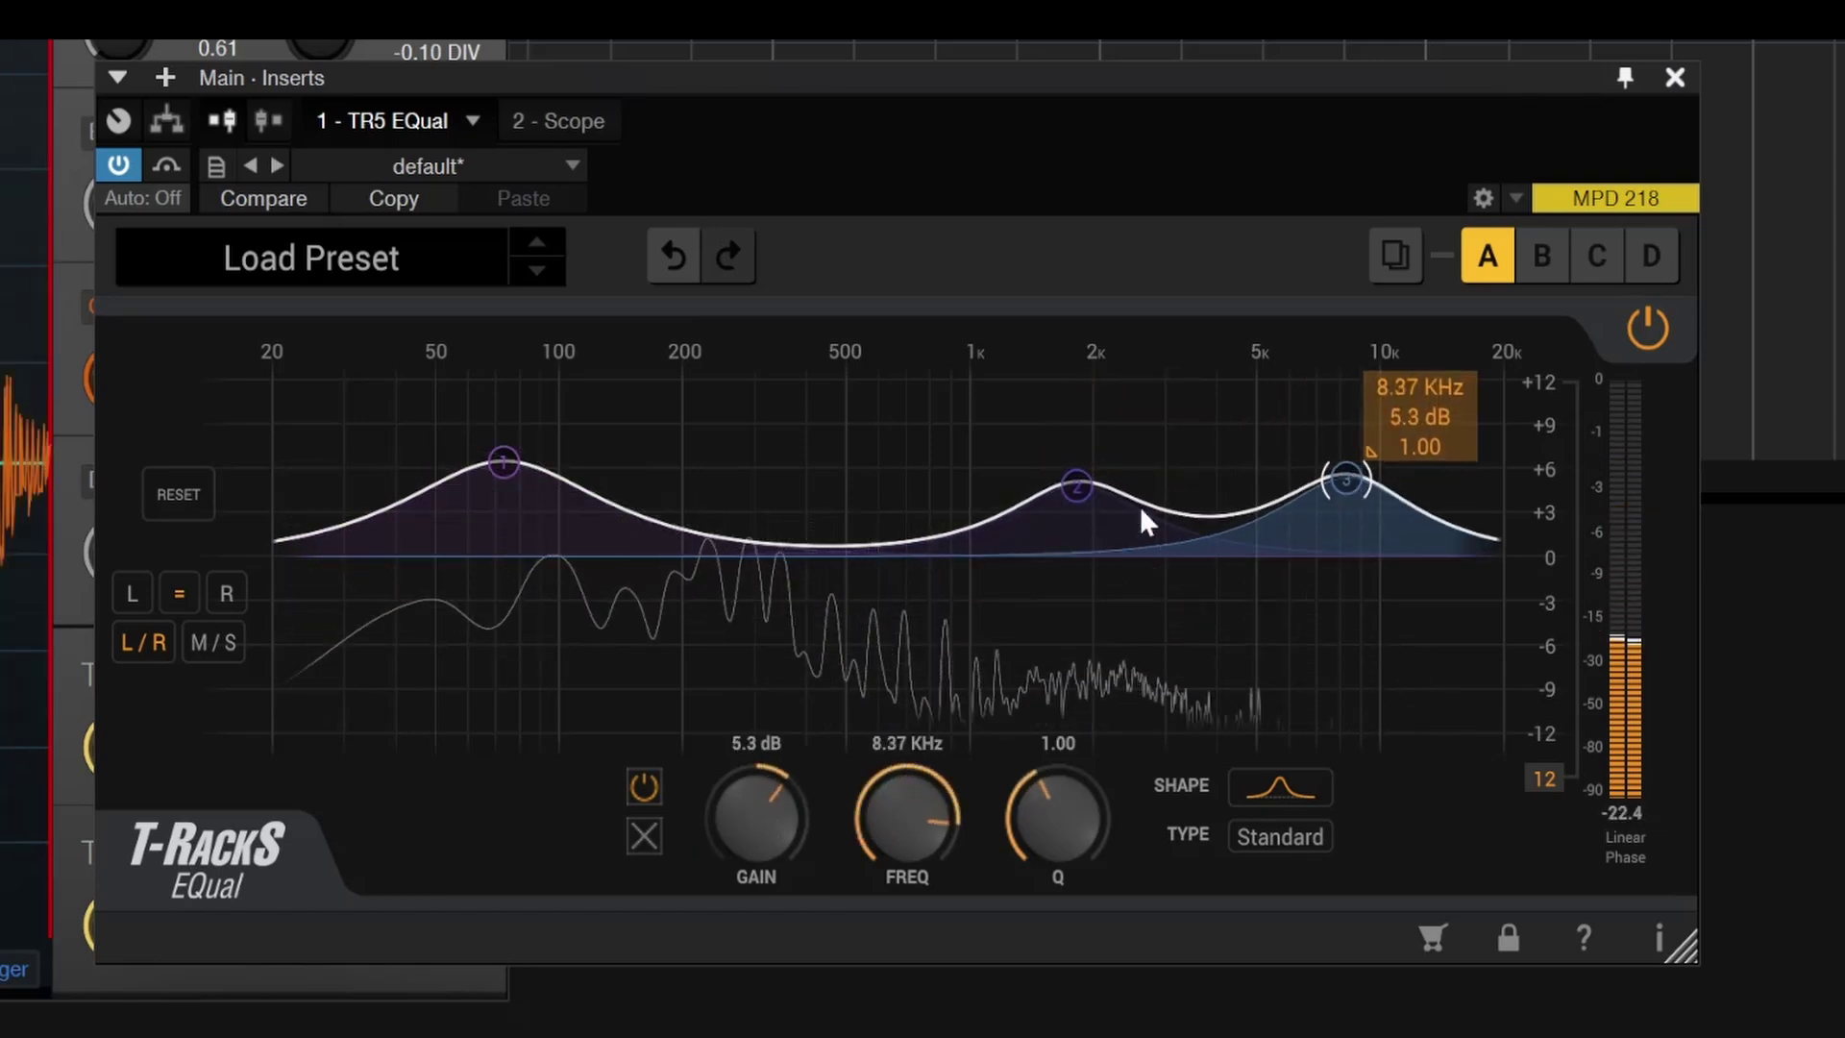
{"action": "left_click_drag", "start_coordinate": [502, 470], "coordinate": [571, 484]}
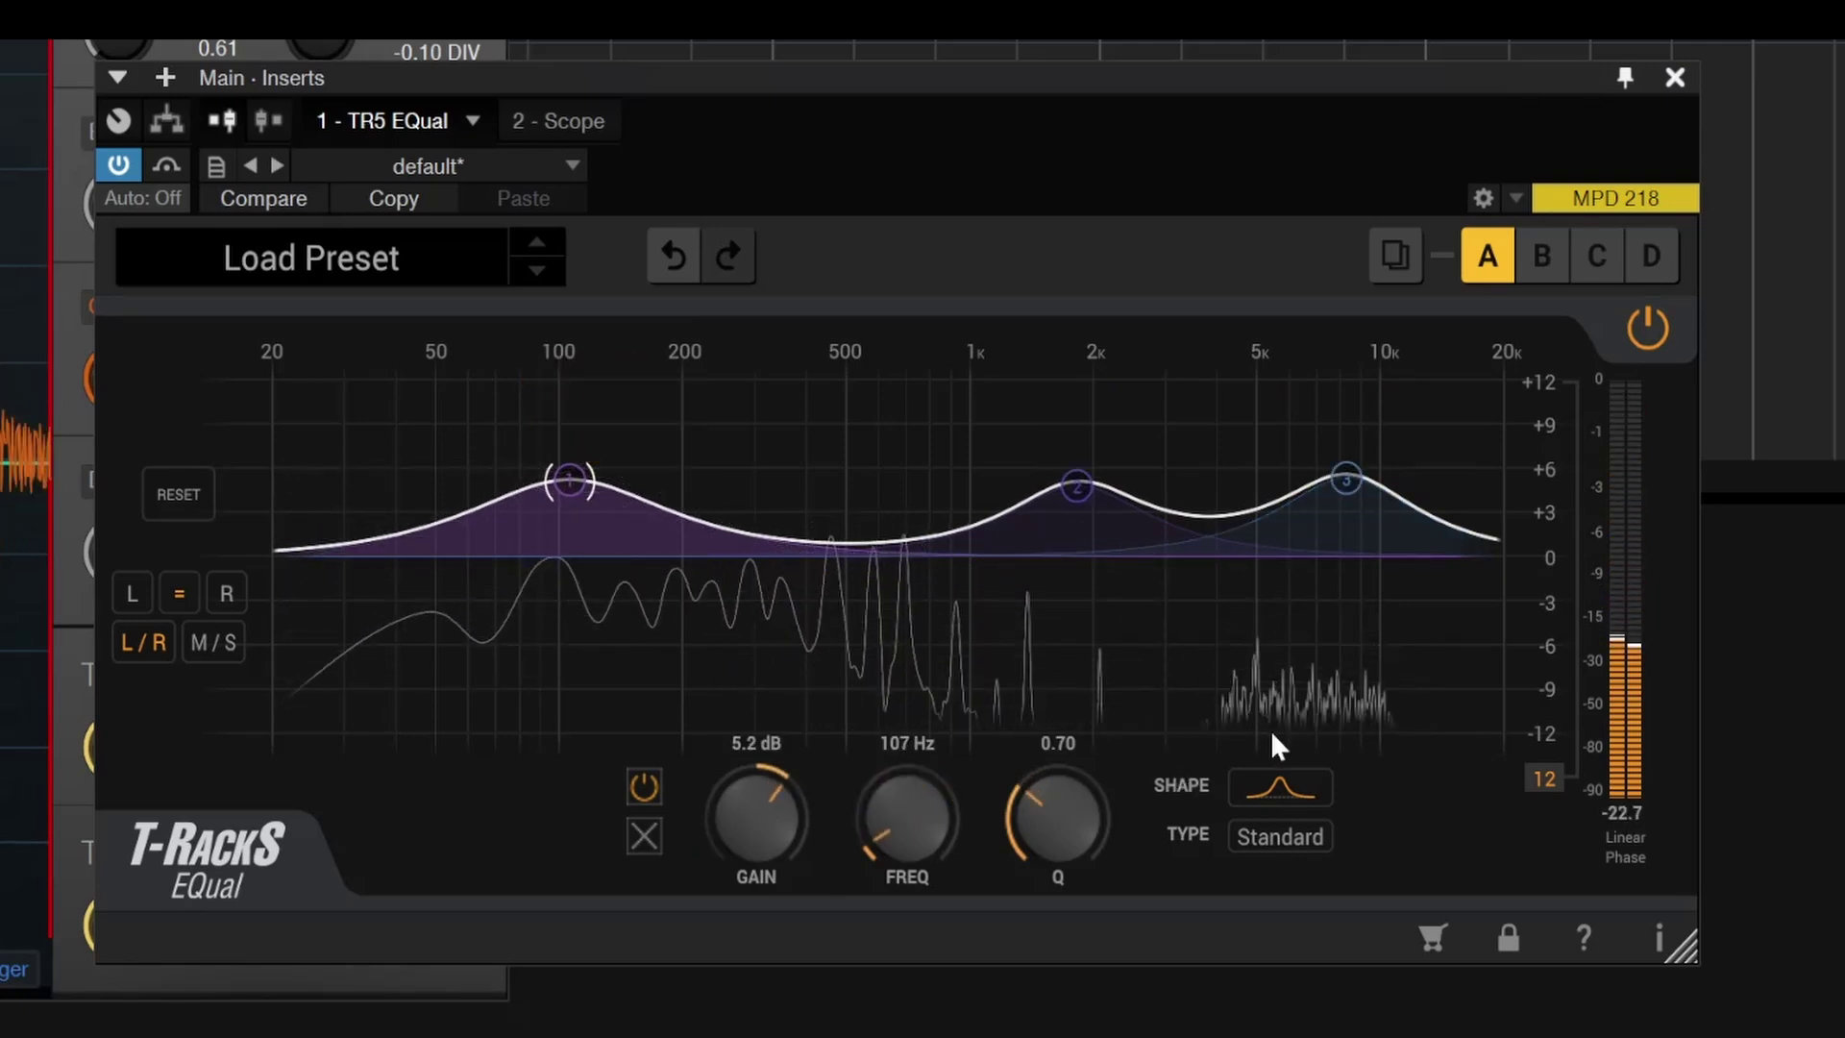
- Stop playback, enlarge the EQual plugin window, and shrink it back to a compact size
{"action": "key", "text": "space"}
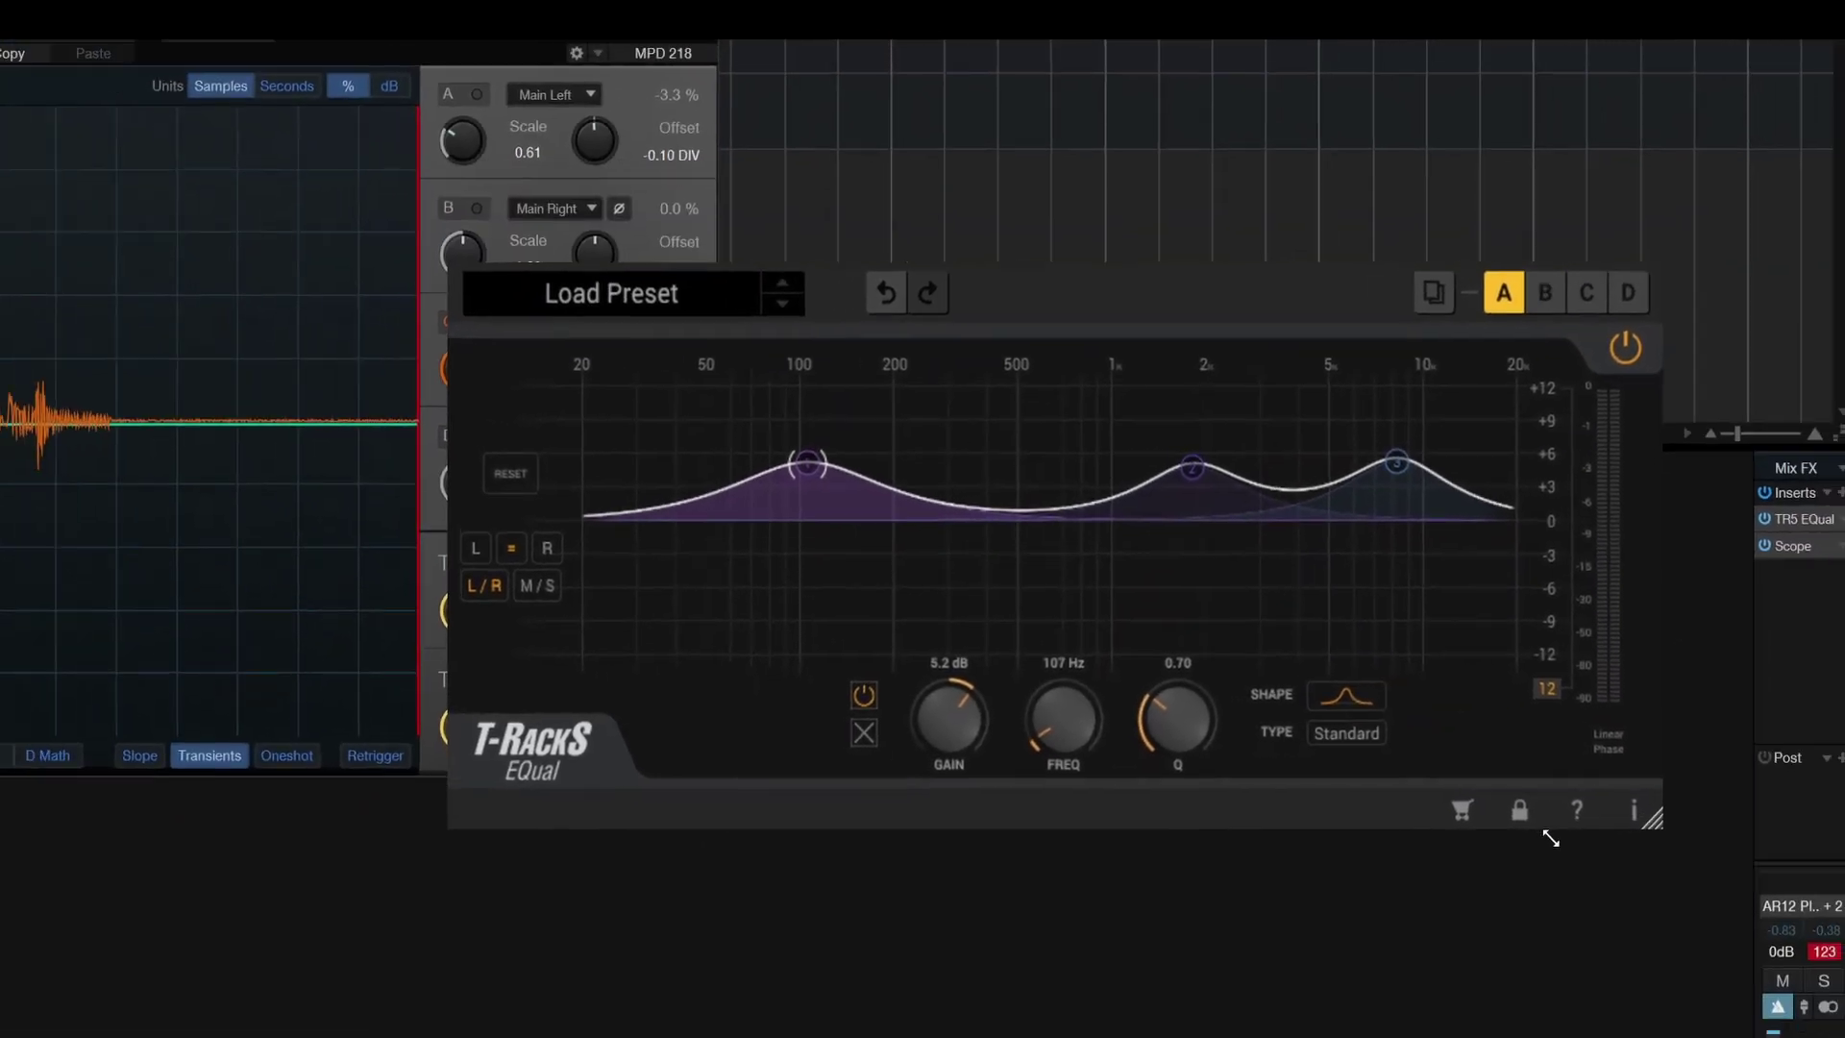
{"action": "left_click_drag", "start_coordinate": [1550, 838], "coordinate": [1844, 1022]}
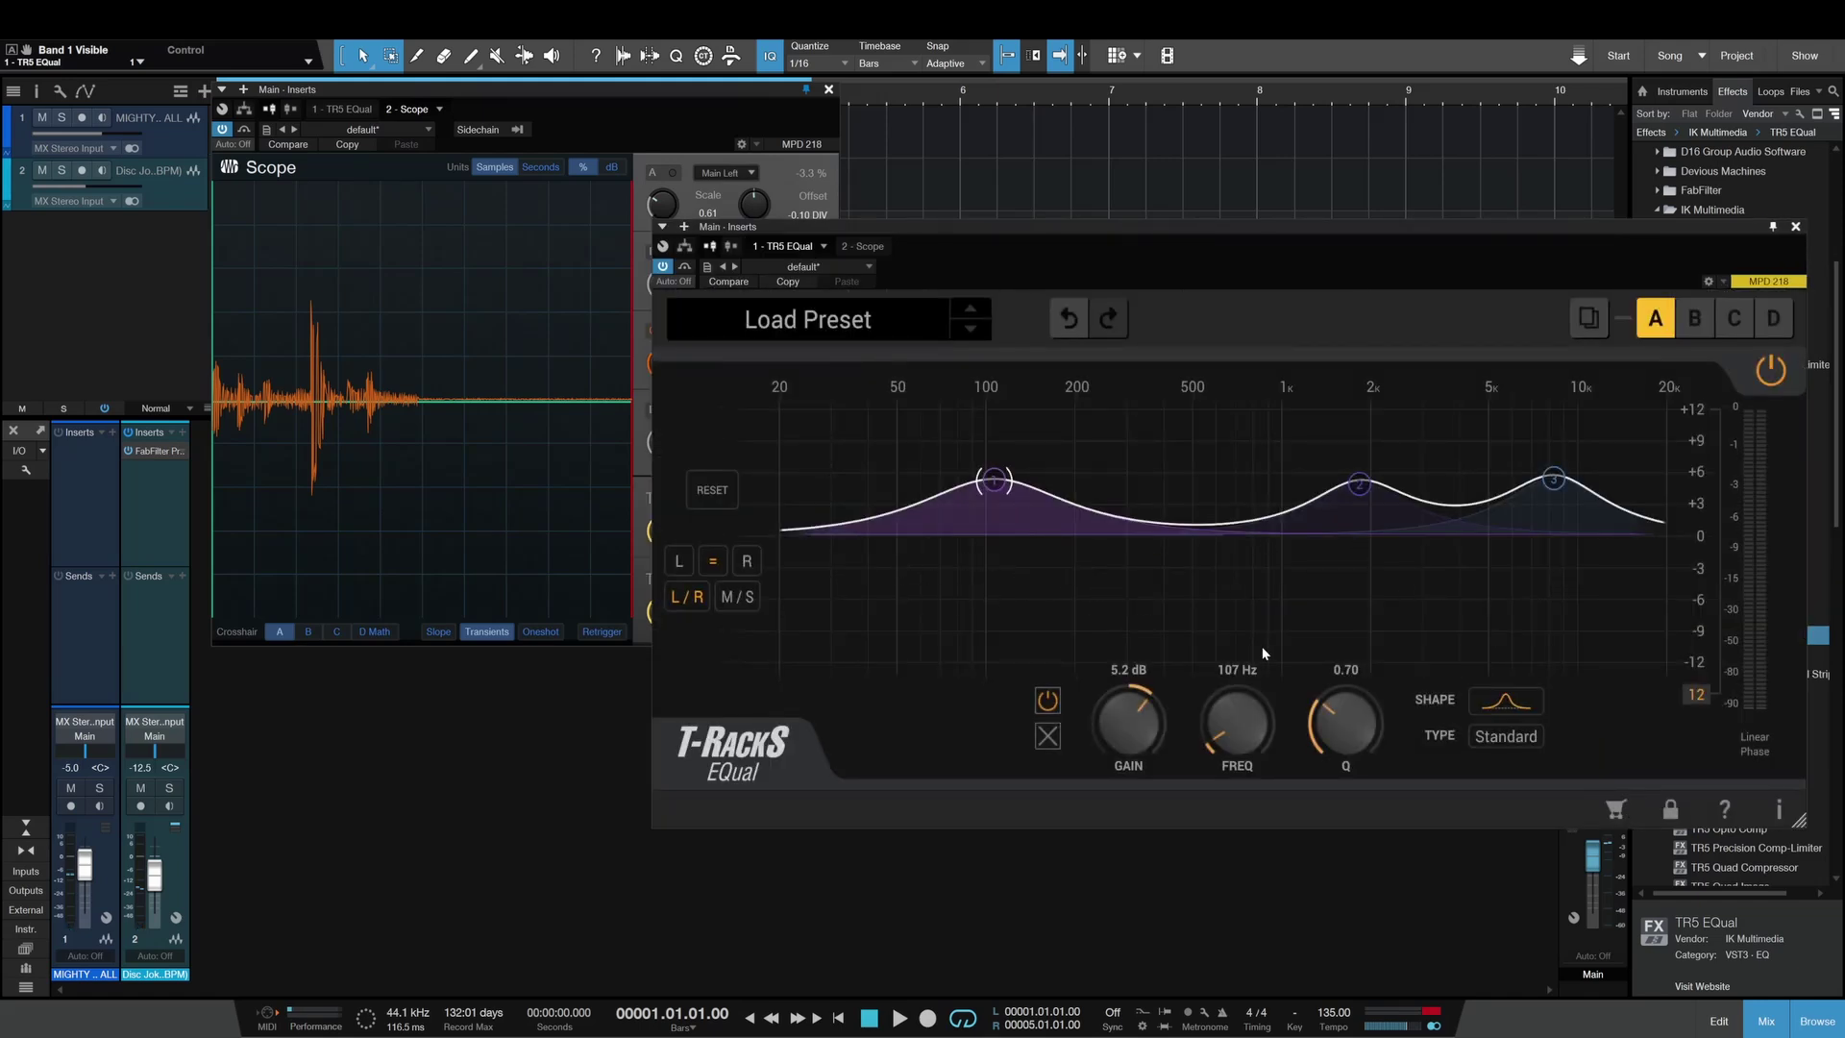
{"action": "left_click_drag", "start_coordinate": [1795, 821], "coordinate": [1368, 568]}
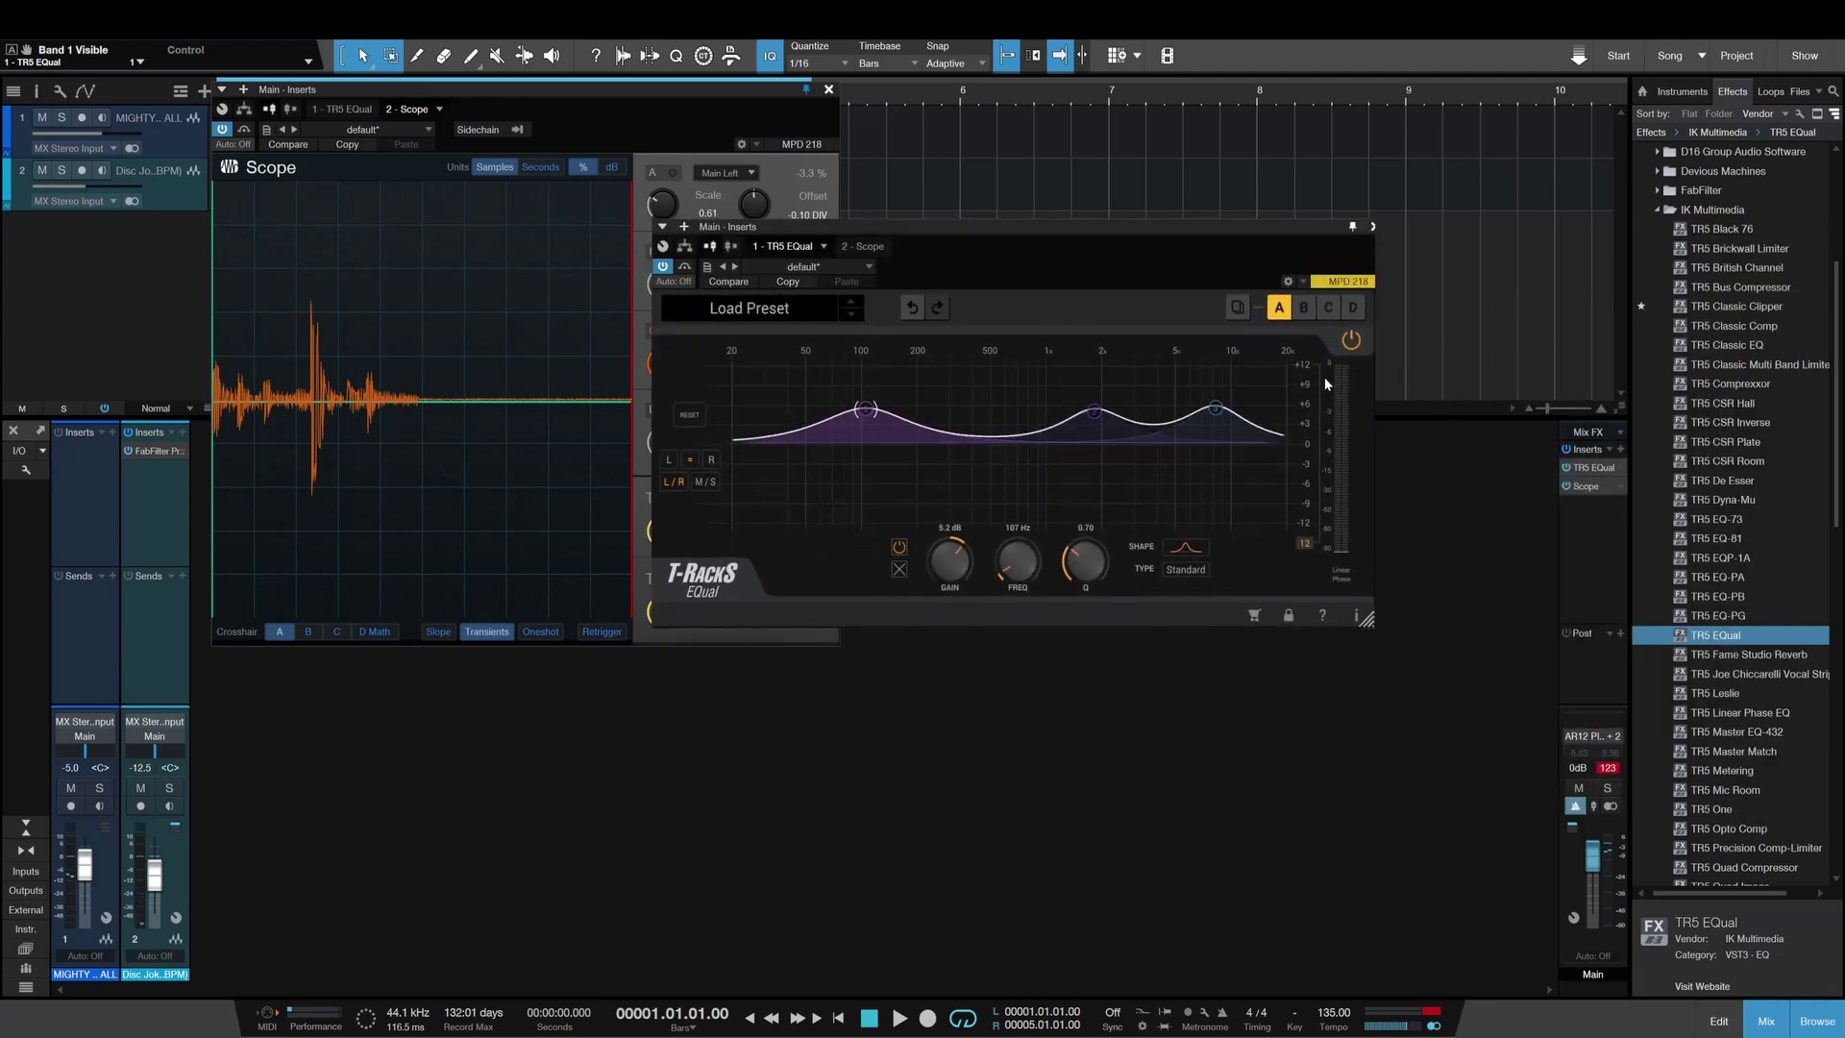
- Replace TR5 EQual on the Main channel with TR5 Fame Studio Reverb before the Scope insert
{"action": "left_click", "coordinate": [1364, 227]}
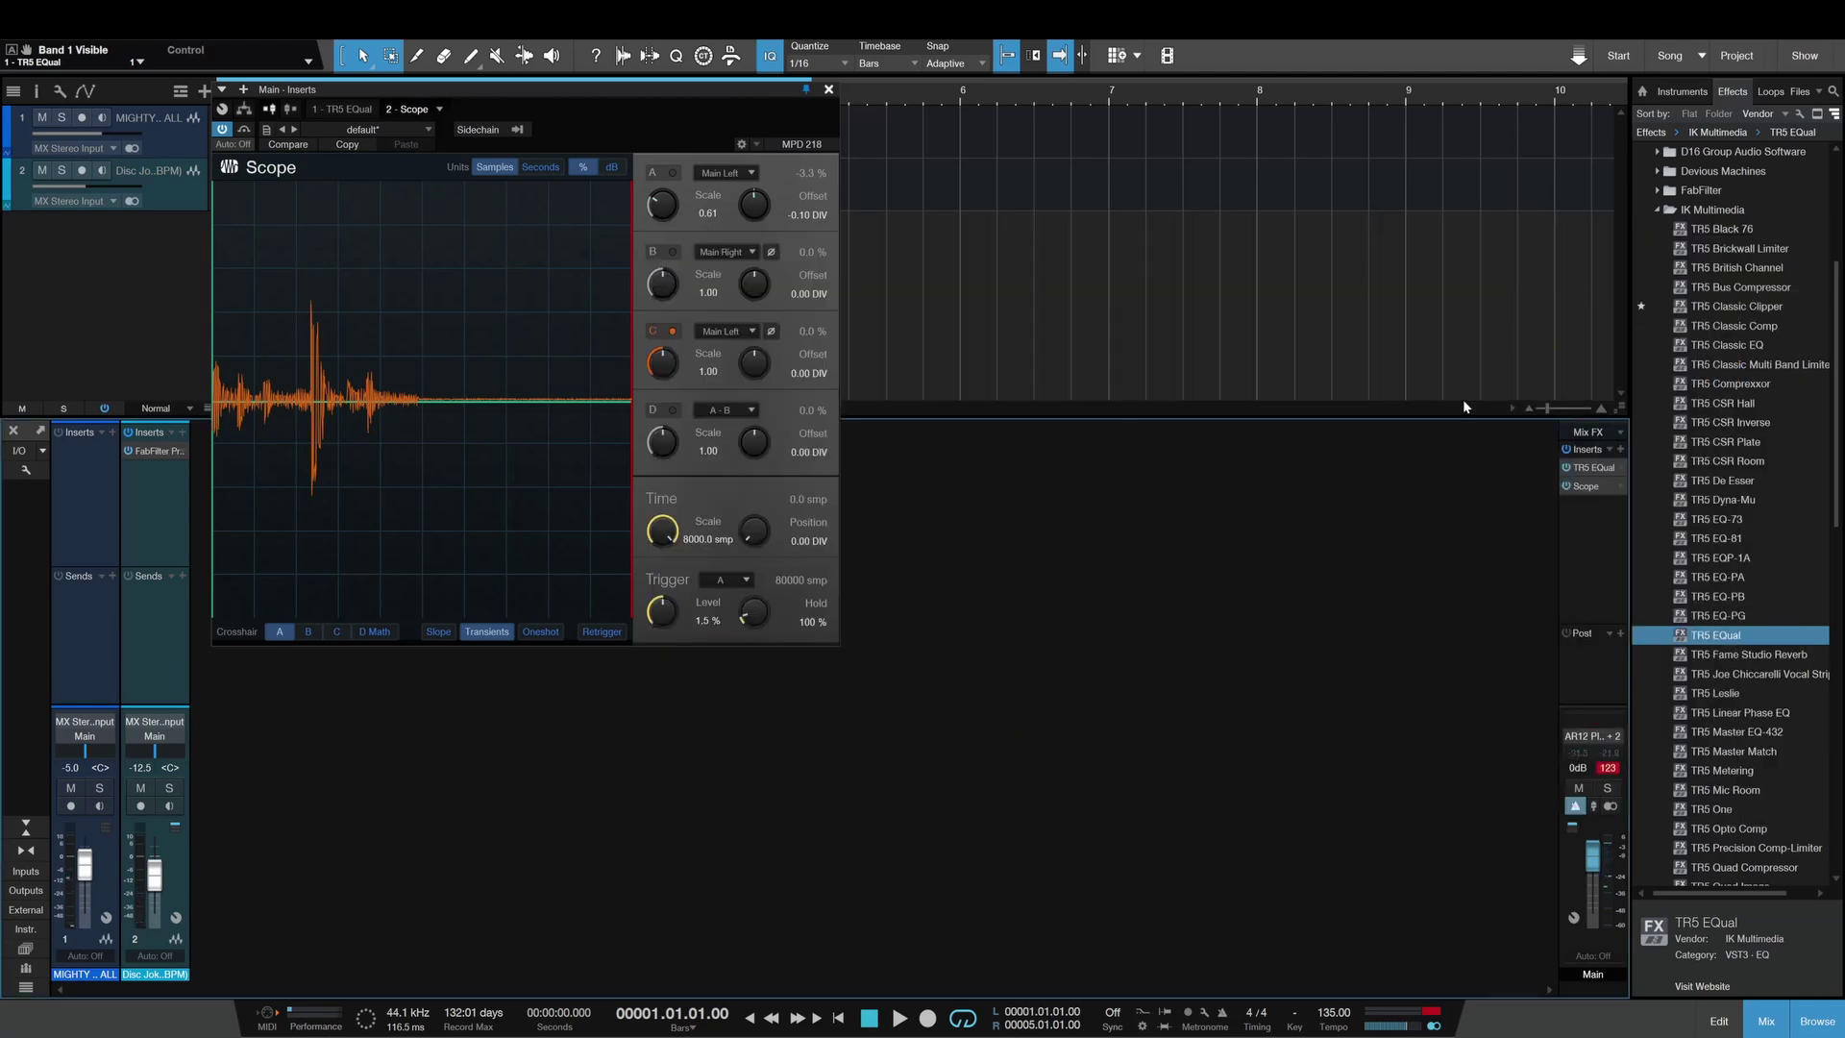
{"action": "left_click", "coordinate": [1621, 468]}
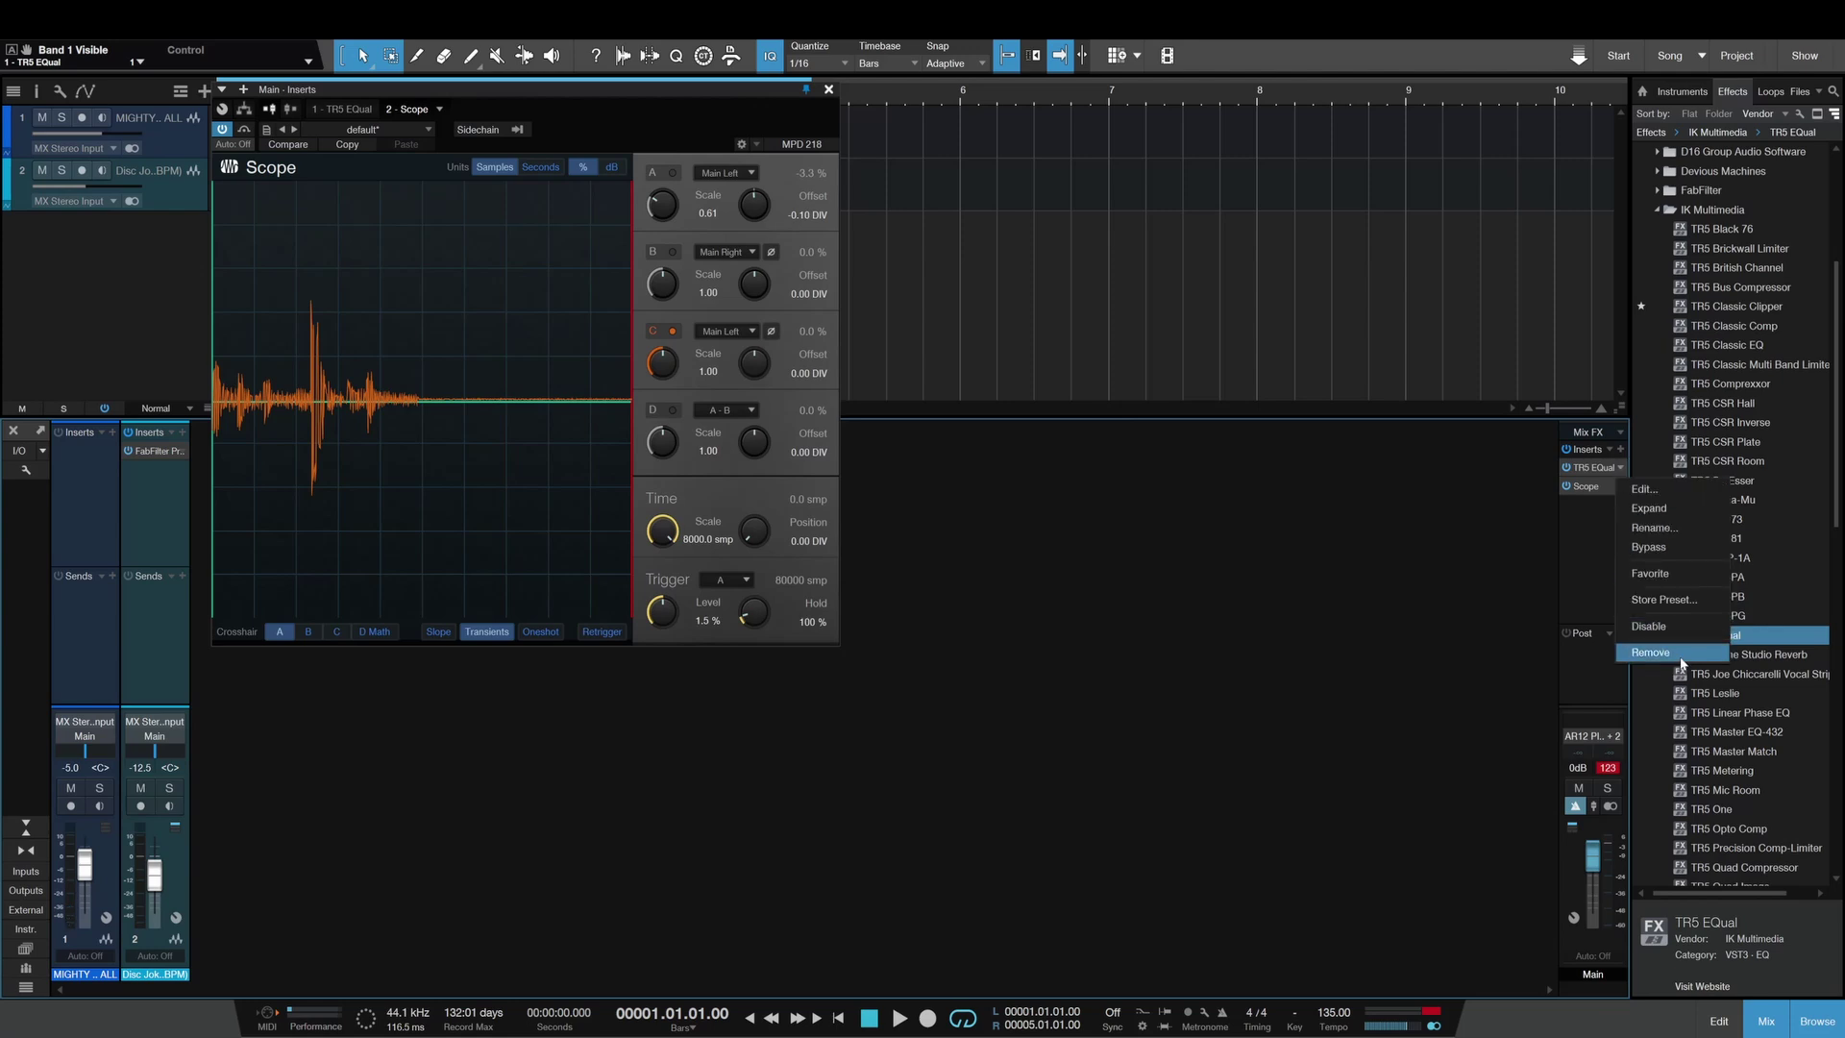
{"action": "left_click", "coordinate": [1653, 653]}
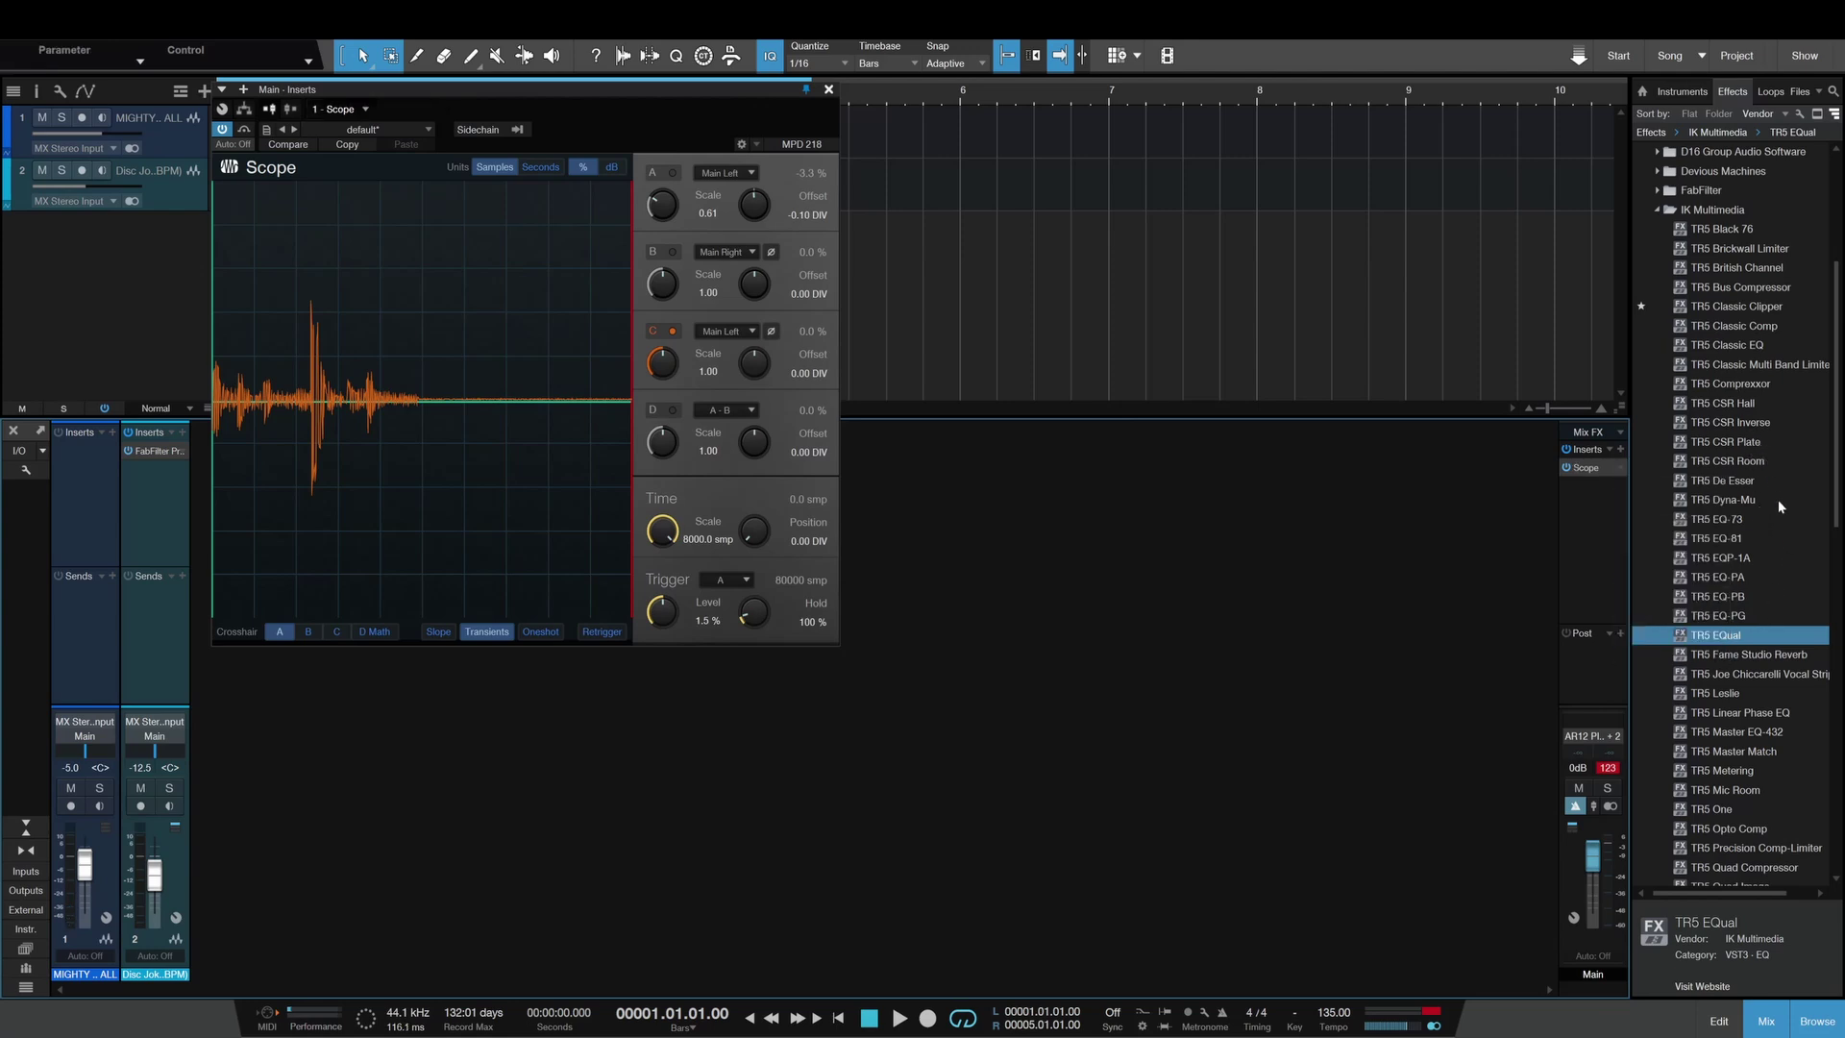
{"action": "scroll", "coordinate": [1768, 528], "scroll_direction": "down", "scroll_amount": 5}
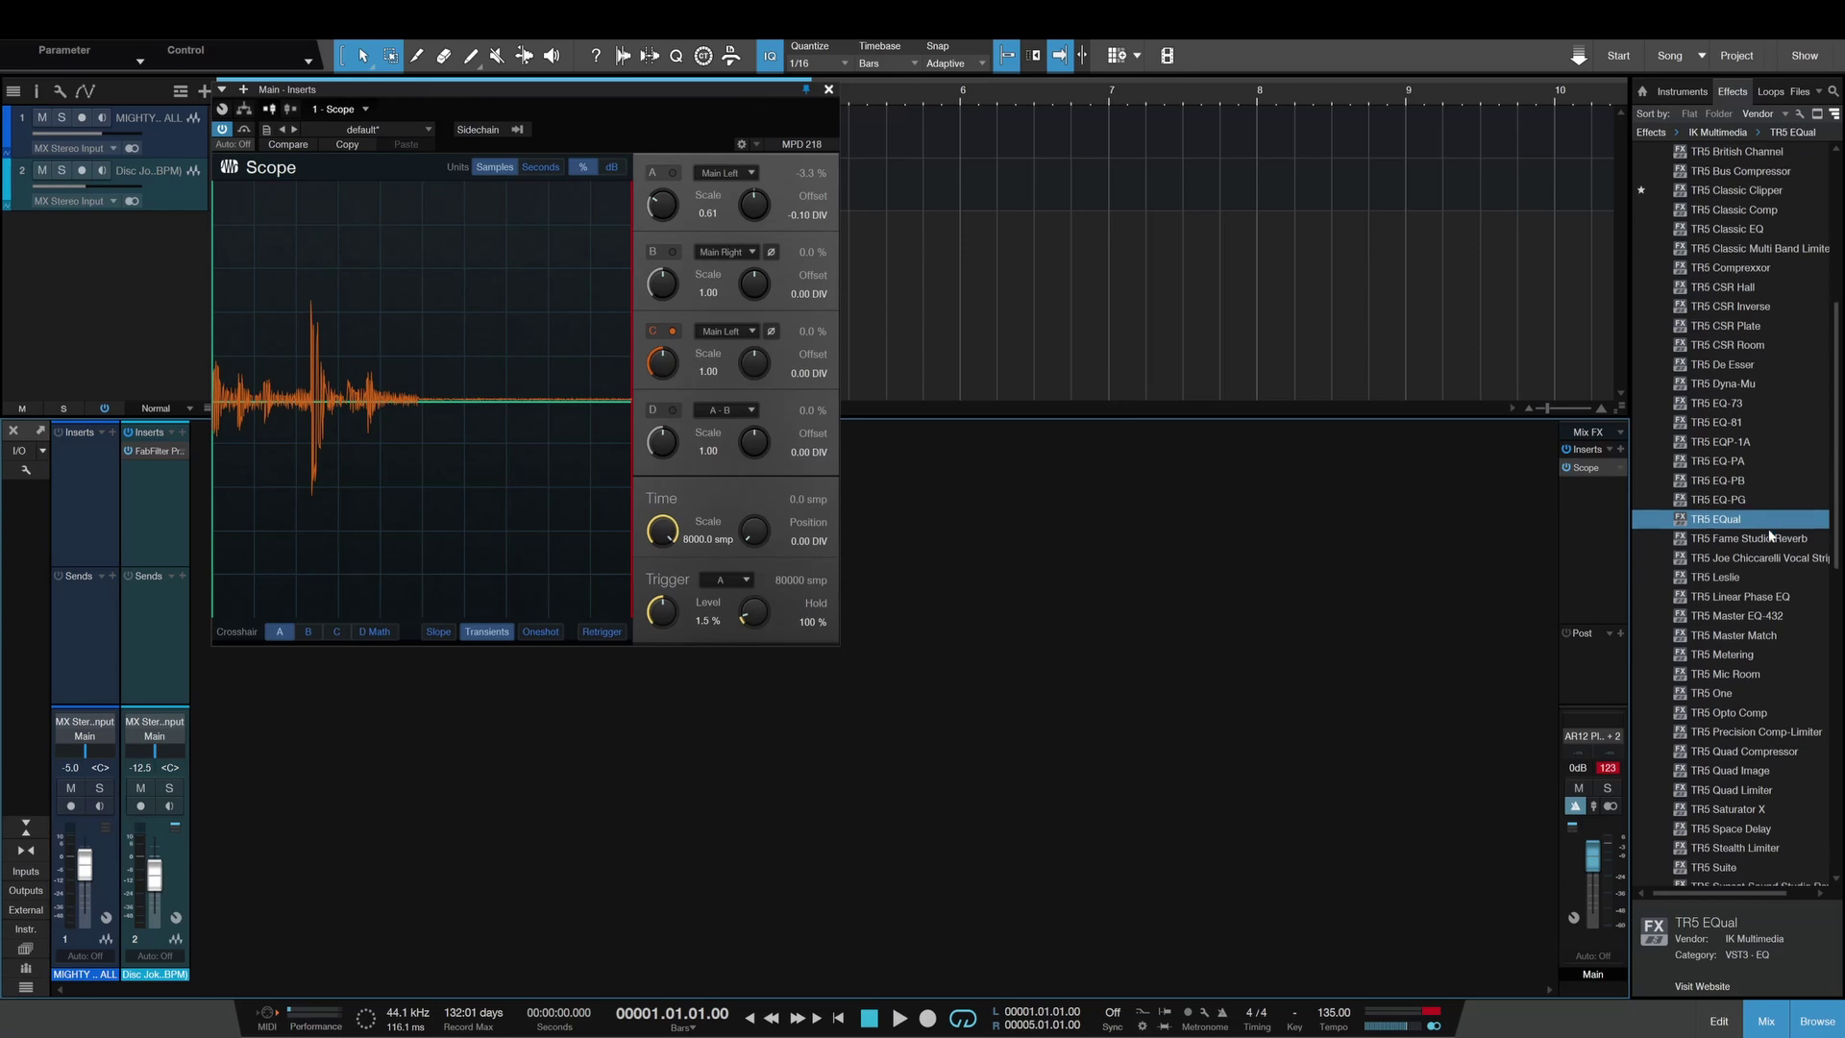
{"action": "left_click_drag", "start_coordinate": [1759, 486], "coordinate": [1595, 468]}
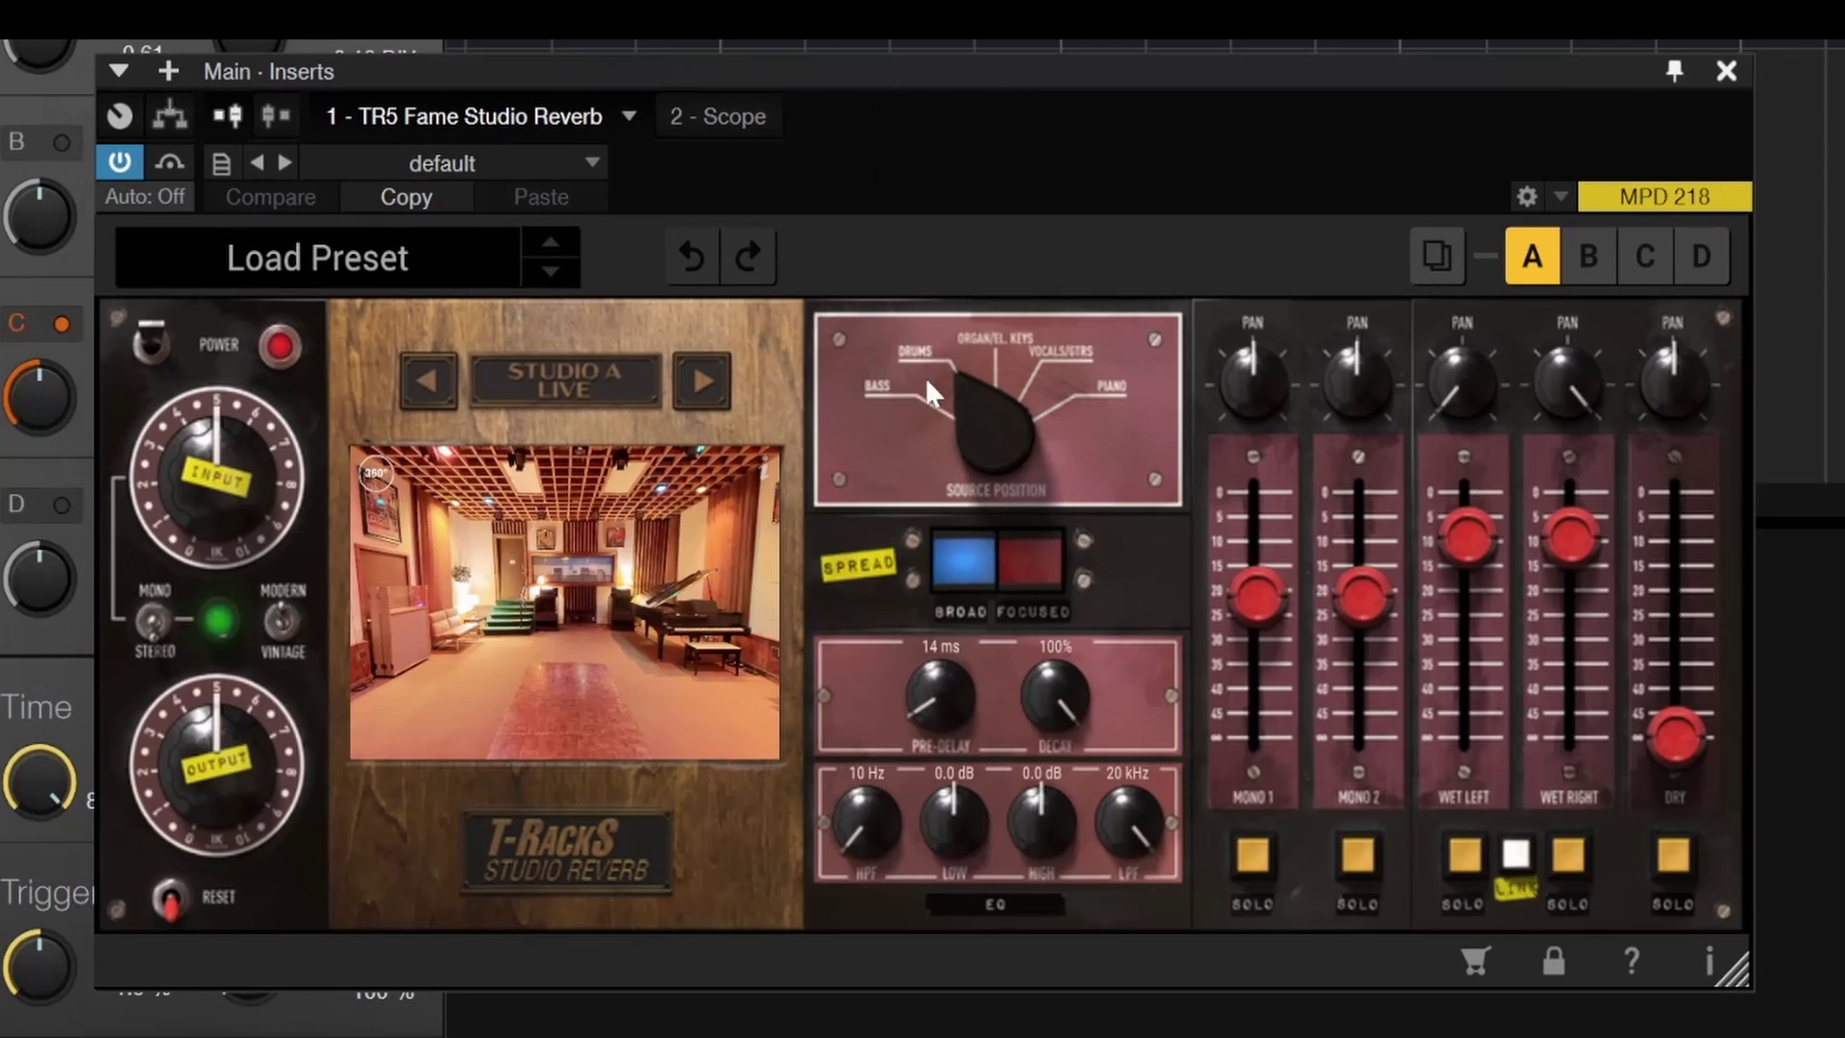
- Try other source positions and the Focused spread in the Studio A Live reverb, and return to Drums and Broad
{"action": "left_click_drag", "start_coordinate": [966, 384], "coordinate": [1011, 212]}
{"action": "left_click_drag", "start_coordinate": [1017, 419], "coordinate": [1025, 303]}
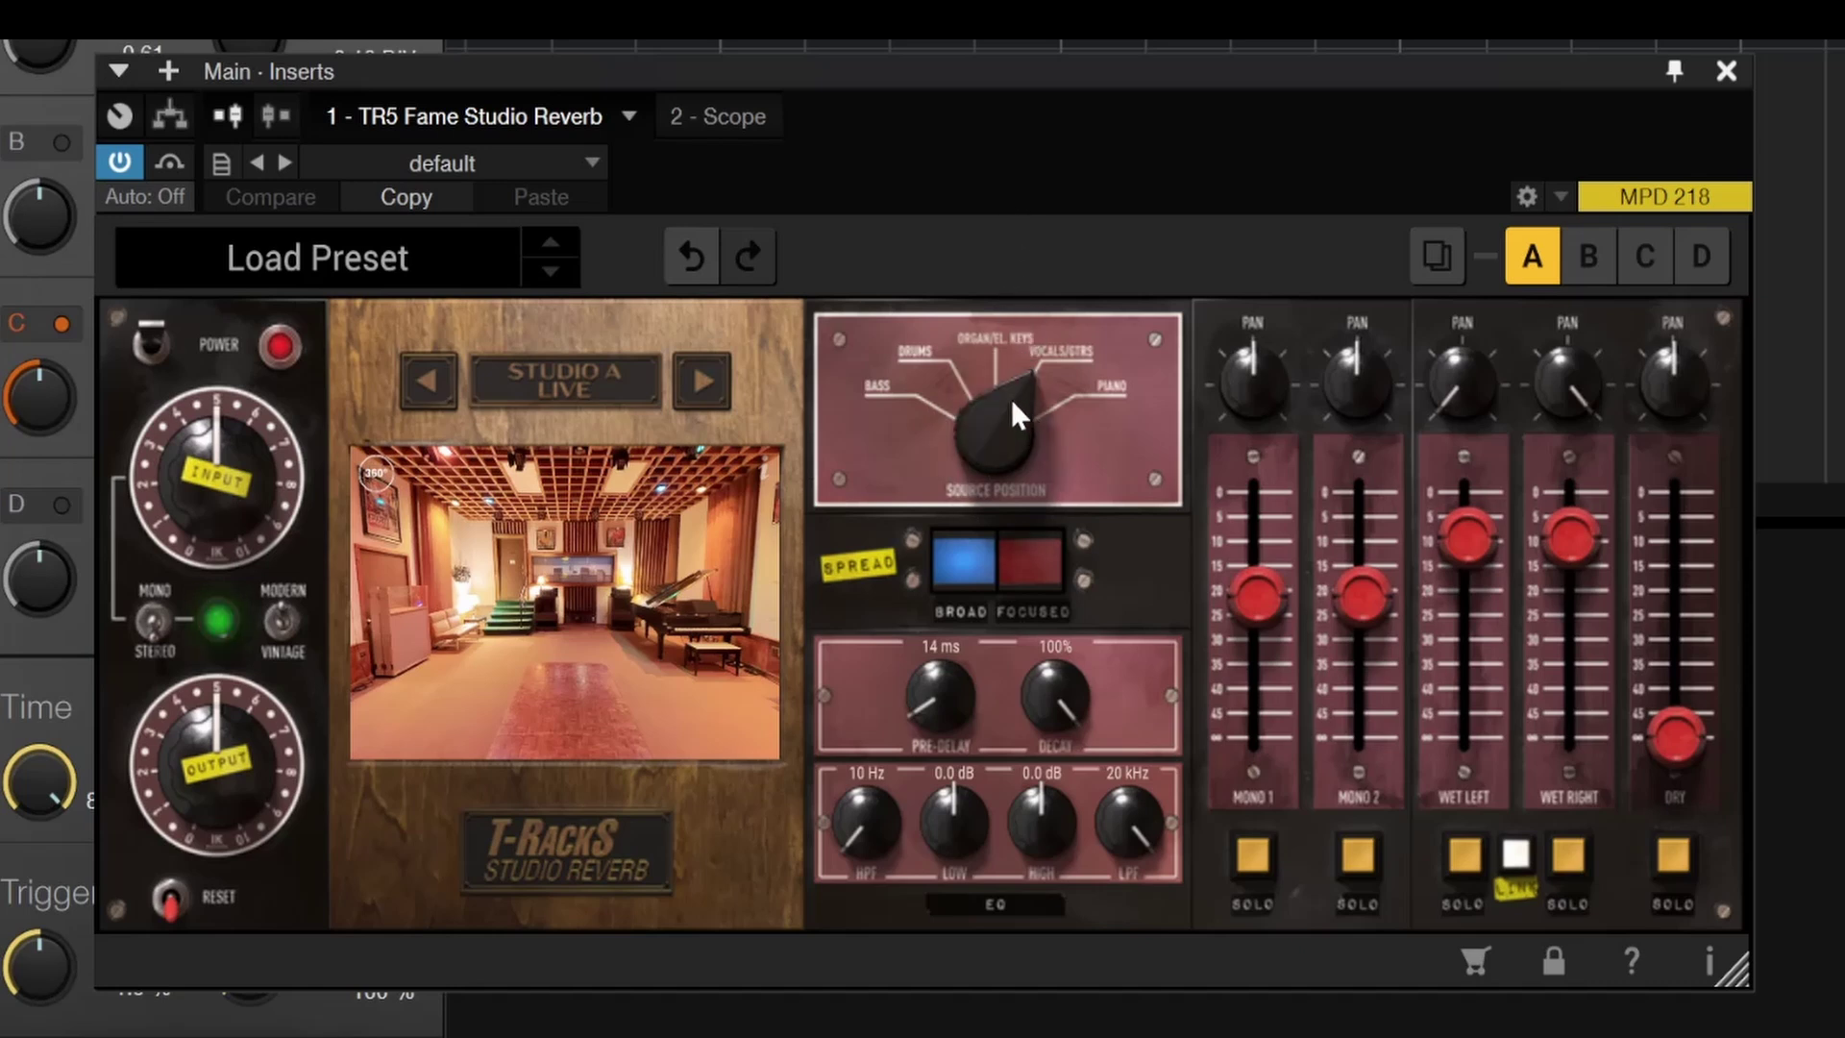
{"action": "left_click_drag", "start_coordinate": [1011, 399], "coordinate": [1028, 613]}
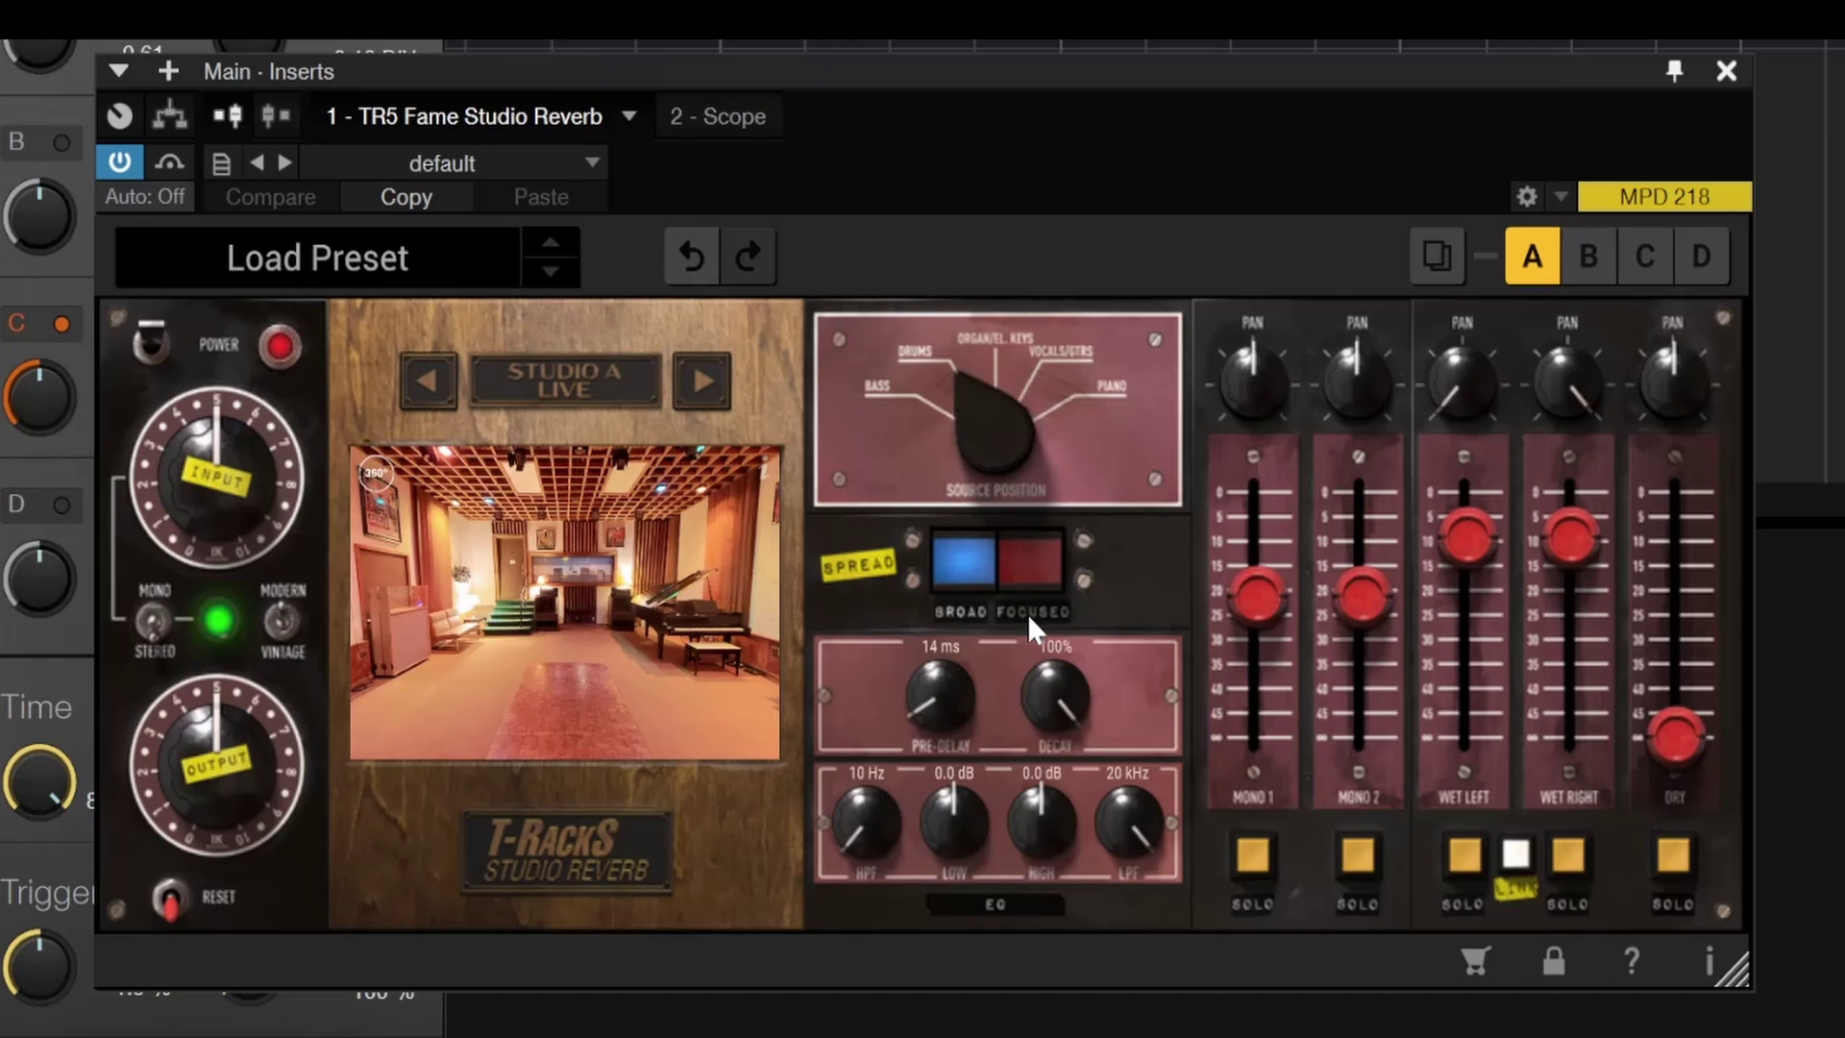
{"action": "left_click", "coordinate": [959, 555]}
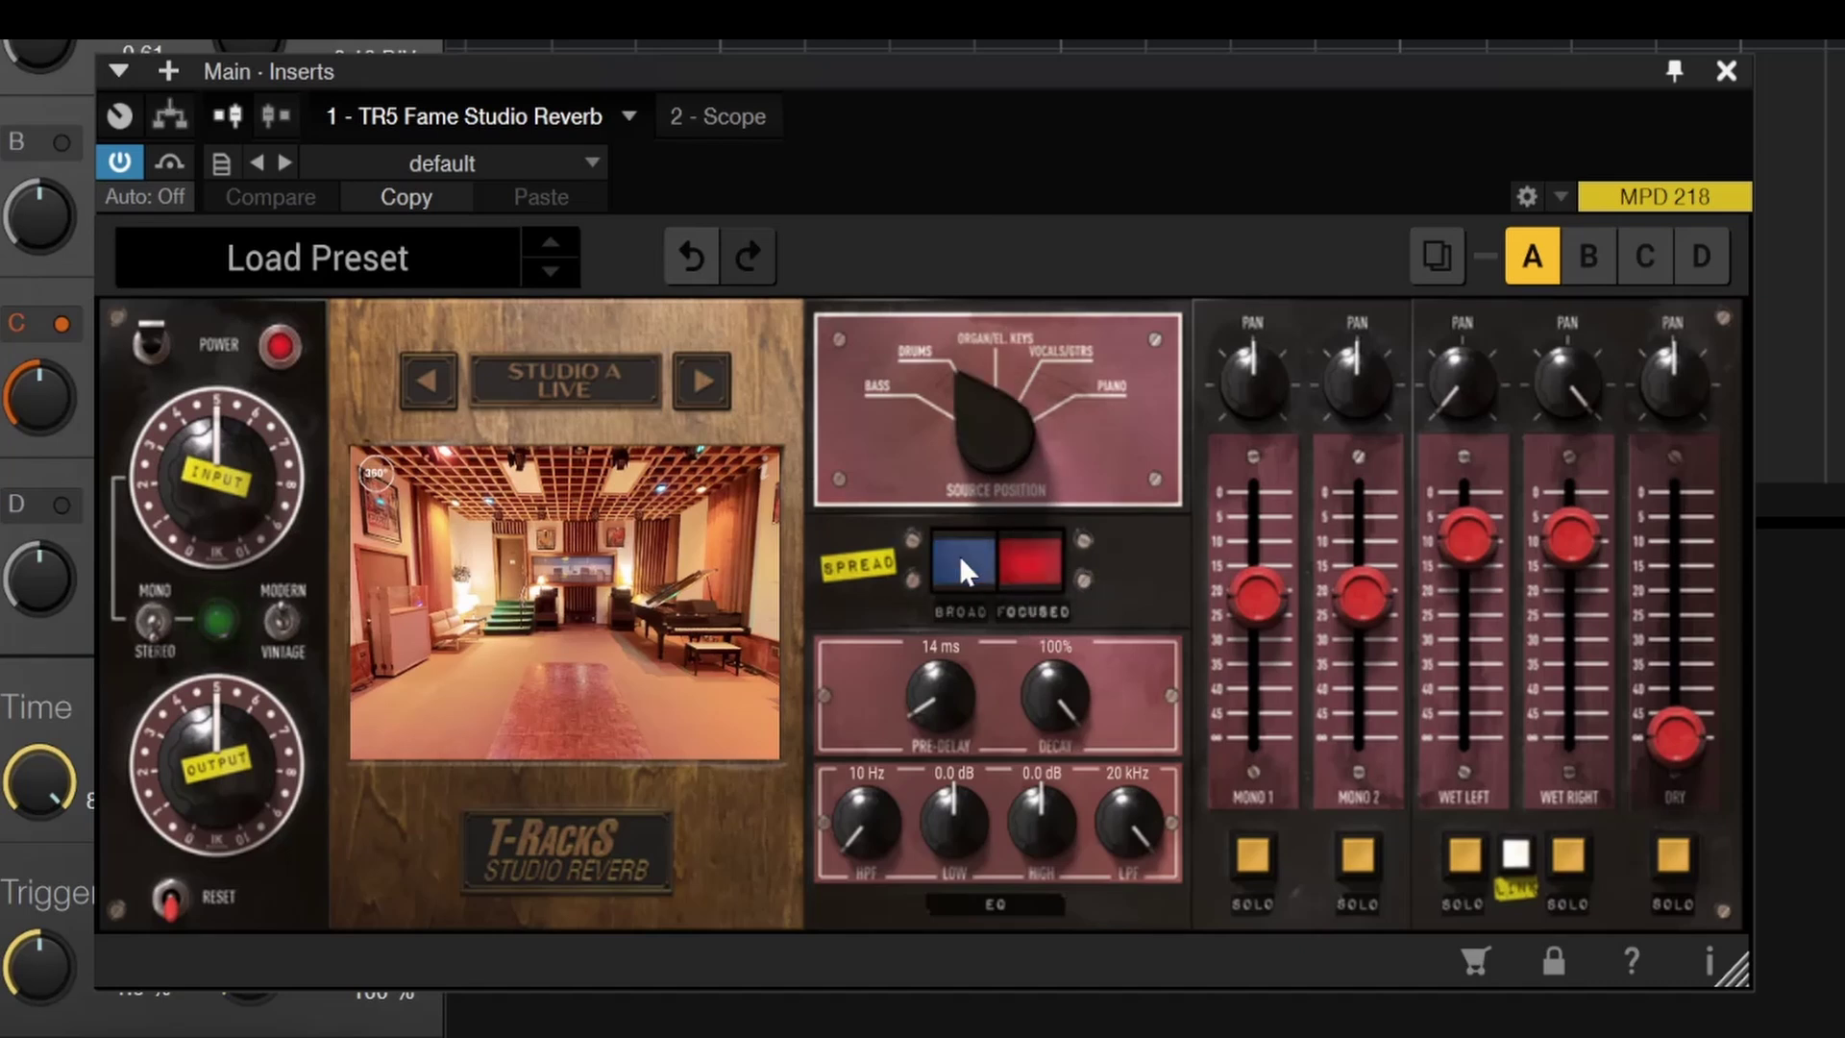
{"action": "left_click", "coordinate": [1019, 562]}
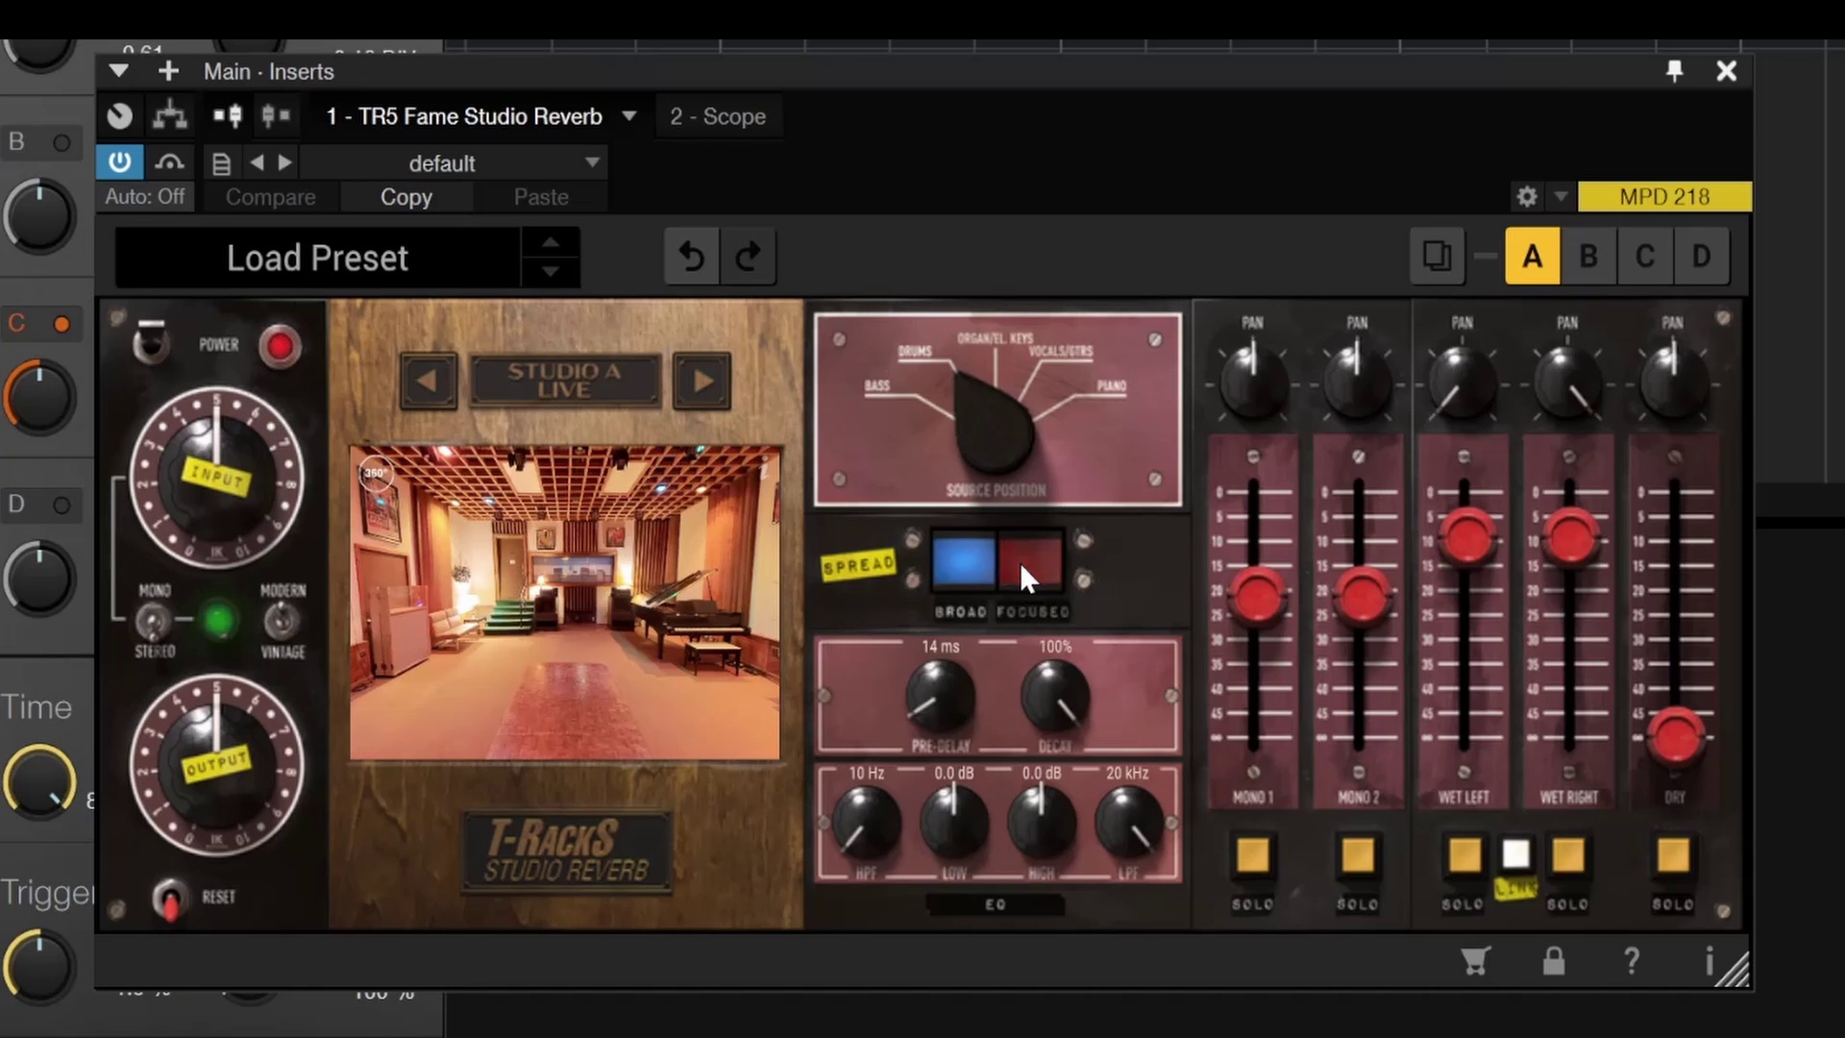
- Switch the reverb room to Studio B Booths, set its position to Vocals, and rotate the 360° room view
{"action": "mouse_move", "coordinate": [1231, 569]}
{"action": "left_click", "coordinate": [713, 399]}
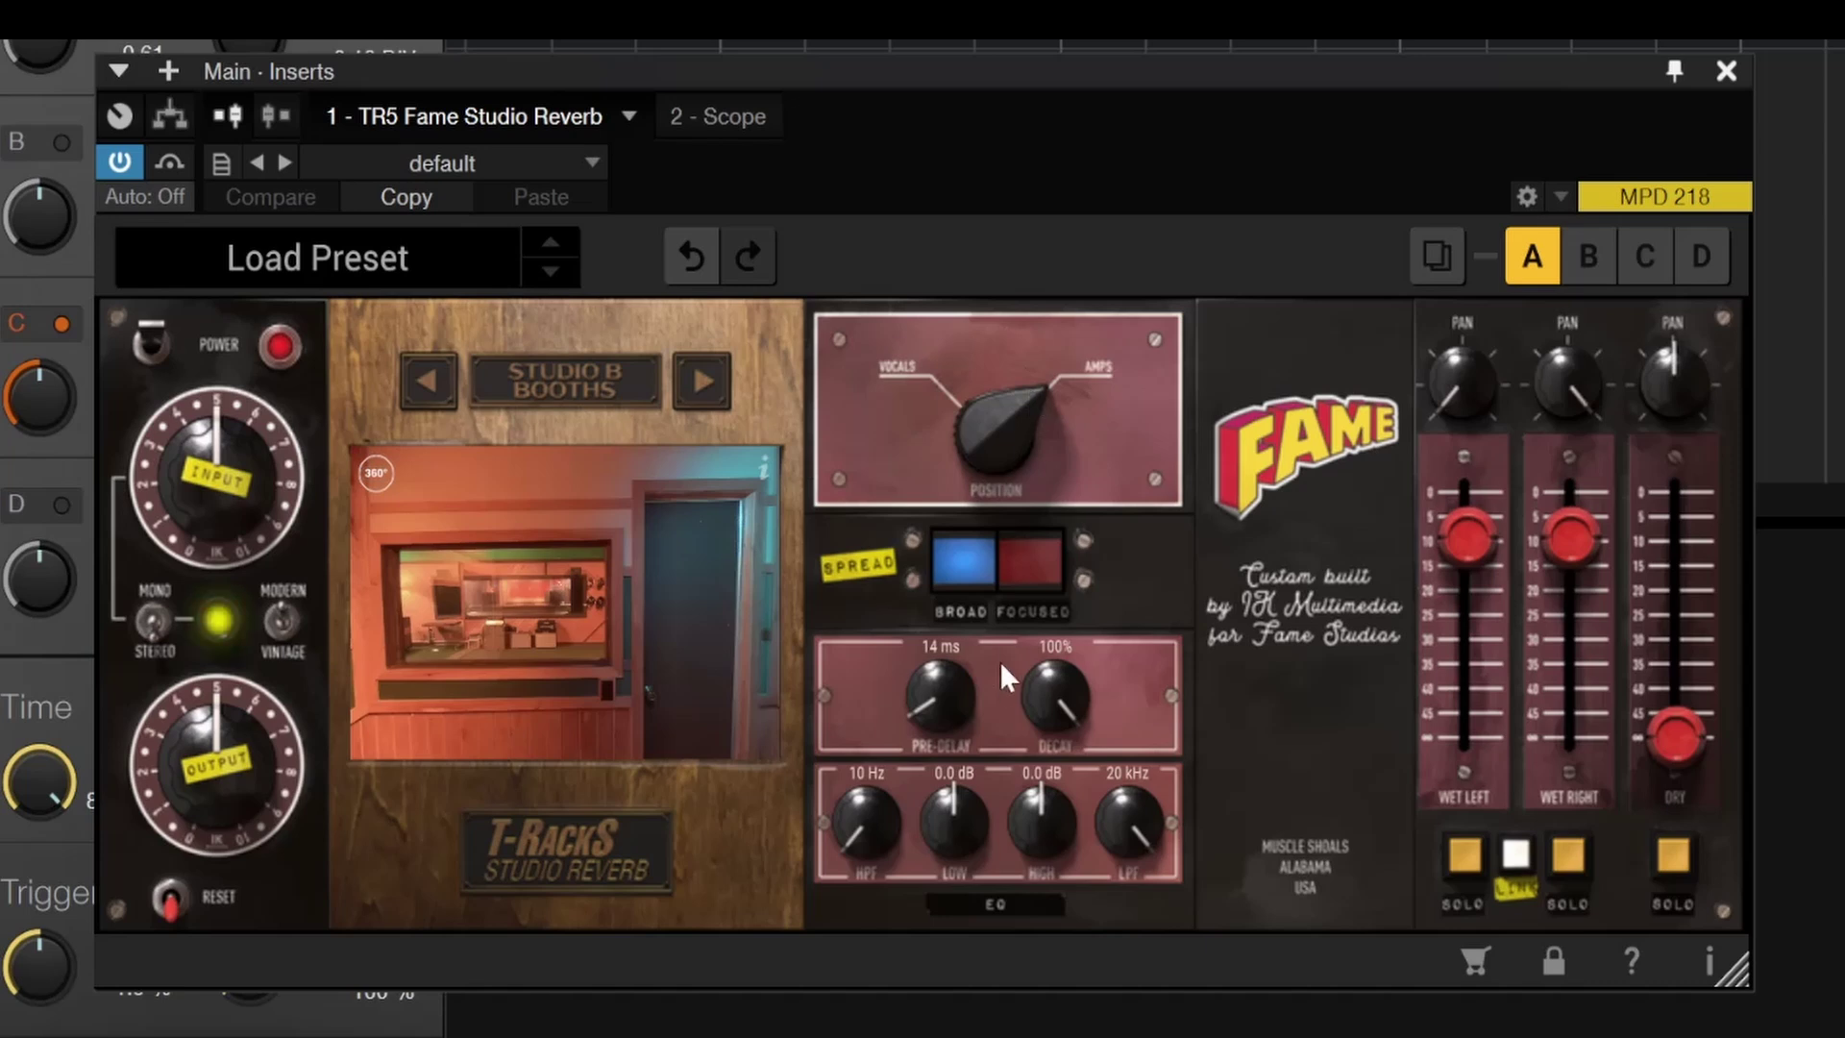
{"action": "left_click", "coordinate": [972, 553]}
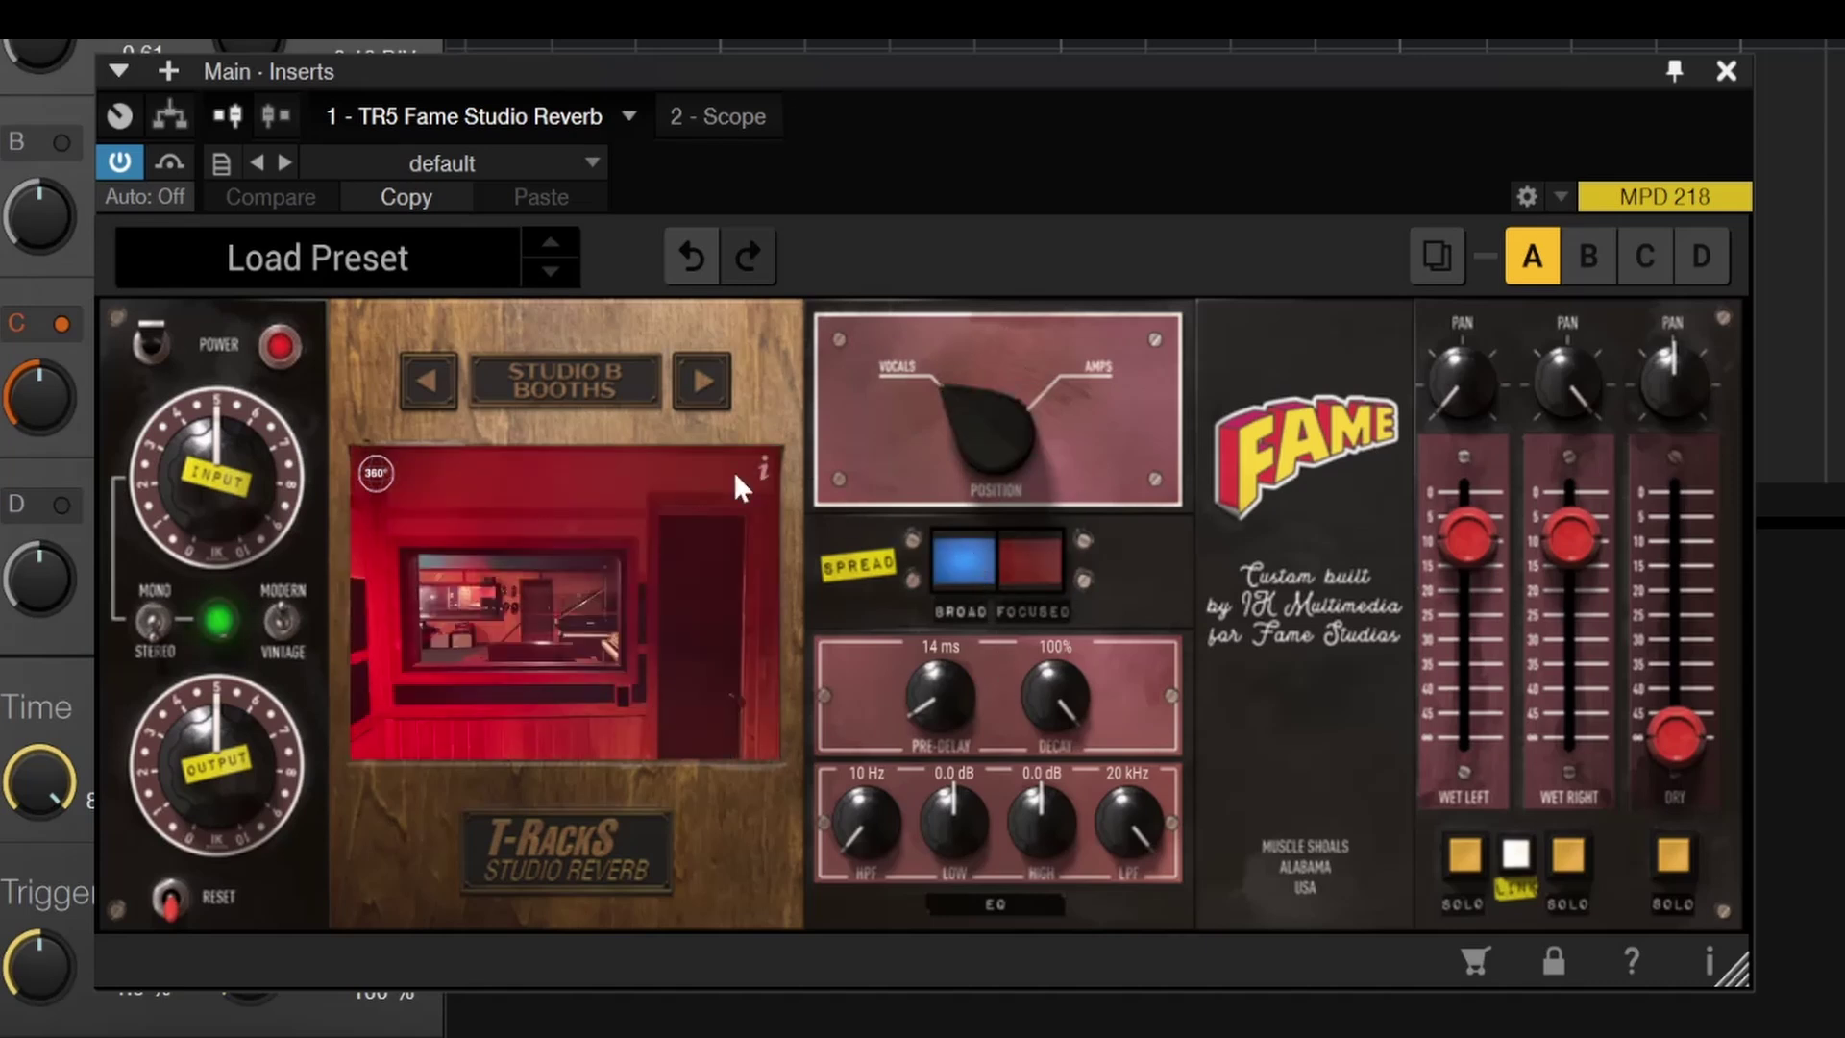
{"action": "left_click_drag", "start_coordinate": [550, 615], "coordinate": [1796, 754]}
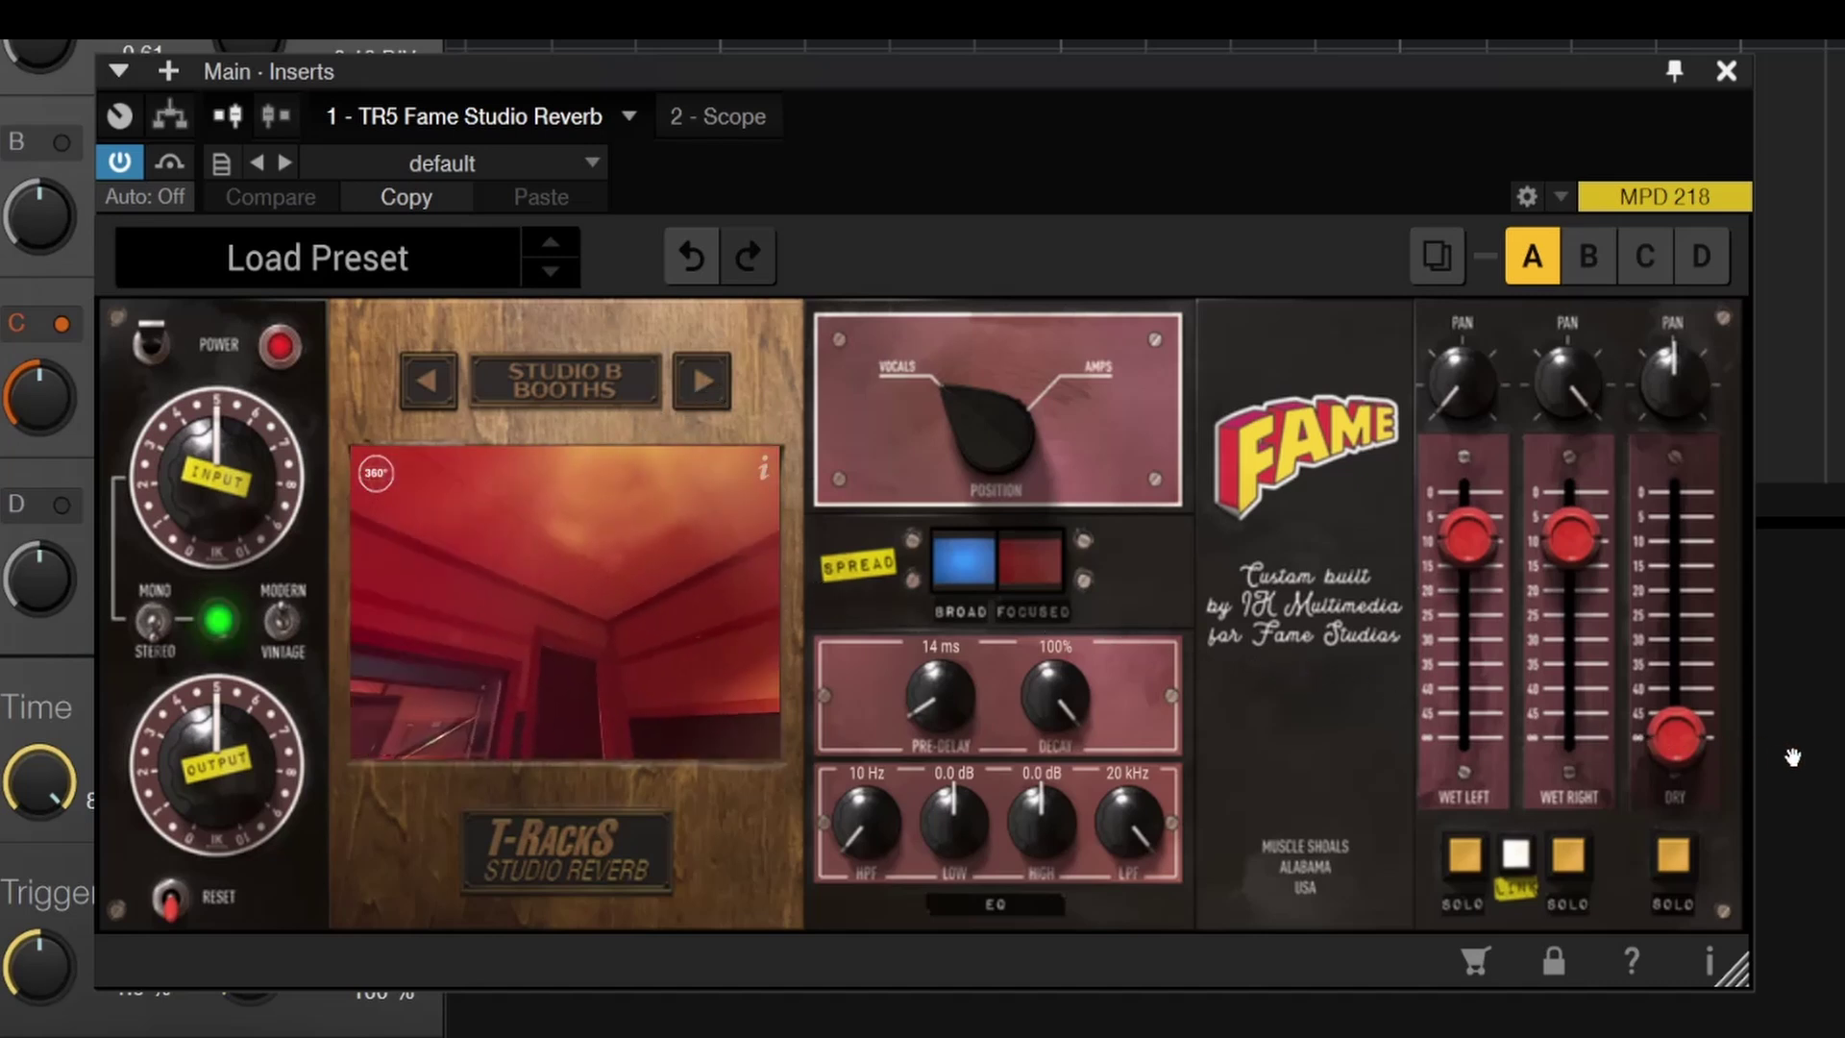
- Try the source positions in the Studio B Live room, and advance the reverb past Plate to Chamber
{"action": "left_click", "coordinate": [683, 384]}
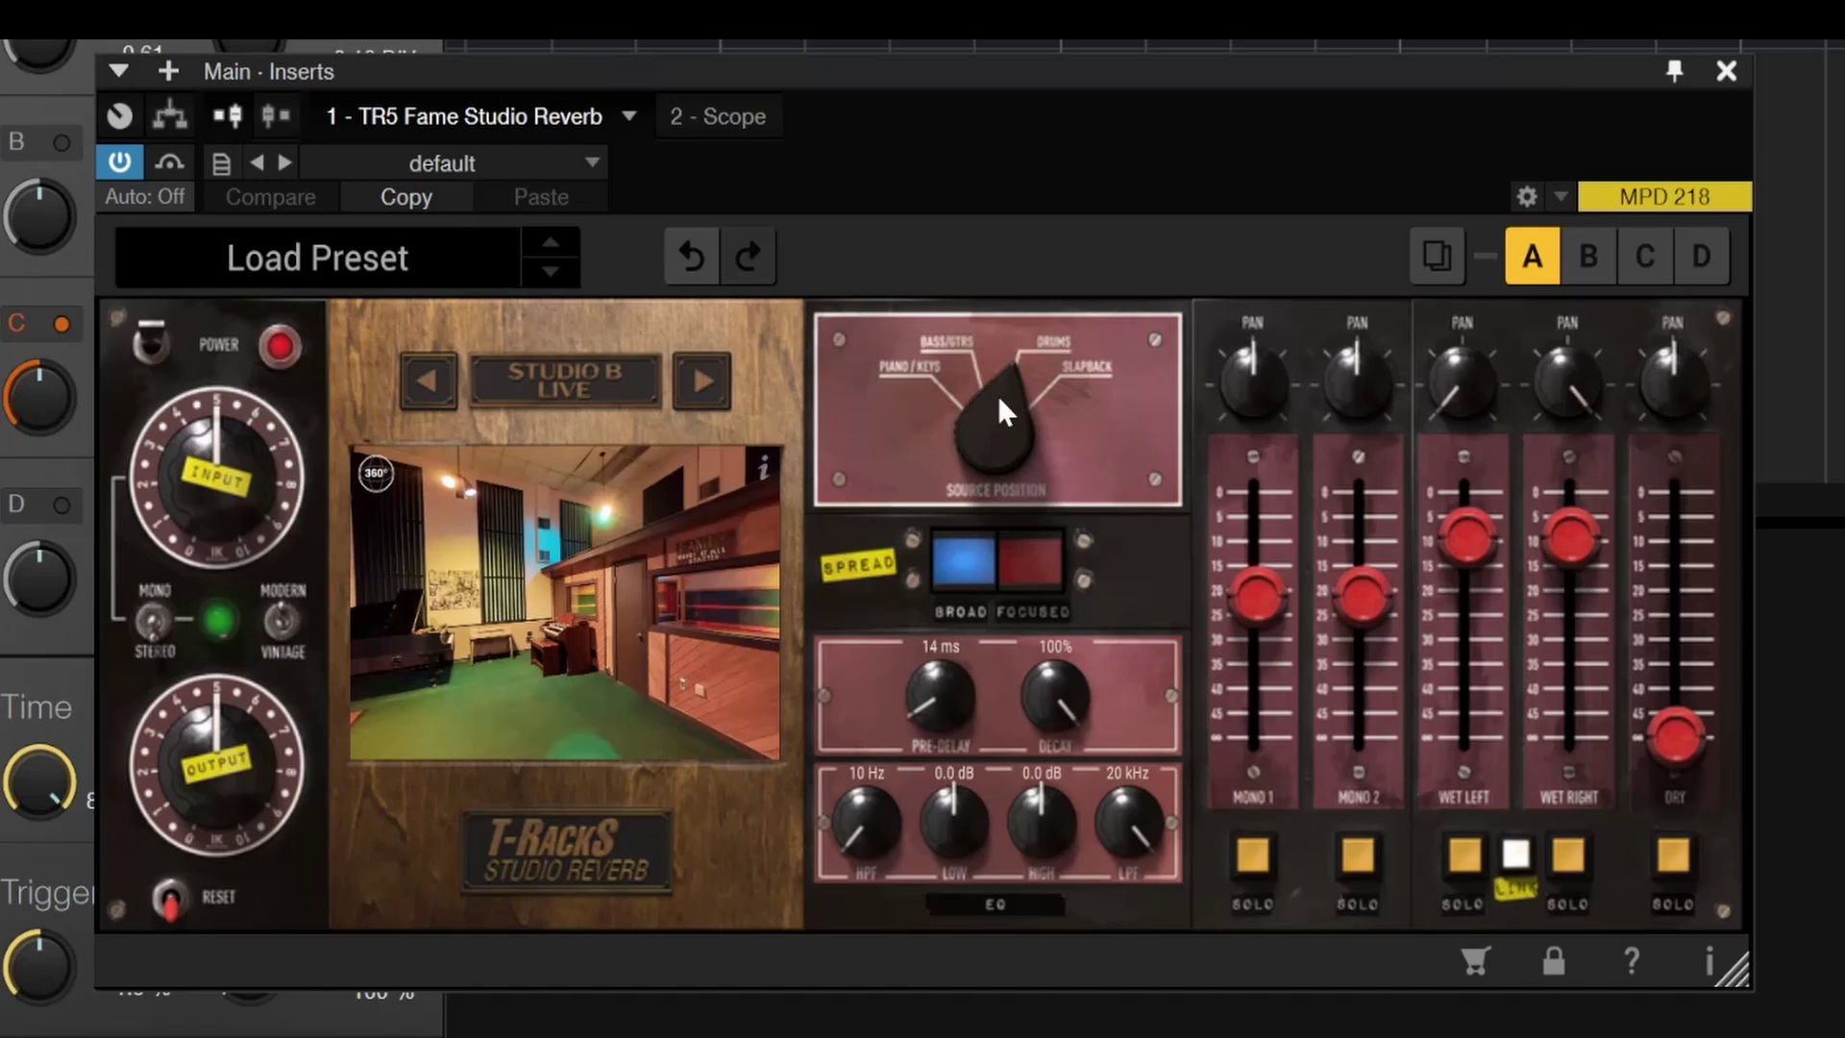
{"action": "left_click_drag", "start_coordinate": [997, 395], "coordinate": [1022, 234]}
{"action": "left_click_drag", "start_coordinate": [1009, 425], "coordinate": [999, 534]}
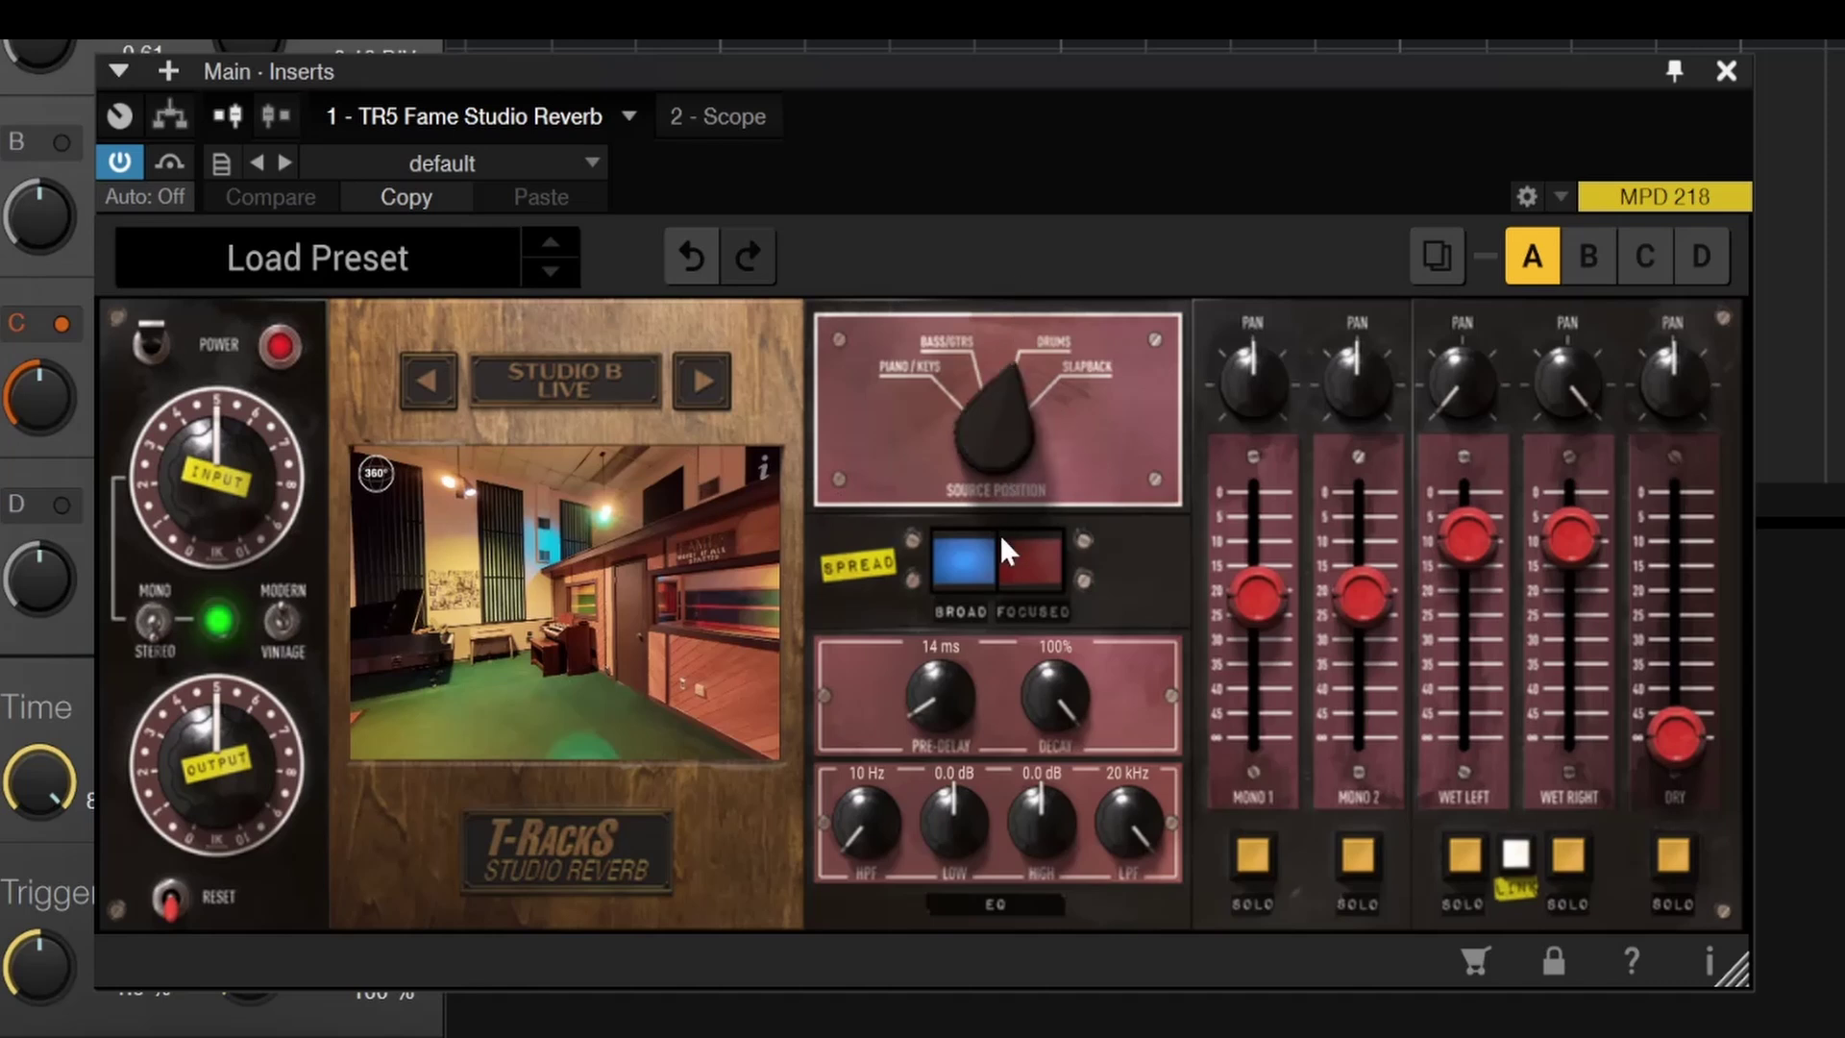
{"action": "left_click", "coordinate": [699, 381]}
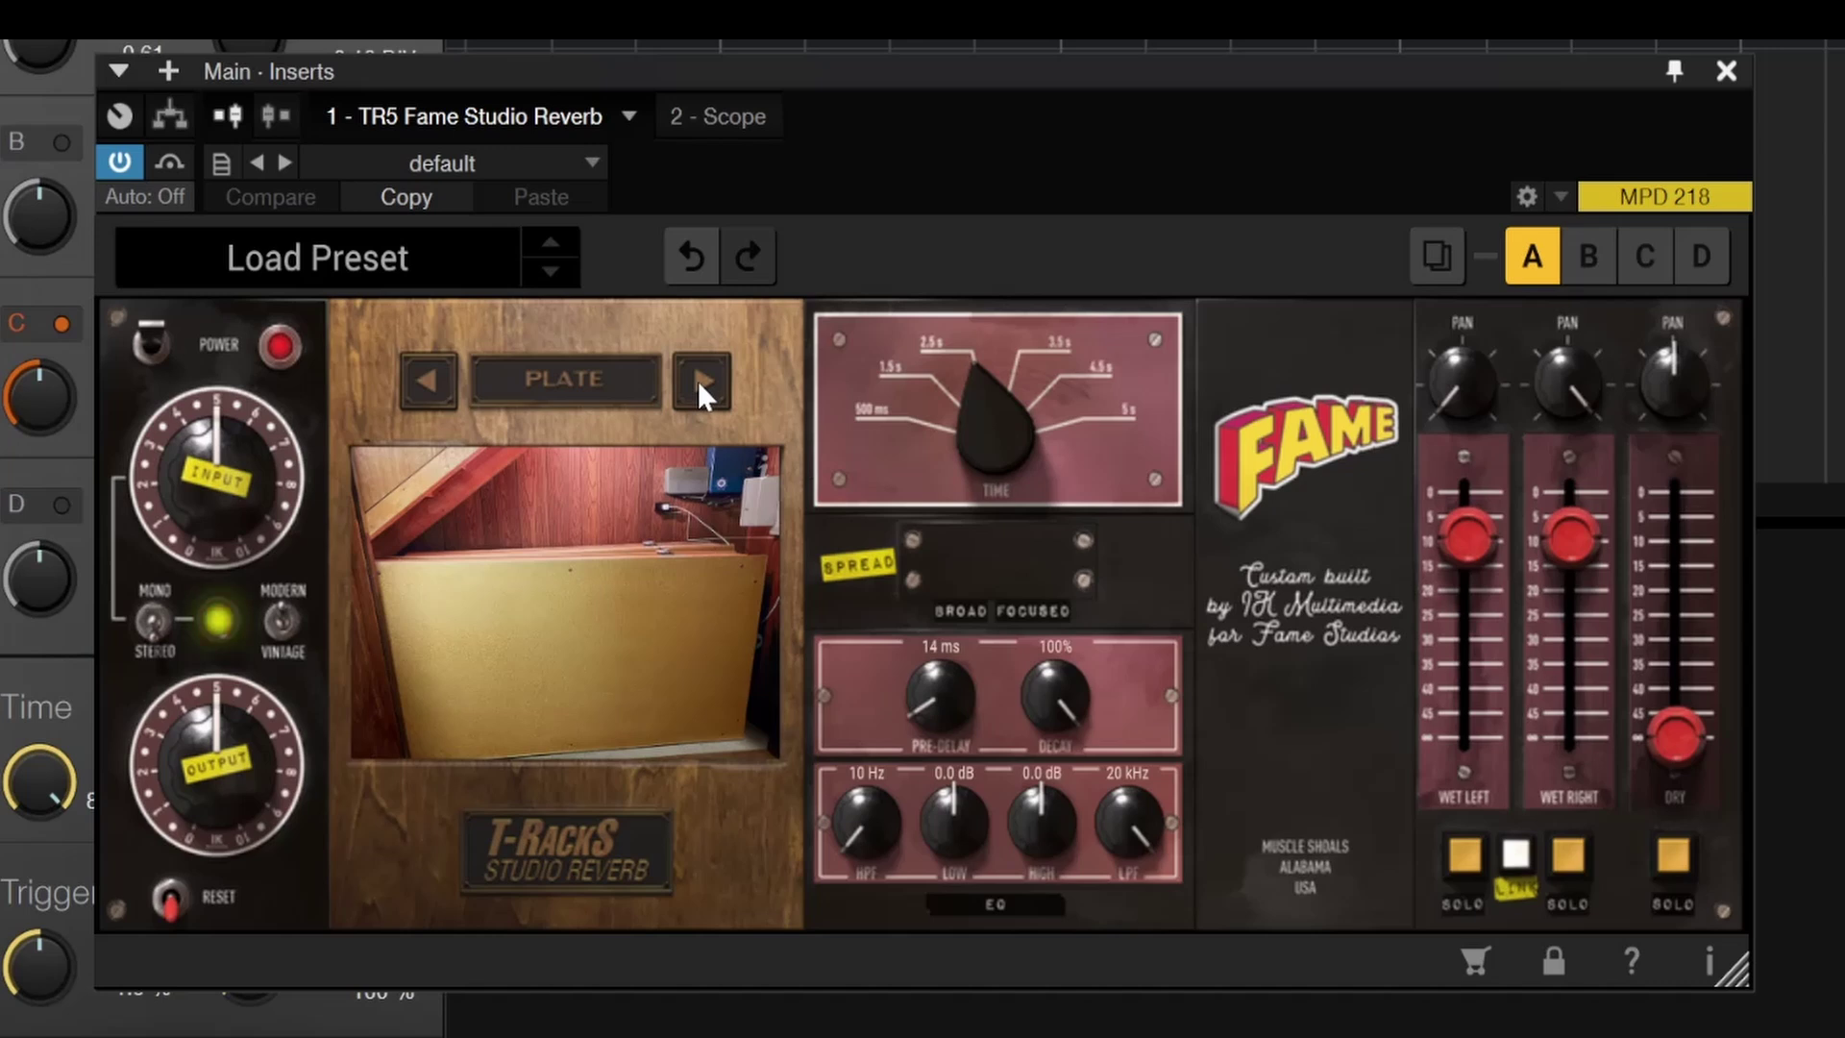
{"action": "left_click", "coordinate": [700, 381]}
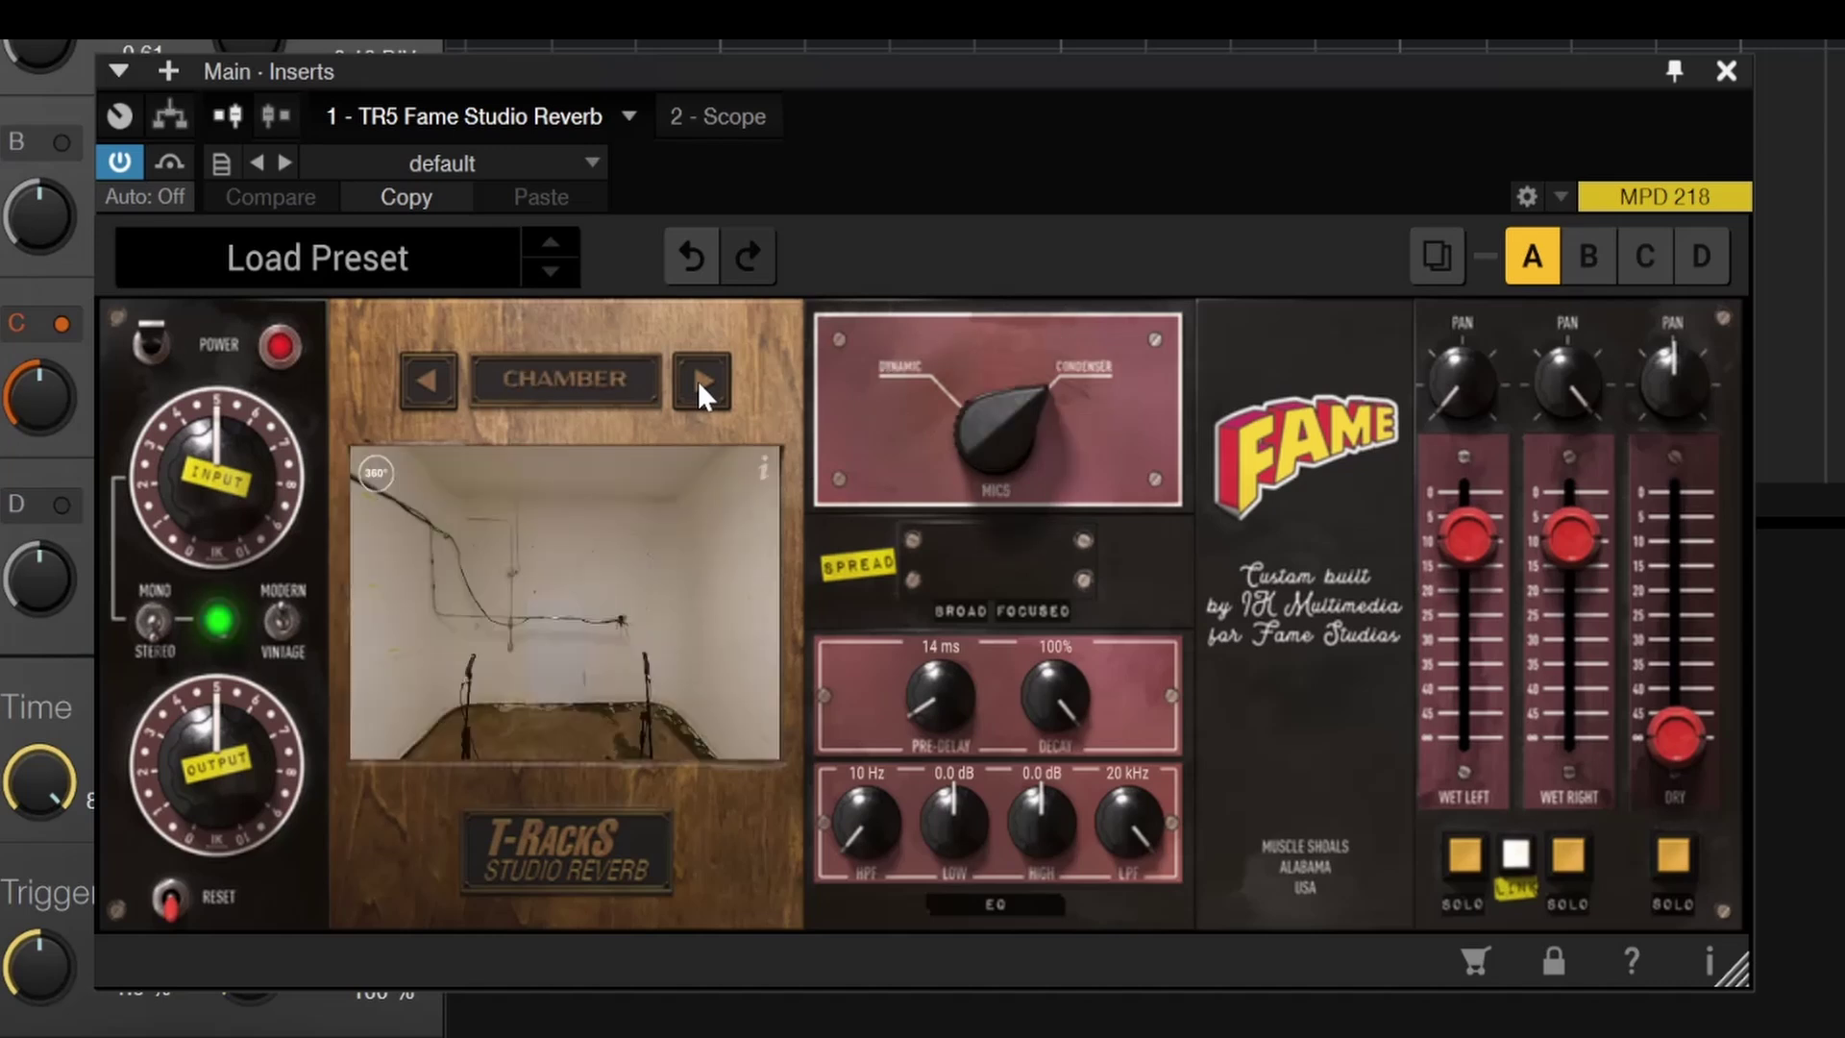
- Compare the Dynamic and Condenser mics in the Chamber reverb, and switch the room to Studio A Booths with position Leslie/Drums
{"action": "left_click_drag", "start_coordinate": [1013, 419], "coordinate": [1060, 717]}
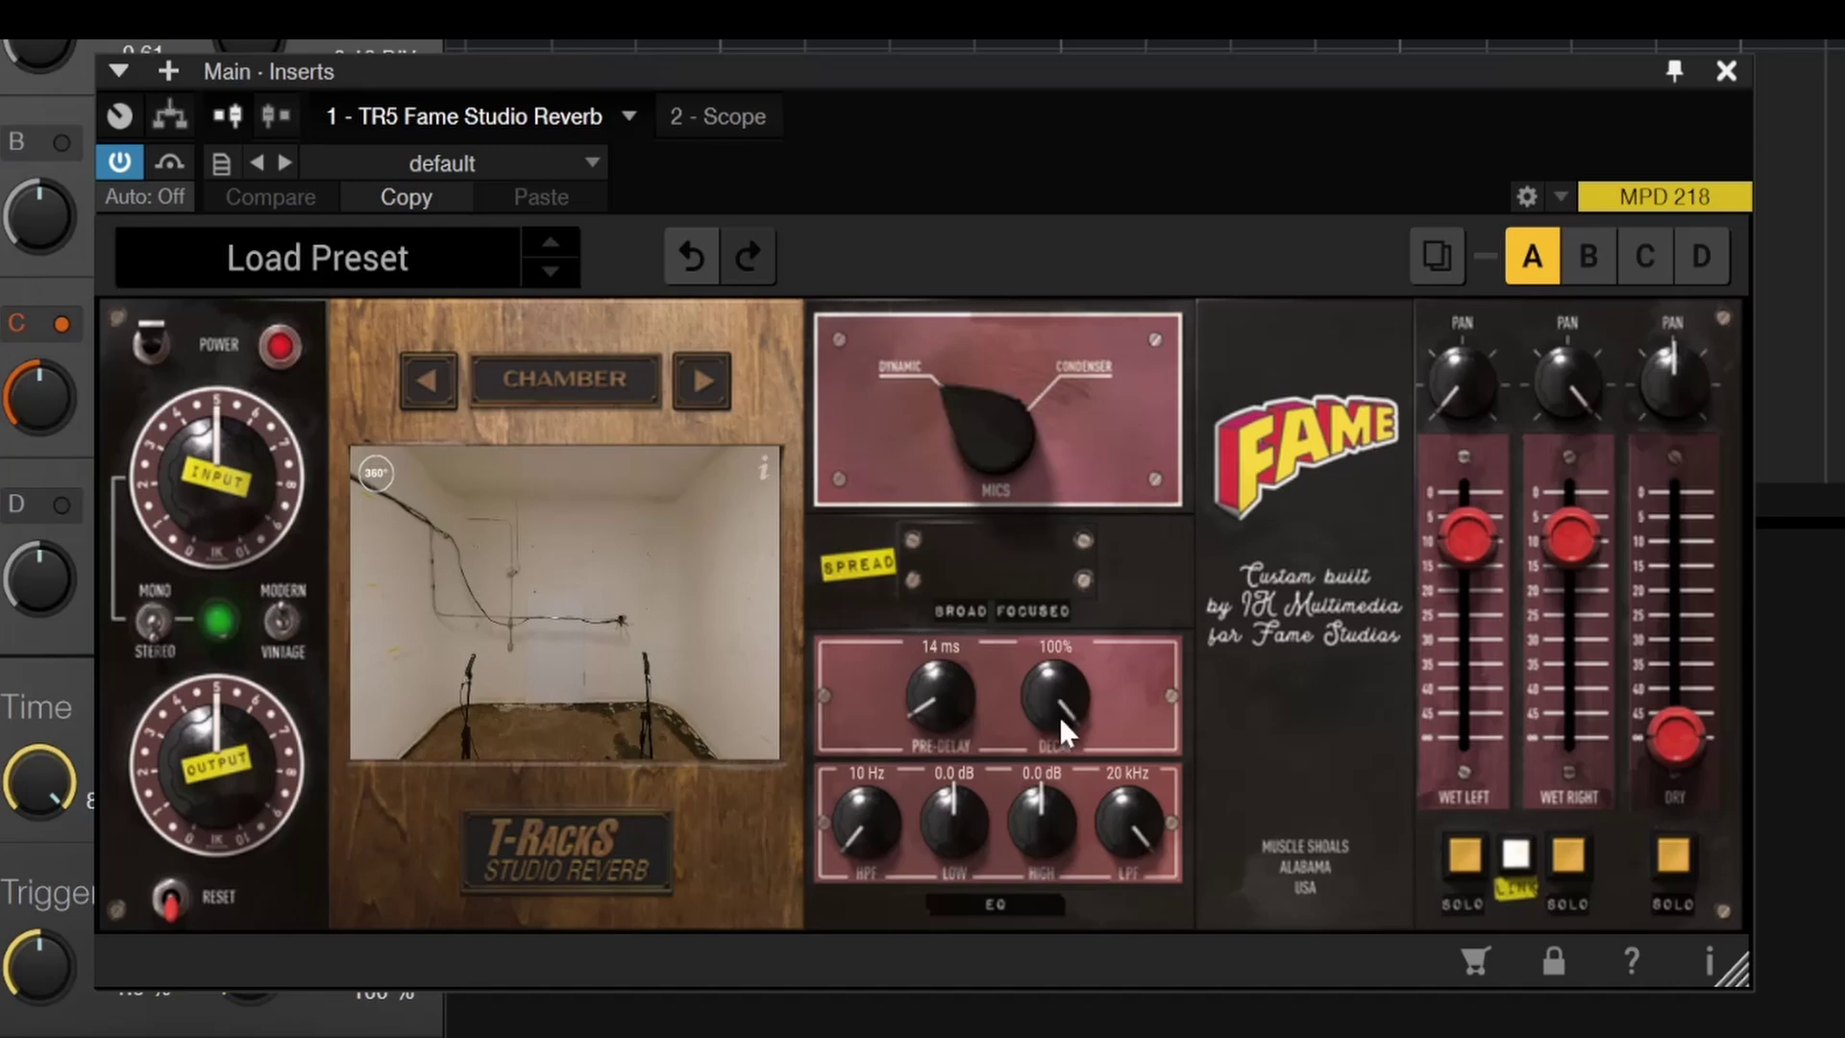
{"action": "left_click_drag", "start_coordinate": [988, 440], "coordinate": [984, 194]}
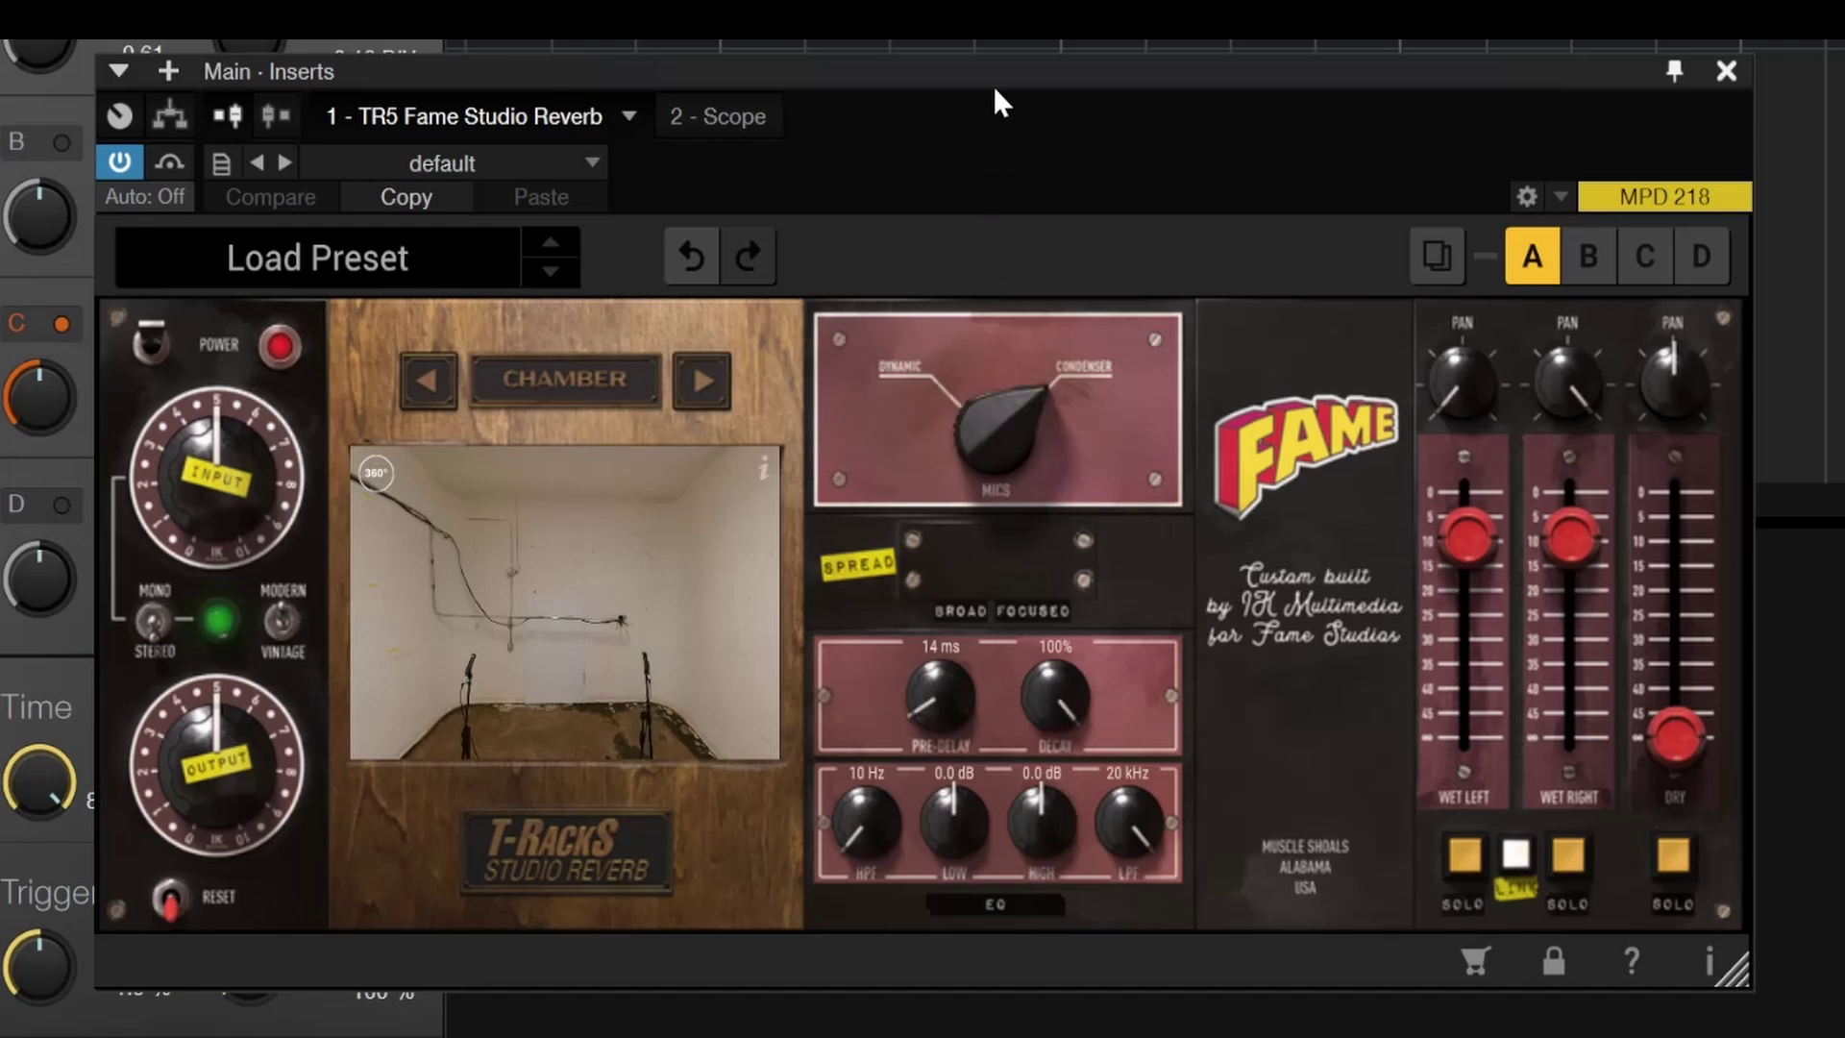
{"action": "left_click", "coordinate": [702, 385]}
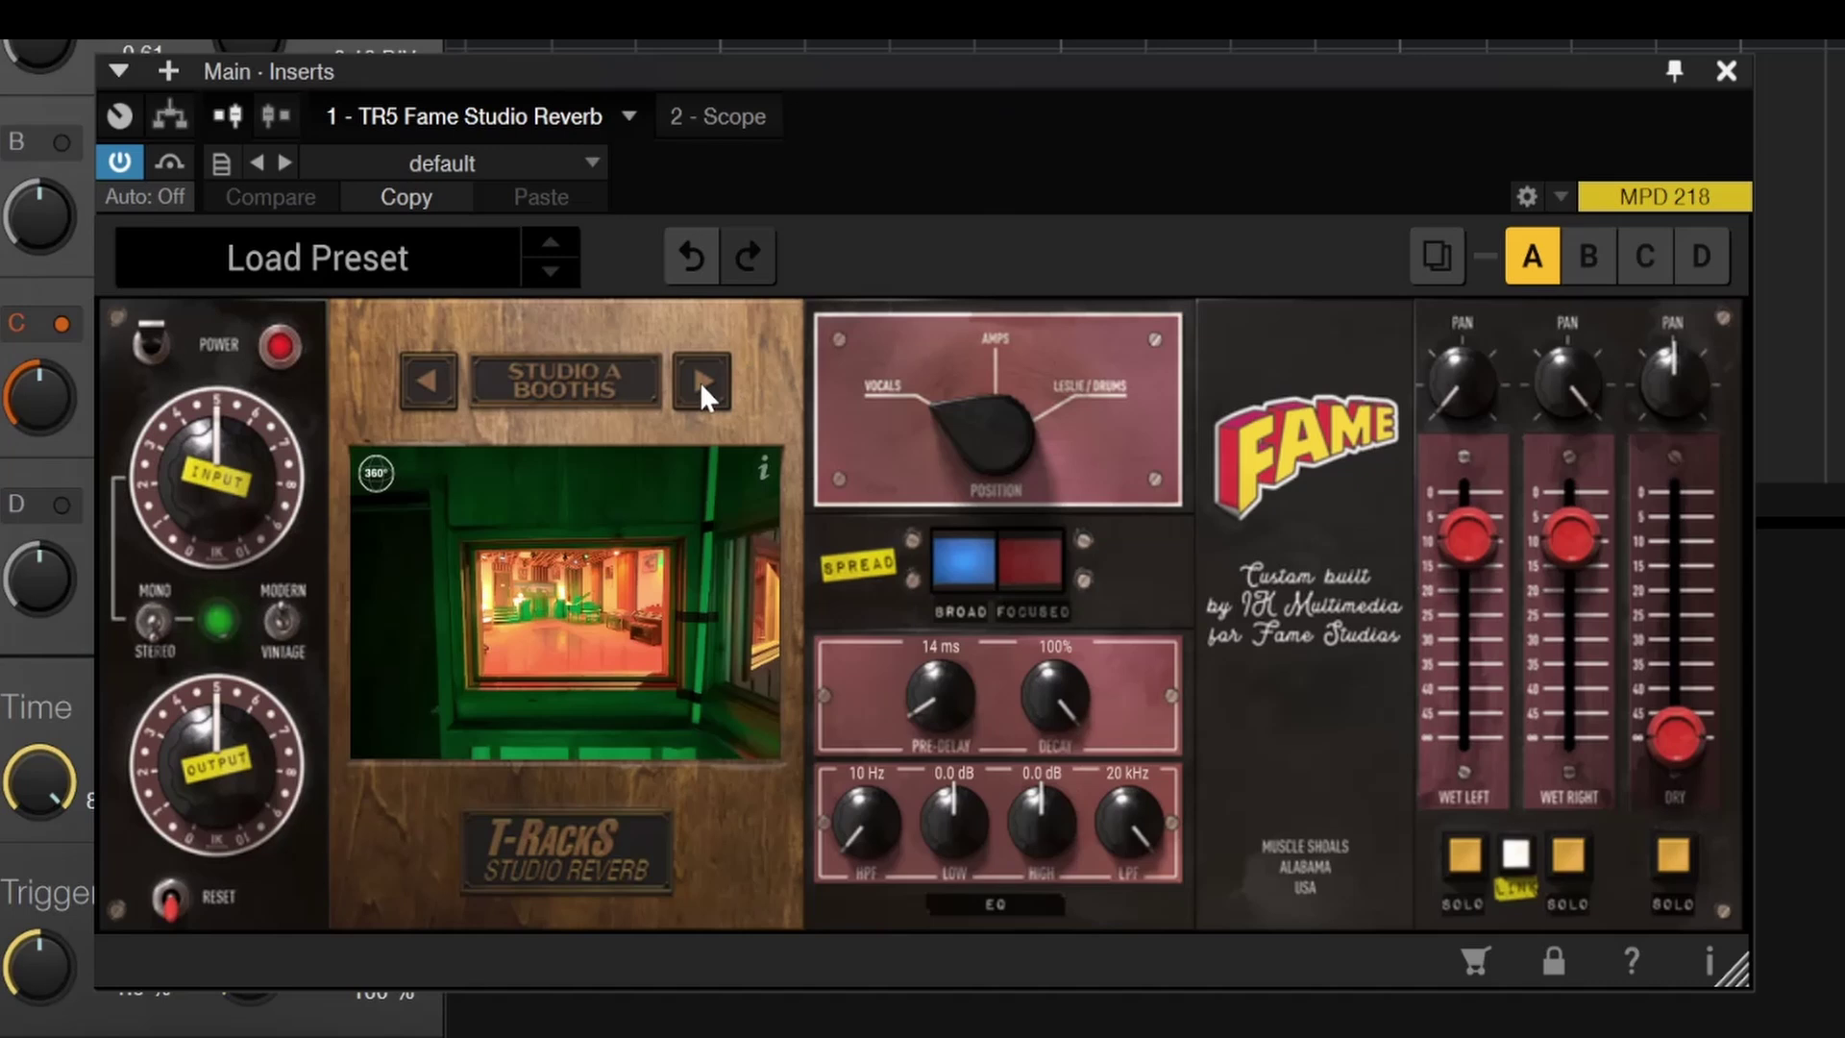
{"action": "left_click_drag", "start_coordinate": [982, 434], "coordinate": [976, 279]}
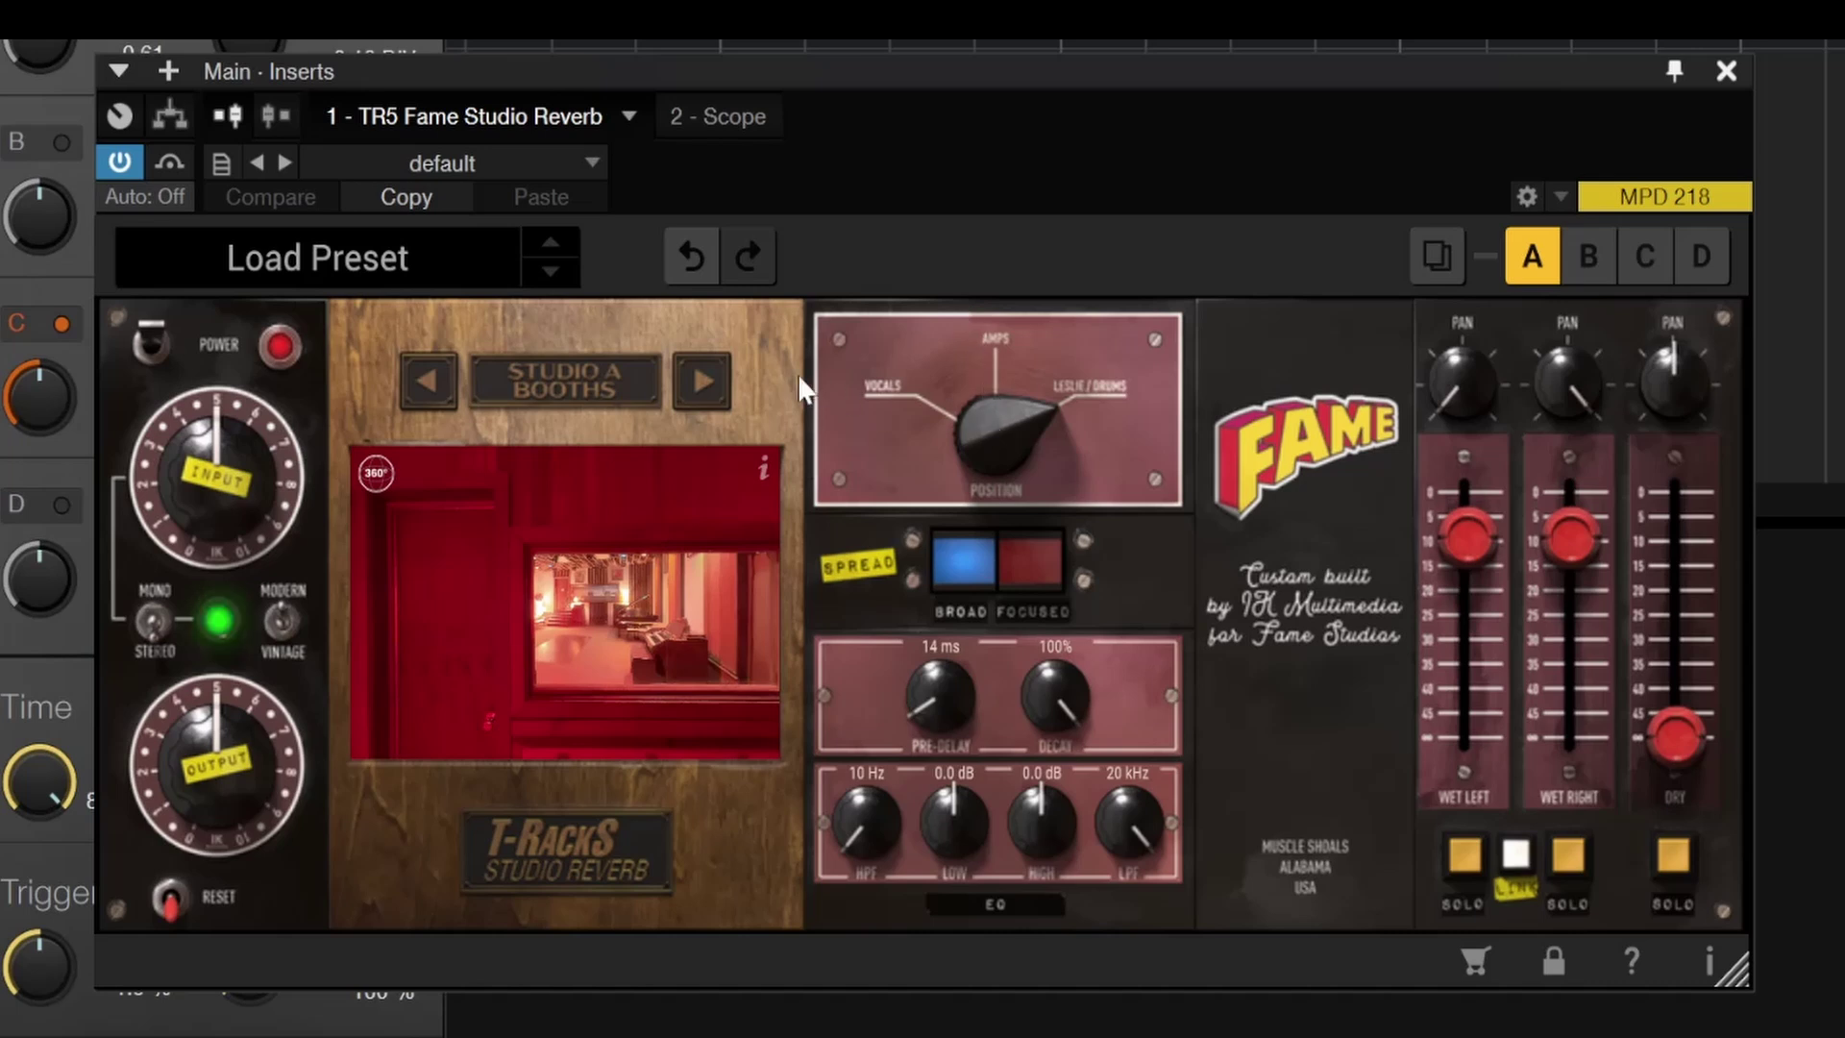
- Switch the reverb room to Studio A Live and rotate its 360° room view towards the organ
{"action": "left_click", "coordinate": [709, 377]}
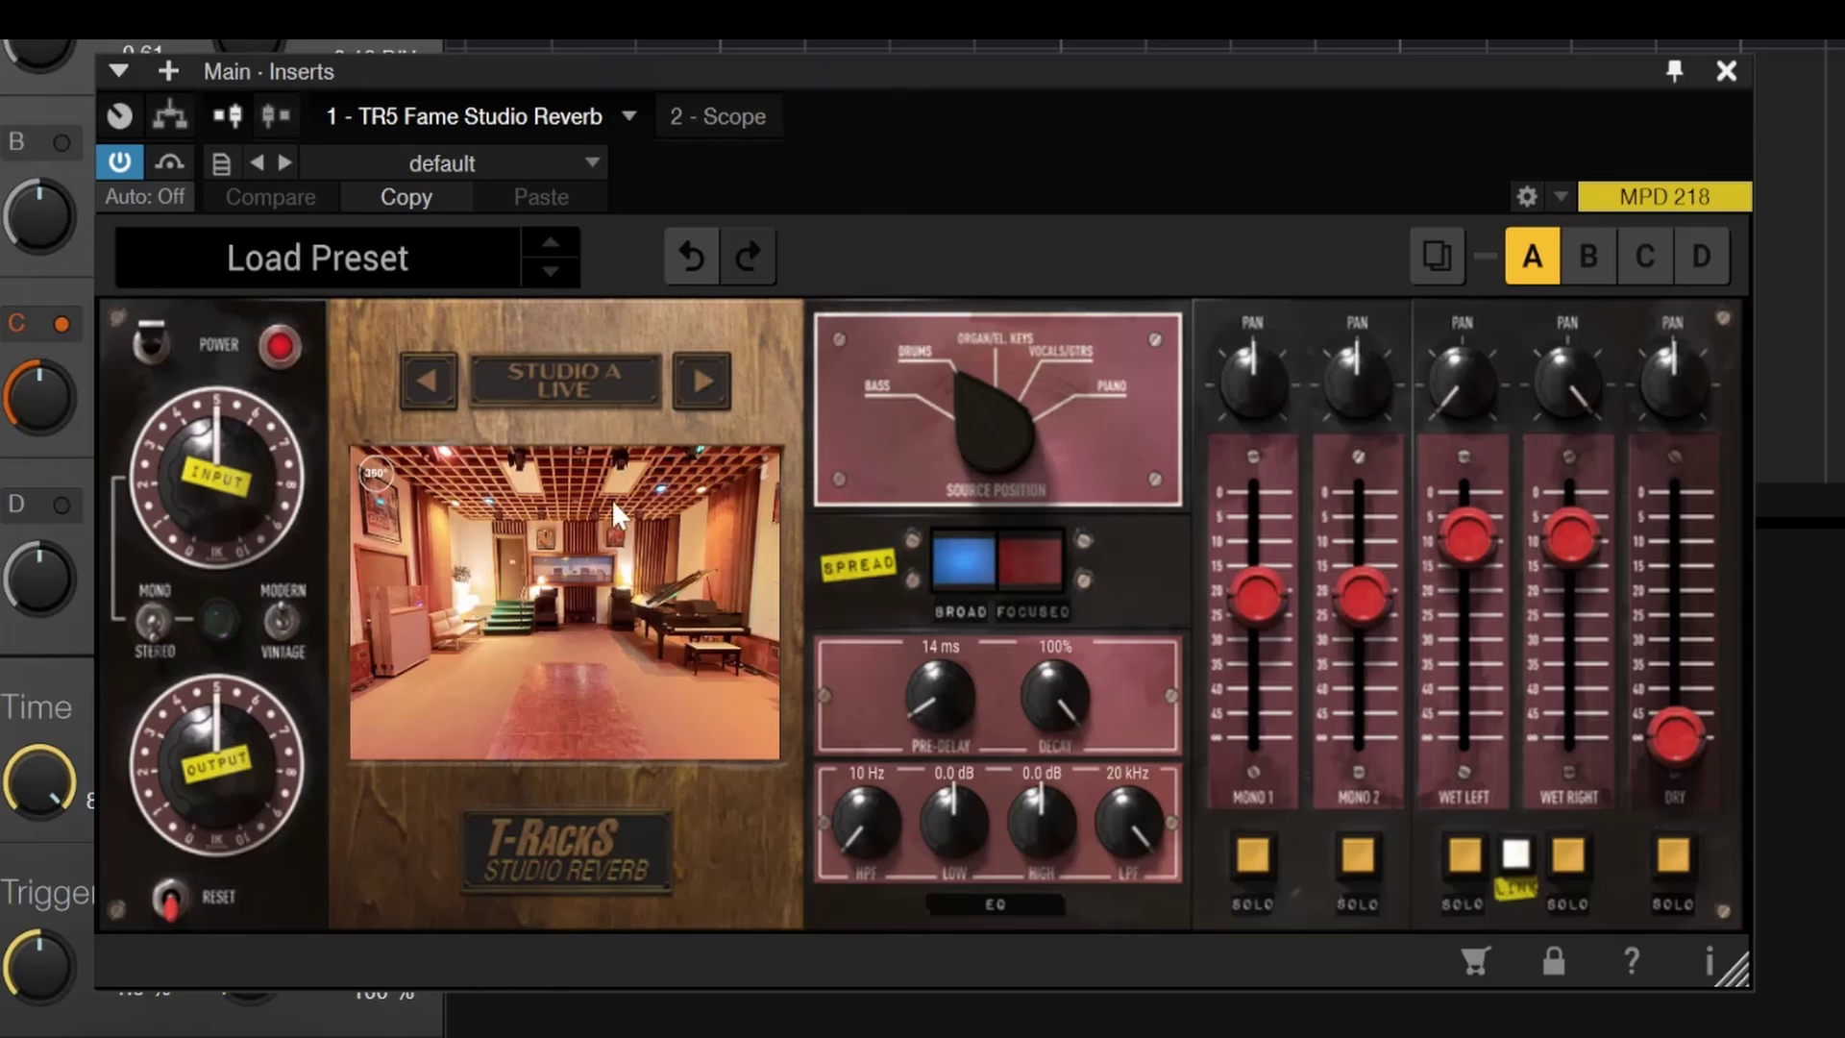
{"action": "left_click", "coordinate": [660, 588]}
{"action": "left_click_drag", "start_coordinate": [685, 624], "coordinate": [517, 624]}
{"action": "left_click", "coordinate": [710, 605]}
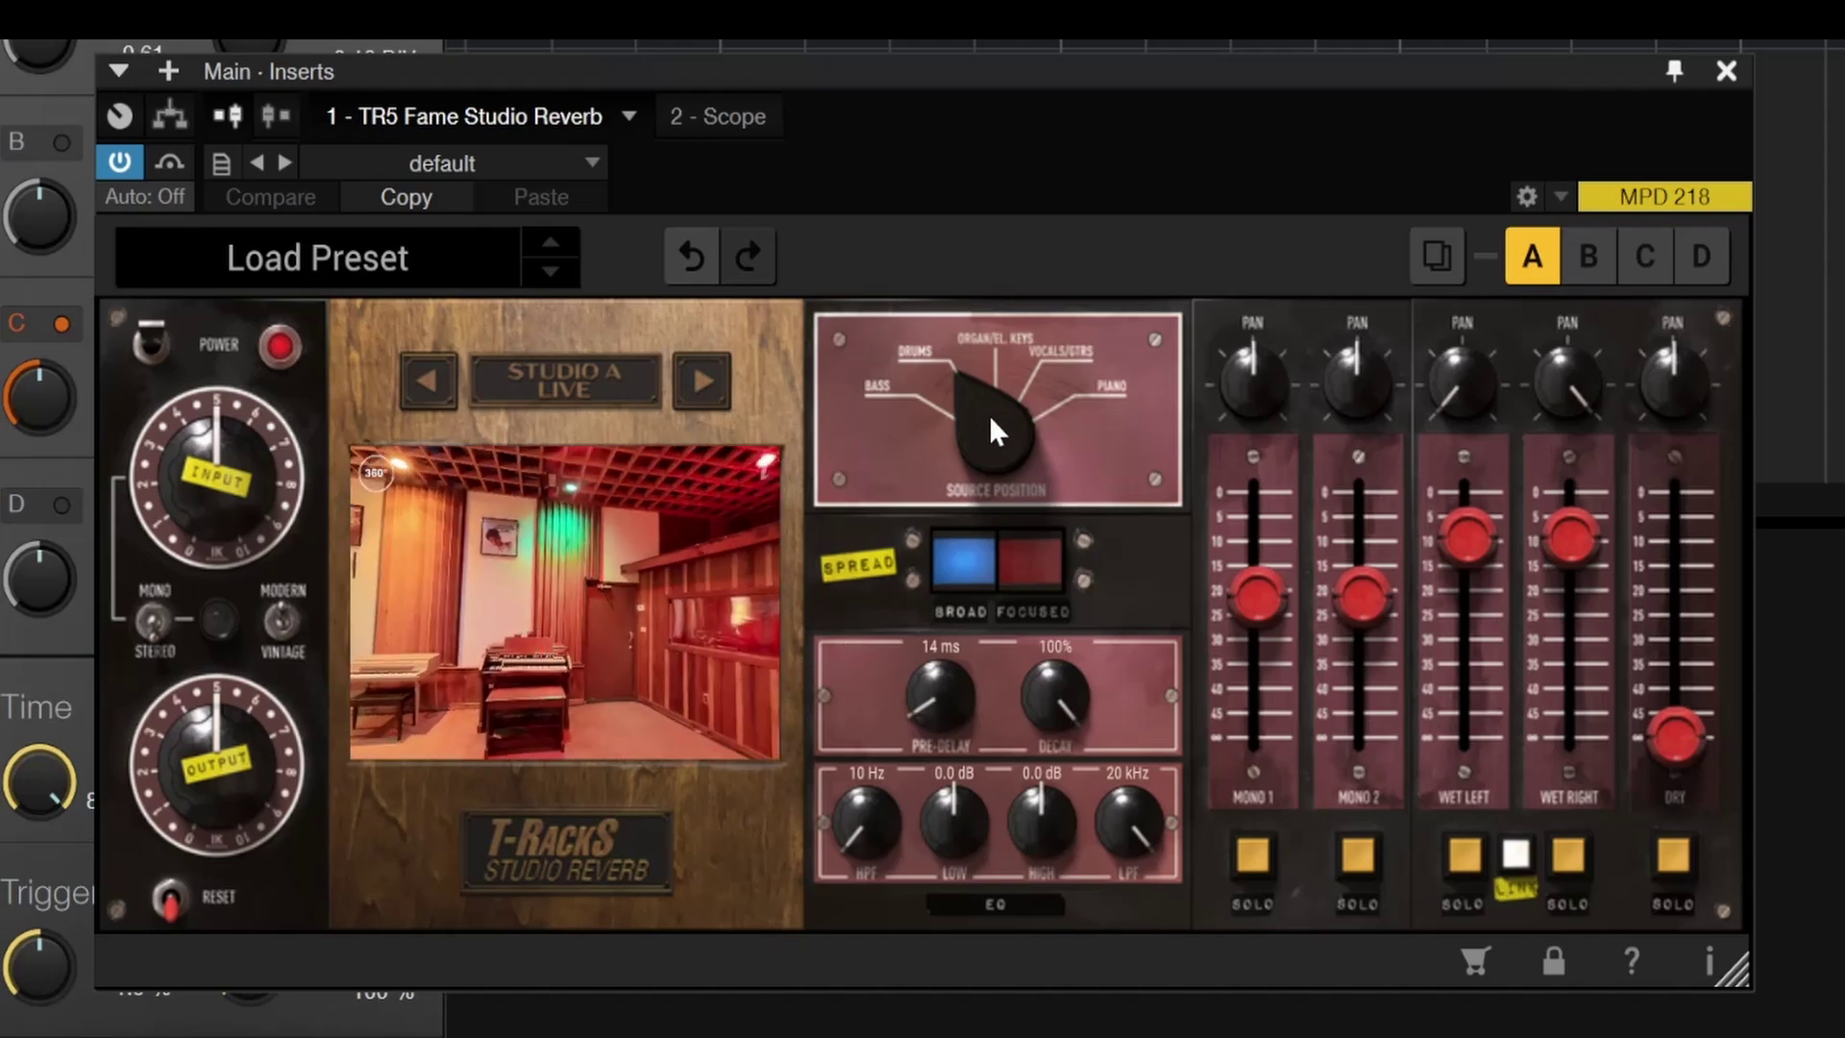
- Set the Studio A Live source position to Piano, and try the Focused spread before returning to Broad
{"action": "left_click_drag", "start_coordinate": [981, 369], "coordinate": [1002, 147]}
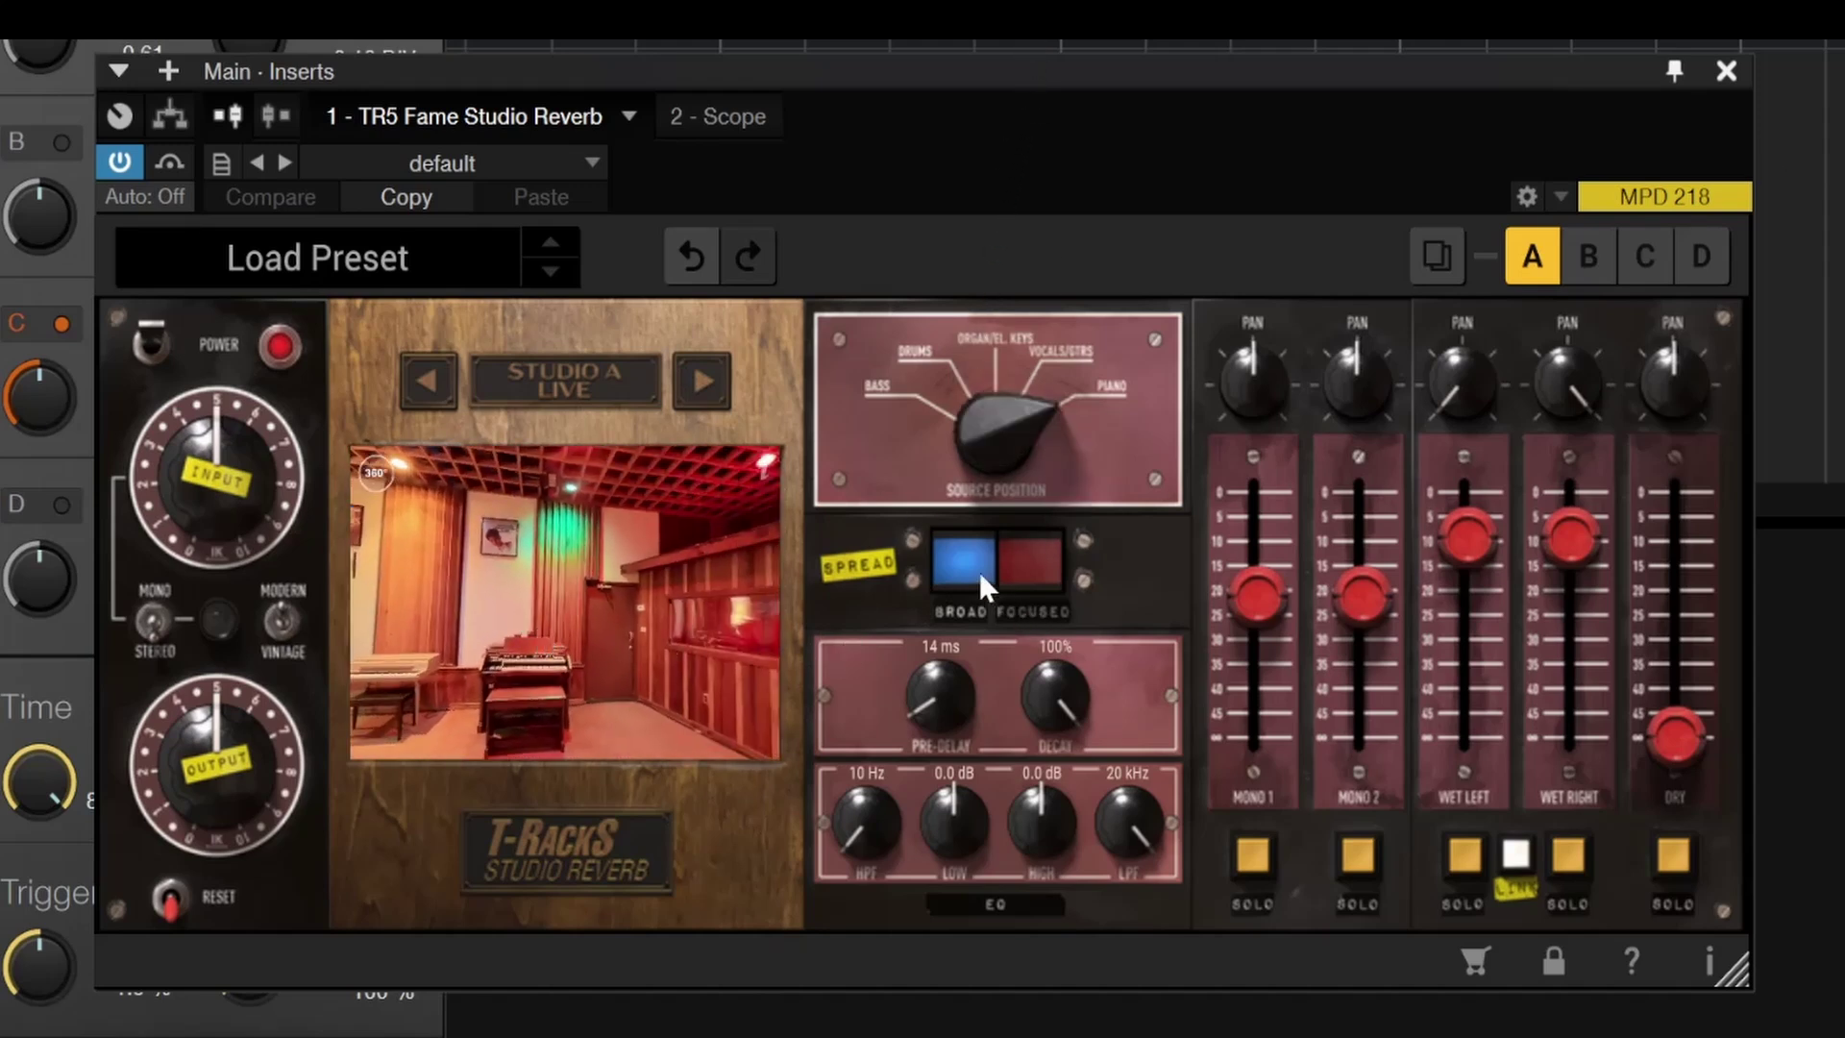
{"action": "left_click", "coordinate": [1011, 567]}
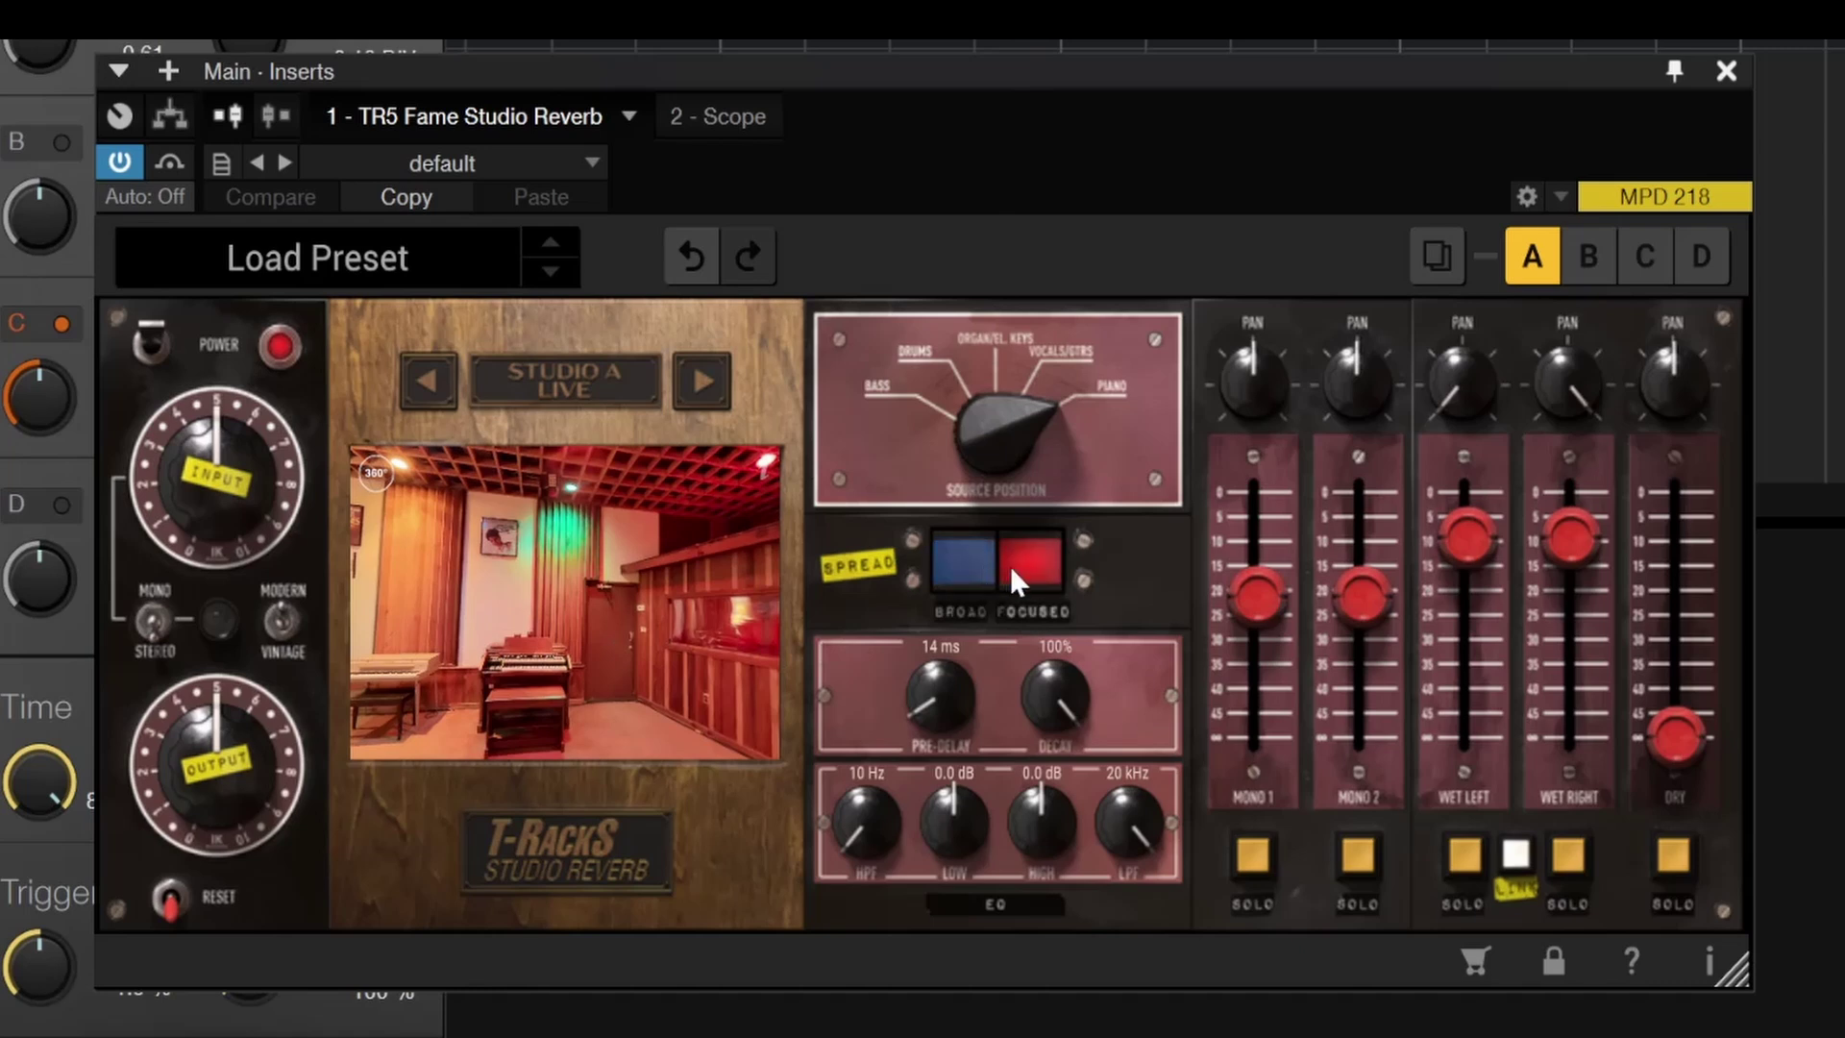
{"action": "left_click", "coordinate": [961, 562]}
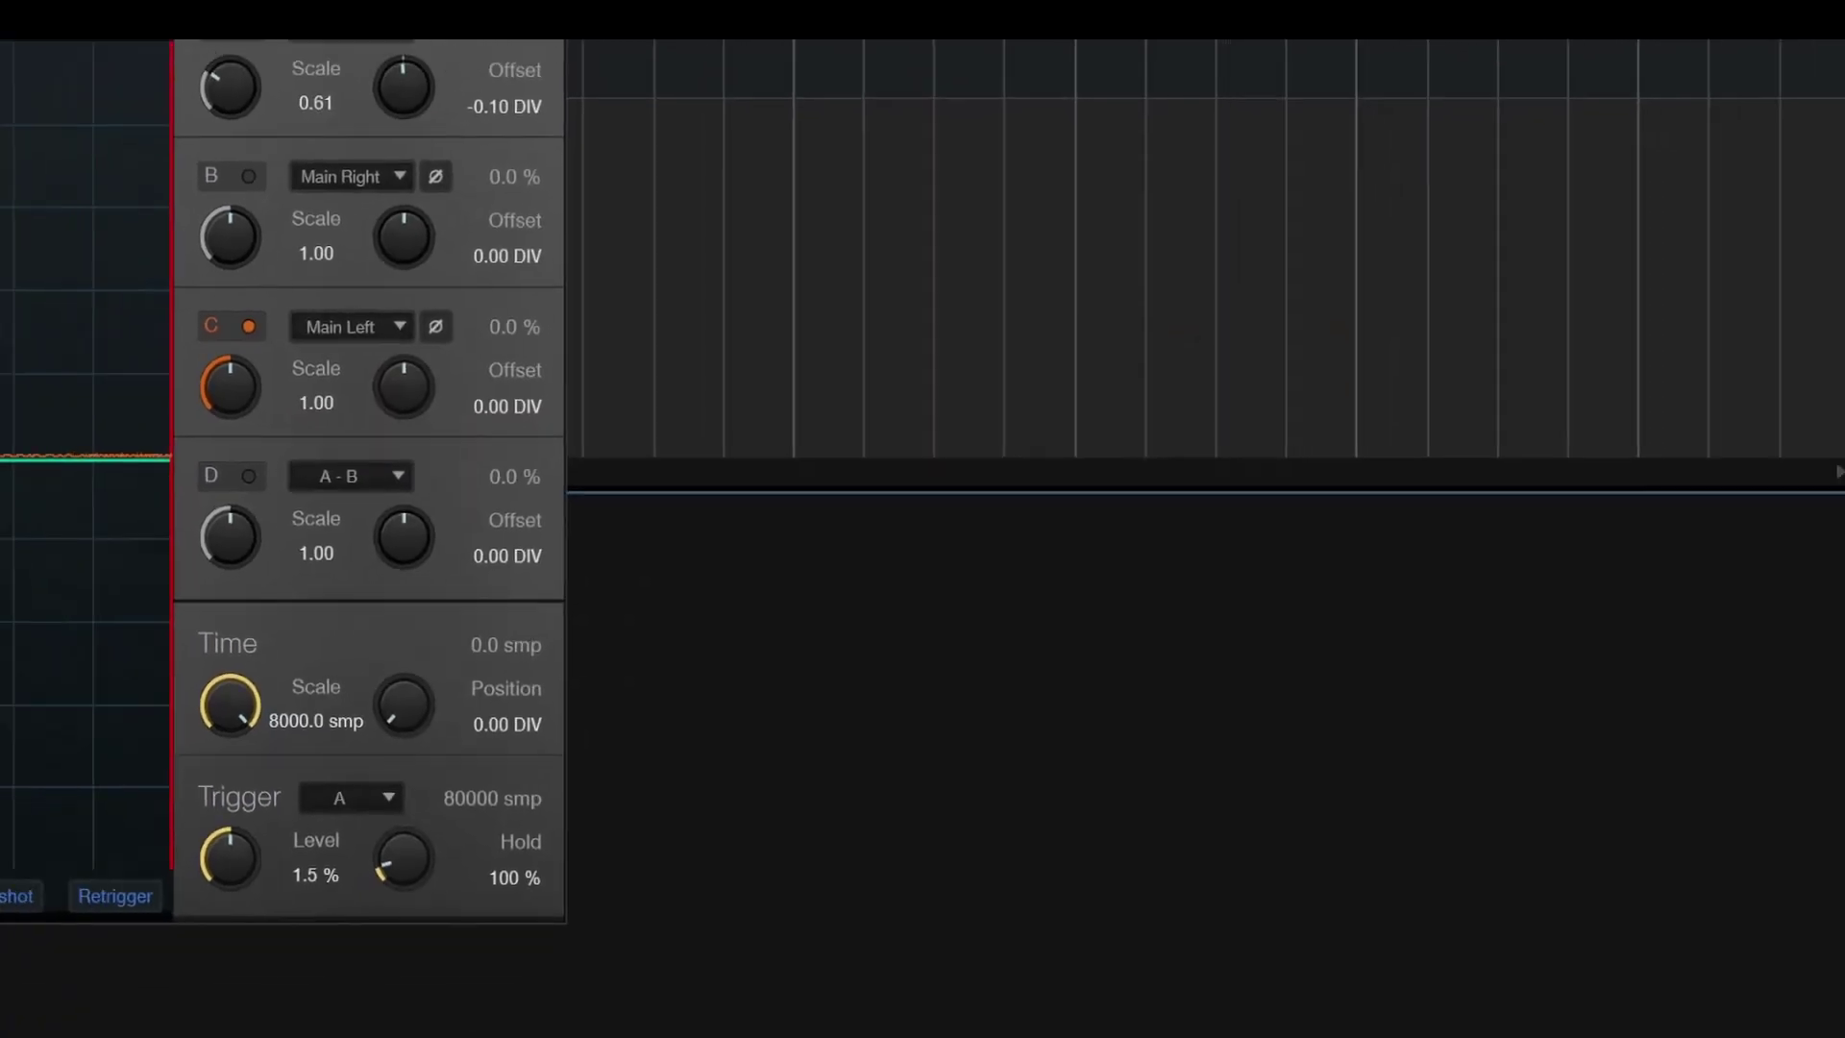
- Replace TR5 Fame Studio Reverb on the Main channel with TR5 Leslie before the Scope insert
{"action": "right_click", "coordinate": [1595, 468]}
{"action": "left_click", "coordinate": [1653, 651]}
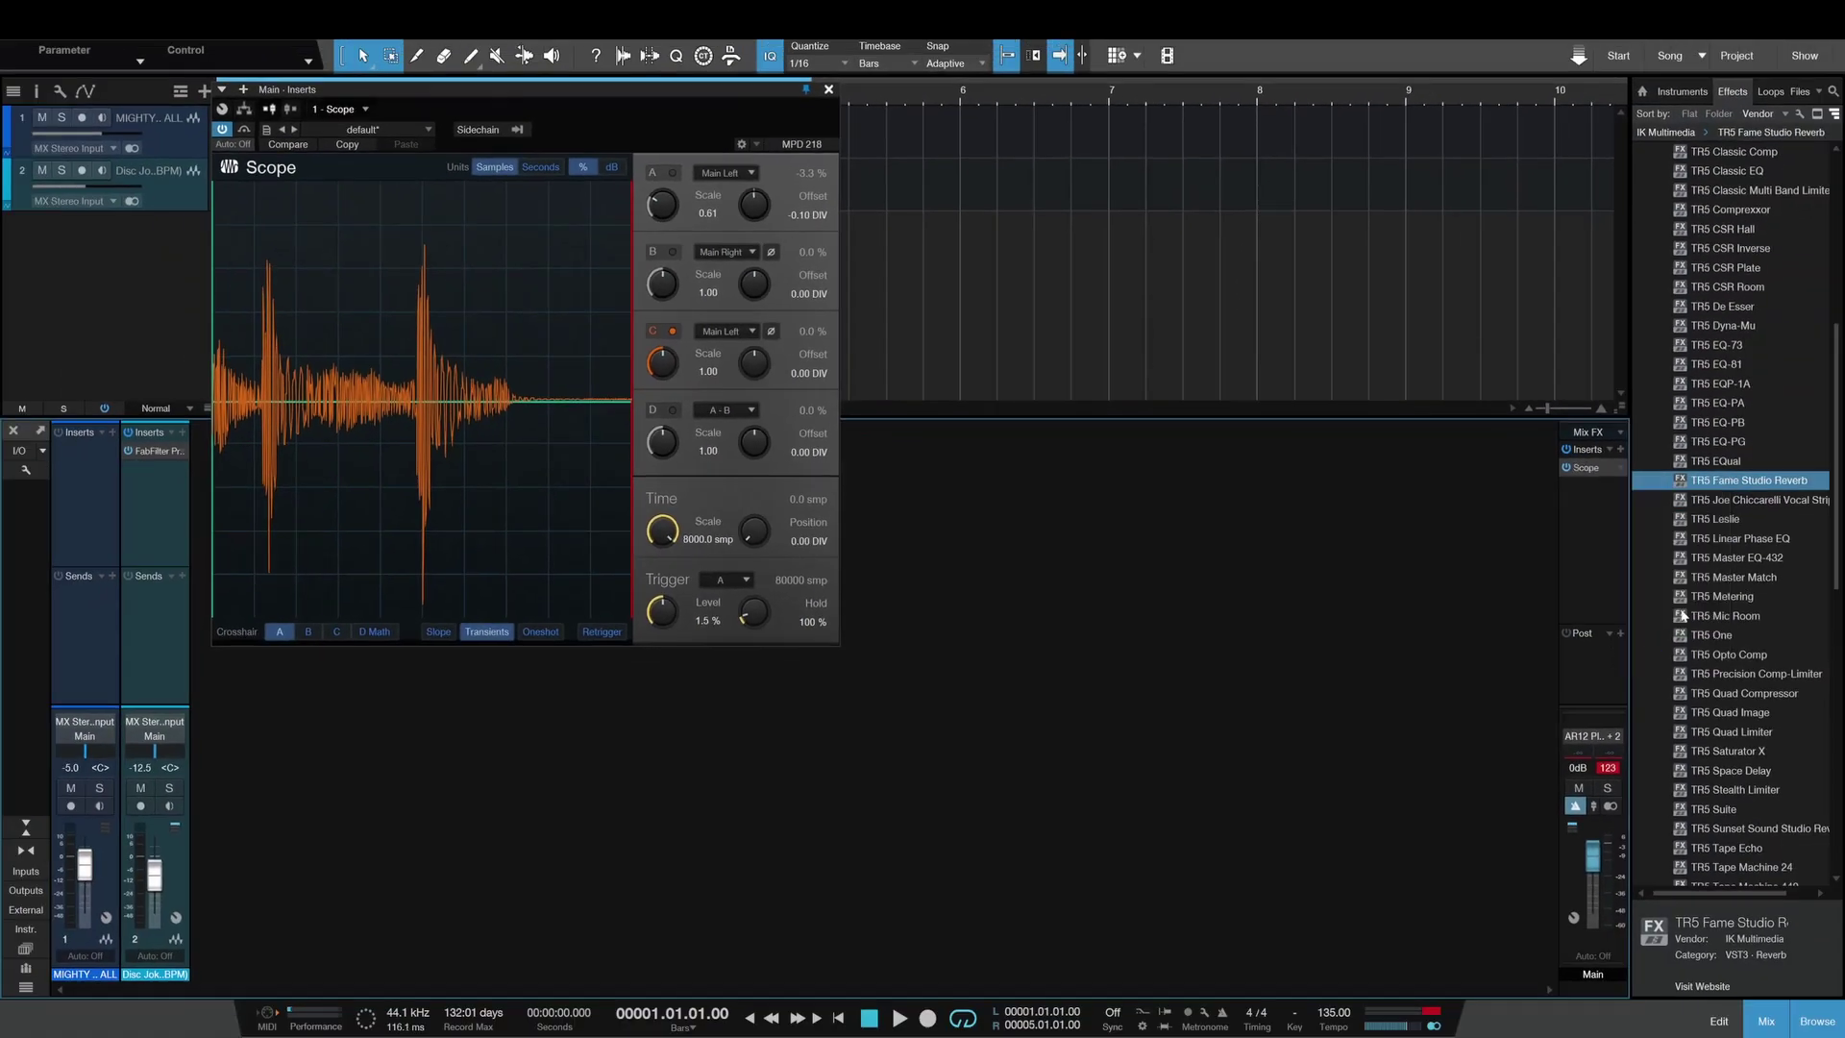
{"action": "left_click_drag", "start_coordinate": [1727, 528], "coordinate": [1592, 469]}
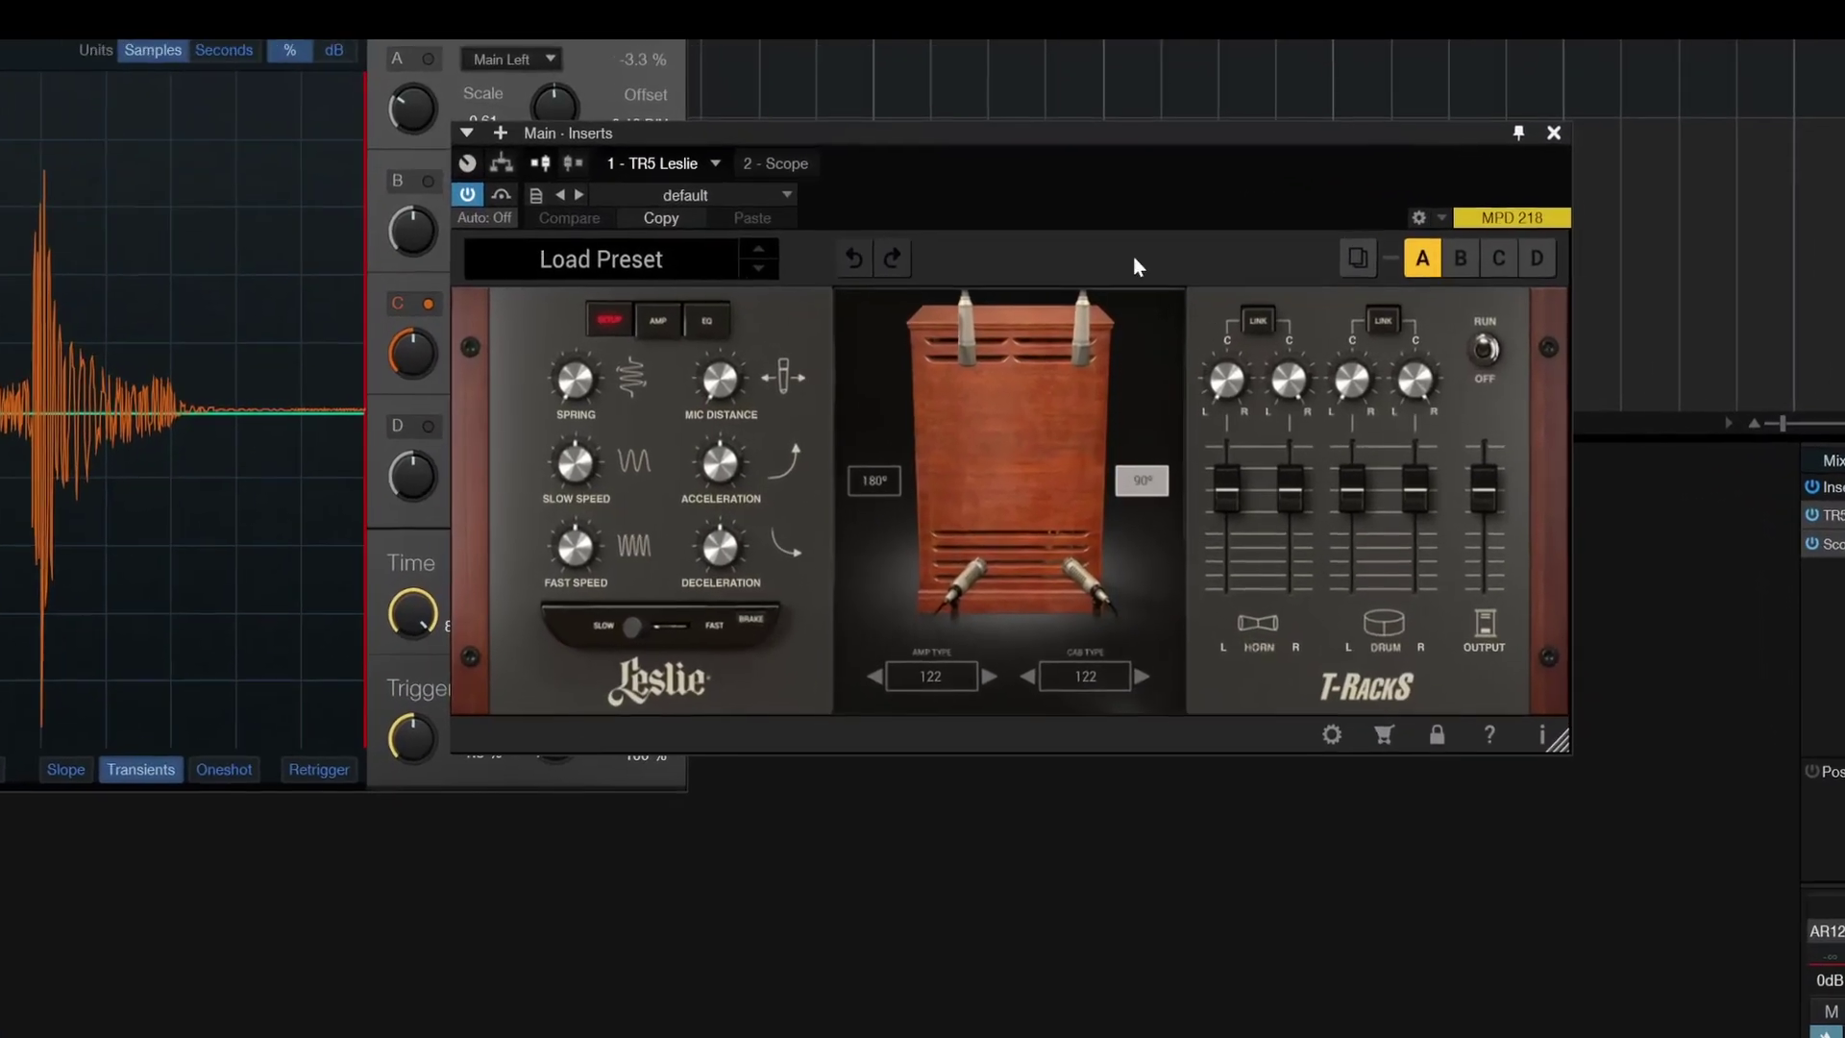
{"action": "left_click_drag", "start_coordinate": [1035, 161], "coordinate": [1078, 179]}
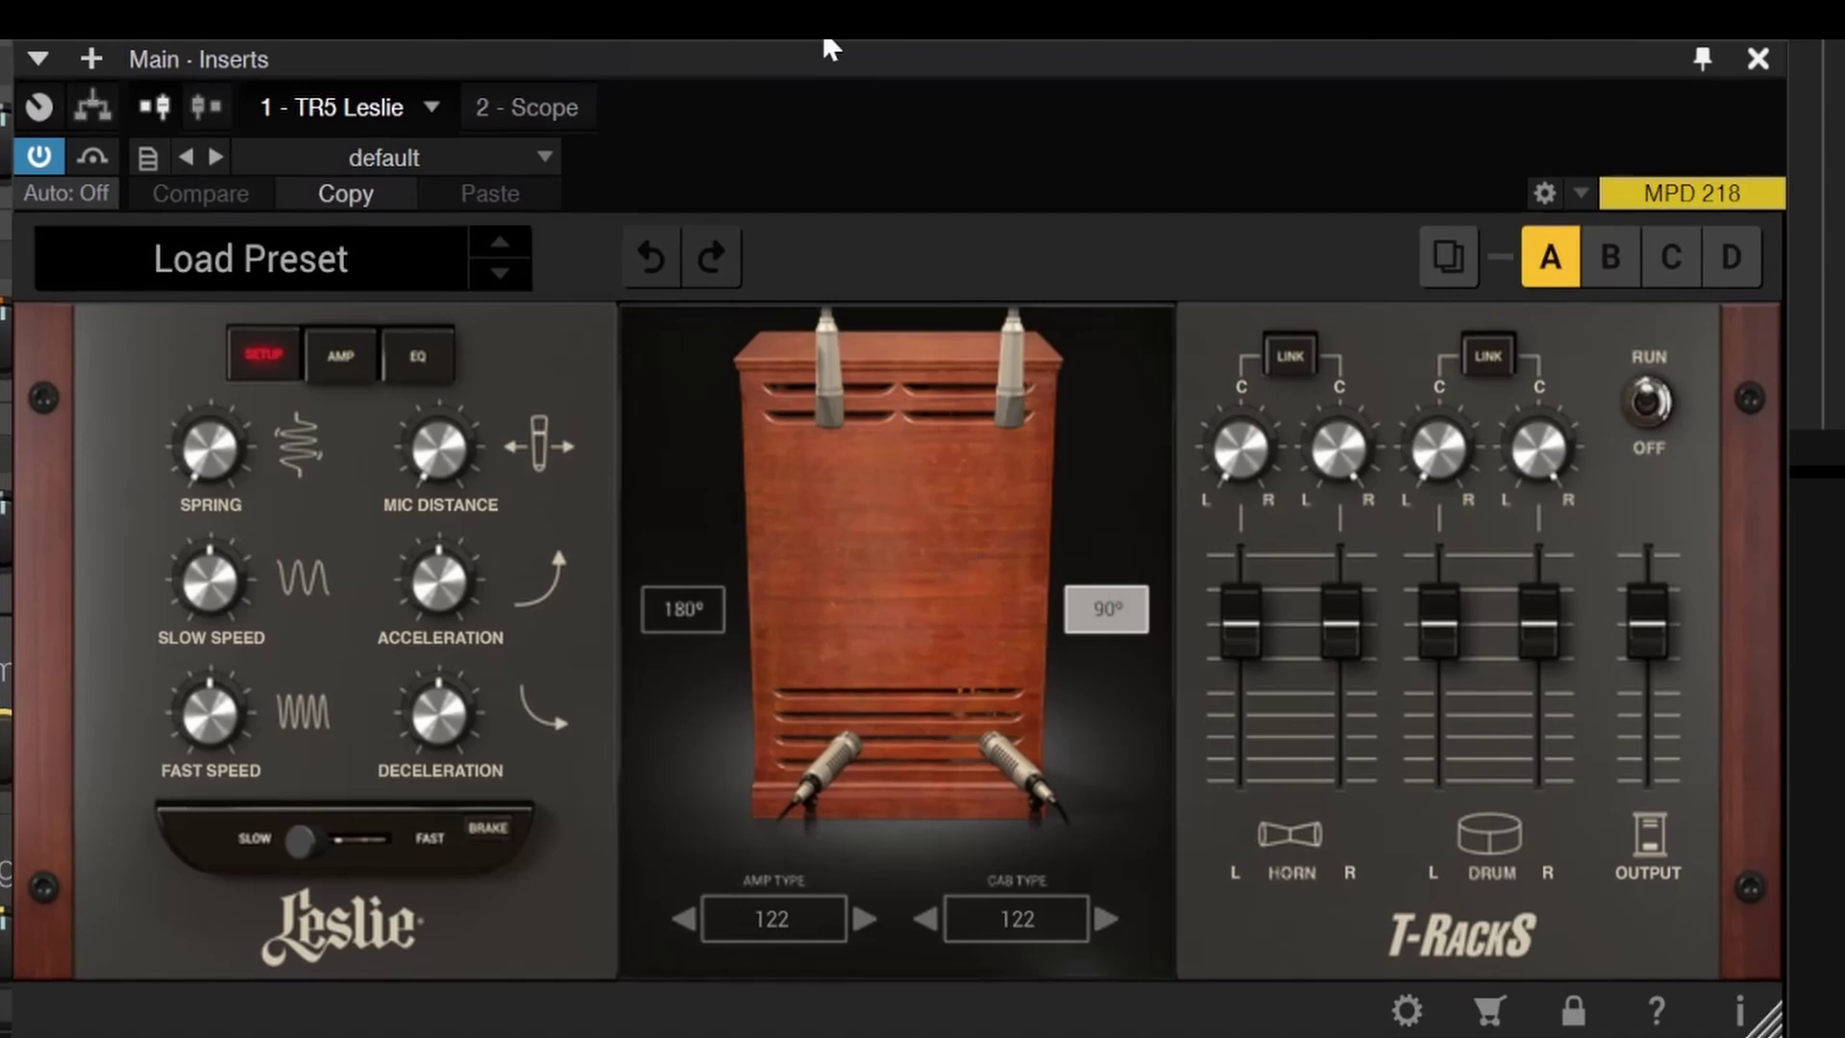
- Try the Leslie's Fast rotor speed and 180° mic angle, and return to Slow and 90°
{"action": "left_click", "coordinate": [321, 840]}
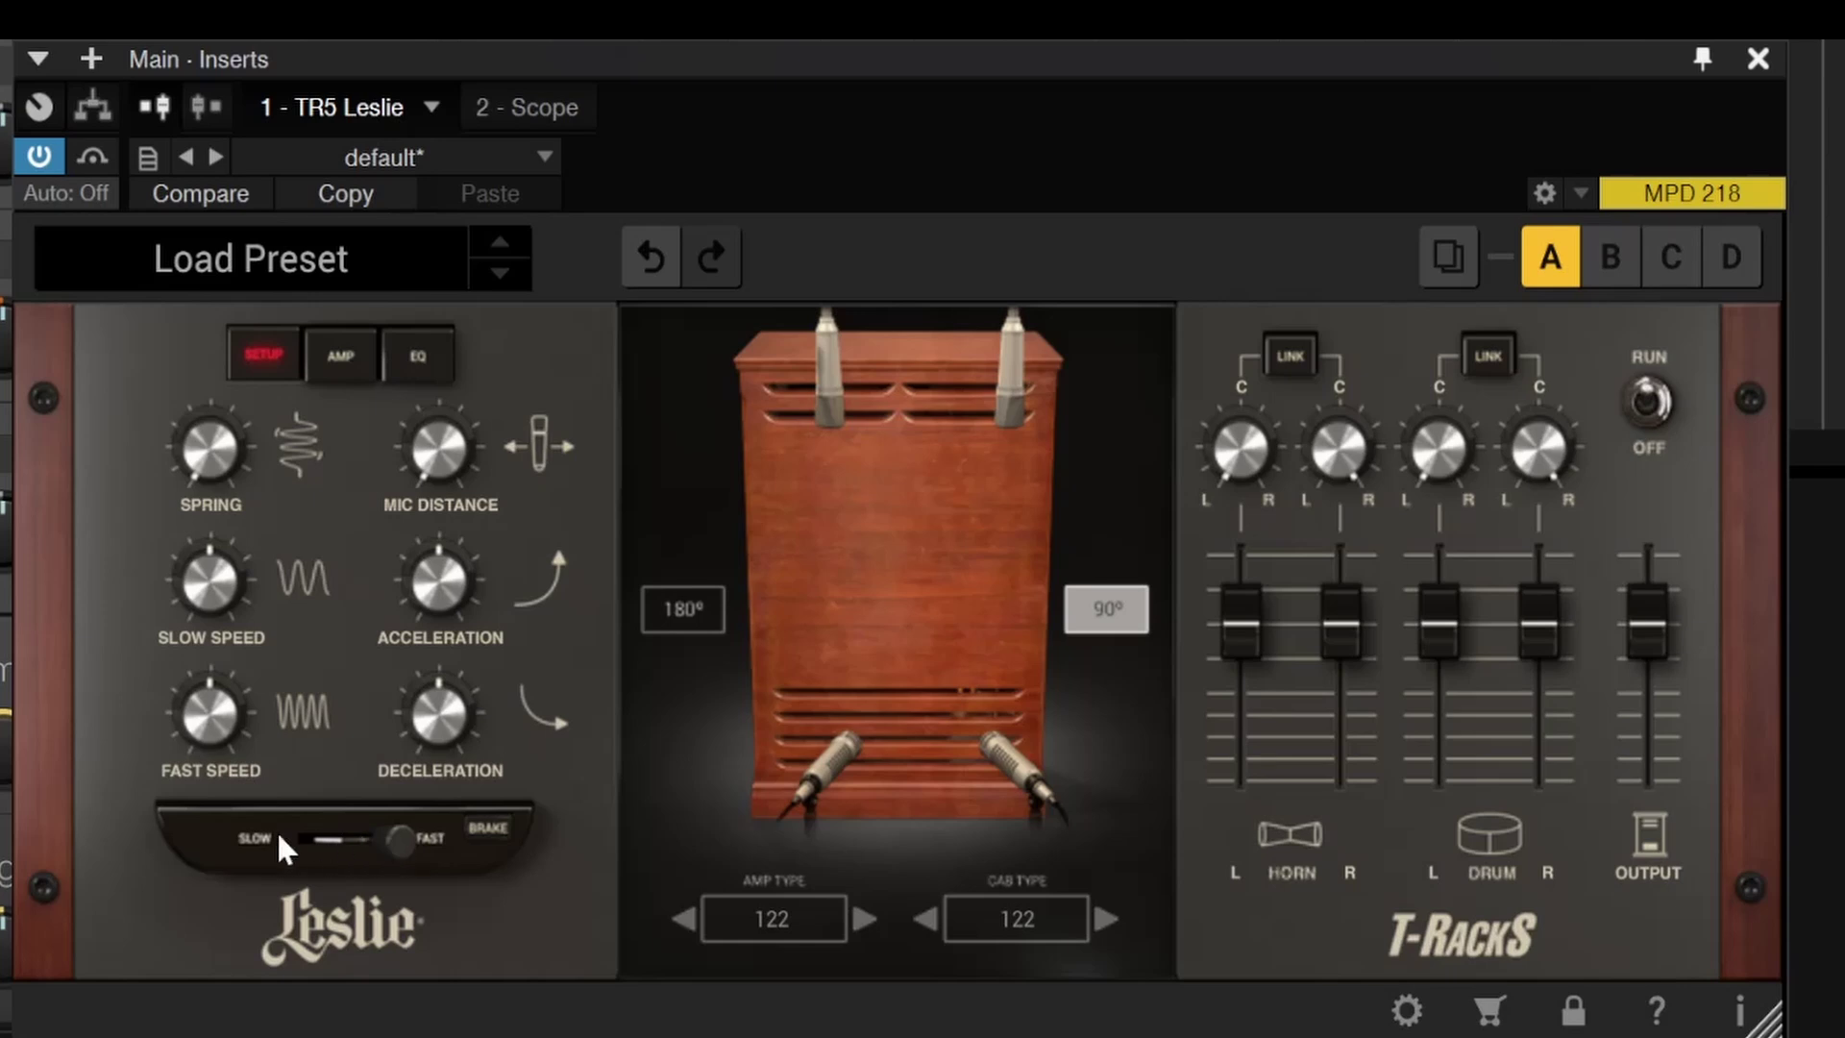
{"action": "left_click", "coordinate": [309, 834]}
{"action": "left_click", "coordinate": [690, 617]}
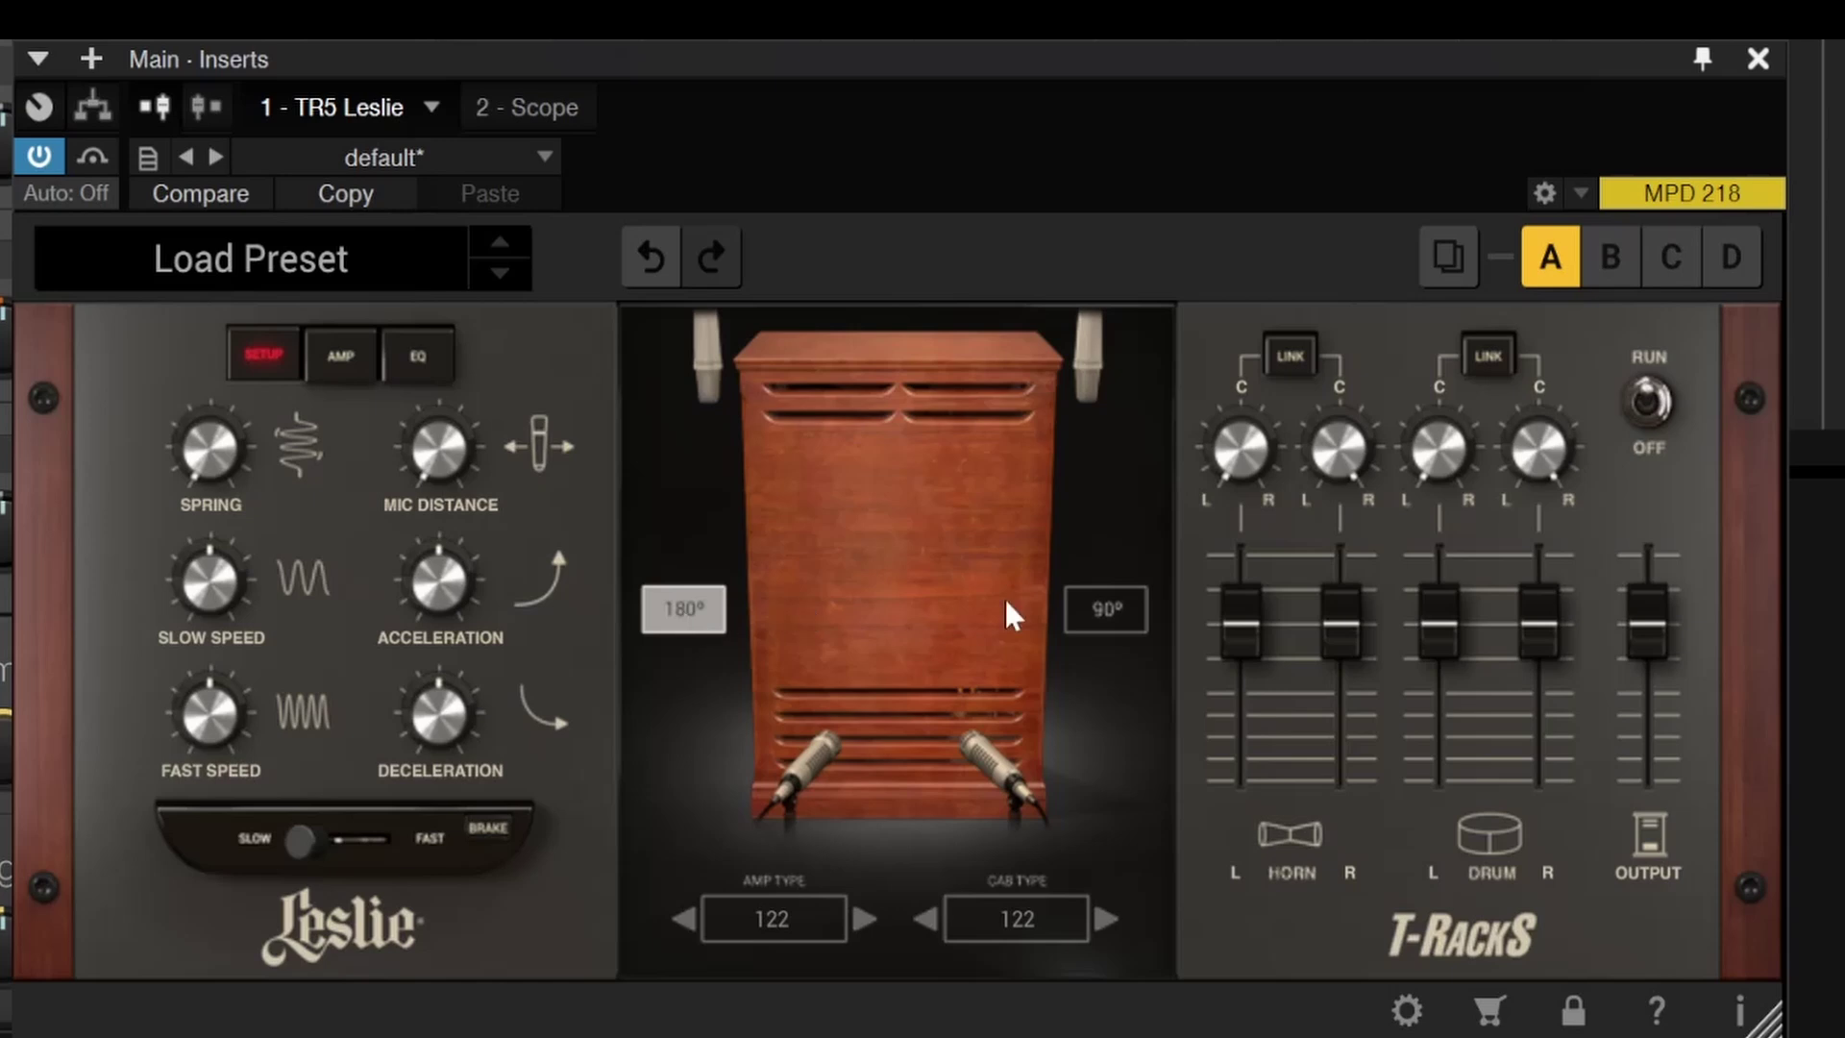
{"action": "left_click", "coordinate": [1118, 616]}
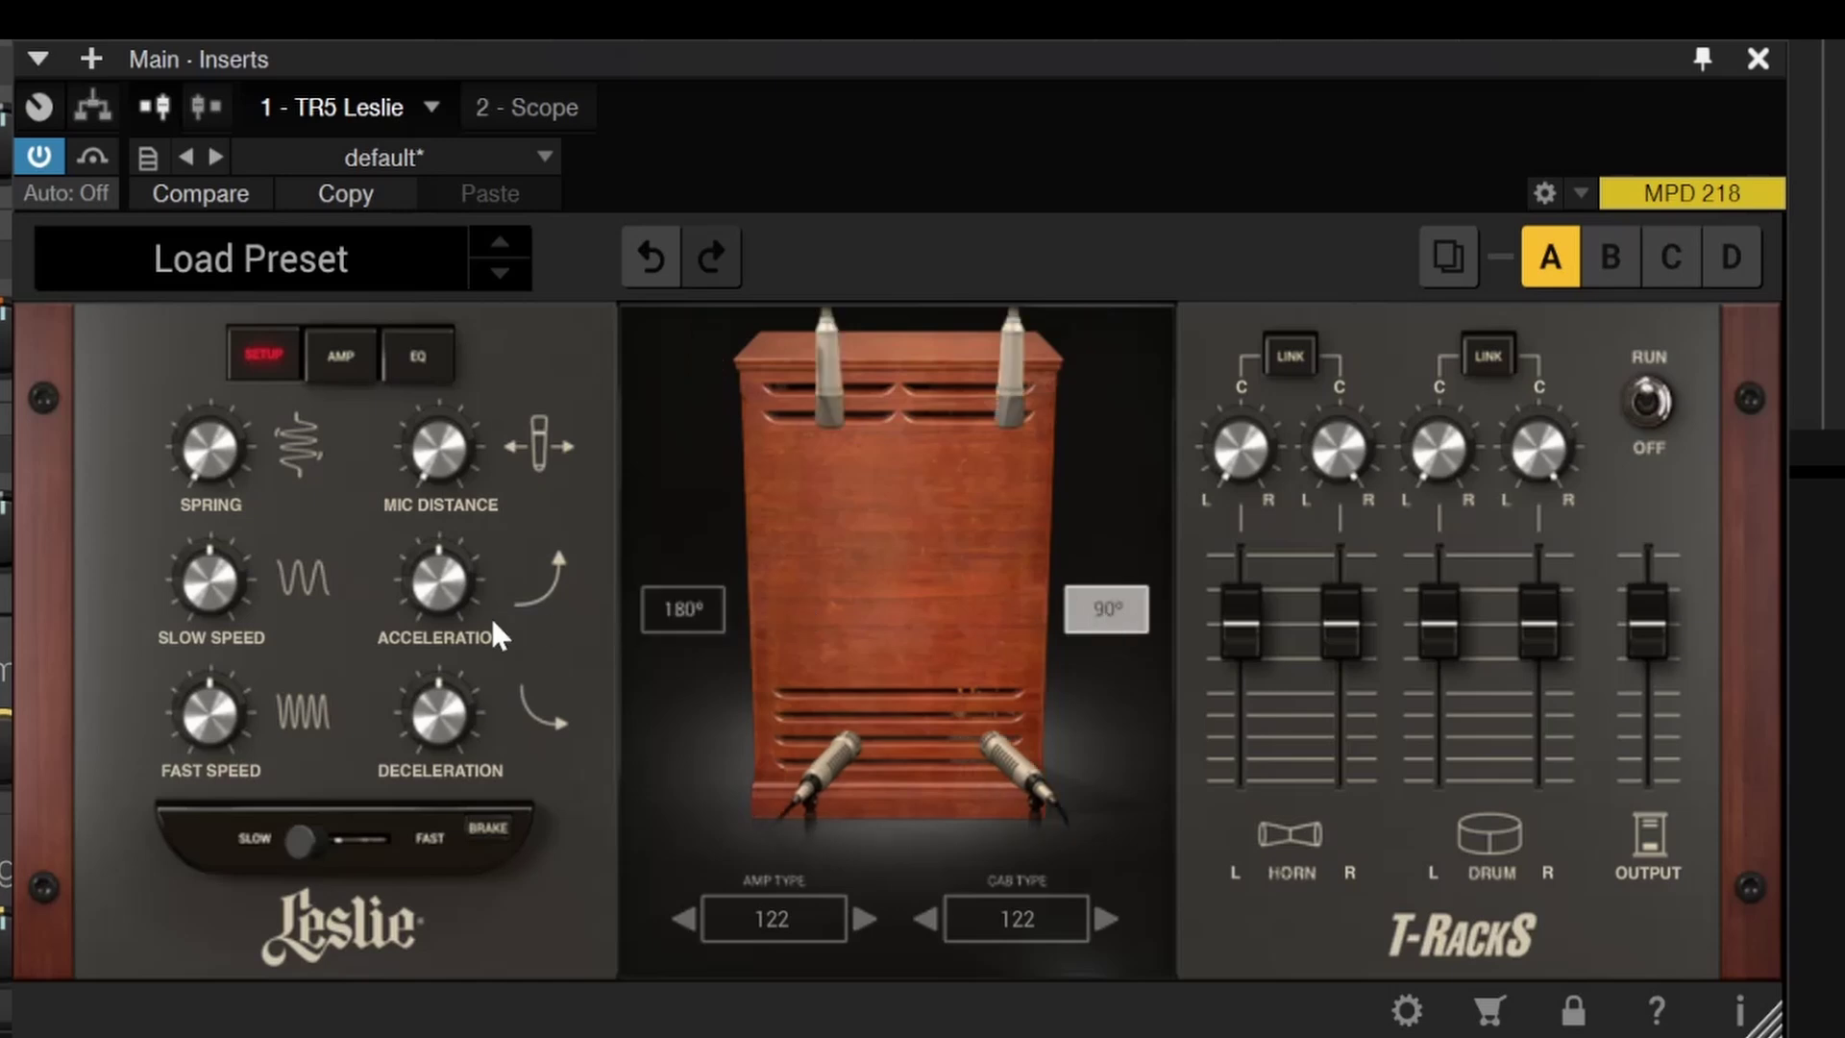
- Adjust the Leslie's Acceleration, Spring and Fast Speed settings
{"action": "left_click_drag", "start_coordinate": [444, 595], "coordinate": [459, 383]}
{"action": "mouse_move", "coordinate": [219, 392]}
{"action": "left_mouse_down"}
{"action": "mouse_move", "coordinate": [230, 242]}
{"action": "mouse_move", "coordinate": [208, 365]}
{"action": "left_mouse_up"}
{"action": "mouse_move", "coordinate": [211, 700]}
{"action": "left_mouse_down"}
{"action": "mouse_move", "coordinate": [221, 787]}
{"action": "mouse_move", "coordinate": [218, 588]}
{"action": "mouse_move", "coordinate": [224, 716]}
{"action": "left_mouse_up"}
- Adjust the Leslie's amp Gain and show its EQ controls, returning to the setup controls
{"action": "left_click", "coordinate": [342, 353]}
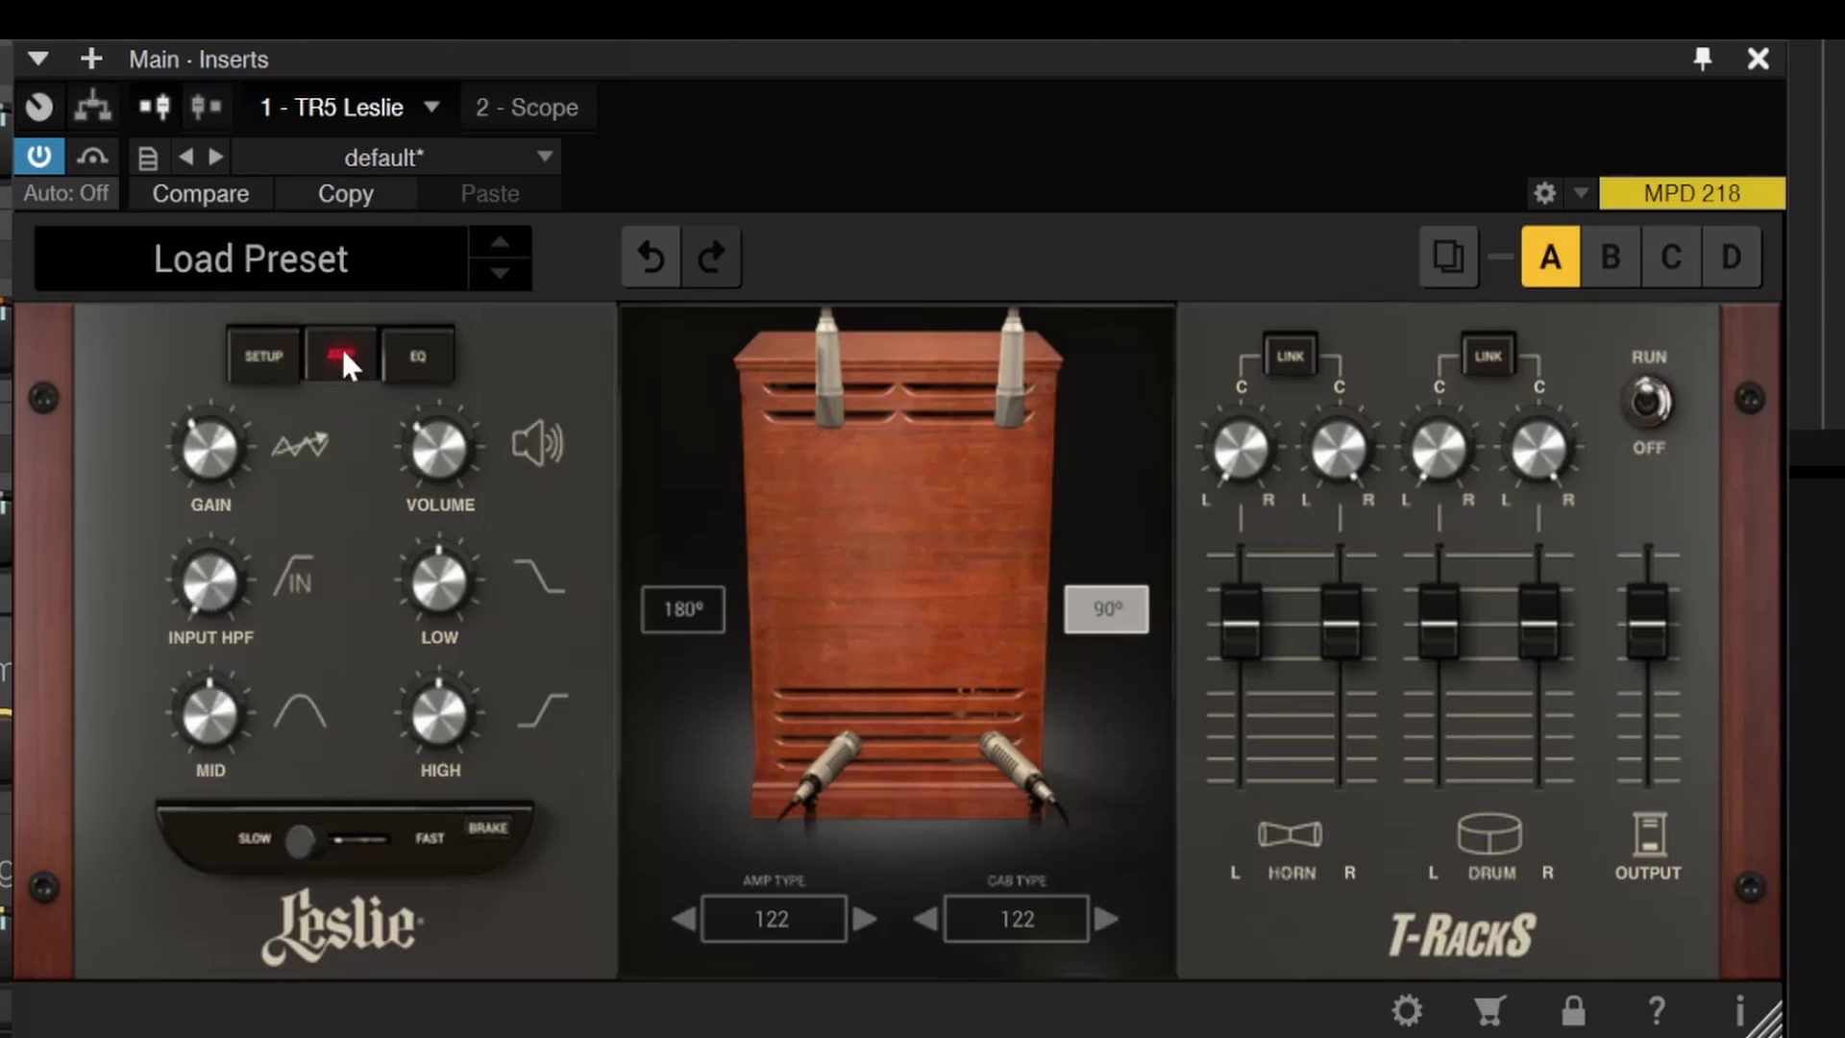
{"action": "left_click_drag", "start_coordinate": [212, 471], "coordinate": [202, 382]}
{"action": "left_click", "coordinate": [416, 357]}
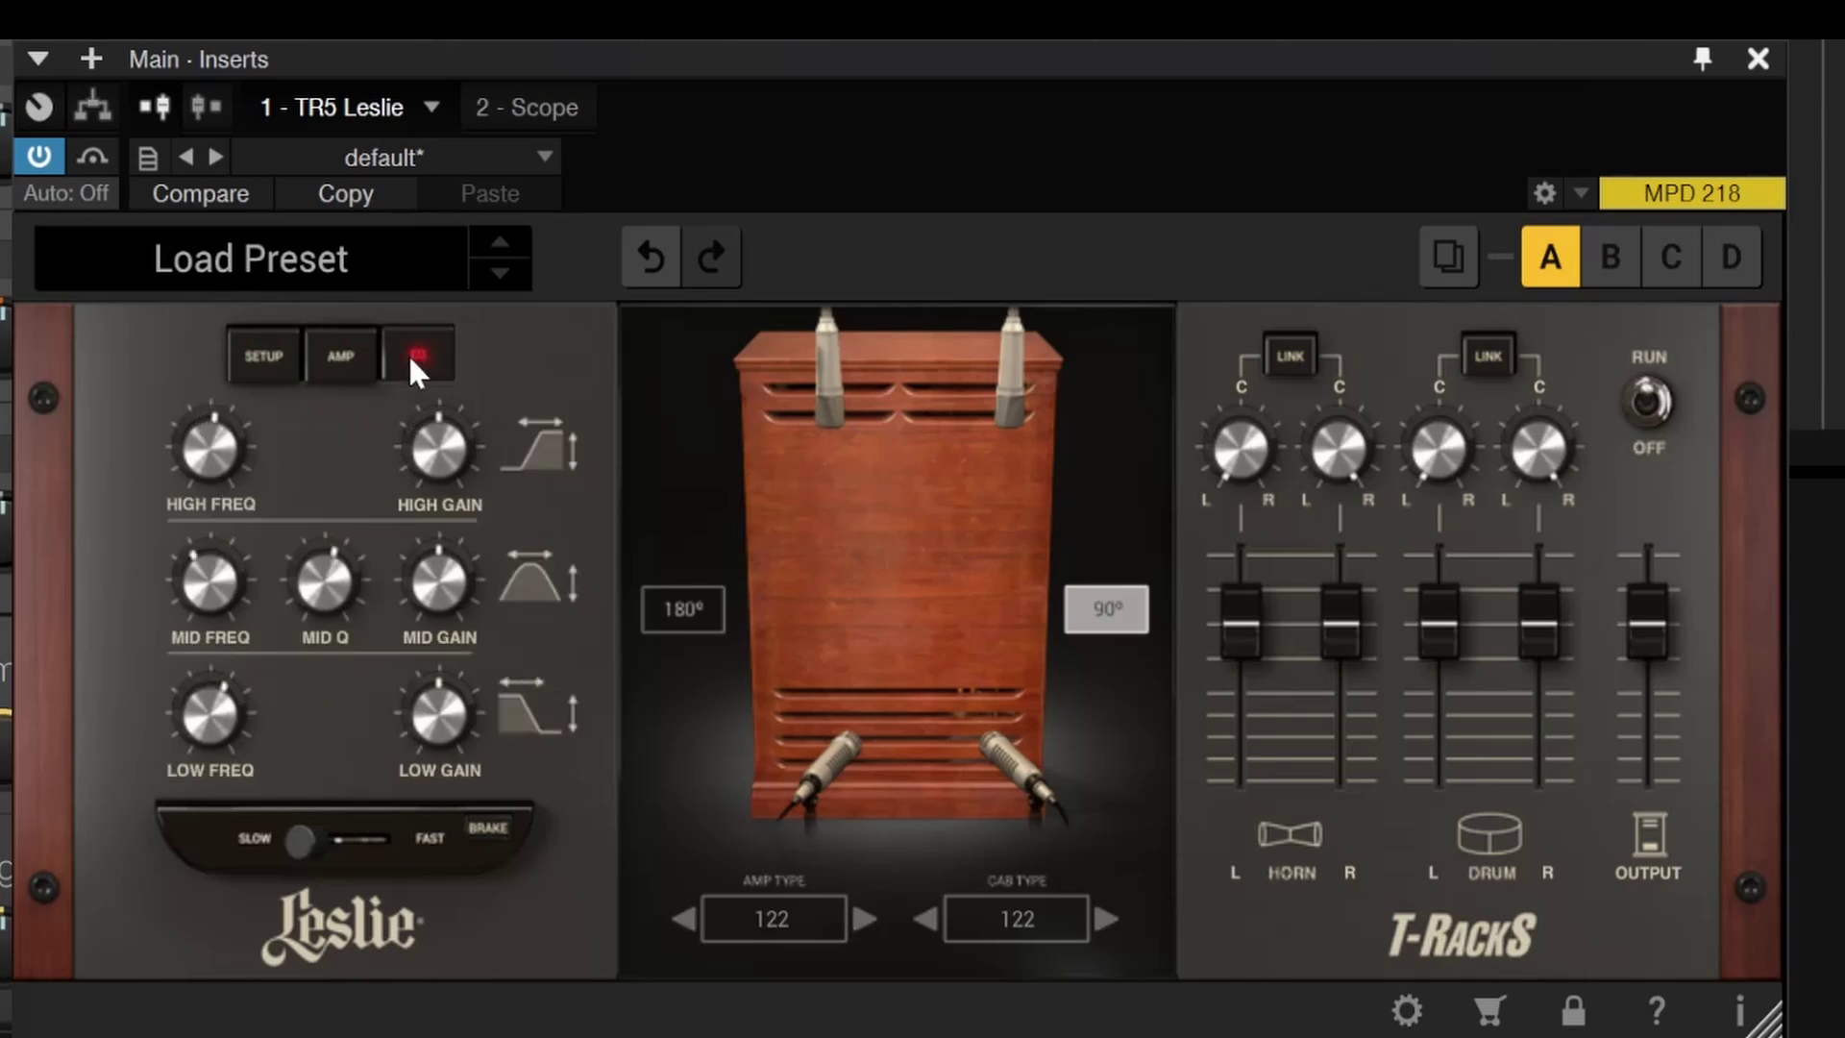
{"action": "left_click", "coordinate": [252, 352]}
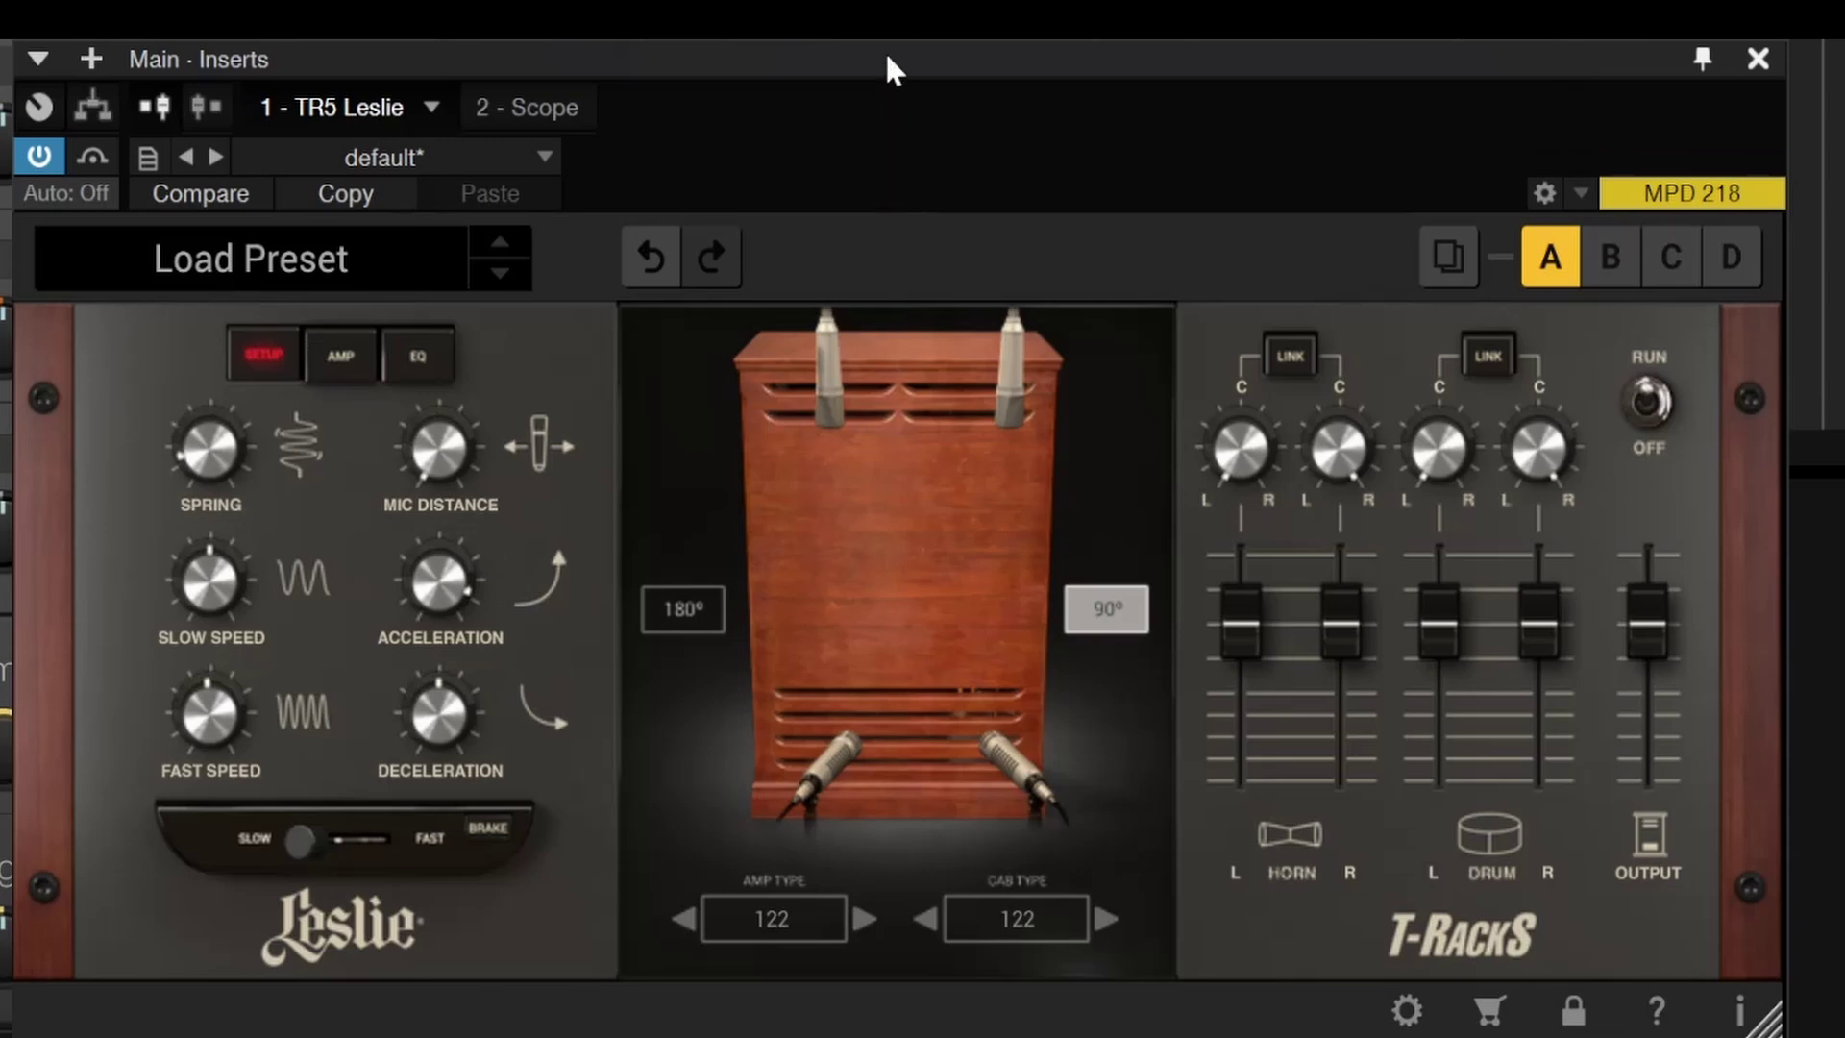
- Browse the Leslie preset folders 122, 122A and 147 without loading a preset
{"action": "left_click", "coordinate": [388, 276]}
{"action": "left_click", "coordinate": [101, 375]}
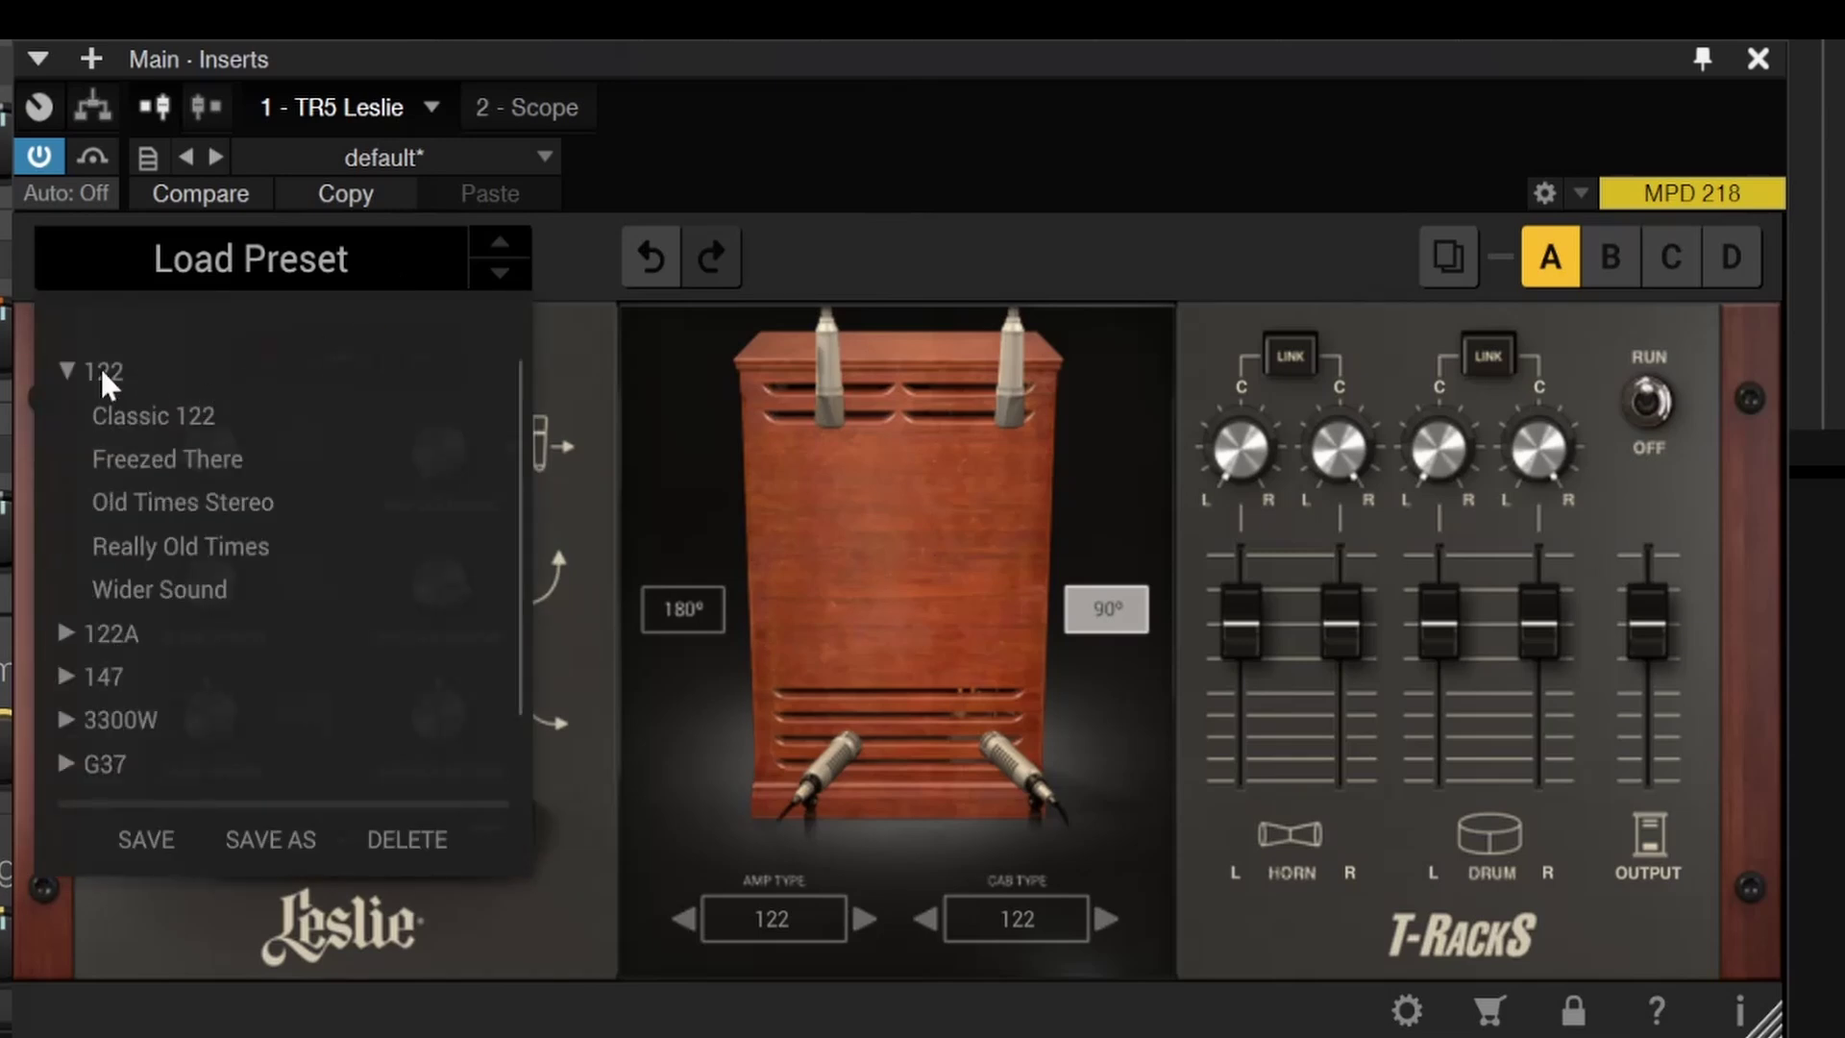
{"action": "left_click", "coordinate": [100, 366]}
{"action": "left_click", "coordinate": [87, 418]}
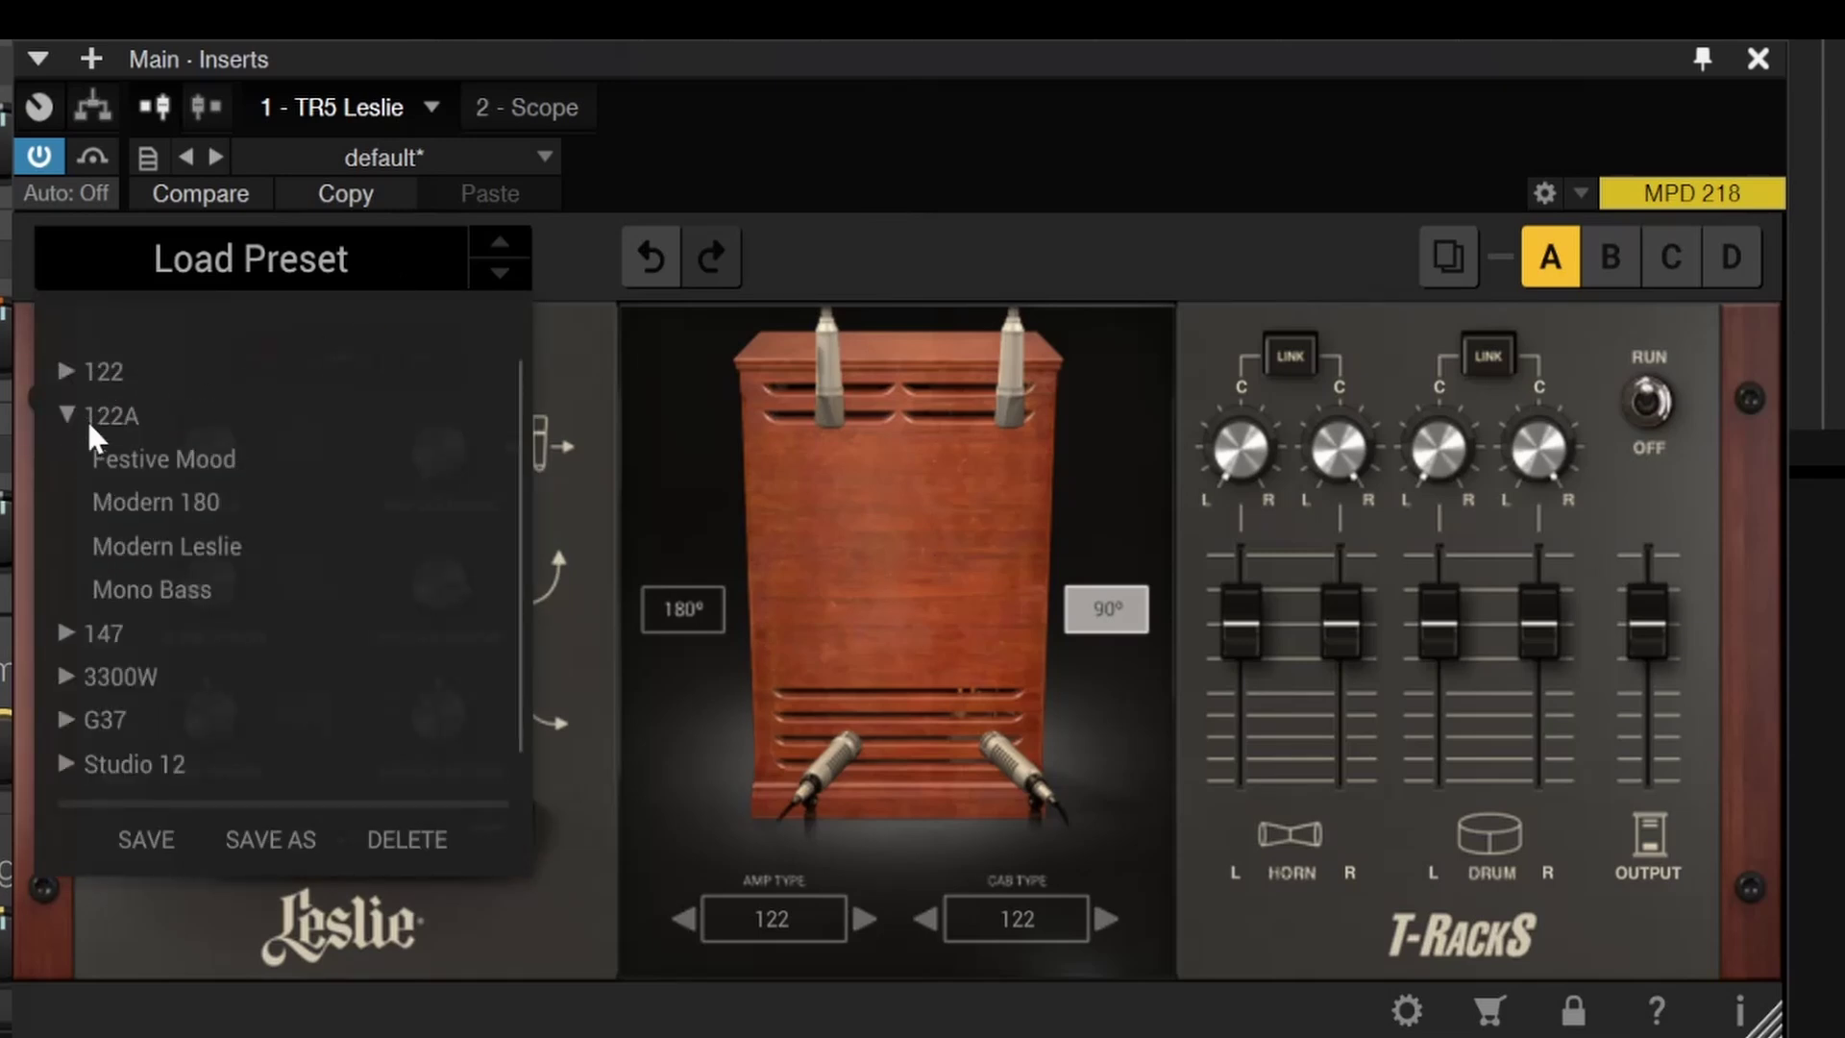
{"action": "left_click", "coordinate": [86, 419]}
{"action": "left_click", "coordinate": [87, 467]}
{"action": "left_click", "coordinate": [86, 468]}
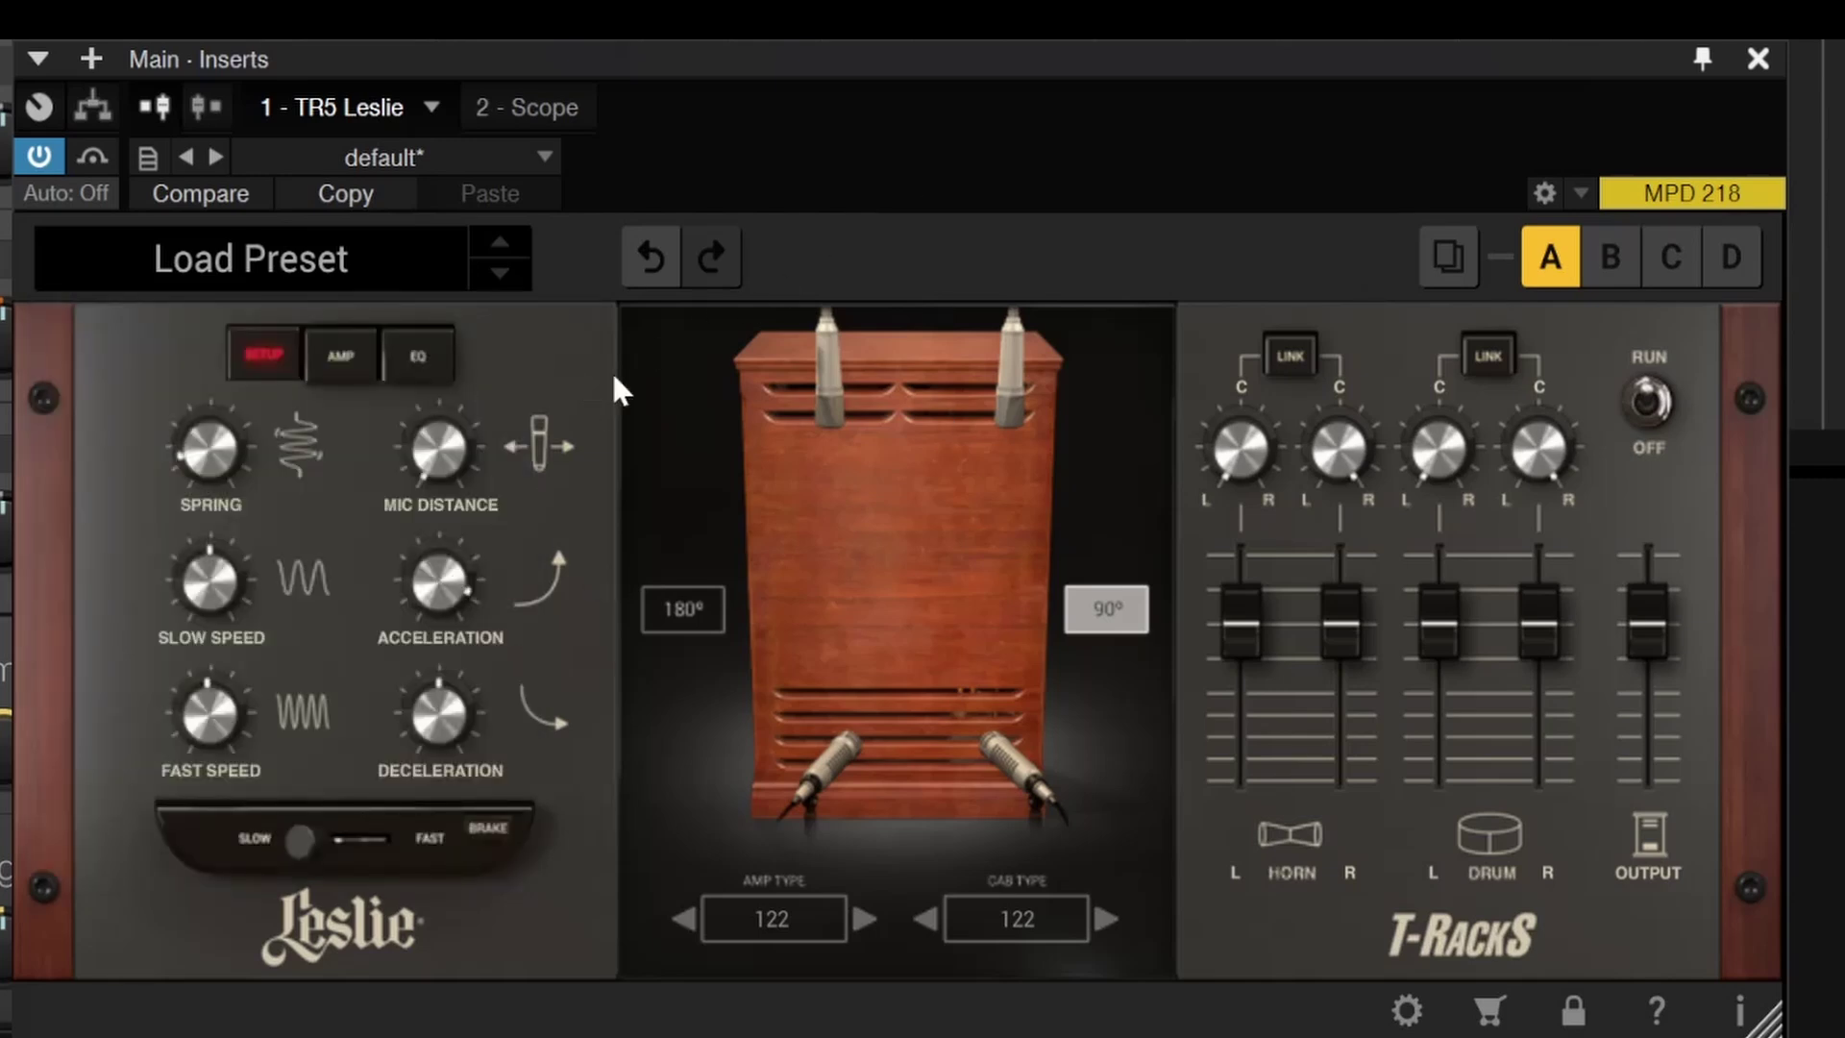
- Try different left and right horn mic levels on the Leslie, bring them back near even, and set the right drum level to -0.2 dB
{"action": "left_click_drag", "start_coordinate": [1334, 625], "coordinate": [1227, 724]}
{"action": "mouse_move", "coordinate": [1336, 639]}
{"action": "left_click_drag", "start_coordinate": [1336, 641], "coordinate": [1340, 581]}
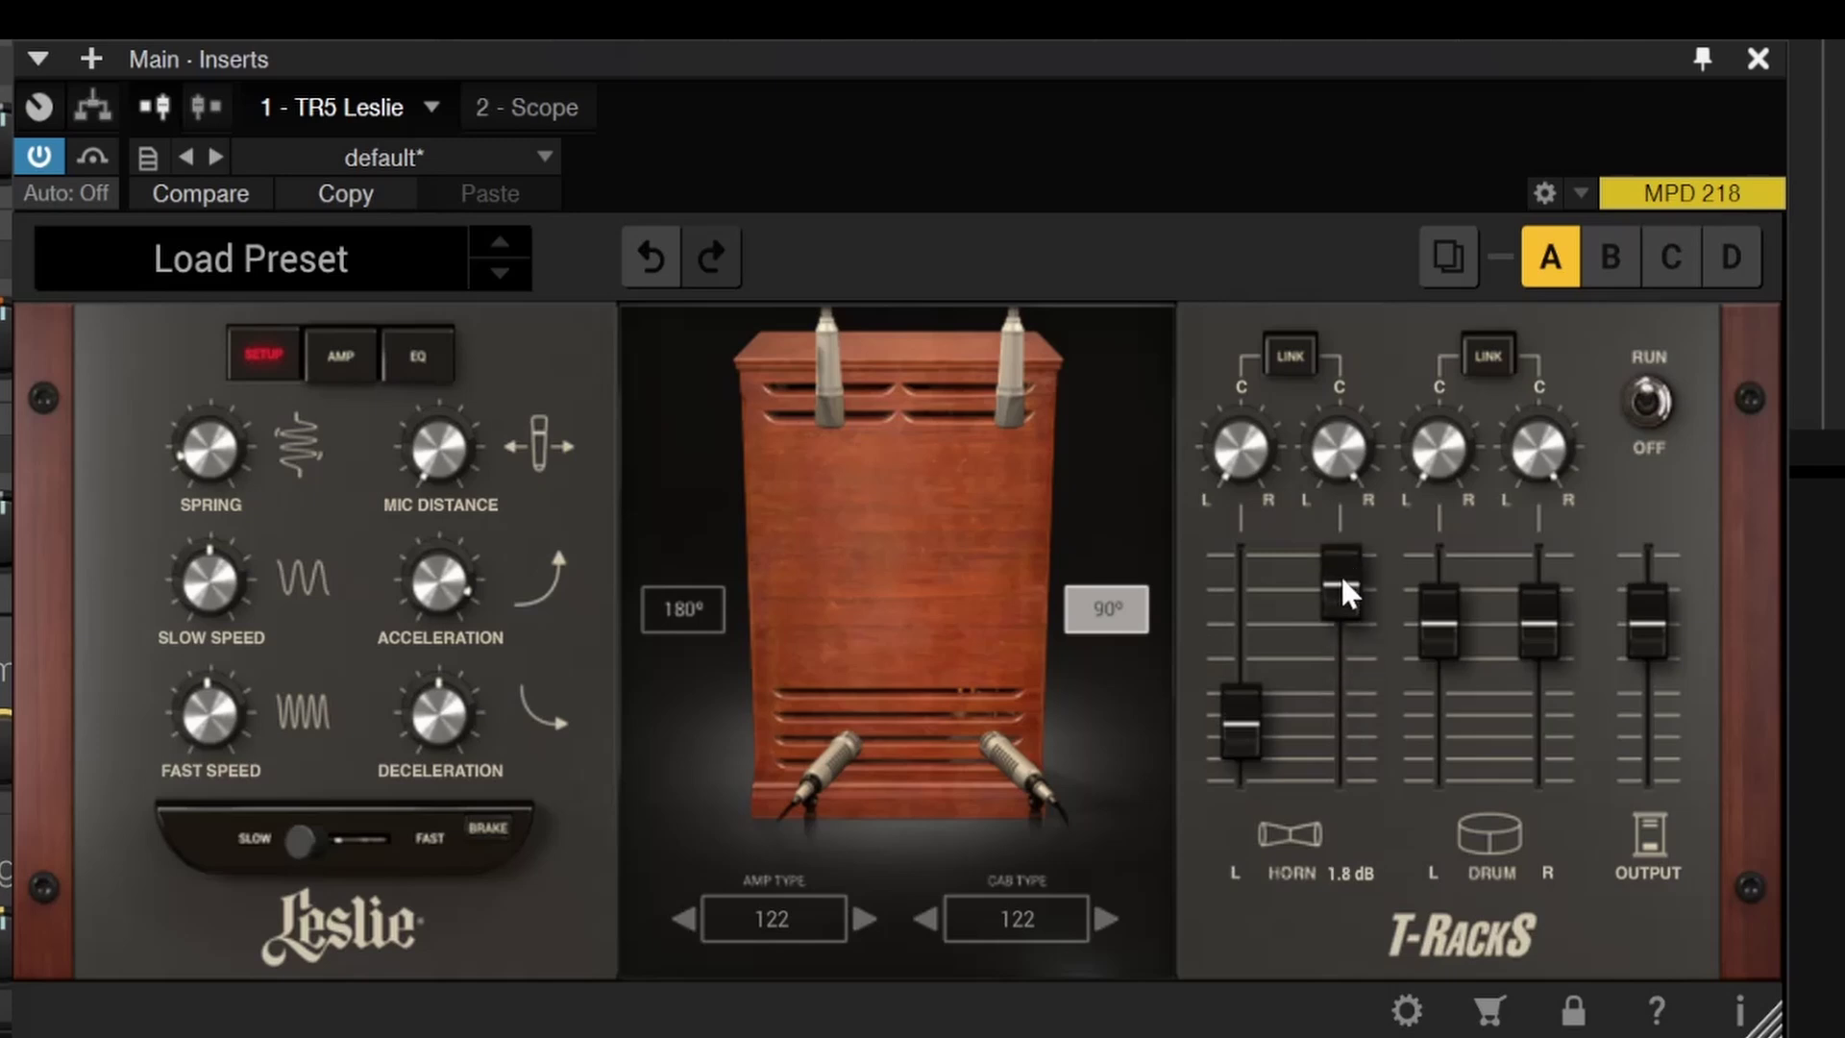
{"action": "left_click_drag", "start_coordinate": [1341, 574], "coordinate": [1341, 615]}
{"action": "left_click_drag", "start_coordinate": [1241, 723], "coordinate": [1243, 644]}
{"action": "left_click_drag", "start_coordinate": [1436, 623], "coordinate": [1539, 615]}
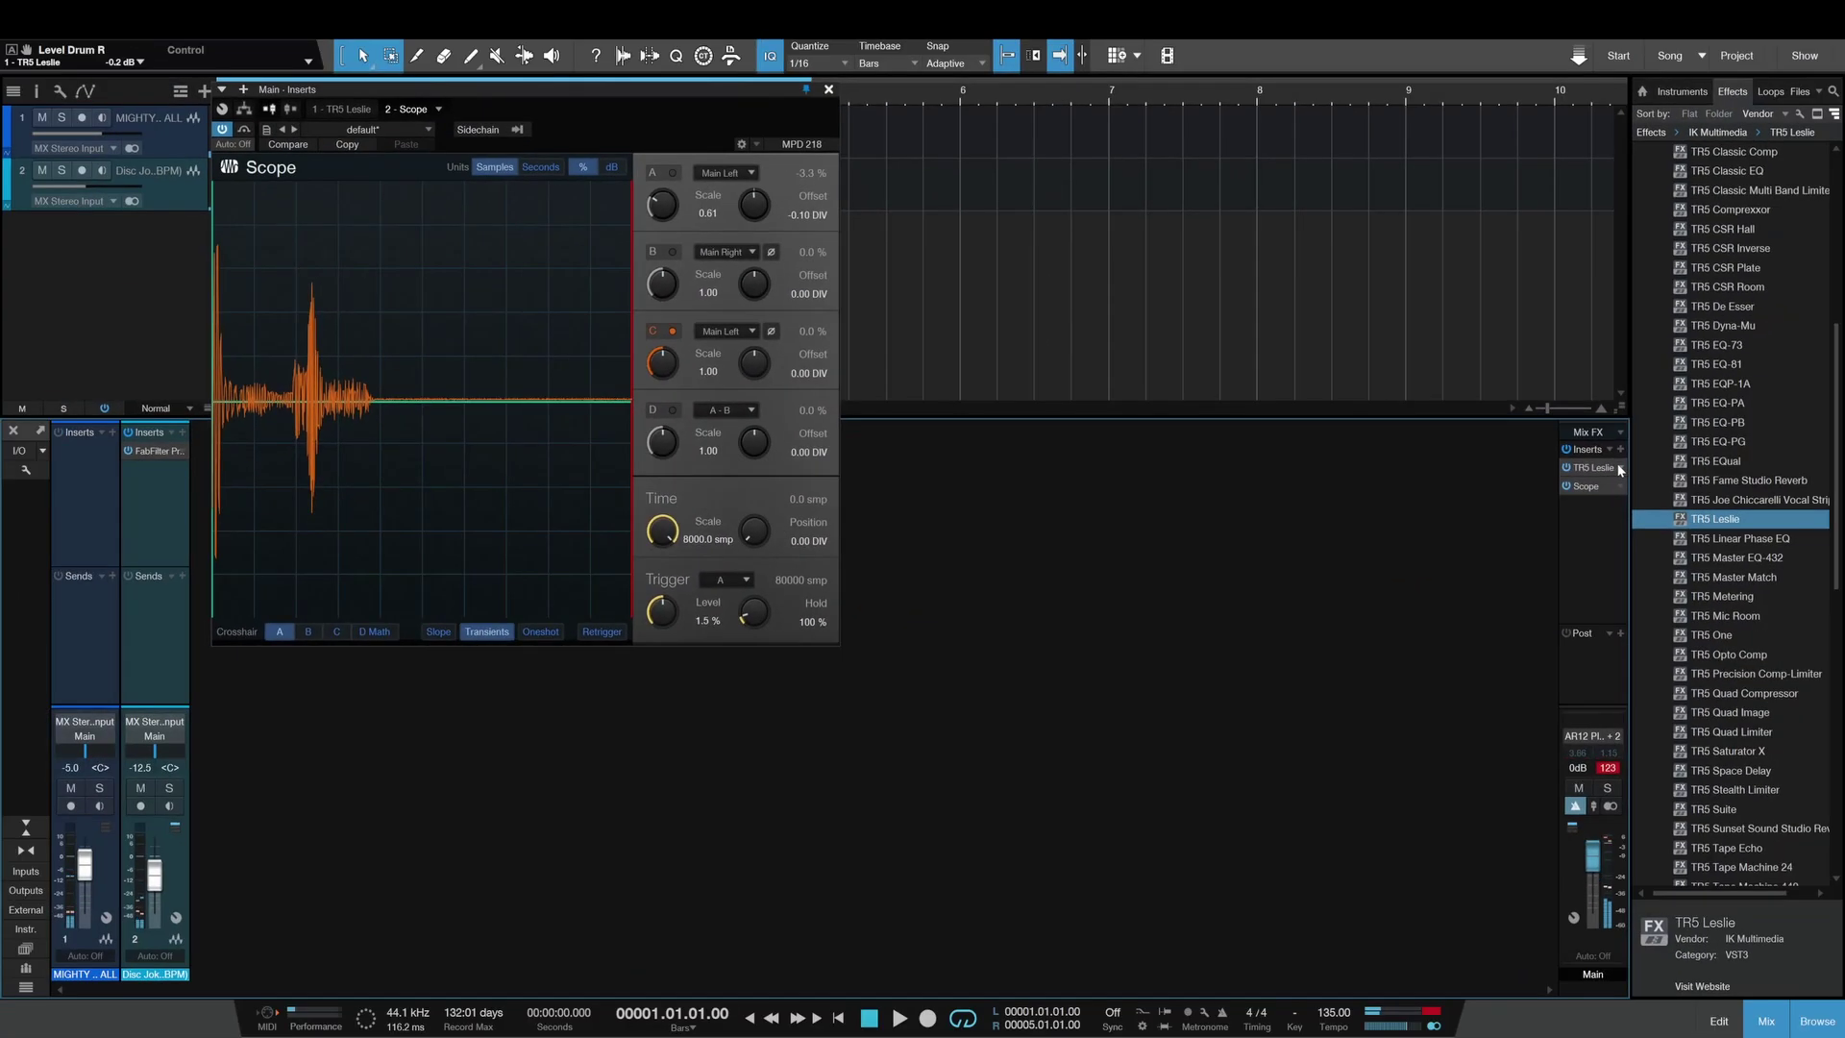
- Replace TR5 Leslie on the Main channel with TR5 Opto Comp before the Scope insert
{"action": "left_click", "coordinate": [1620, 470]}
{"action": "left_click", "coordinate": [1656, 646]}
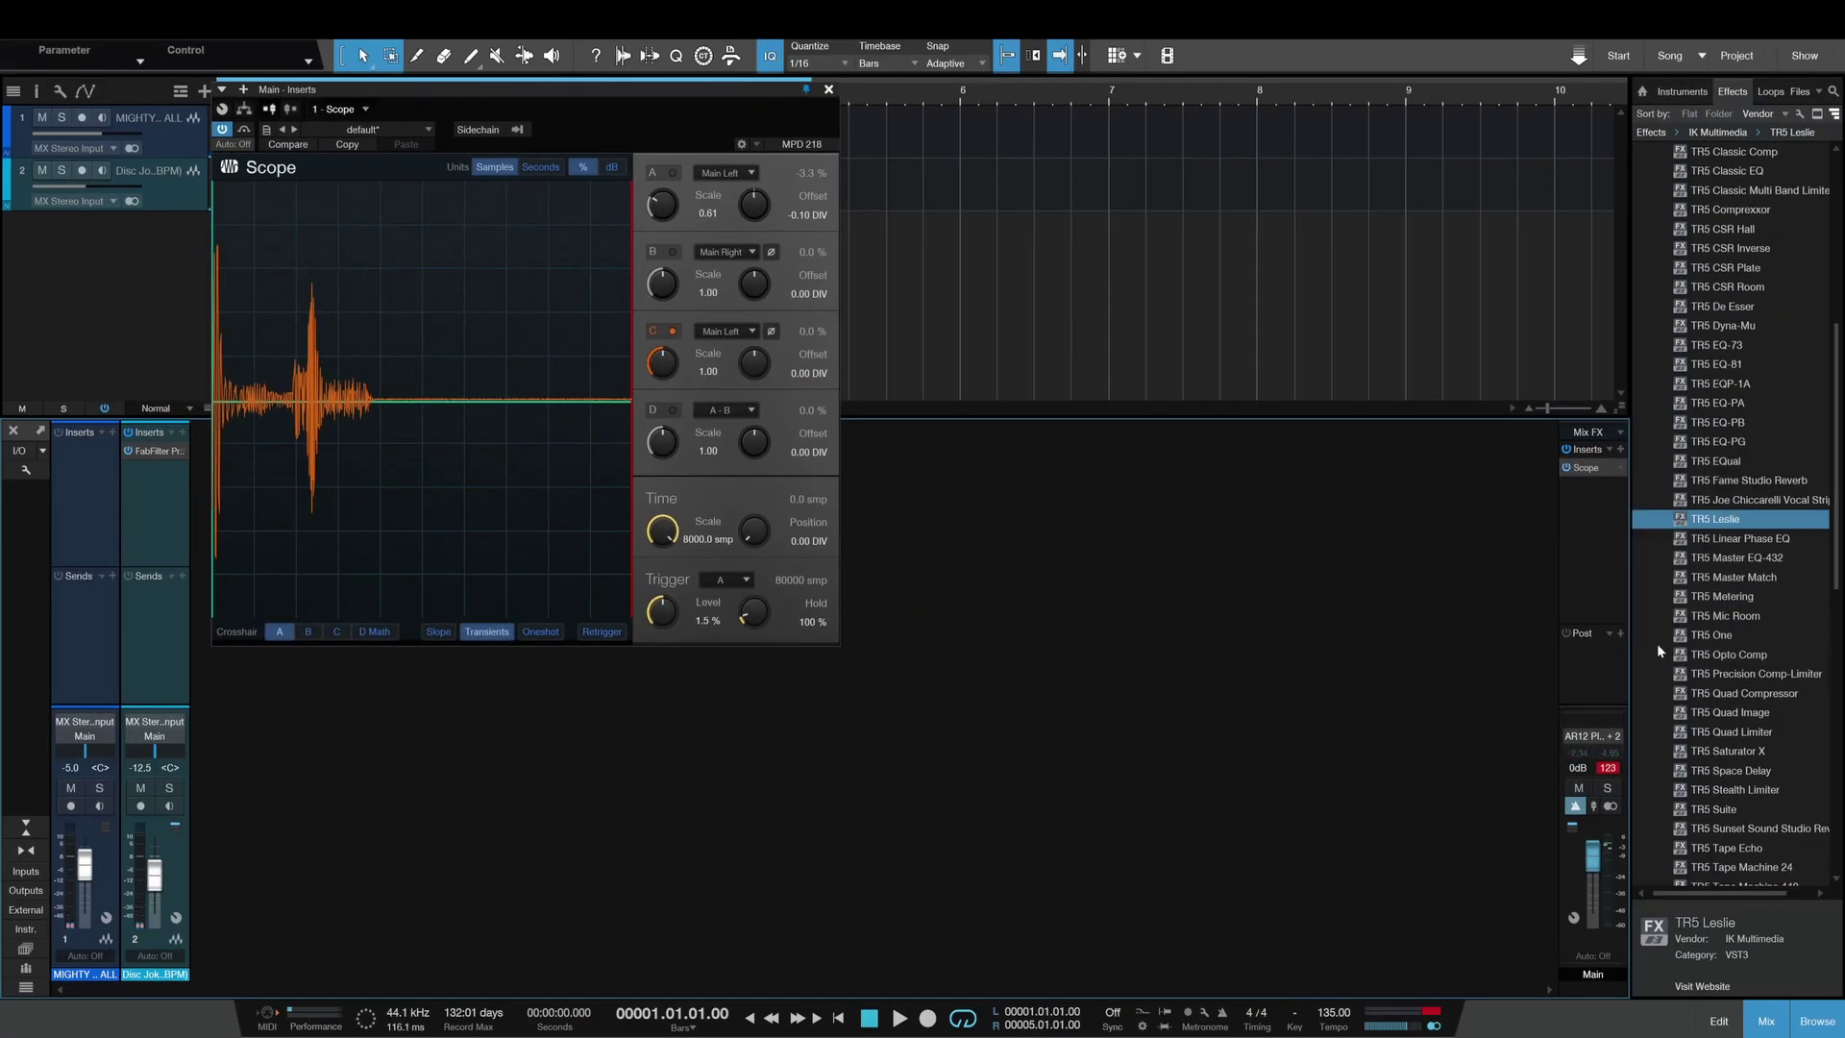
{"action": "scroll", "coordinate": [1726, 612], "scroll_direction": "down", "scroll_amount": 1}
{"action": "scroll", "coordinate": [1726, 612], "scroll_direction": "down", "scroll_amount": 4}
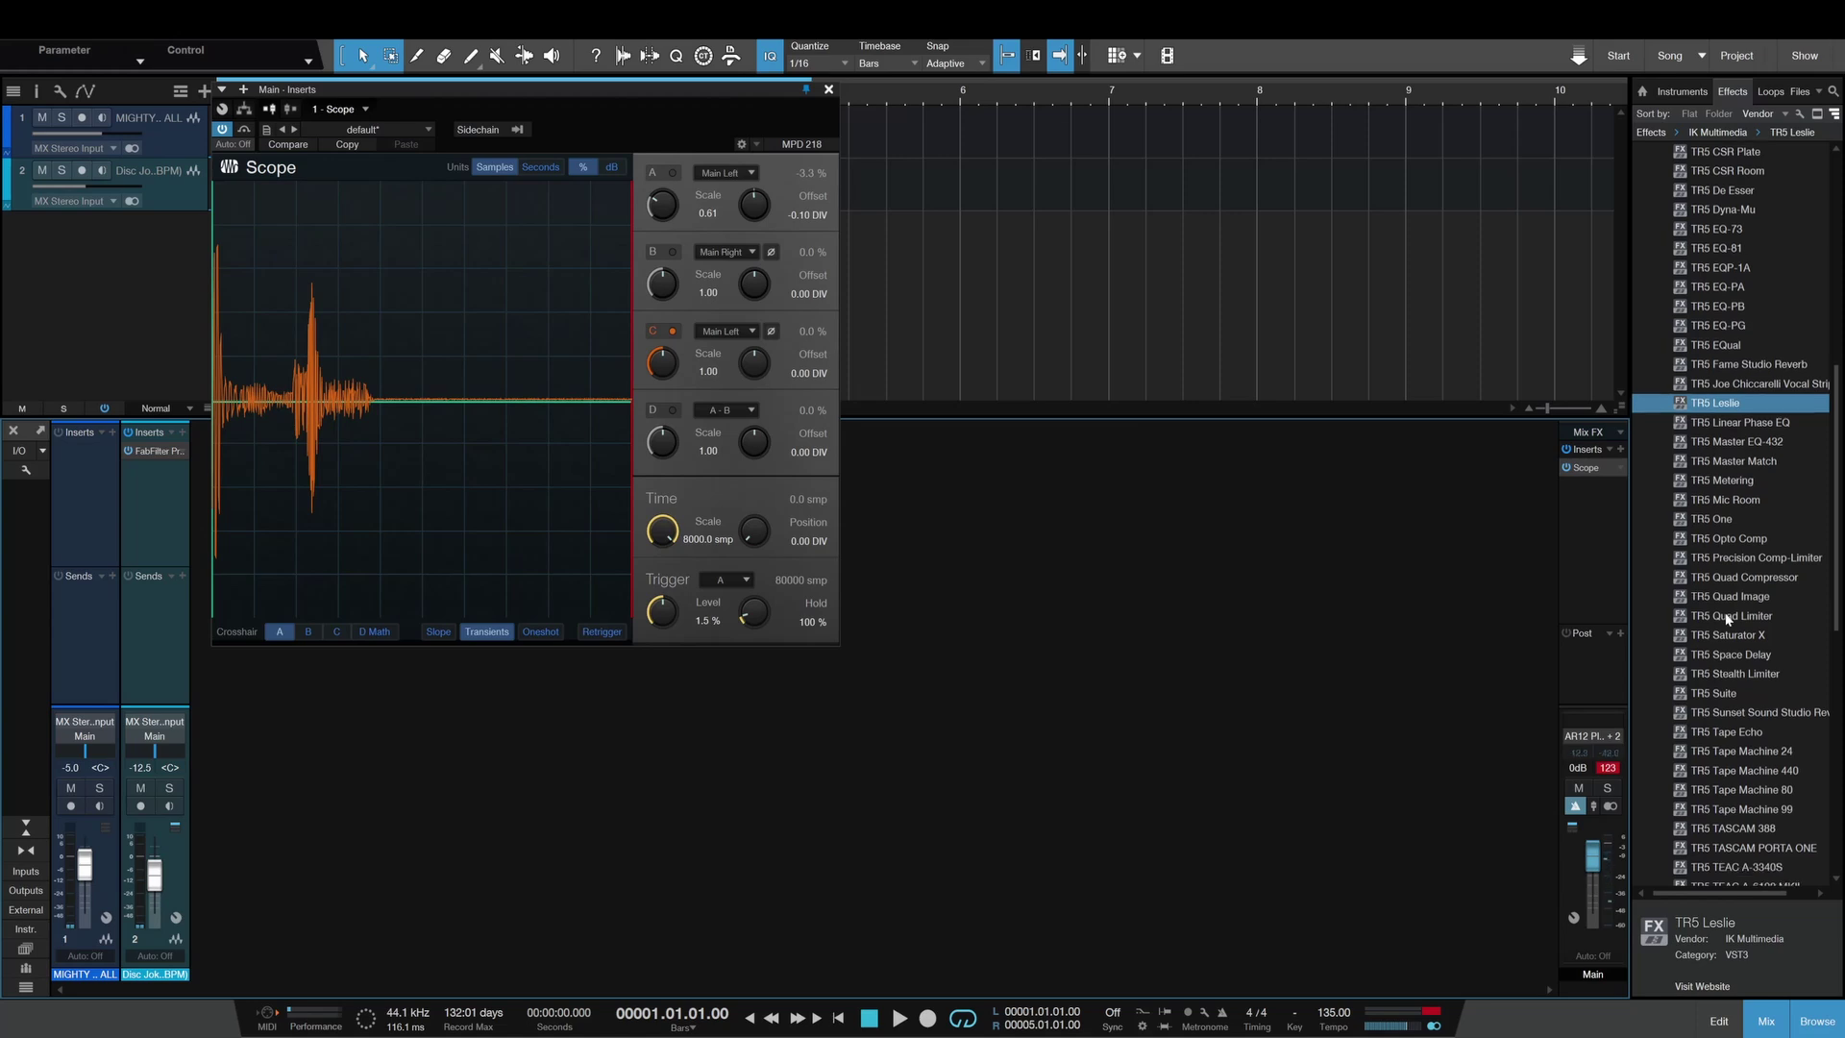
{"action": "scroll", "coordinate": [1727, 616], "scroll_direction": "down", "scroll_amount": 5}
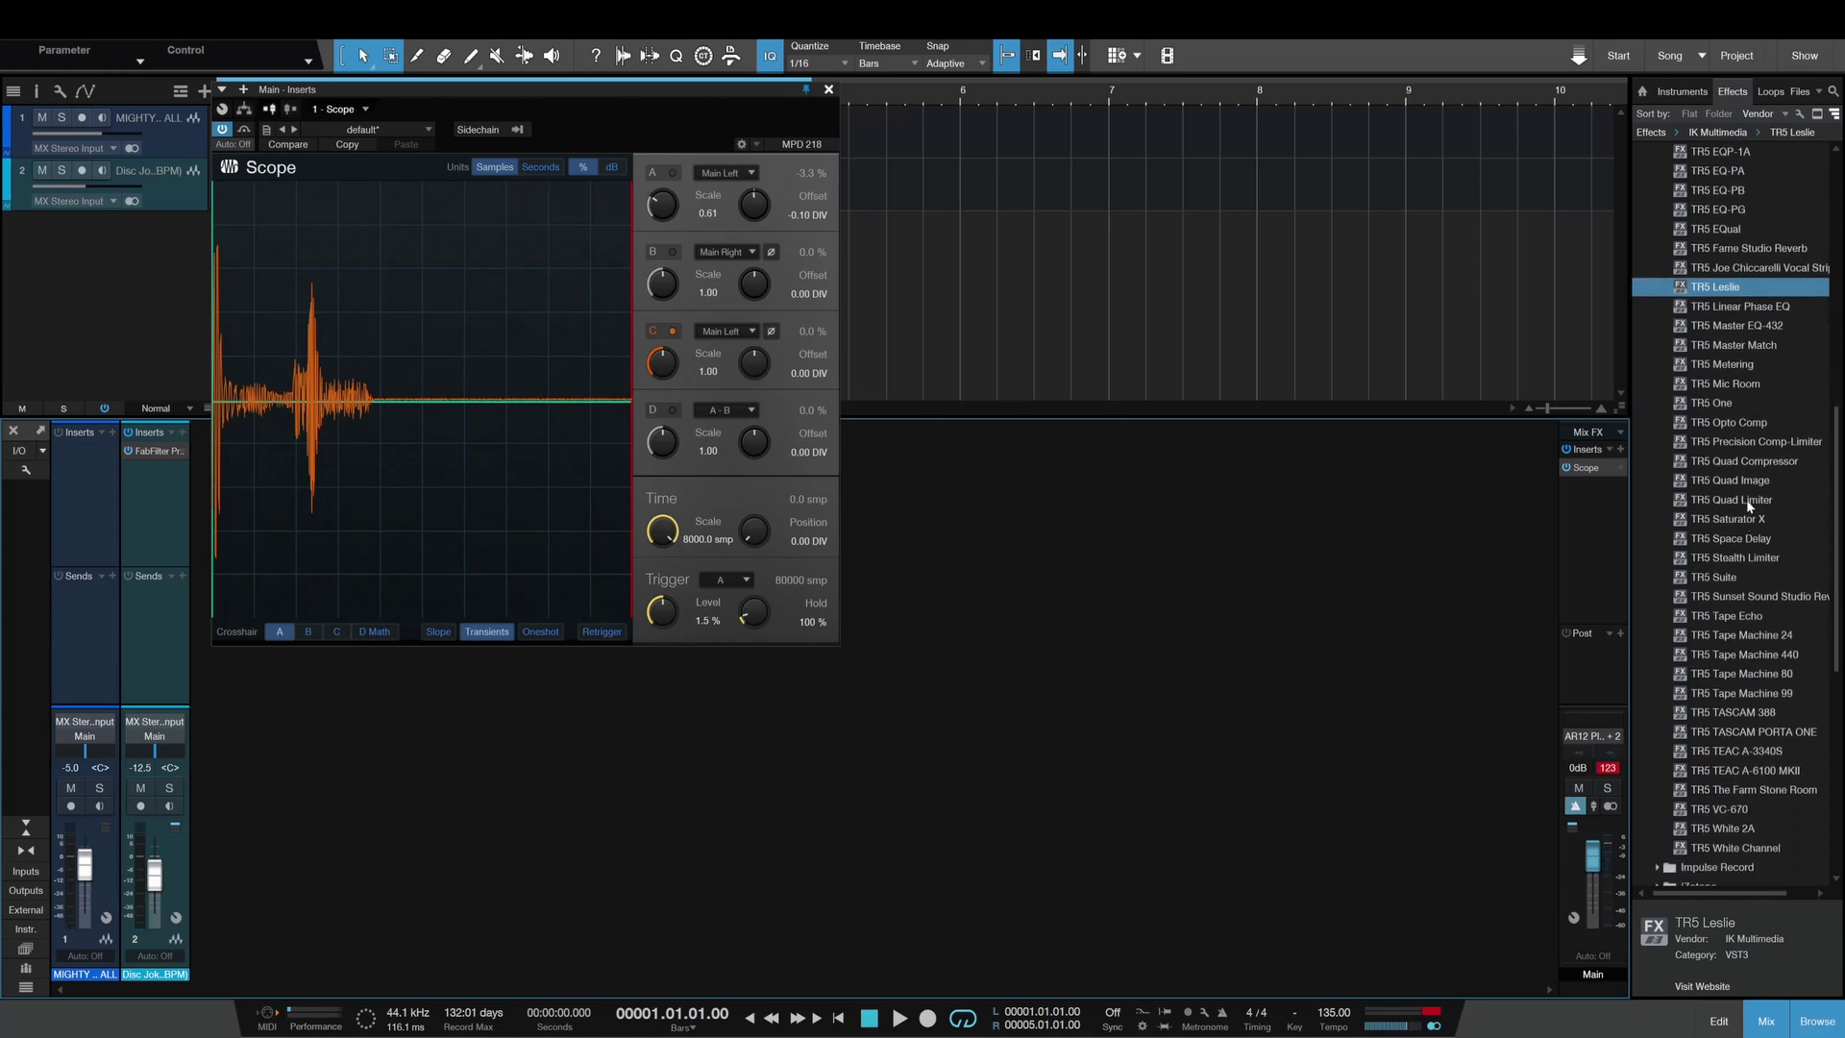
{"action": "left_click_drag", "start_coordinate": [1749, 422], "coordinate": [1603, 467]}
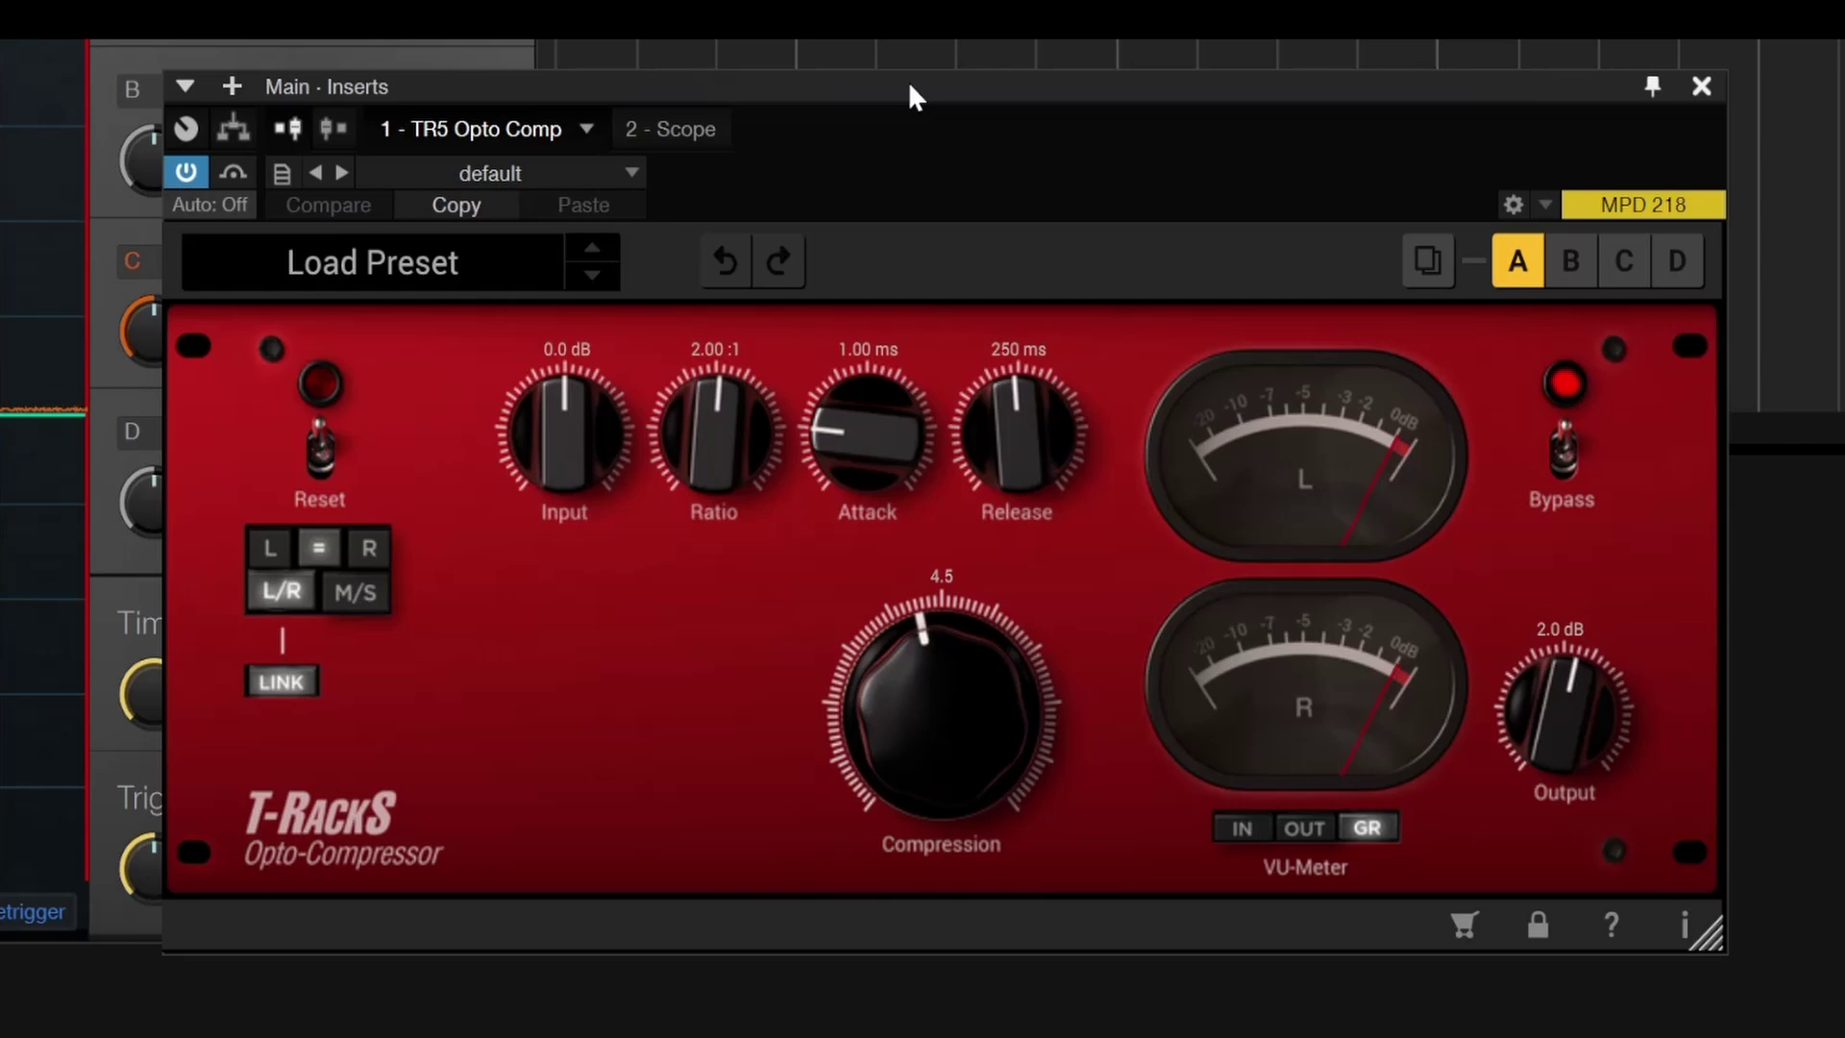
- Adjust the Compression amount and the Ratio on the Opto-Compressor
{"action": "left_click_drag", "start_coordinate": [959, 695], "coordinate": [986, 513]}
{"action": "mouse_move", "coordinate": [727, 431]}
{"action": "left_mouse_down"}
{"action": "mouse_move", "coordinate": [728, 250]}
{"action": "mouse_move", "coordinate": [752, 442]}
{"action": "left_mouse_up"}
{"action": "left_click_drag", "start_coordinate": [967, 678], "coordinate": [968, 649]}
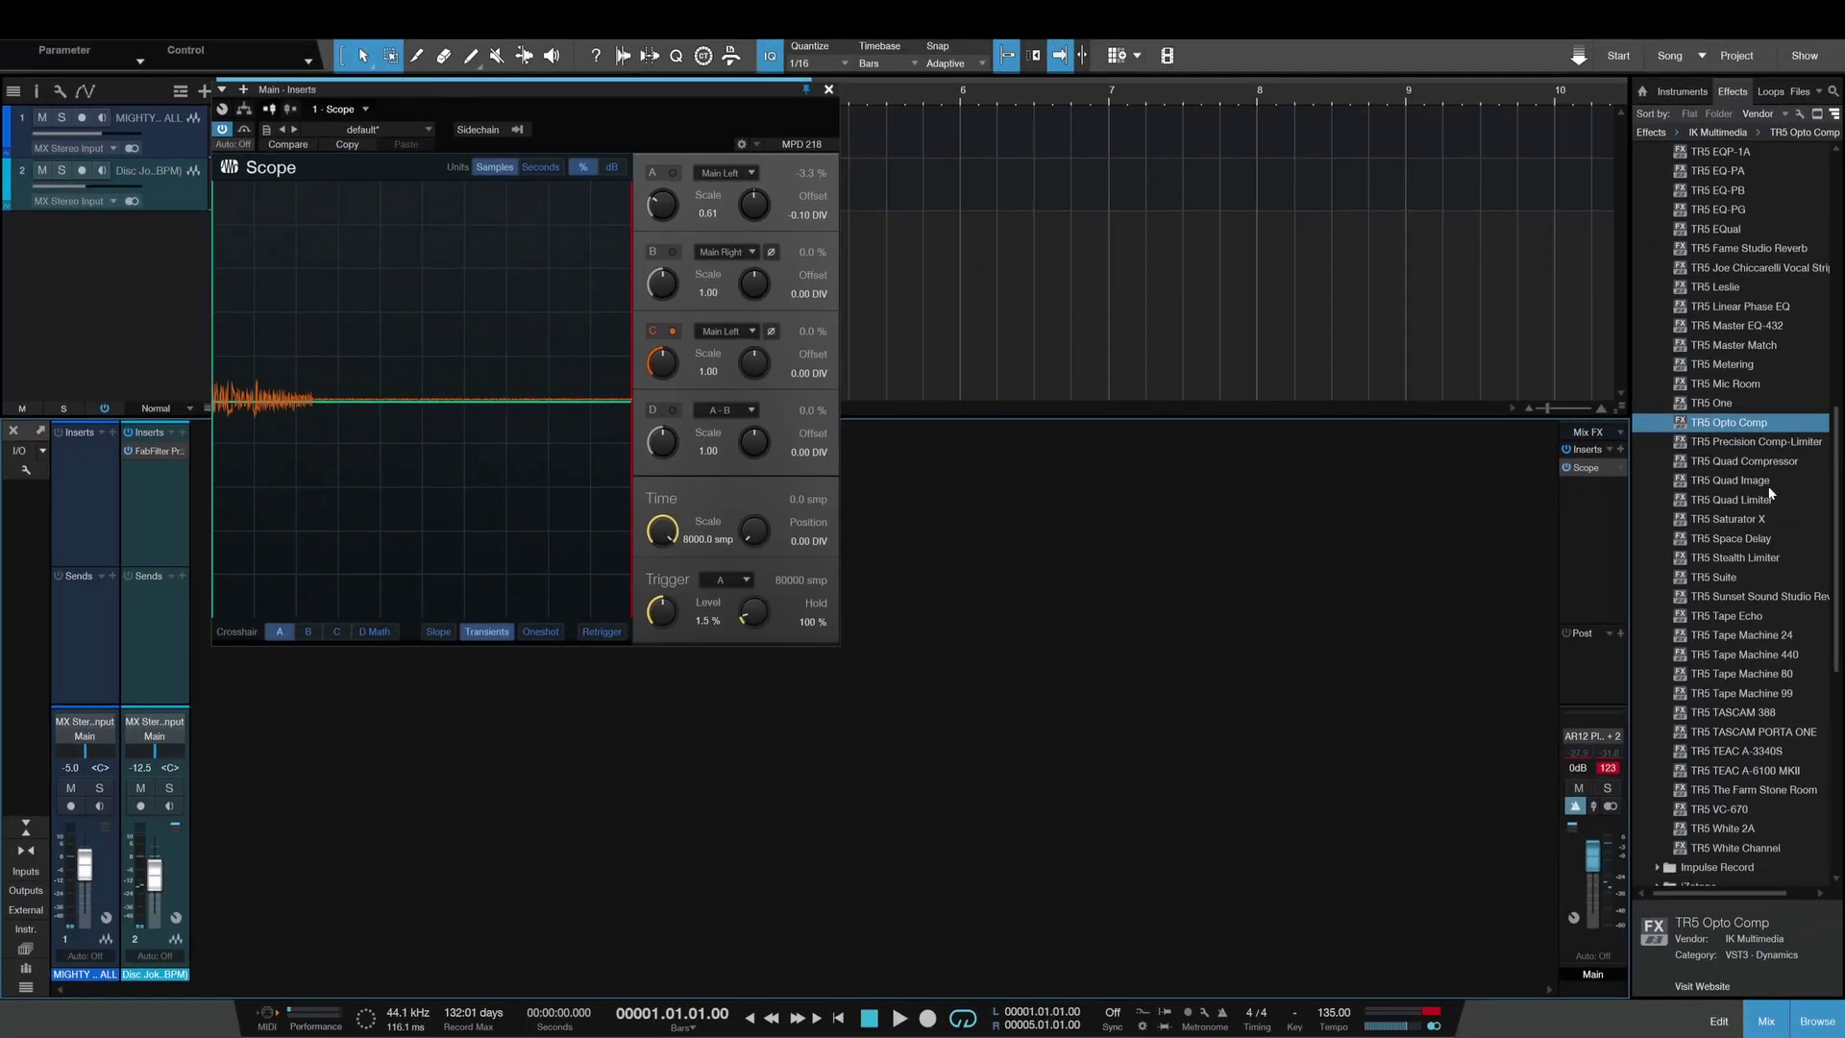
- Insert TR5 Quad Image on the Main channel before the Scope insert
{"action": "scroll", "coordinate": [1771, 490], "scroll_direction": "down", "scroll_amount": 2}
{"action": "left_click_drag", "start_coordinate": [1764, 404], "coordinate": [1591, 467]}
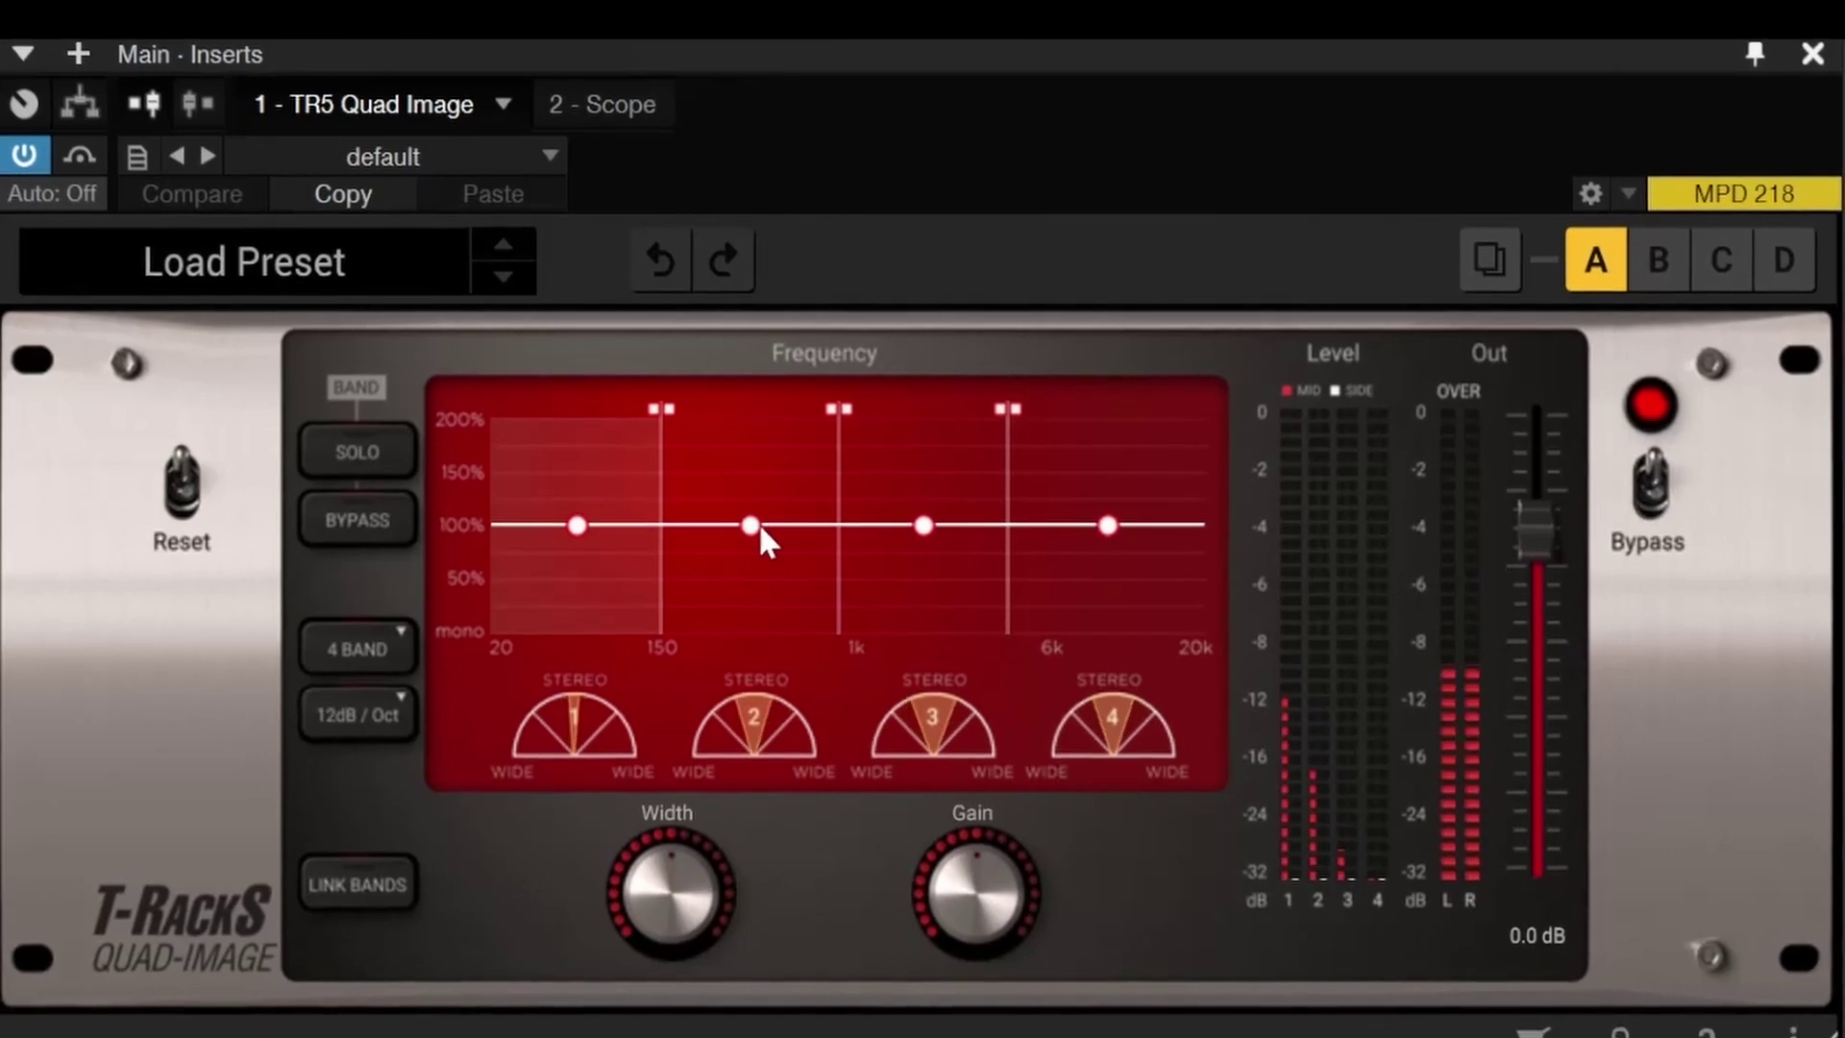
- Widen the Quad Image's upper bands progressively: band 2 to about 115%, band 3 to about 134% and band 4 to about 150%
{"action": "left_click_drag", "start_coordinate": [804, 507], "coordinate": [753, 477]}
{"action": "left_click", "coordinate": [923, 519]}
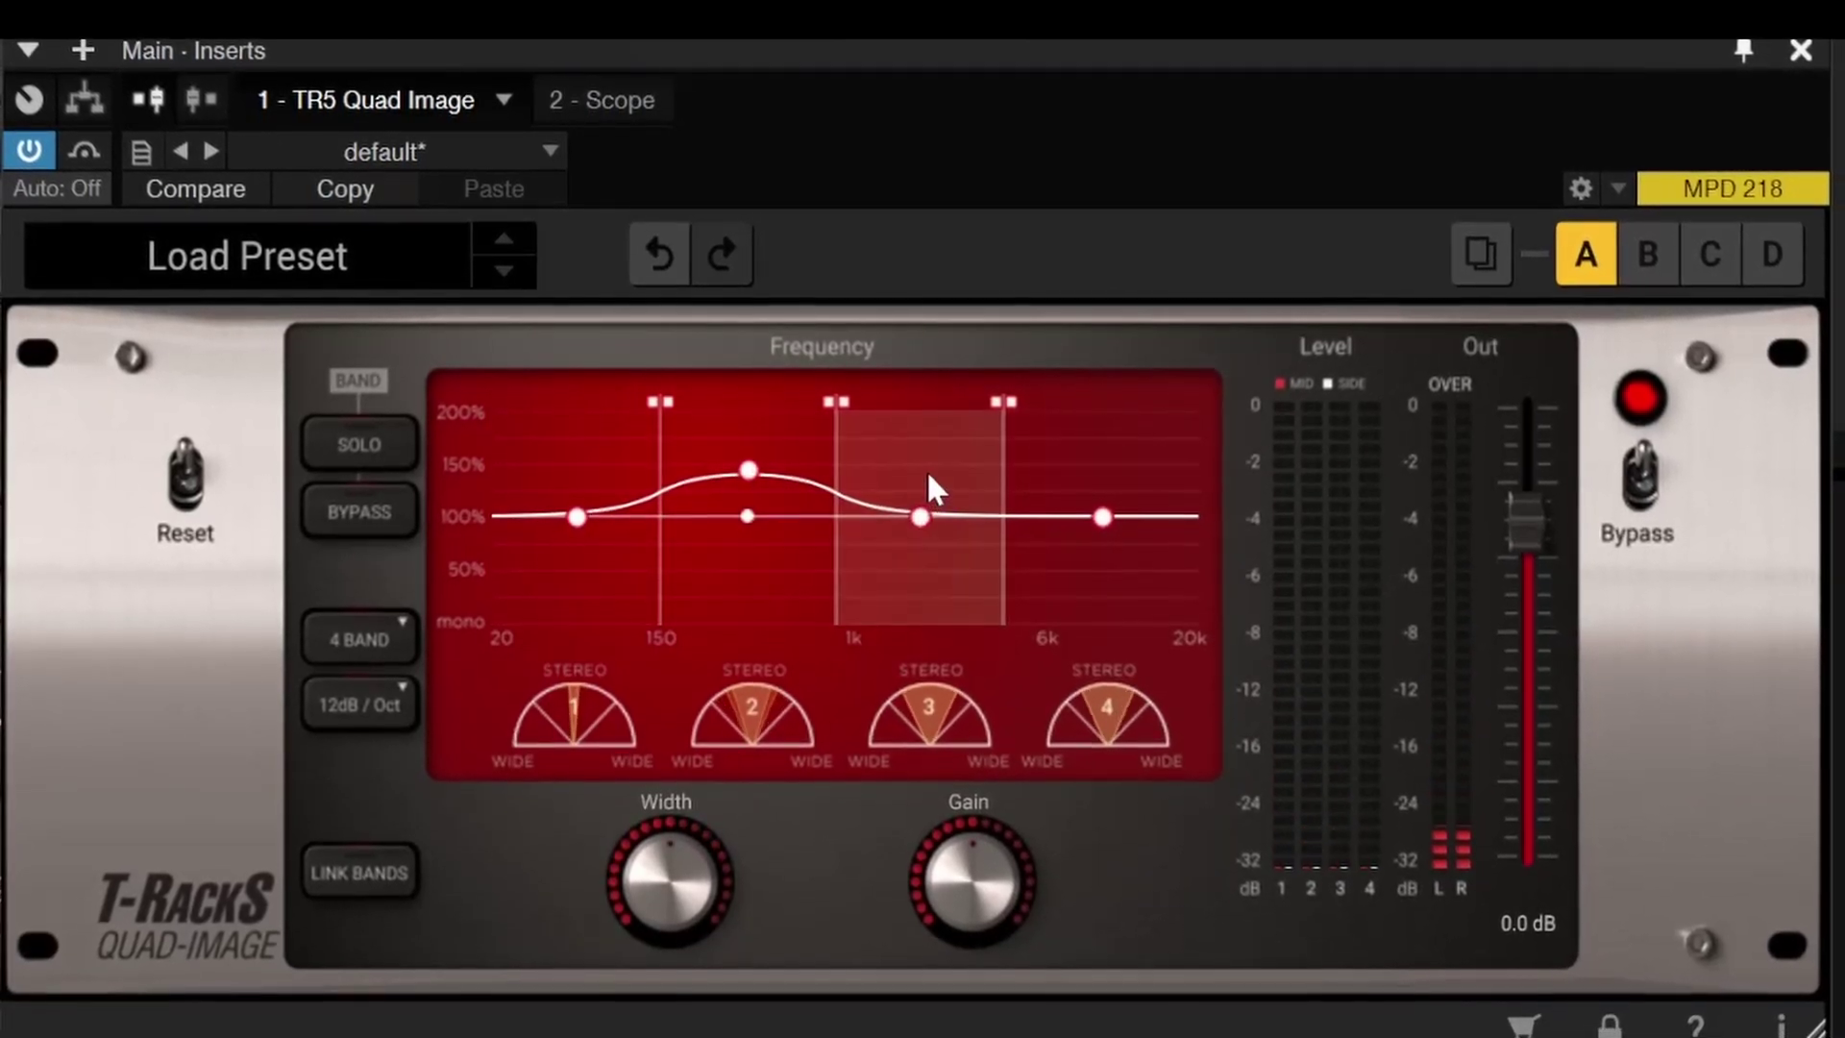
{"action": "left_click_drag", "start_coordinate": [920, 517], "coordinate": [918, 475]}
{"action": "left_click_drag", "start_coordinate": [747, 471], "coordinate": [747, 492]}
{"action": "left_click_drag", "start_coordinate": [1096, 504], "coordinate": [1102, 448]}
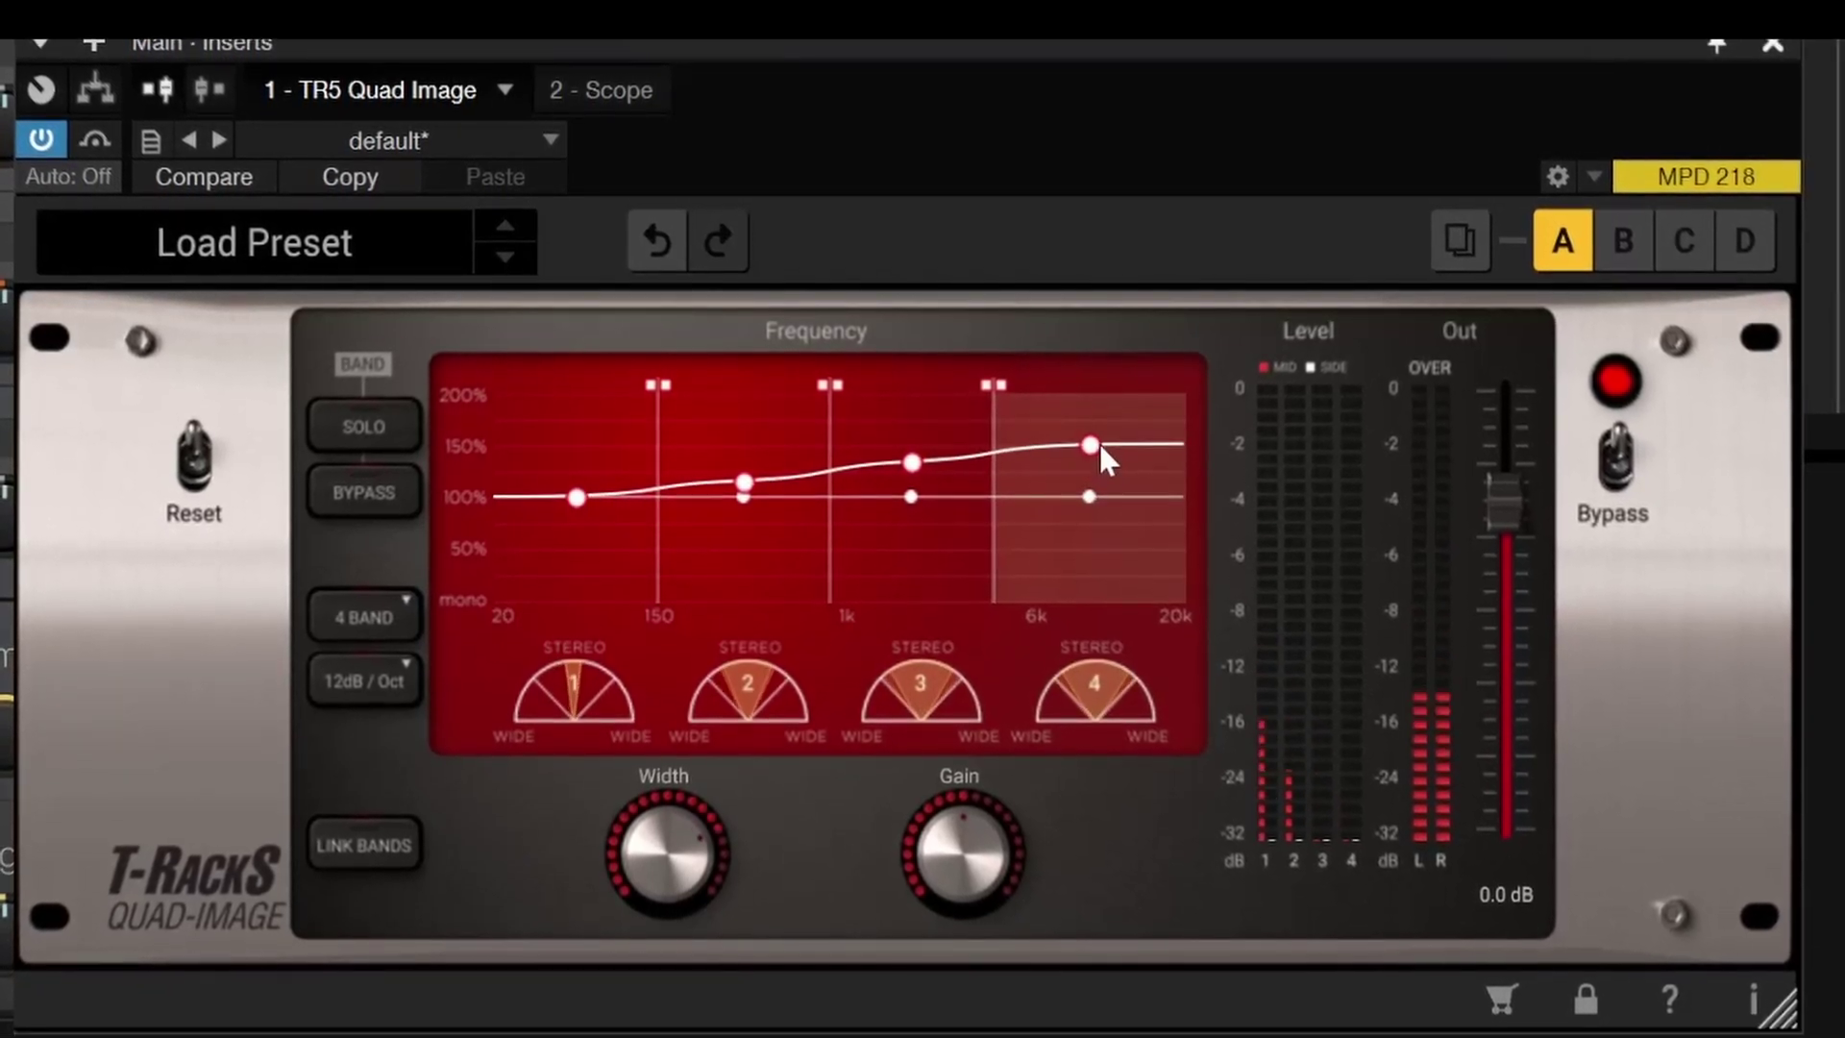
- Narrow Quad Image band 1 to mono, return band 2 to 100%, and fine-tune the width of band 3
{"action": "left_click_drag", "start_coordinate": [569, 500], "coordinate": [573, 590]}
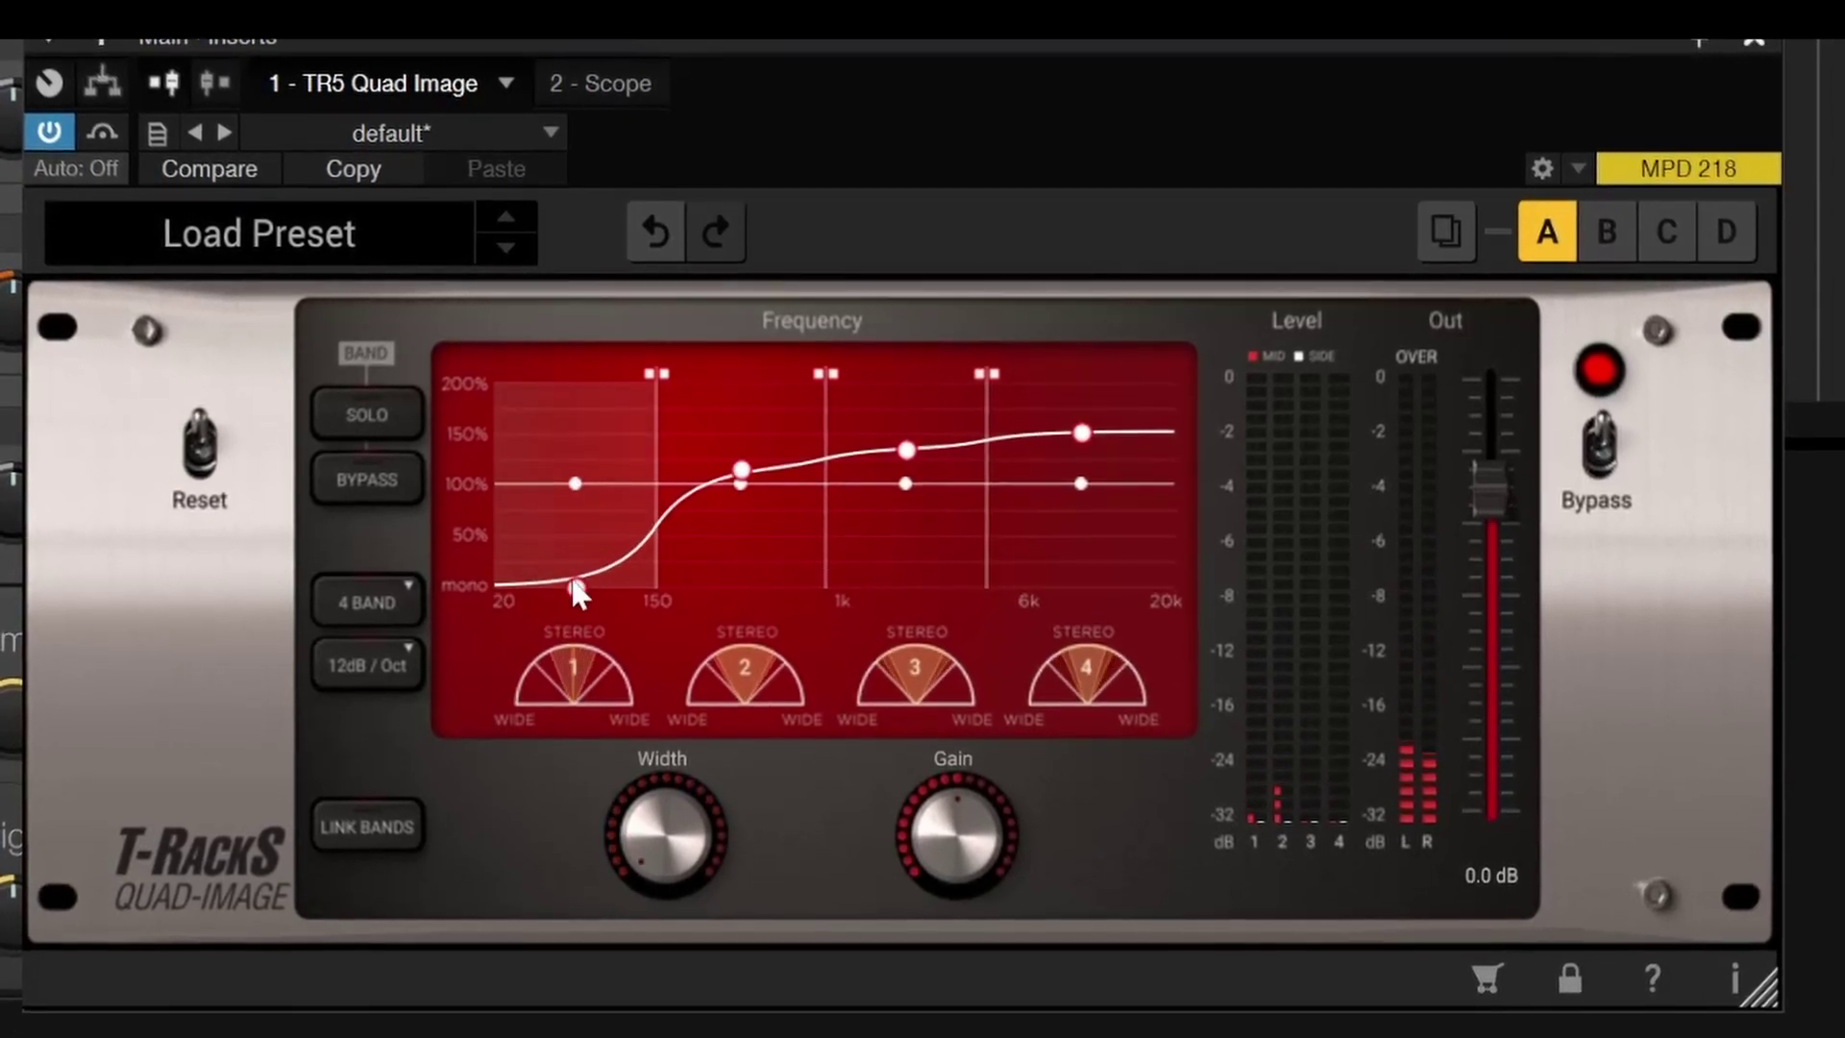
{"action": "left_click_drag", "start_coordinate": [746, 468], "coordinate": [748, 486]}
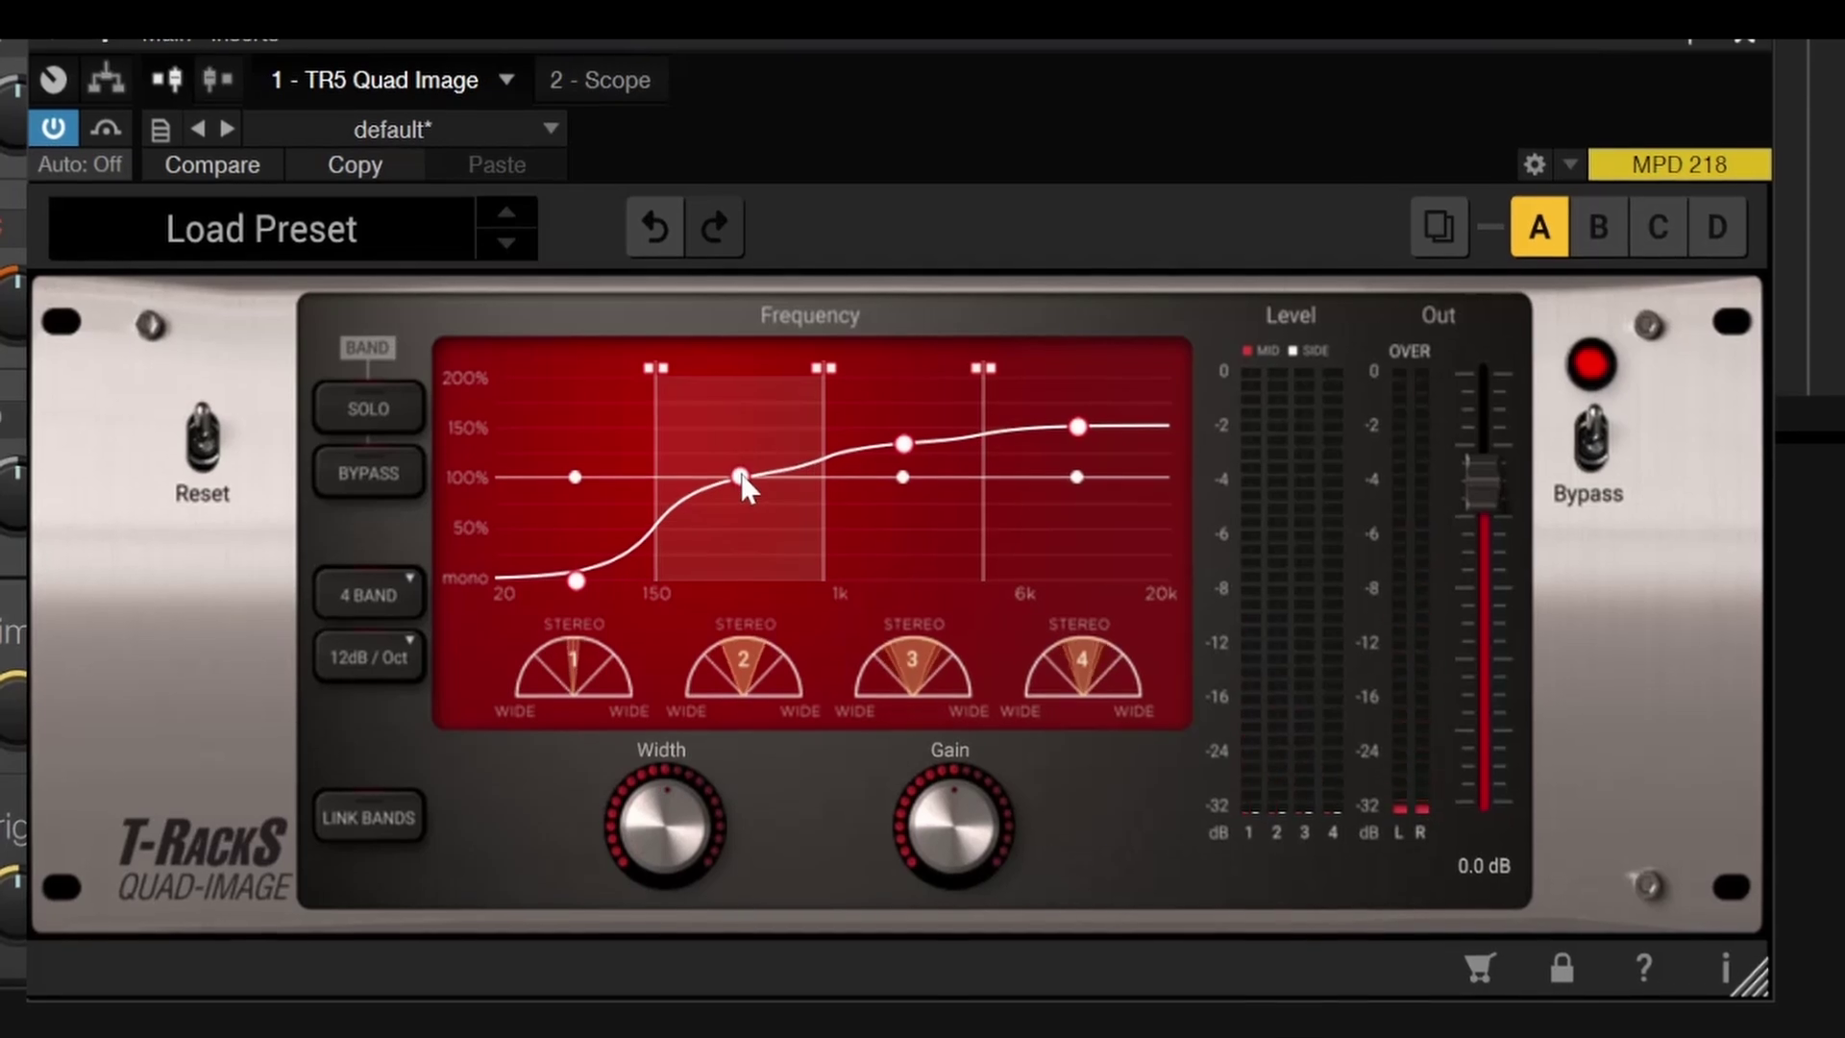
{"action": "left_click", "coordinate": [904, 443]}
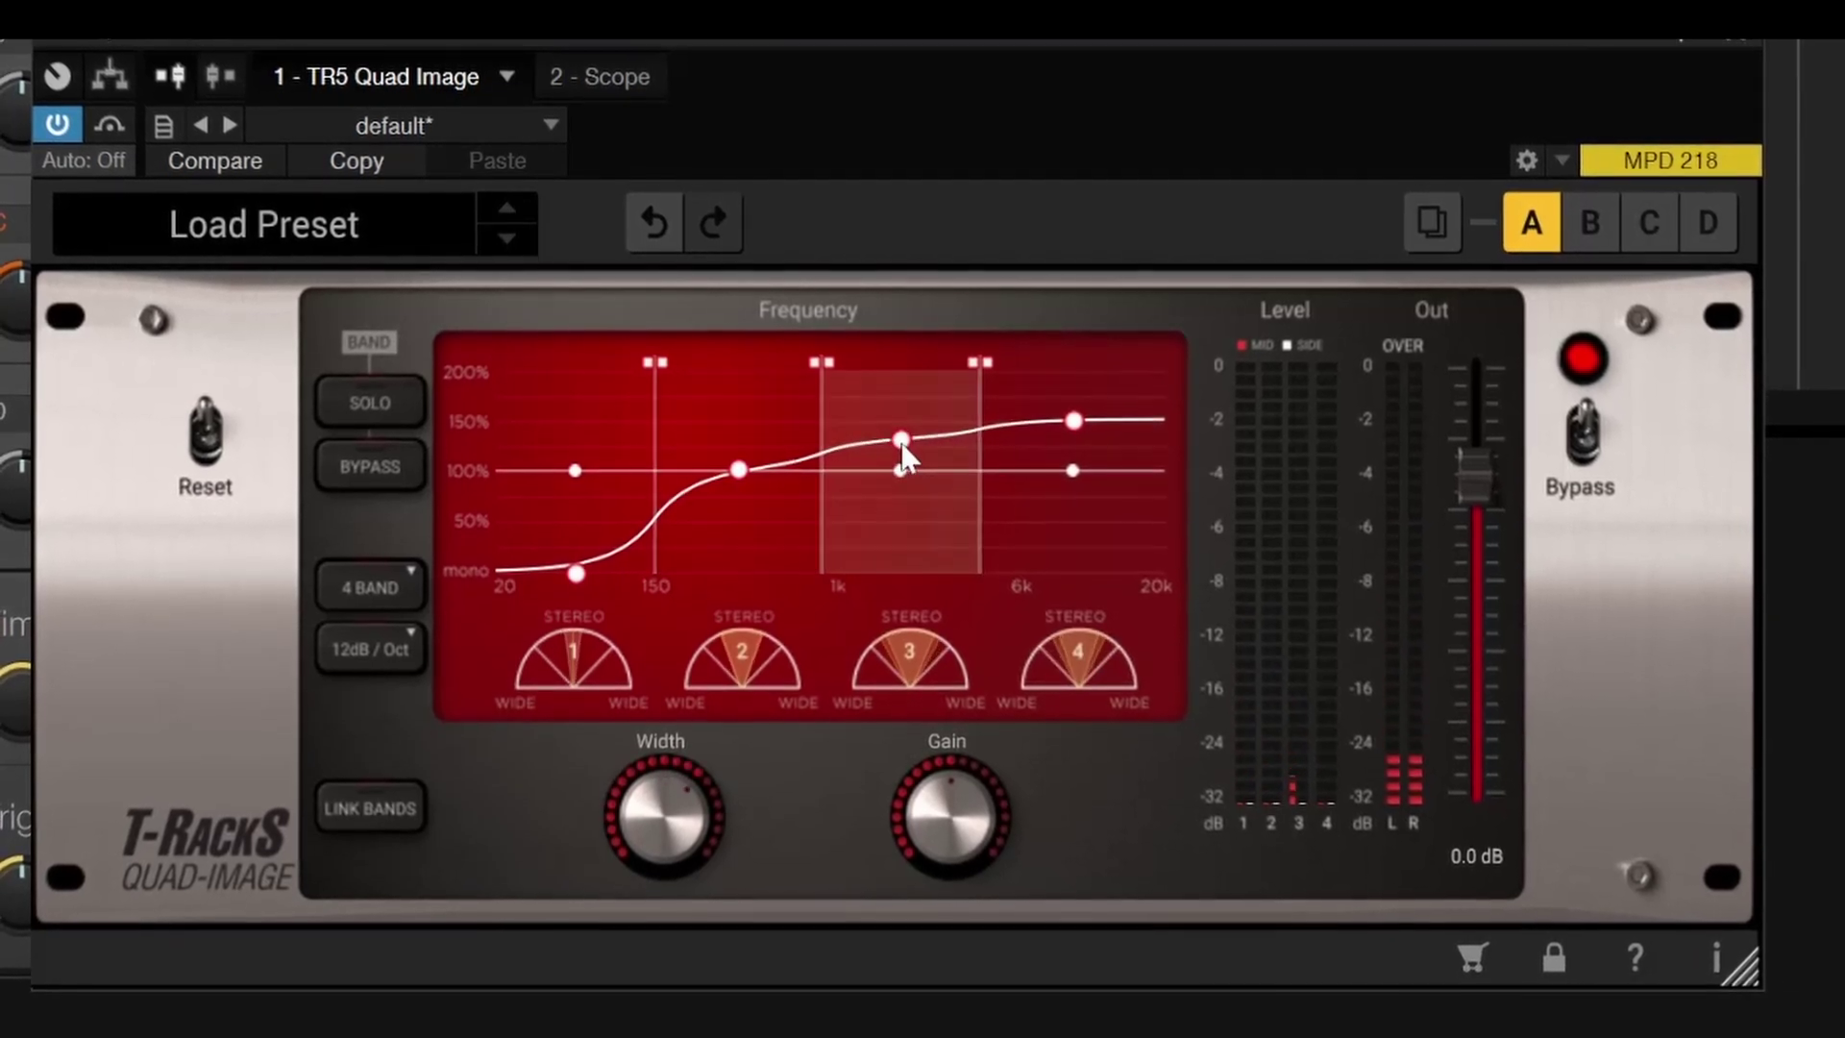
{"action": "left_click_drag", "start_coordinate": [903, 443], "coordinate": [902, 431]}
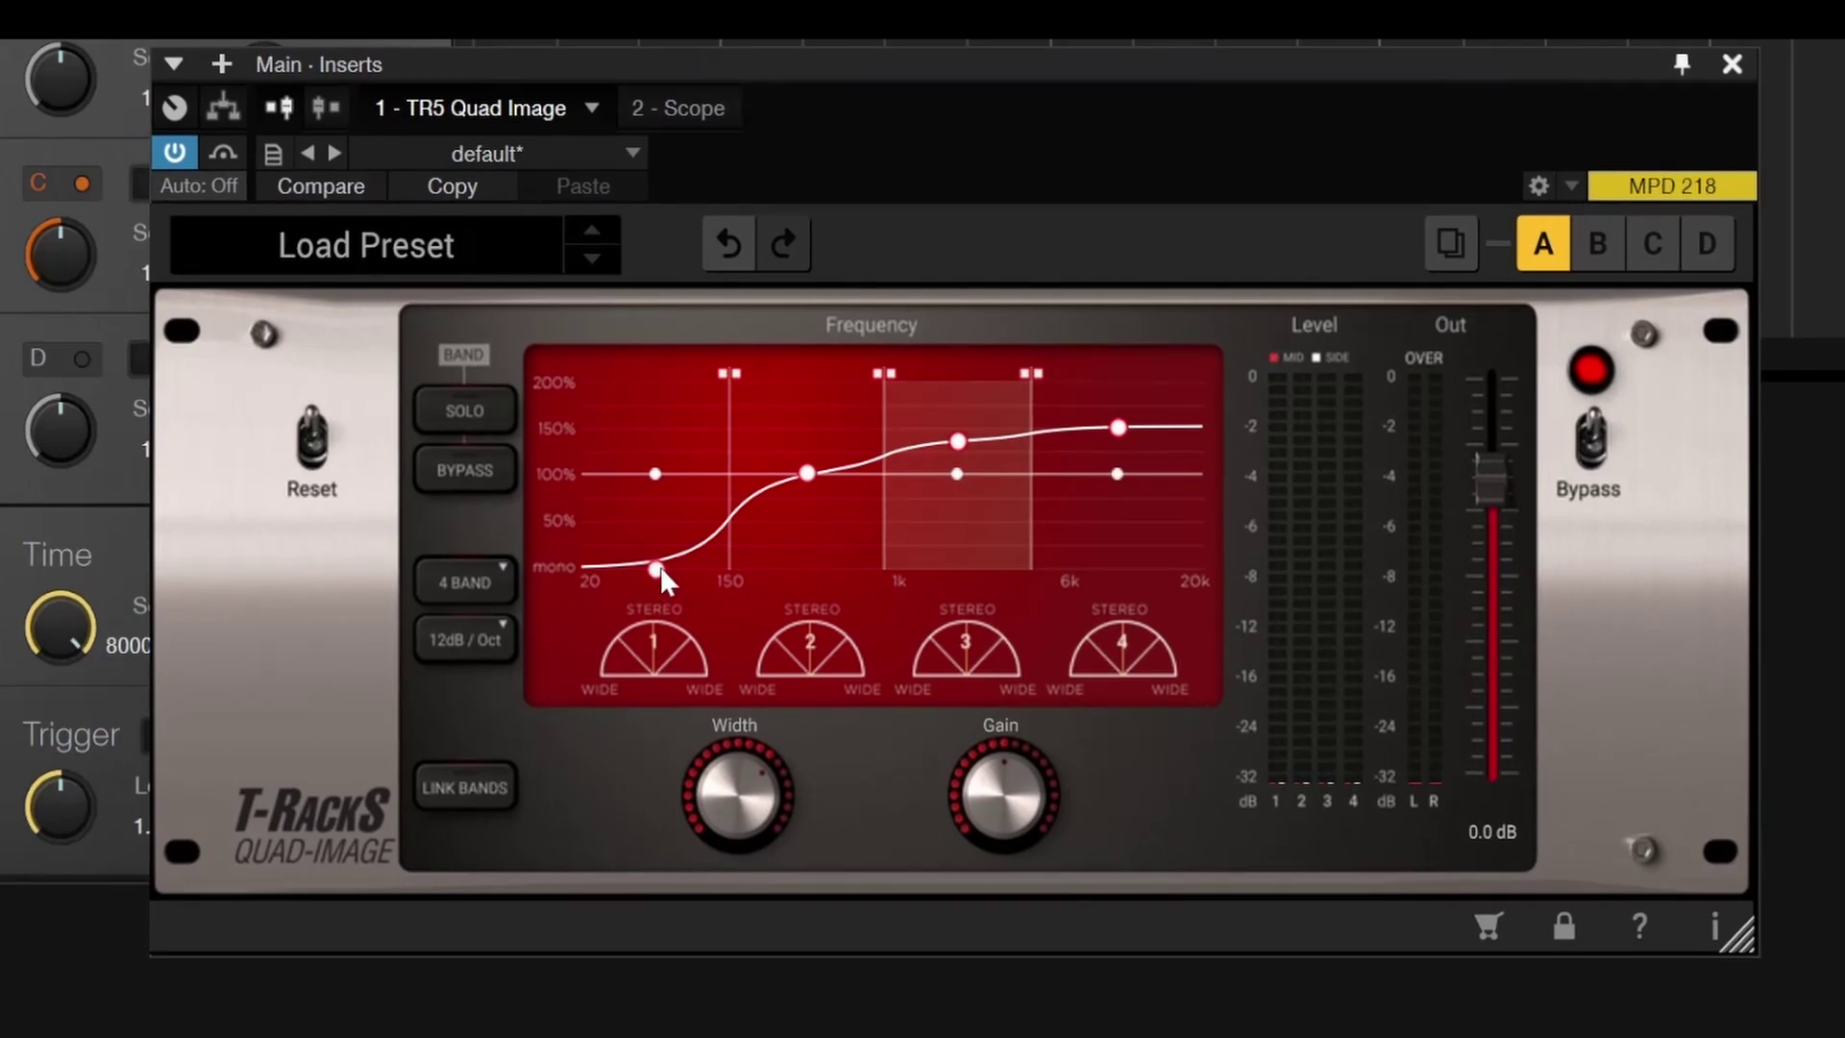
- Replace the Quad Image with TR5 Saturator X, placed before the Scope insert on the Main channel
{"action": "left_click", "coordinate": [660, 567]}
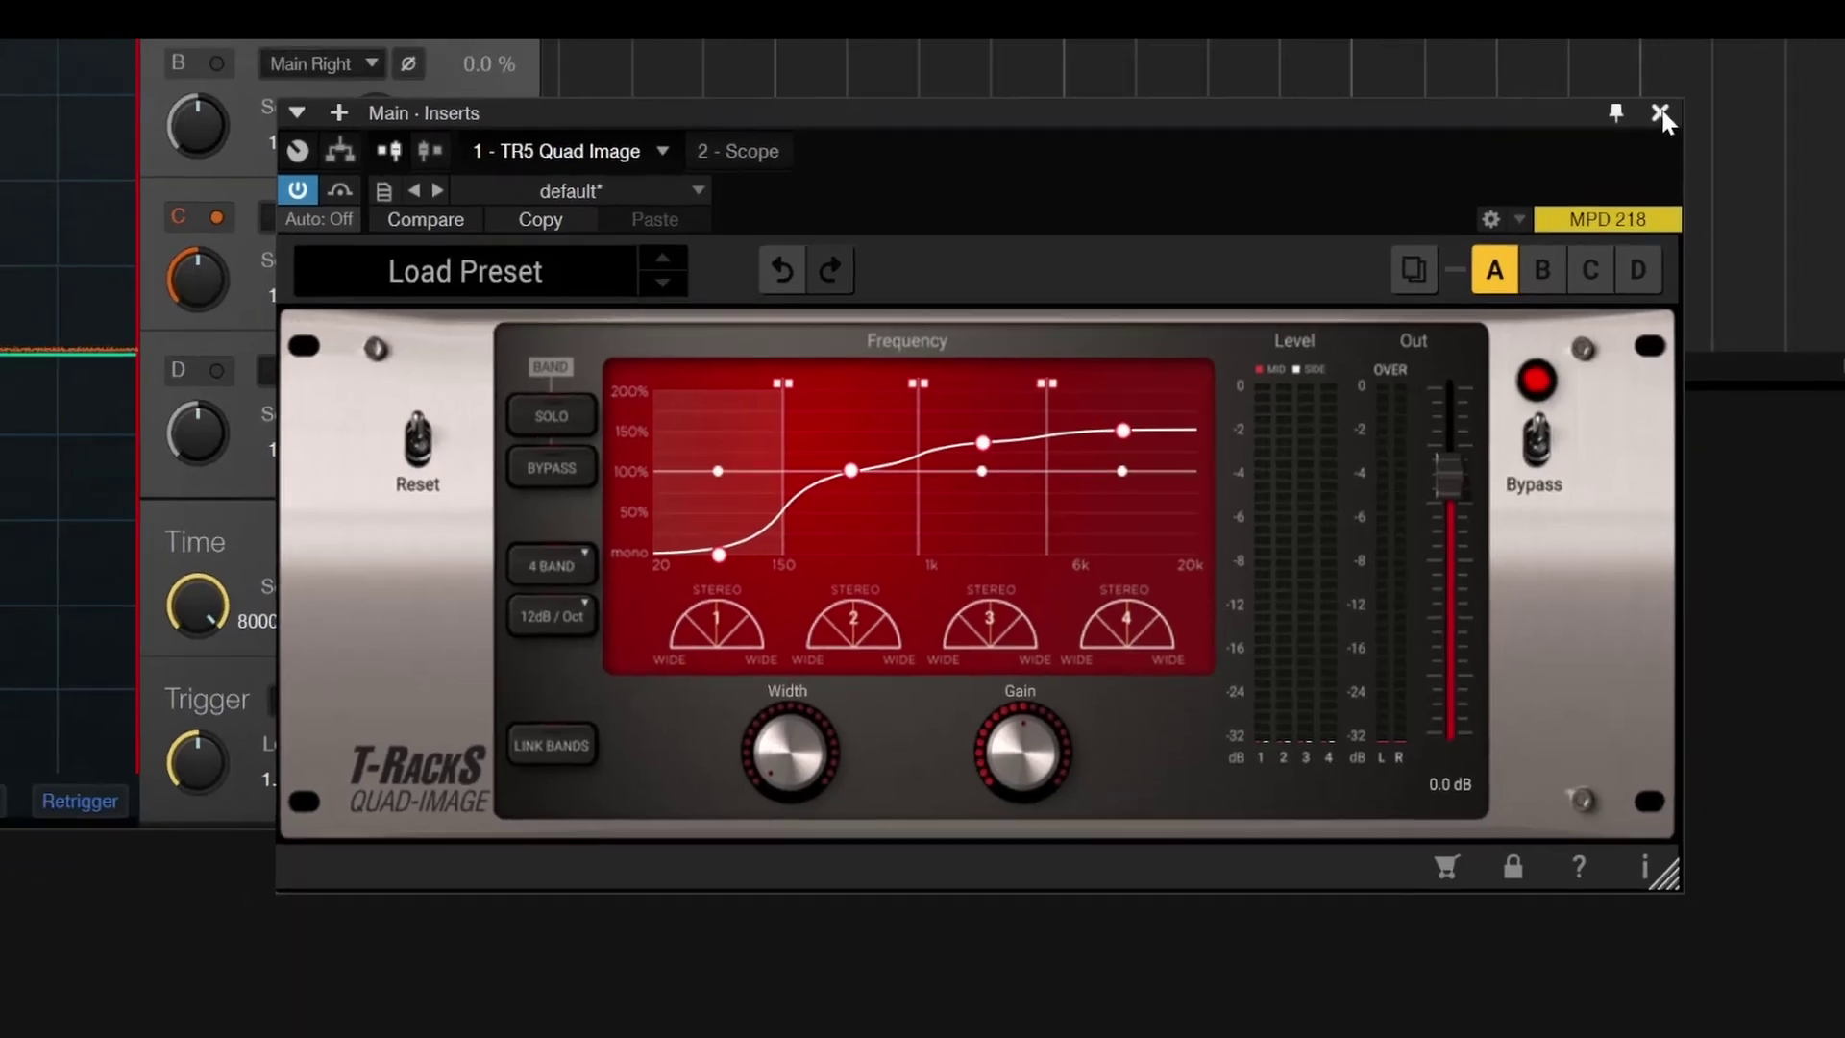
{"action": "left_click", "coordinate": [1732, 64]}
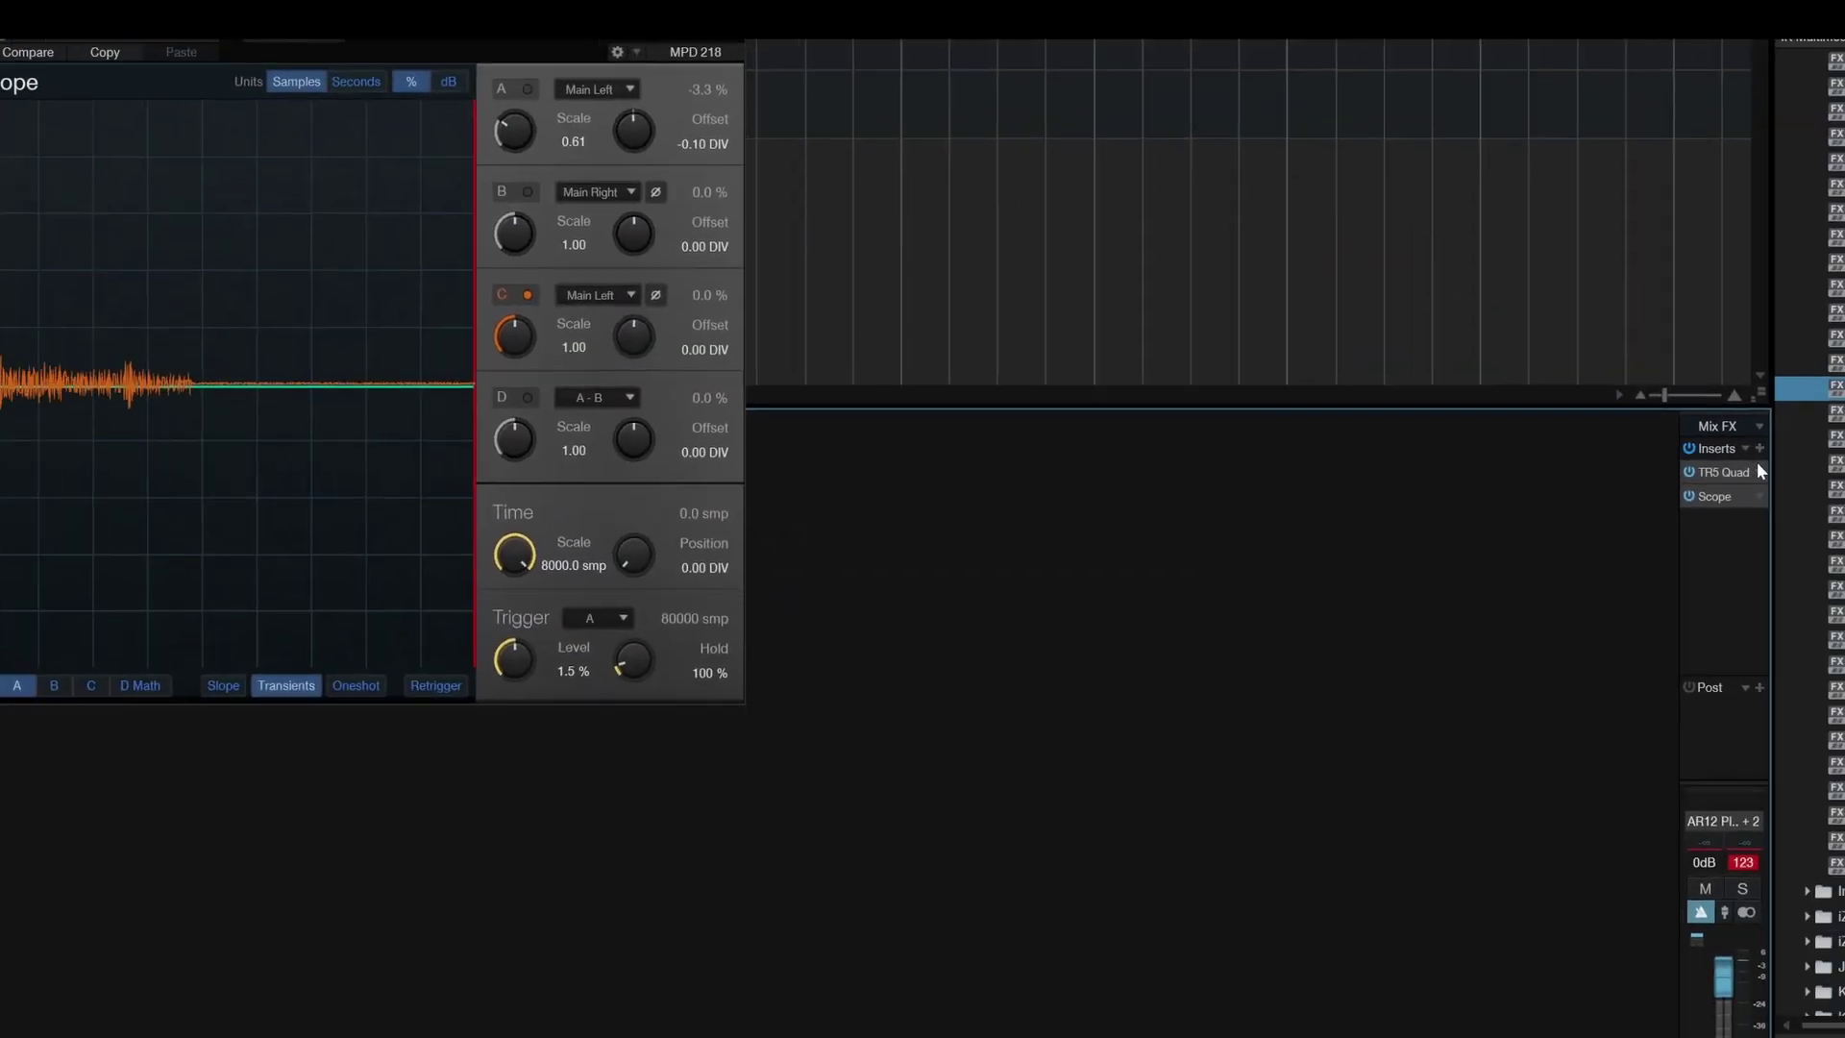
{"action": "left_click", "coordinate": [1760, 471]}
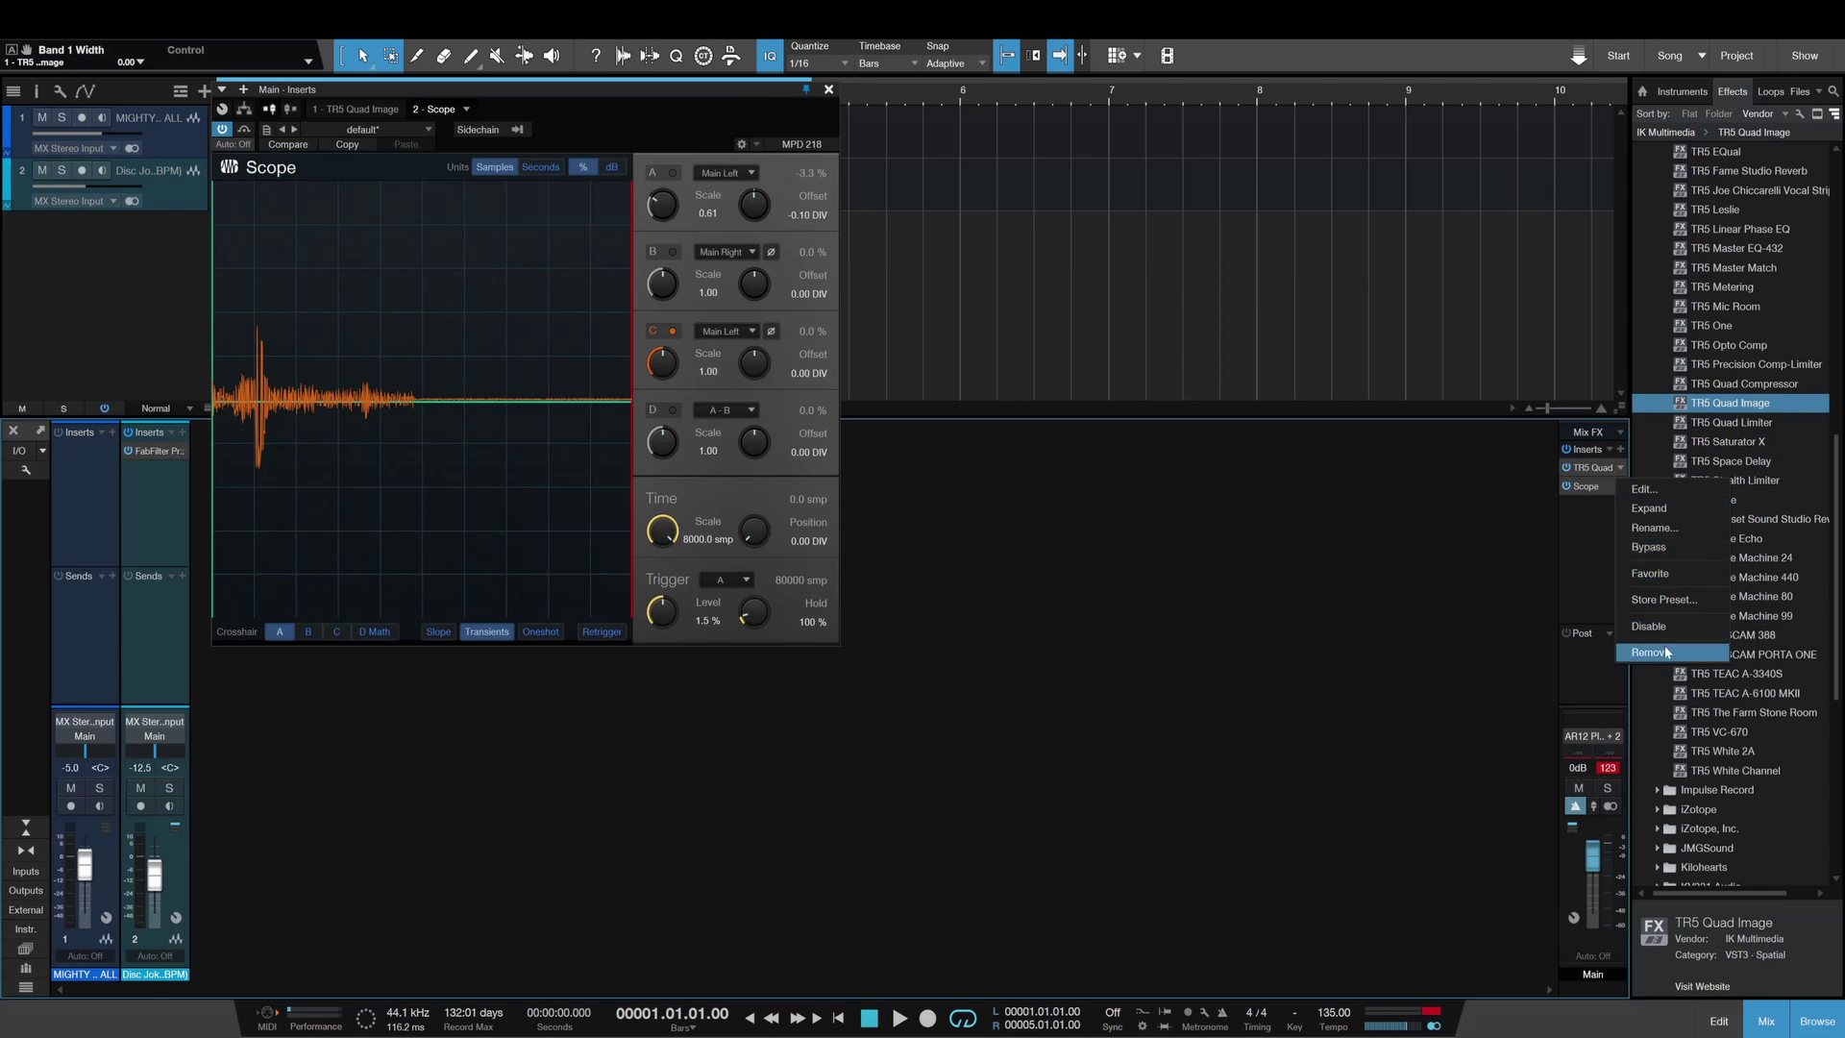
{"action": "left_click", "coordinate": [1667, 654]}
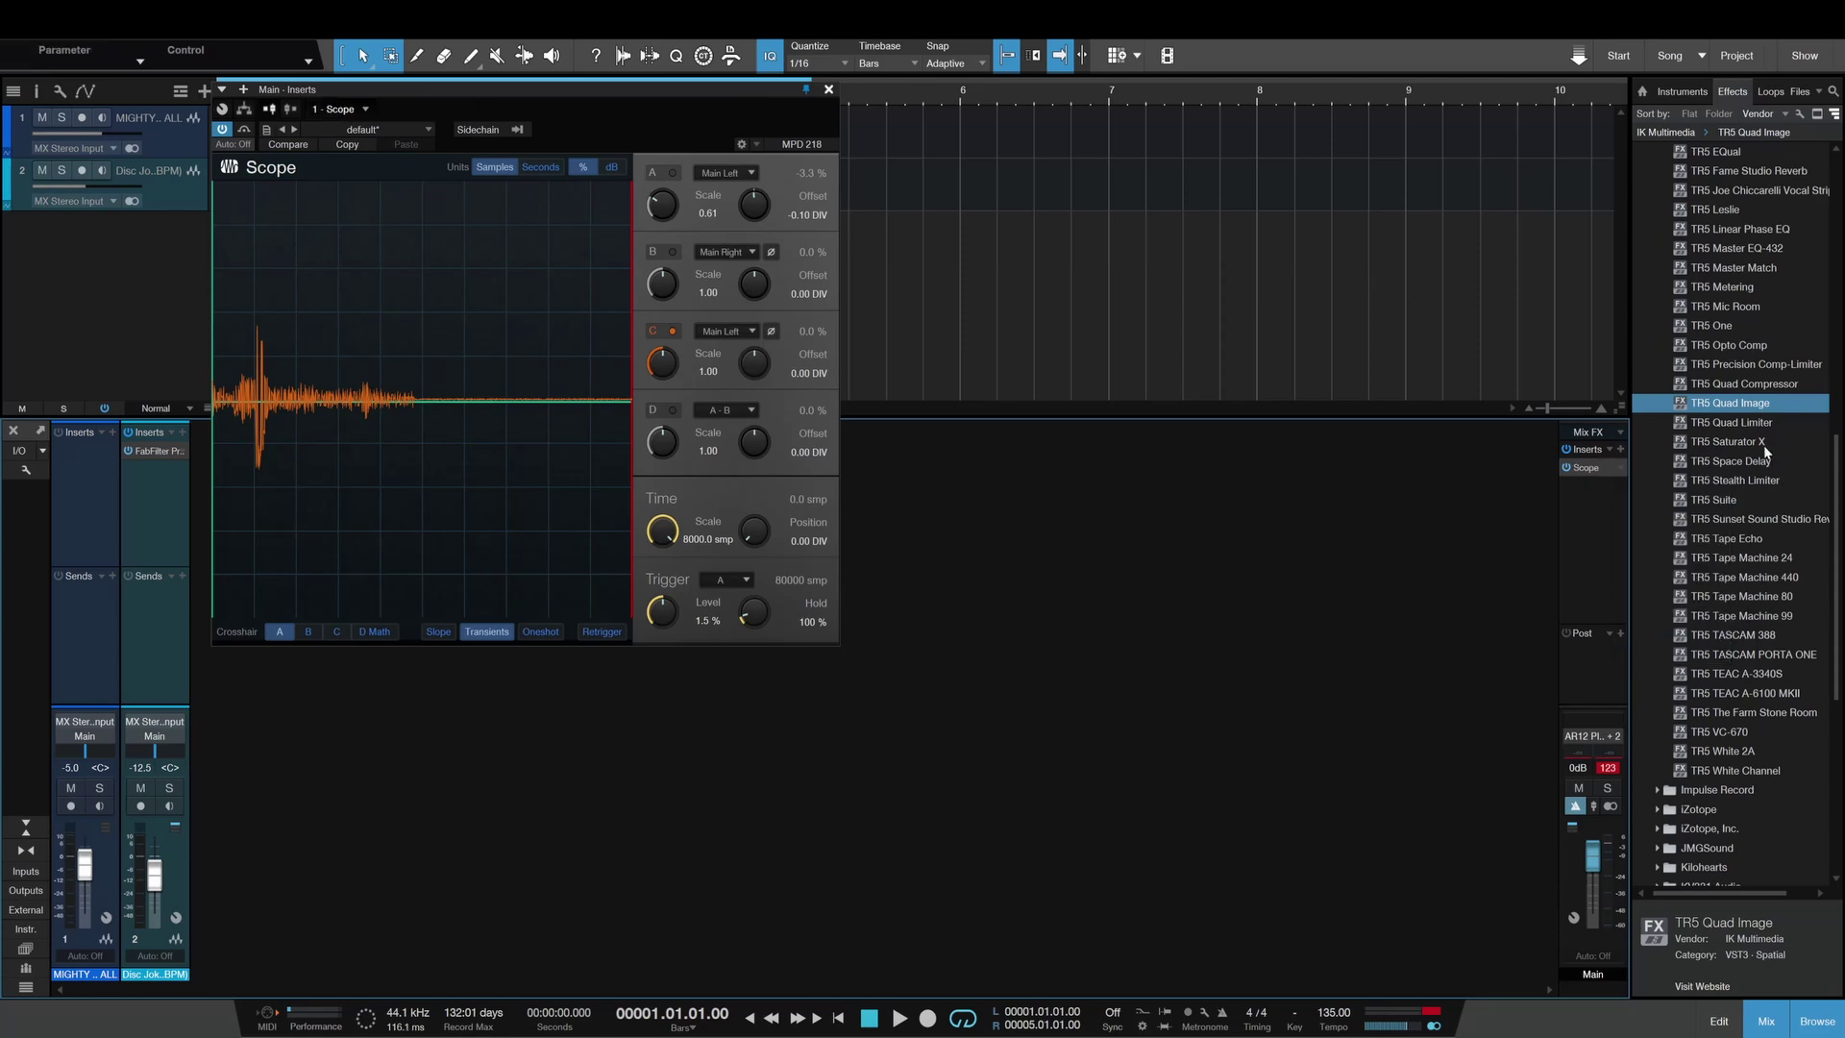
{"action": "left_click_drag", "start_coordinate": [1762, 444], "coordinate": [1599, 468]}
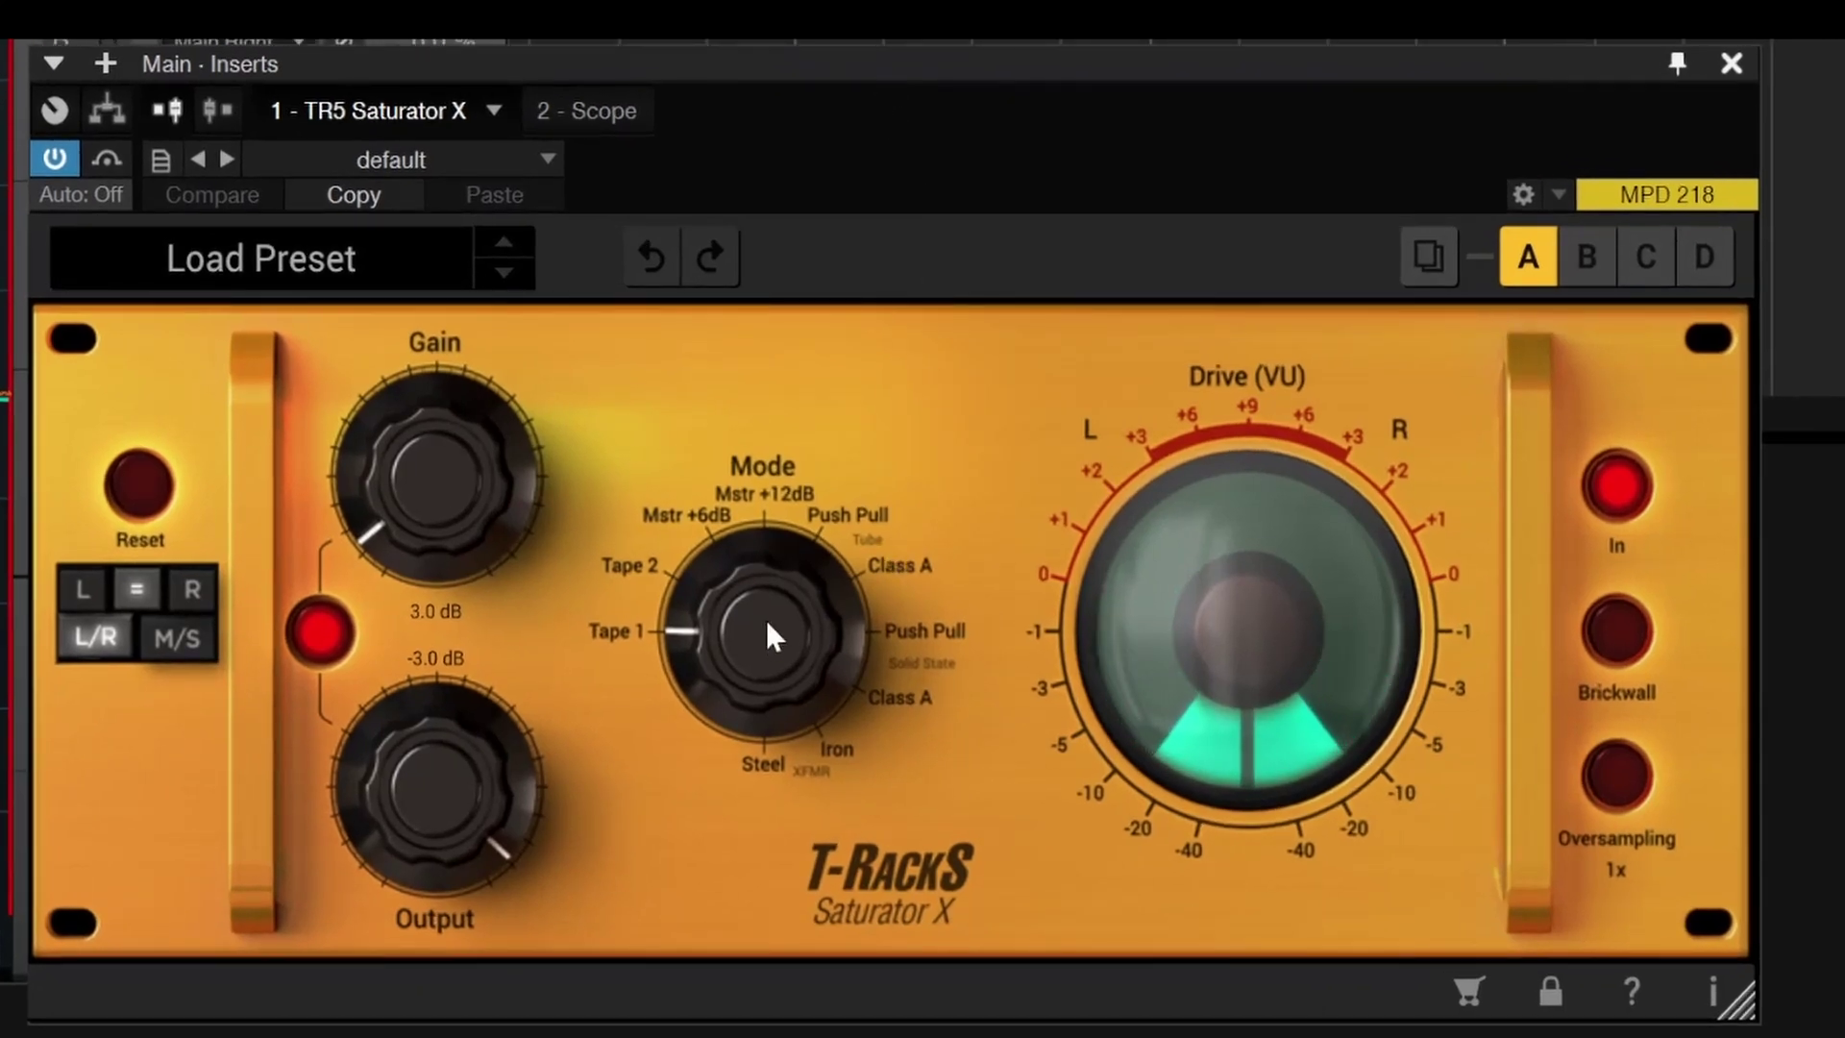
- Step the Saturator X mode from Tape 2 through the tube and solid-state settings to Iron and Steel, and set Oversampling to 2x
{"action": "left_click_drag", "start_coordinate": [765, 619], "coordinate": [754, 552]}
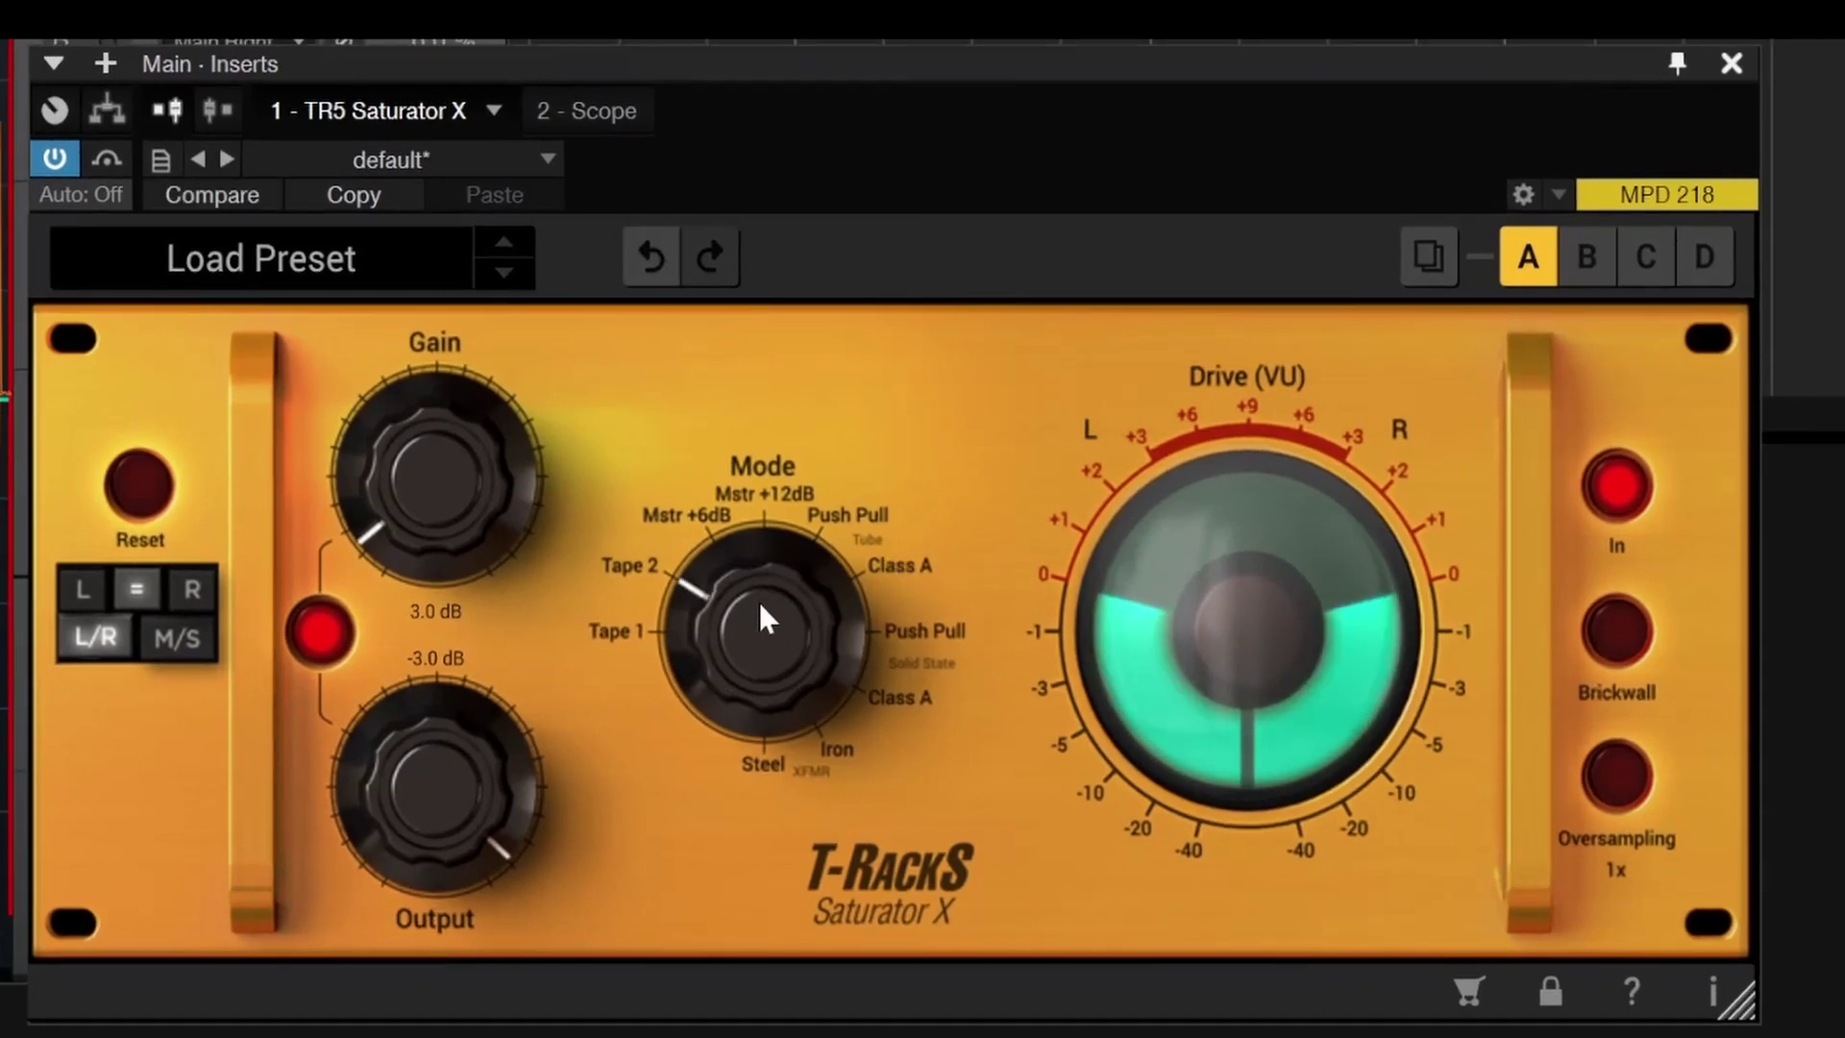
{"action": "left_click_drag", "start_coordinate": [759, 596], "coordinate": [780, 393]}
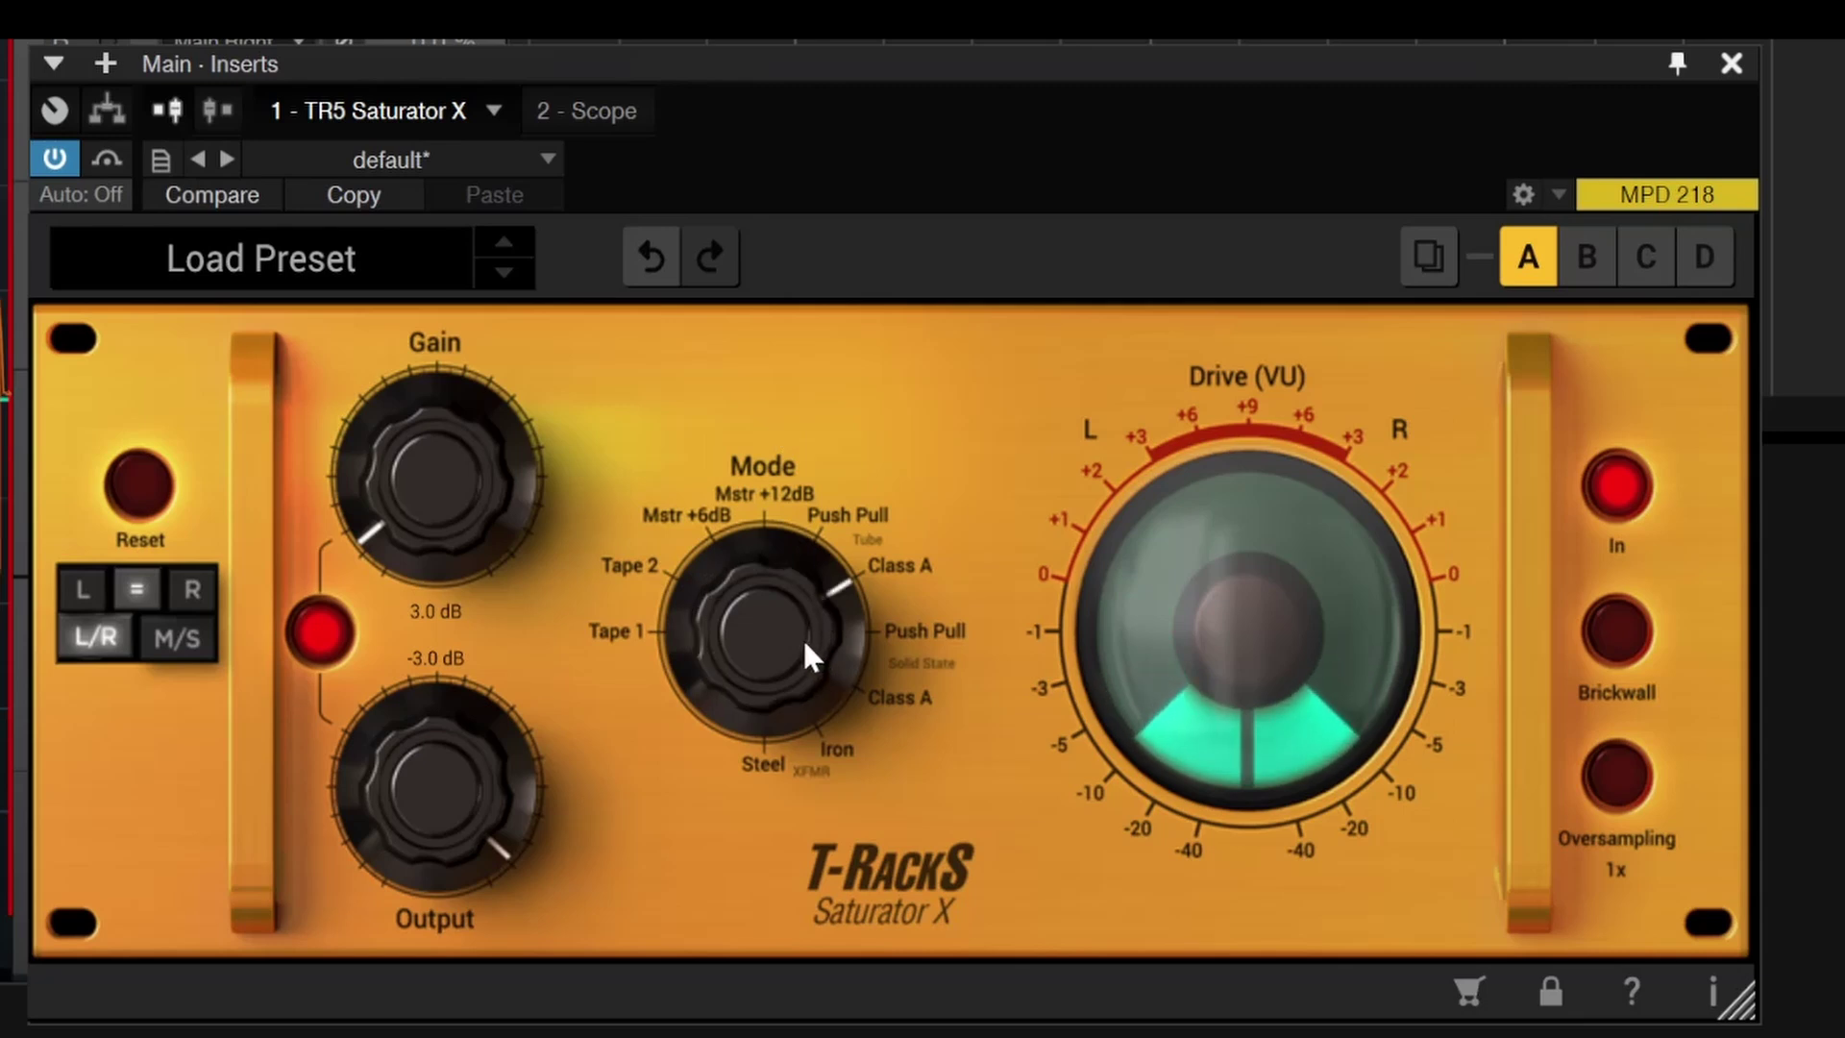
{"action": "left_click_drag", "start_coordinate": [808, 646], "coordinate": [805, 601]}
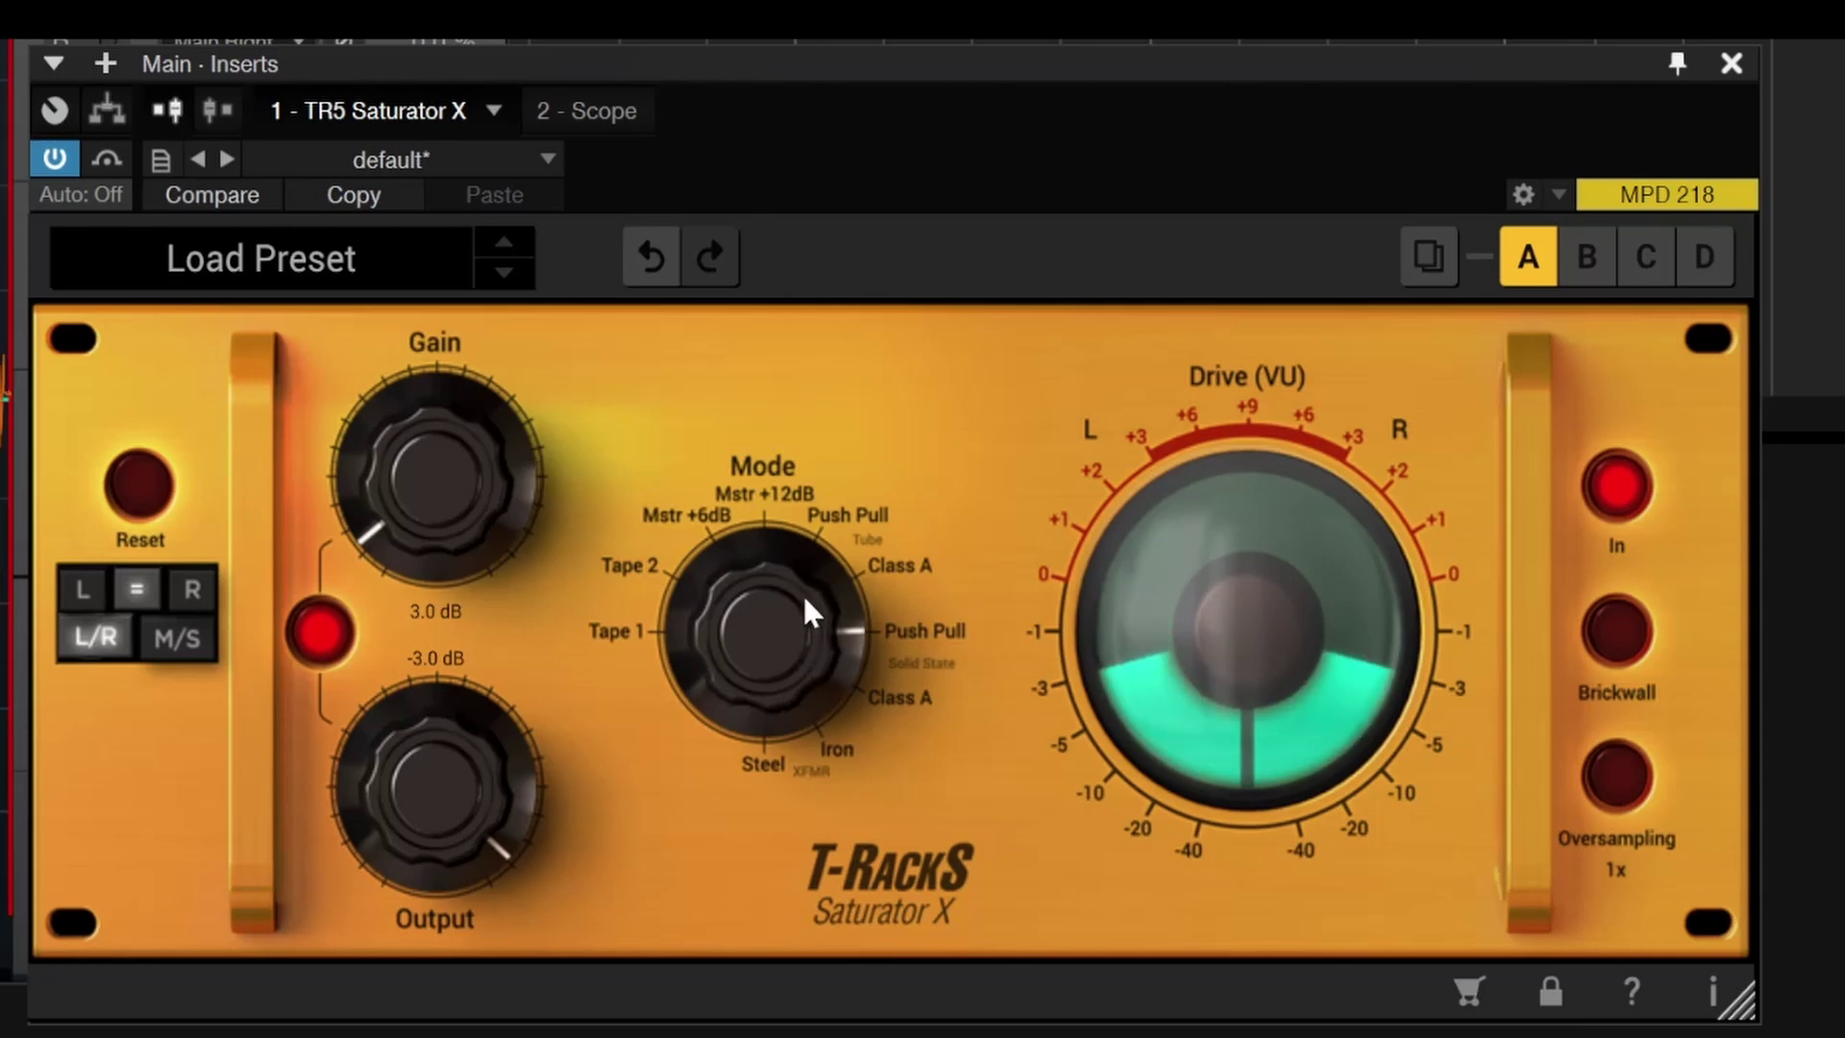
{"action": "left_click_drag", "start_coordinate": [799, 630], "coordinate": [790, 573]}
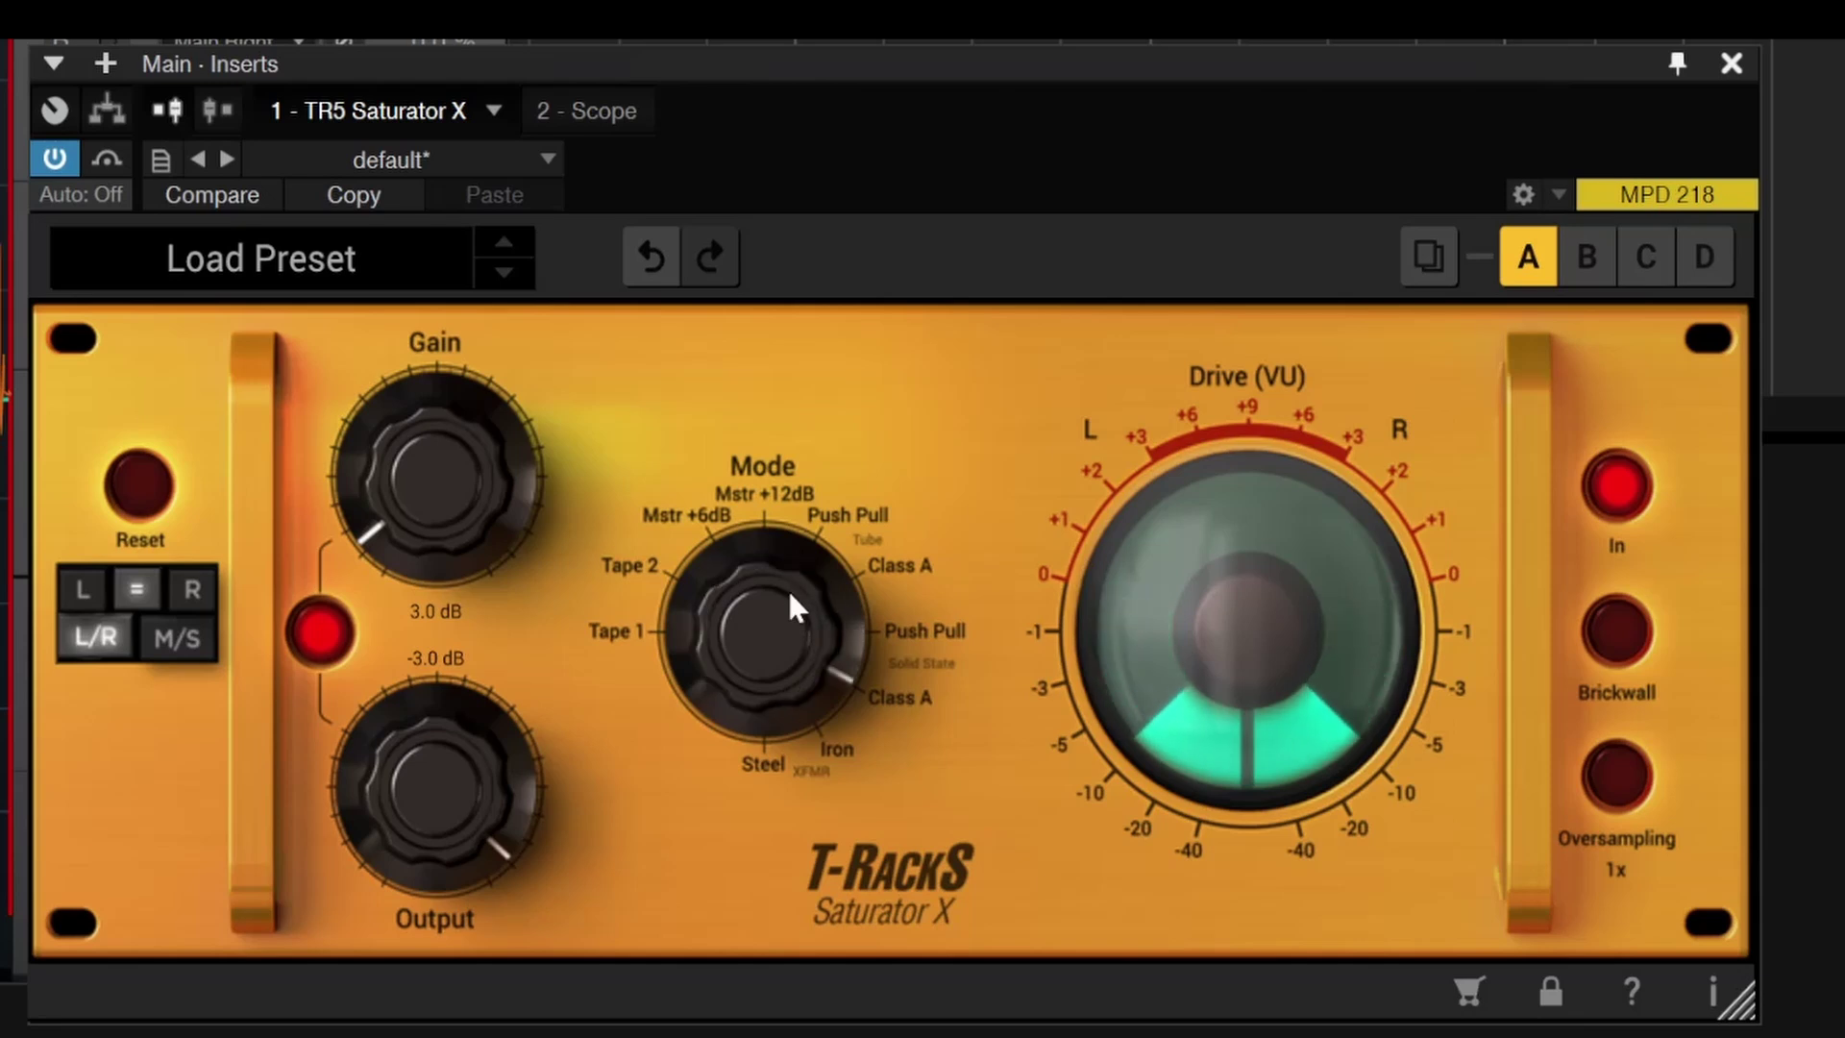
{"action": "left_click_drag", "start_coordinate": [788, 640], "coordinate": [793, 593]}
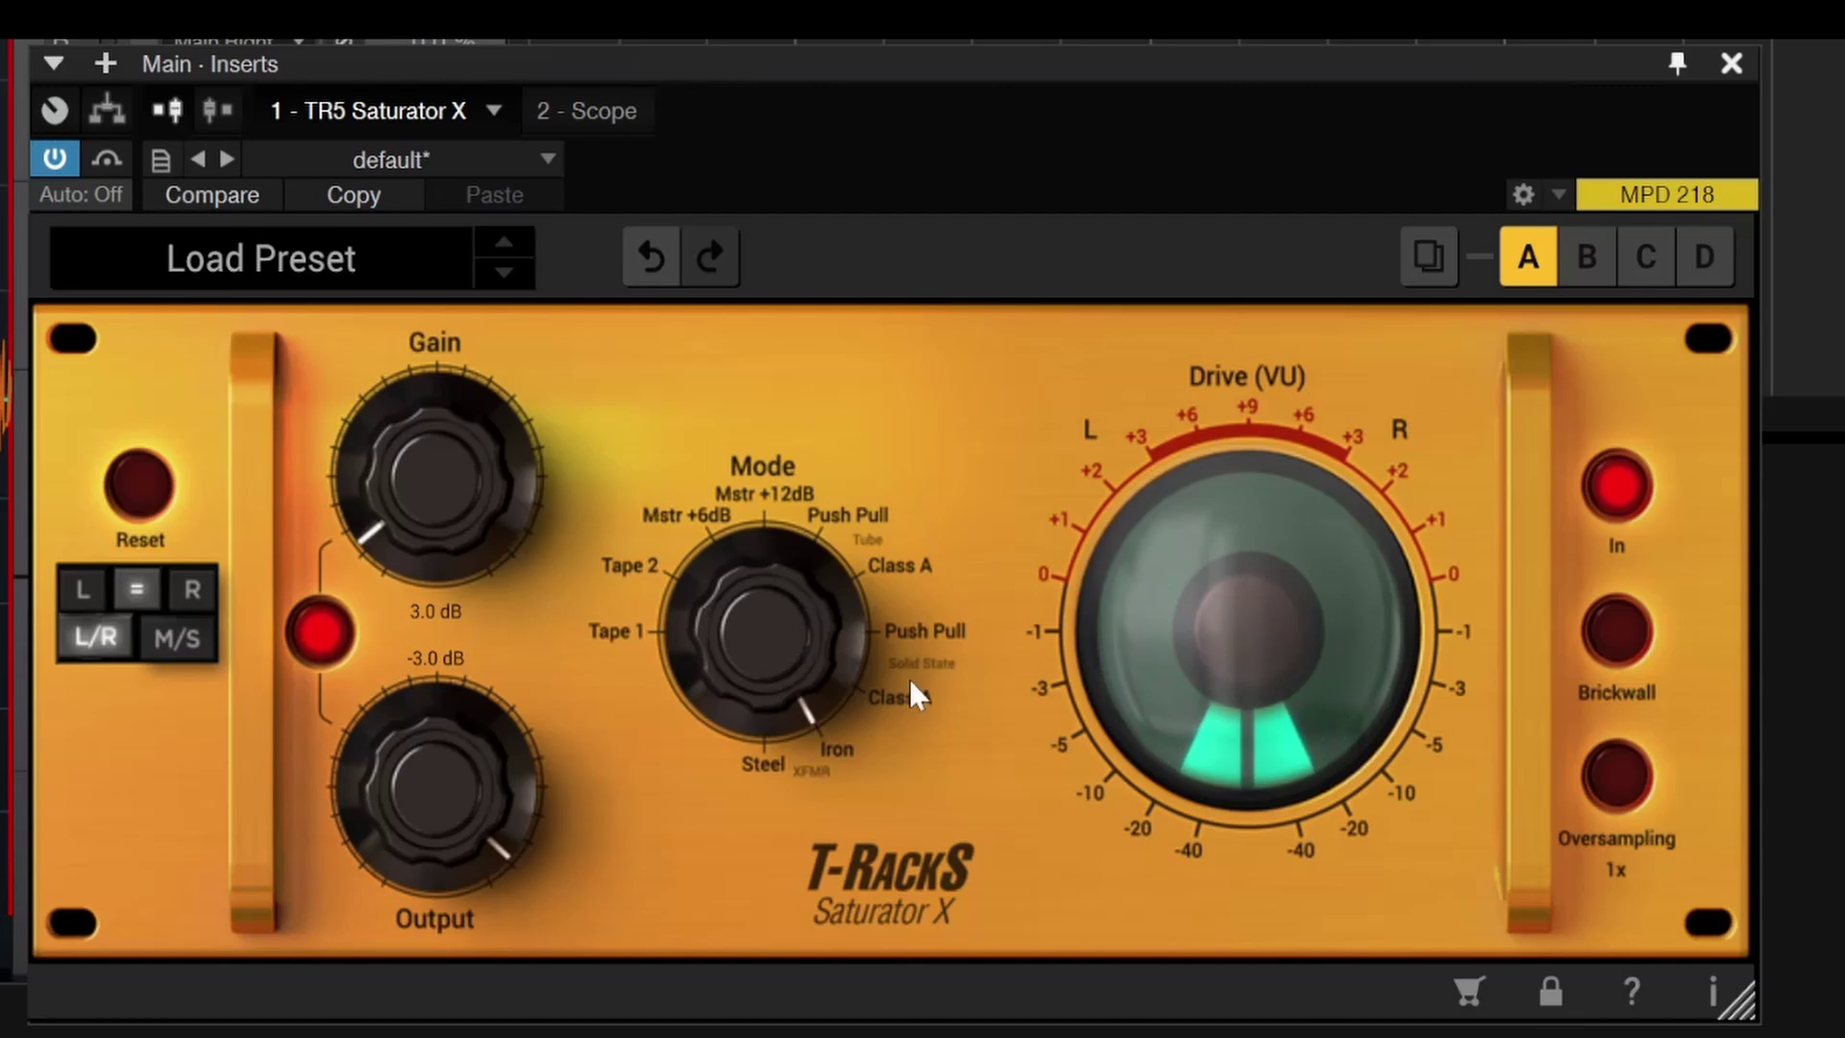
{"action": "left_click", "coordinate": [1620, 774]}
{"action": "left_click_drag", "start_coordinate": [786, 661], "coordinate": [793, 584]}
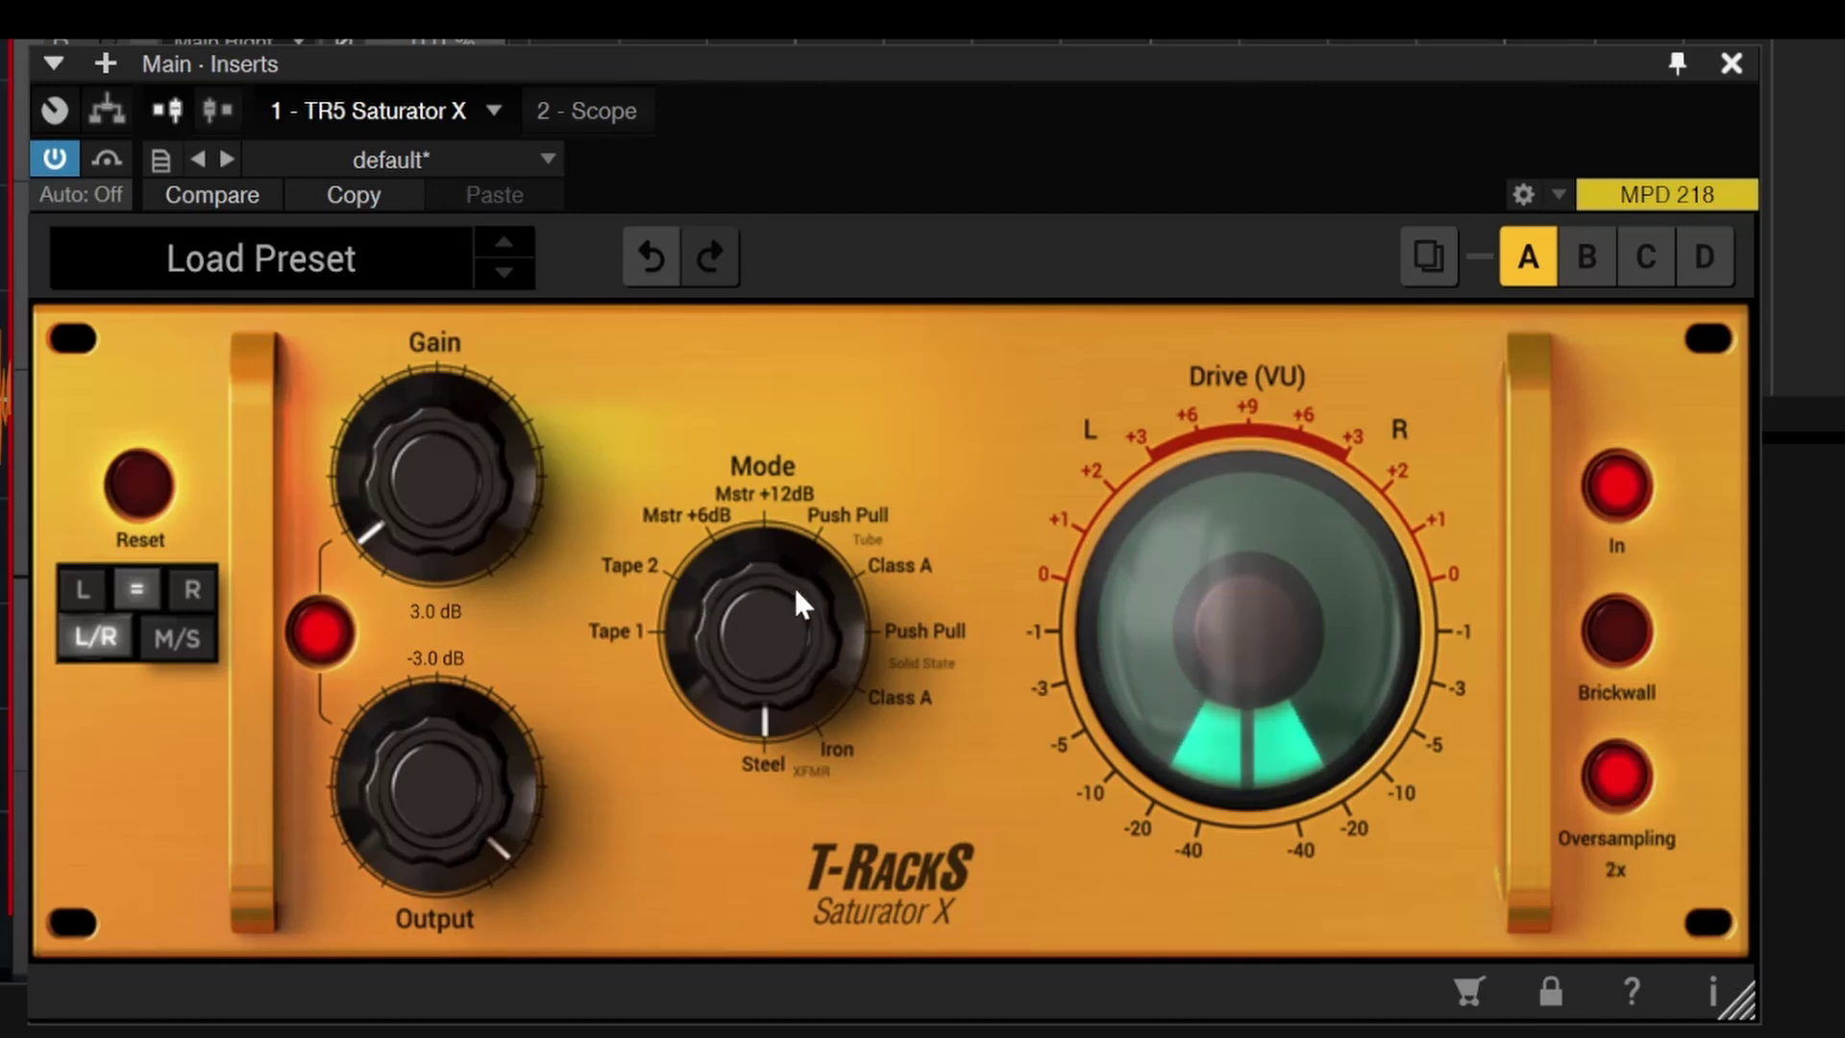
- Turn the Saturator X mode back through Iron, solid-state Push Pull, Mstr +6dB and Tape 2, ending on Iron
{"action": "left_click_drag", "start_coordinate": [792, 584], "coordinate": [798, 638]}
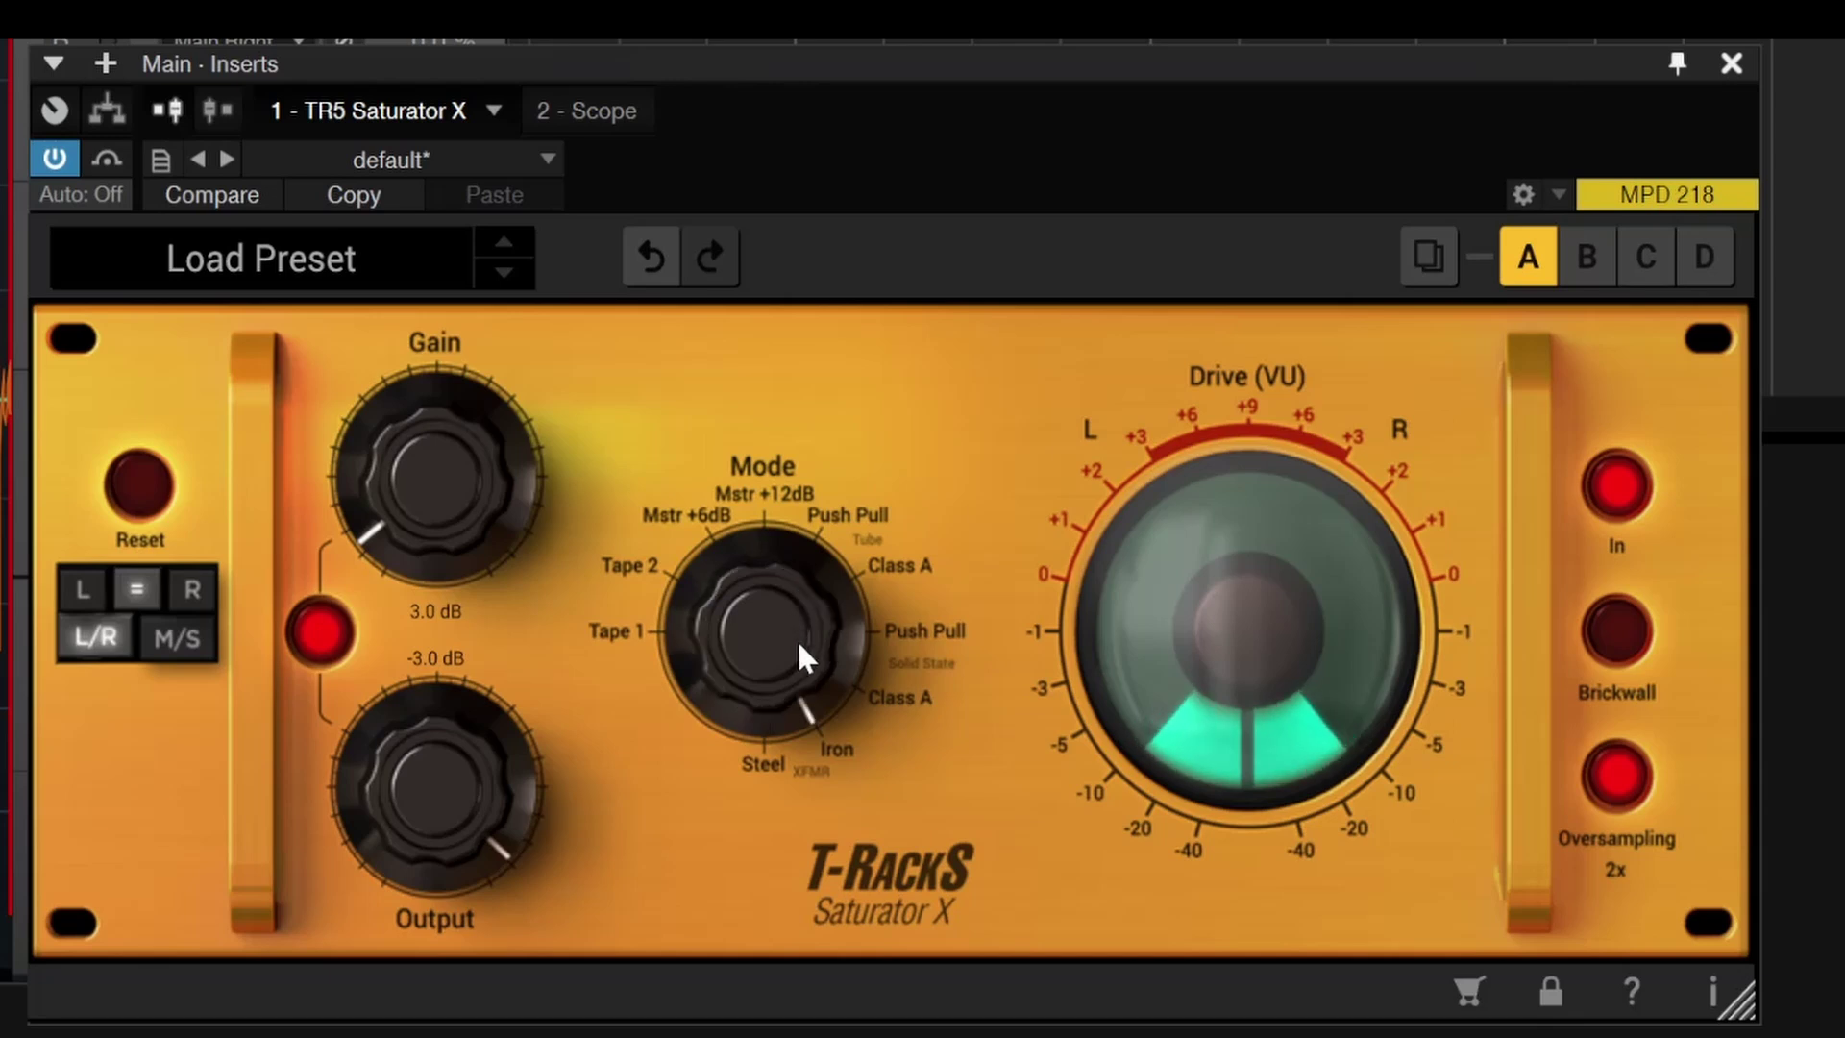
{"action": "left_click_drag", "start_coordinate": [797, 633], "coordinate": [810, 694]}
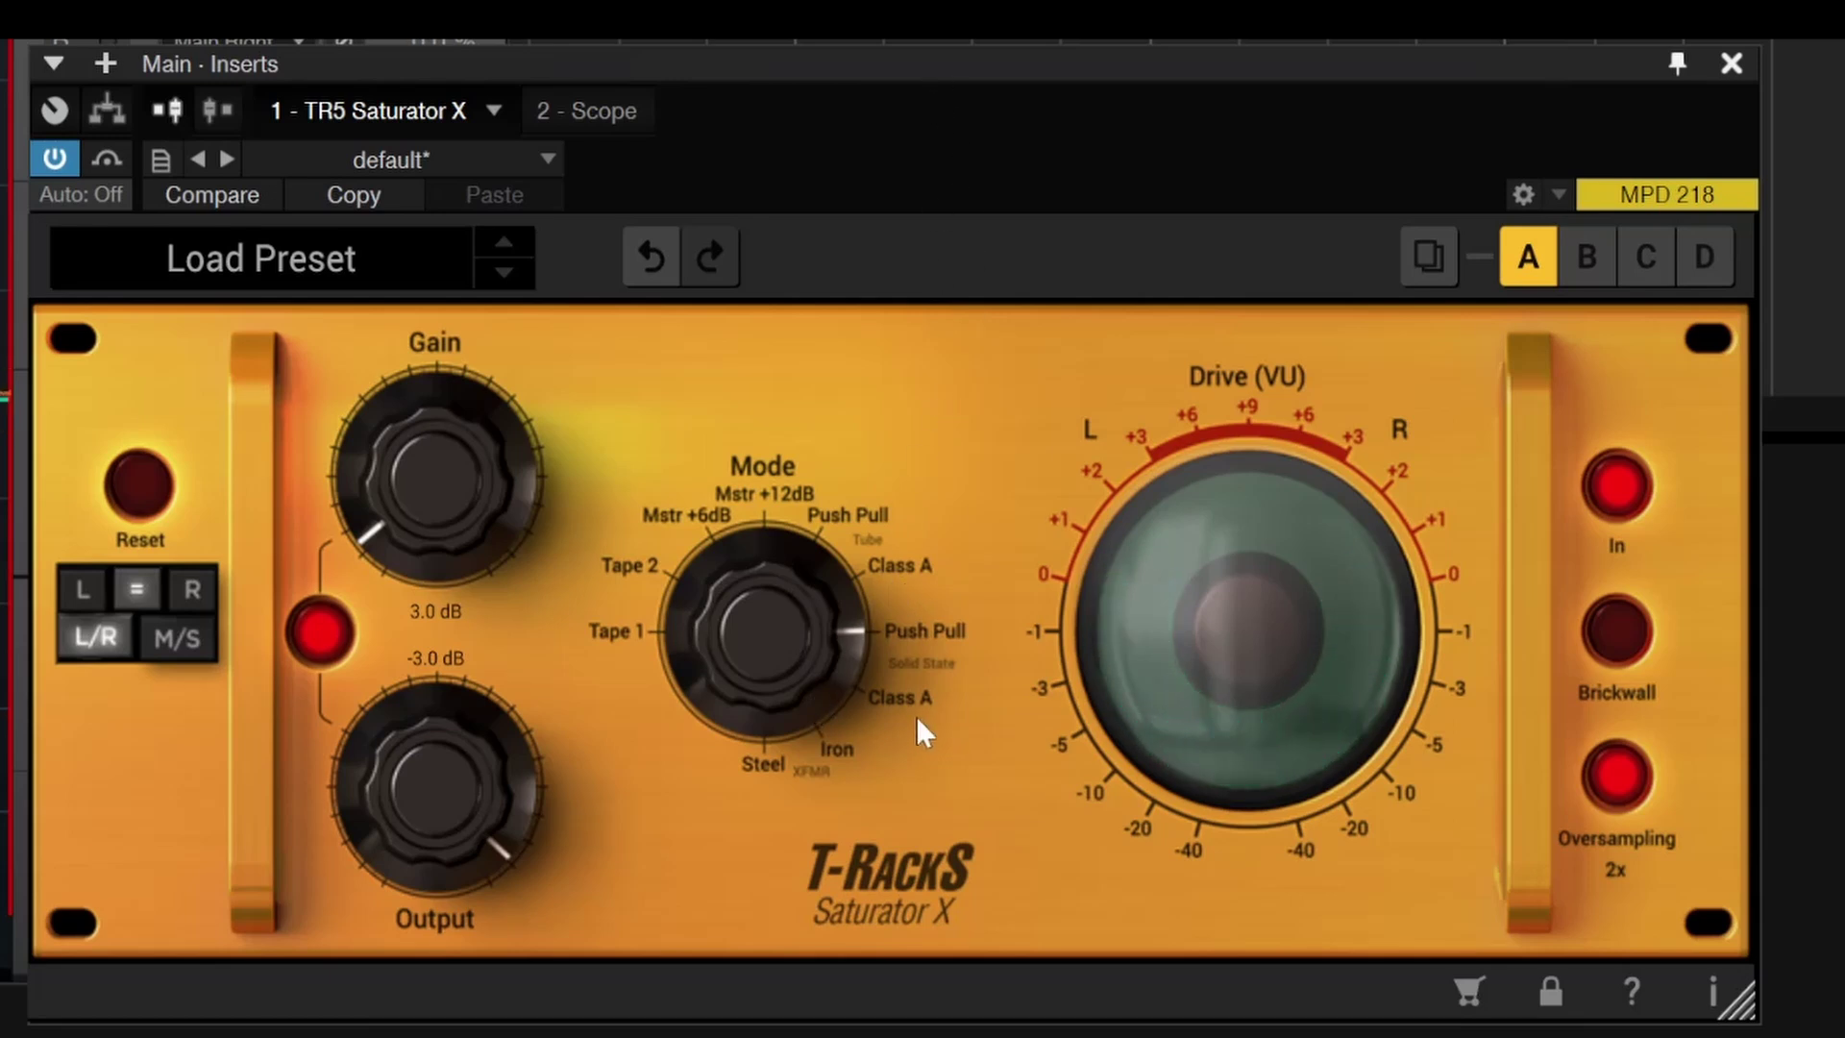
{"action": "left_click_drag", "start_coordinate": [792, 648], "coordinate": [793, 528]}
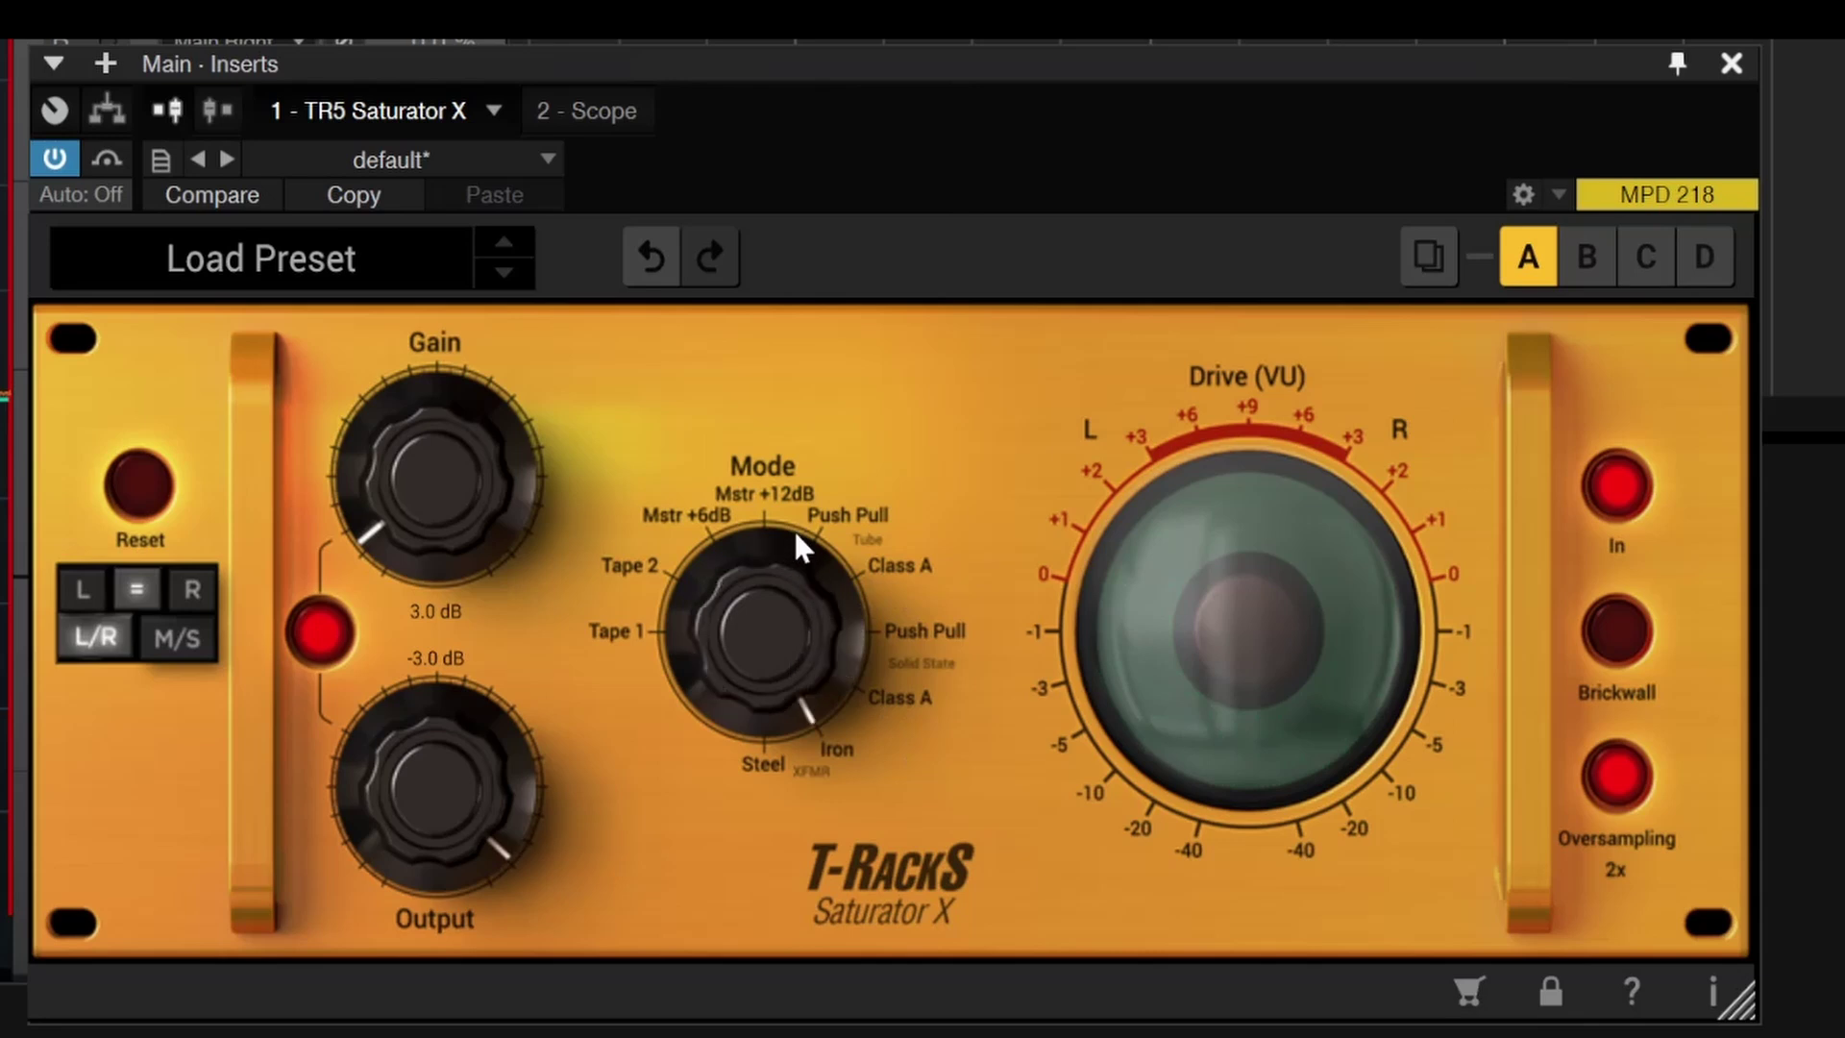
{"action": "mouse_move", "coordinate": [798, 652]}
{"action": "left_mouse_down"}
{"action": "mouse_move", "coordinate": [790, 579]}
{"action": "mouse_move", "coordinate": [801, 629]}
{"action": "left_mouse_up"}
{"action": "left_click_drag", "start_coordinate": [751, 631], "coordinate": [904, 984]}
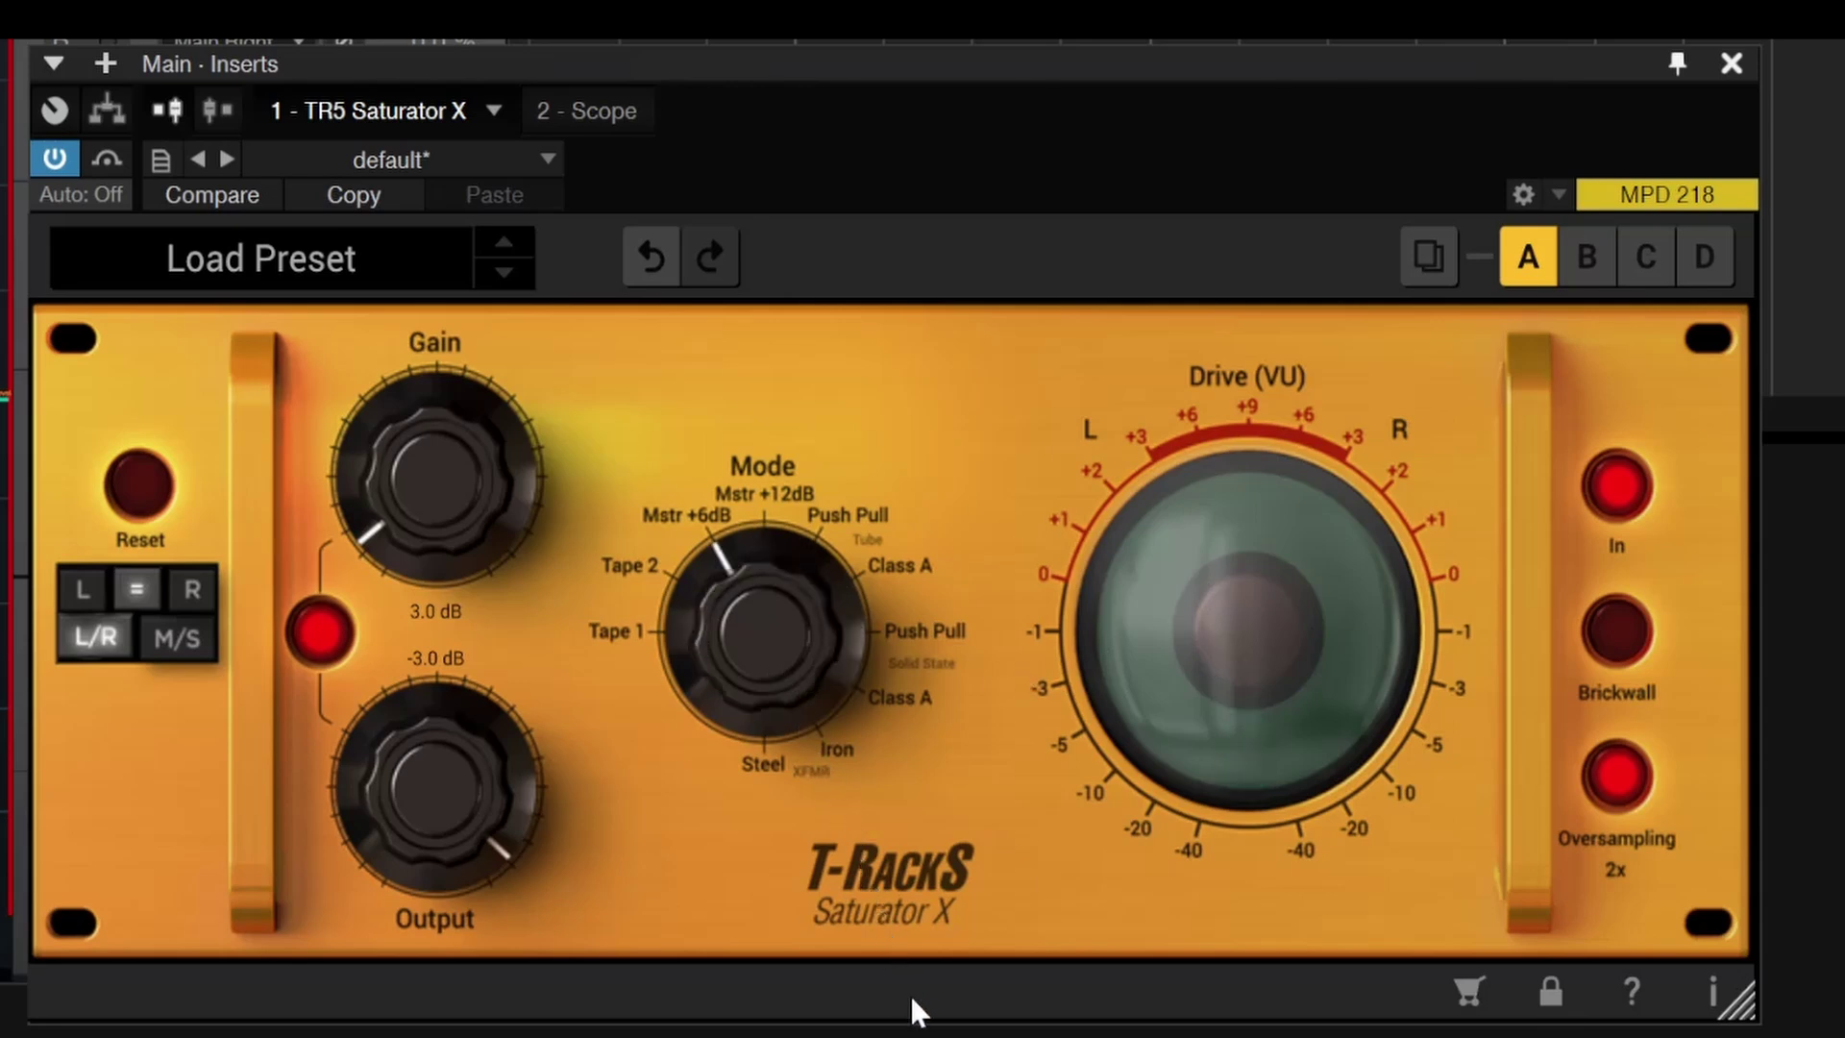
{"action": "left_click_drag", "start_coordinate": [778, 681], "coordinate": [766, 728]}
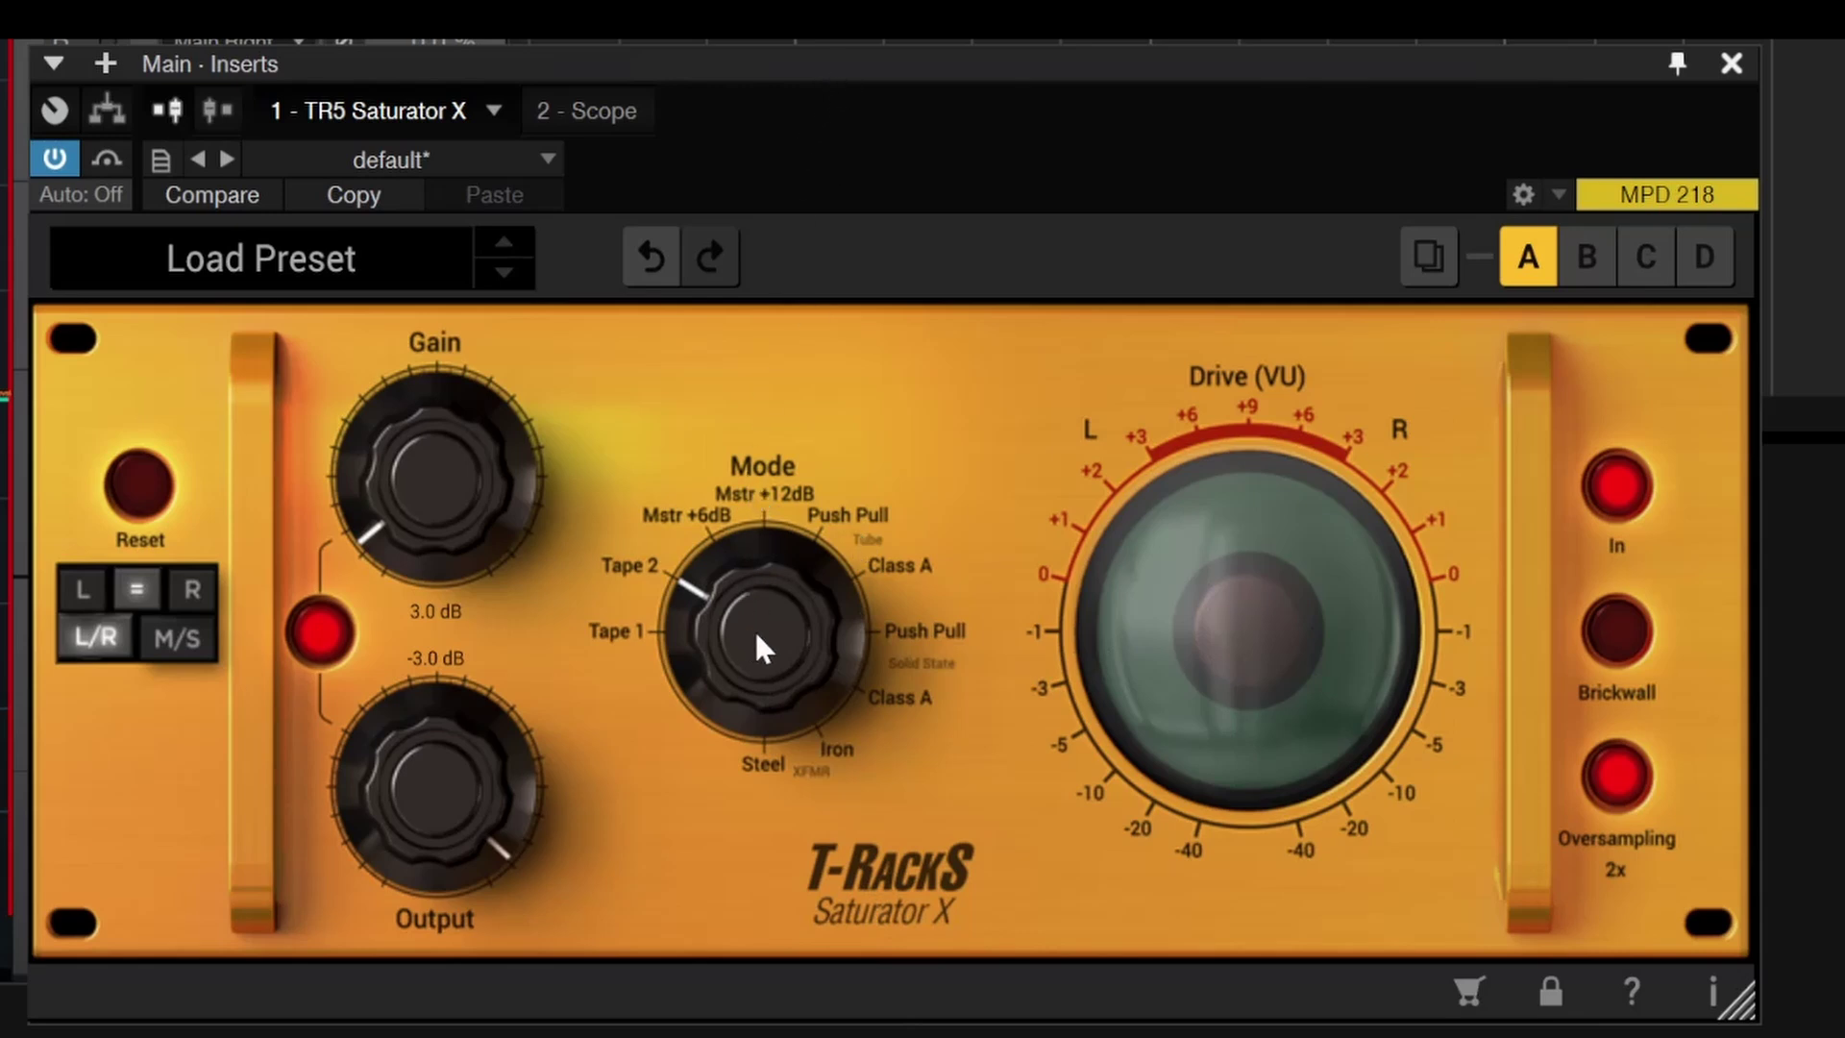
{"action": "left_click_drag", "start_coordinate": [755, 628], "coordinate": [809, 235]}
- Start playback and audition Saturator X in Steel, Iron and solid-state Push Pull modes, ending on tube Push Pull
{"action": "key", "text": "space"}
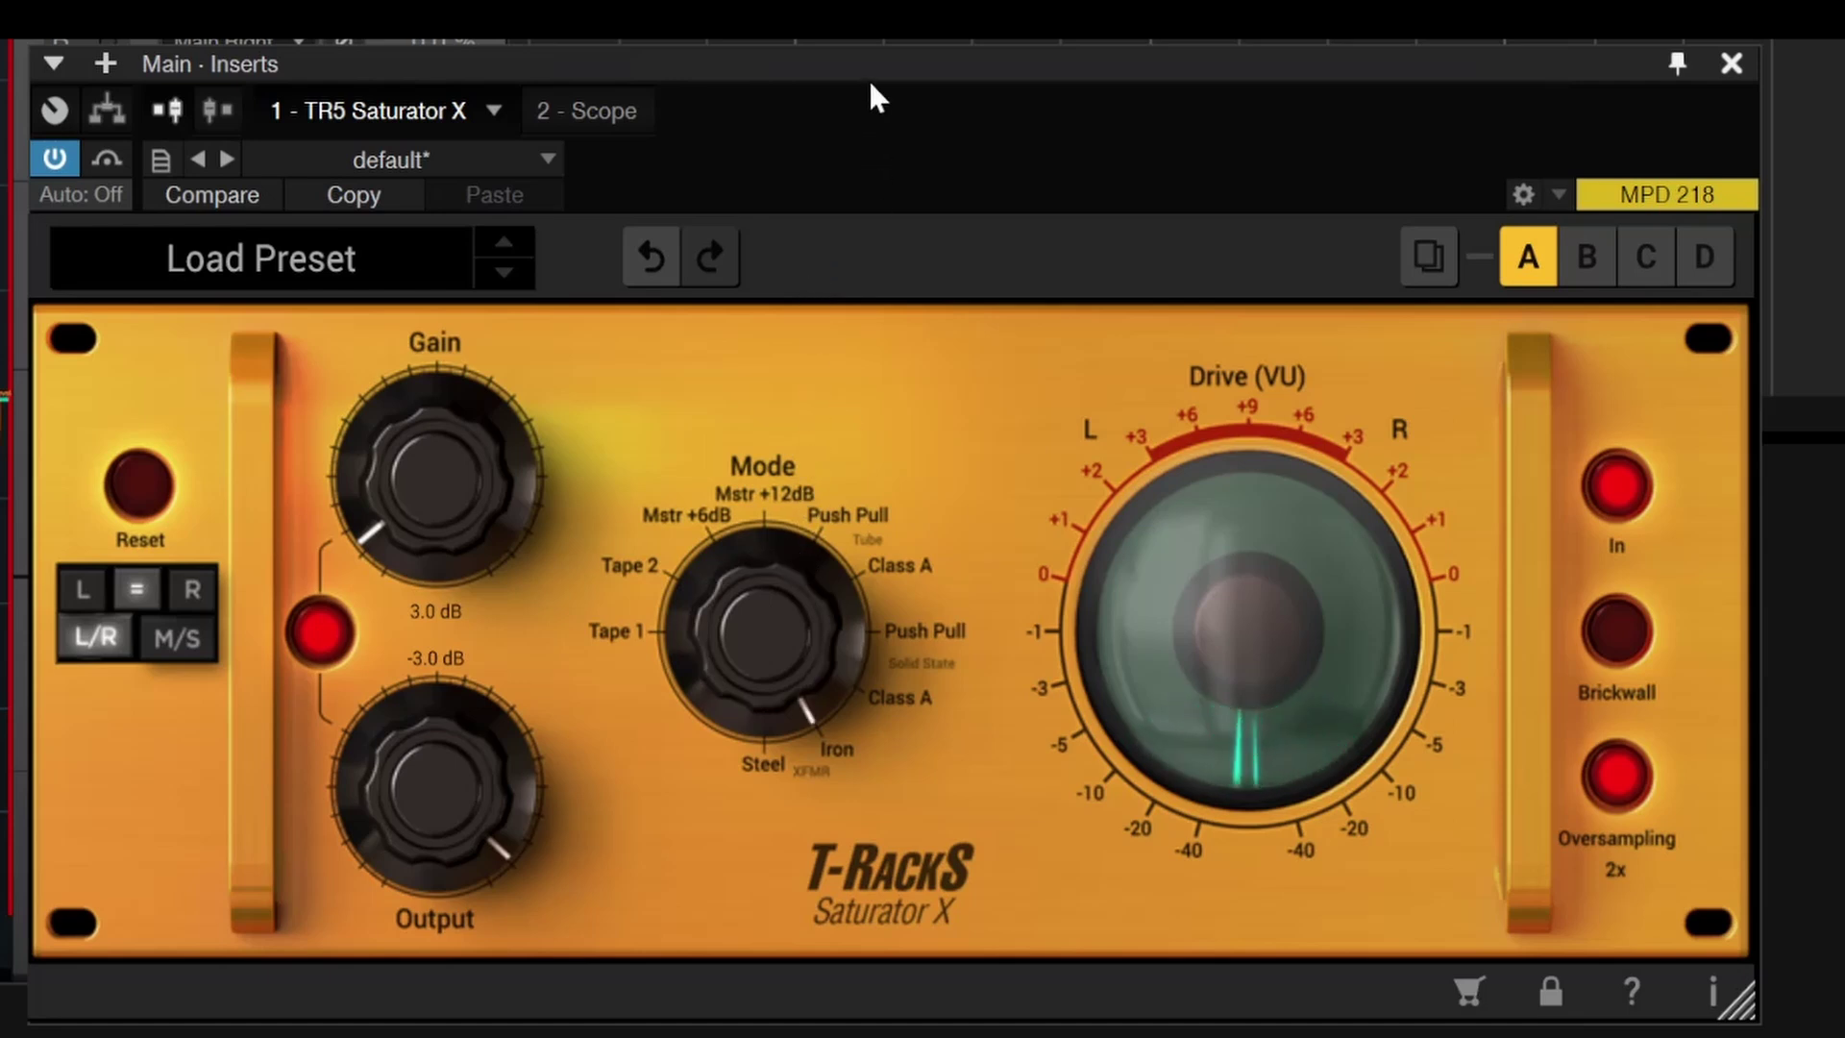
{"action": "left_click", "coordinate": [765, 644]}
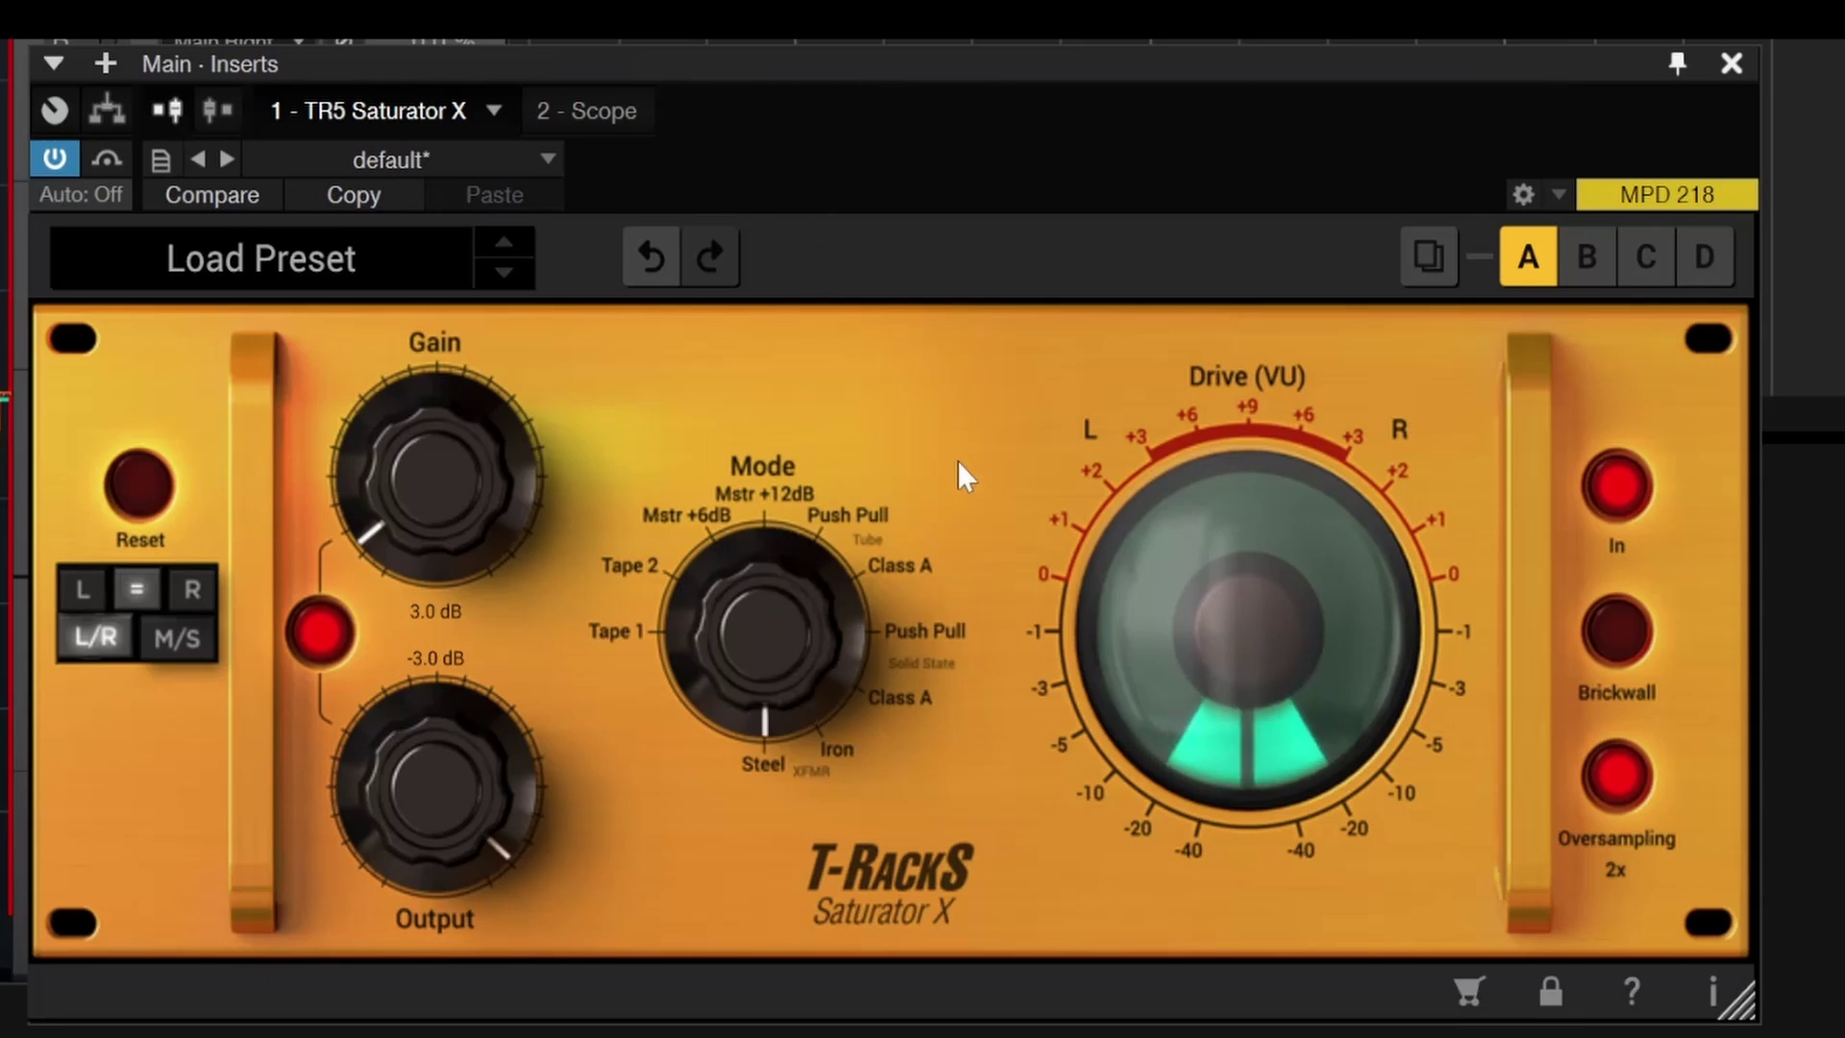
{"action": "left_click_drag", "start_coordinate": [819, 689], "coordinate": [788, 715]}
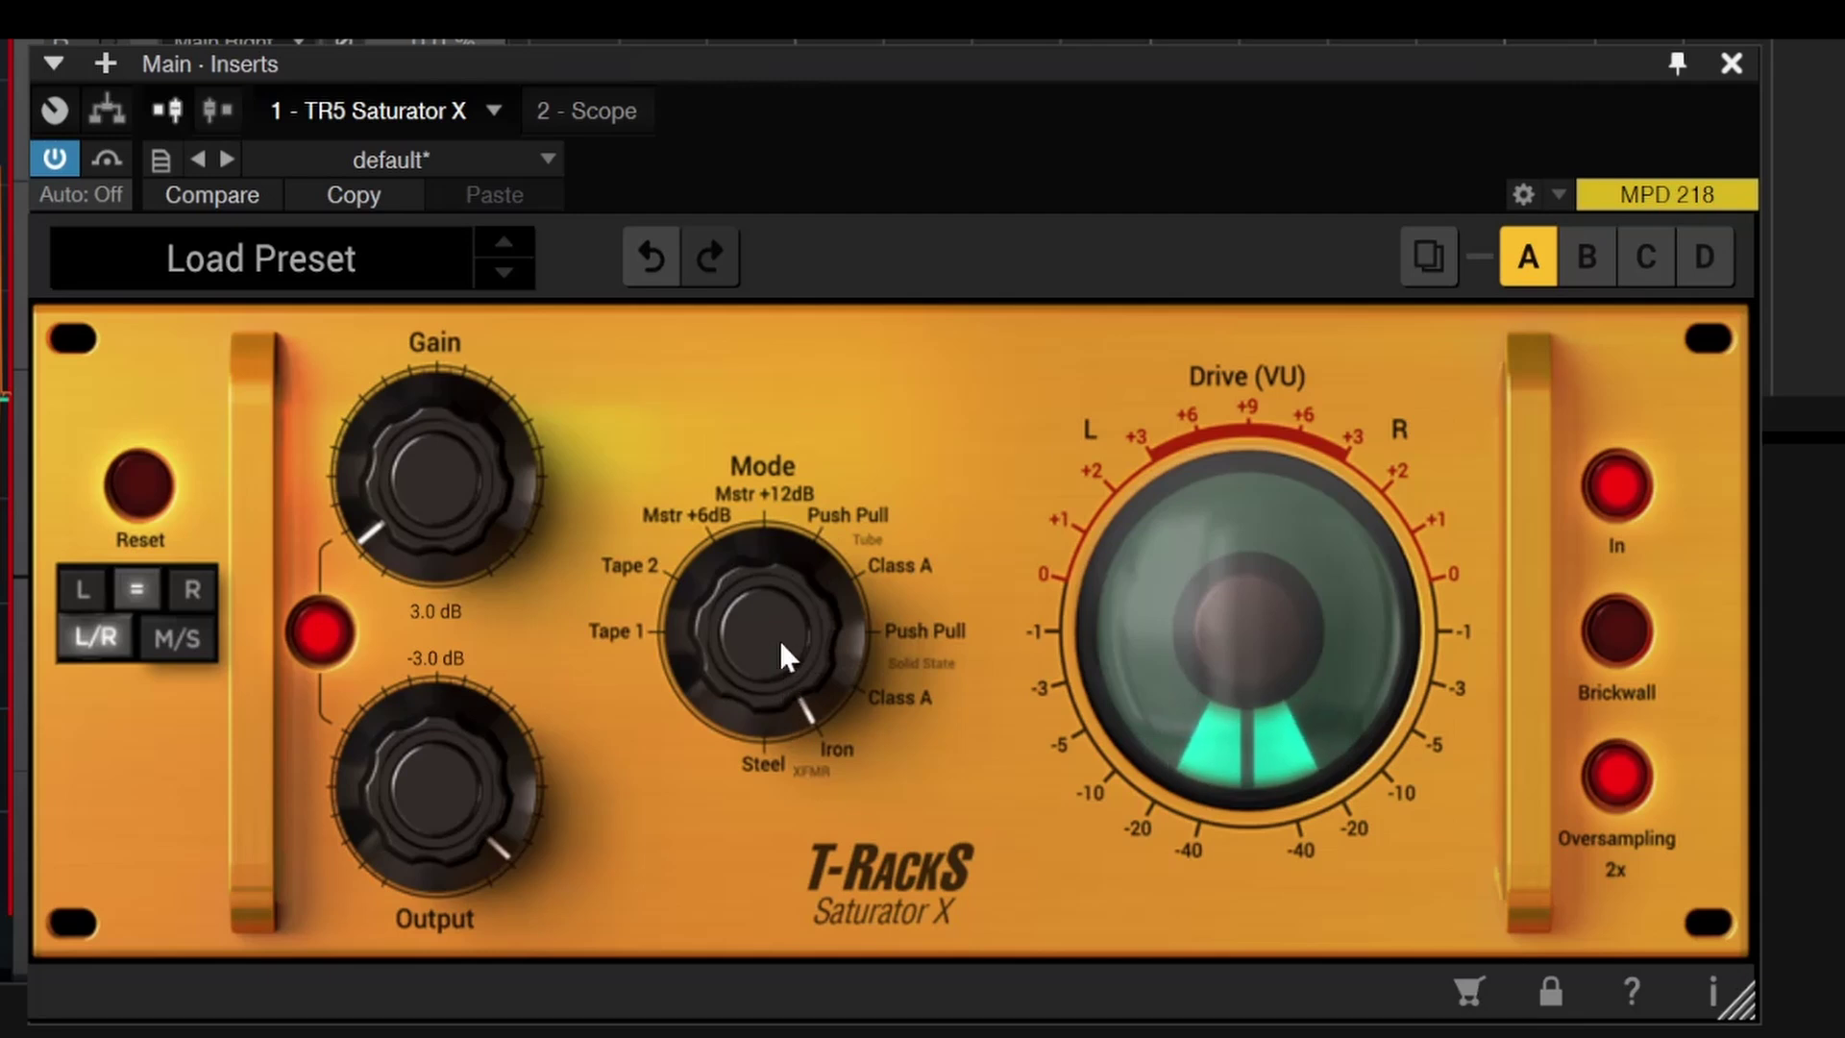
{"action": "left_click_drag", "start_coordinate": [777, 644], "coordinate": [809, 740]}
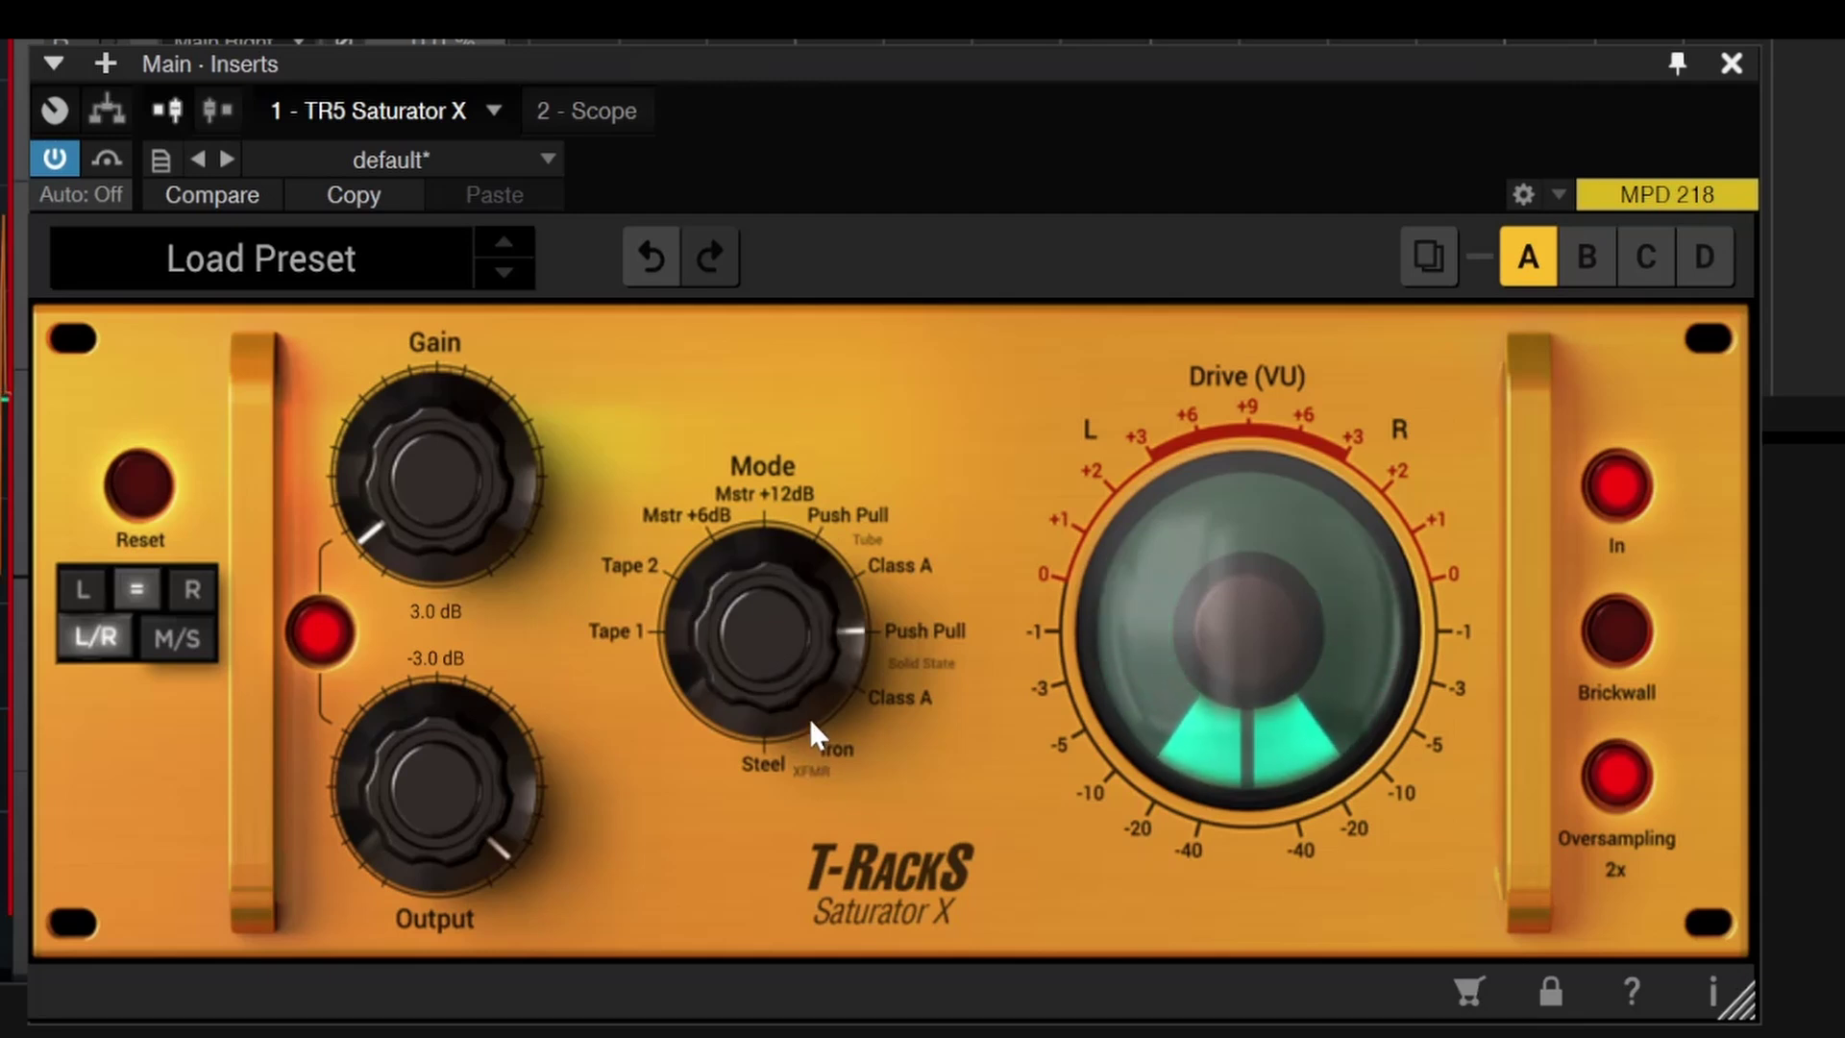
{"action": "left_click_drag", "start_coordinate": [792, 644], "coordinate": [817, 756]}
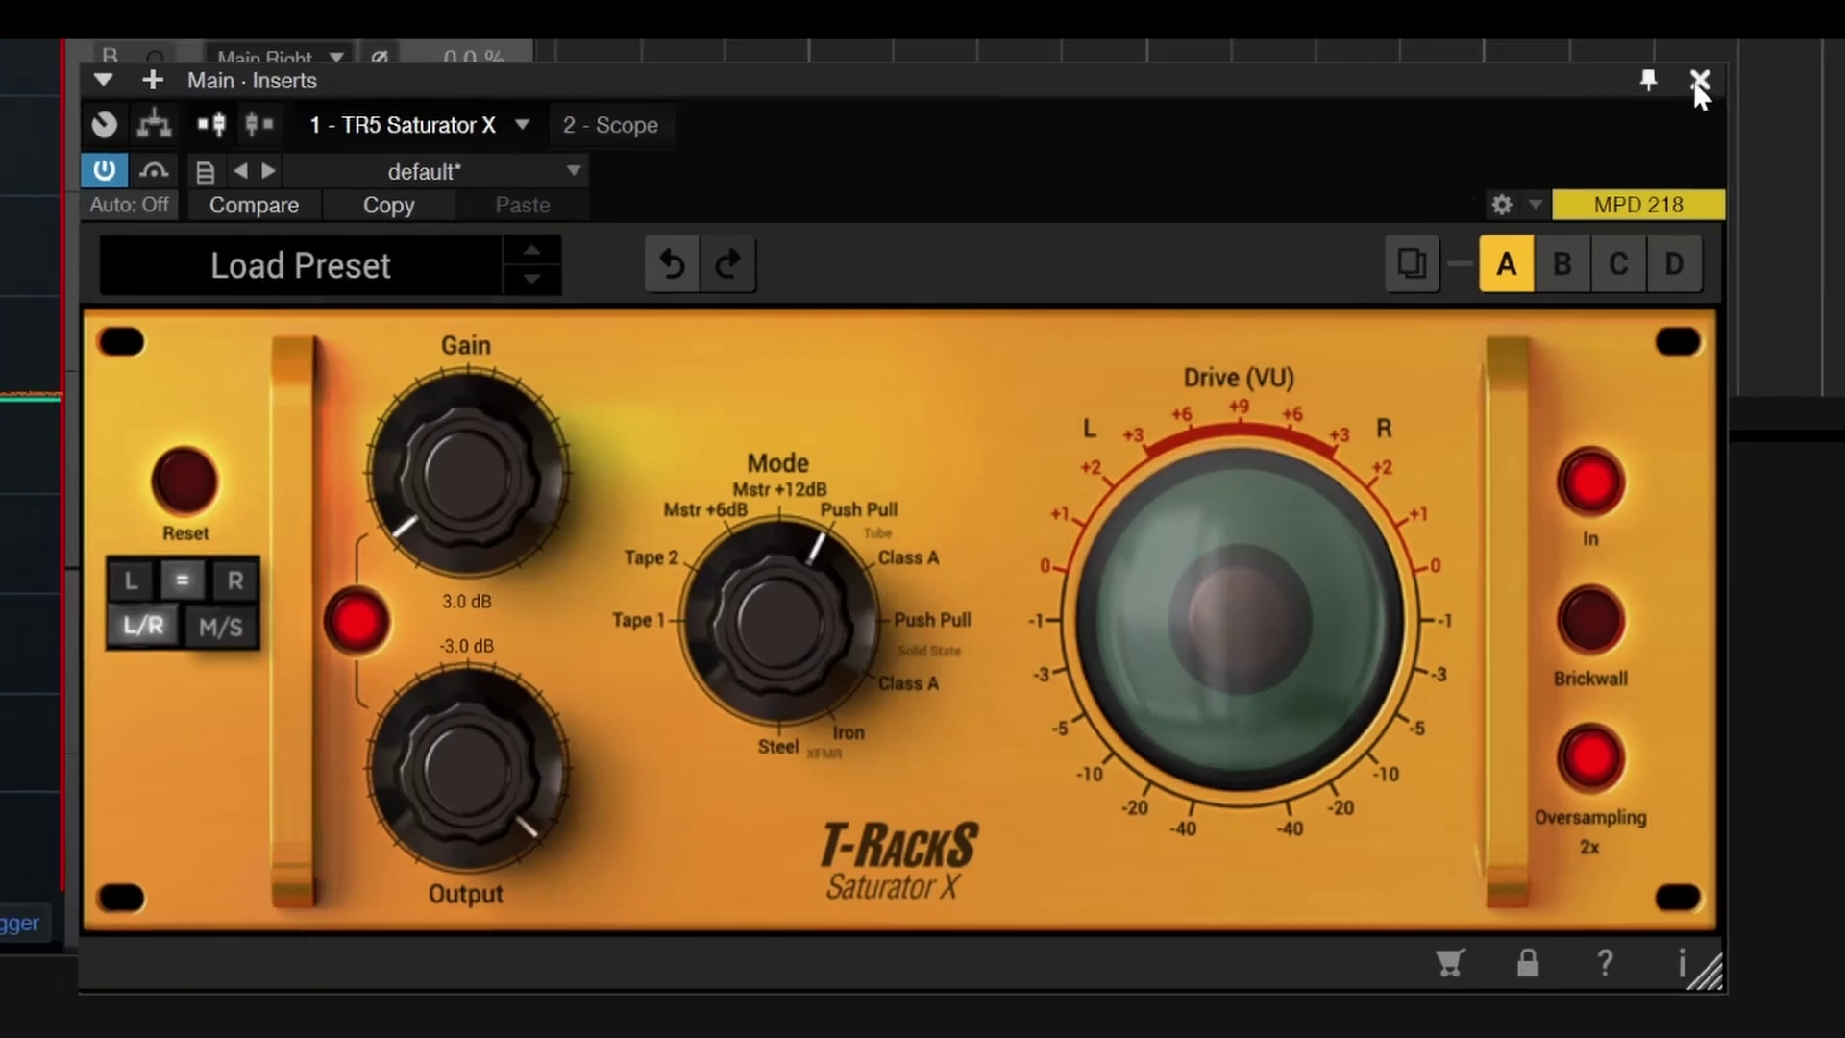
- Replace Saturator X with TR5 Suite before the Scope insert on the Main channel
{"action": "left_click", "coordinate": [1731, 63]}
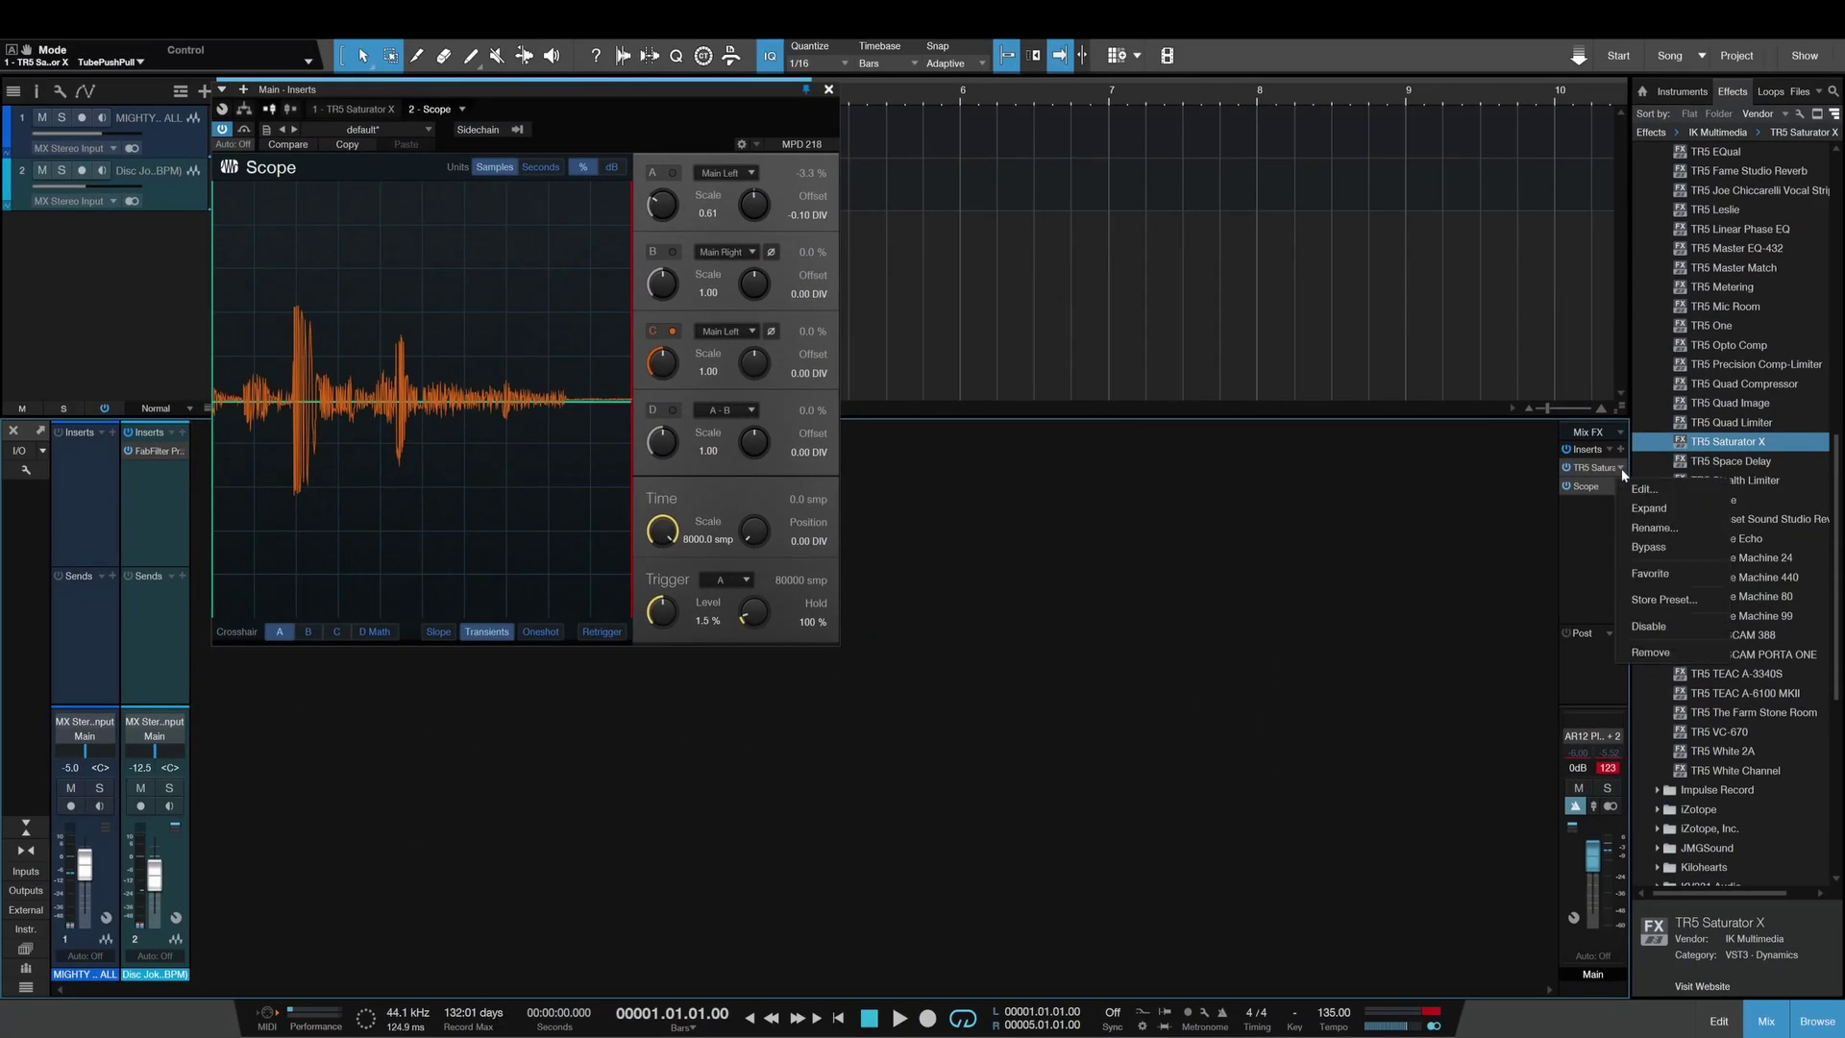
{"action": "key", "text": "Delete"}
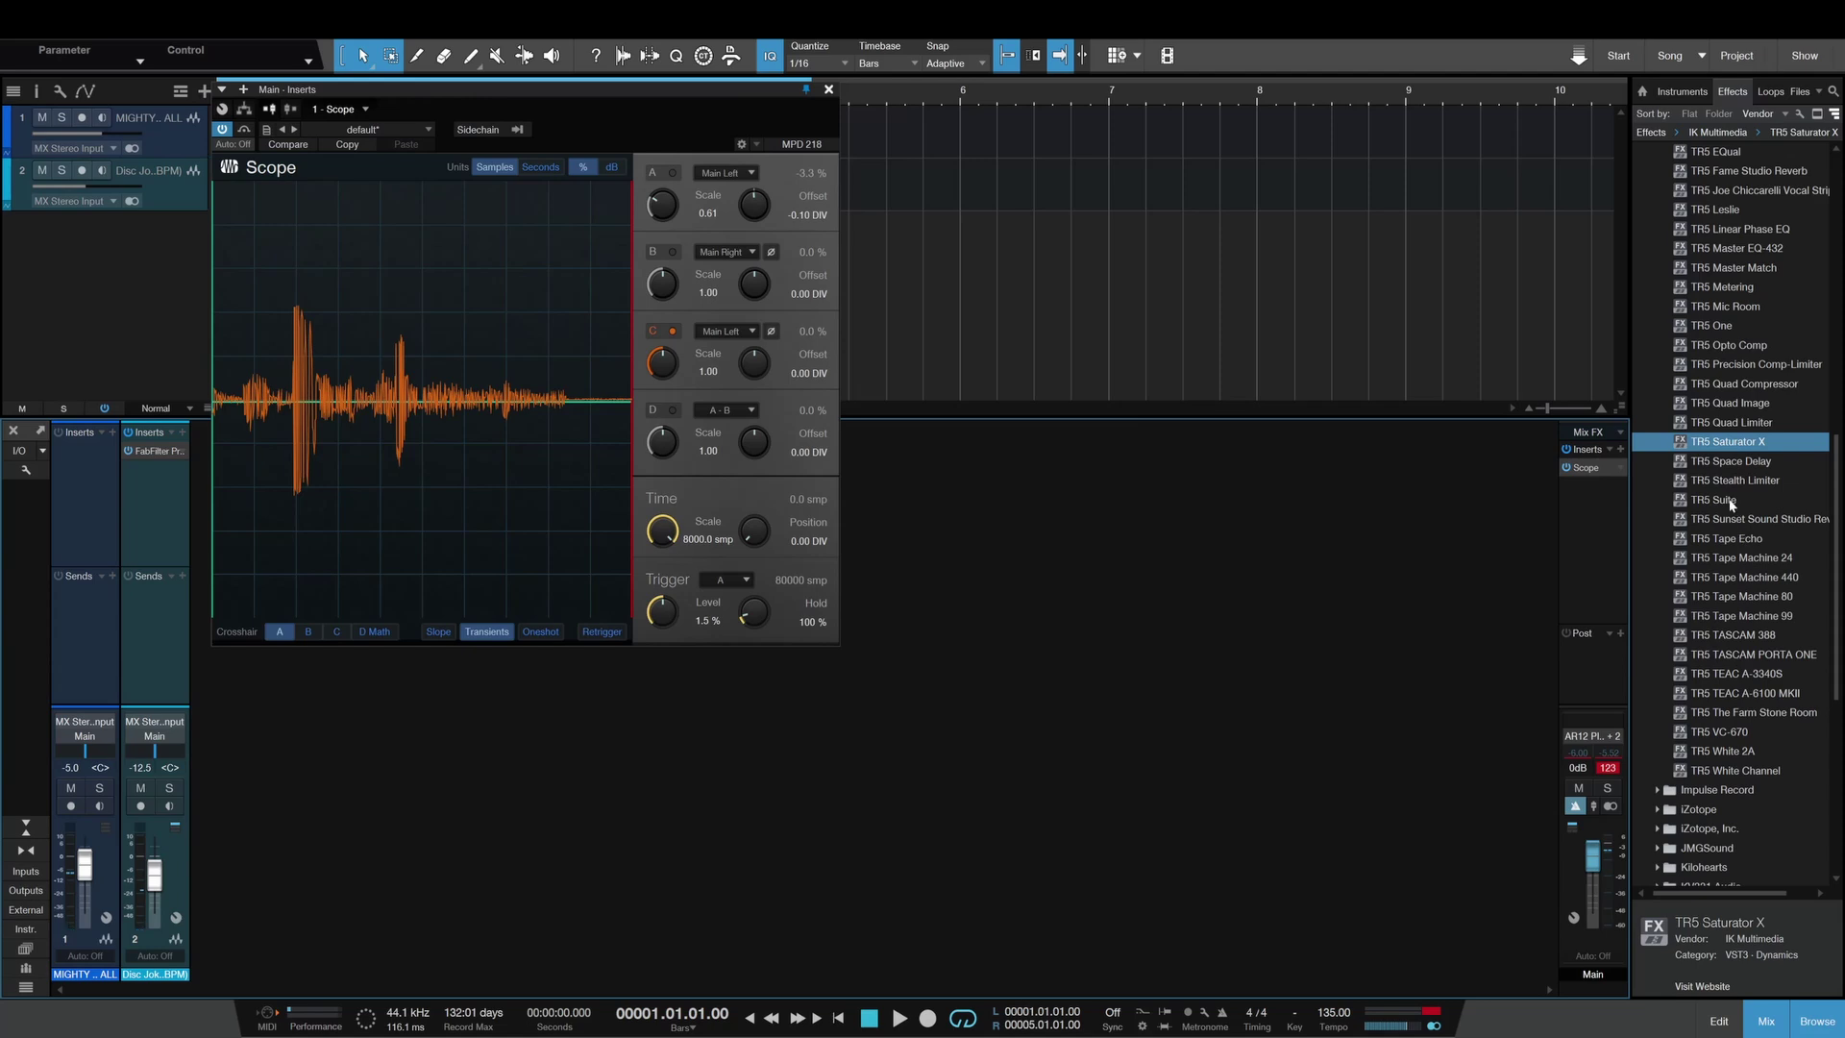
{"action": "left_click_drag", "start_coordinate": [1732, 500], "coordinate": [1600, 463]}
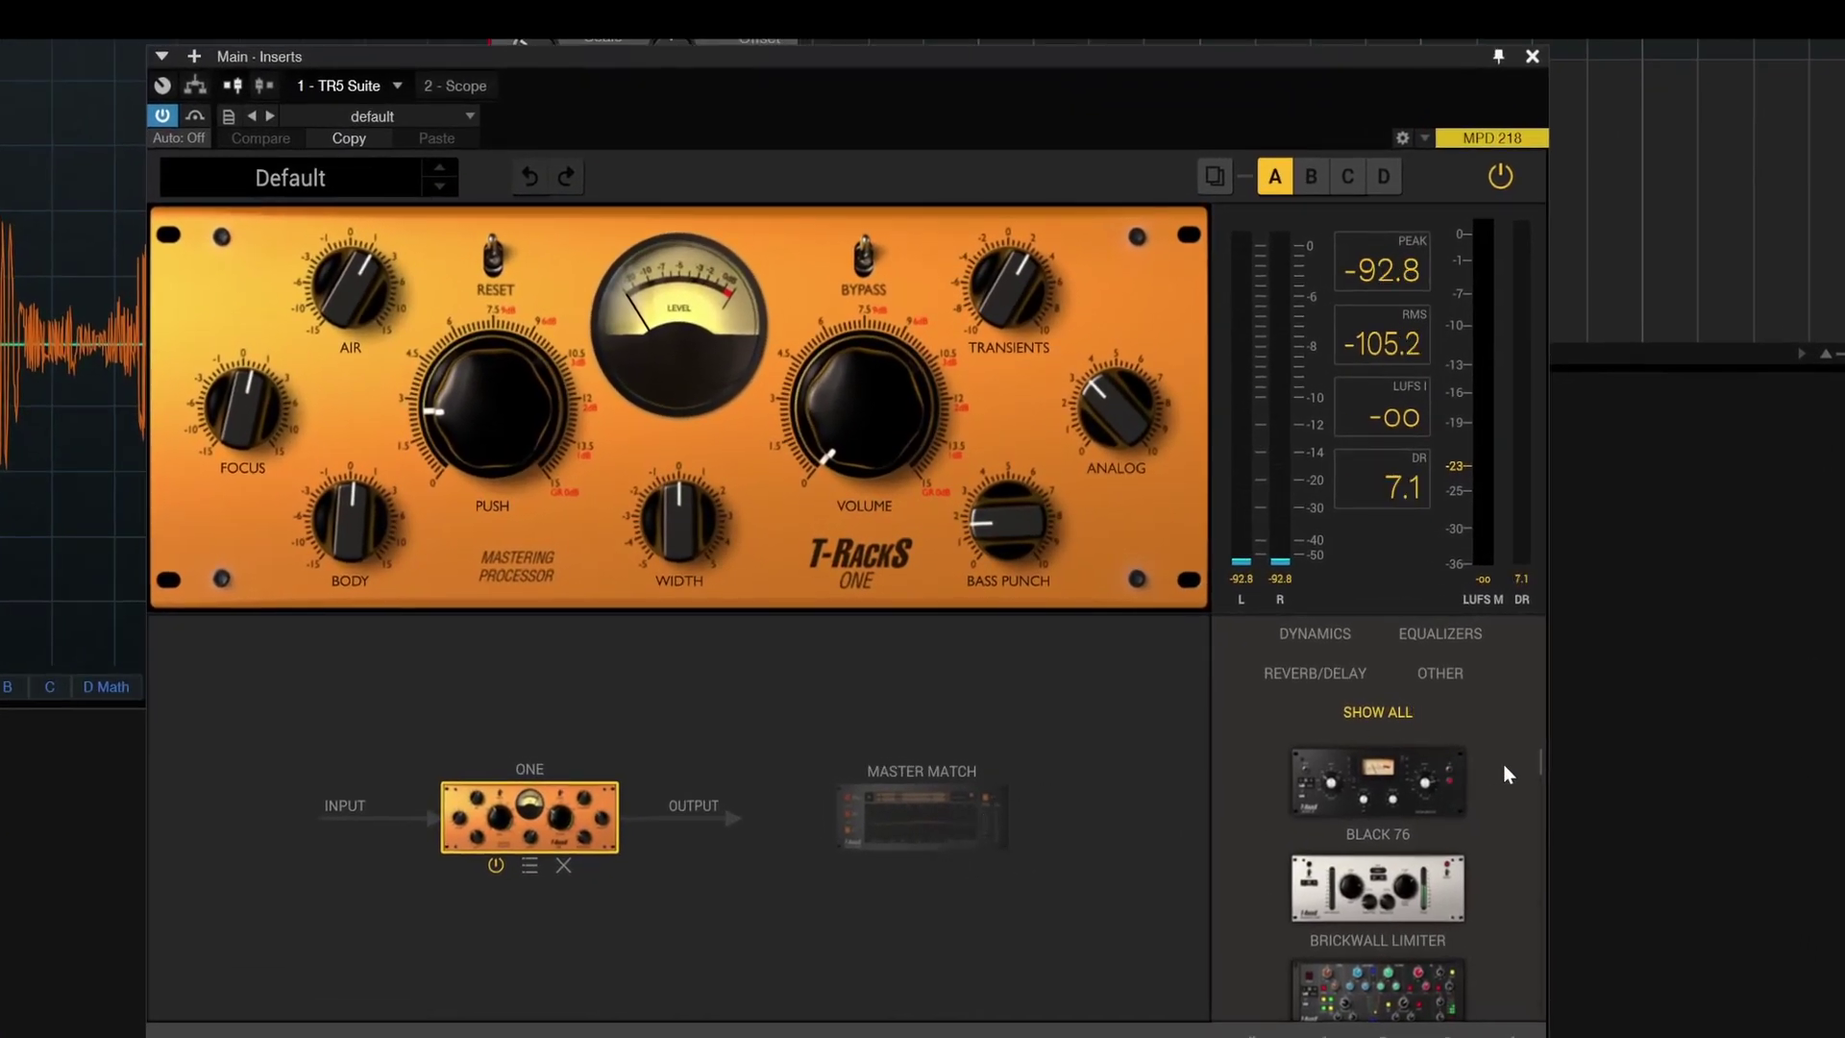
- Add the Leslie and JC Vocal Strip modules after One in the TR5 Suite chain
{"action": "scroll", "coordinate": [1401, 764], "scroll_direction": "down", "scroll_amount": 10}
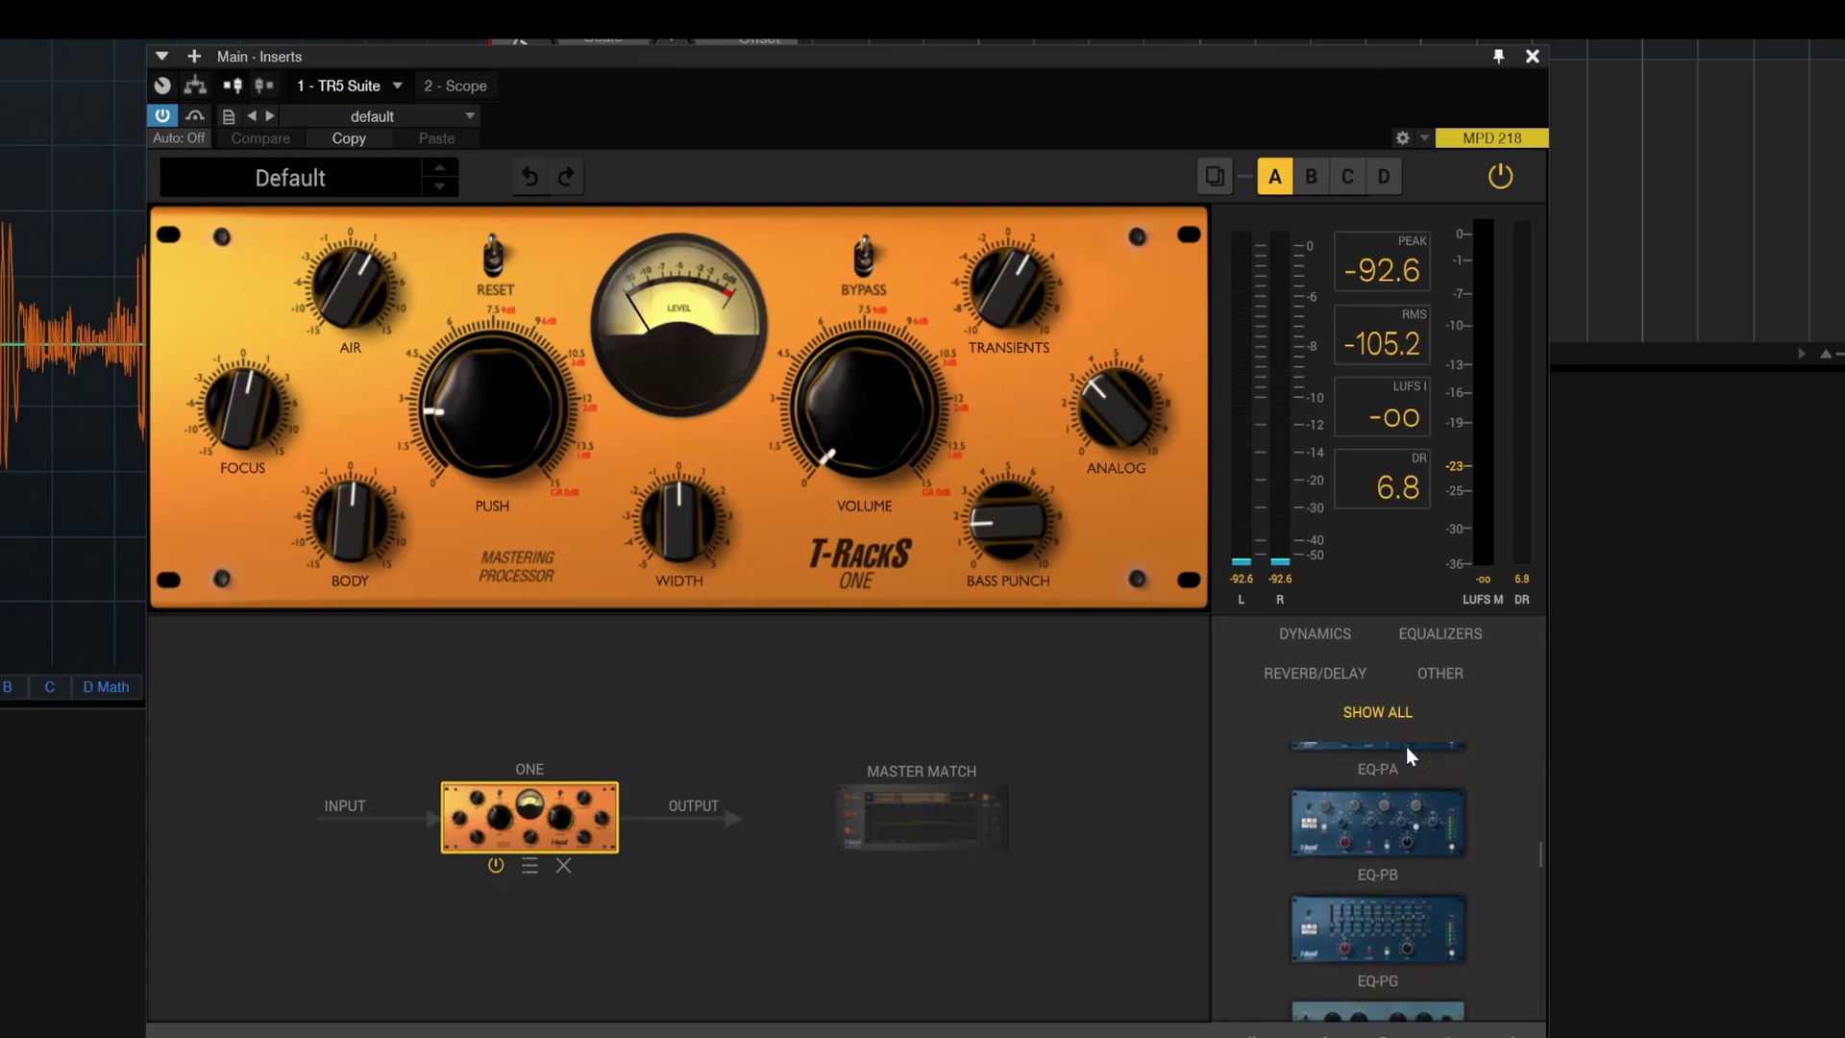
{"action": "scroll", "coordinate": [1405, 745], "scroll_direction": "down", "scroll_amount": 10}
{"action": "left_click_drag", "start_coordinate": [1401, 853], "coordinate": [696, 807]}
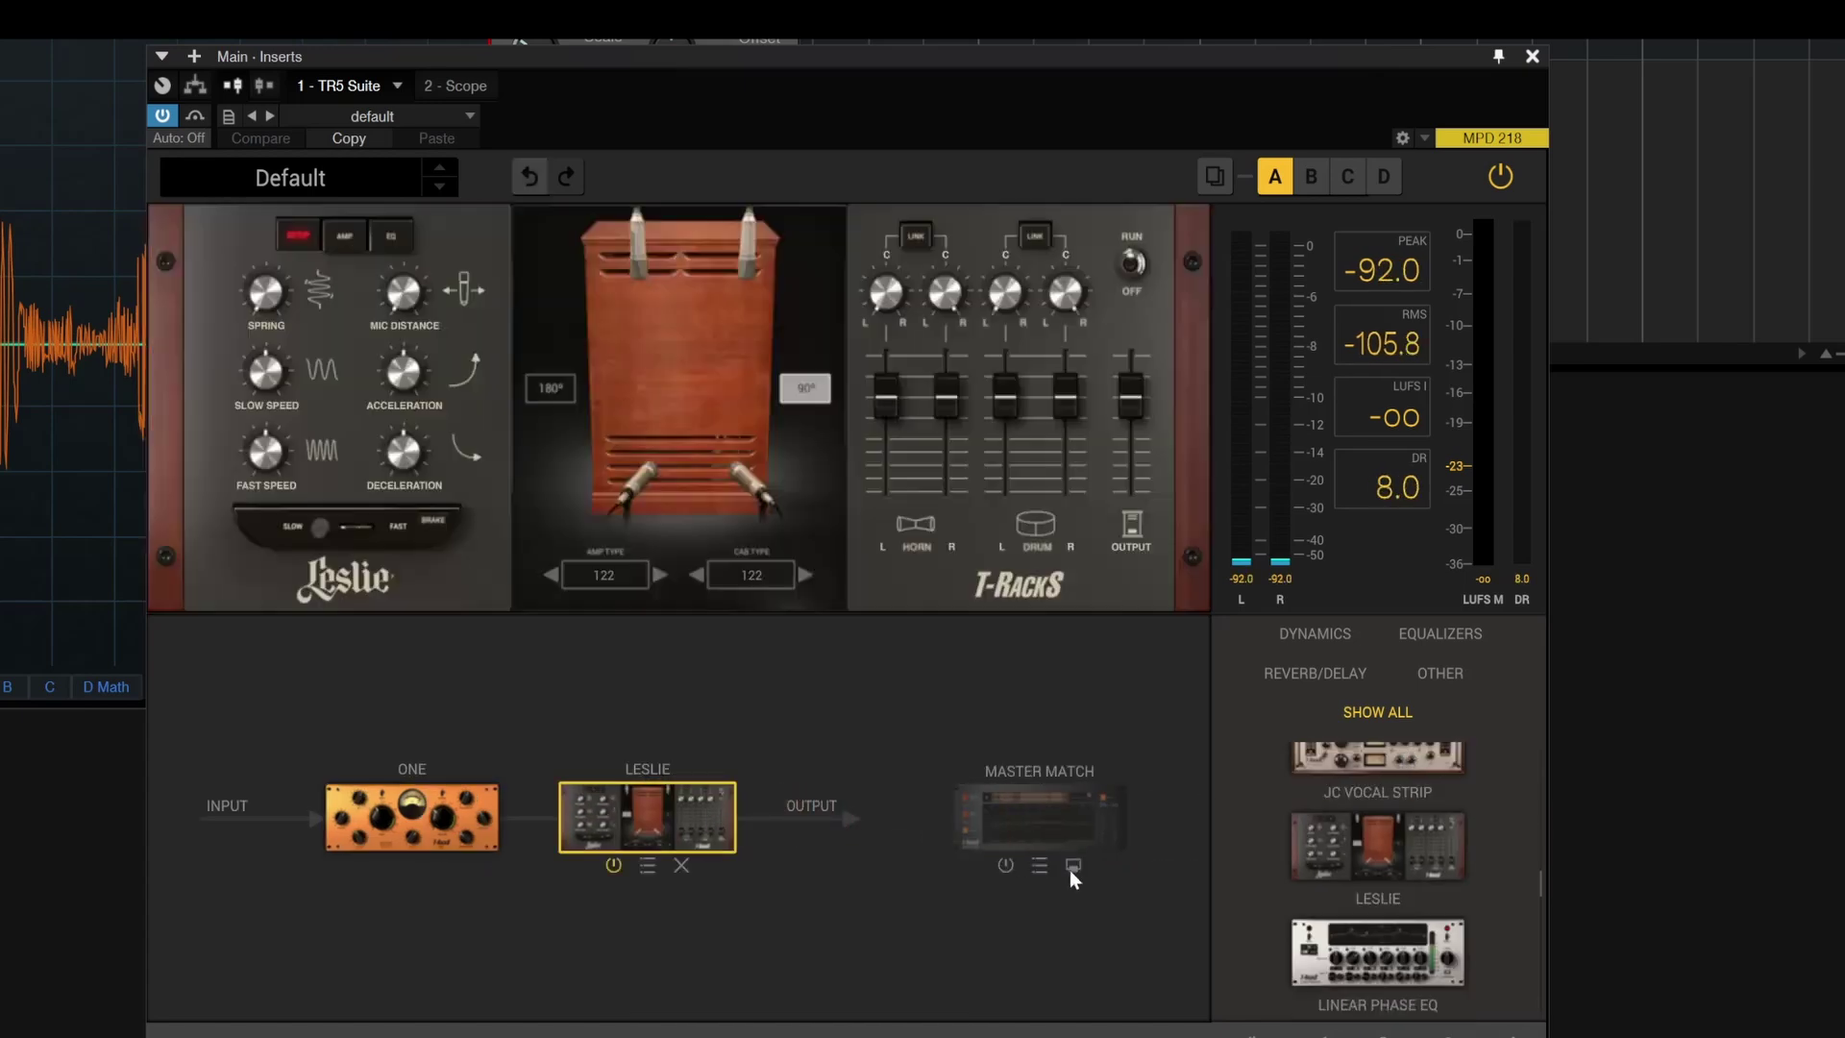
{"action": "left_click_drag", "start_coordinate": [1365, 760], "coordinate": [745, 815]}
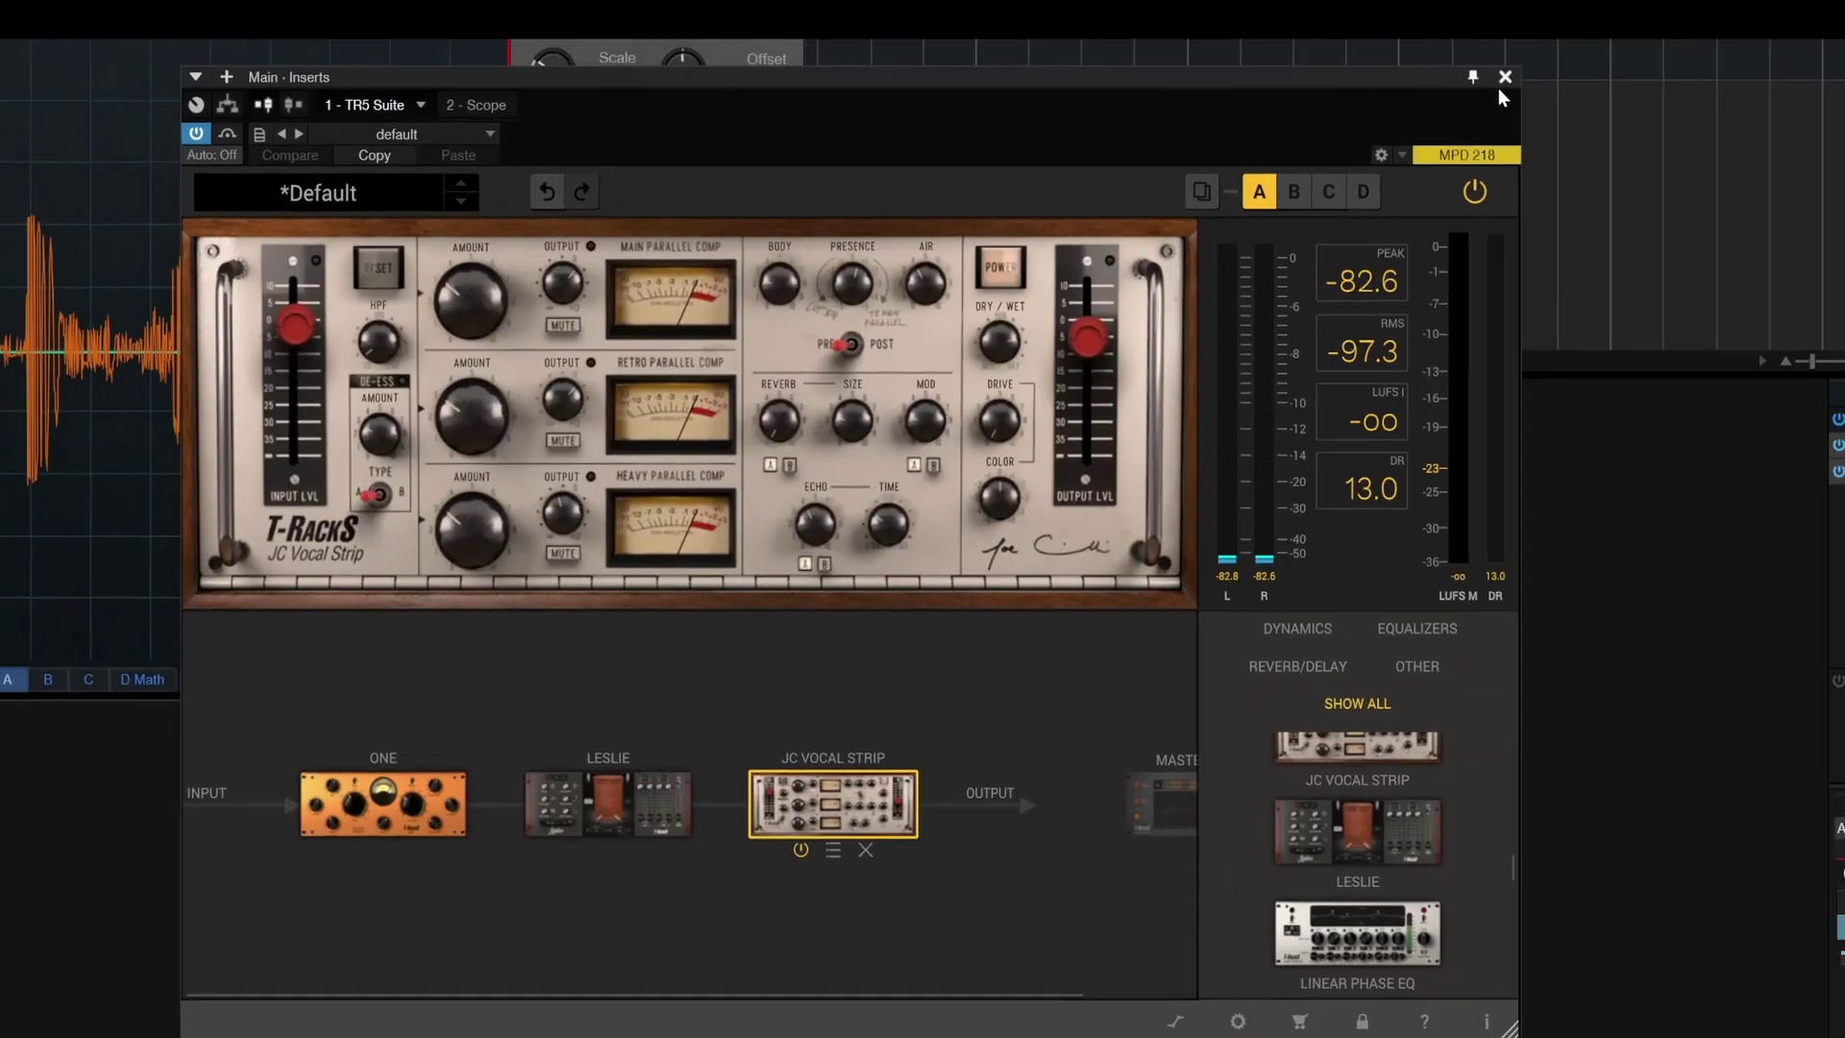
- Replace TR5 Suite with TR5 Sunset Sound Studio Reverb, placed after the Scope insert on the Main channel
{"action": "left_click", "coordinate": [1505, 76]}
{"action": "right_click", "coordinate": [1625, 486]}
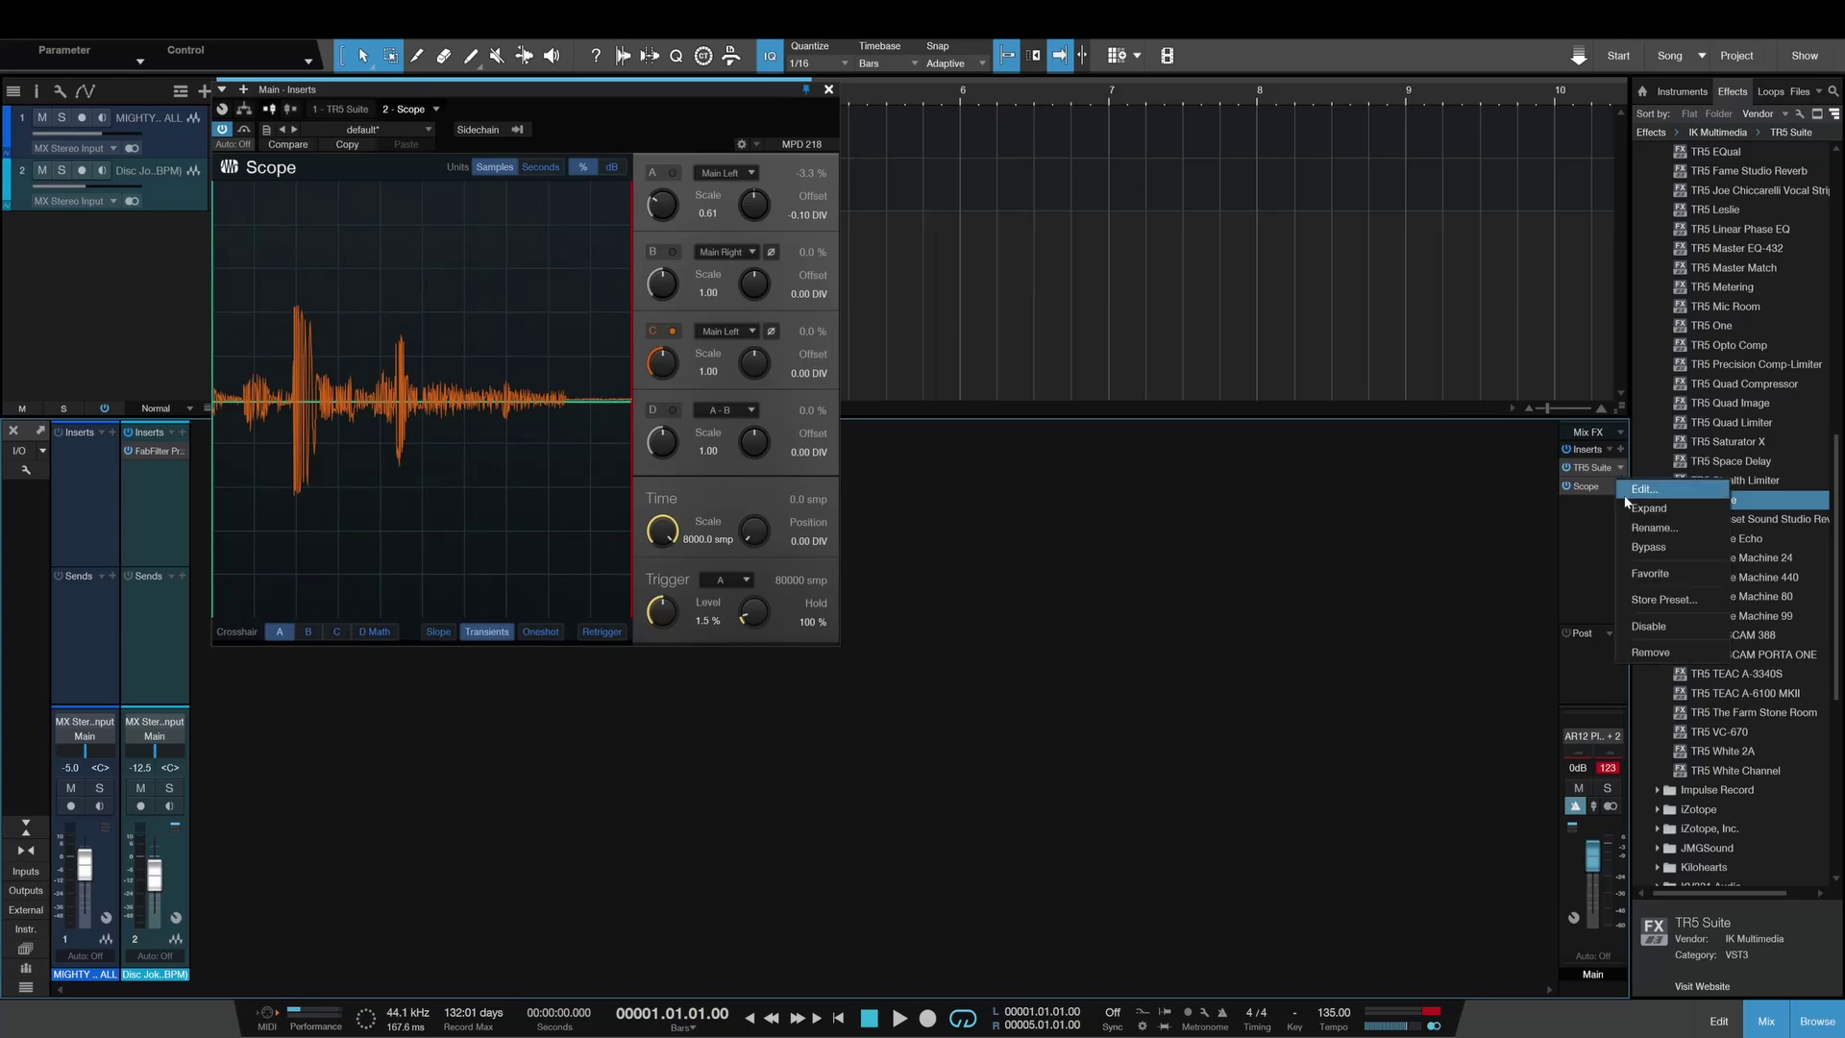
{"action": "left_click", "coordinate": [1674, 654]}
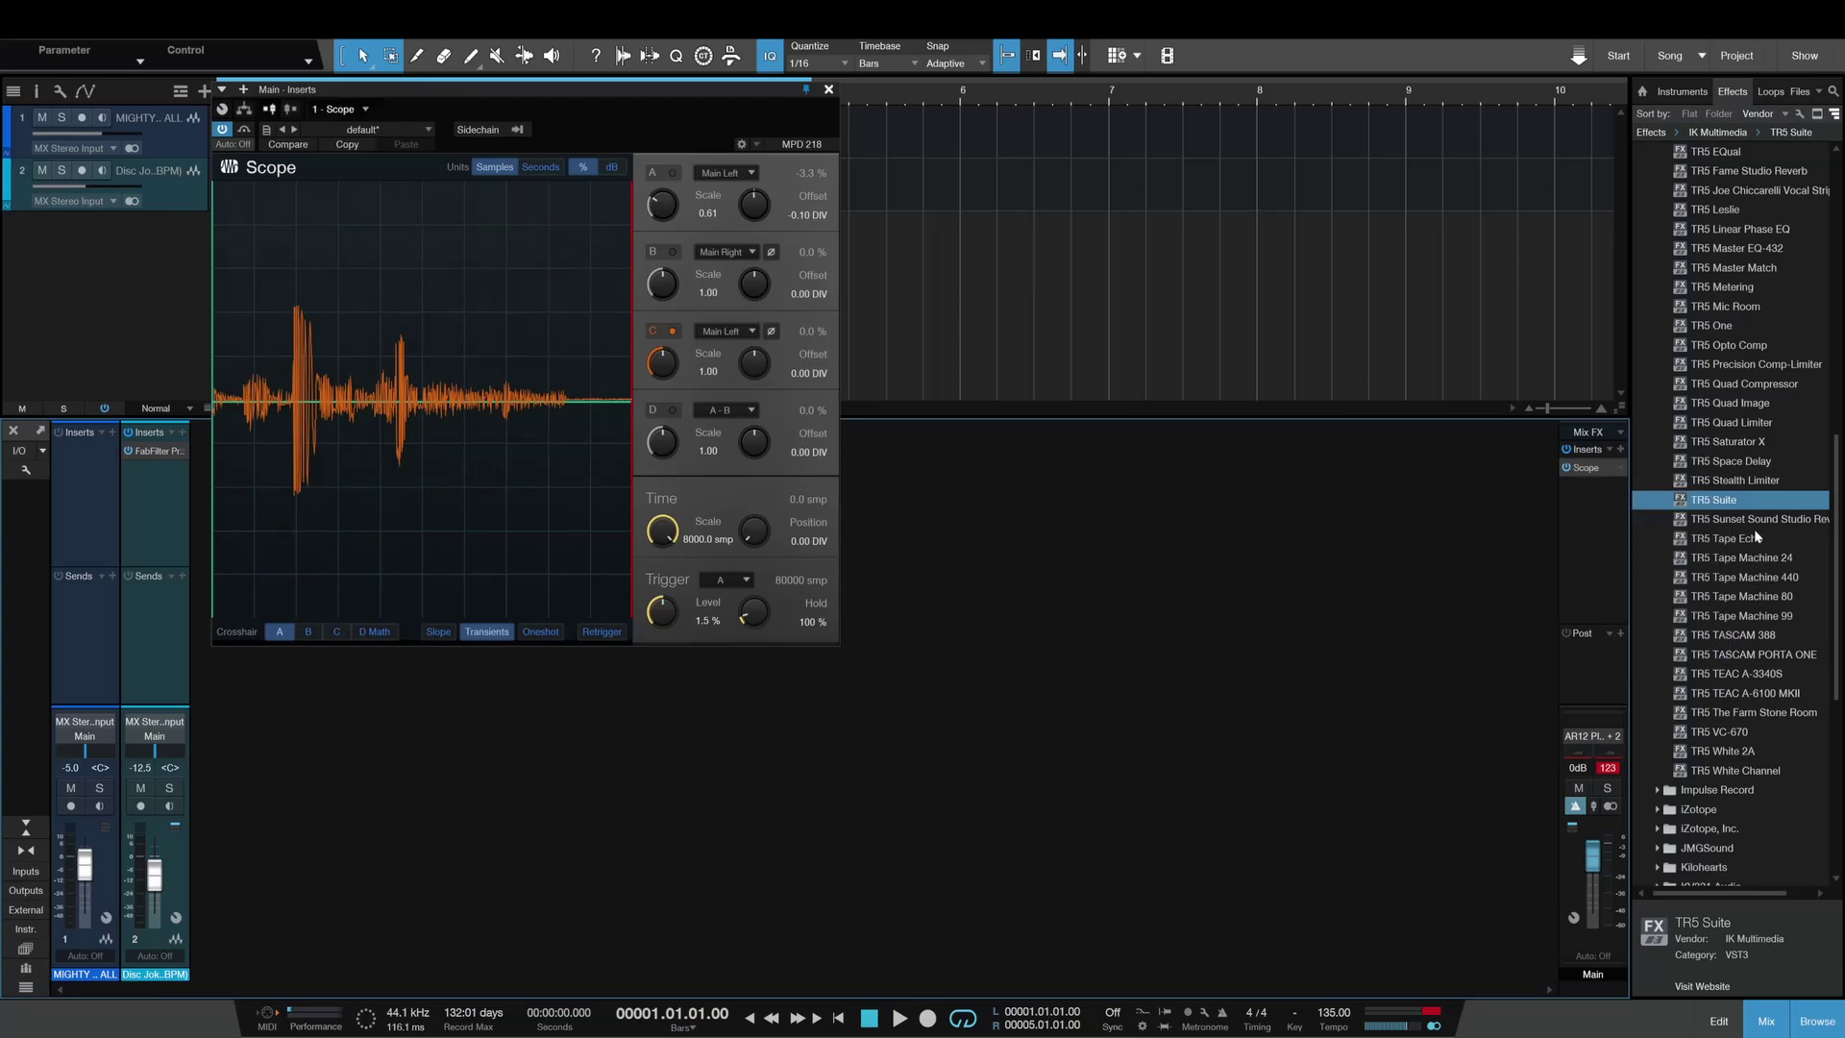
{"action": "left_click_drag", "start_coordinate": [1757, 517], "coordinate": [1571, 490]}
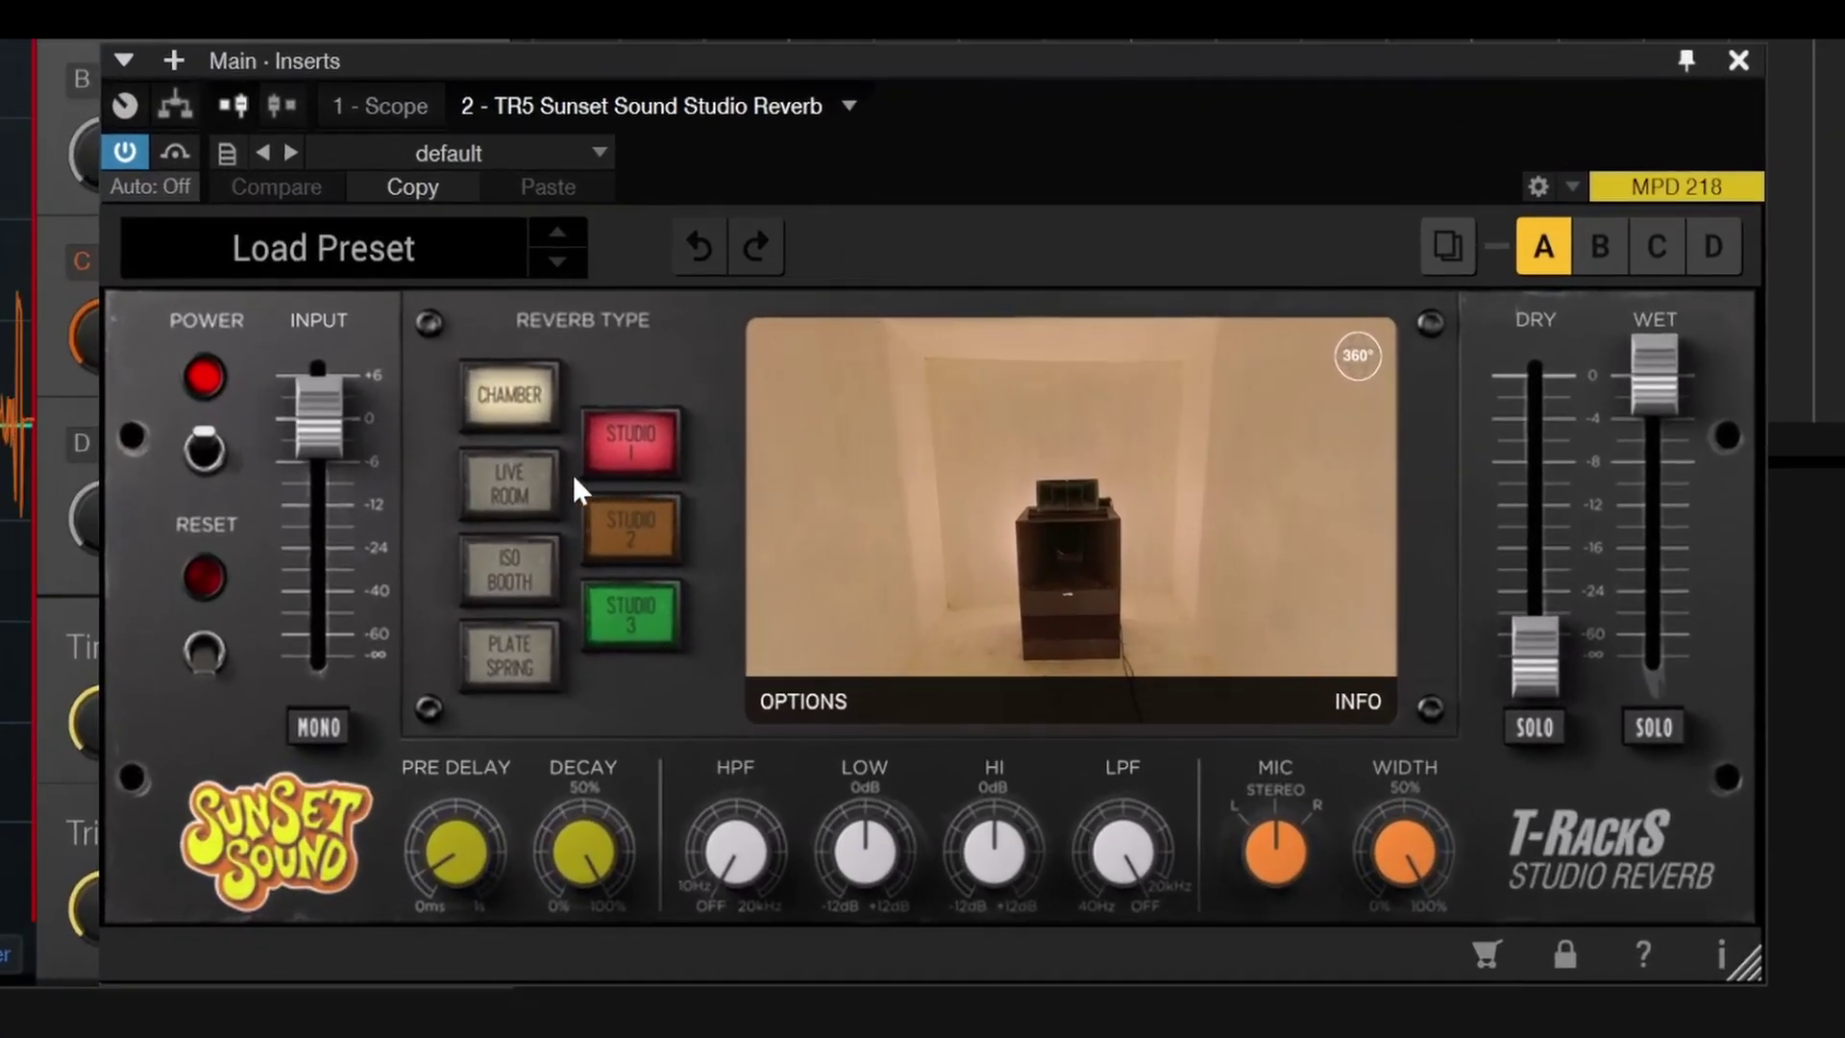
- Audition the reverb's Live Room in Studios 1, 2 and 3, and its Iso Booth in Studios 3 and 1
{"action": "left_click", "coordinate": [514, 485]}
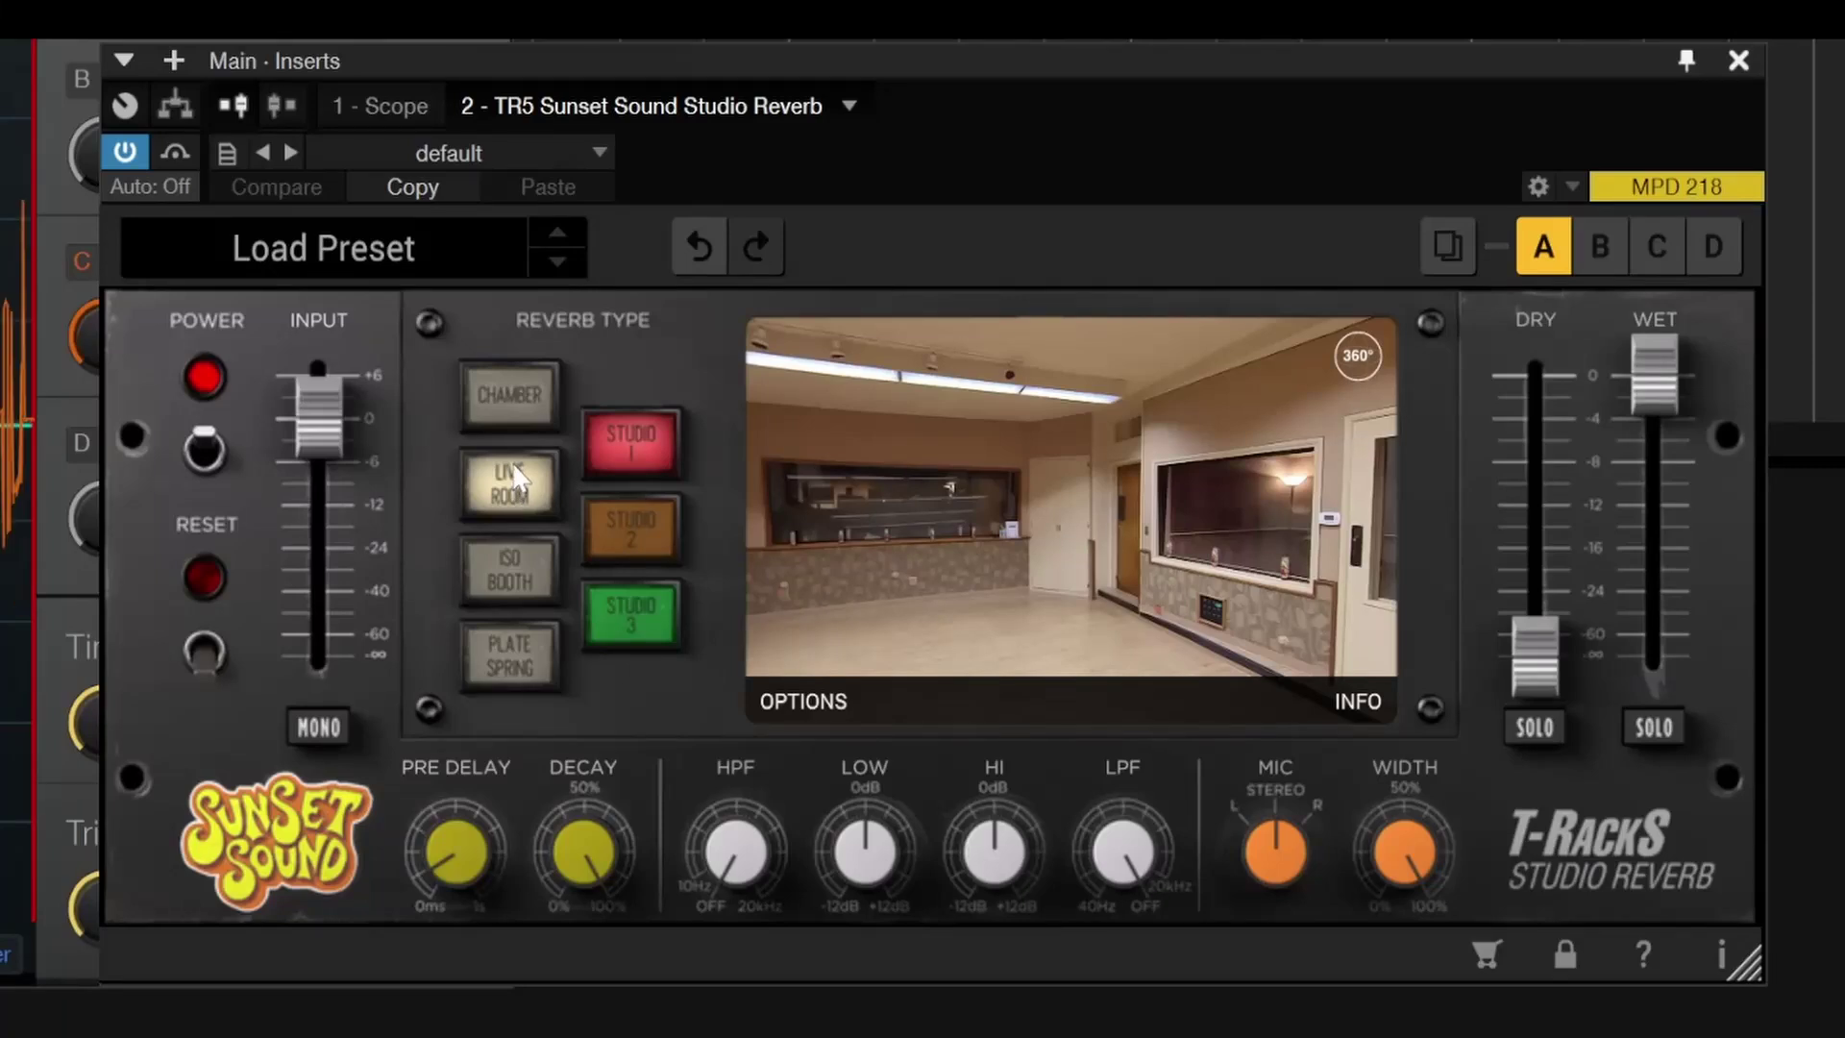
{"action": "left_click", "coordinate": [630, 525]}
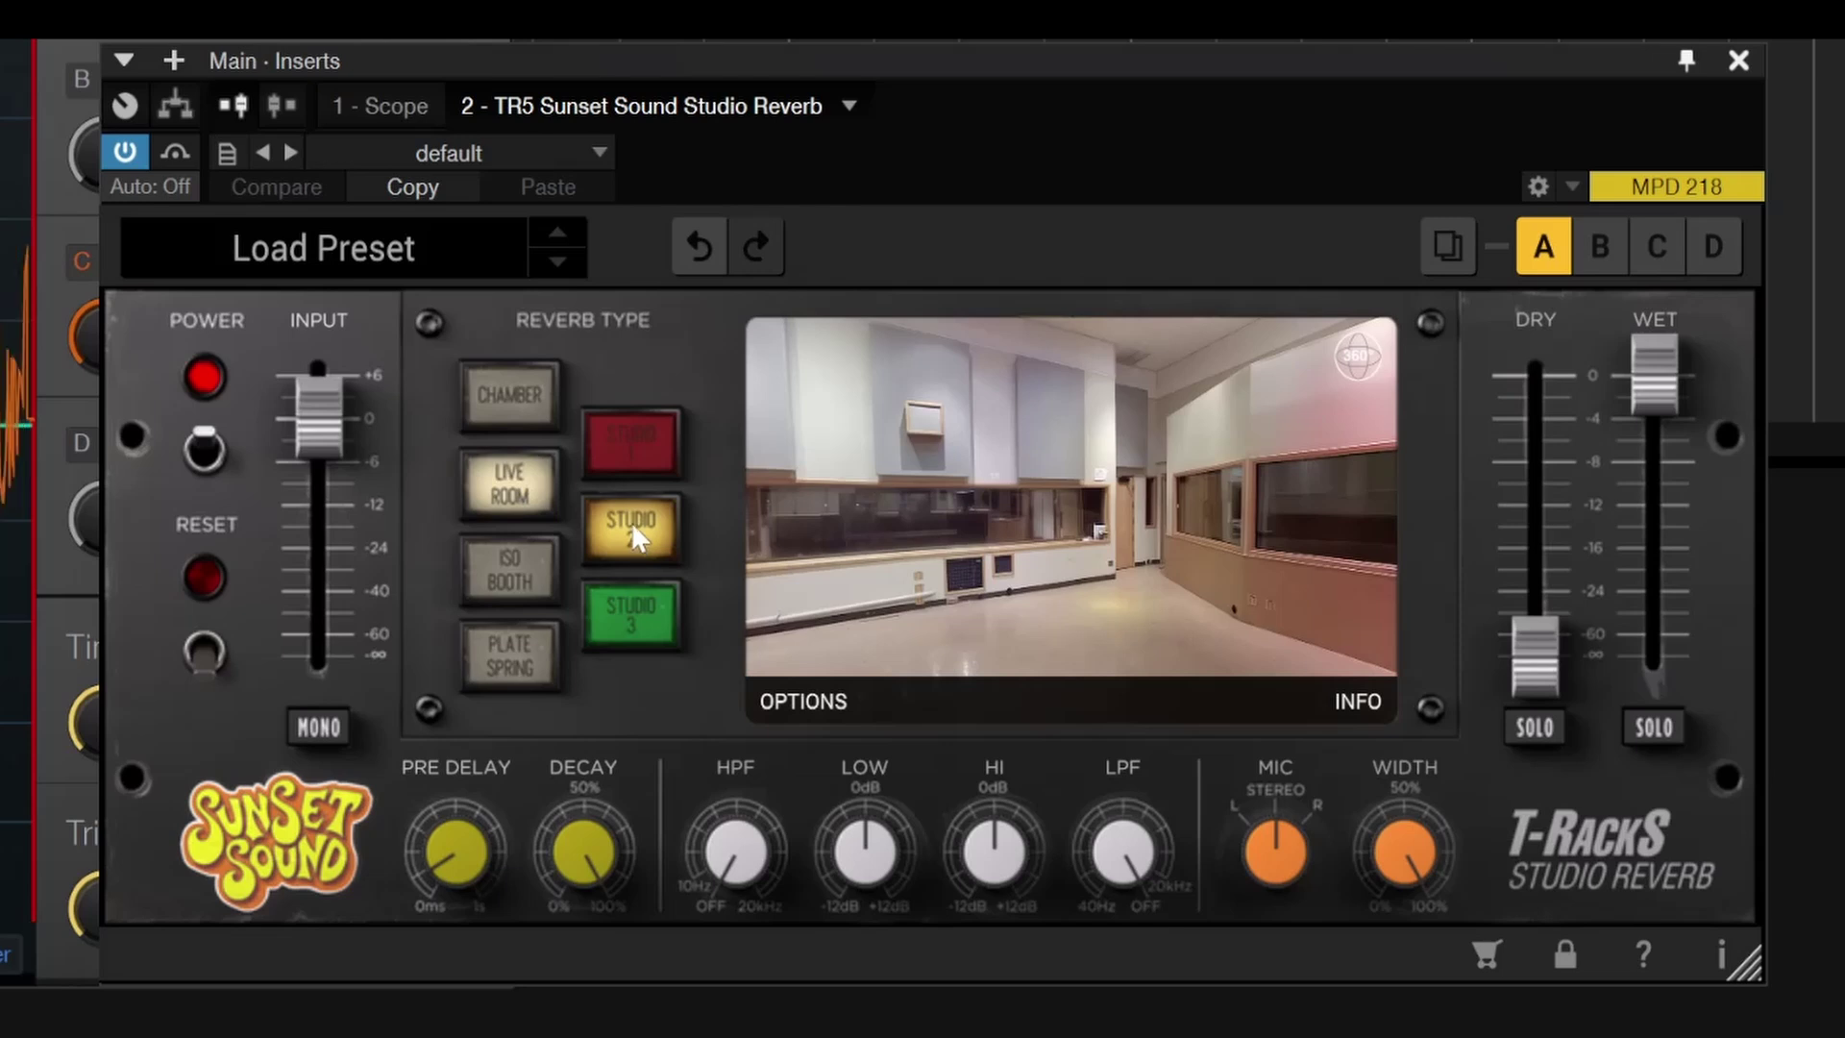
{"action": "left_click", "coordinate": [652, 606]}
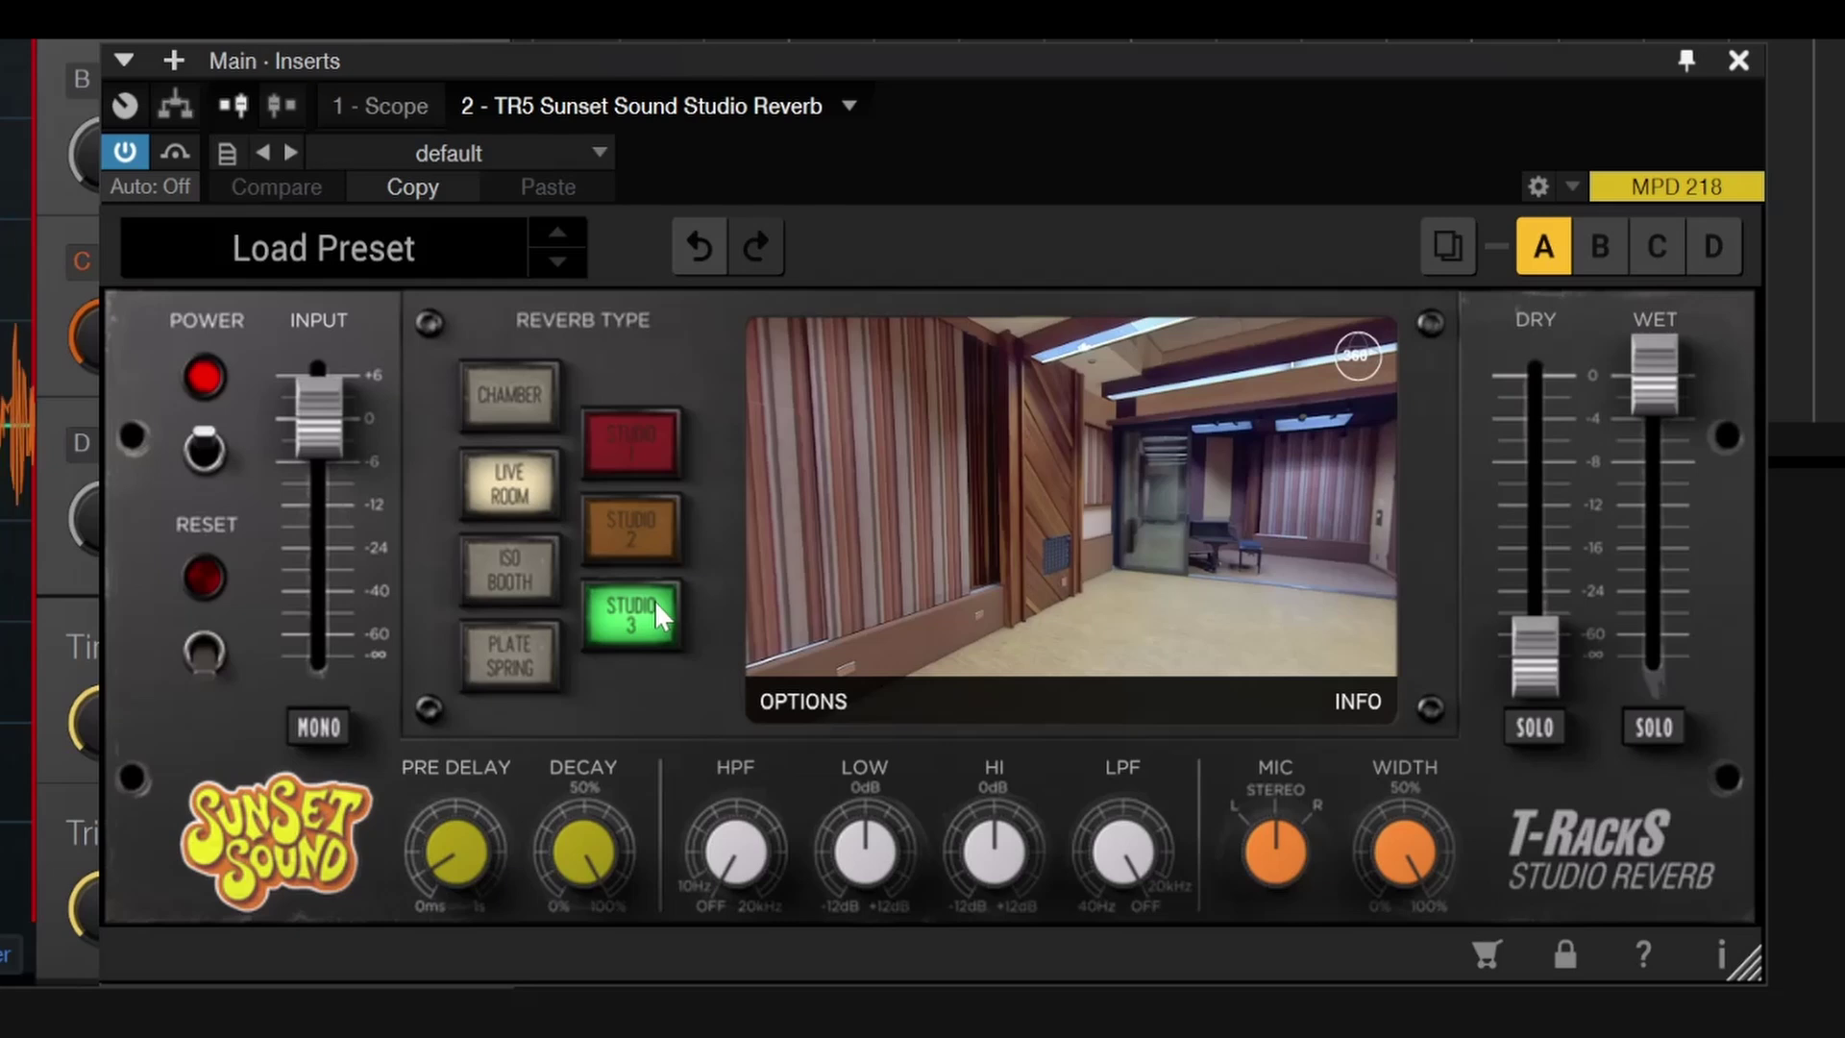
{"action": "left_click", "coordinate": [525, 557]}
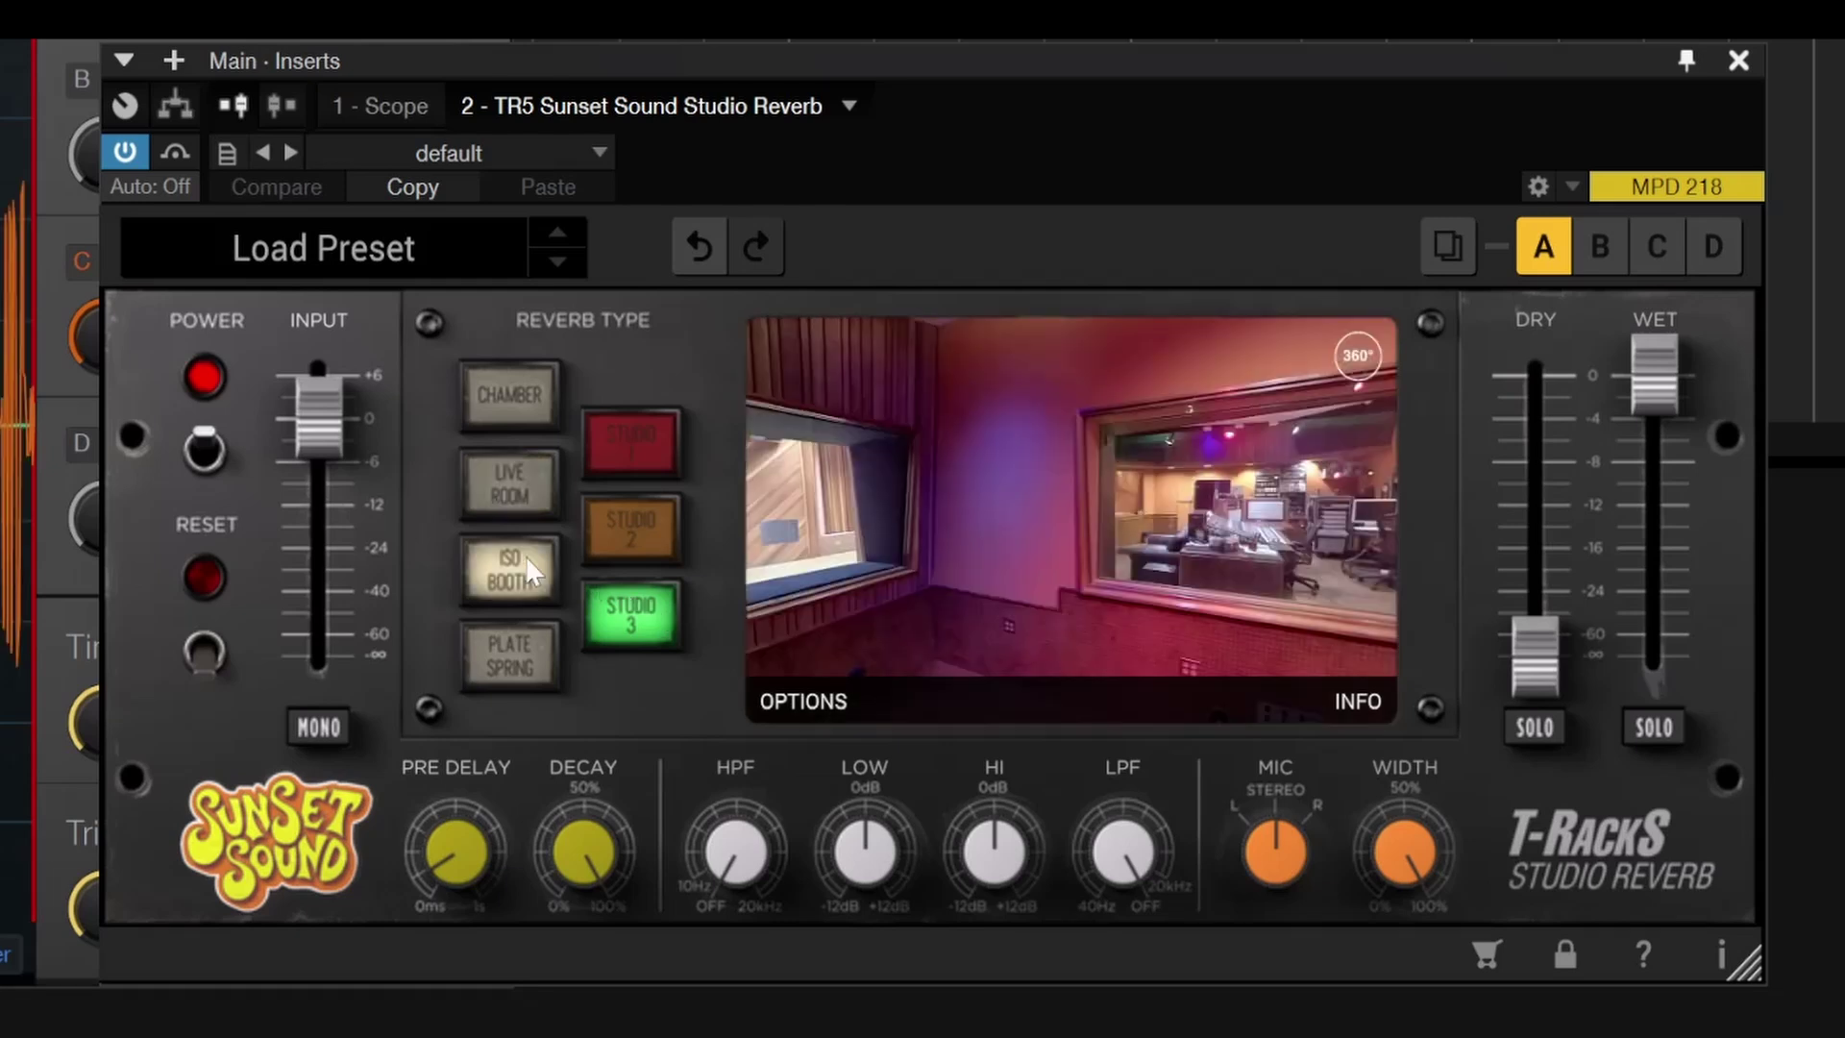
{"action": "left_click", "coordinate": [630, 440]}
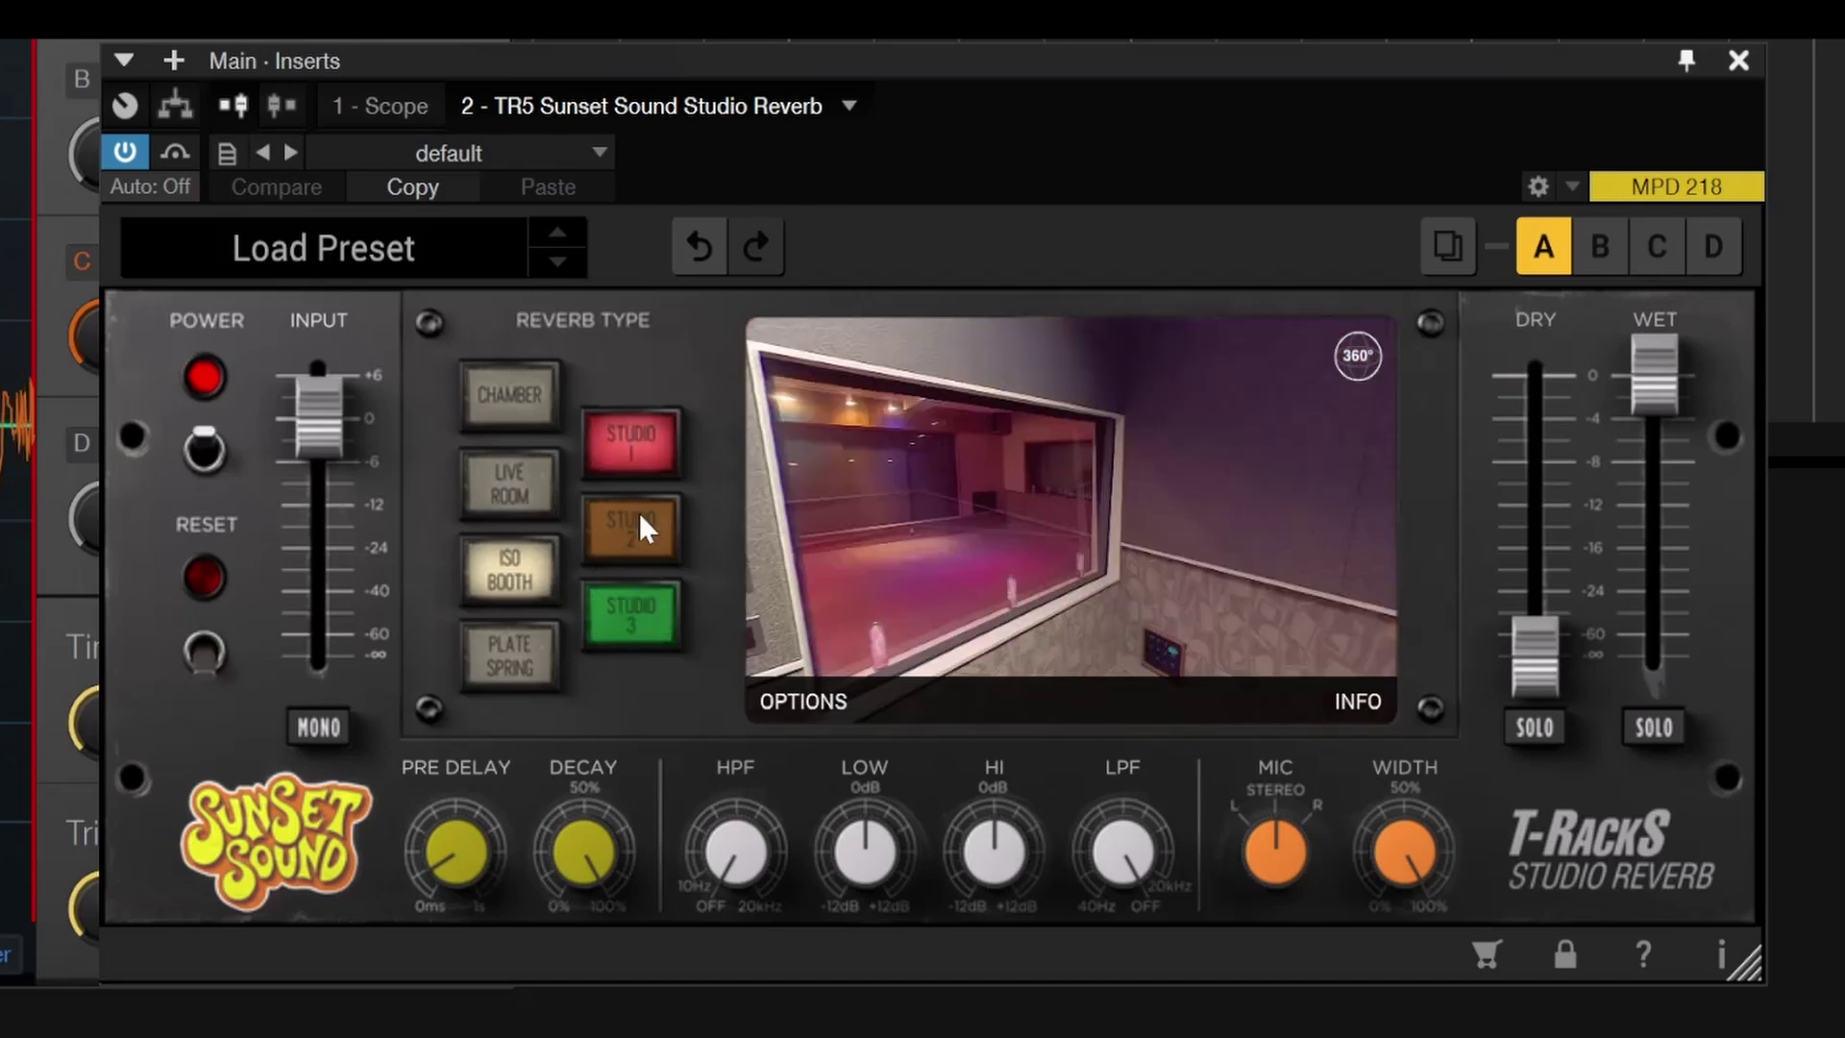
- Audition the reverb's Iso Booth in Studio 2, and its Plate 1, Spring and Plate 2 types
{"action": "left_click", "coordinate": [640, 517]}
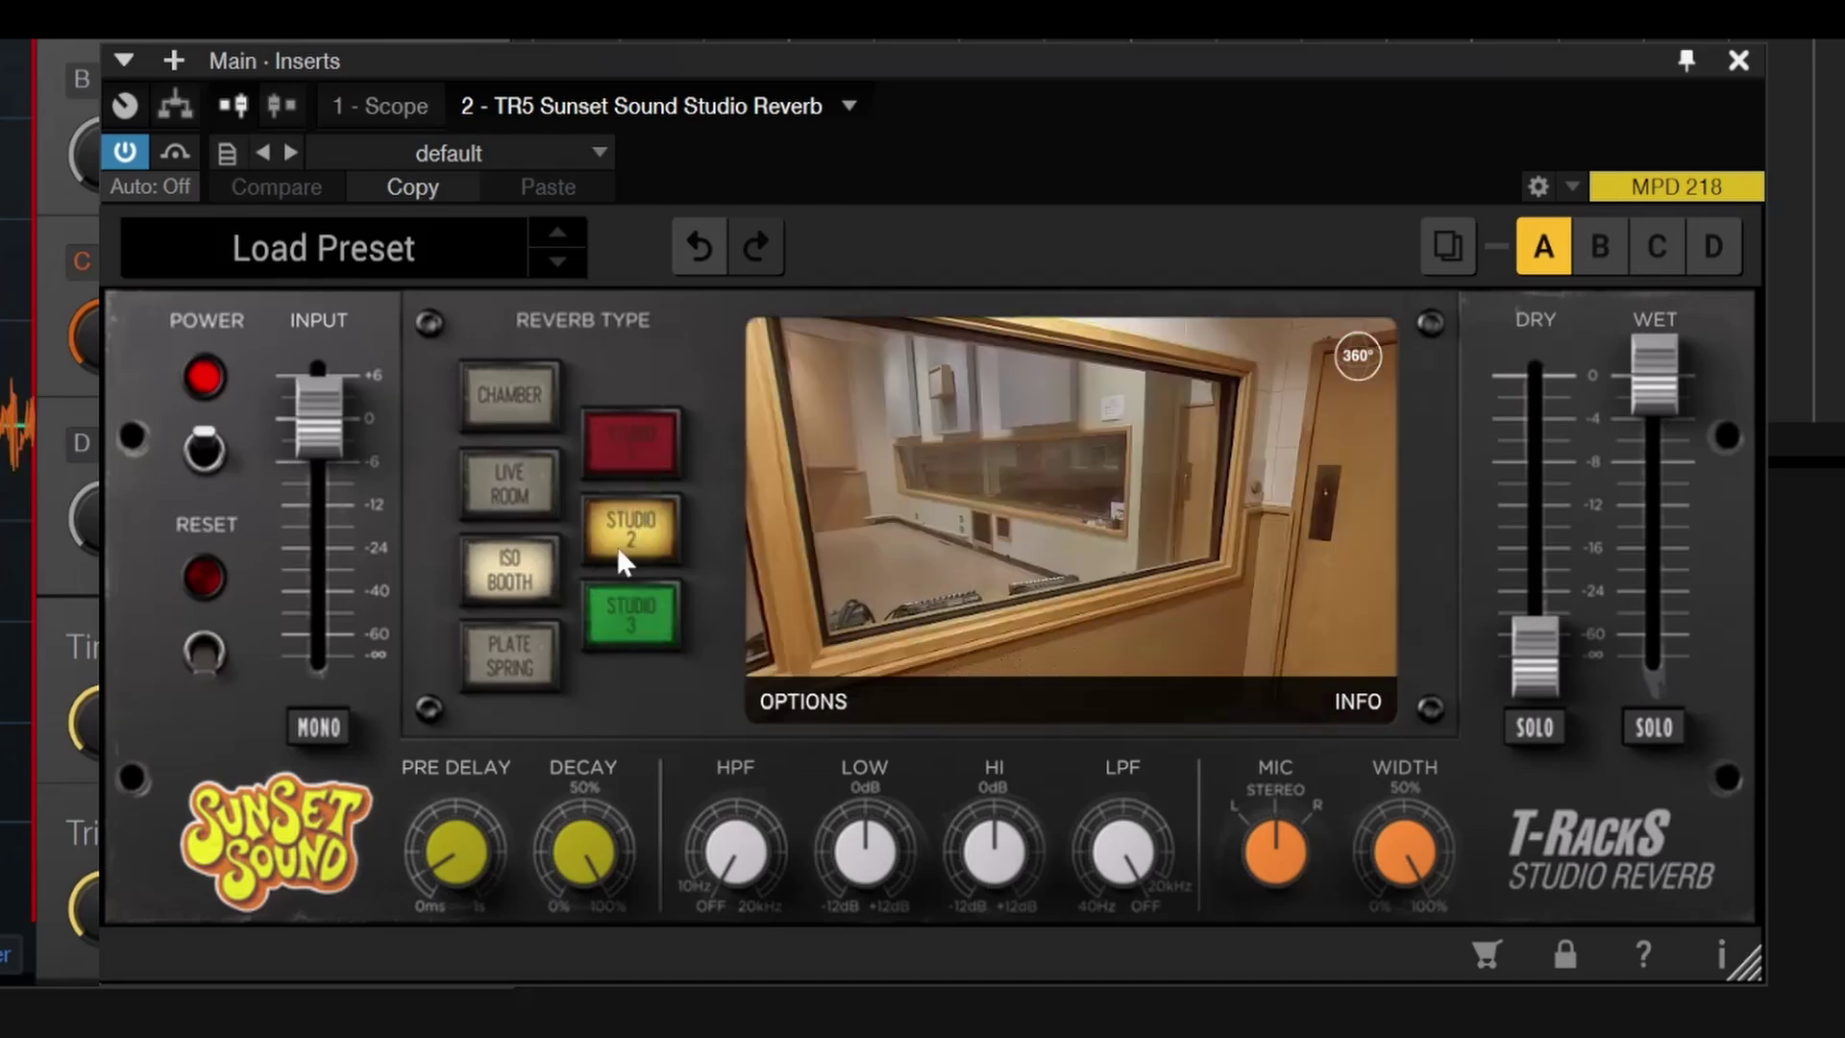
{"action": "left_click", "coordinate": [518, 650]}
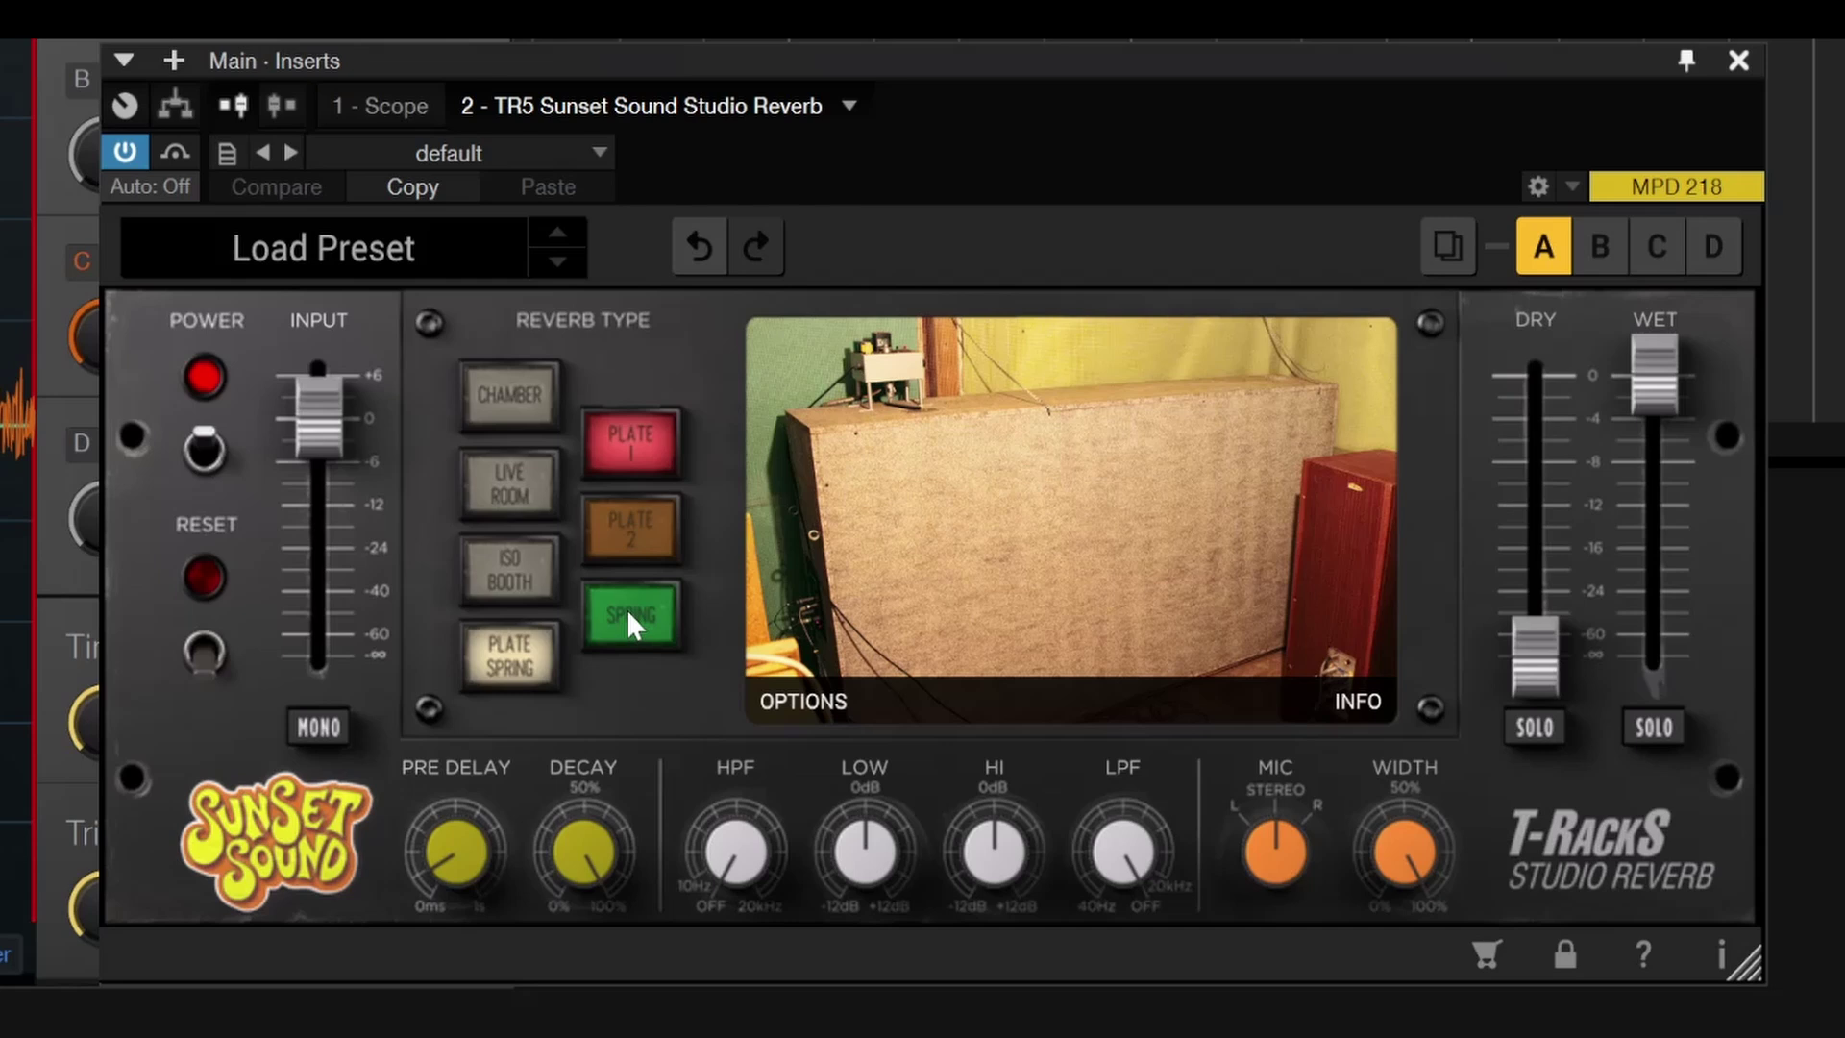
{"action": "left_click", "coordinate": [627, 610]}
{"action": "left_click", "coordinate": [630, 539]}
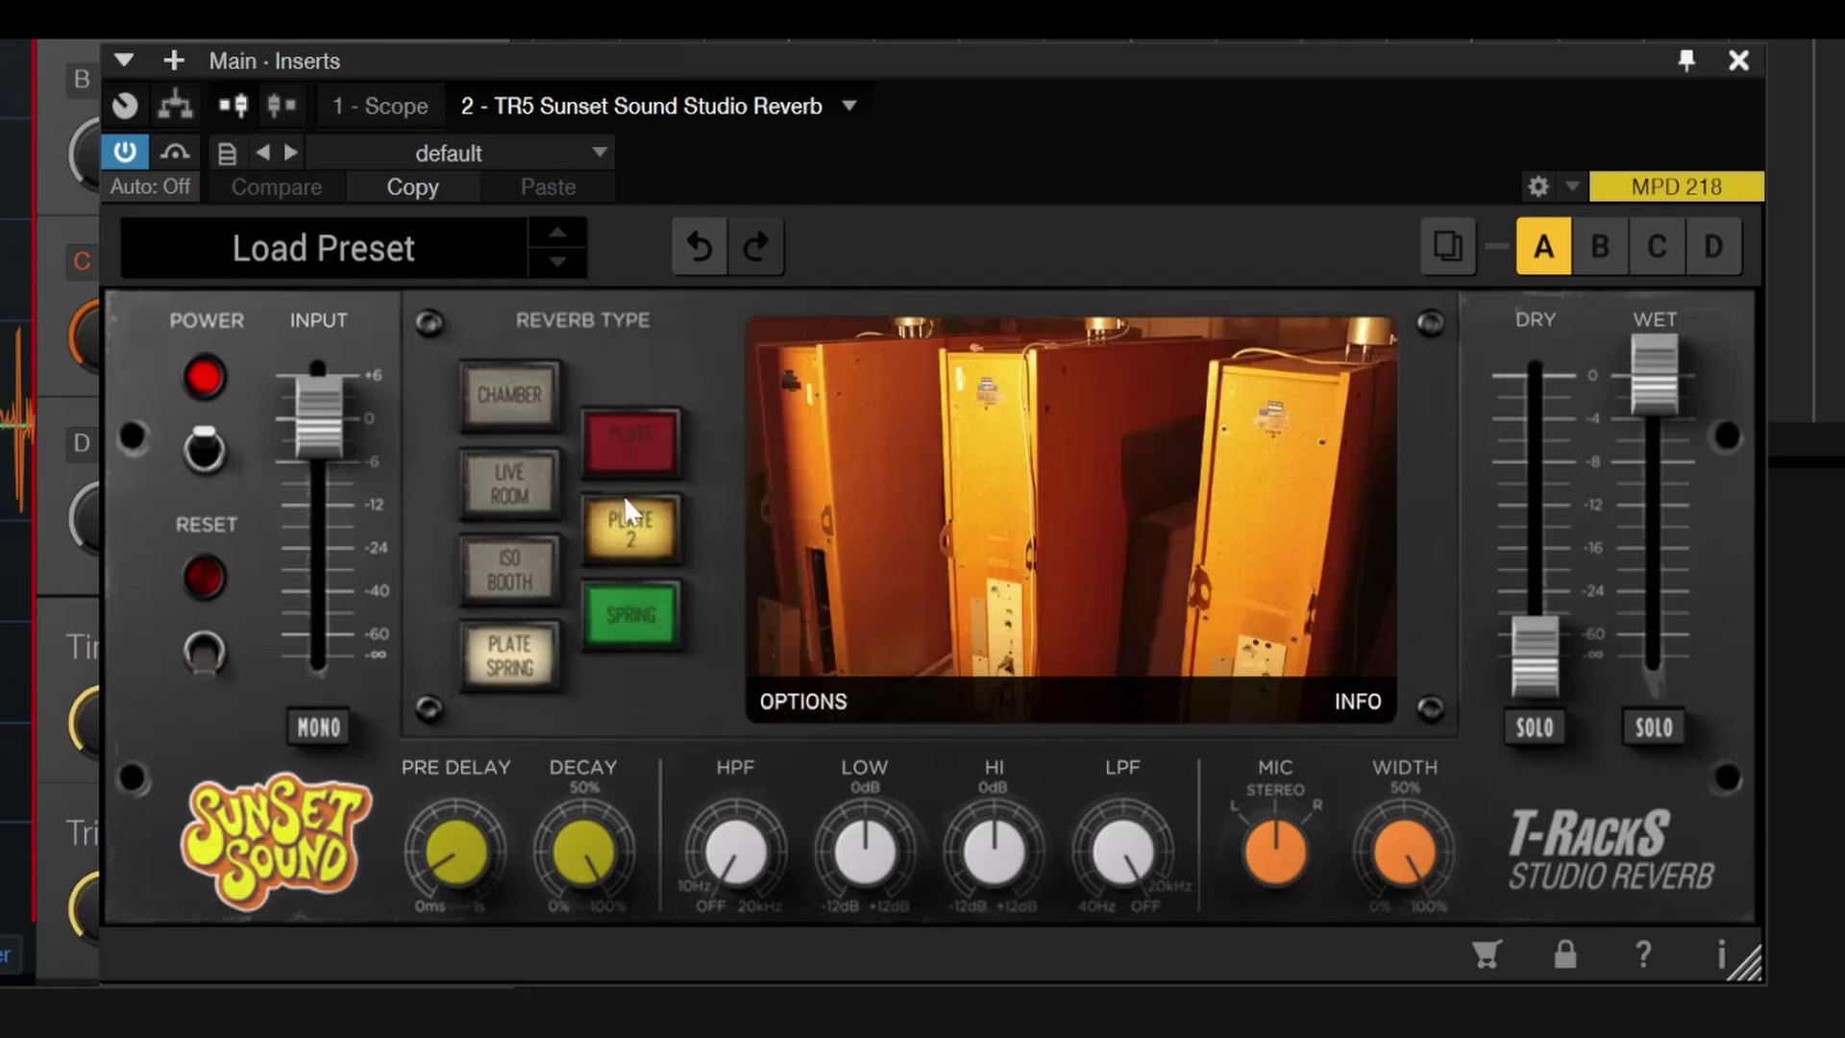
- Shorten the Plate 2 reverb's decay, and raise it back to just below 50%
{"action": "left_click_drag", "start_coordinate": [579, 834], "coordinate": [578, 860]}
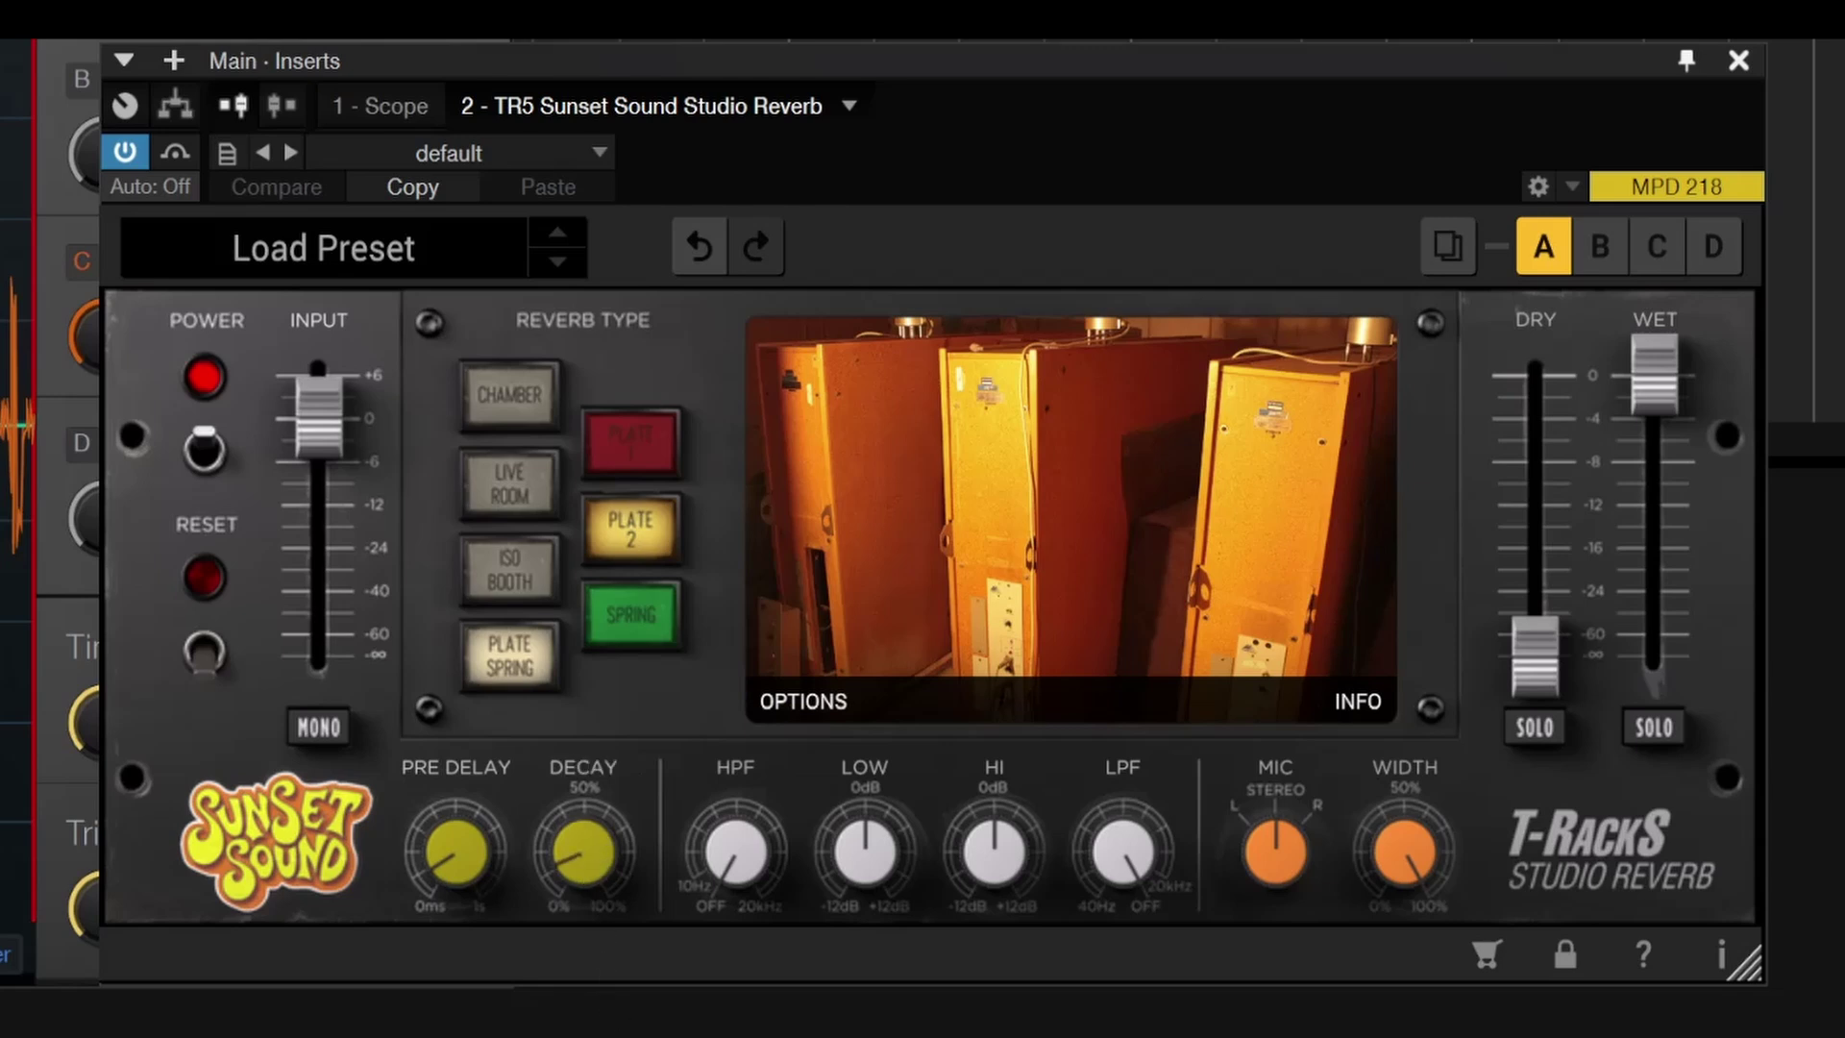
{"action": "mouse_move", "coordinate": [580, 828]}
{"action": "left_click_drag", "start_coordinate": [580, 827], "coordinate": [603, 680]}
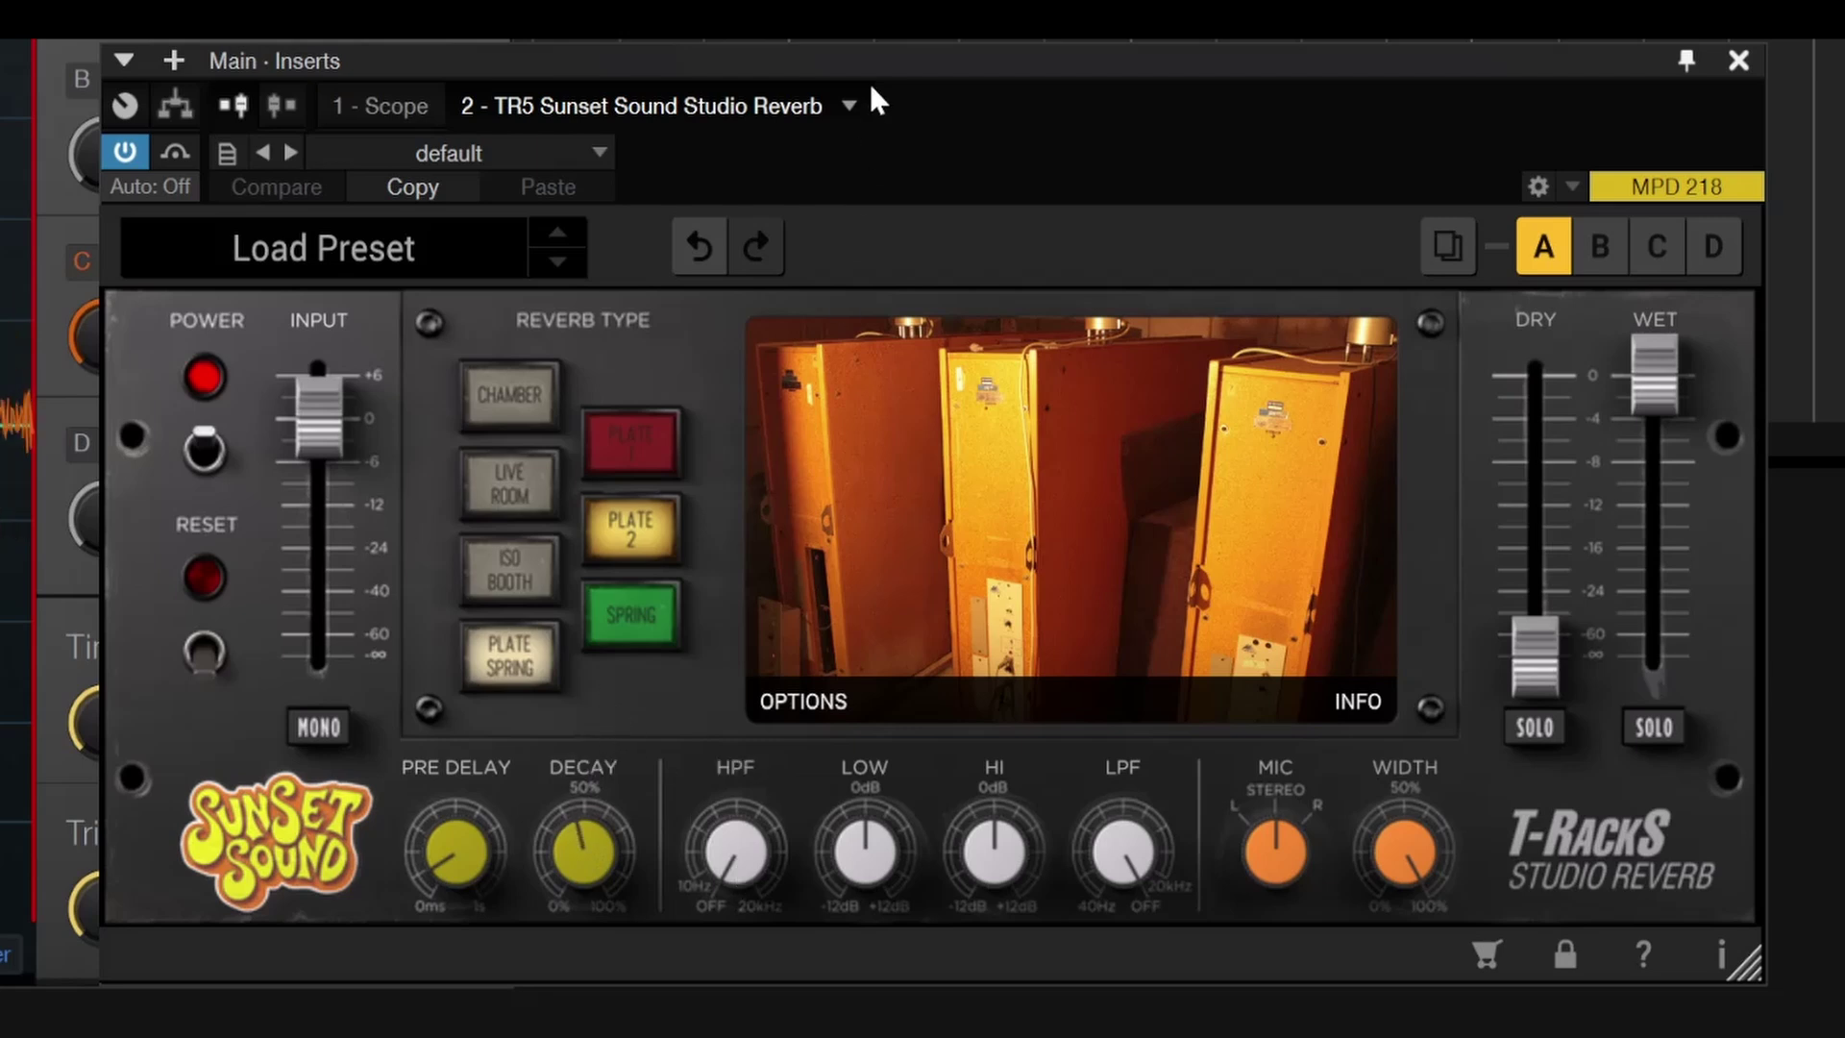
- Cycle the reverb type through Chamber, Live Room and Iso Booth, and finish on Plate 1 with the high-pass filter off
{"action": "left_click", "coordinate": [517, 388]}
{"action": "left_click", "coordinate": [515, 499]}
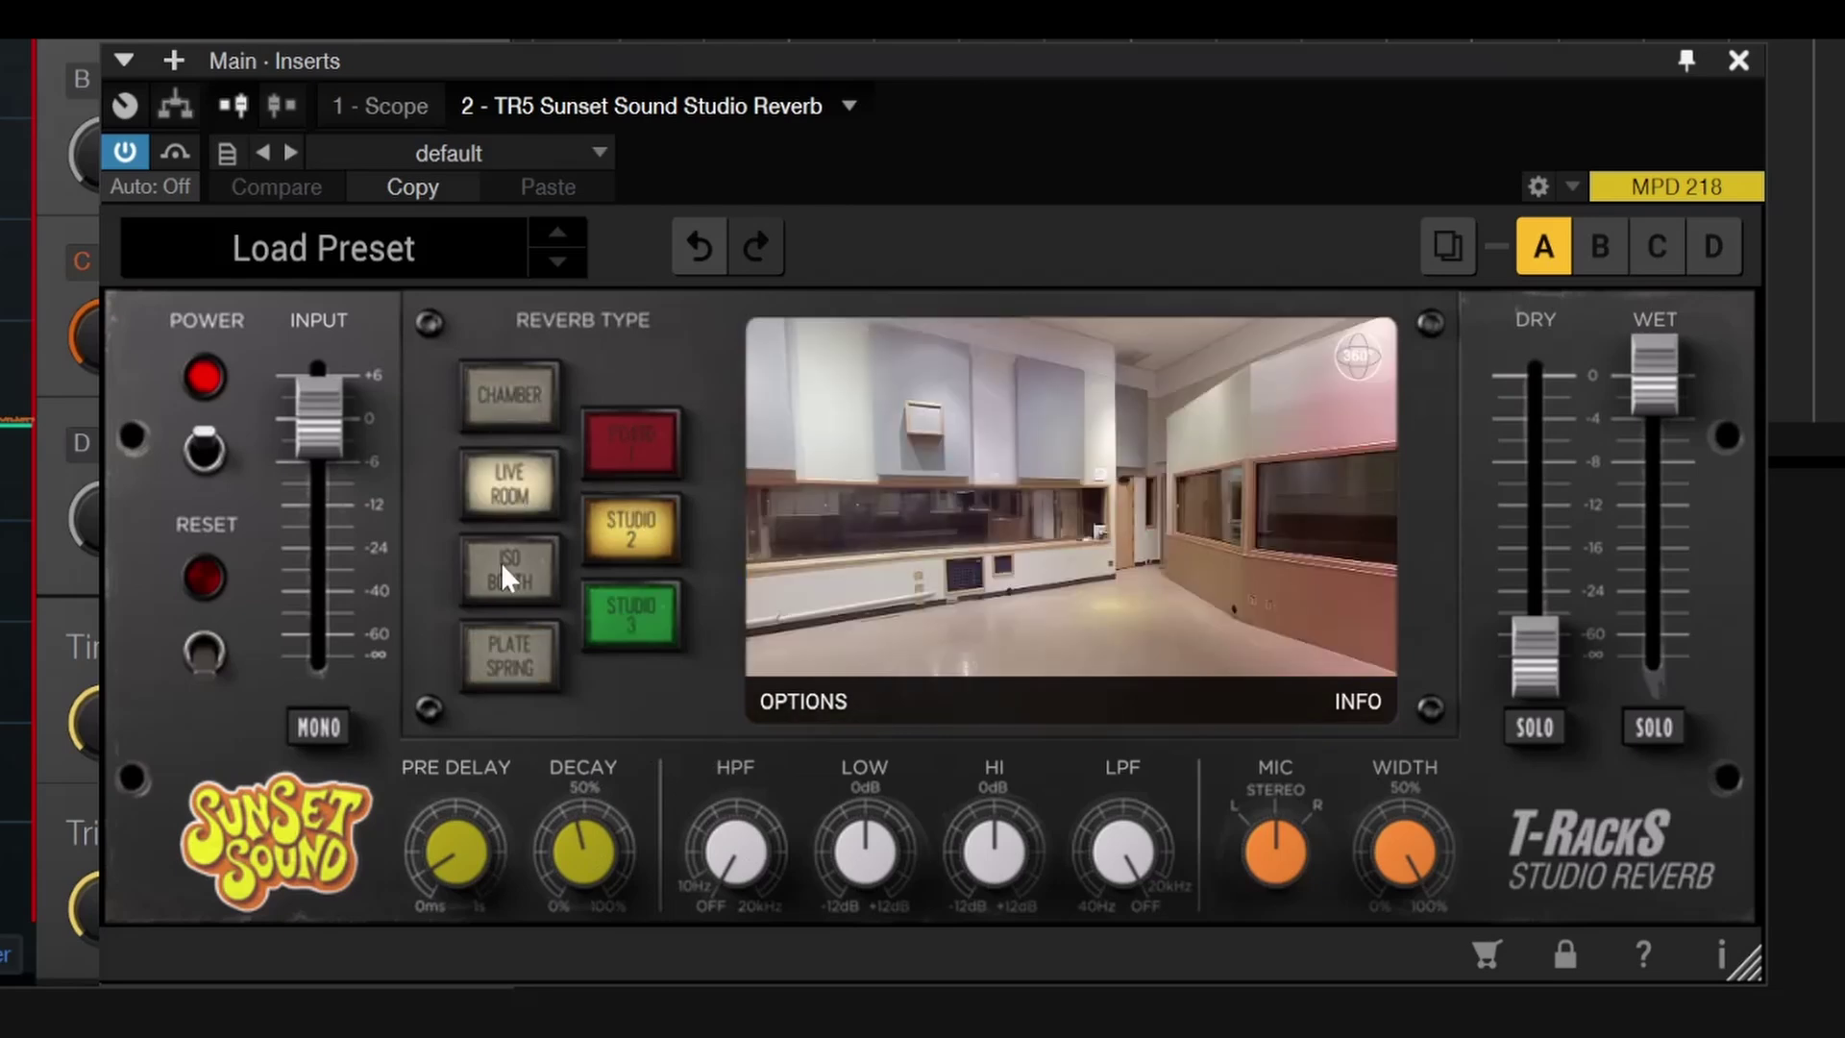
{"action": "left_click", "coordinate": [500, 562]}
{"action": "left_click", "coordinate": [486, 662]}
{"action": "left_click", "coordinate": [609, 630]}
{"action": "left_click", "coordinate": [631, 435]}
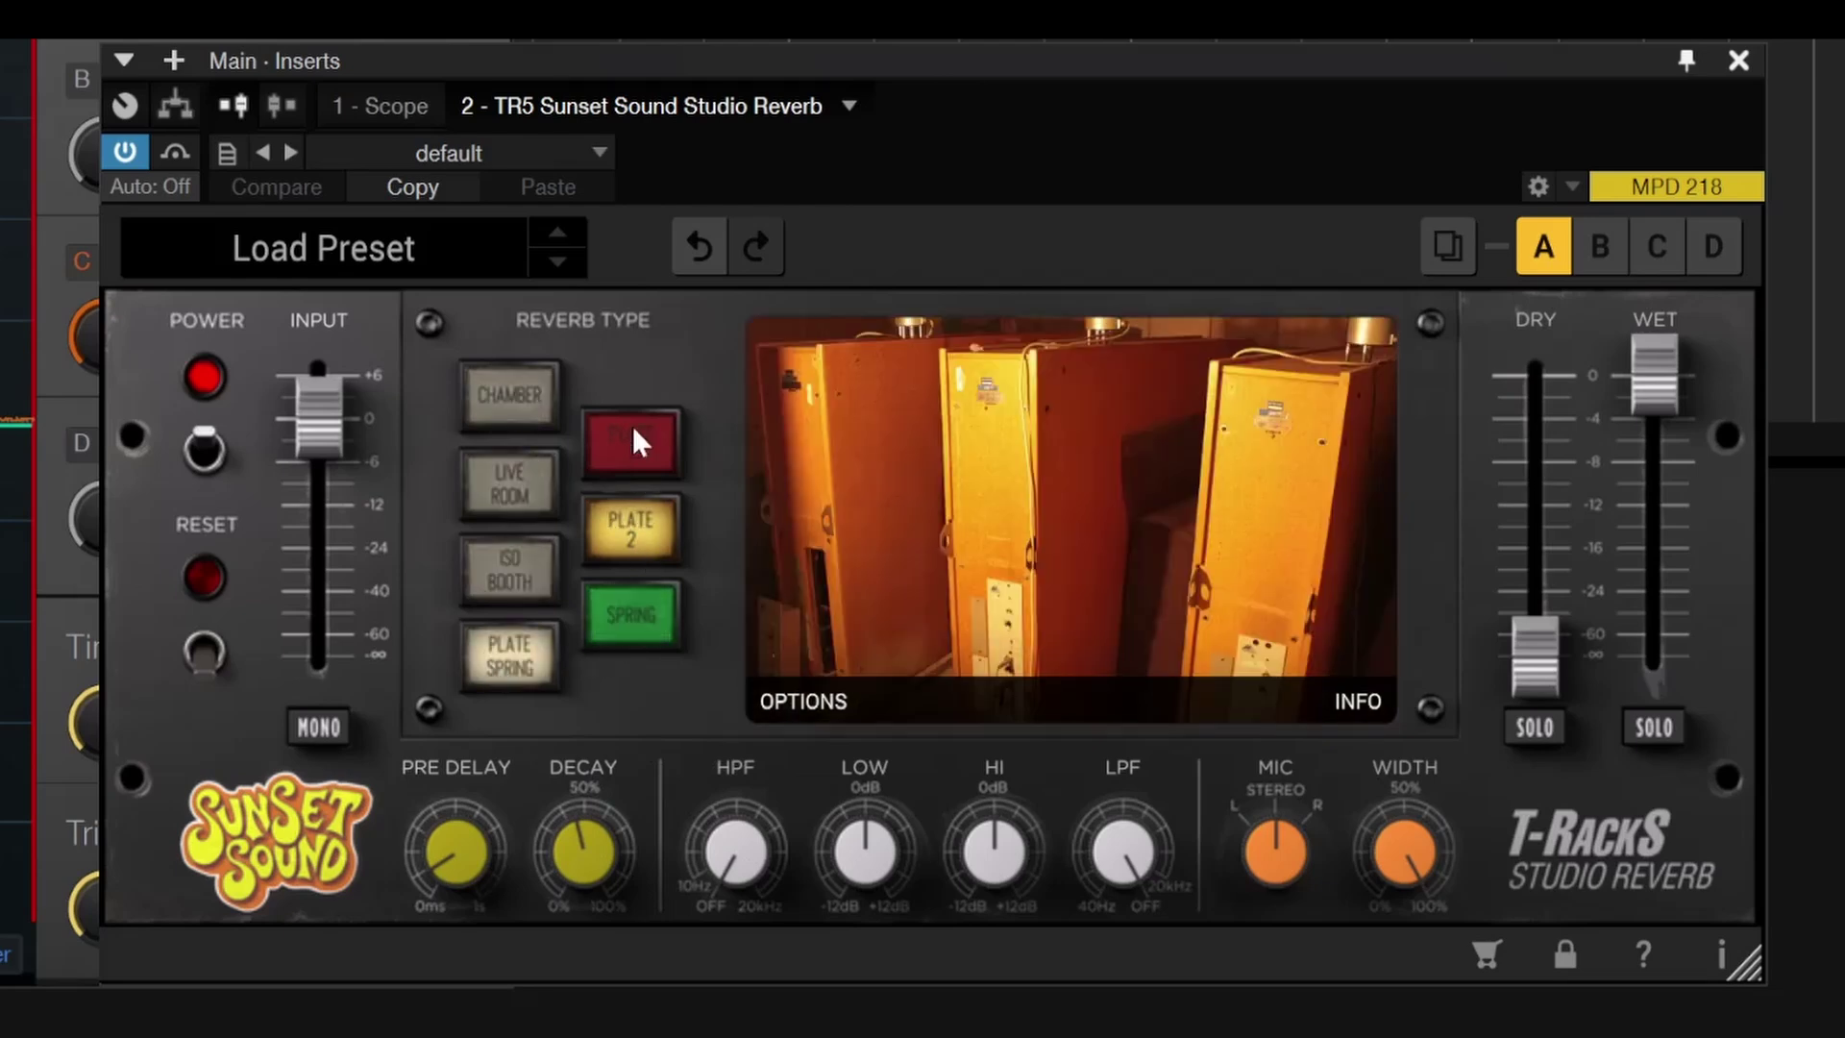
{"action": "mouse_move", "coordinate": [733, 870]}
{"action": "left_mouse_down"}
{"action": "mouse_move", "coordinate": [721, 678]}
{"action": "mouse_move", "coordinate": [729, 884]}
{"action": "left_mouse_up"}
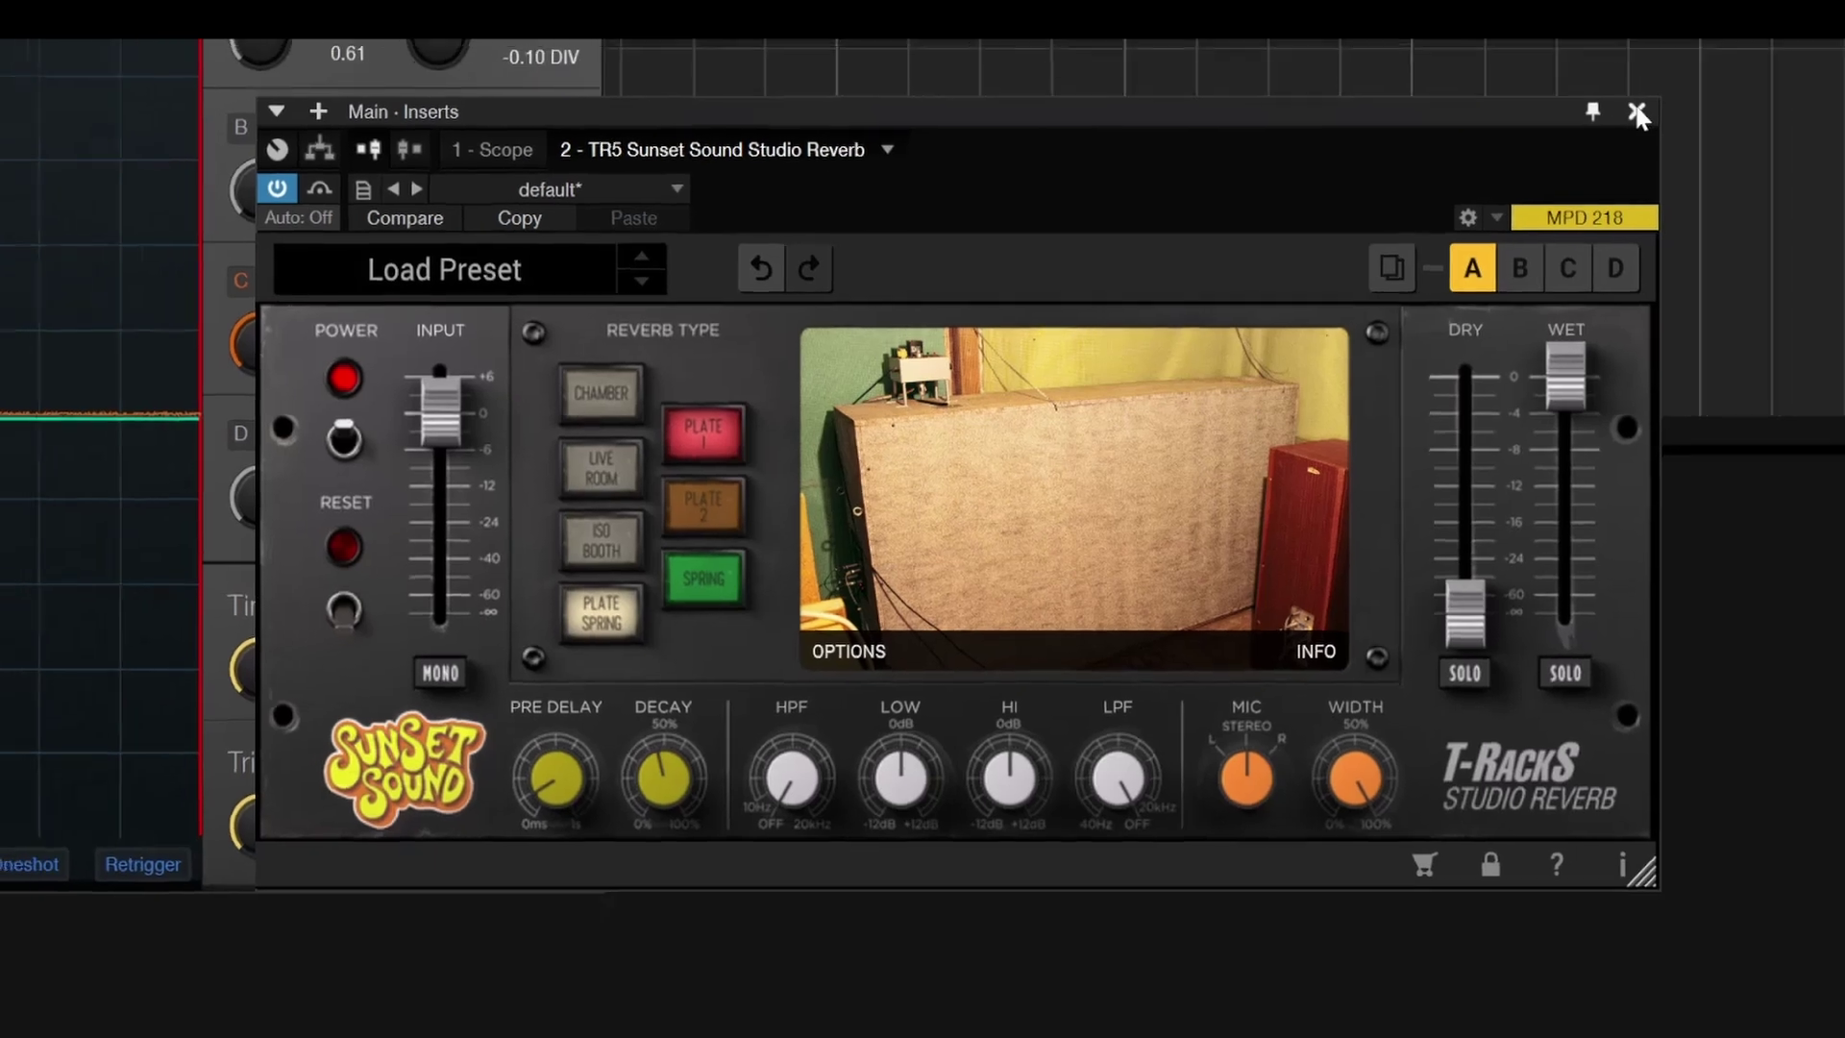
{"action": "left_click", "coordinate": [1738, 59]}
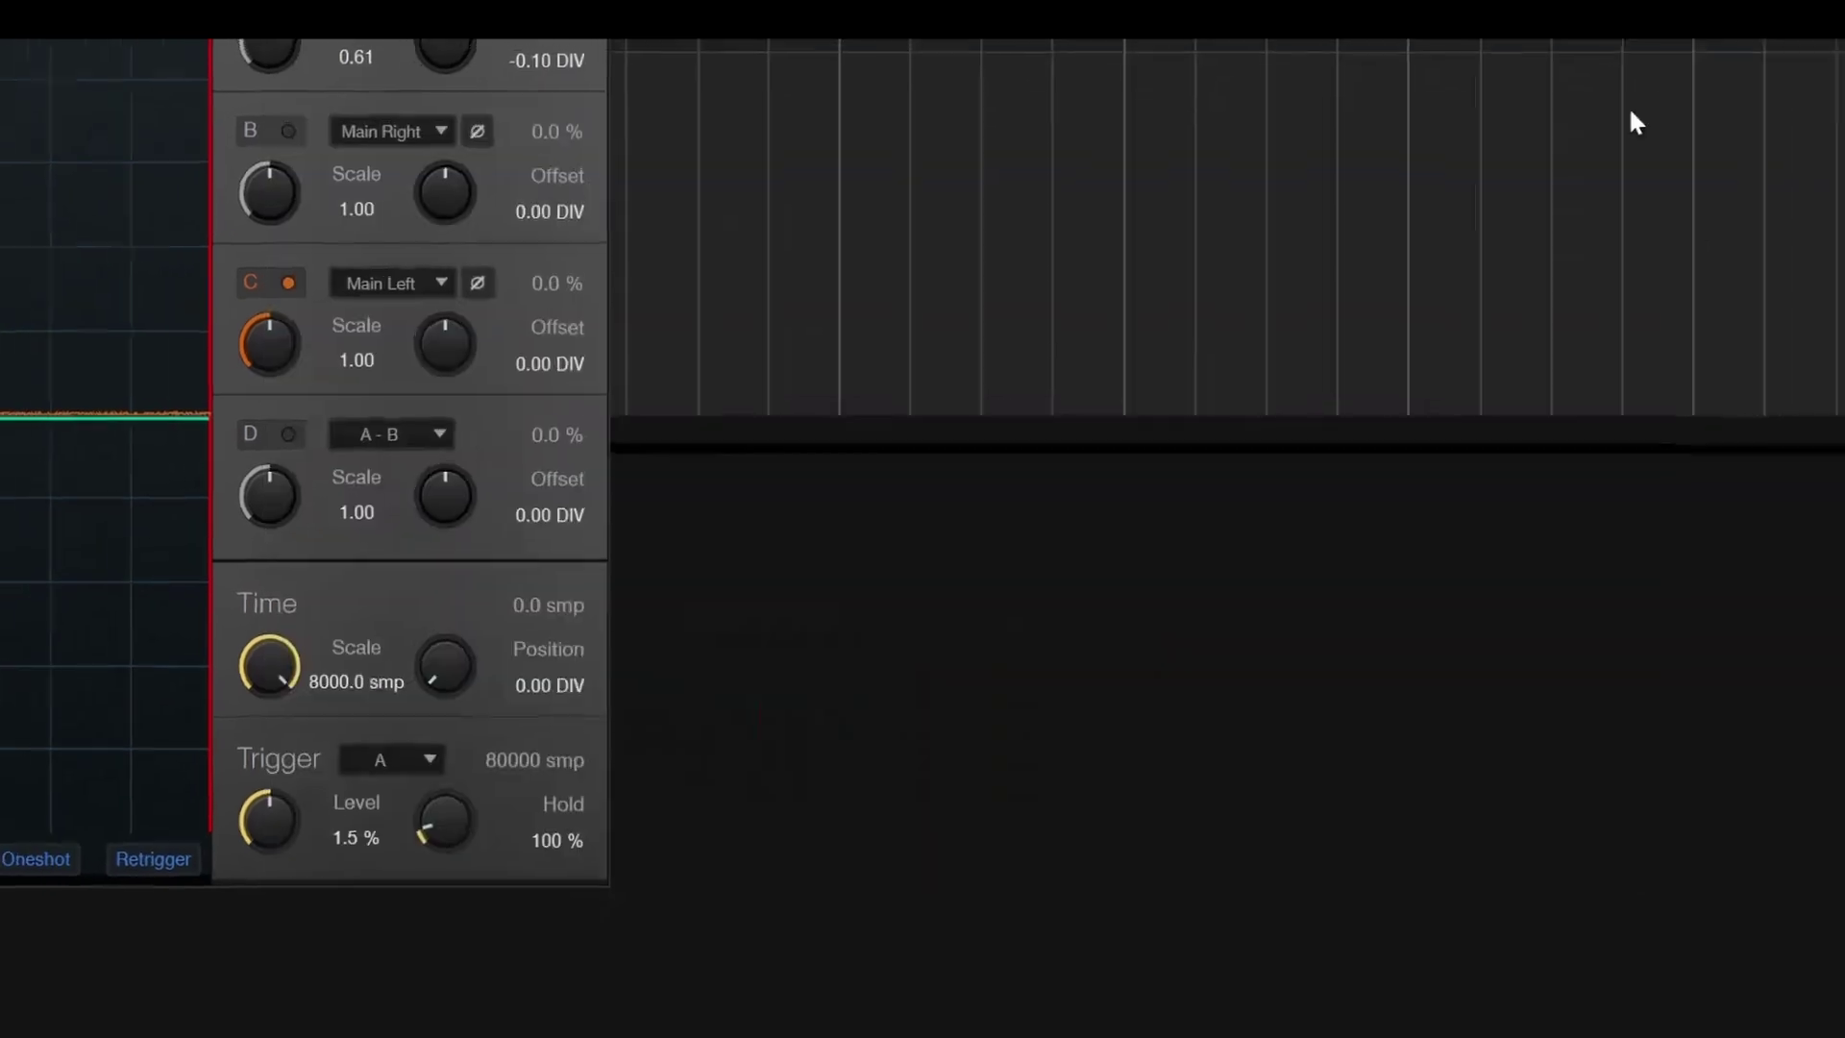
- Remove Scope and TR5 Sunset Sound Studio Reverb from the Main channel's inserts, and undo both removals
{"action": "right_click", "coordinate": [1595, 486]}
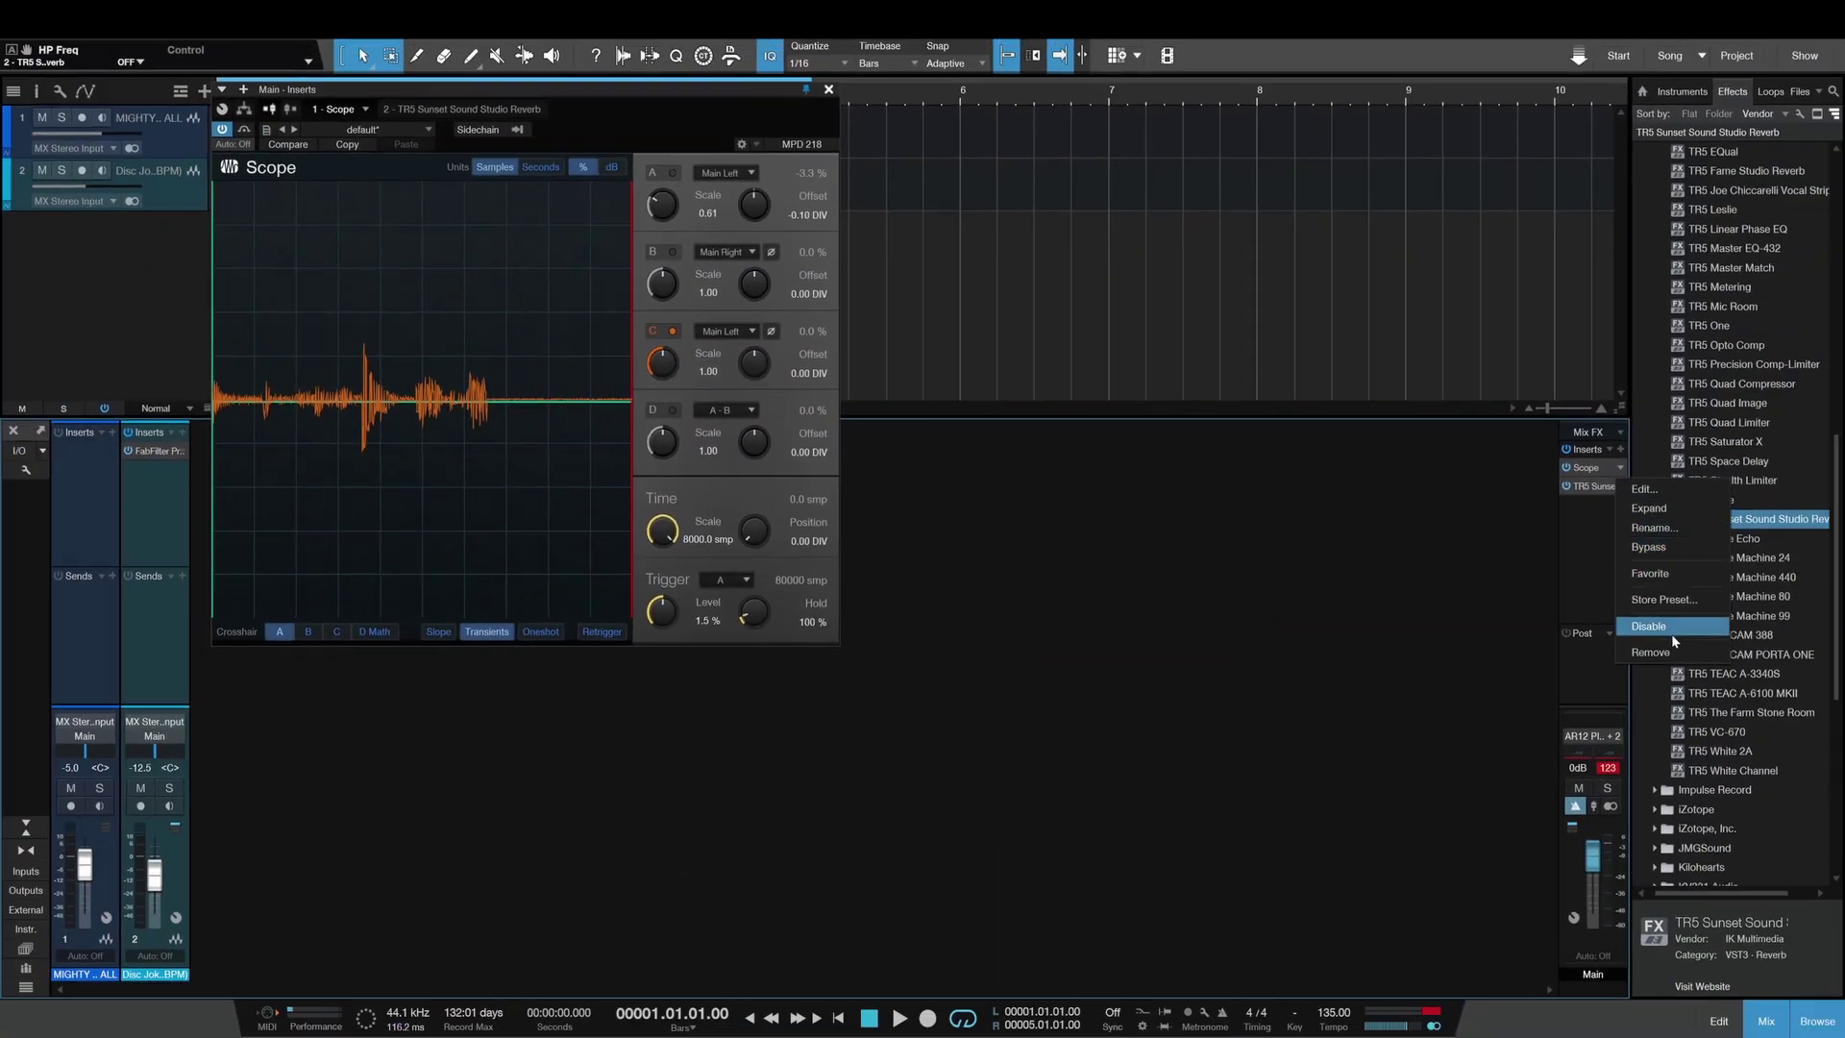
{"action": "left_click", "coordinate": [1675, 657]}
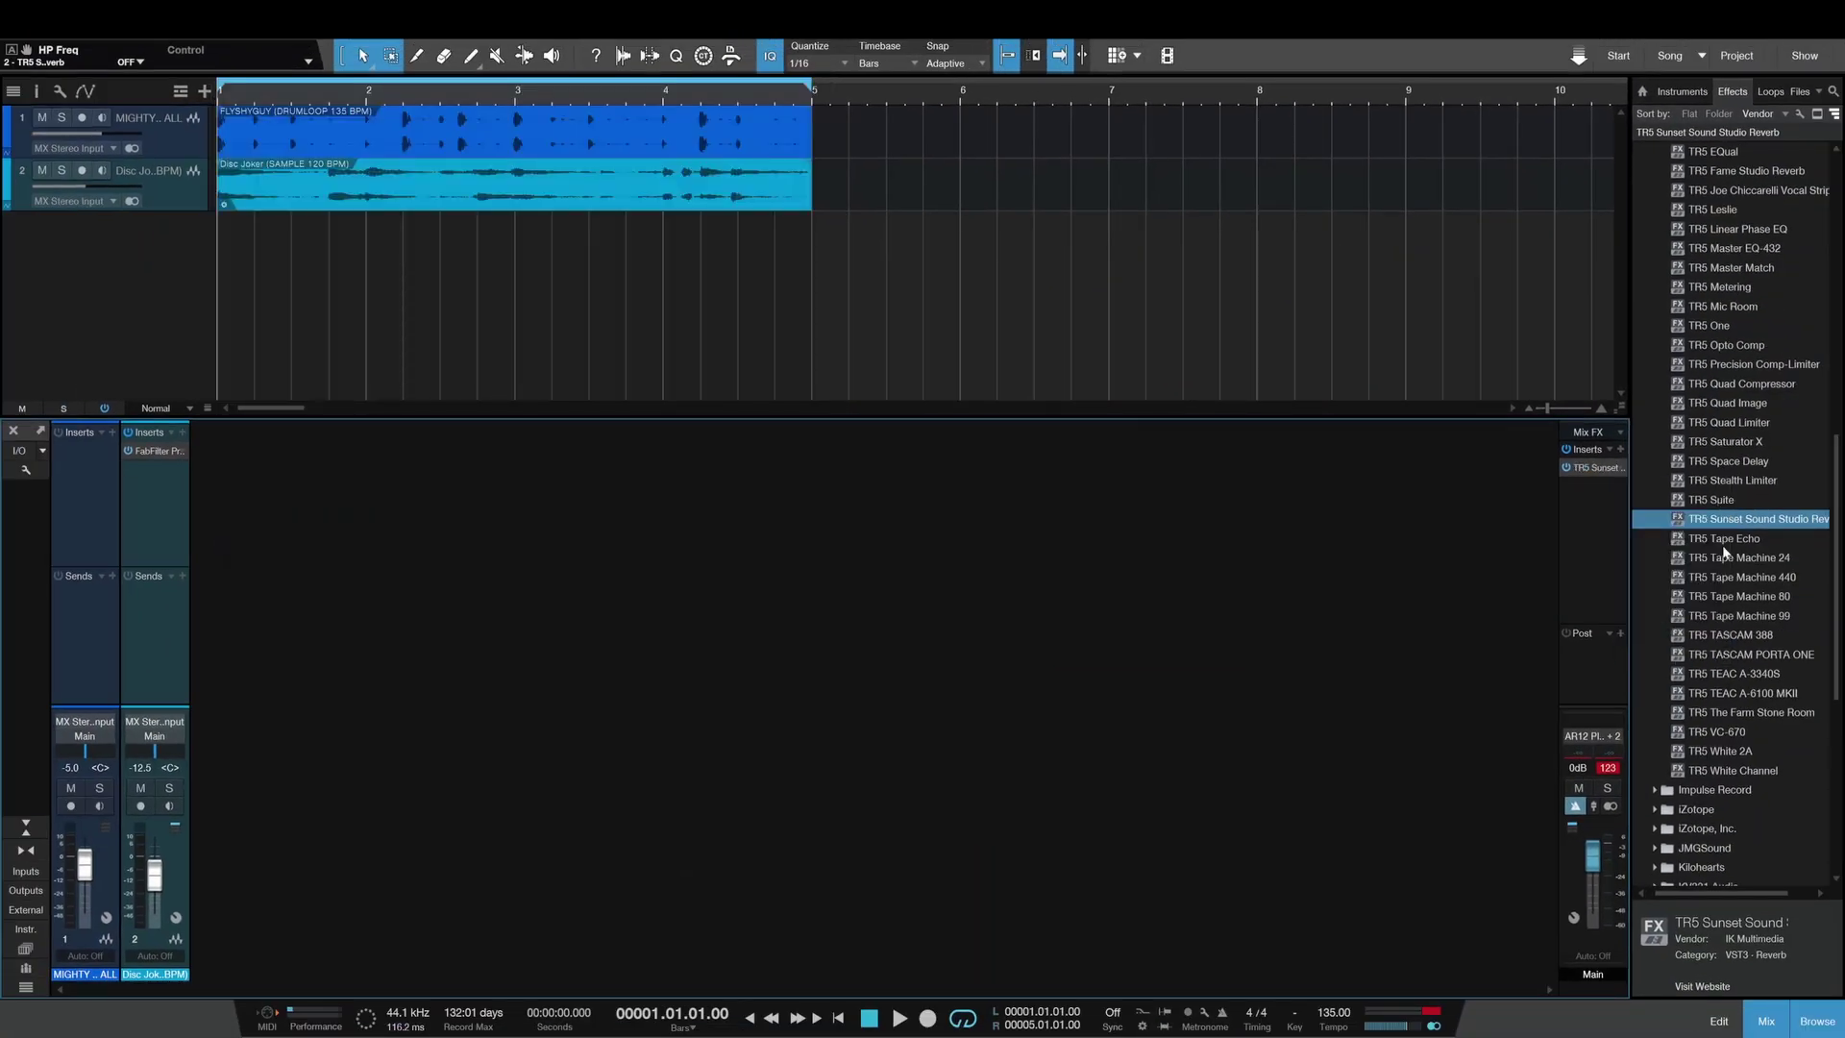
{"action": "left_click", "coordinate": [1621, 468]}
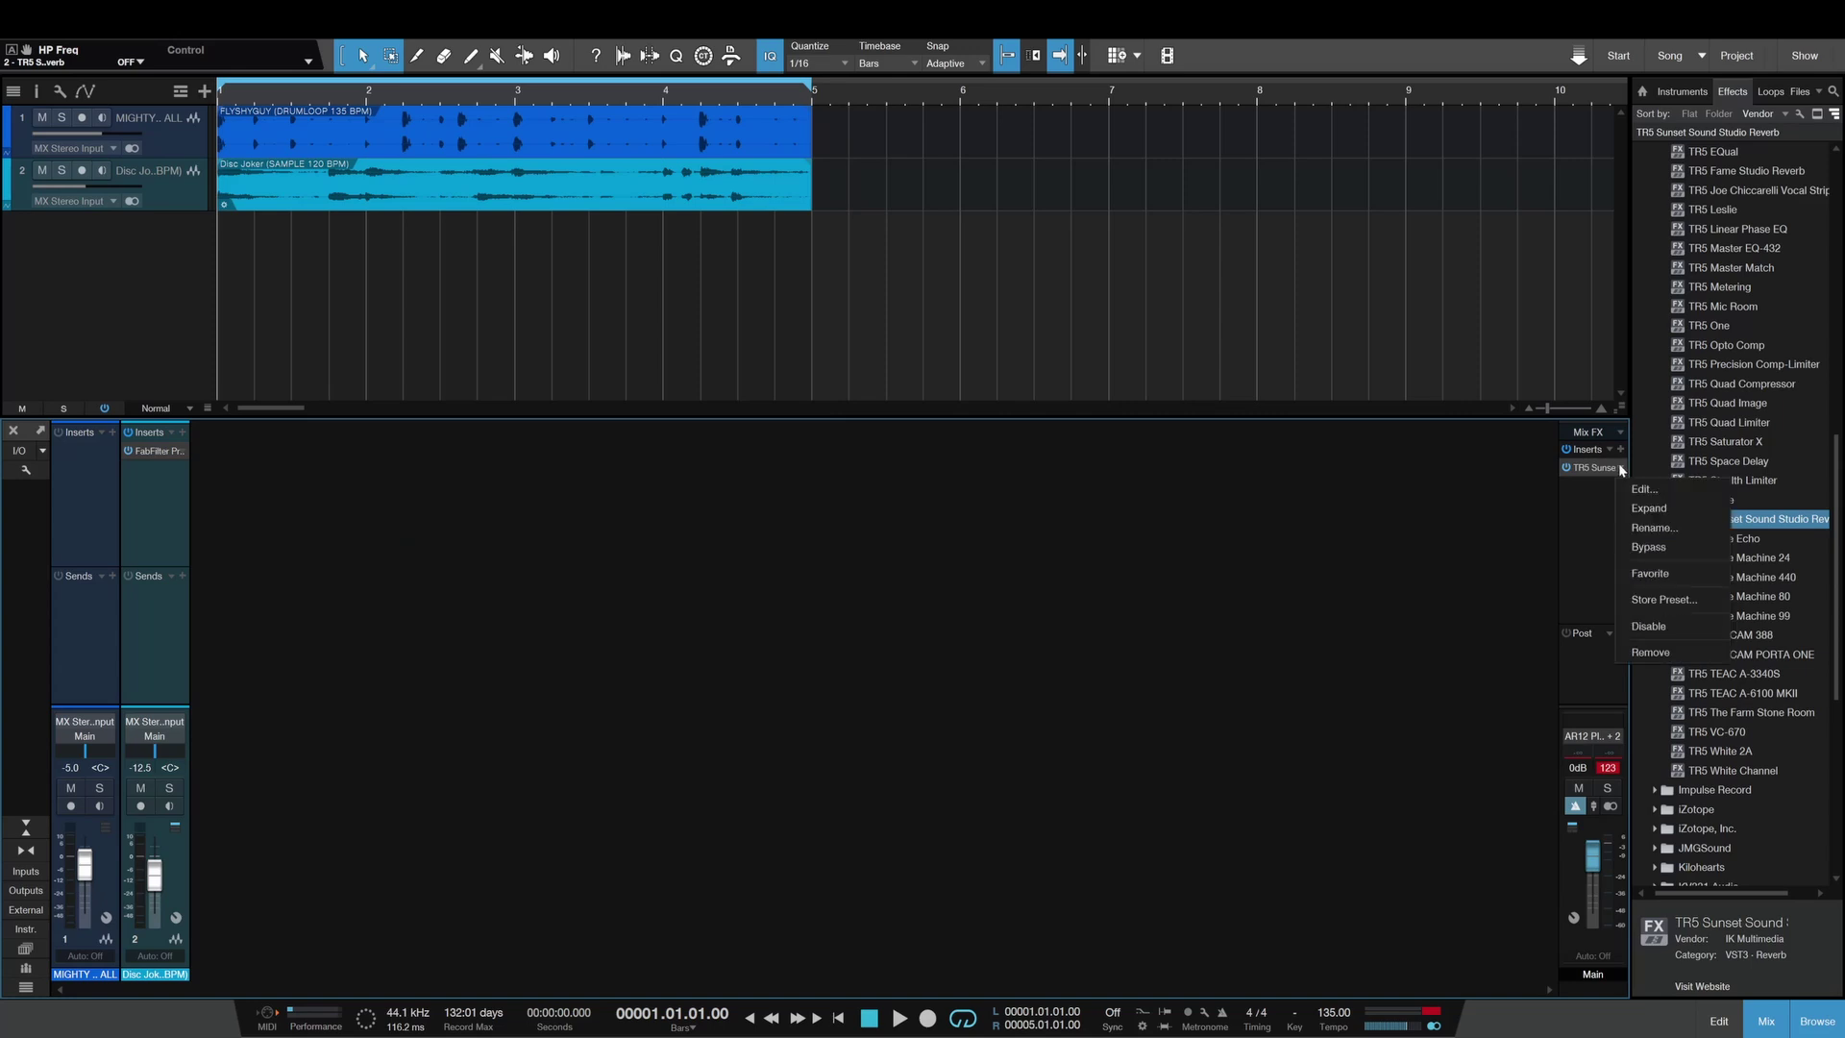
{"action": "left_click", "coordinate": [1655, 654]}
{"action": "scroll", "coordinate": [1720, 624], "scroll_direction": "up", "scroll_amount": 8}
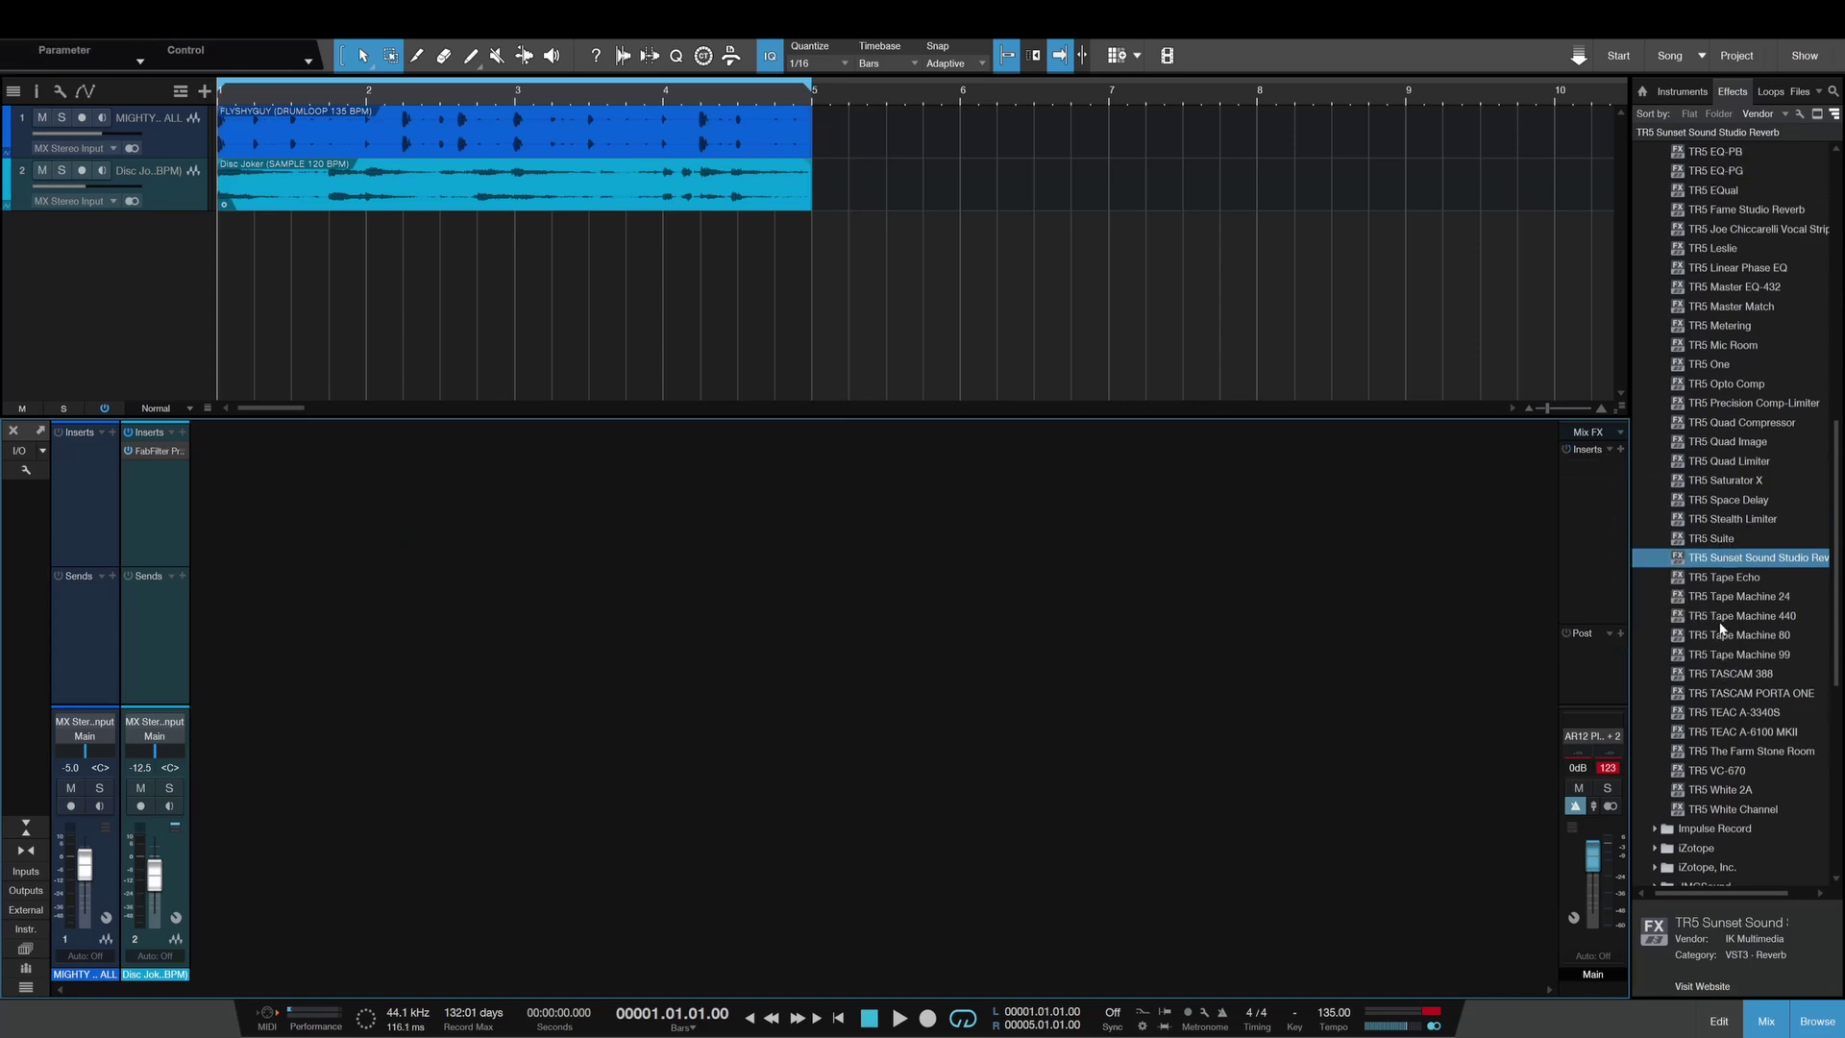
{"action": "scroll", "coordinate": [1720, 620], "scroll_direction": "up", "scroll_amount": 3}
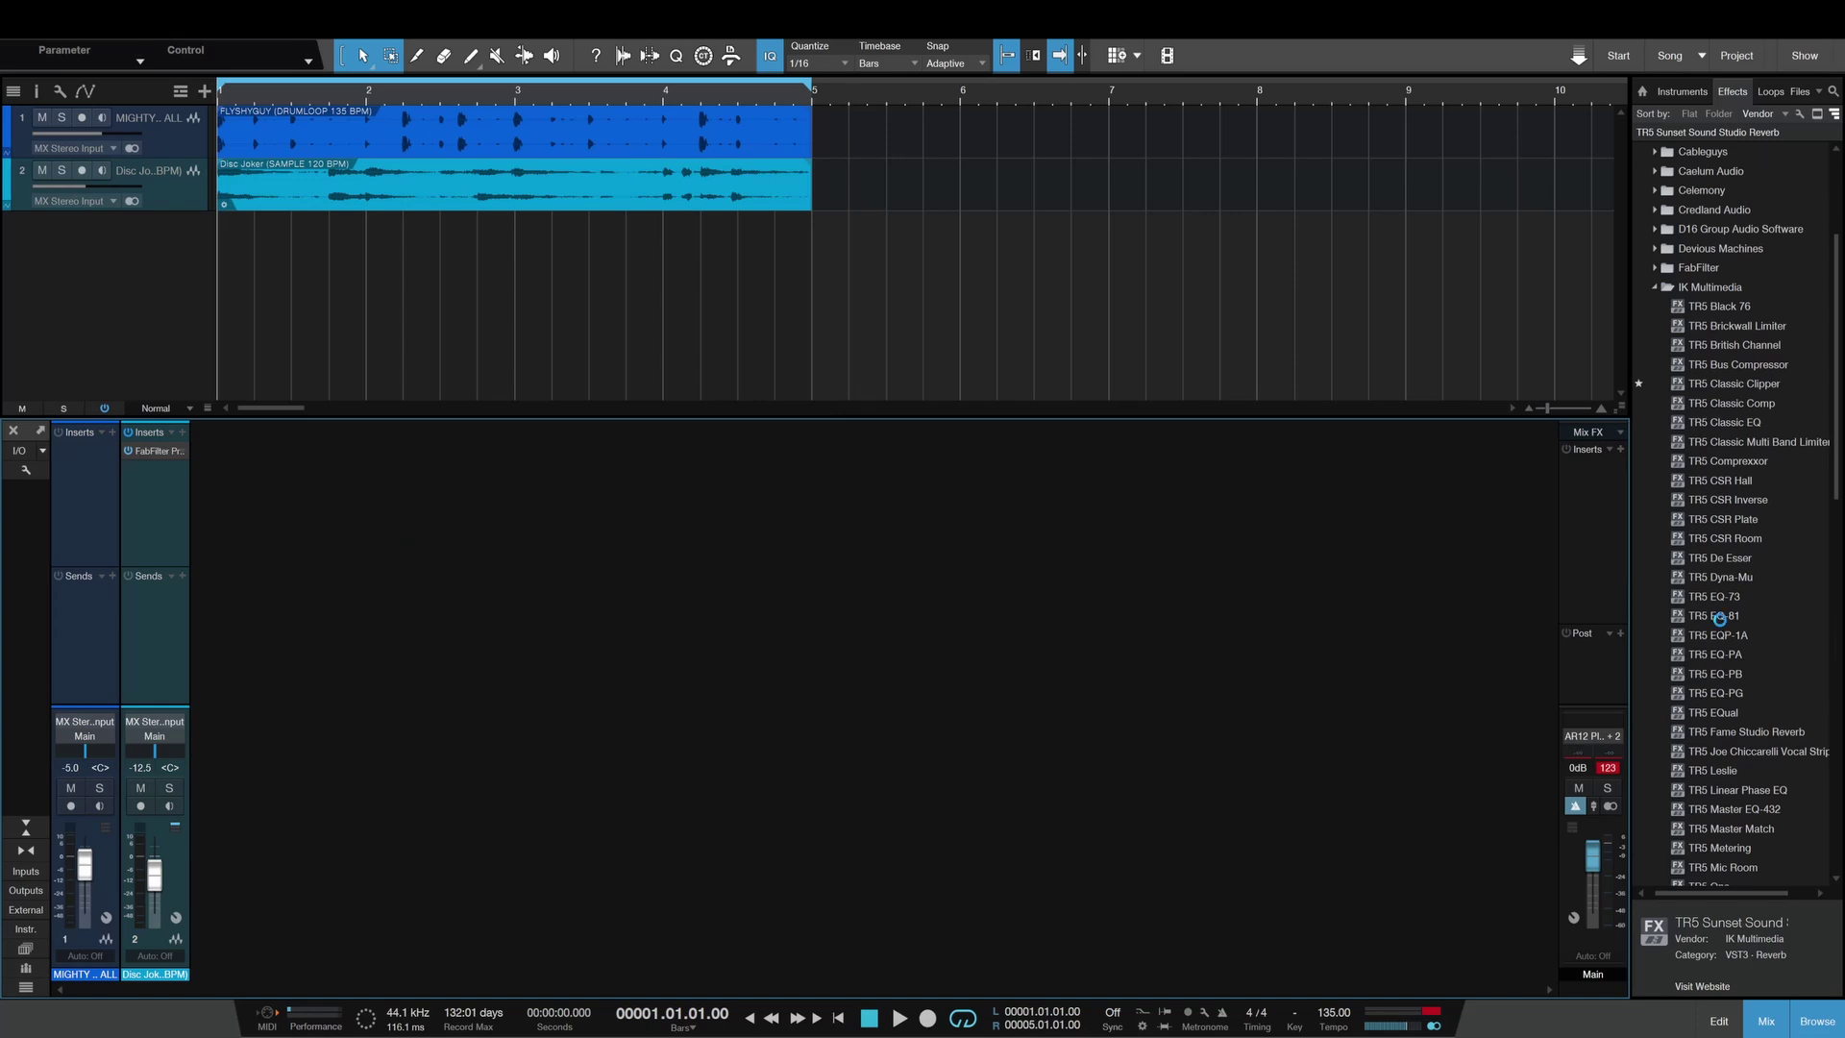
{"action": "key", "text": "ctrl+z"}
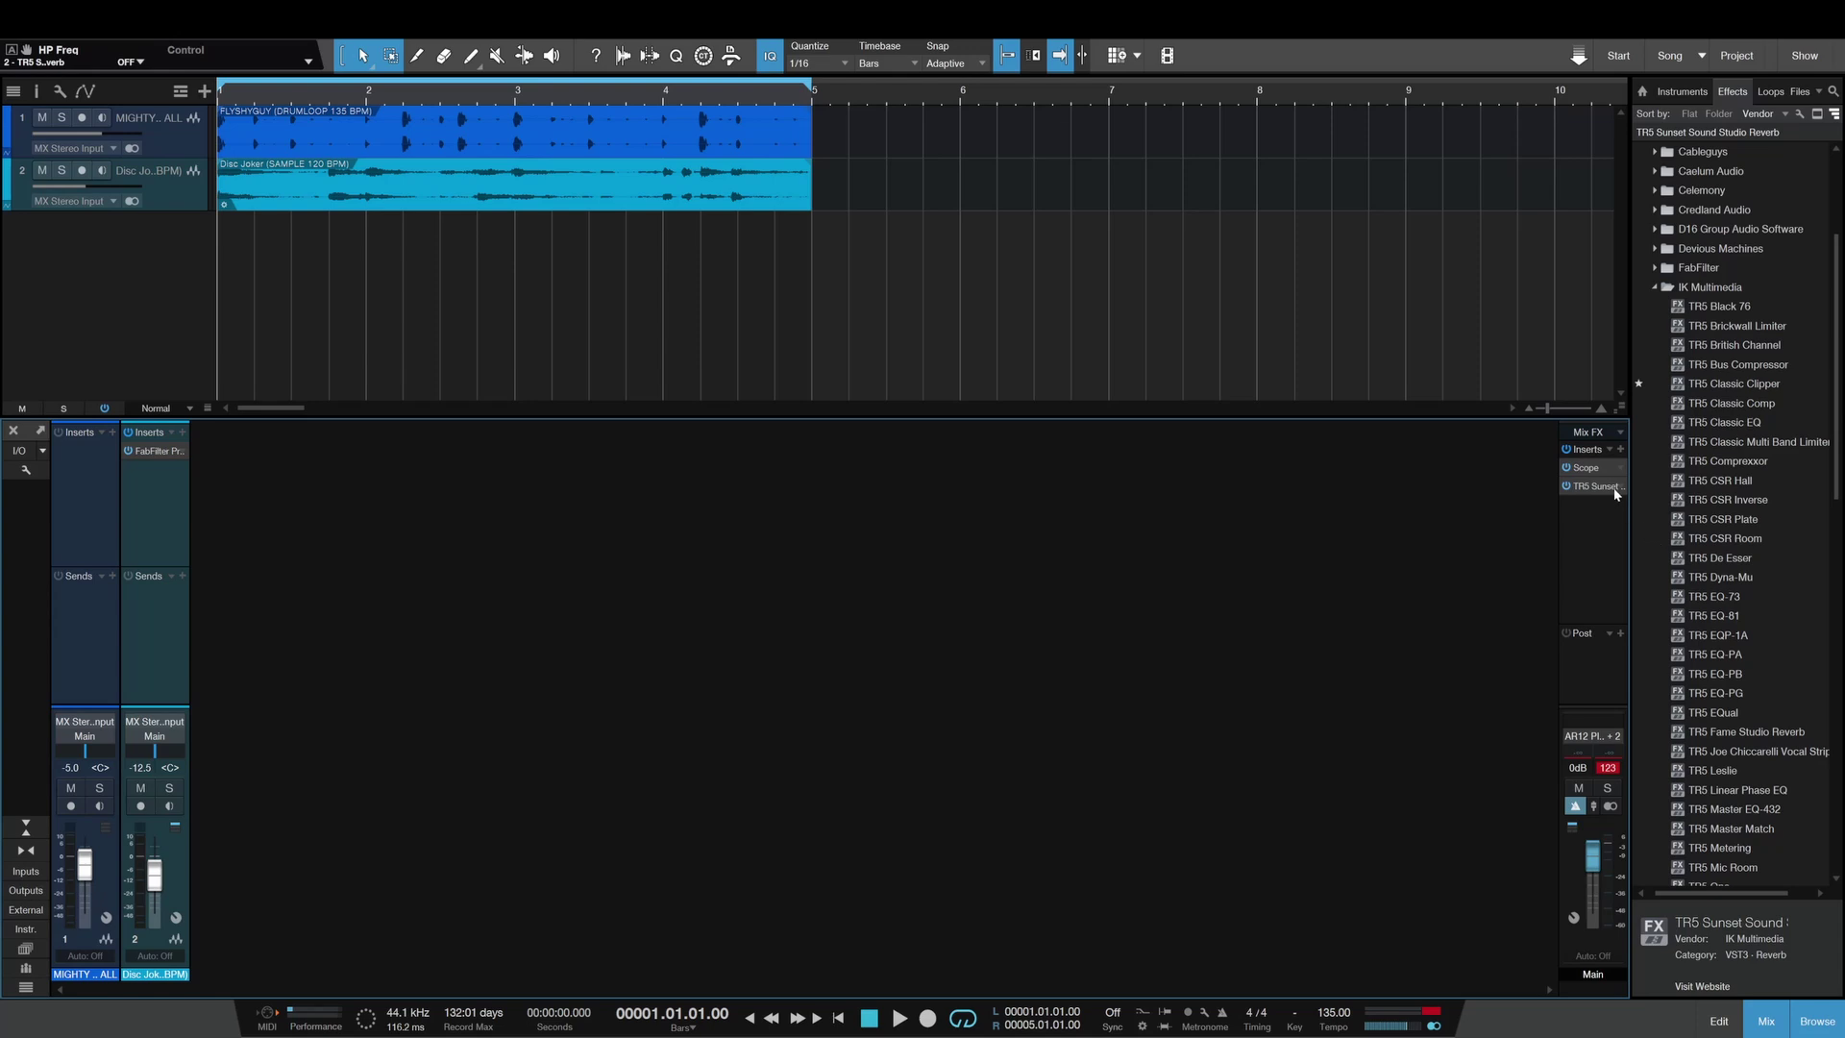
- Replace TR5 Sunset Sound Studio Reverb with TR5 Tape Echo, placed before the Scope insert on the Main channel
{"action": "left_click", "coordinate": [1599, 467]}
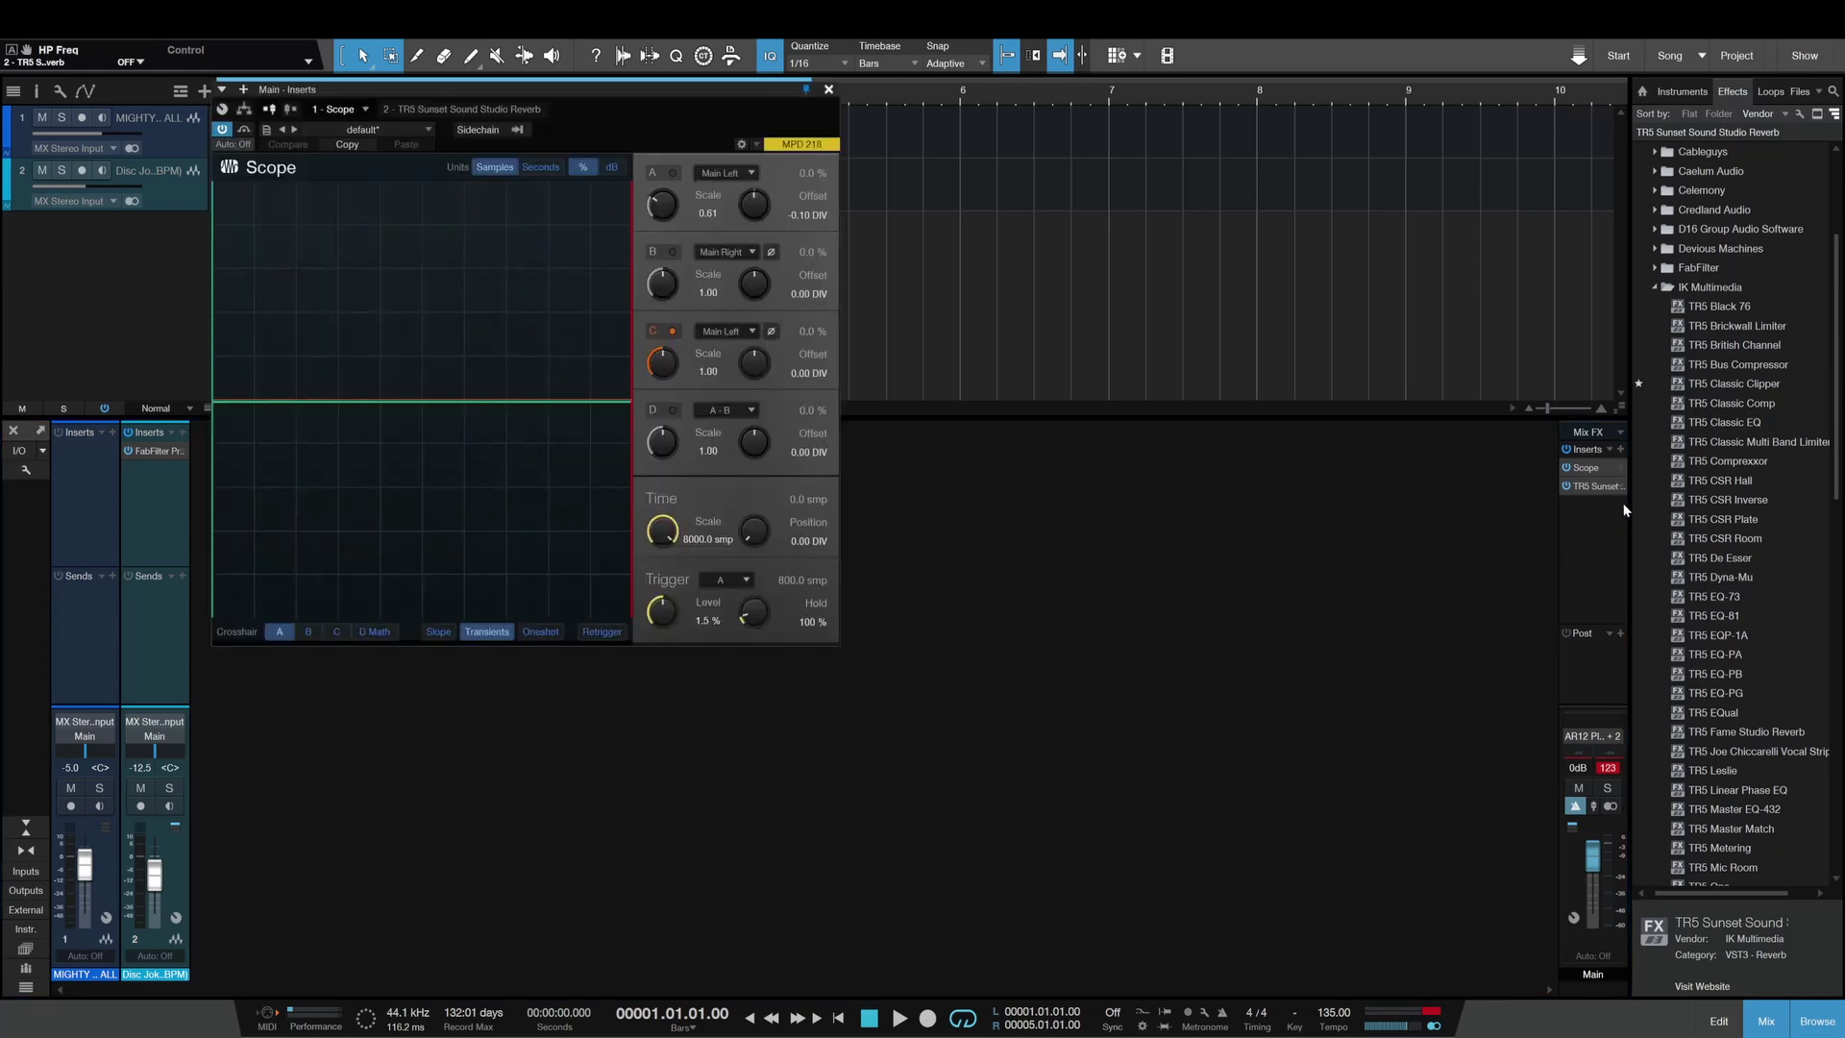
{"action": "left_click", "coordinate": [1621, 485]}
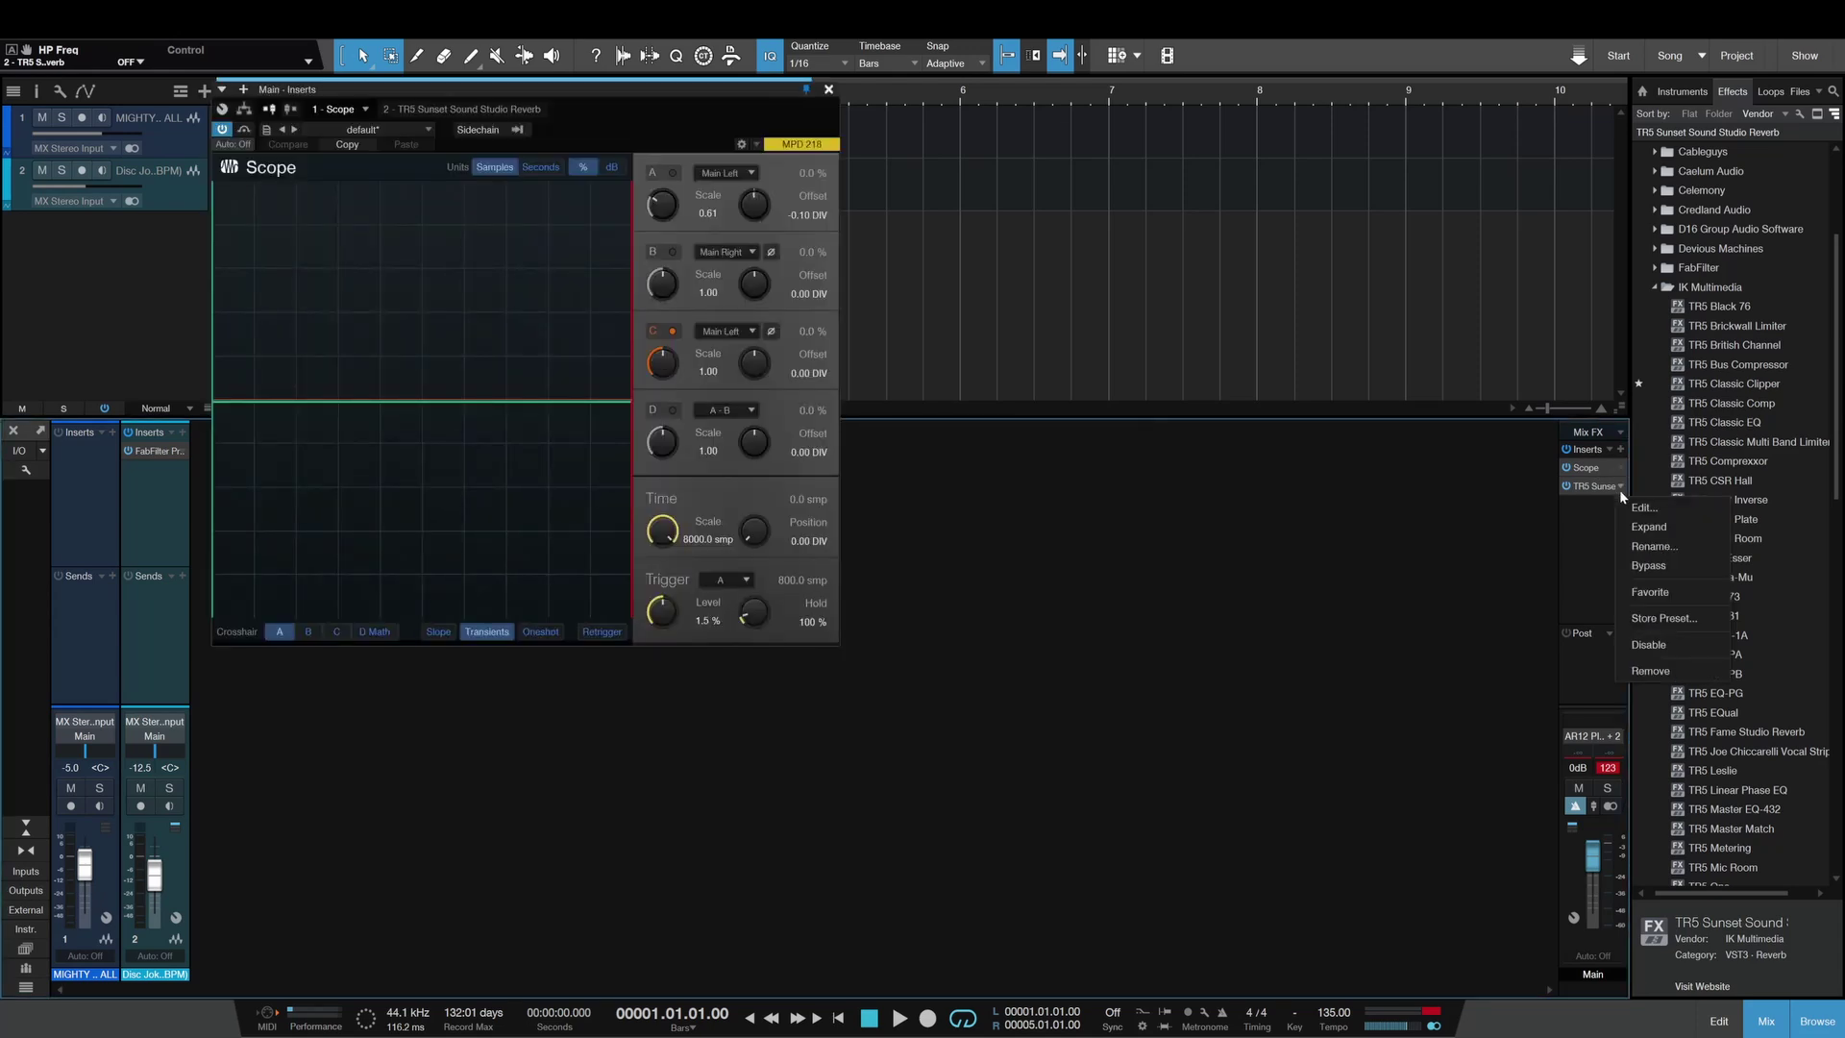
{"action": "left_click", "coordinate": [1667, 673]}
{"action": "scroll", "coordinate": [1749, 640], "scroll_direction": "down", "scroll_amount": 5}
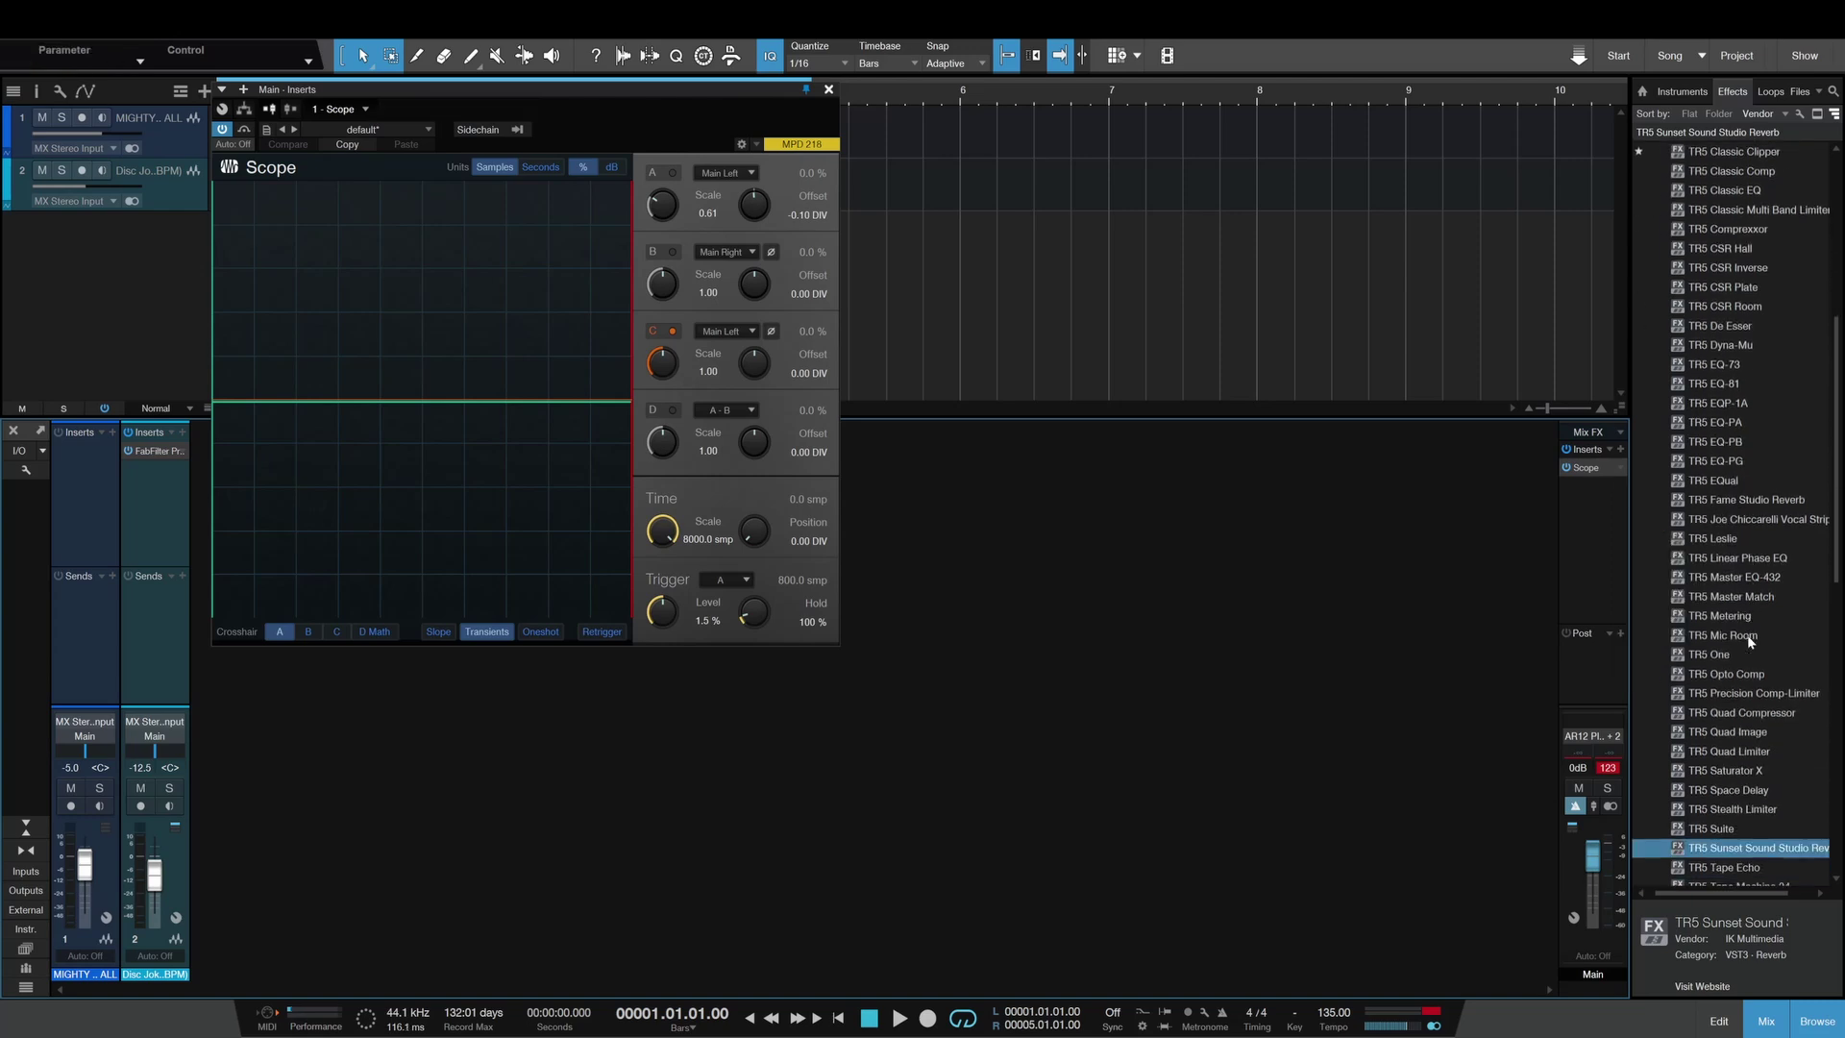
{"action": "scroll", "coordinate": [1749, 641], "scroll_direction": "down", "scroll_amount": 6}
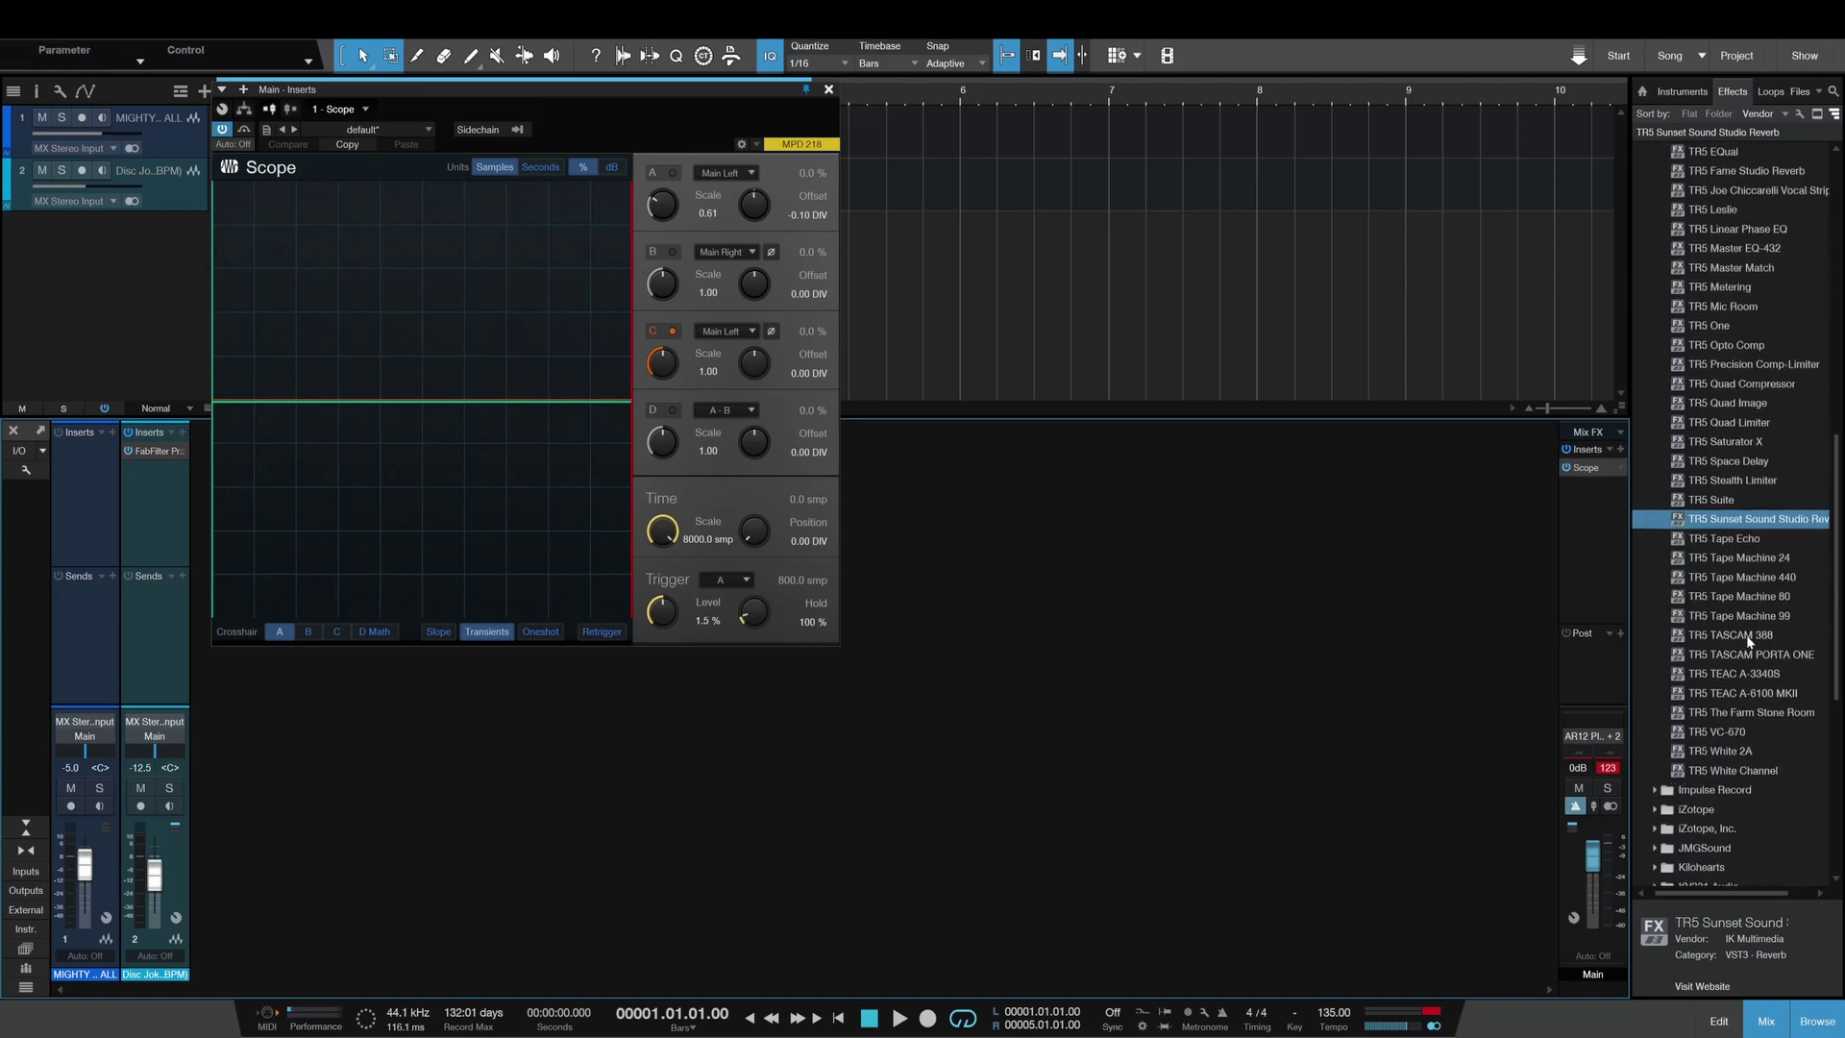
{"action": "left_click_drag", "start_coordinate": [1749, 541], "coordinate": [1592, 467]}
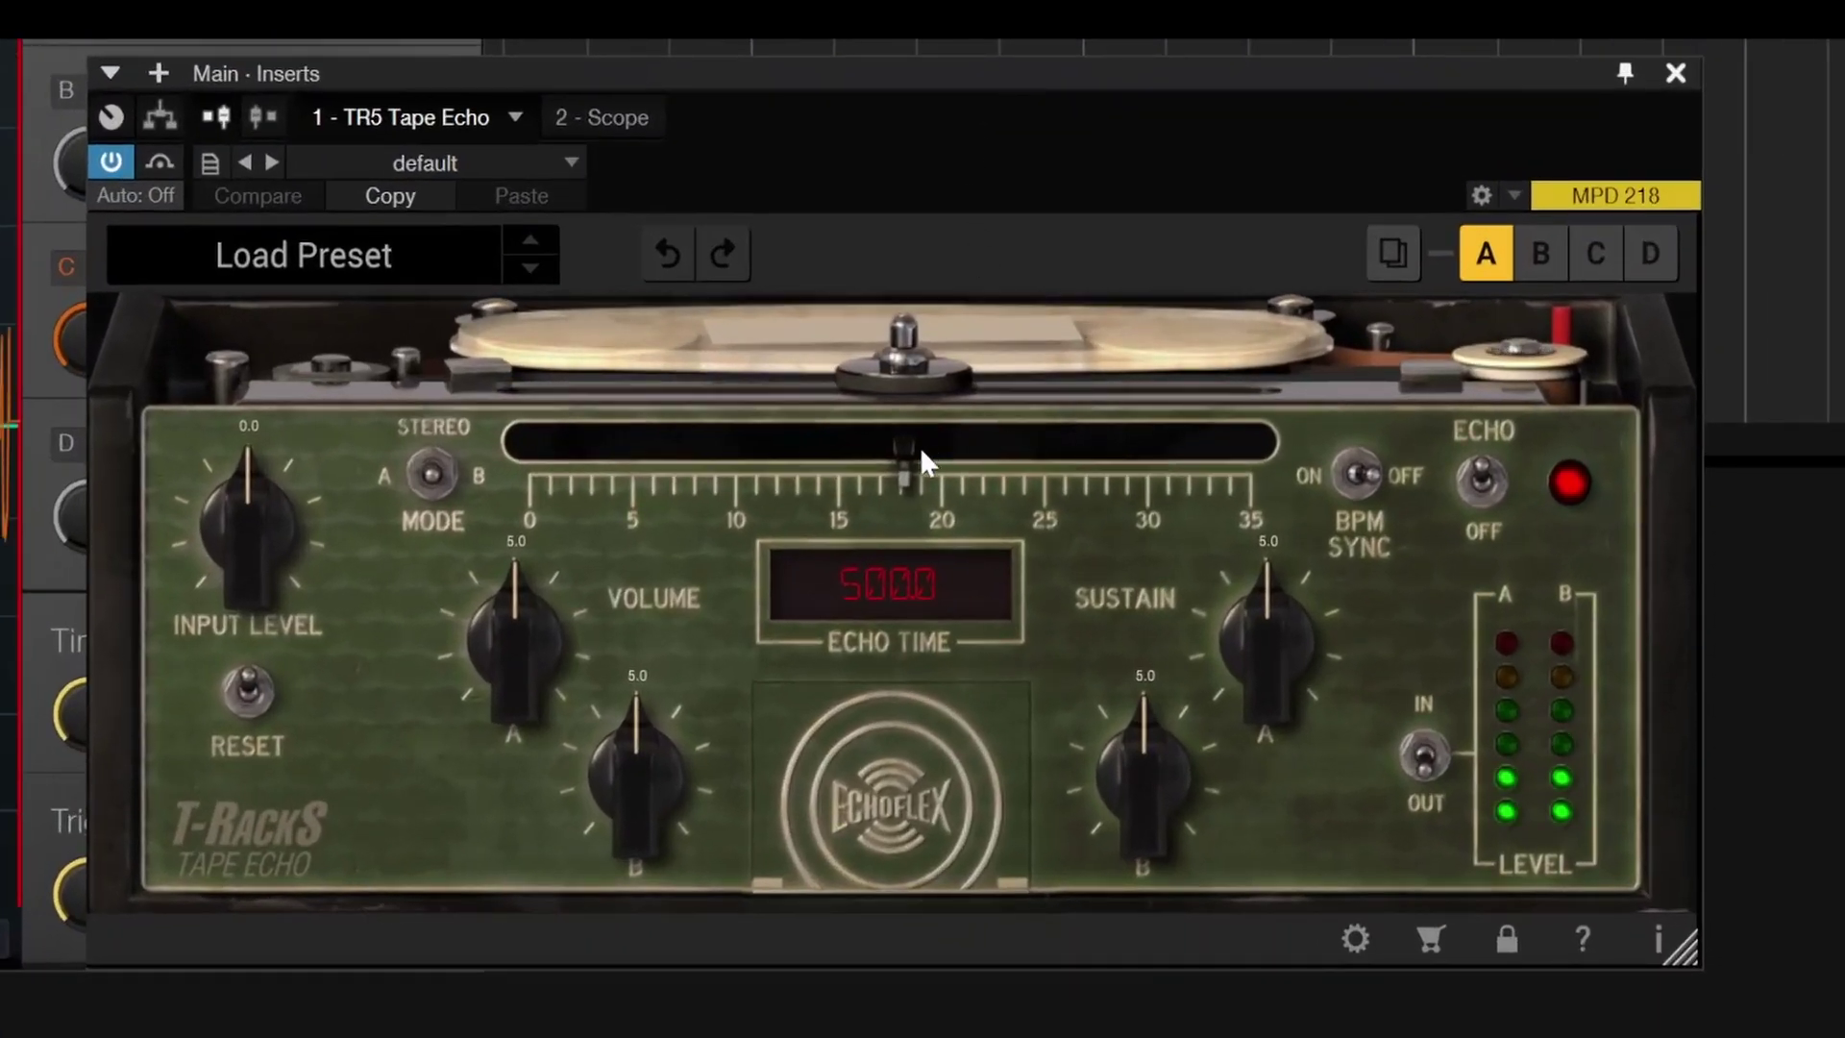
- Set the Tape Echo's echo time to about 759.4, with sustain A at 2.0 and sustain B at 1.8
{"action": "left_click_drag", "start_coordinate": [903, 460], "coordinate": [1128, 459]}
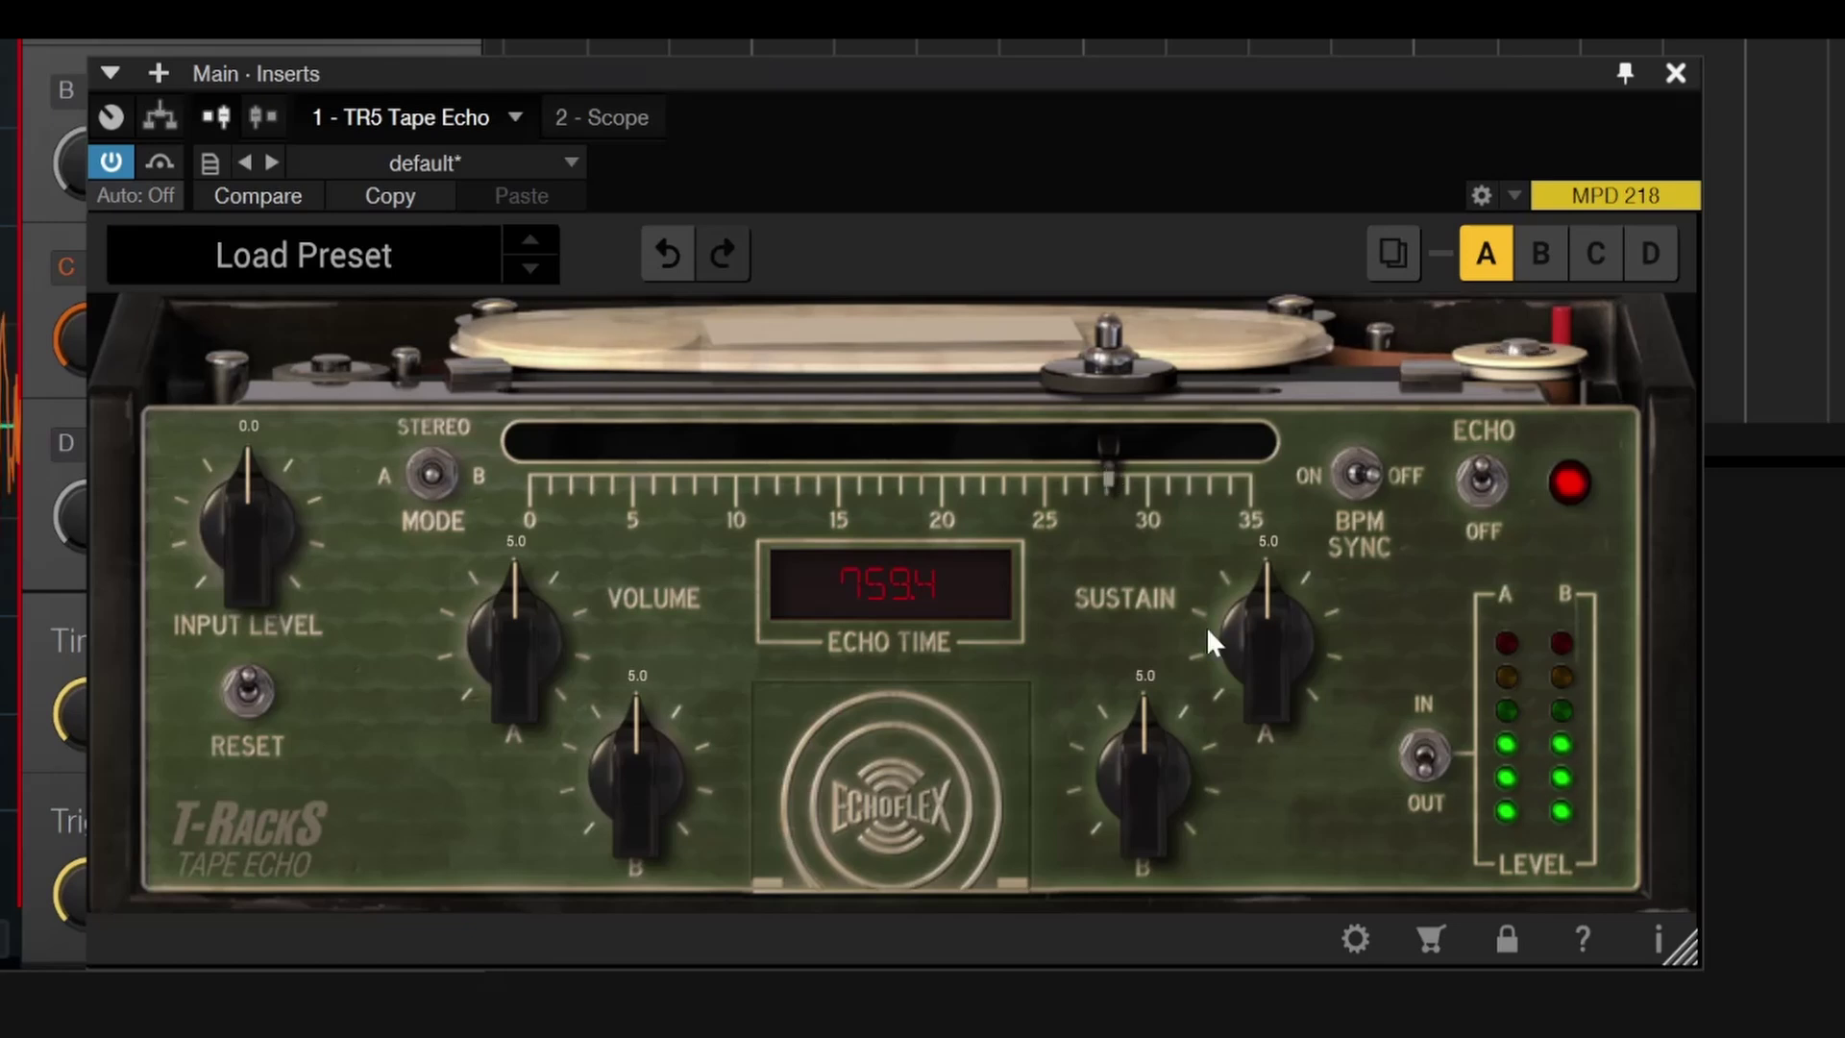
{"action": "left_click_drag", "start_coordinate": [1279, 654], "coordinate": [1293, 823]}
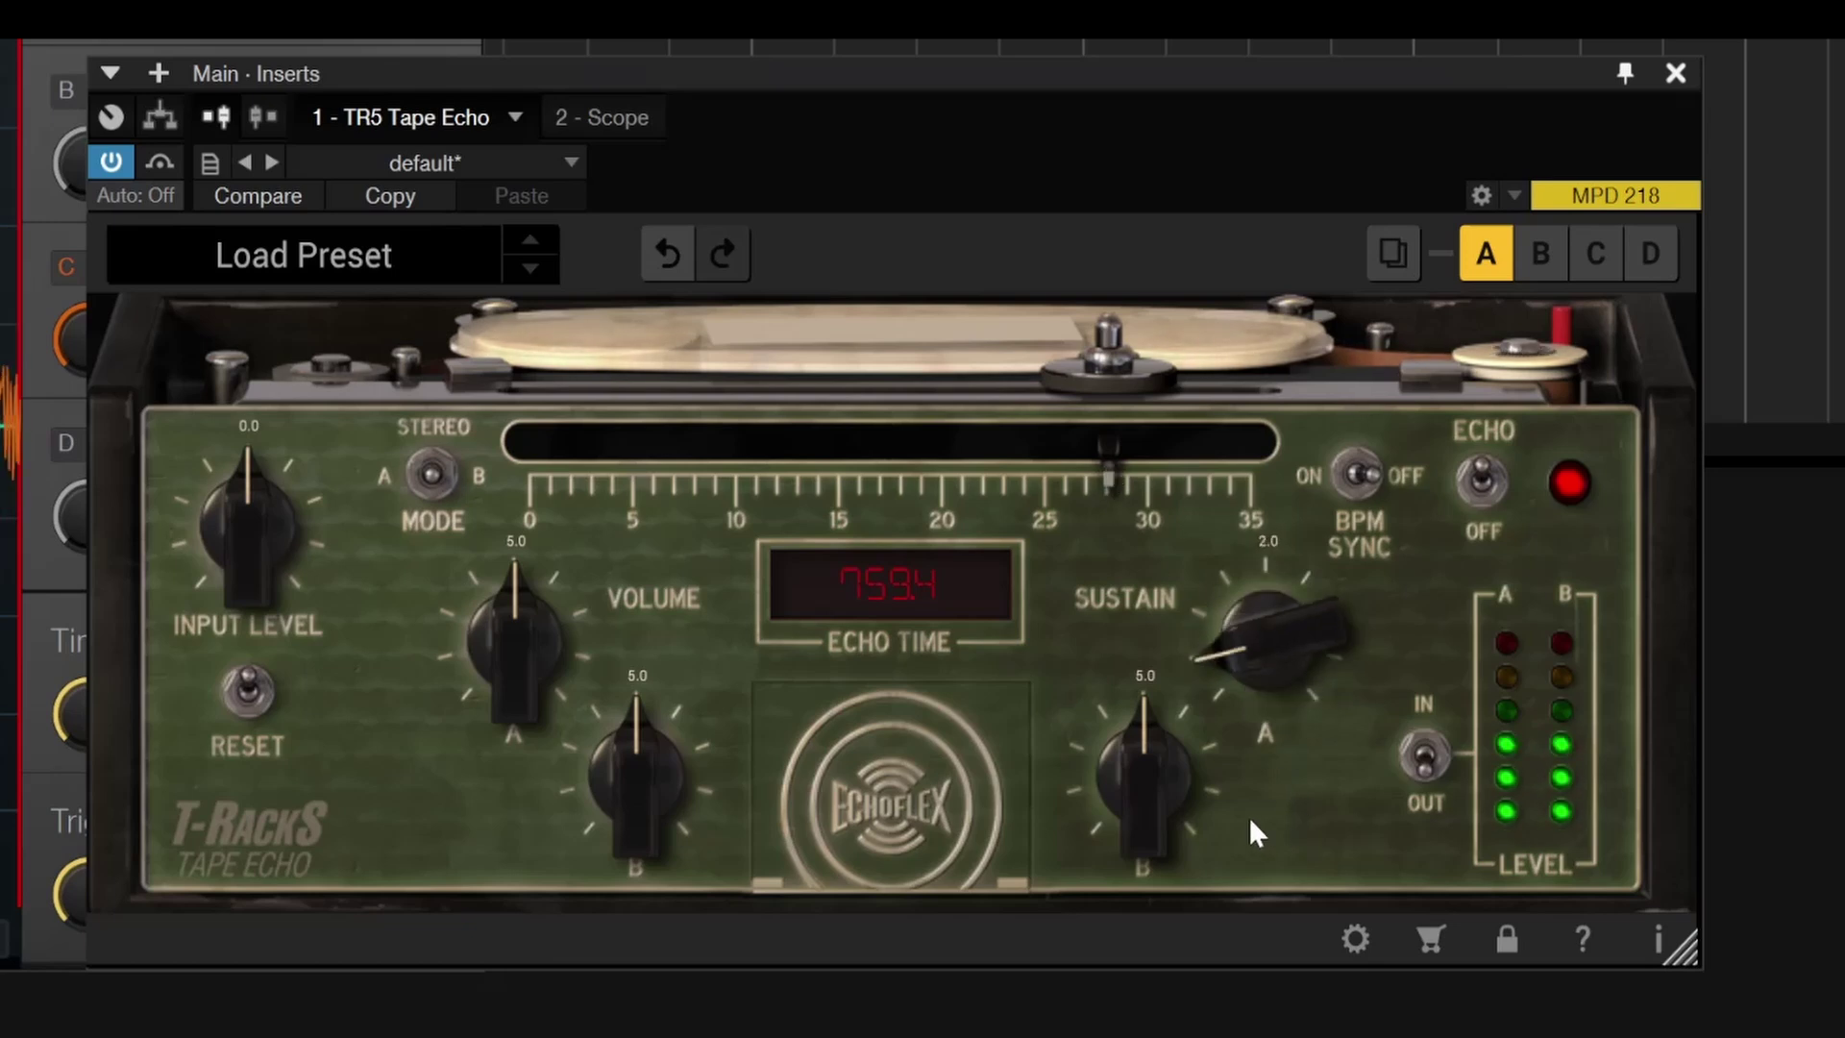
{"action": "left_click_drag", "start_coordinate": [1140, 735], "coordinate": [1201, 930]}
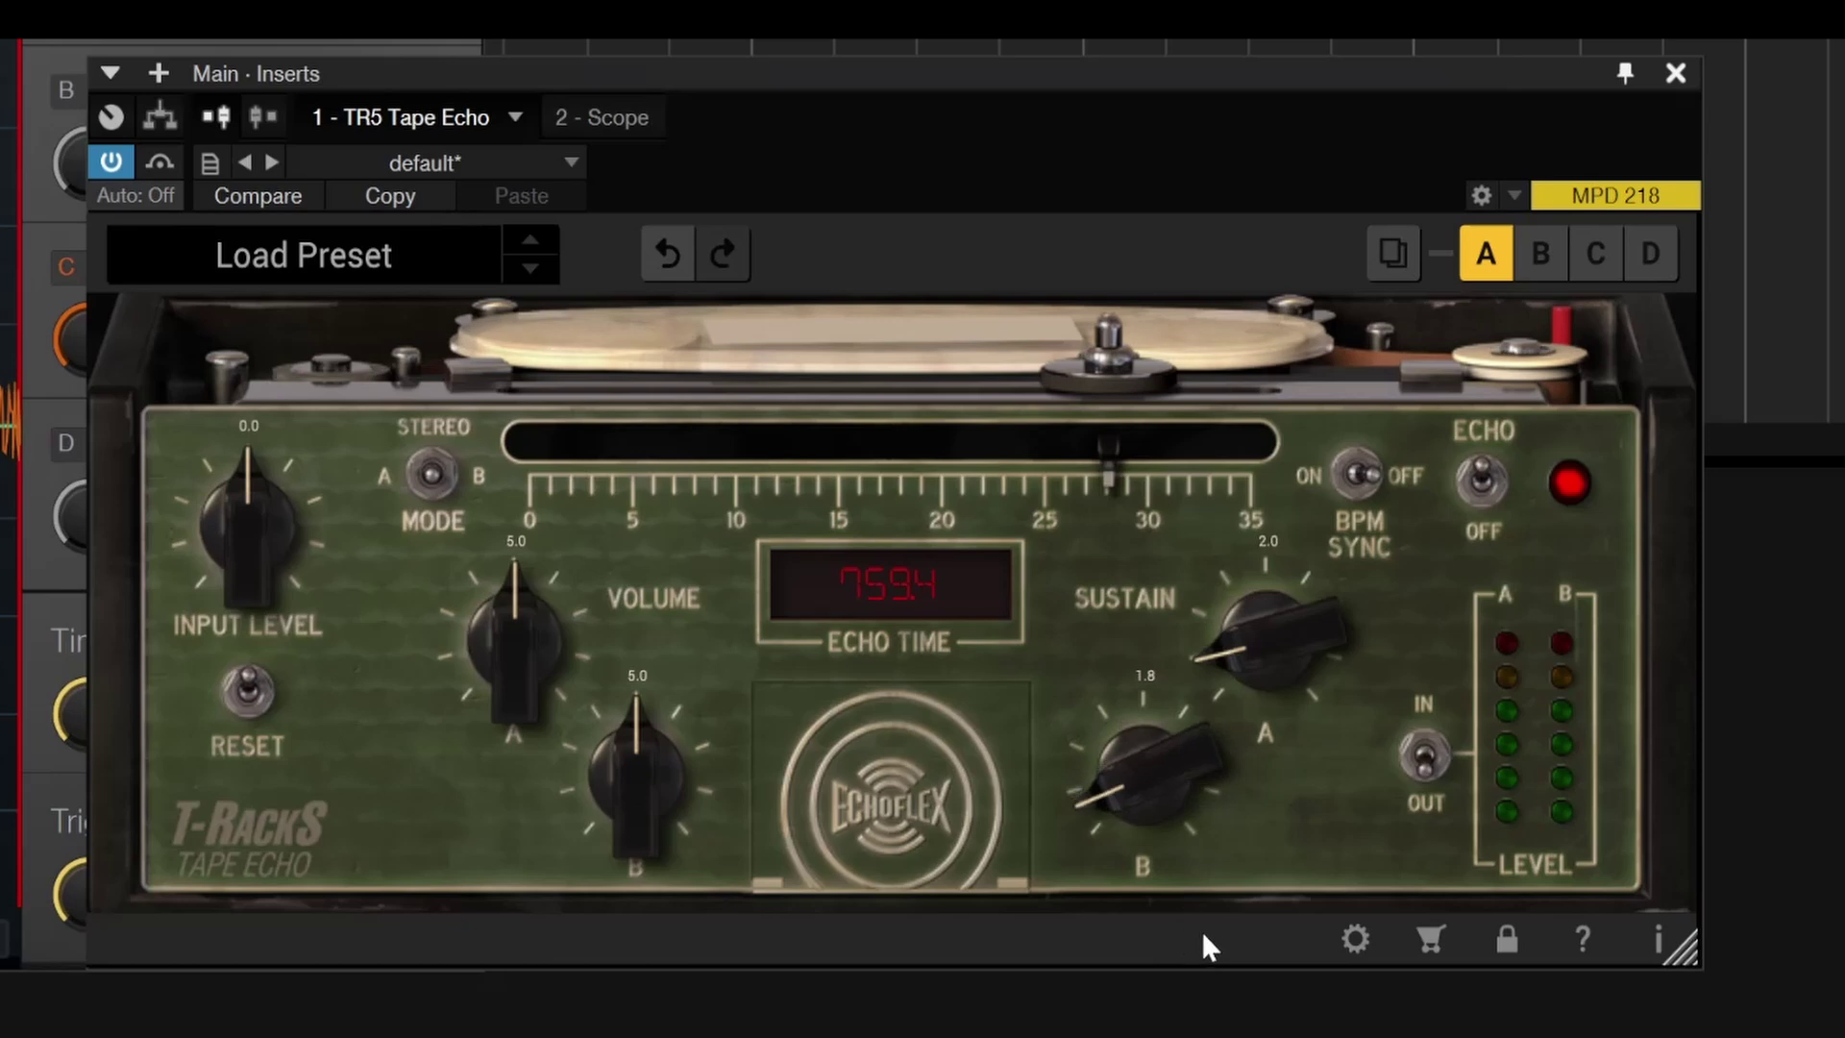
- Turn on BPM sync with a 1/8 echo time, and compare the sound with the echo off and on
{"action": "left_click", "coordinate": [1363, 477]}
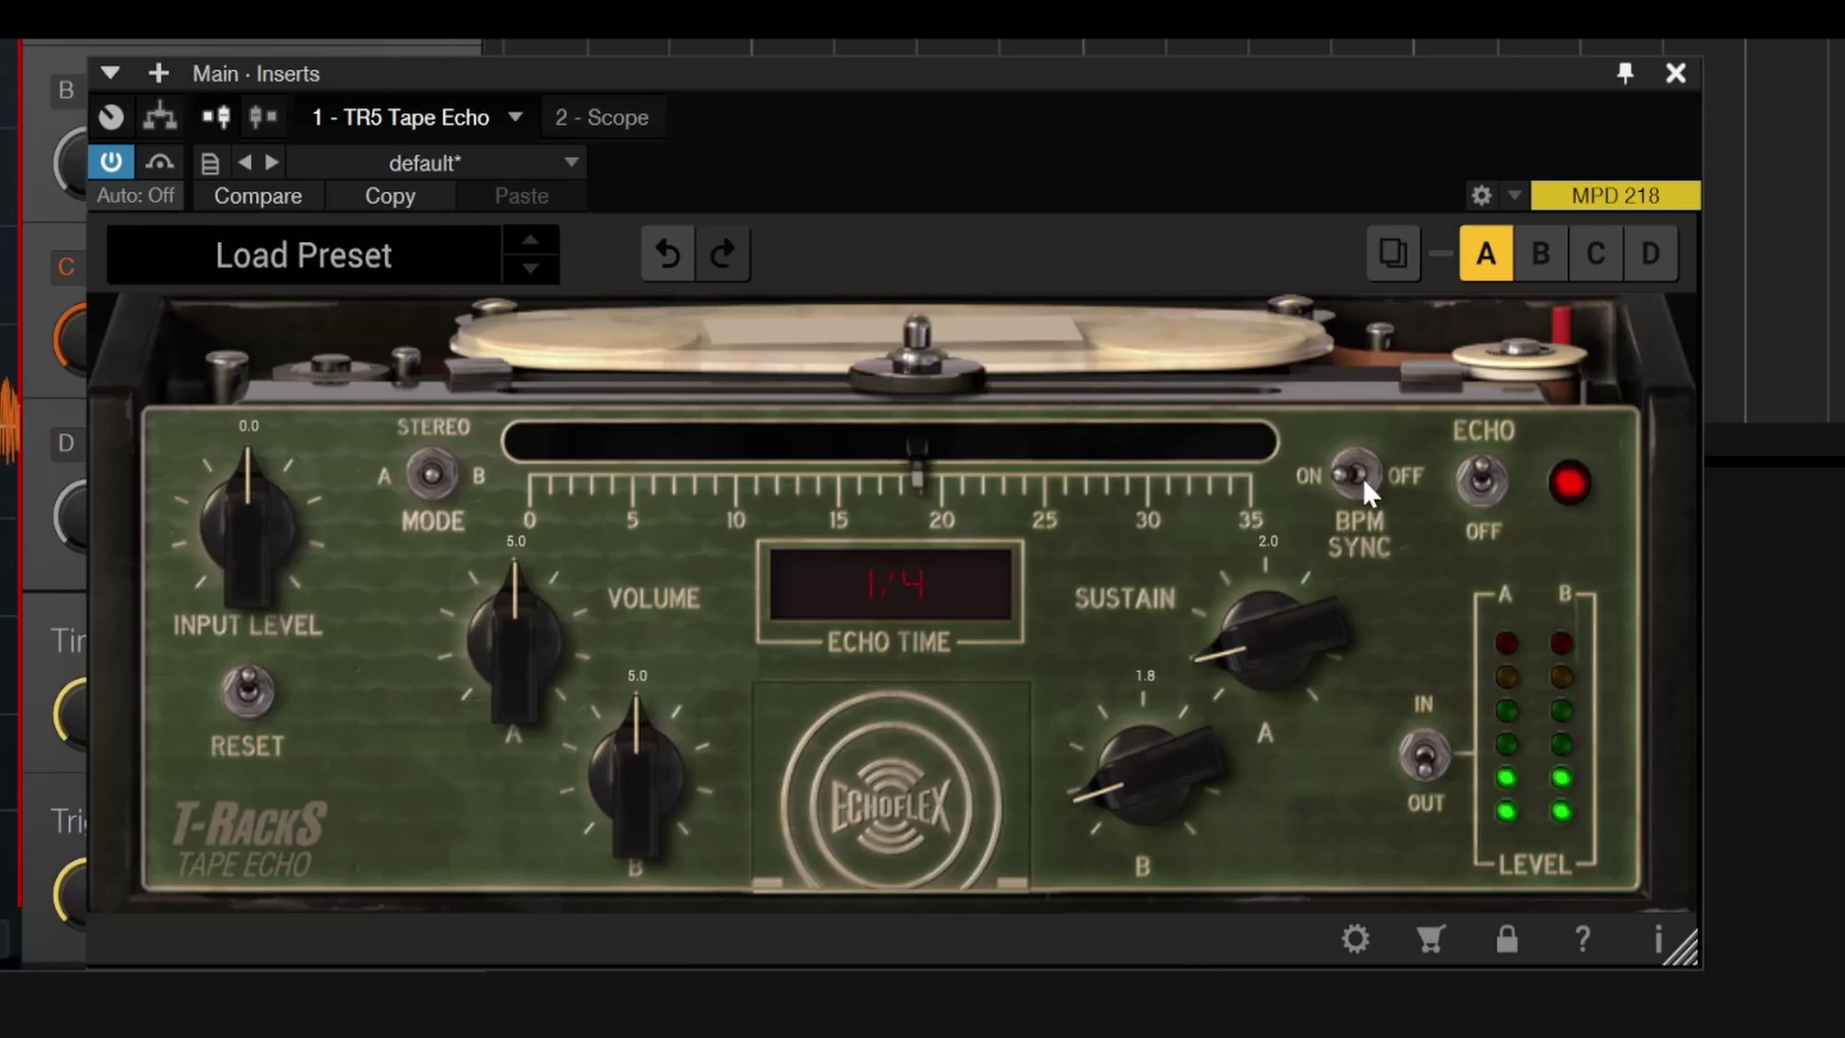
{"action": "left_click_drag", "start_coordinate": [922, 459], "coordinate": [765, 469]}
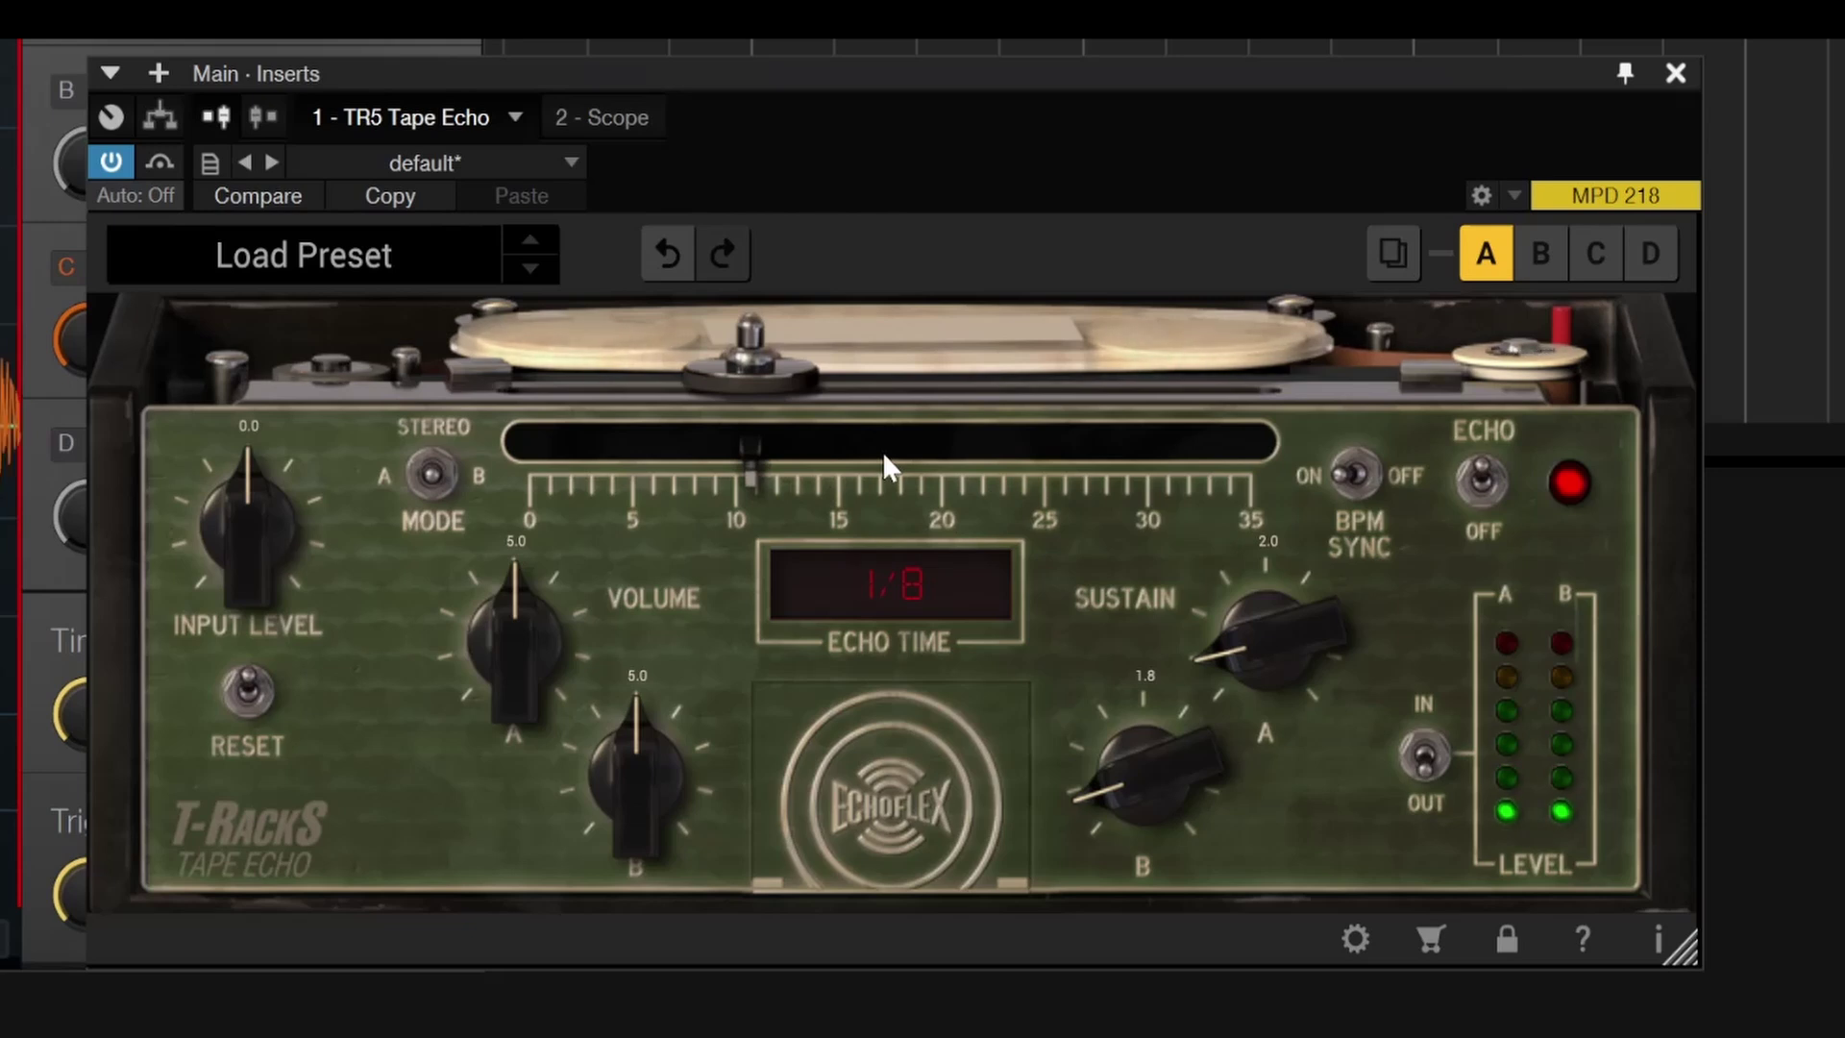
{"action": "left_click", "coordinate": [1492, 481]}
{"action": "left_click", "coordinate": [1491, 478]}
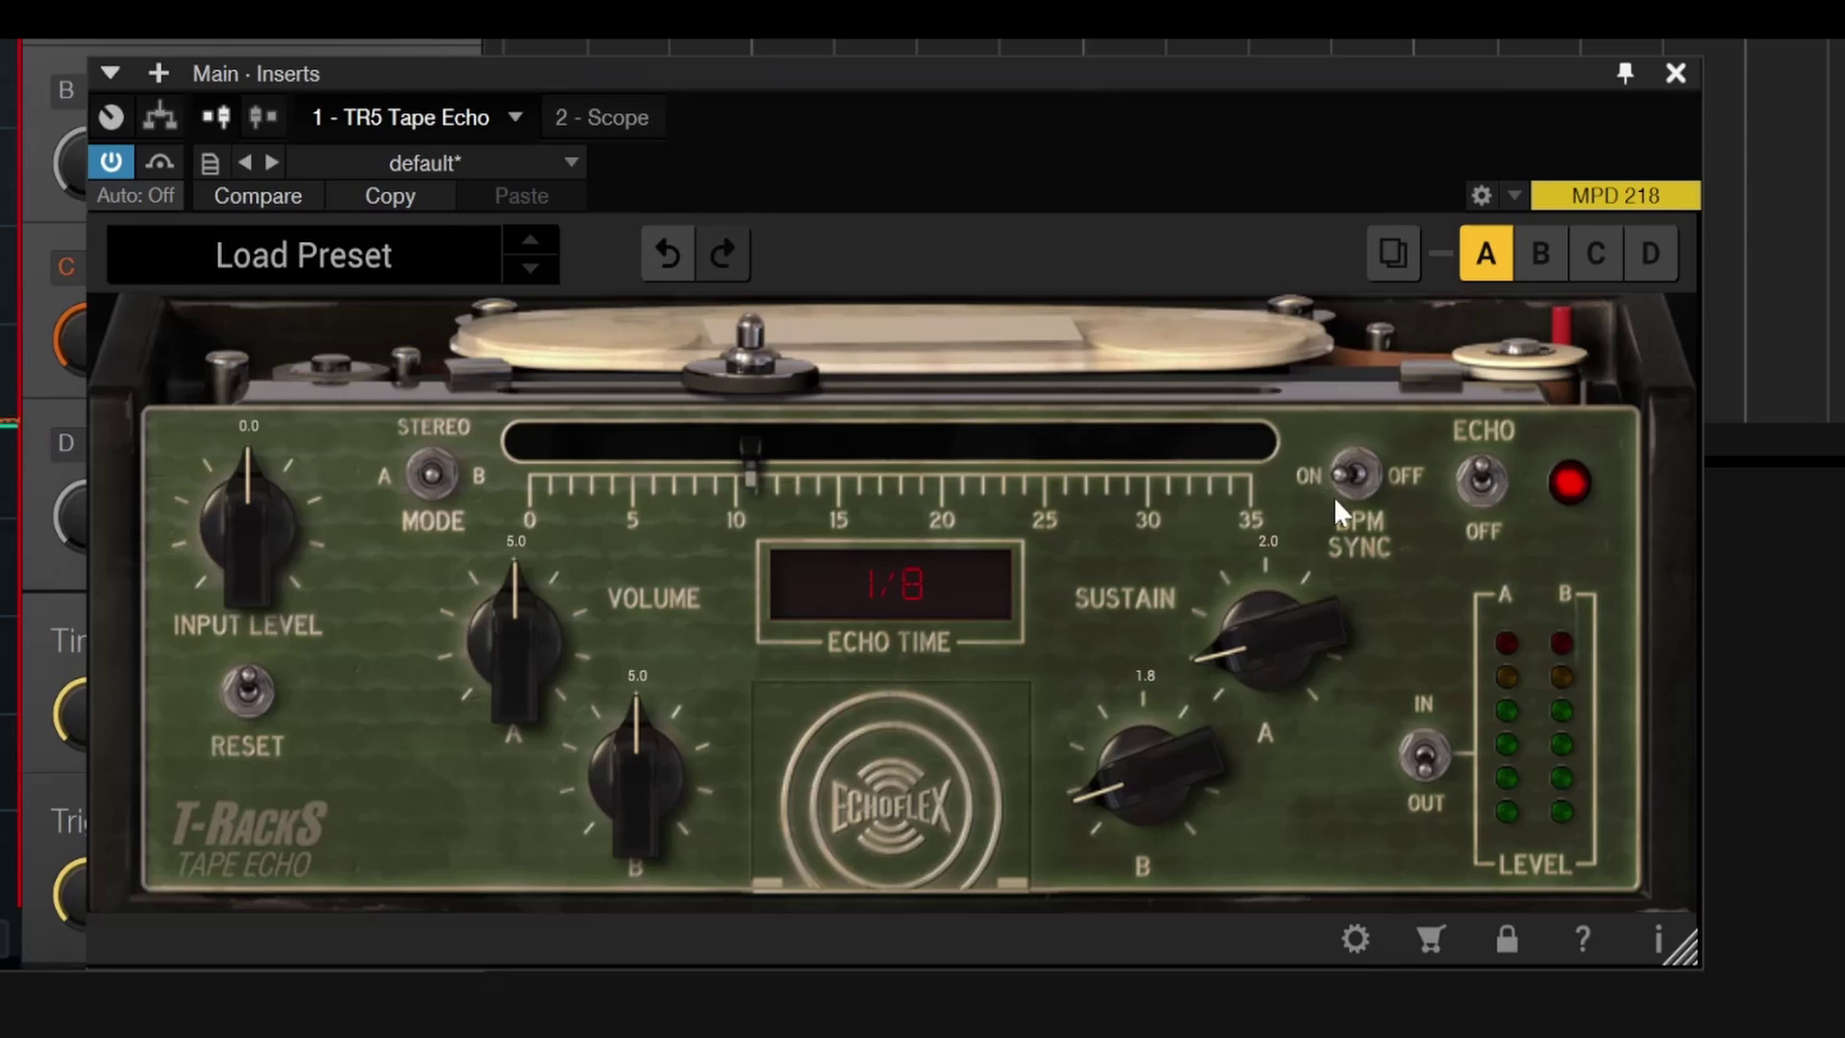
- Try a synced 1/4D echo time, and set an unsynced echo time of about 200.8 with BPM sync off
{"action": "left_click_drag", "start_coordinate": [720, 463], "coordinate": [1061, 468]}
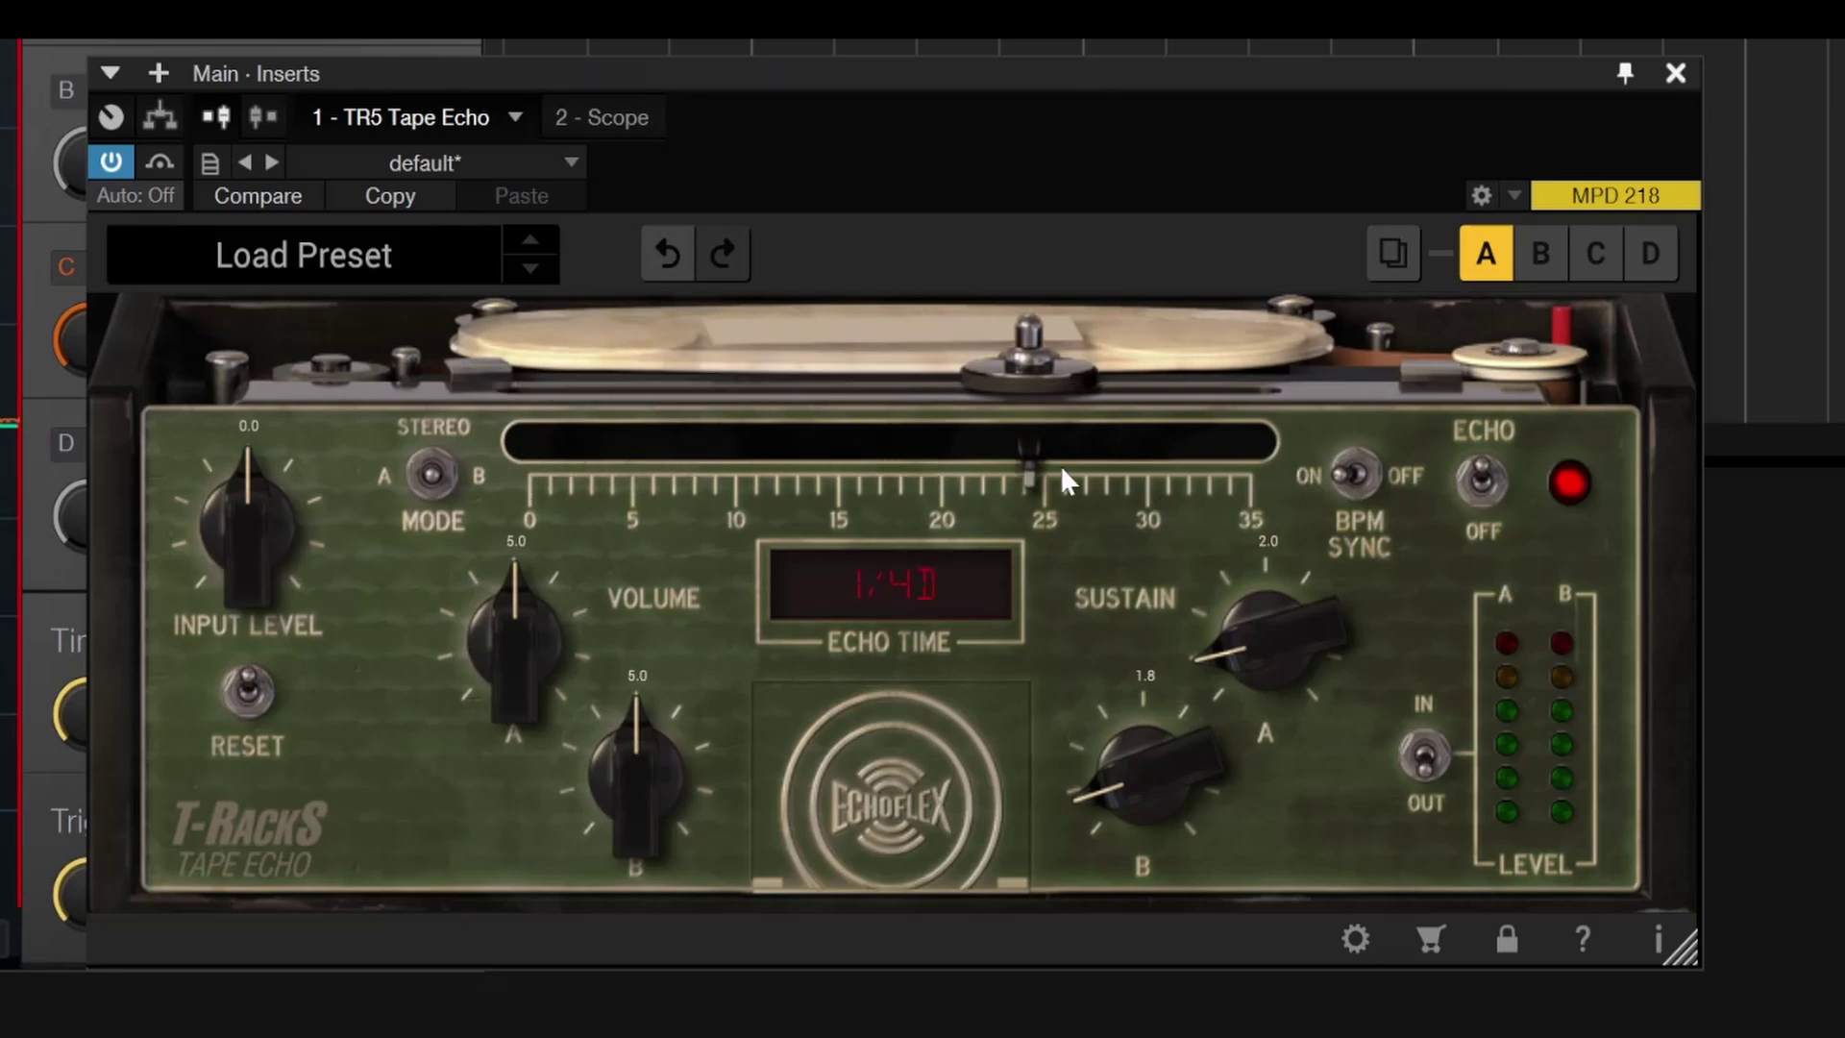
{"action": "left_click", "coordinate": [1355, 473]}
{"action": "left_click_drag", "start_coordinate": [1038, 471], "coordinate": [667, 467]}
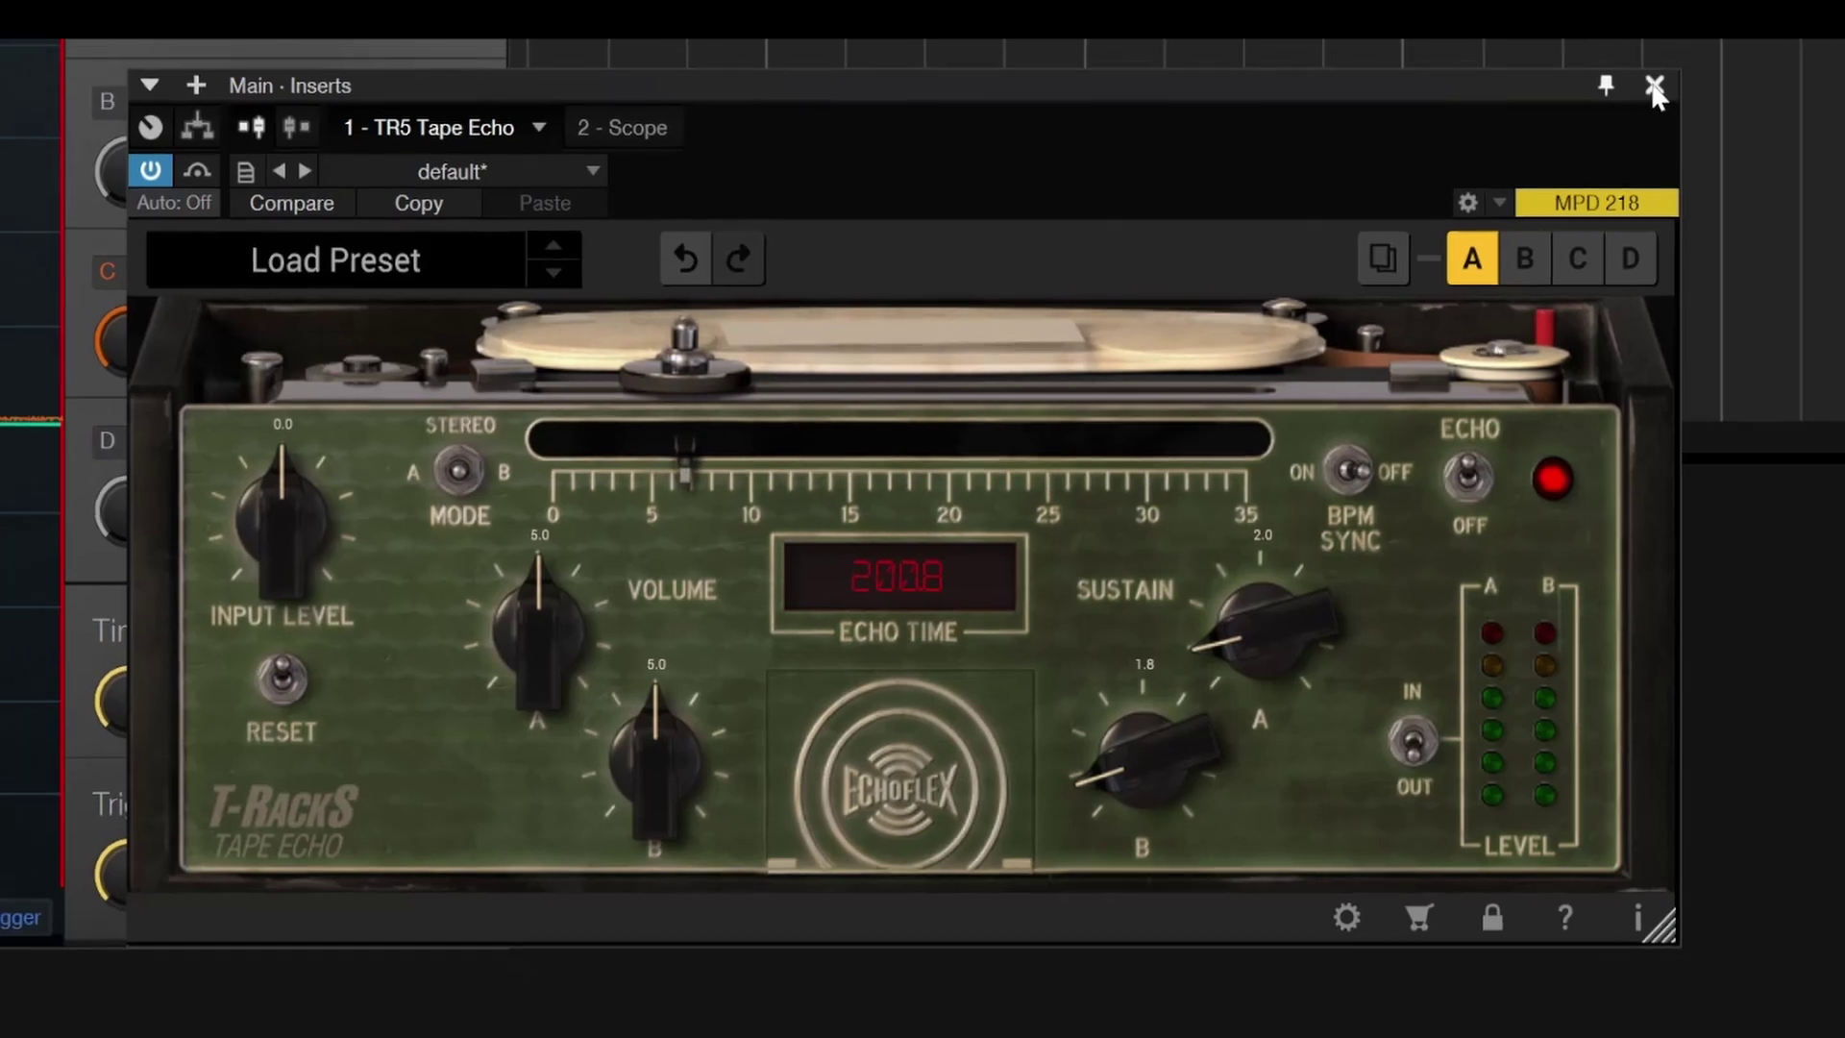
- Replace TR5 Tape Echo with TR5 Tape Machine 24 before the Scope insert on the Main channel
{"action": "left_click", "coordinate": [1675, 73]}
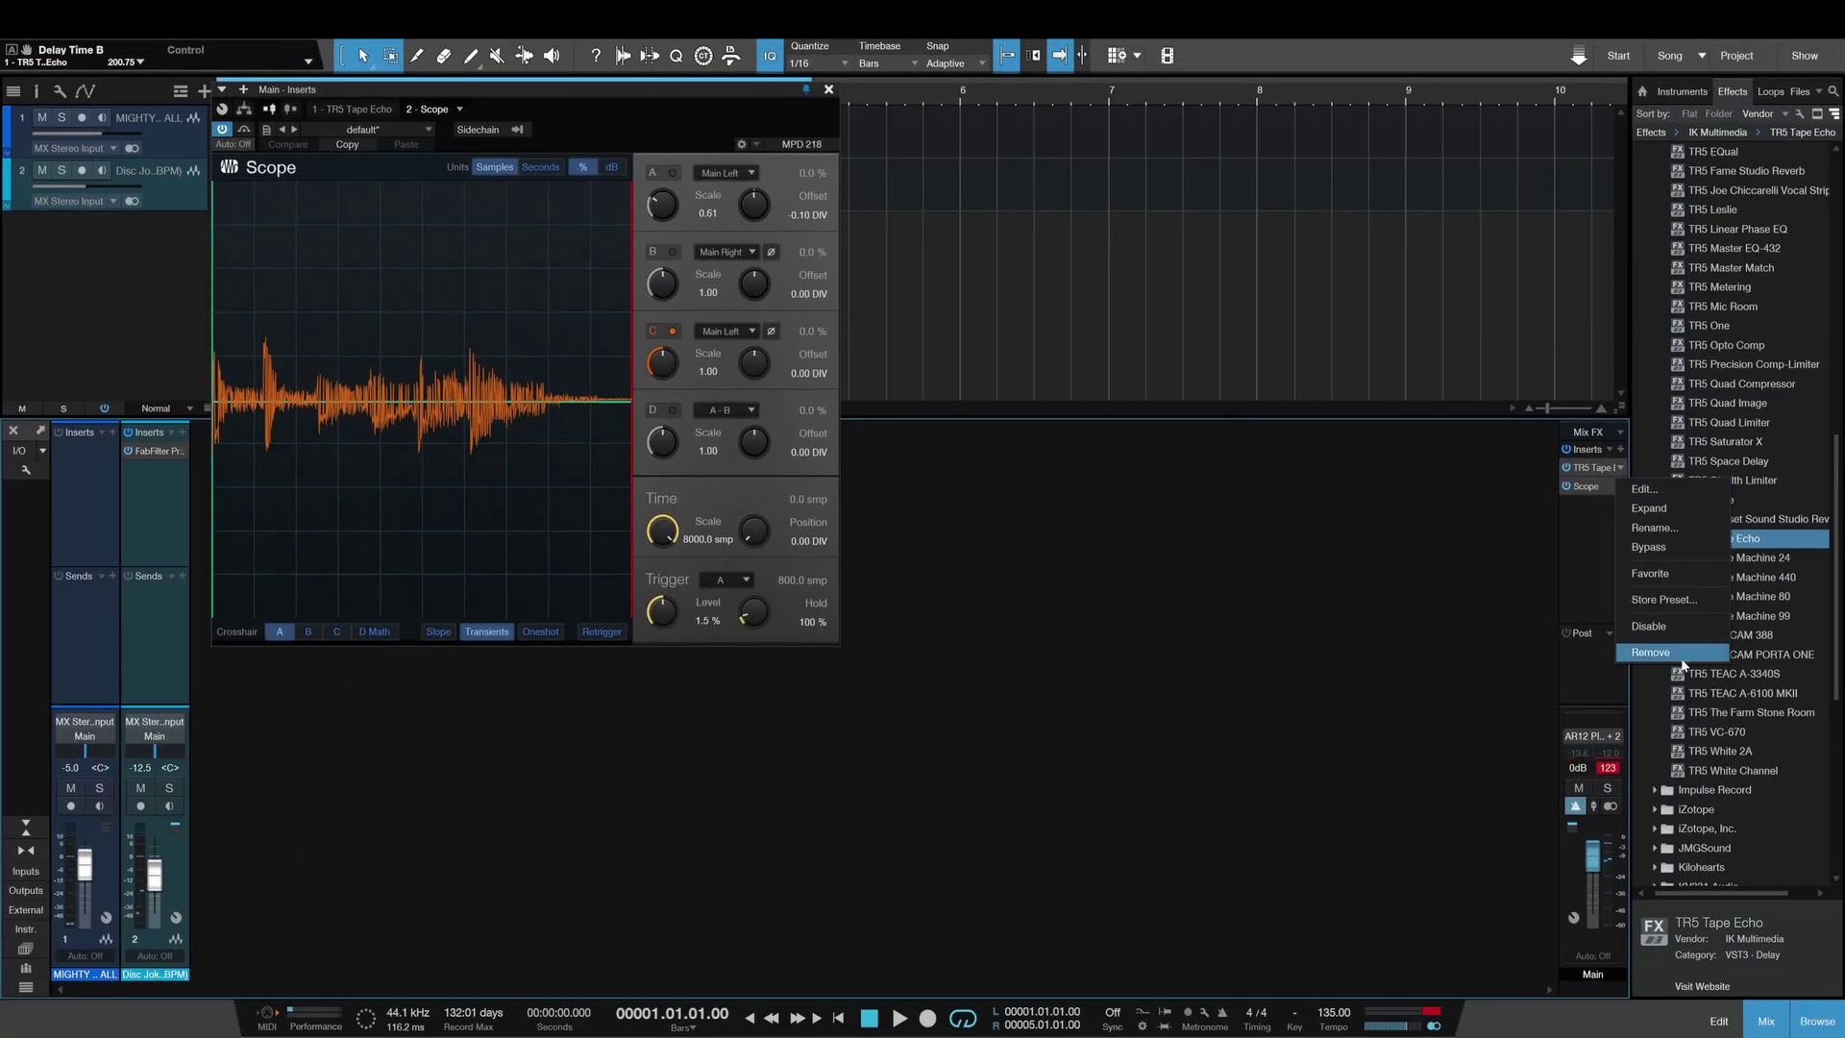
{"action": "left_click_drag", "start_coordinate": [1721, 558], "coordinate": [1584, 468]}
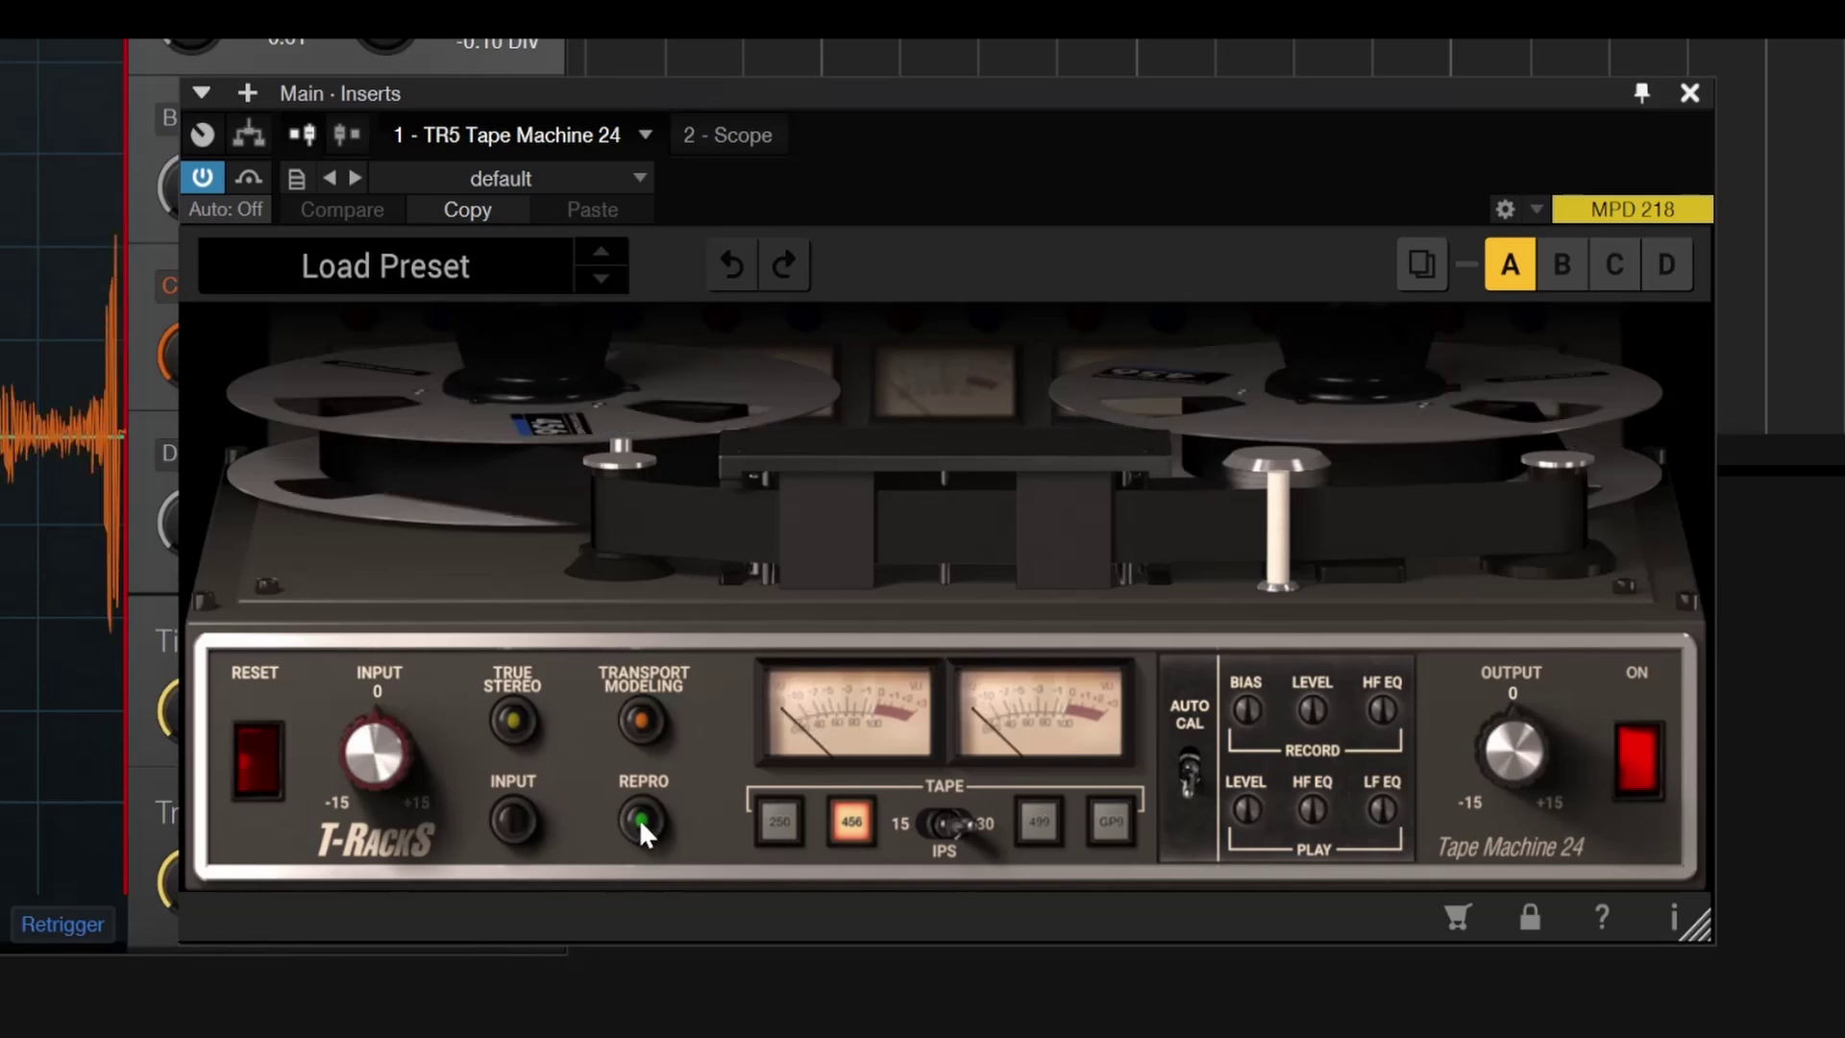
- Audition tape types 250, 499 and GP9 with the speed changed to 15 IPS, and switch from Repro to Input
{"action": "left_click", "coordinate": [770, 823]}
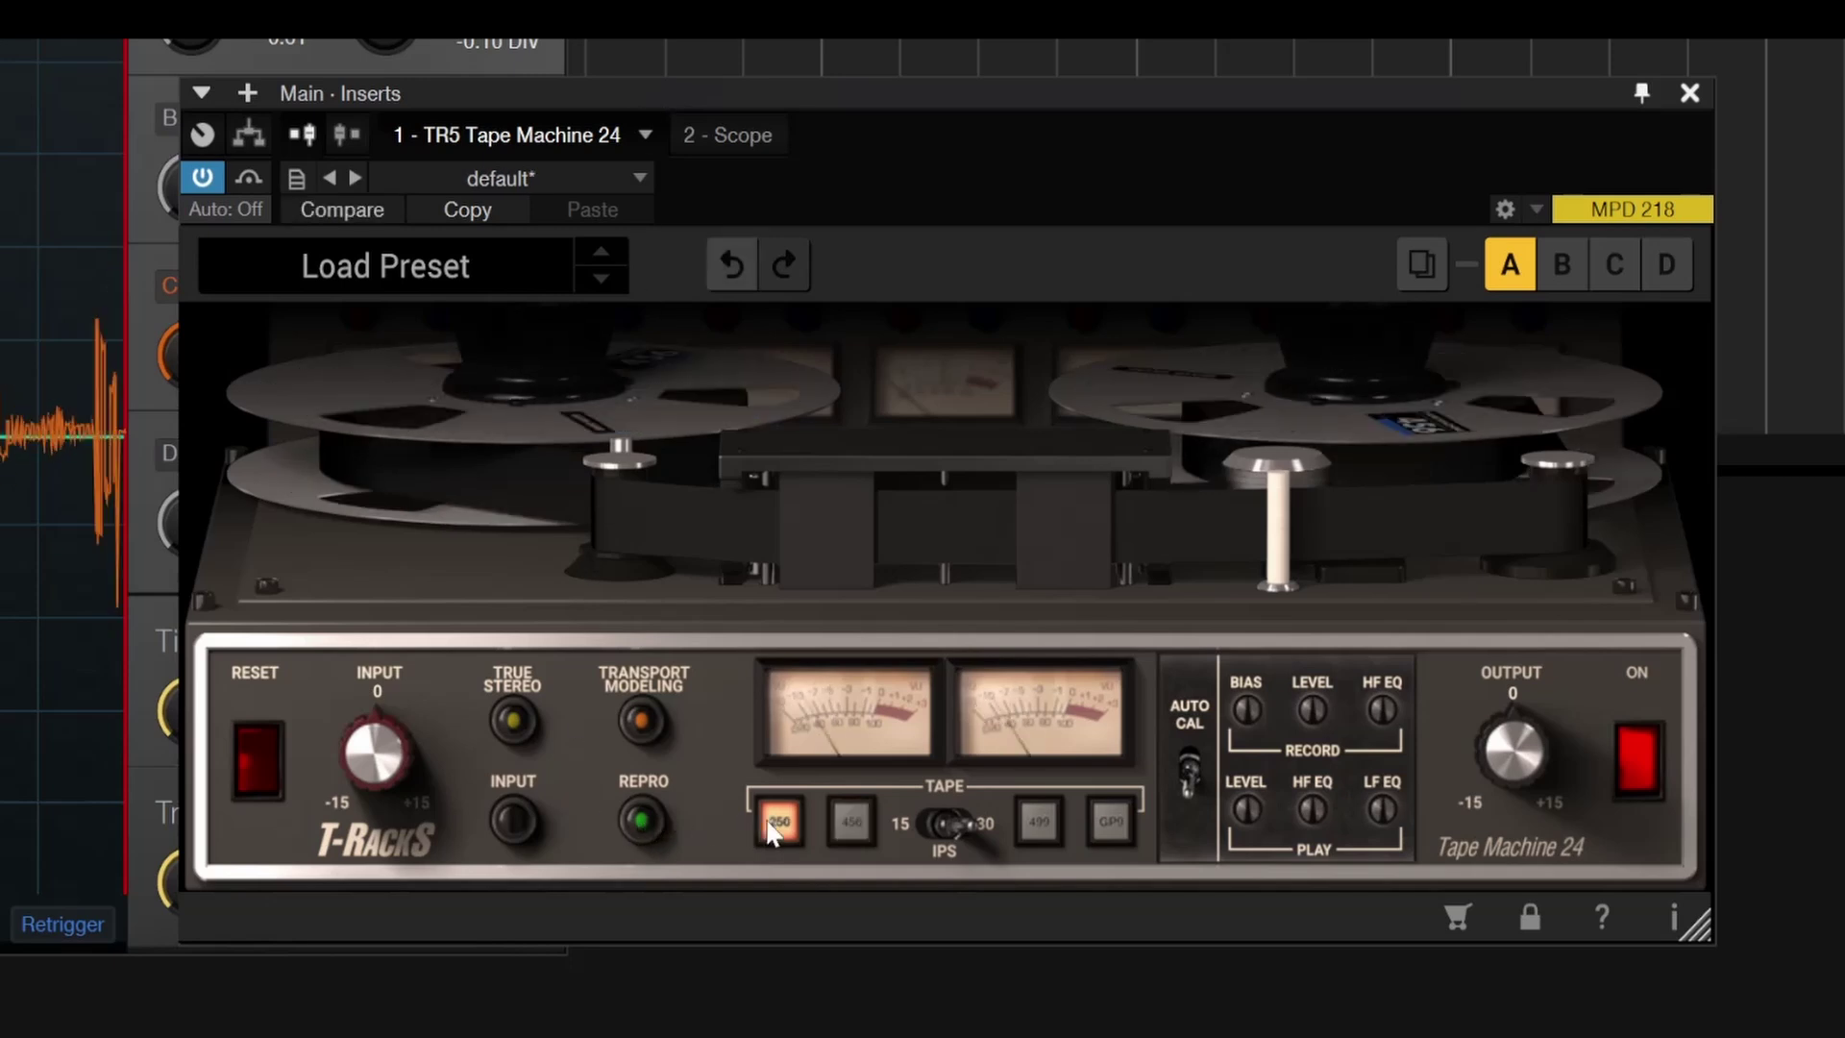
{"action": "left_click", "coordinate": [961, 826]}
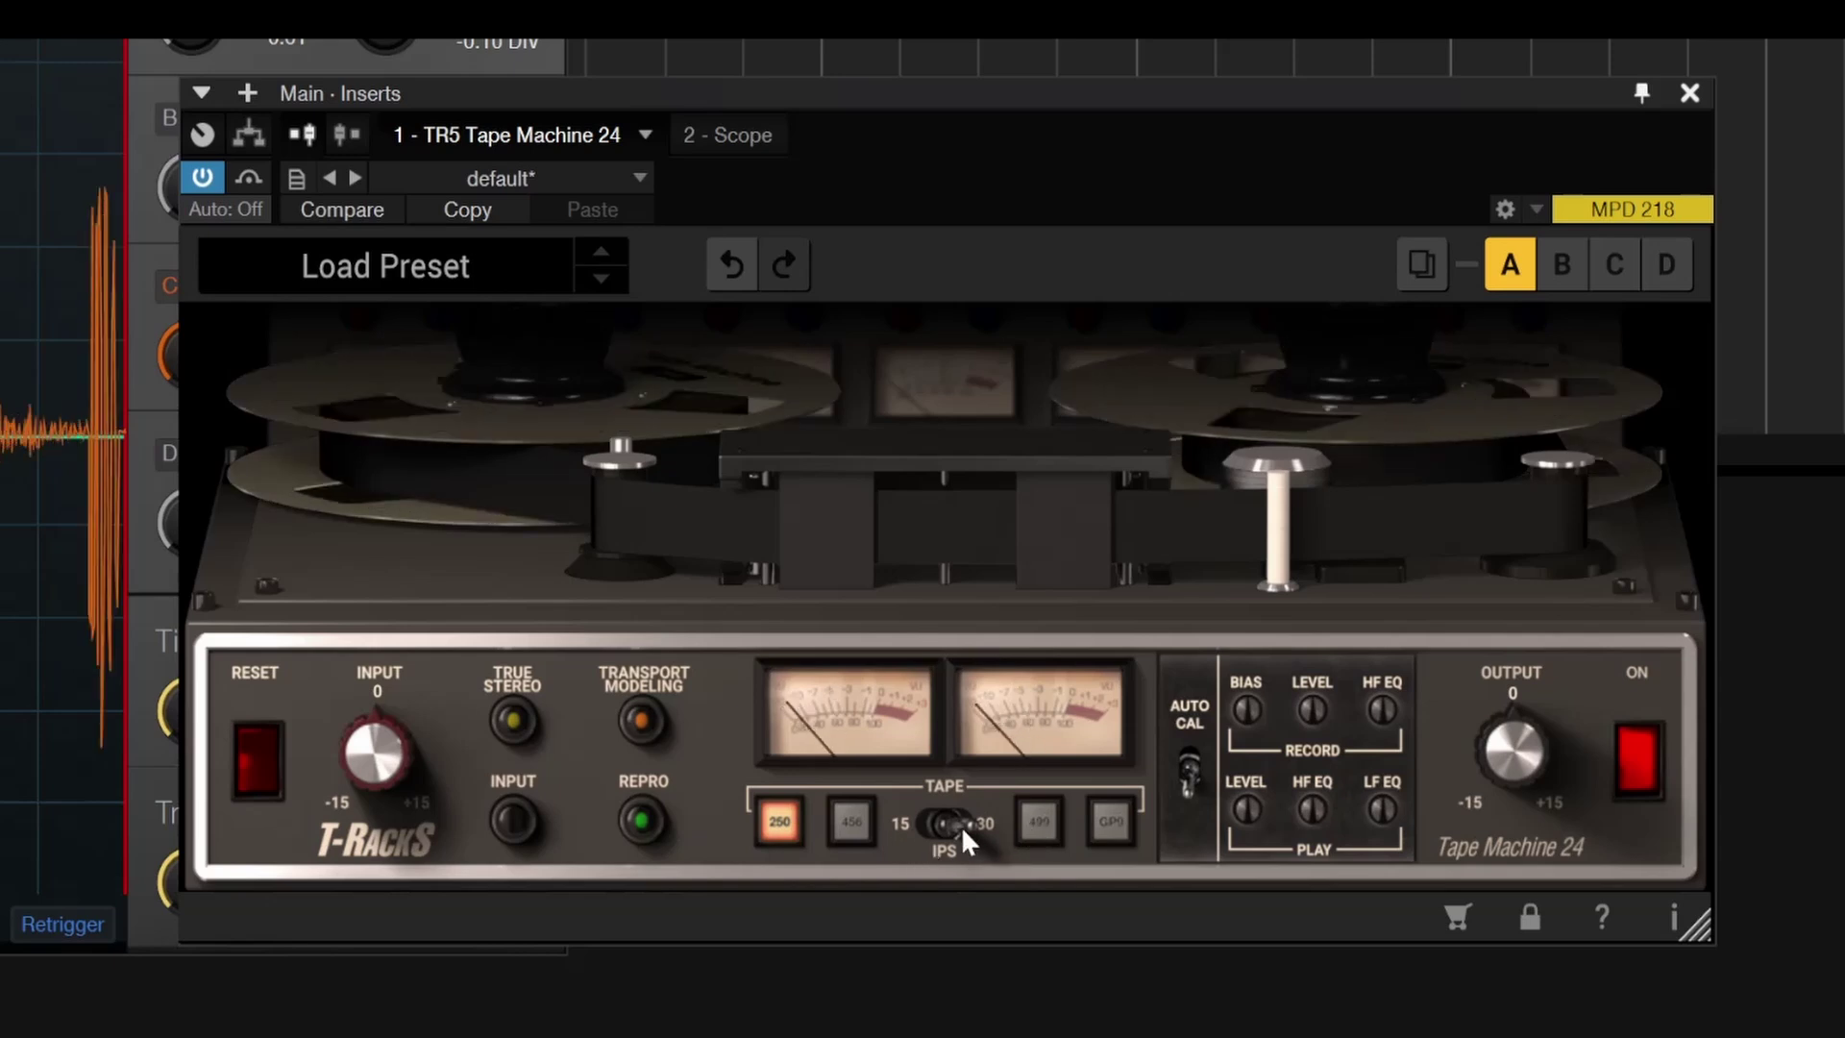
{"action": "left_click", "coordinate": [1034, 820]}
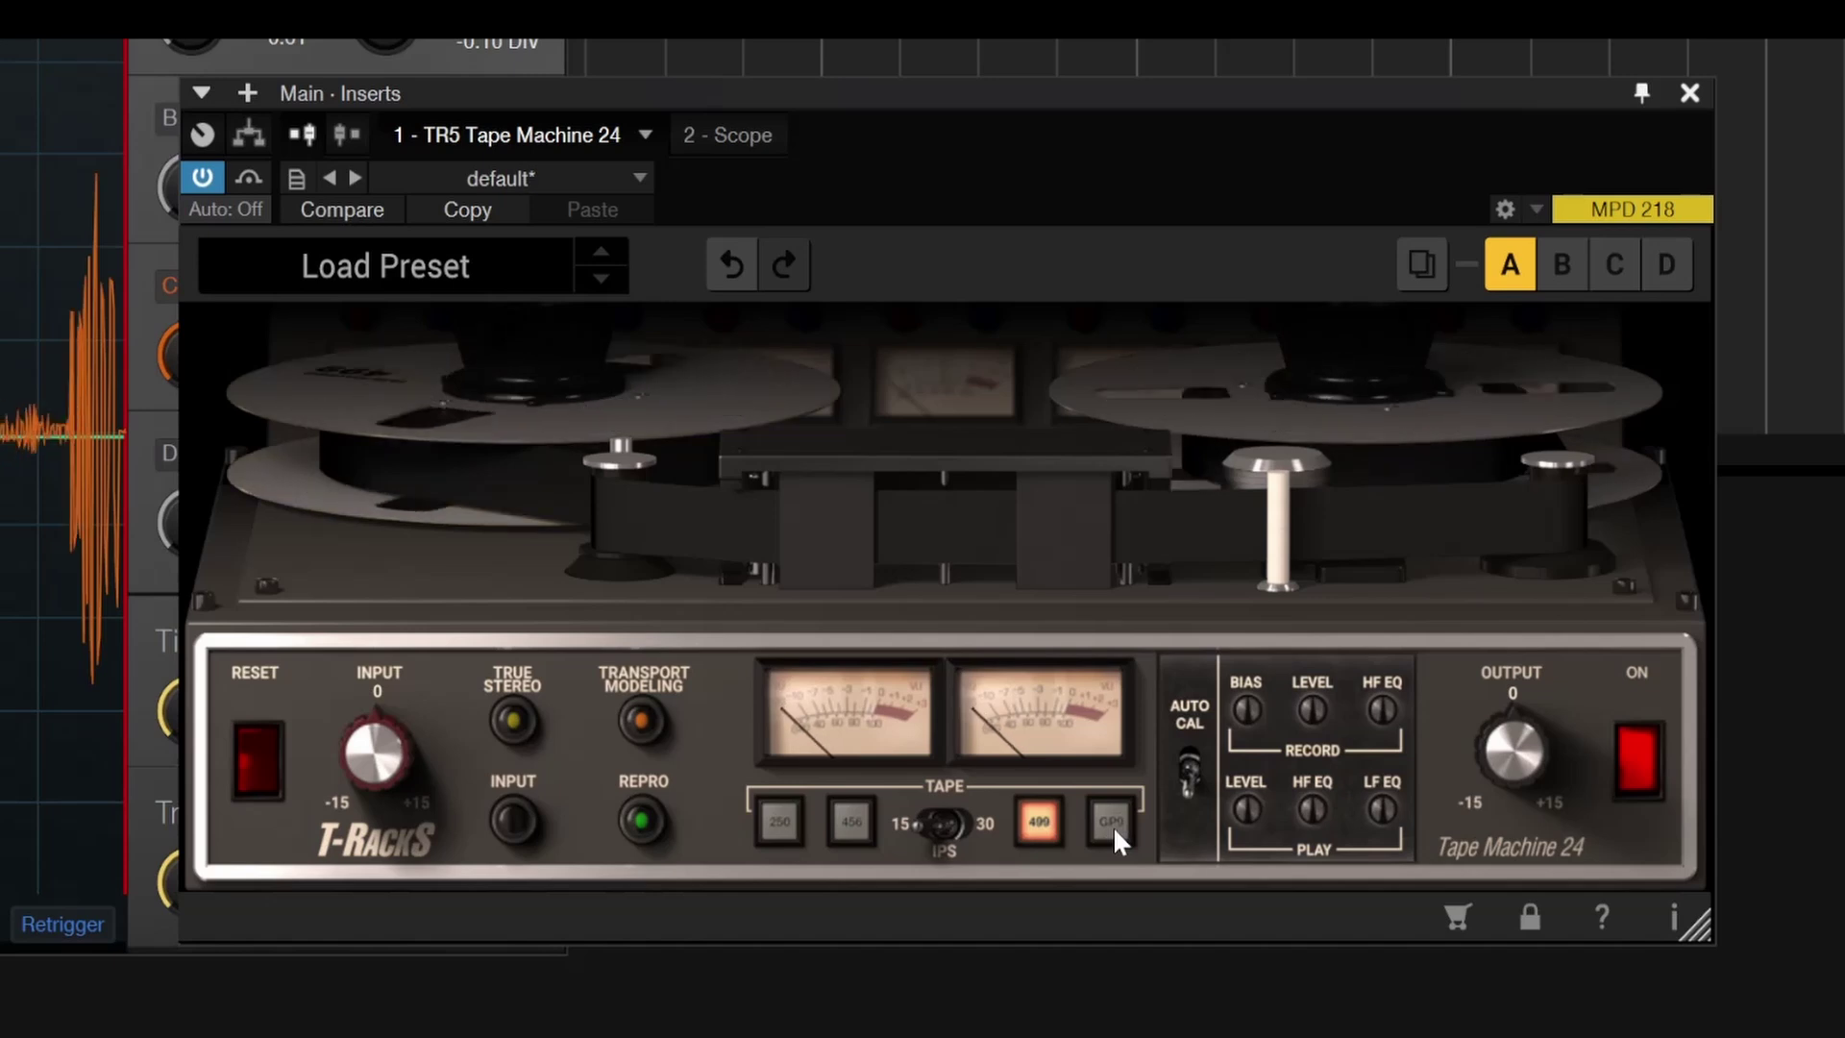
{"action": "left_click", "coordinate": [1113, 825]}
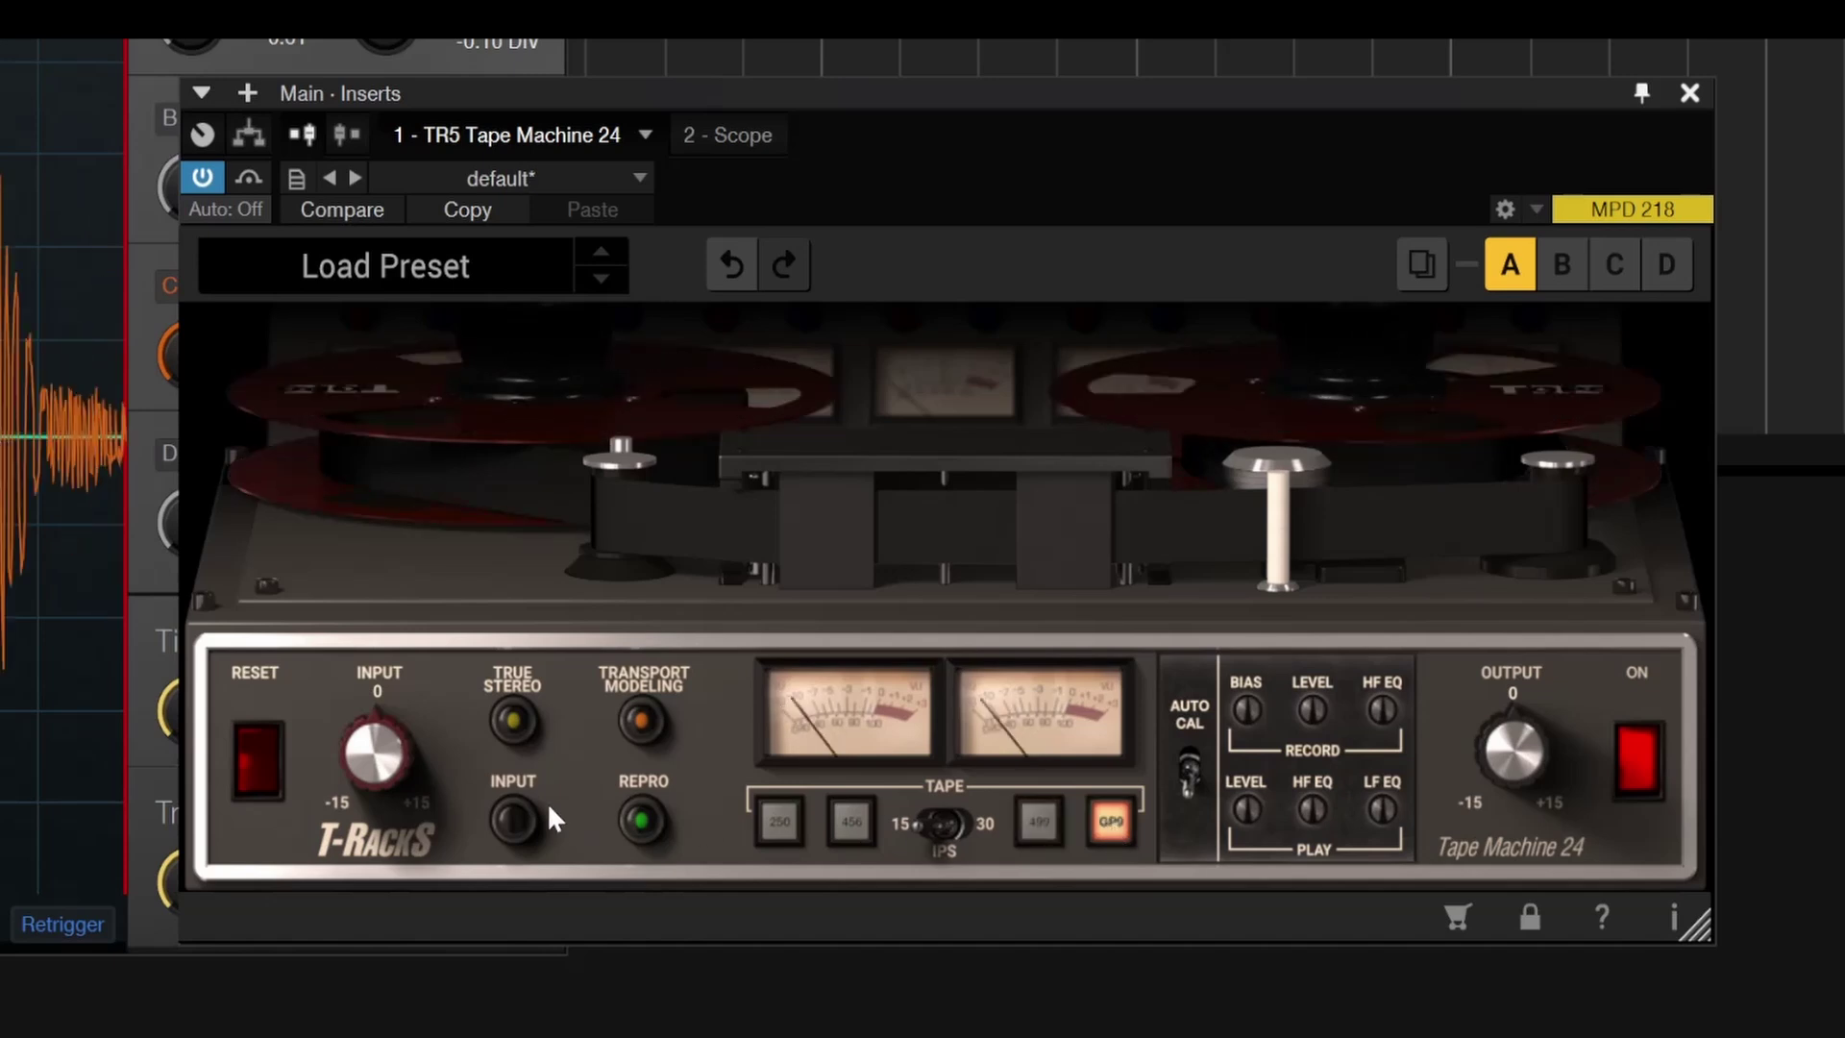
{"action": "left_click", "coordinate": [516, 815]}
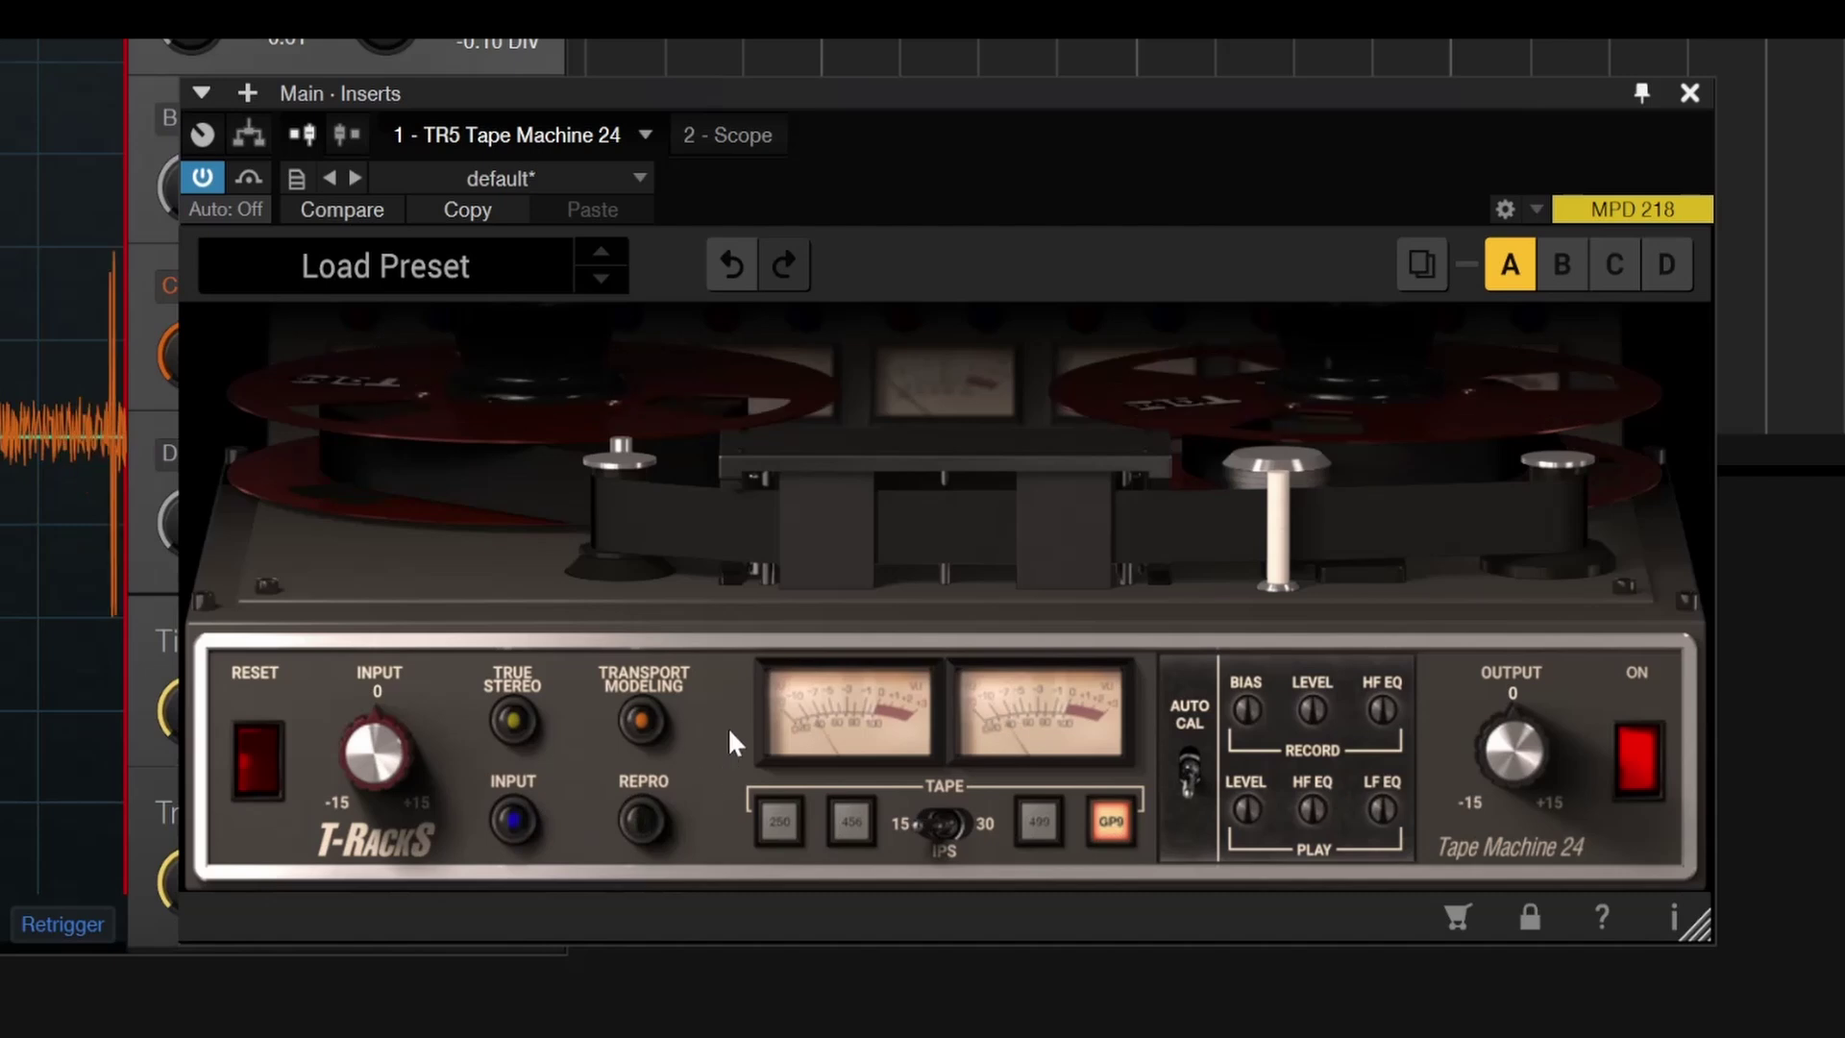
- Compare tape types 250, 456, 499 and GP9 on TR5 Tape Machine 24, ending on 456
{"action": "left_click", "coordinate": [851, 819]}
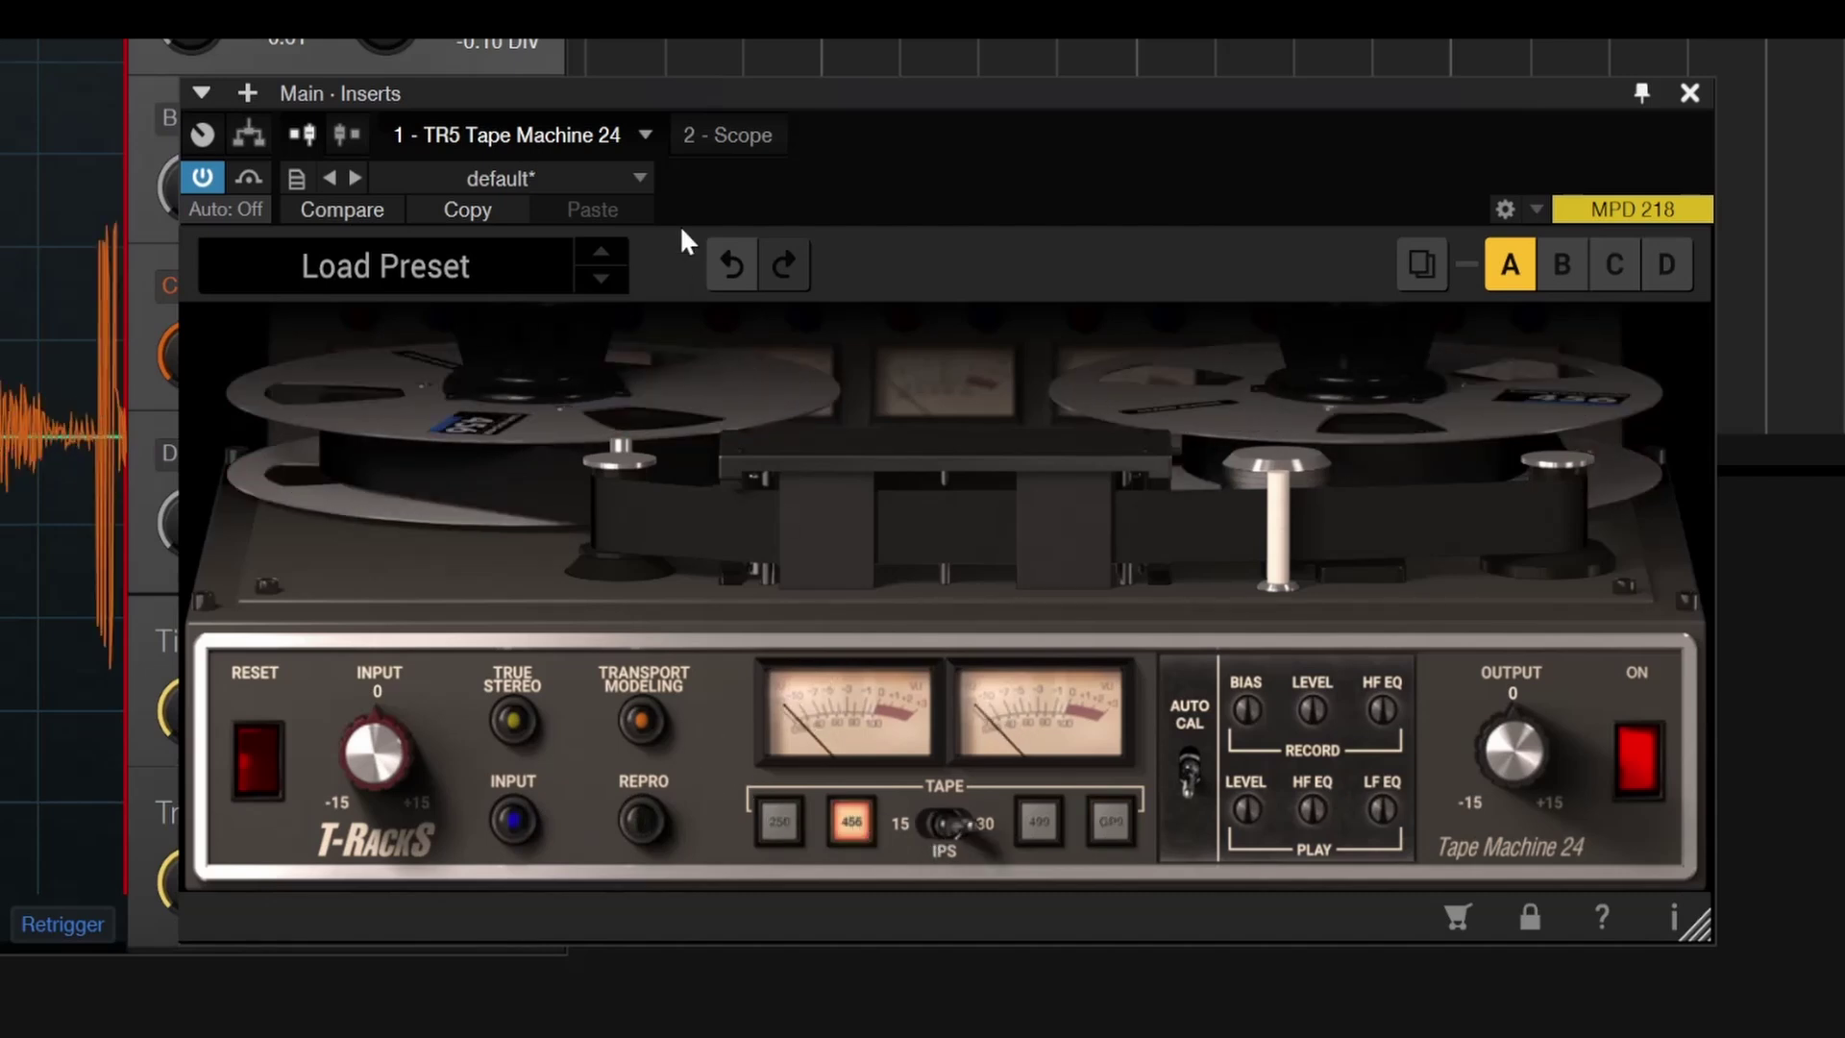
{"action": "left_click", "coordinate": [779, 823]}
{"action": "left_click", "coordinate": [851, 816]}
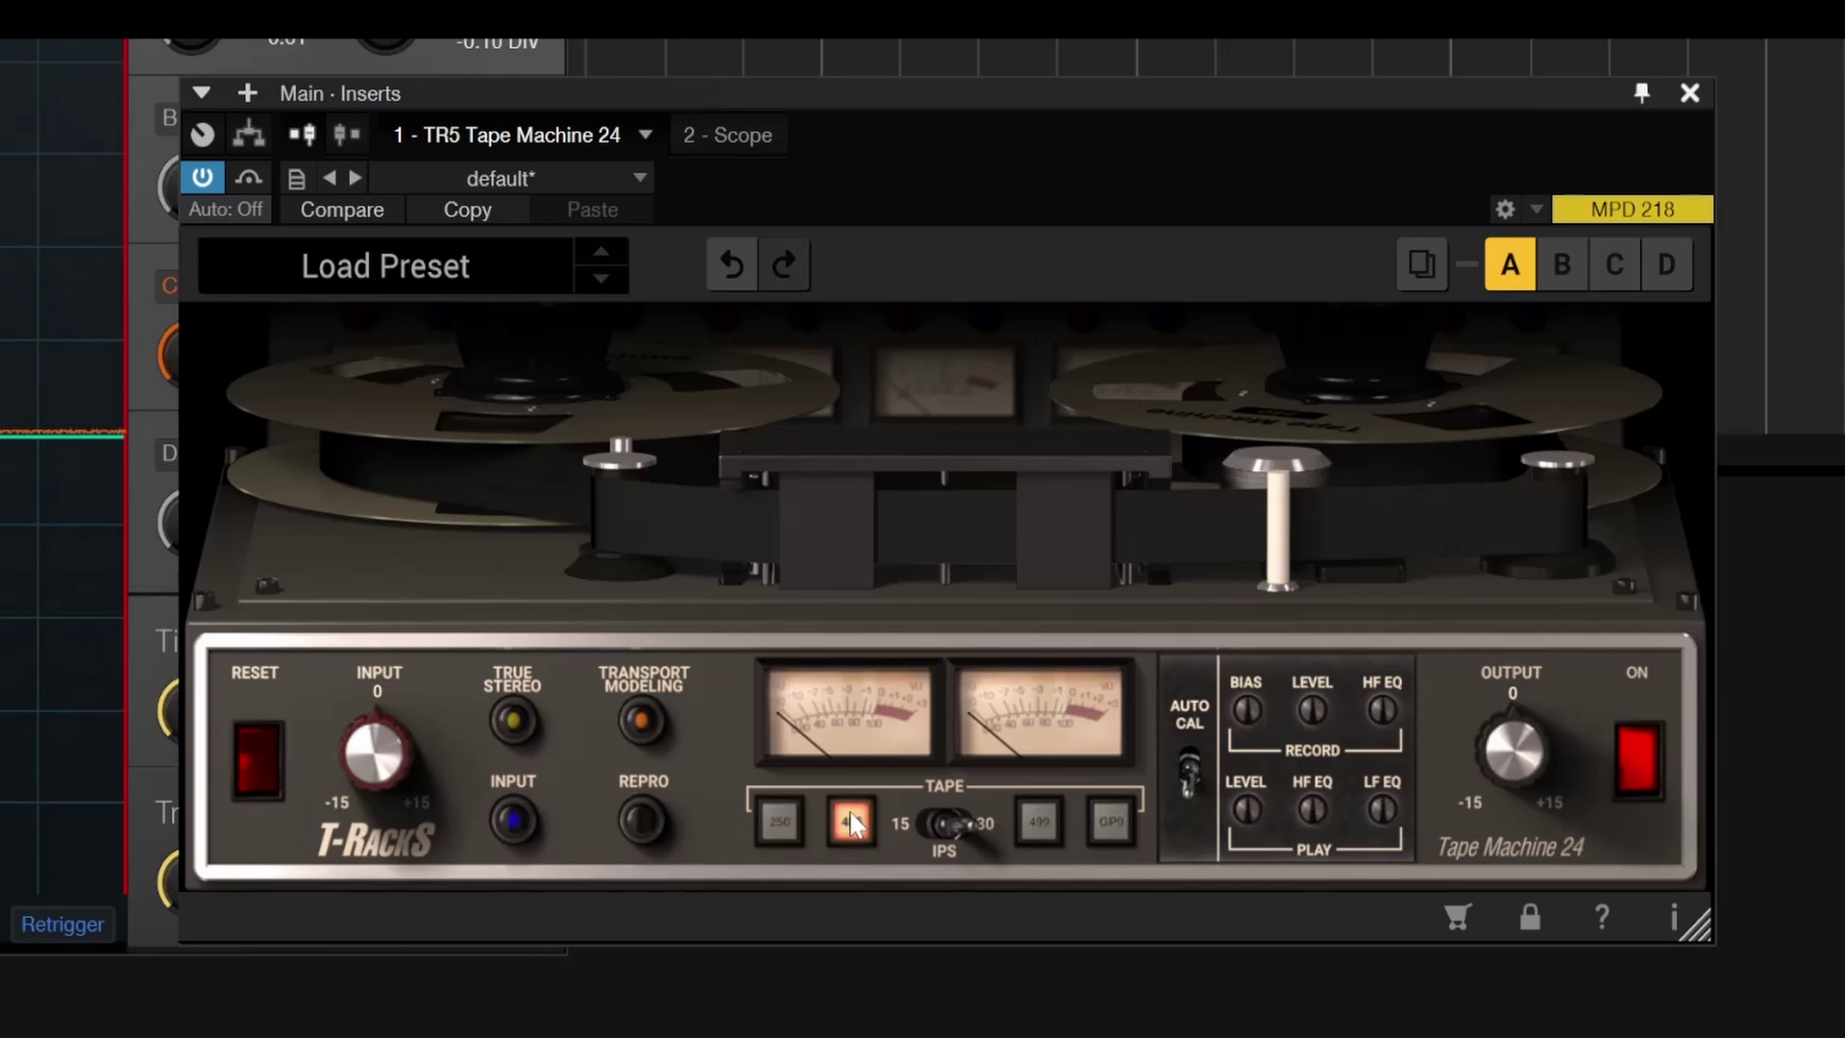
{"action": "left_click", "coordinate": [1044, 815]}
{"action": "left_click", "coordinate": [1093, 818]}
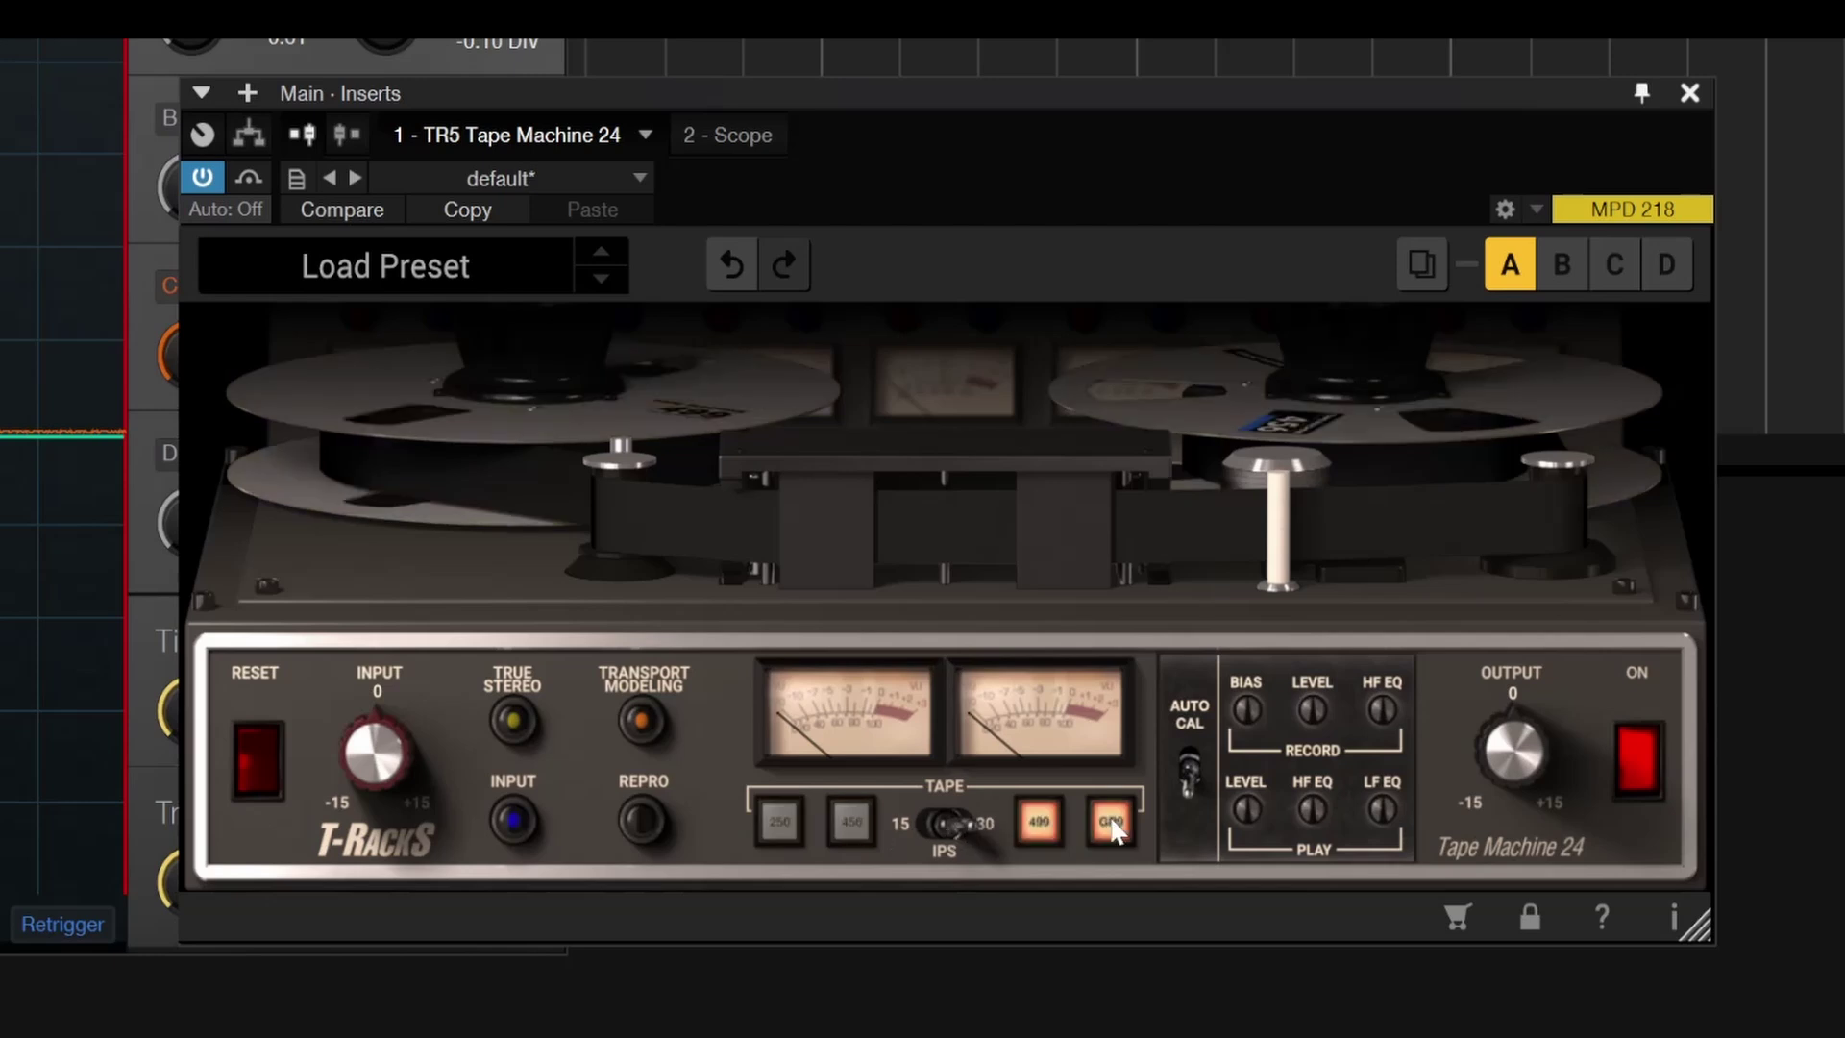
{"action": "left_click", "coordinate": [846, 828]}
{"action": "left_click", "coordinate": [777, 825]}
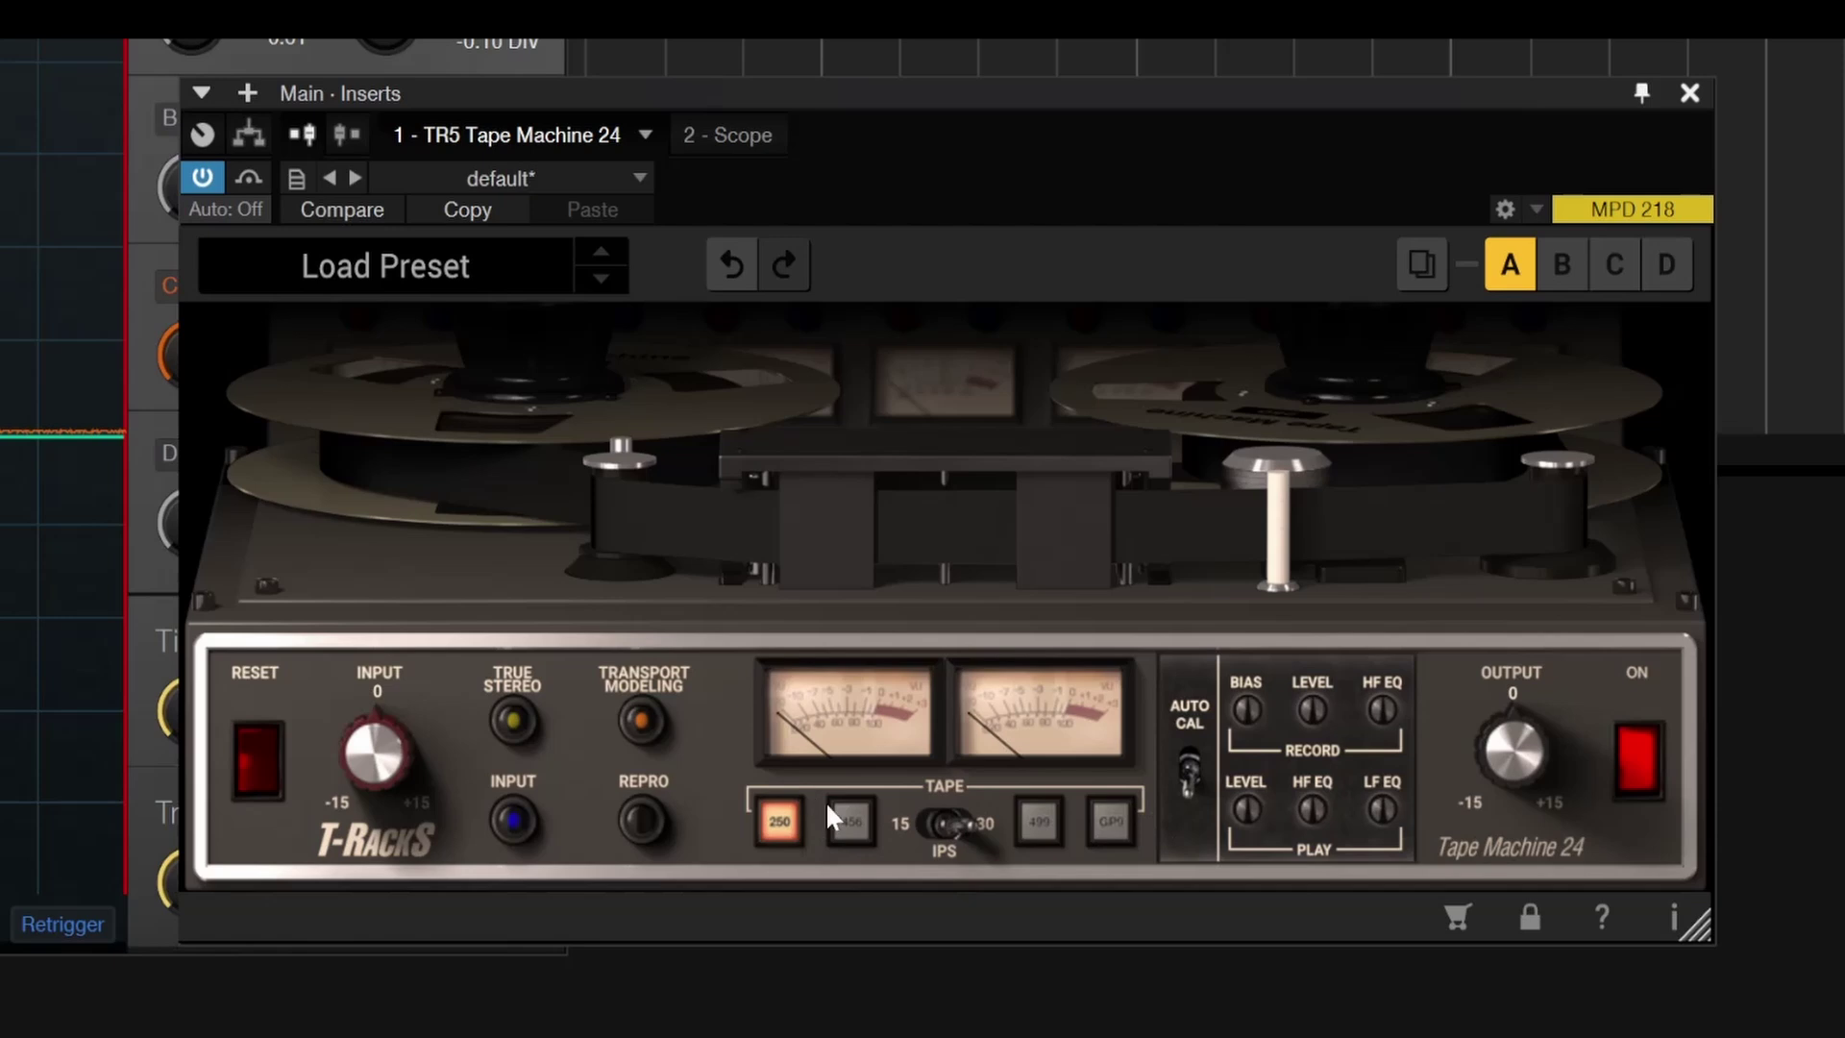
{"action": "left_click", "coordinate": [856, 819]}
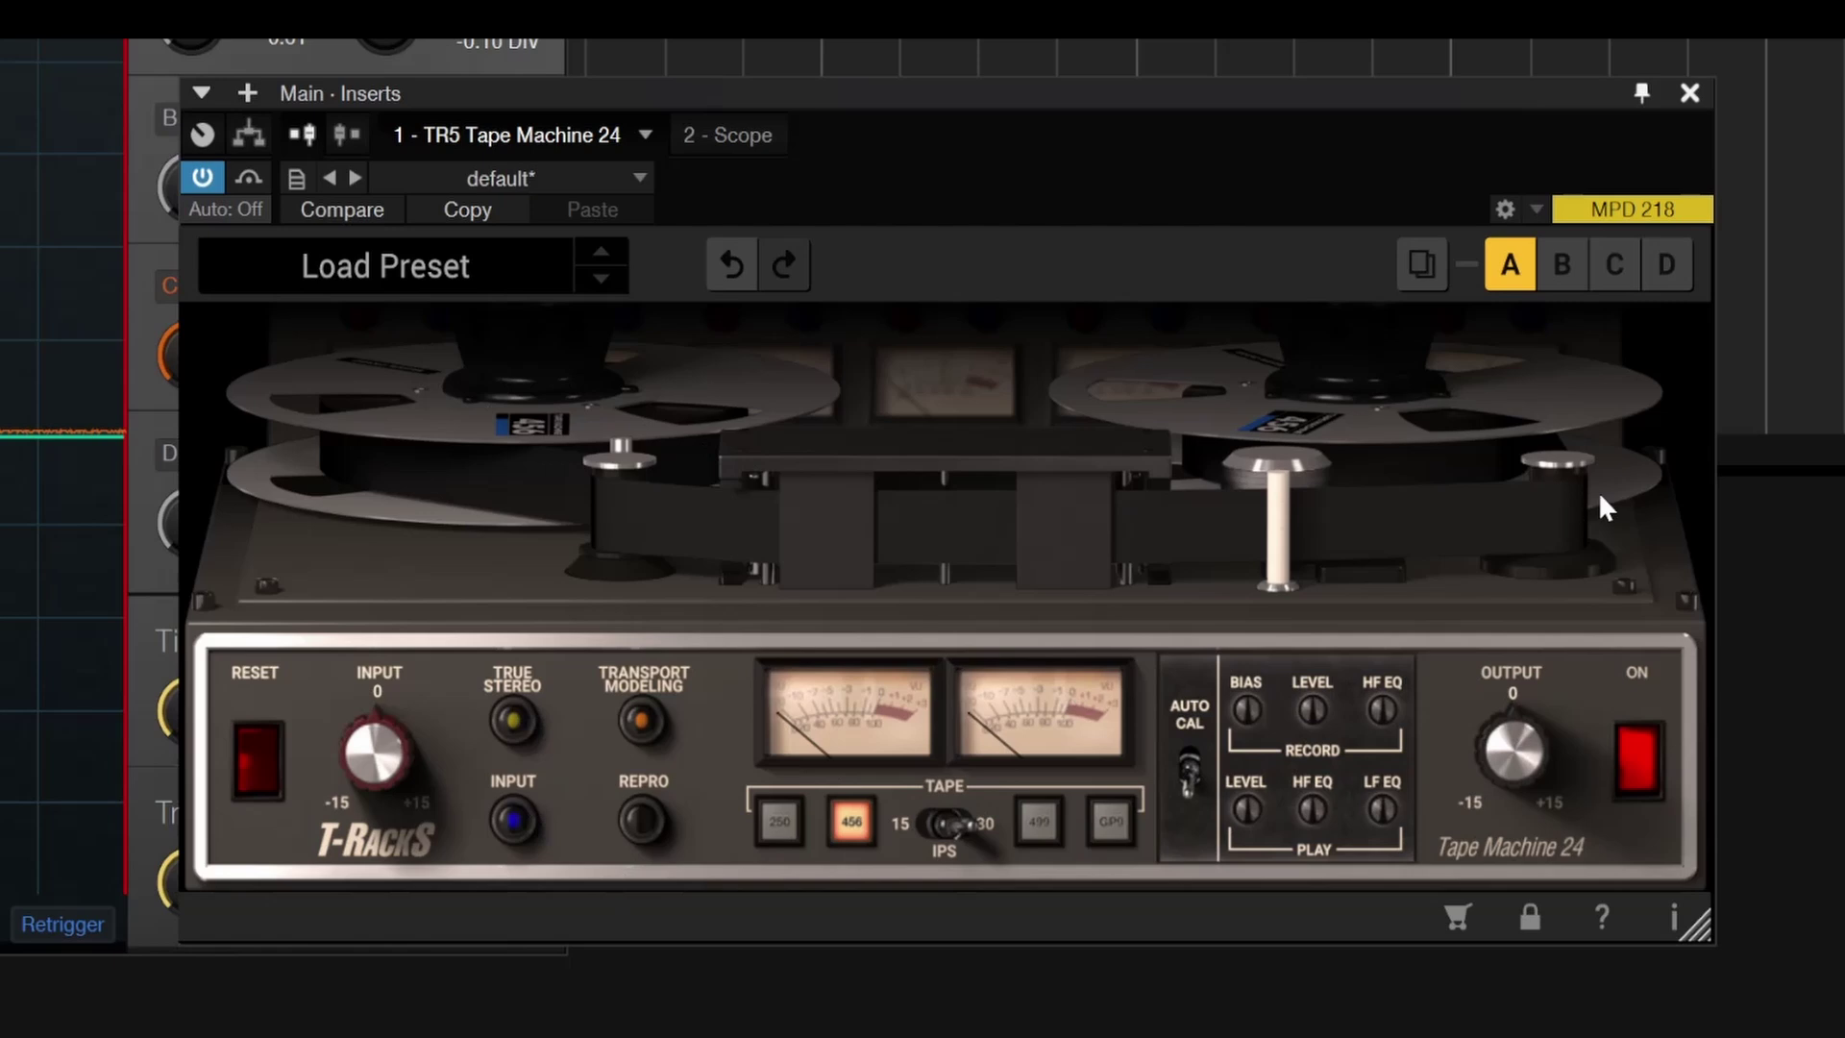
- Switch Tape Machine 24 to Repro and compare the 15 and 30 IPS speeds, ending on 30 IPS
{"action": "left_click", "coordinate": [644, 812]}
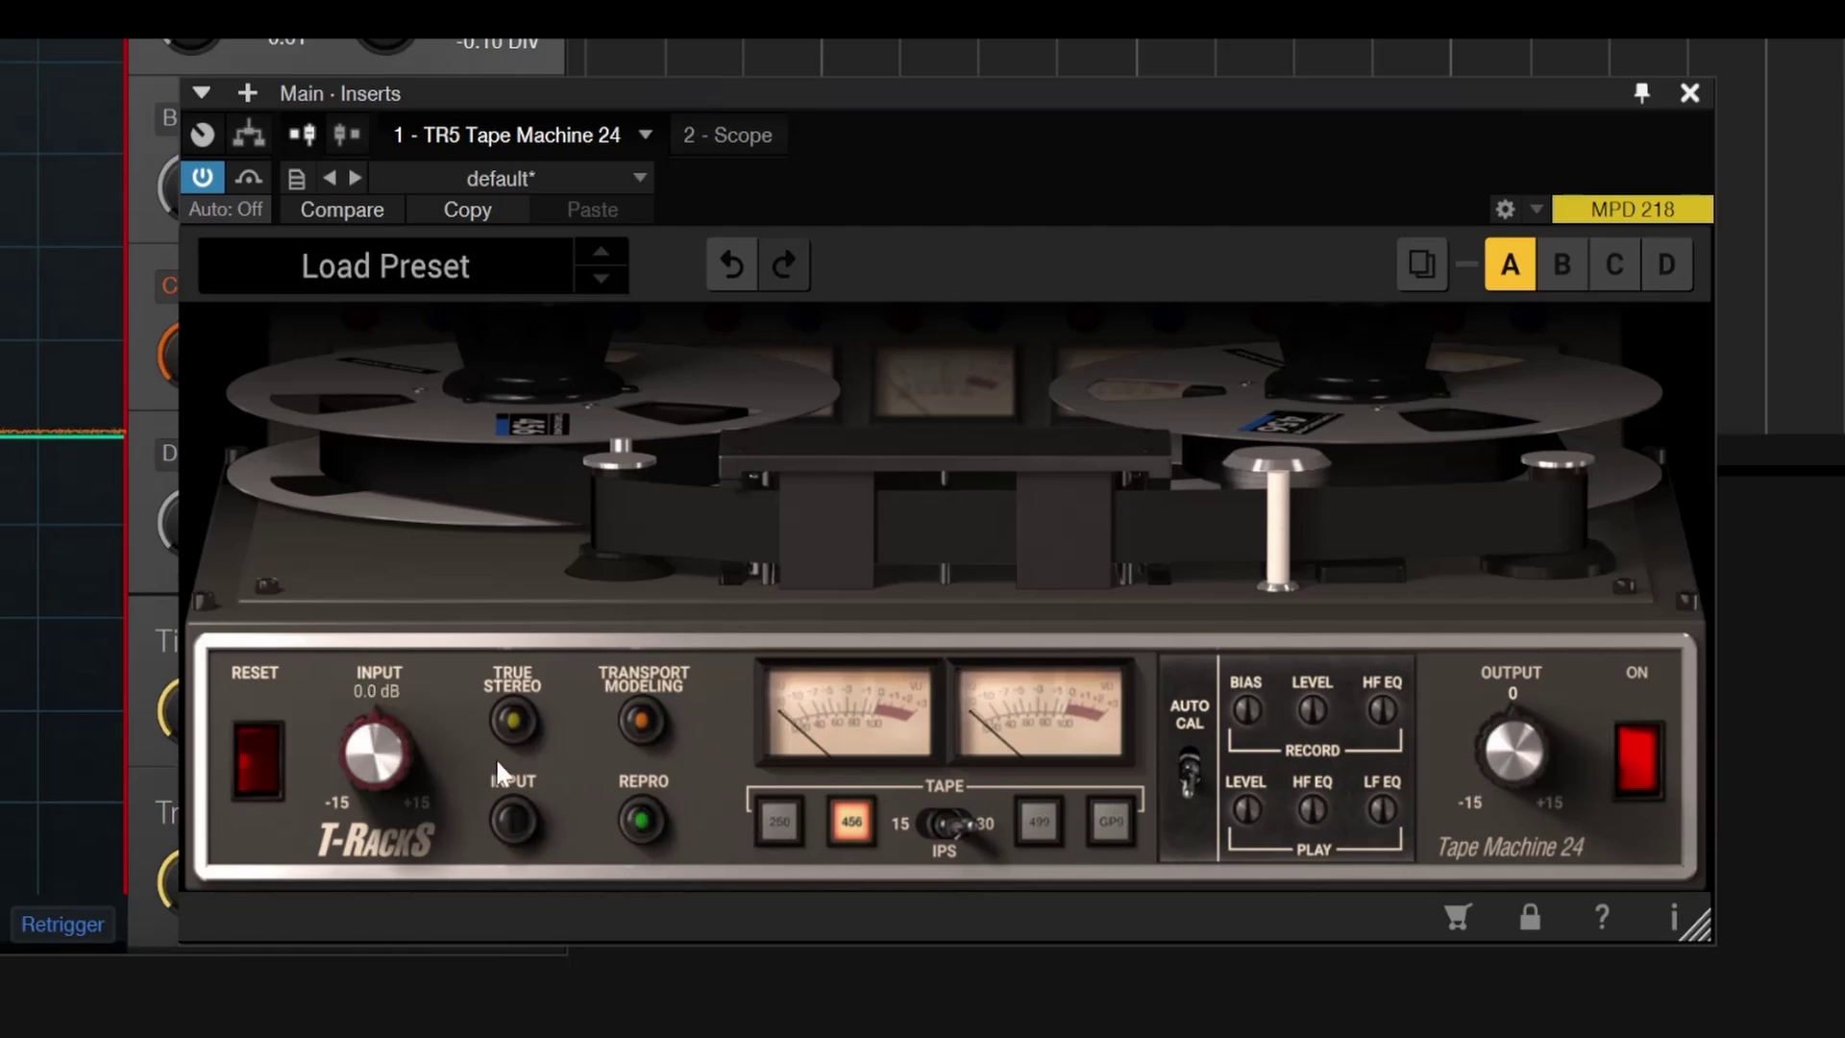
{"action": "left_click", "coordinate": [942, 823]}
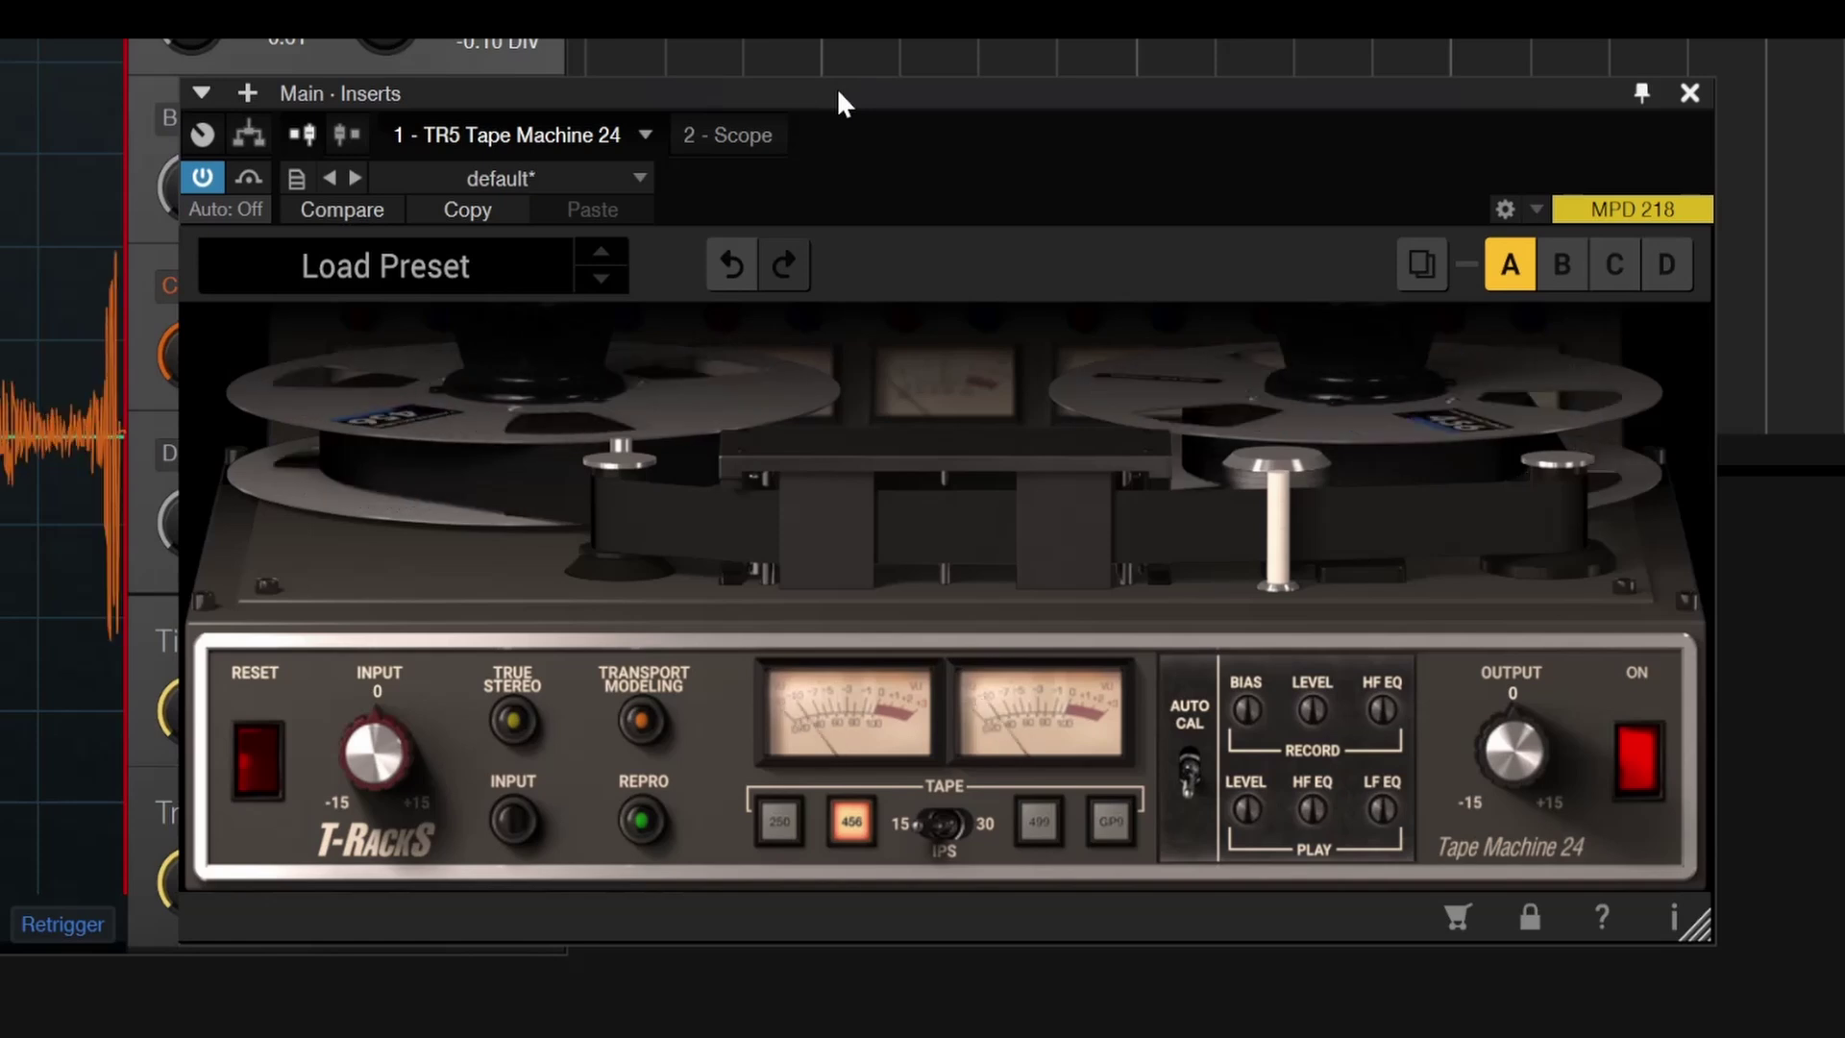
{"action": "left_click", "coordinate": [948, 826]}
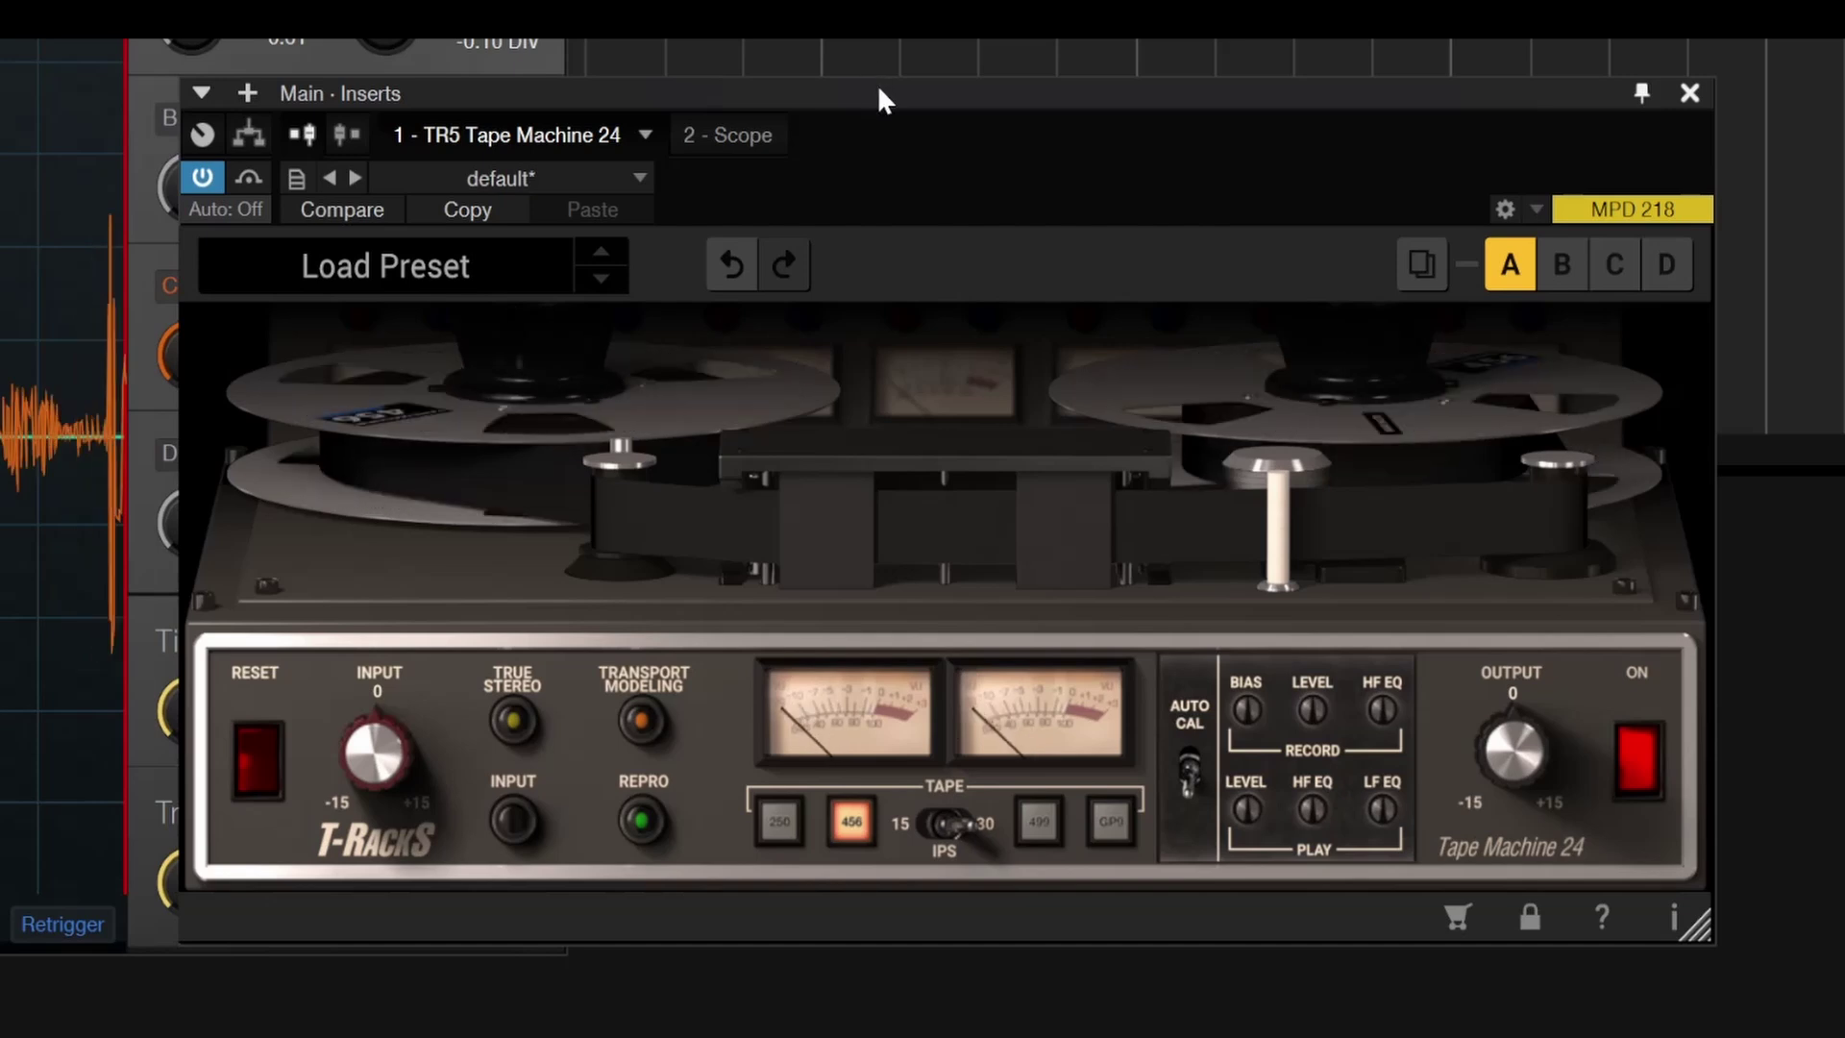
{"action": "left_click", "coordinate": [932, 822]}
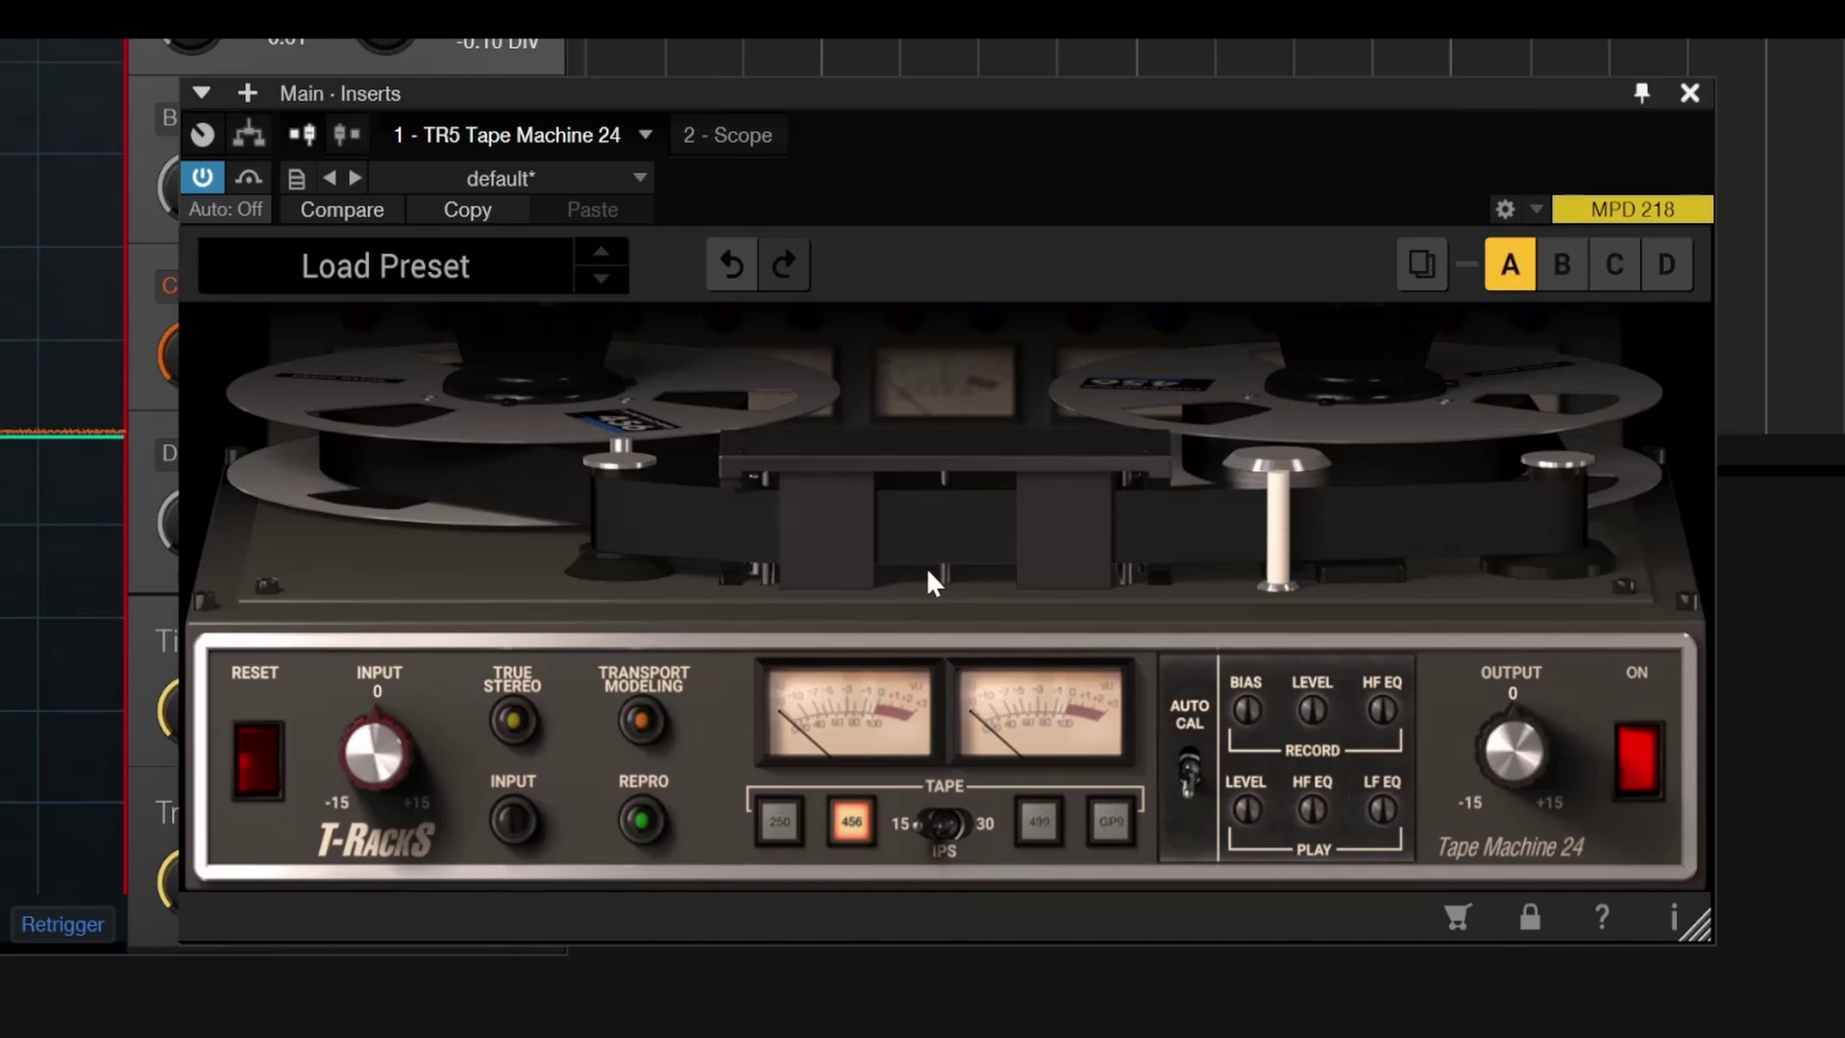
{"action": "left_click", "coordinate": [940, 826]}
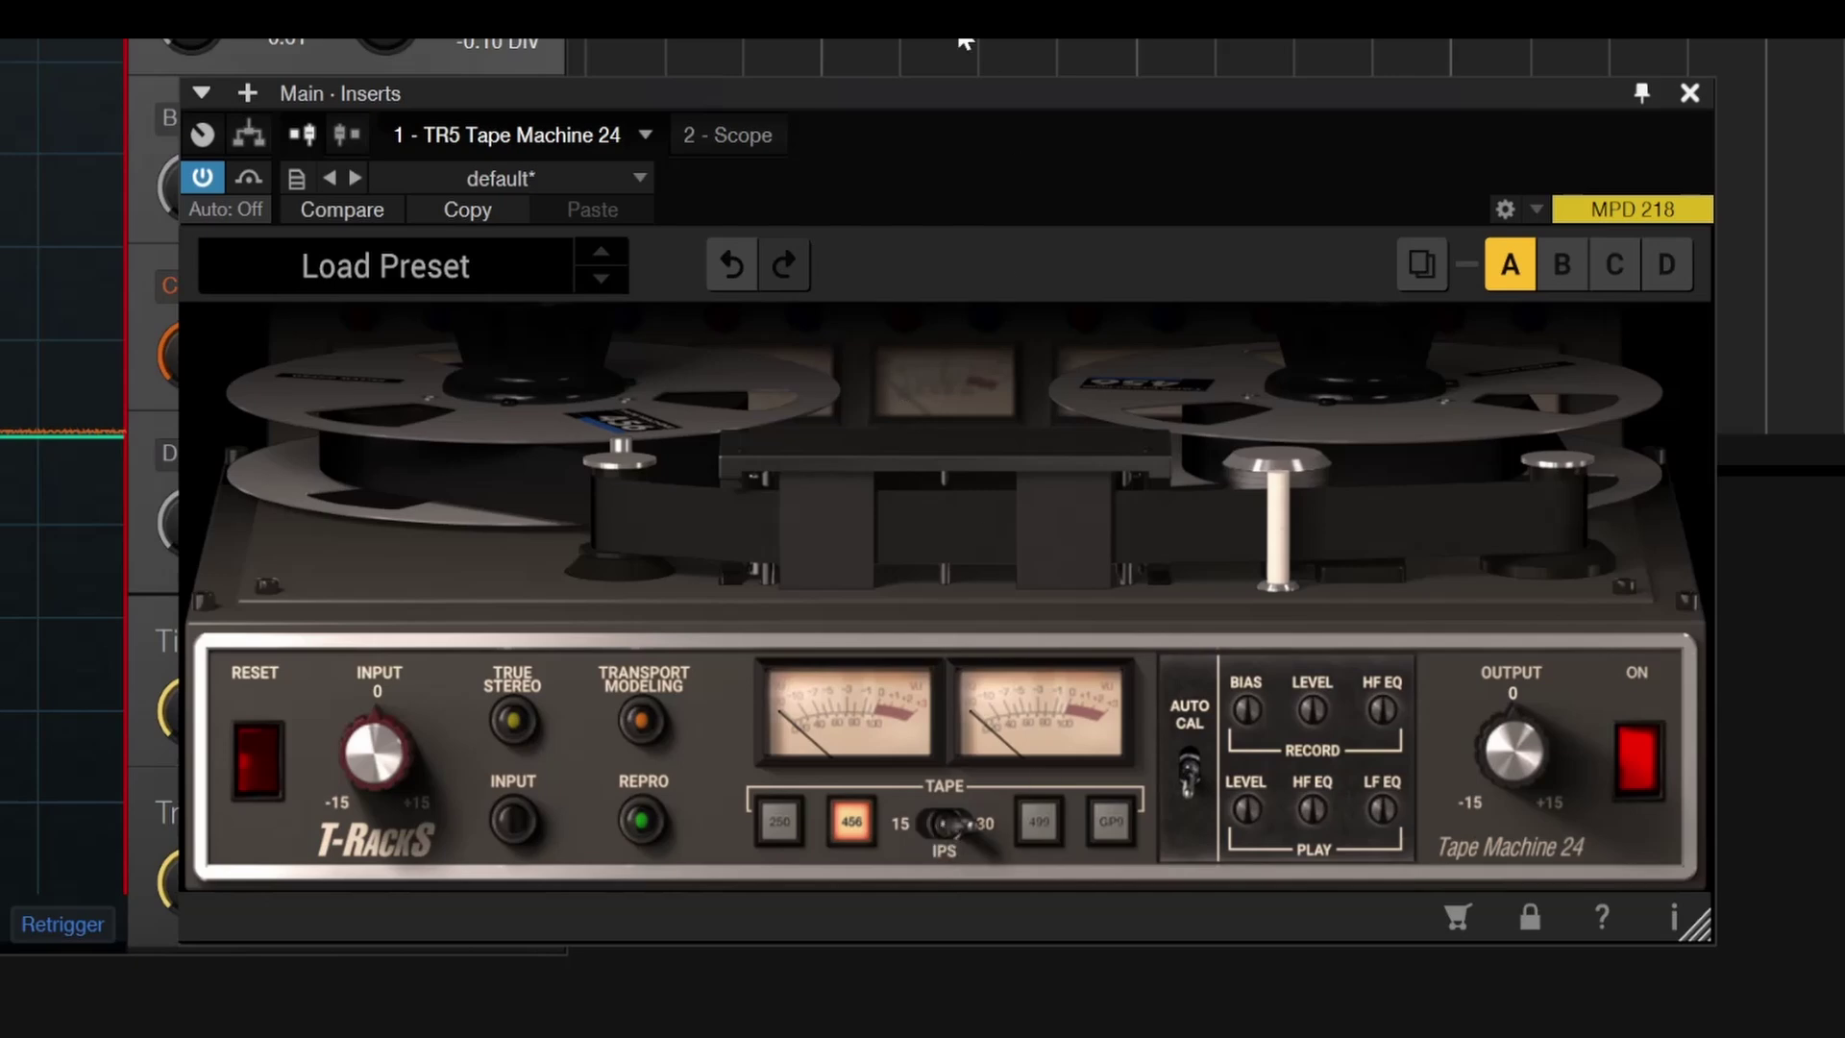
- Replace TR5 Tape Machine 24 with TR5 Tape Machine 99 before the Scope insert on the Main channel
{"action": "left_click", "coordinate": [1690, 93]}
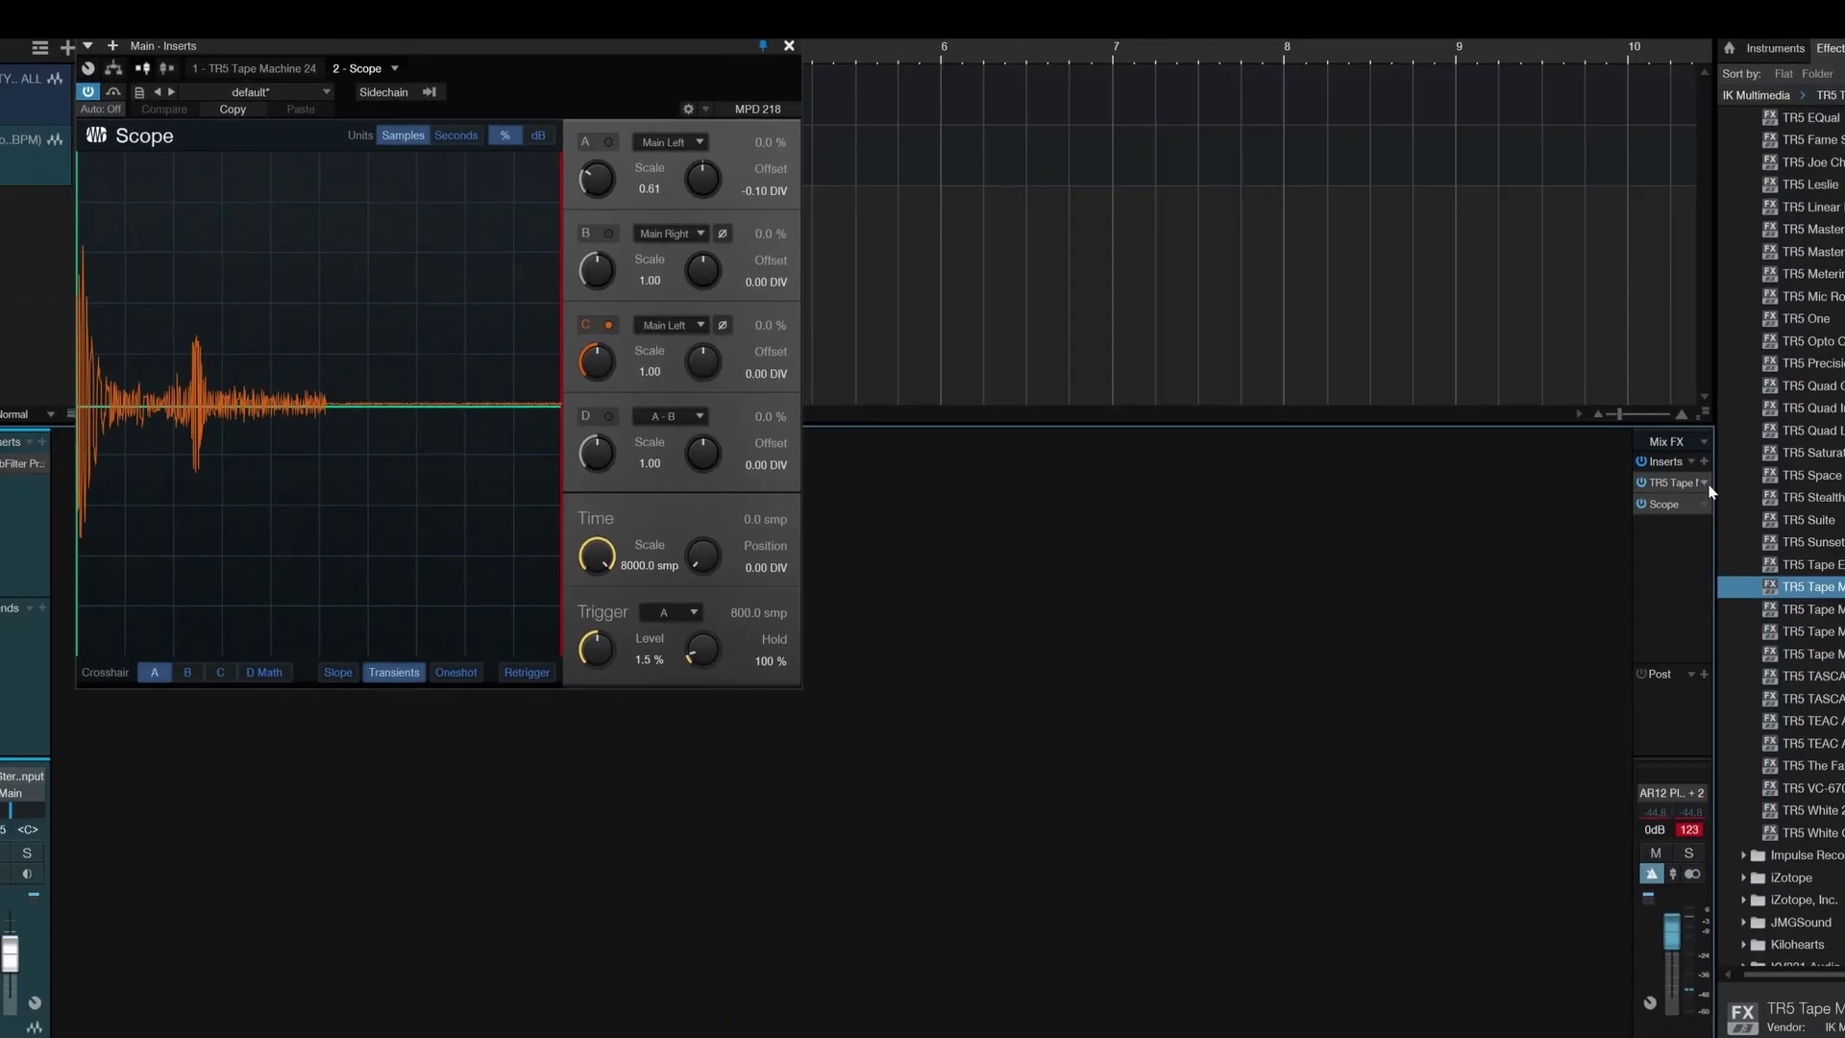
{"action": "left_click", "coordinate": [1704, 483]}
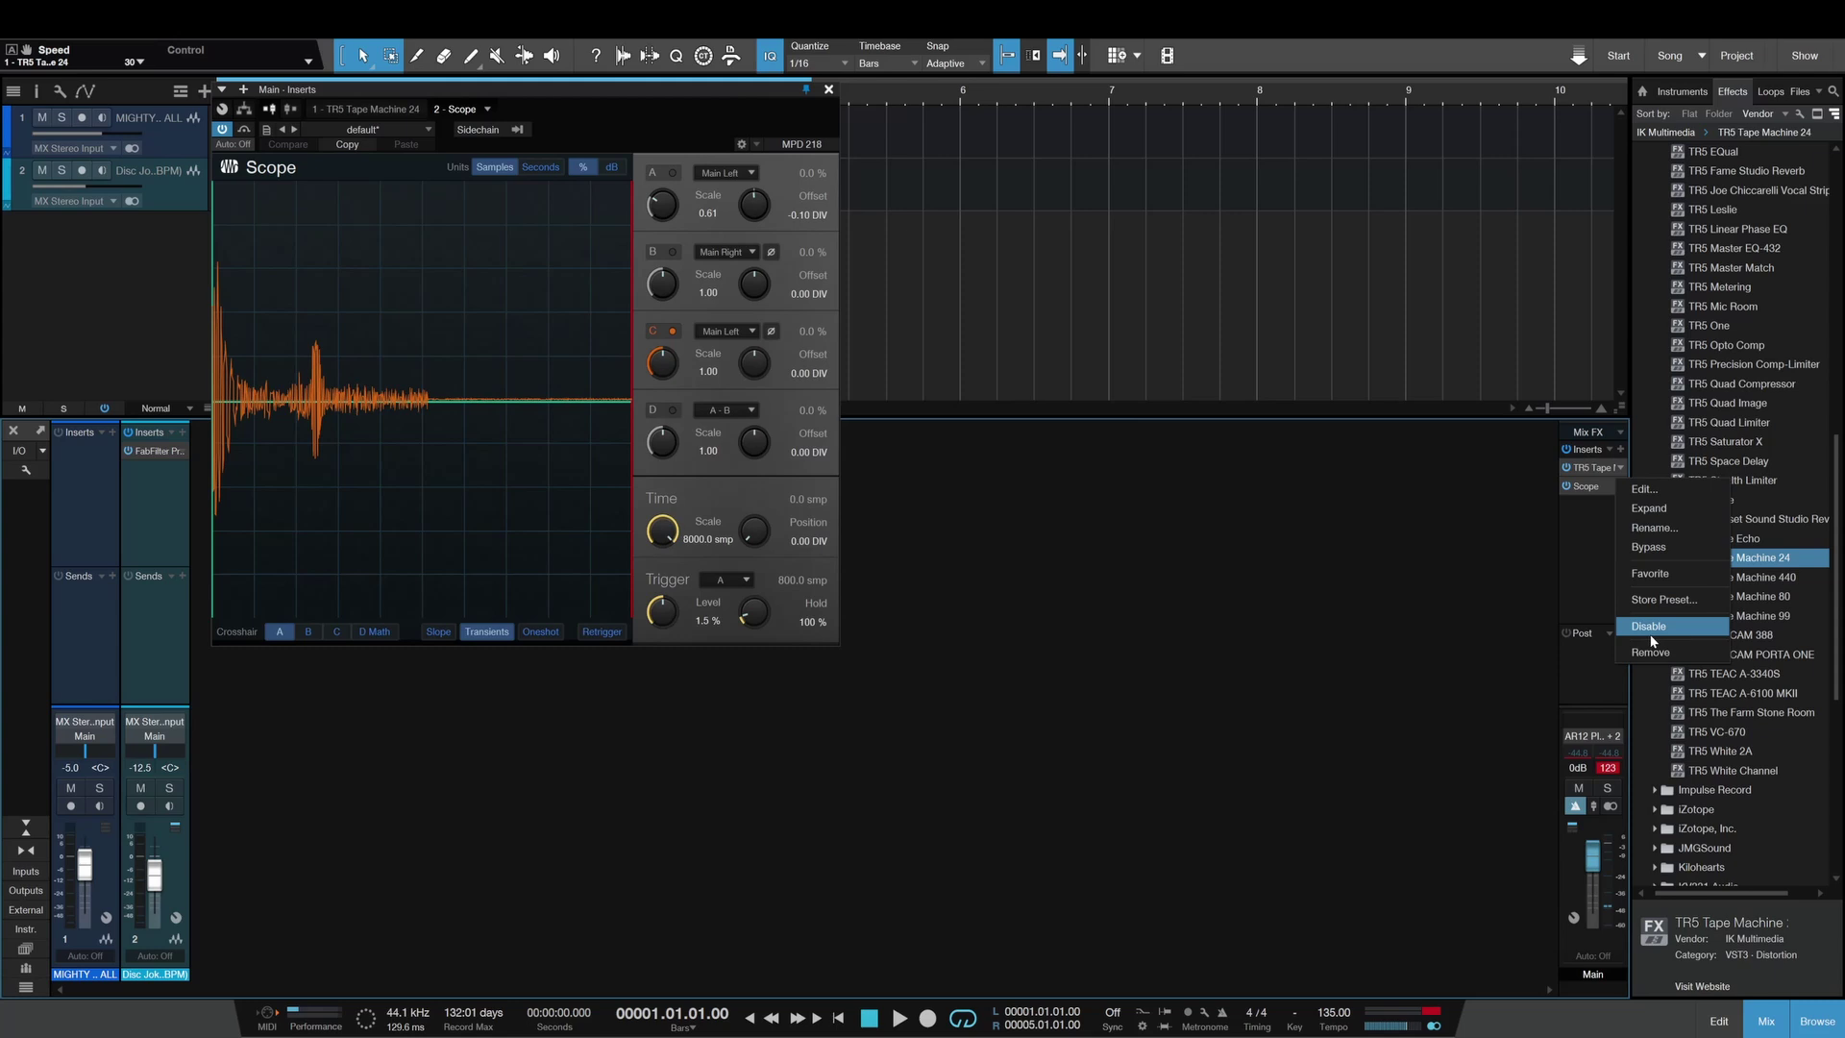
{"action": "left_click", "coordinate": [1723, 688]}
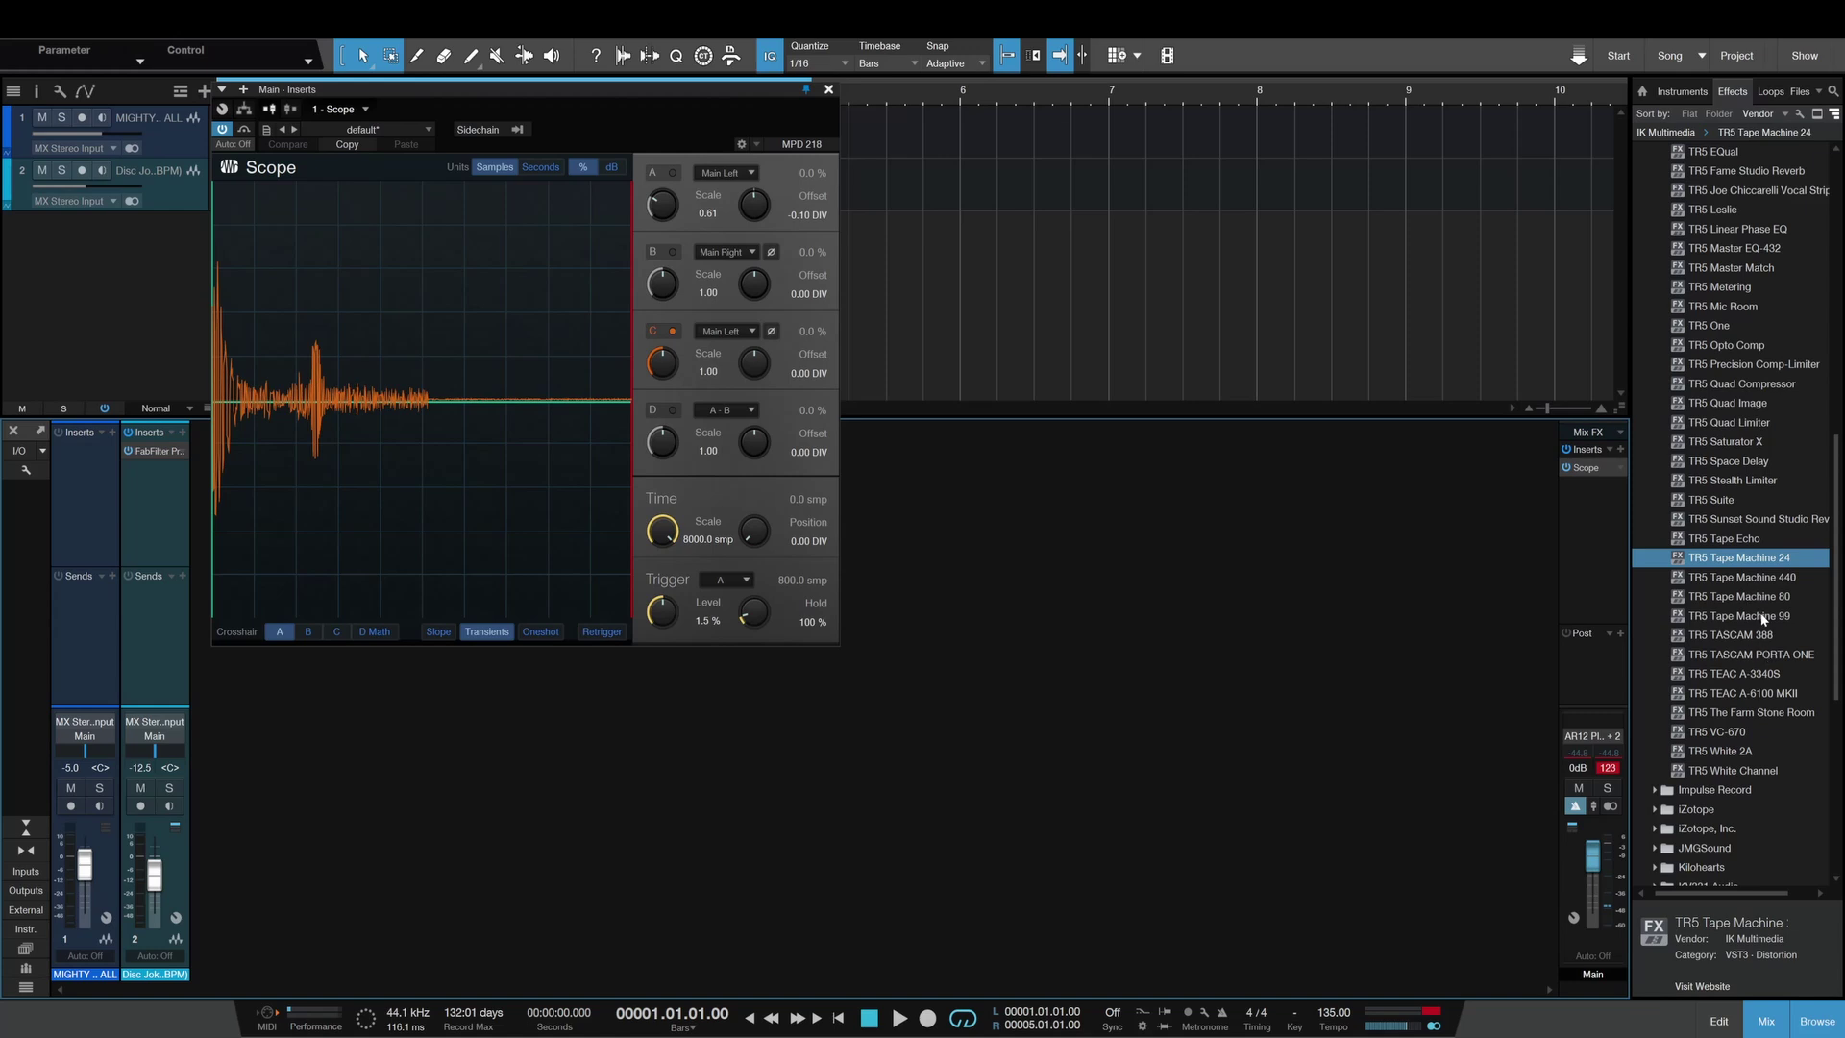
{"action": "left_click_drag", "start_coordinate": [1764, 618], "coordinate": [1604, 460]}
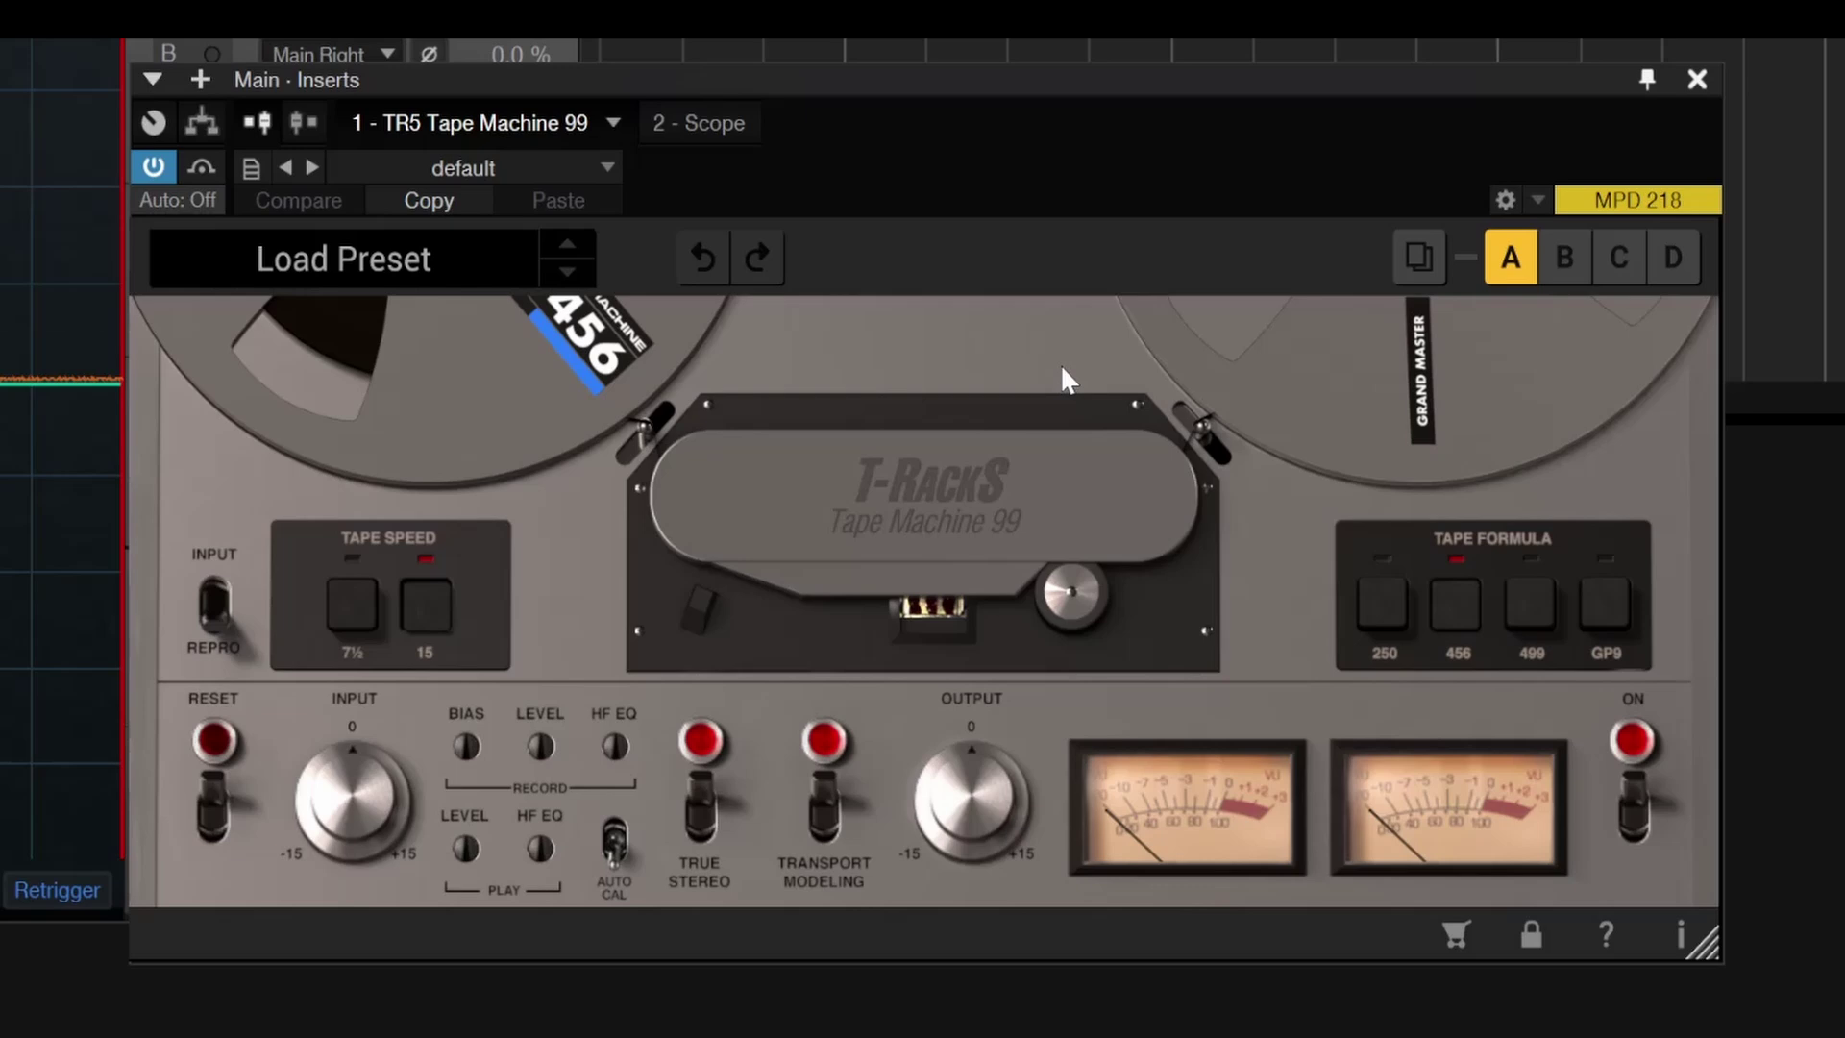
{"action": "left_click_drag", "start_coordinate": [922, 88], "coordinate": [1027, 78]}
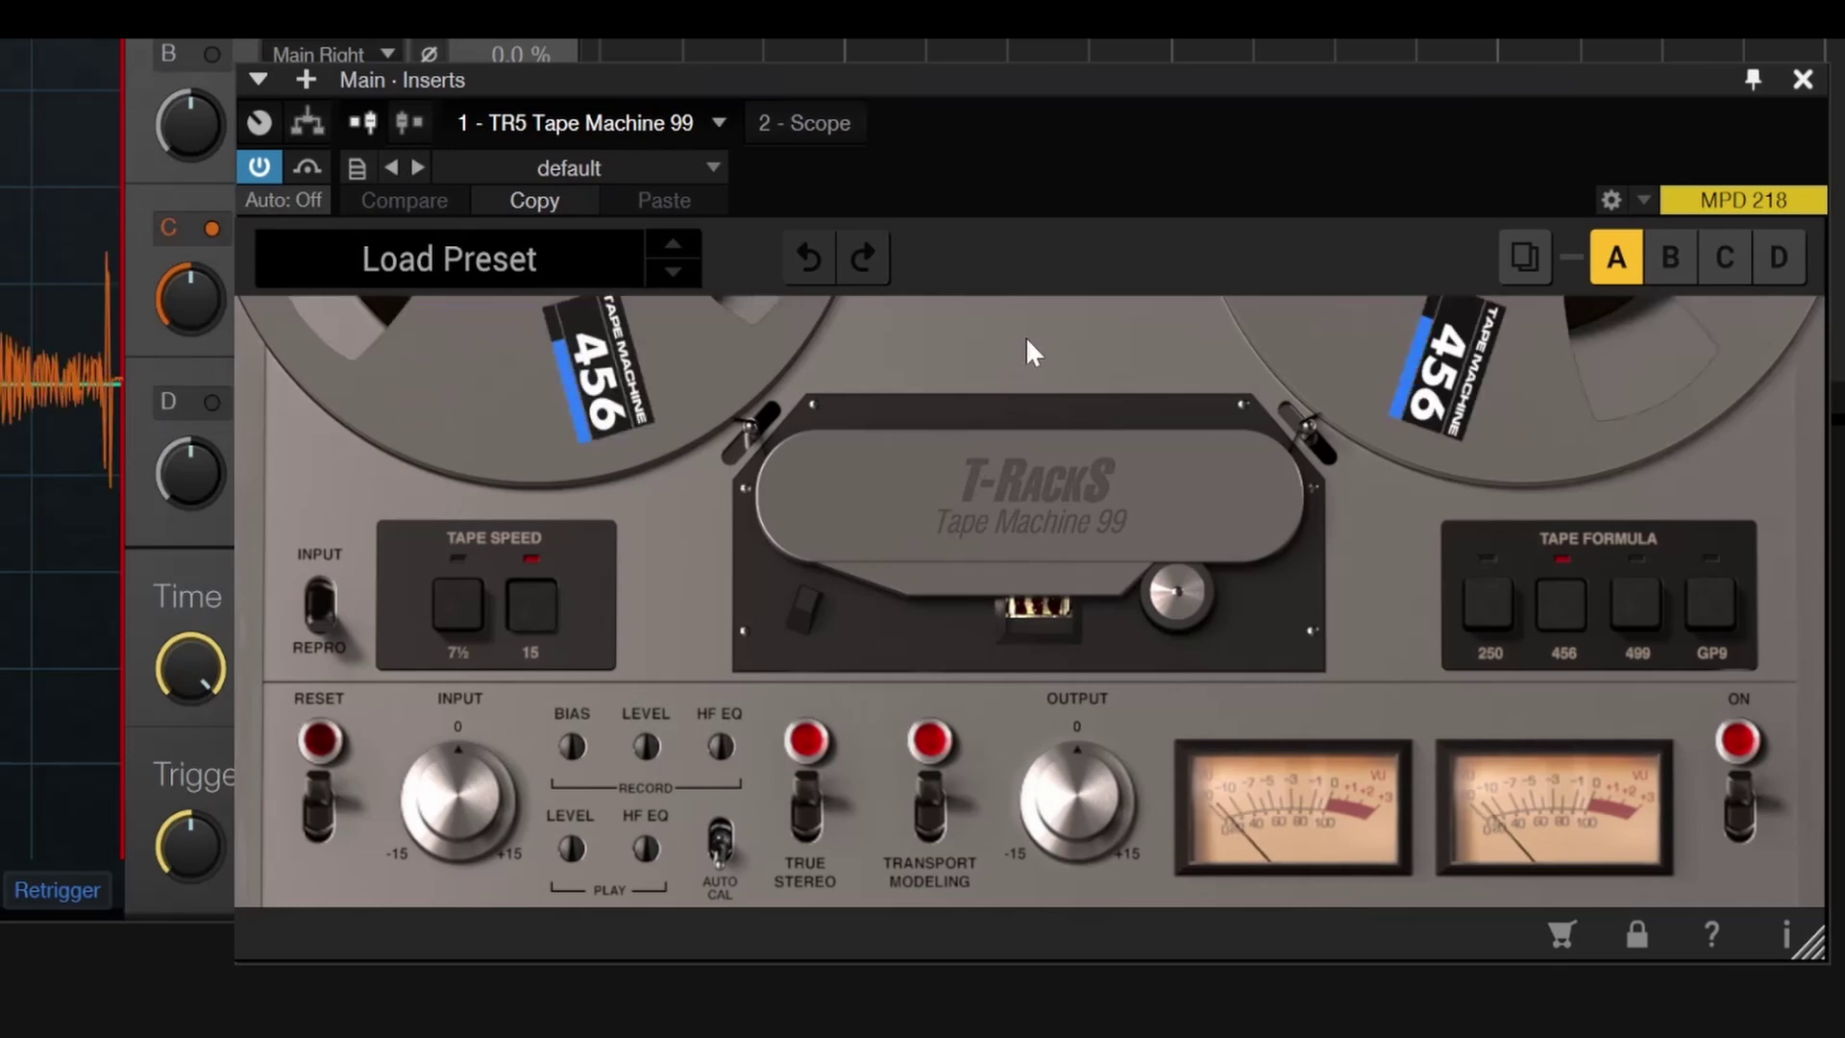
- Audition tape formulas 250, 499 and GP9 on Tape Machine 99, and return to 456
{"action": "left_click", "coordinate": [1488, 616]}
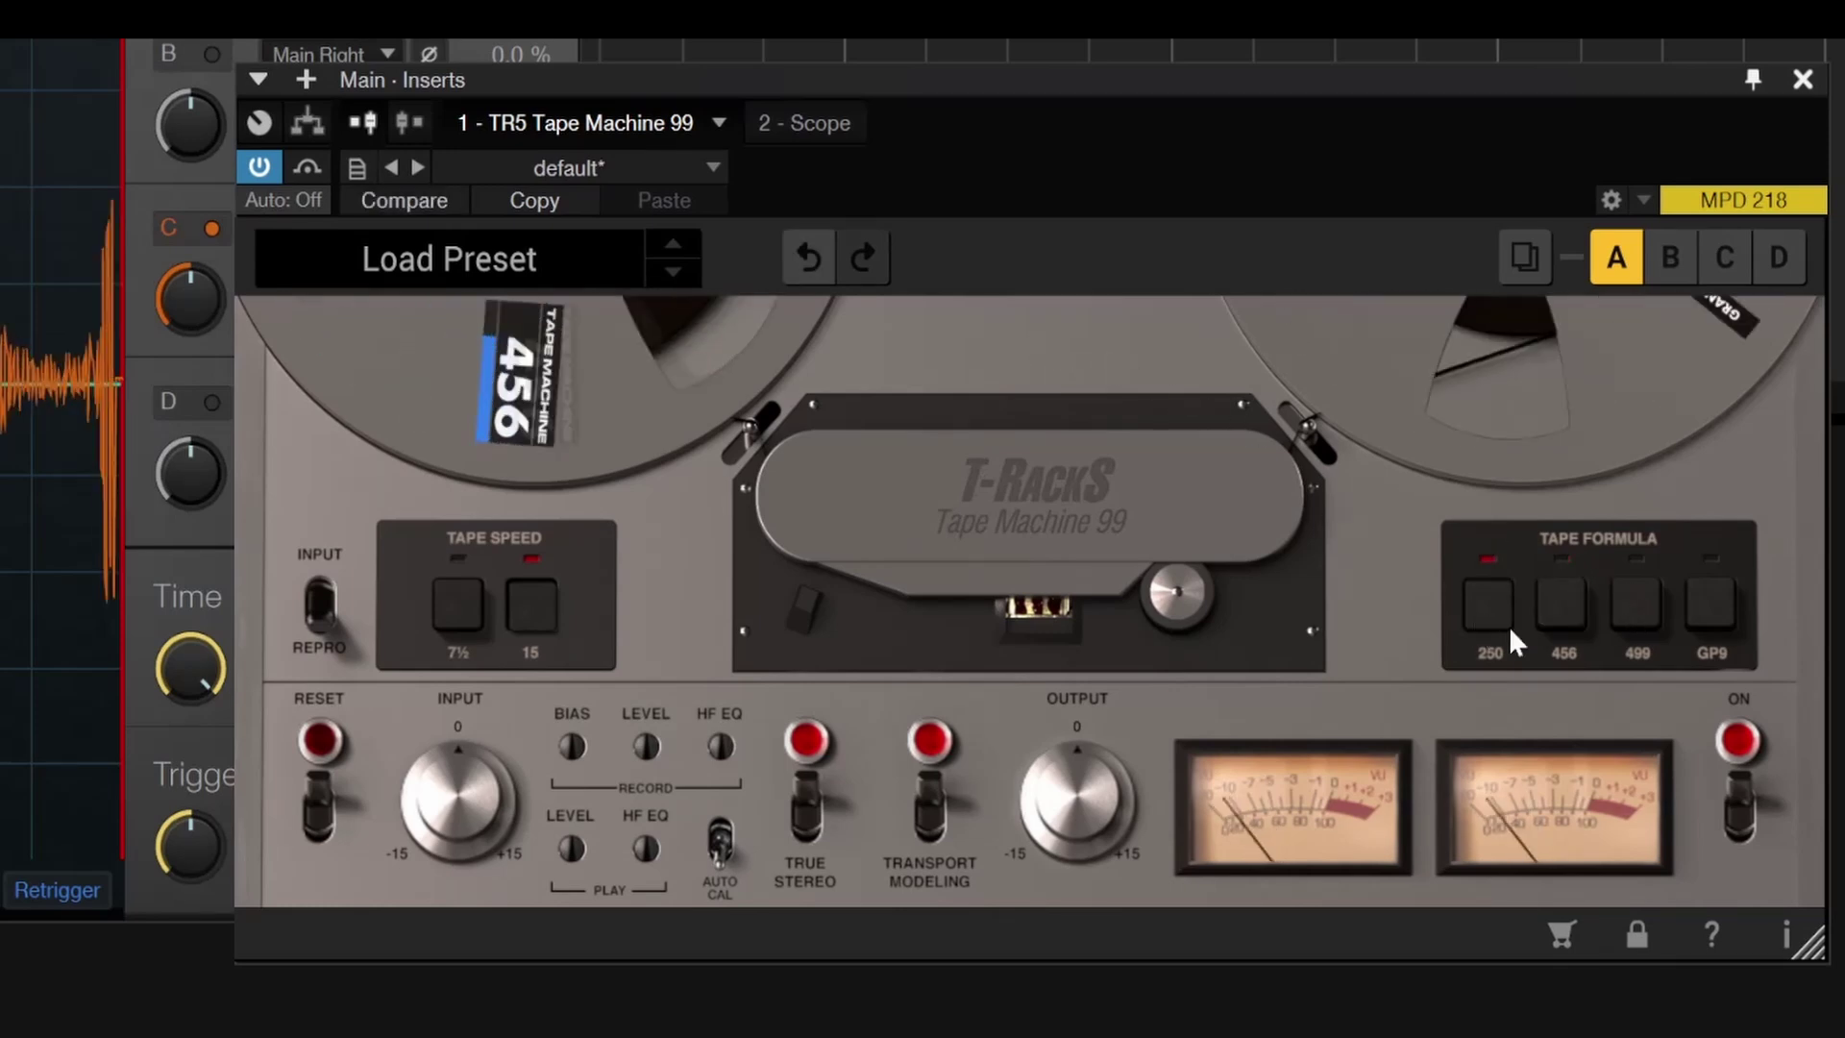
{"action": "left_click", "coordinate": [1634, 608]}
{"action": "left_click", "coordinate": [1716, 605]}
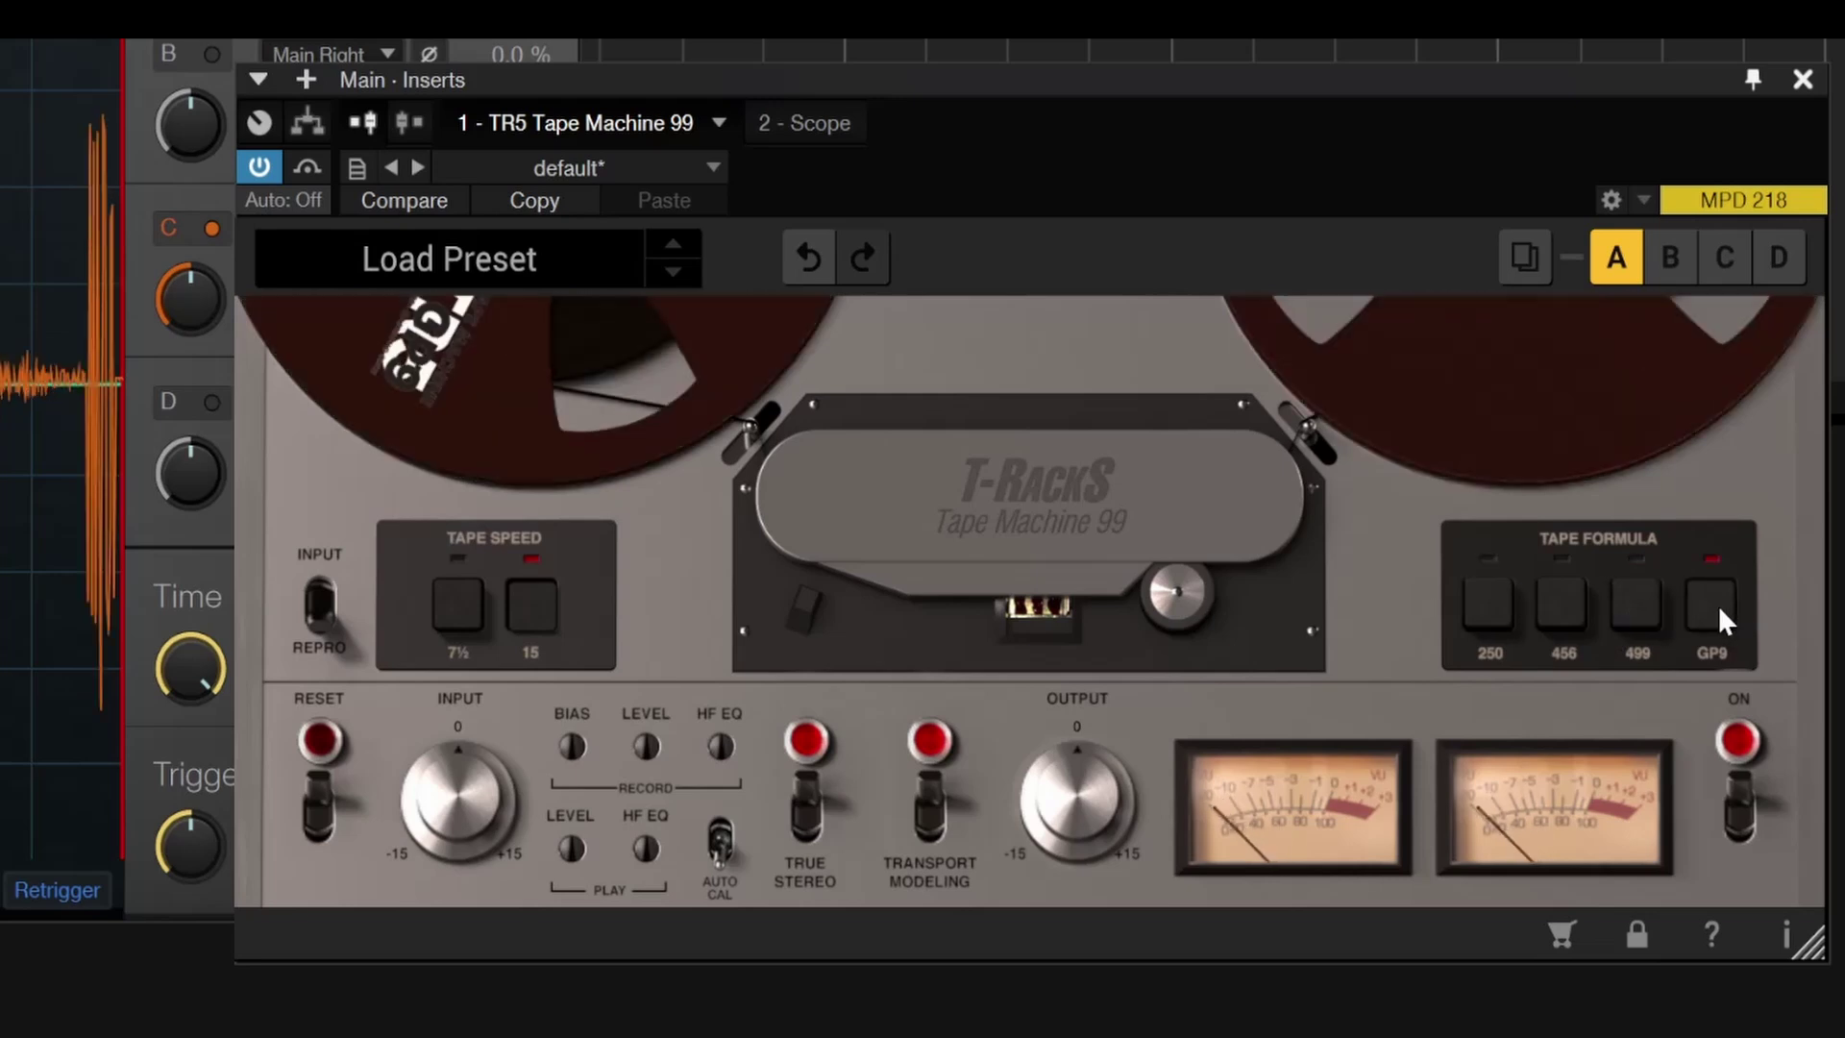
{"action": "left_click", "coordinate": [1566, 606]}
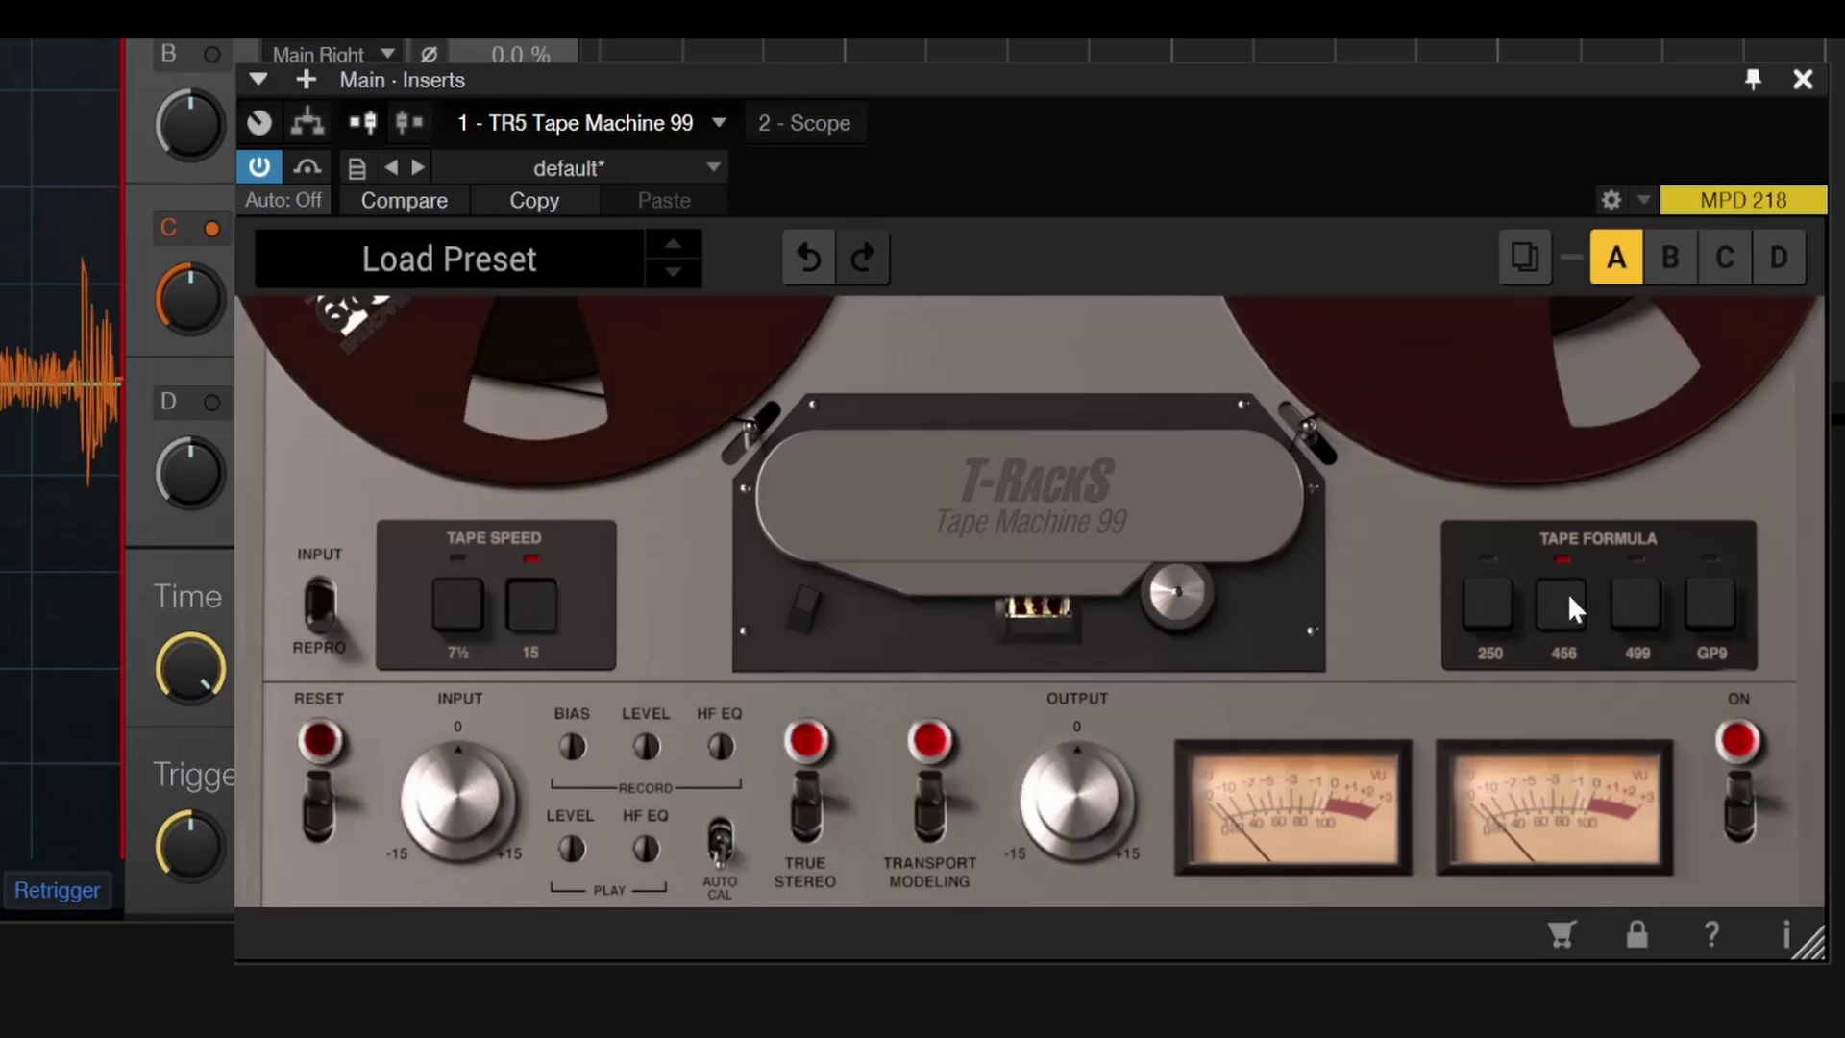
- Set the tape speed to 7½ and try the Input/Repro switch, ending on Repro
{"action": "left_click", "coordinate": [452, 602]}
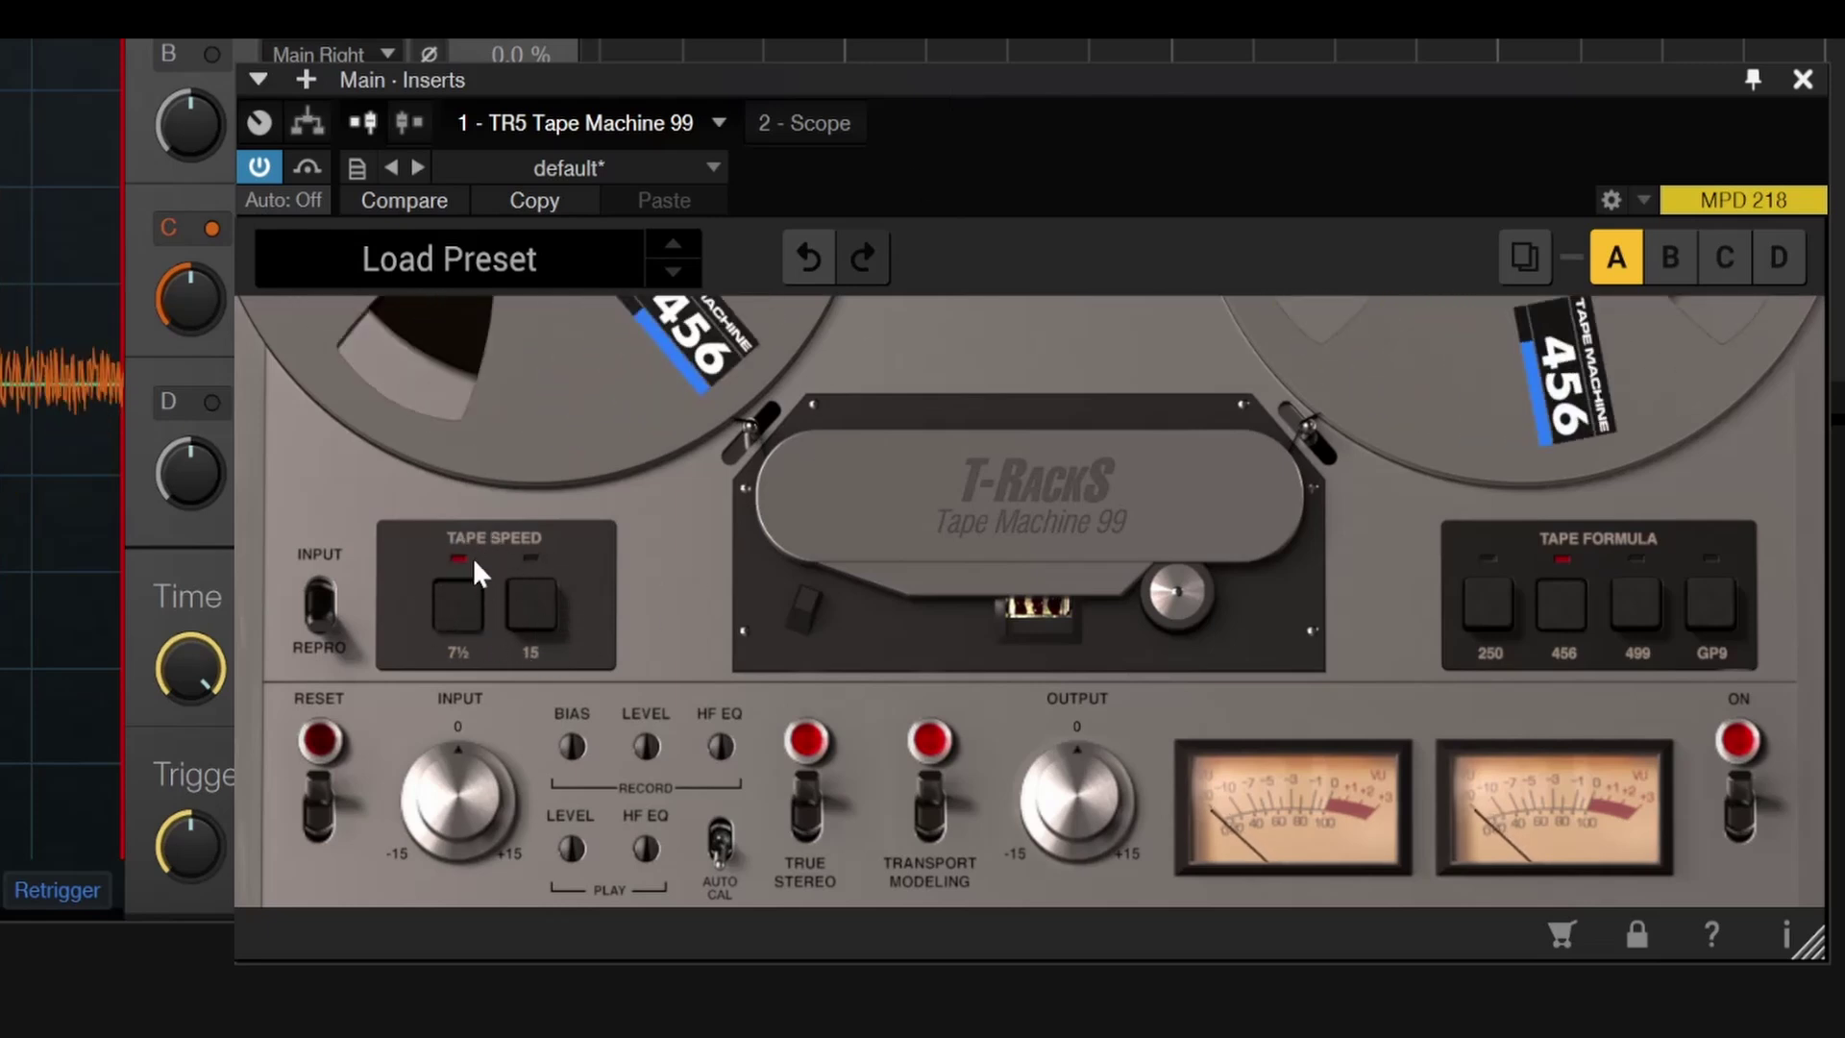
{"action": "left_click", "coordinate": [321, 597]}
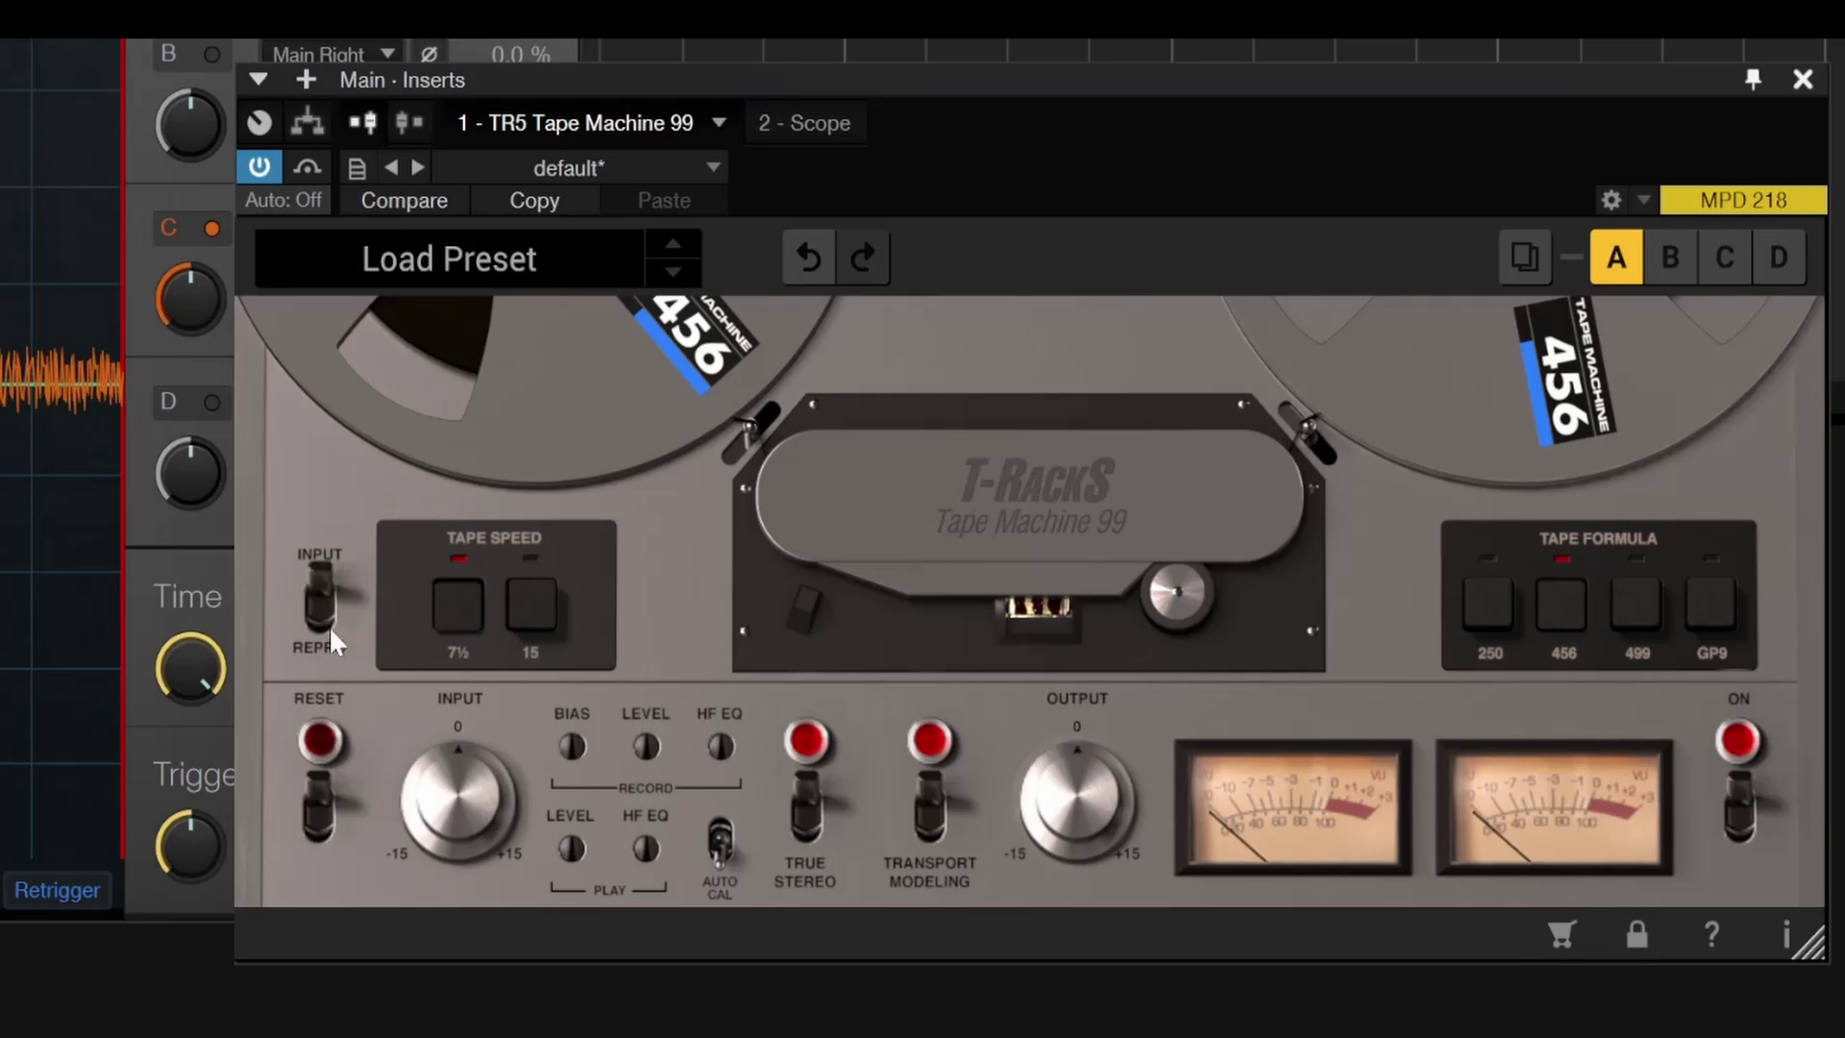
{"action": "left_click", "coordinate": [318, 625]}
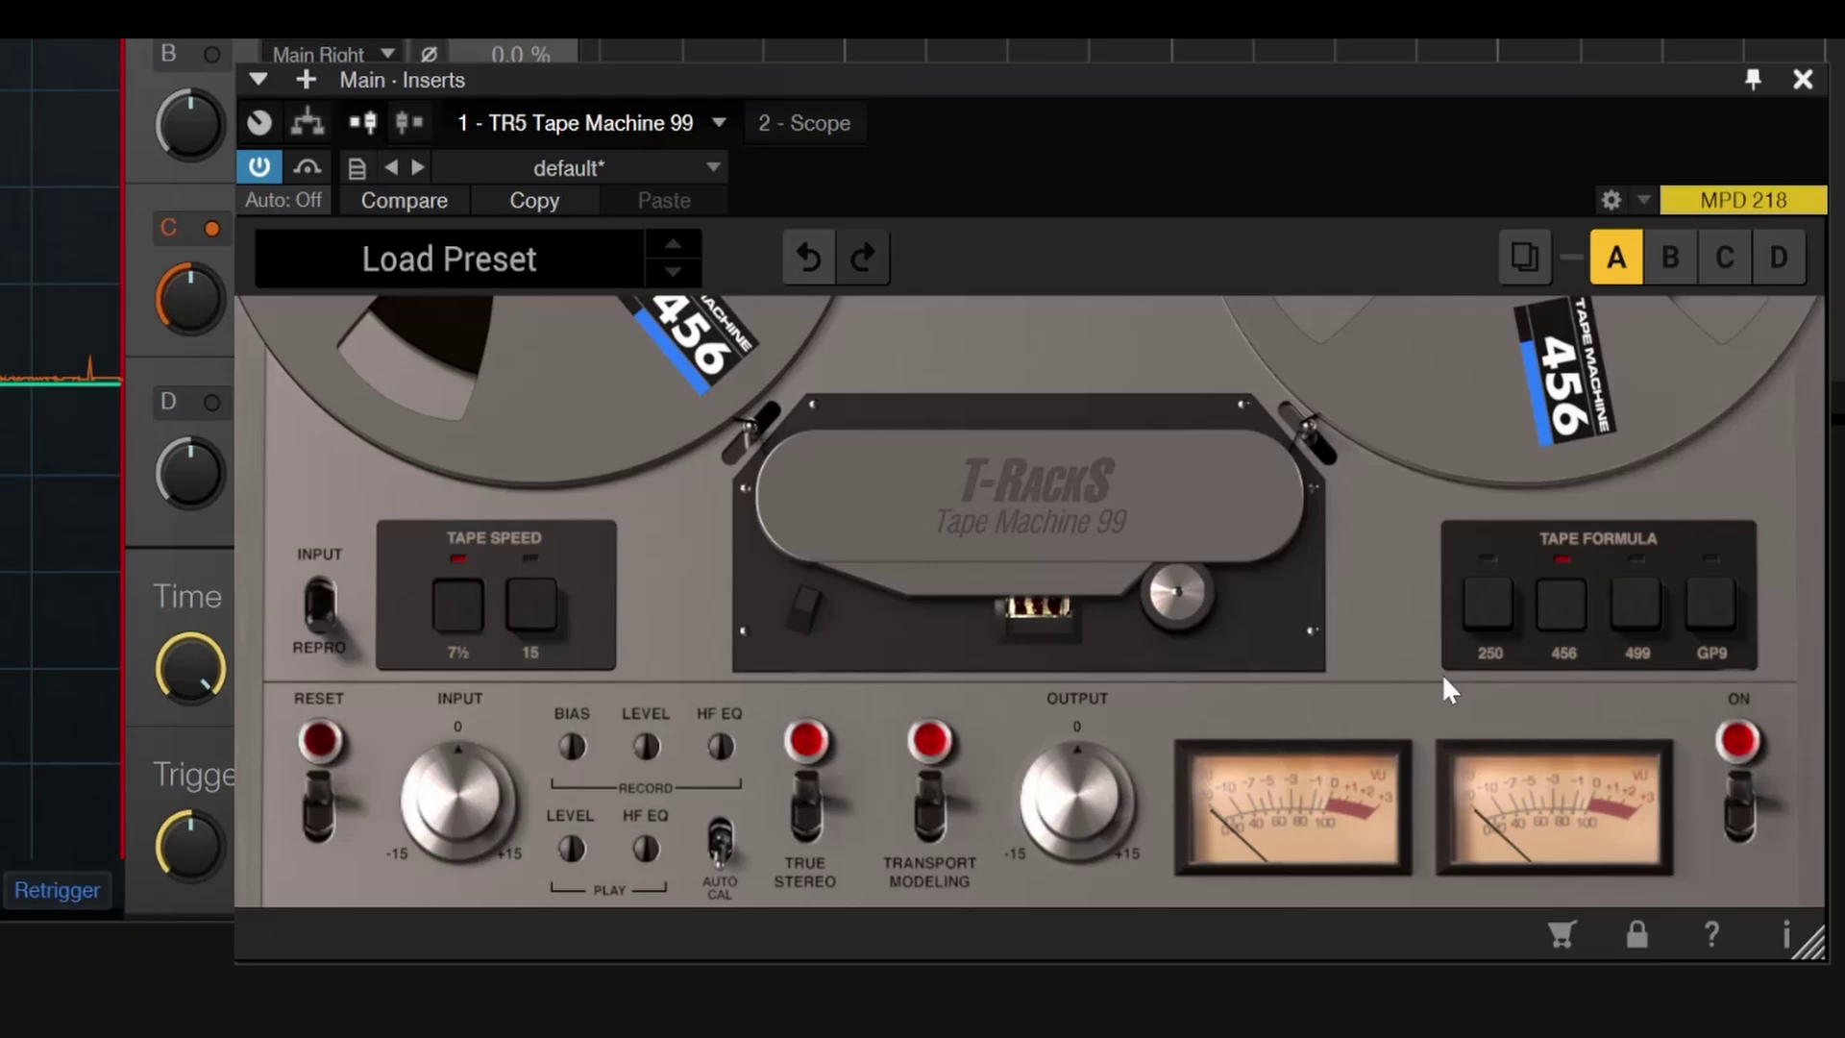
- Replace TR5 Tape Machine 99 with TR5 TASCAM PORTA ONE before the Scope insert on the Main channel
{"action": "left_click", "coordinate": [1803, 85]}
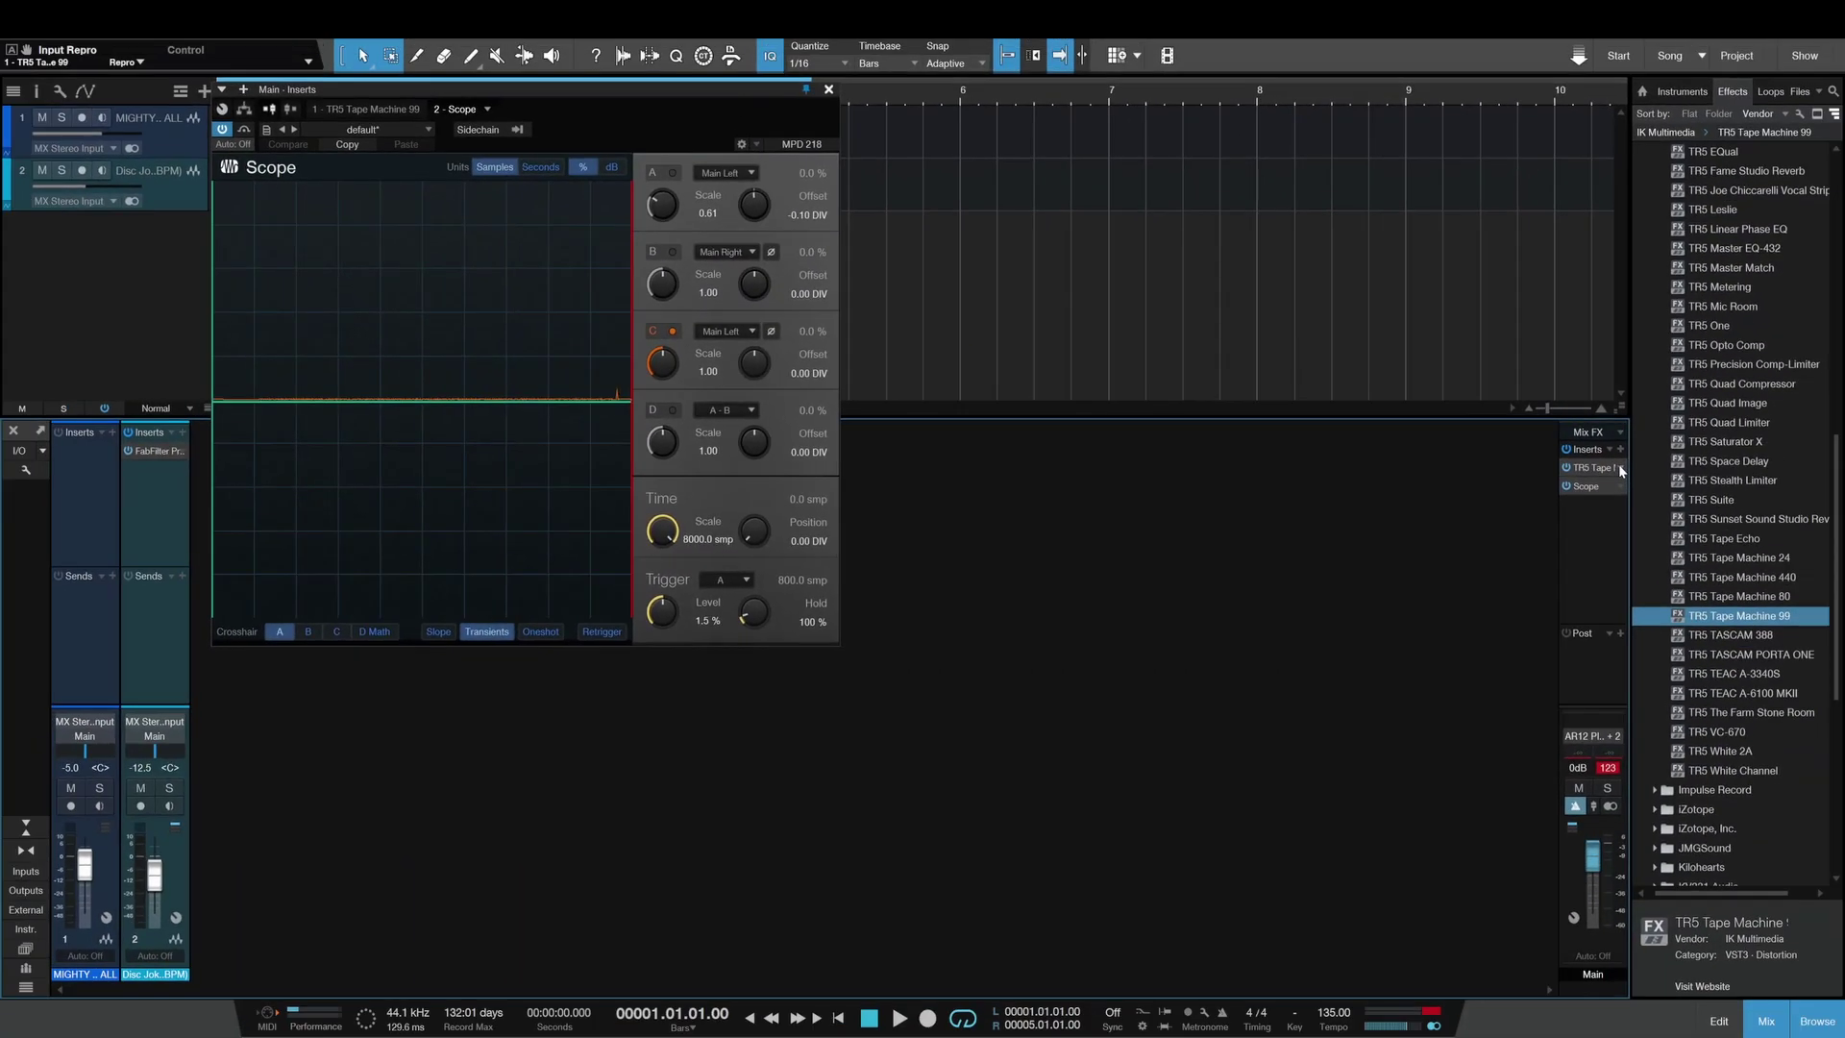
{"action": "left_click", "coordinate": [1620, 466]}
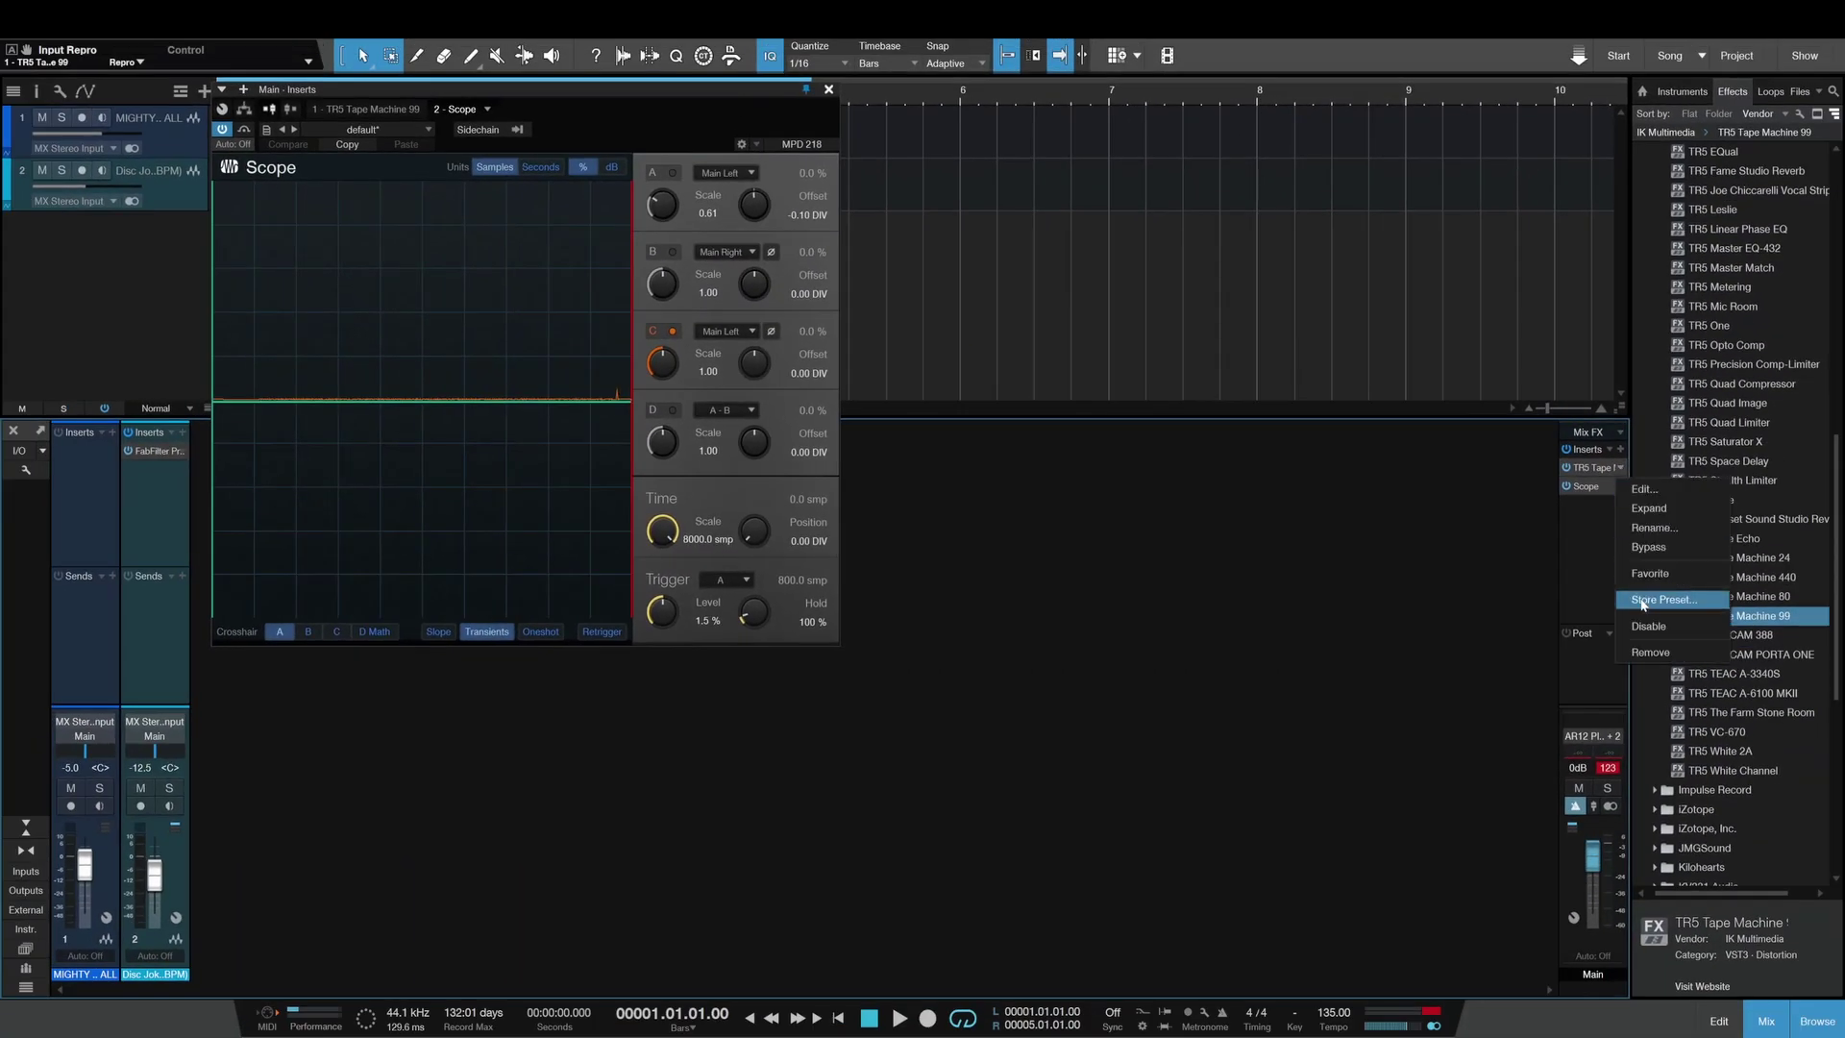
{"action": "left_click", "coordinate": [1661, 654]}
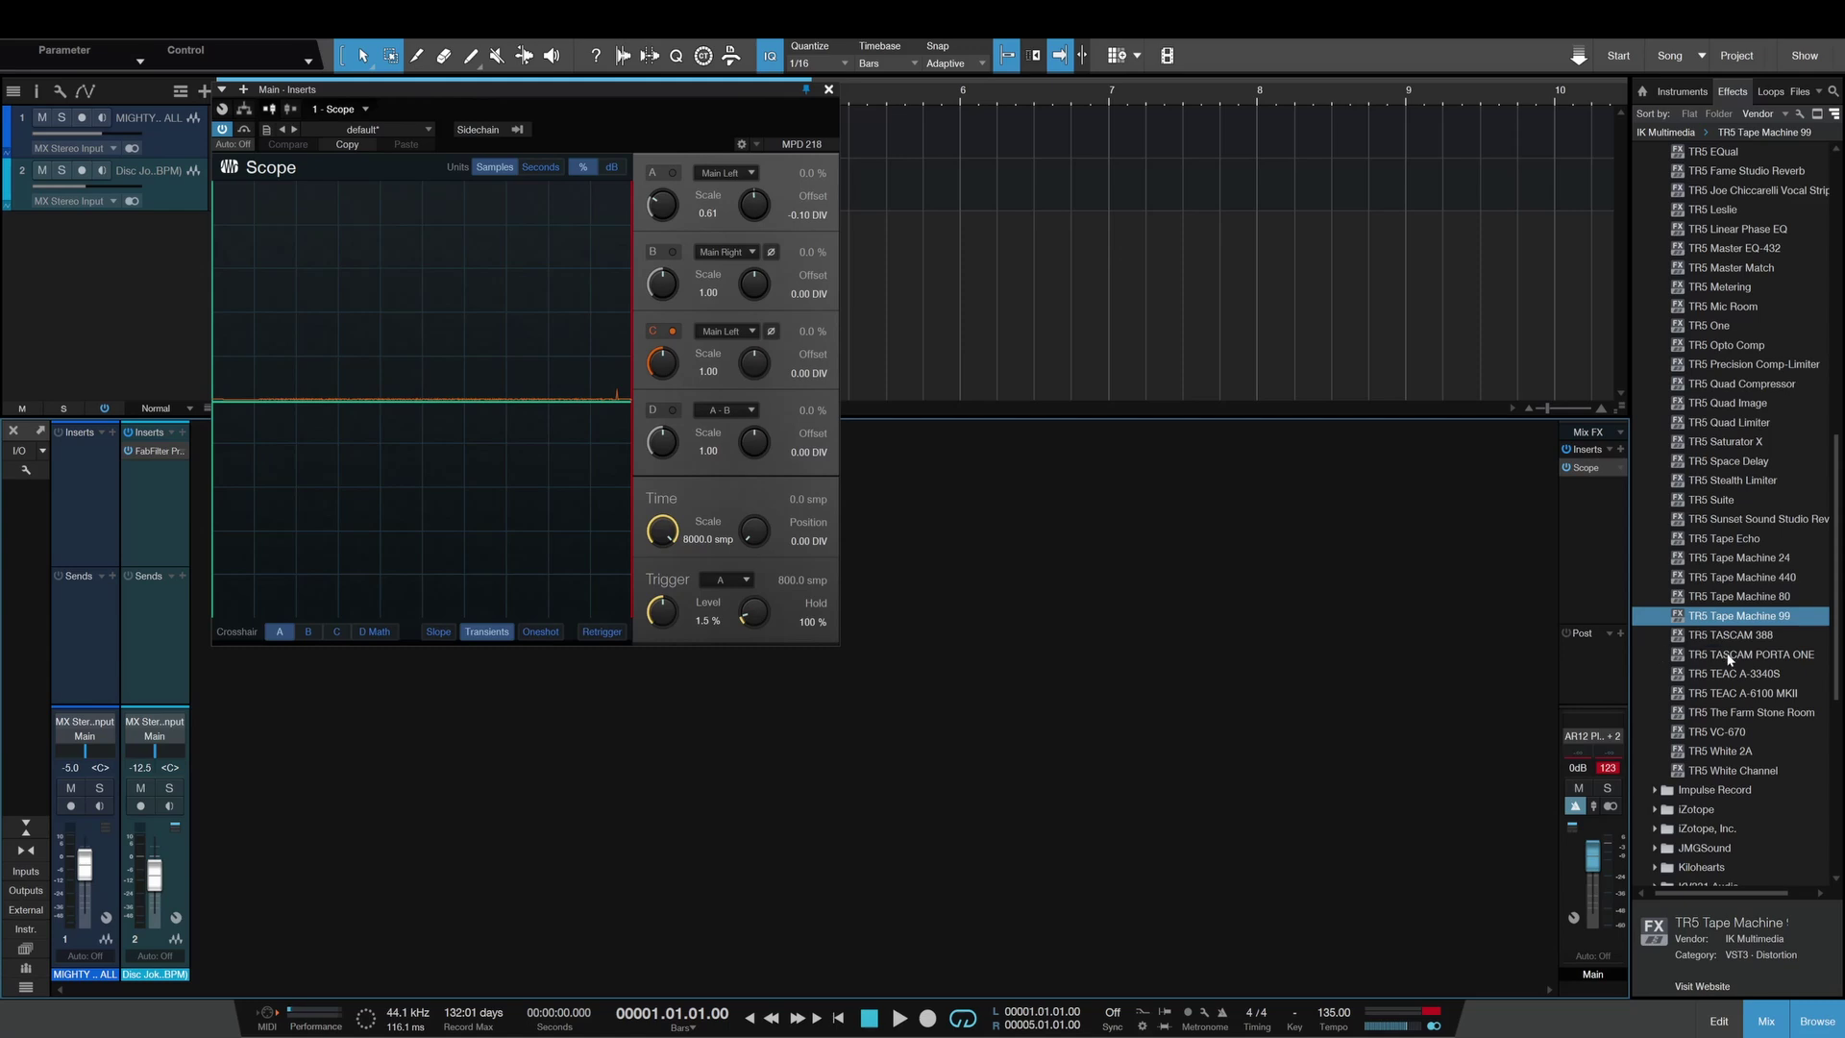
{"action": "left_click_drag", "start_coordinate": [1727, 656], "coordinate": [1610, 468]}
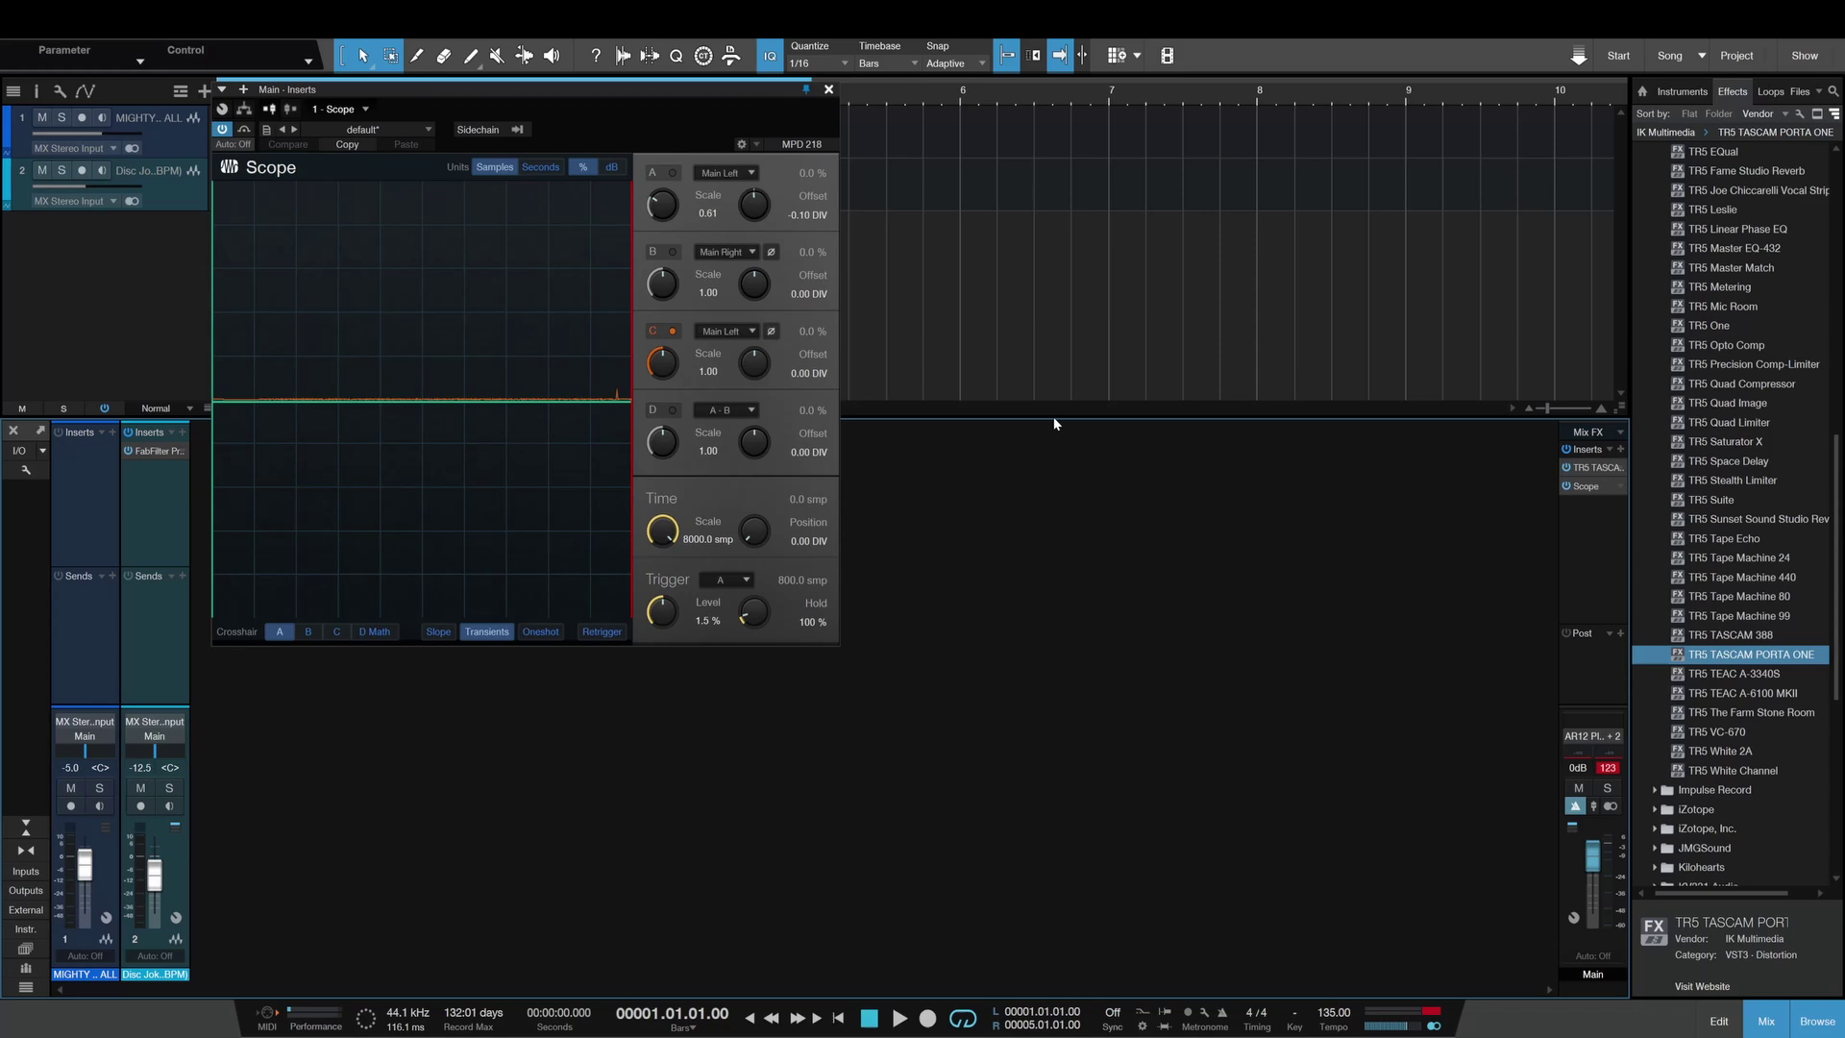
{"action": "left_click_drag", "start_coordinate": [959, 276], "coordinate": [919, 234]}
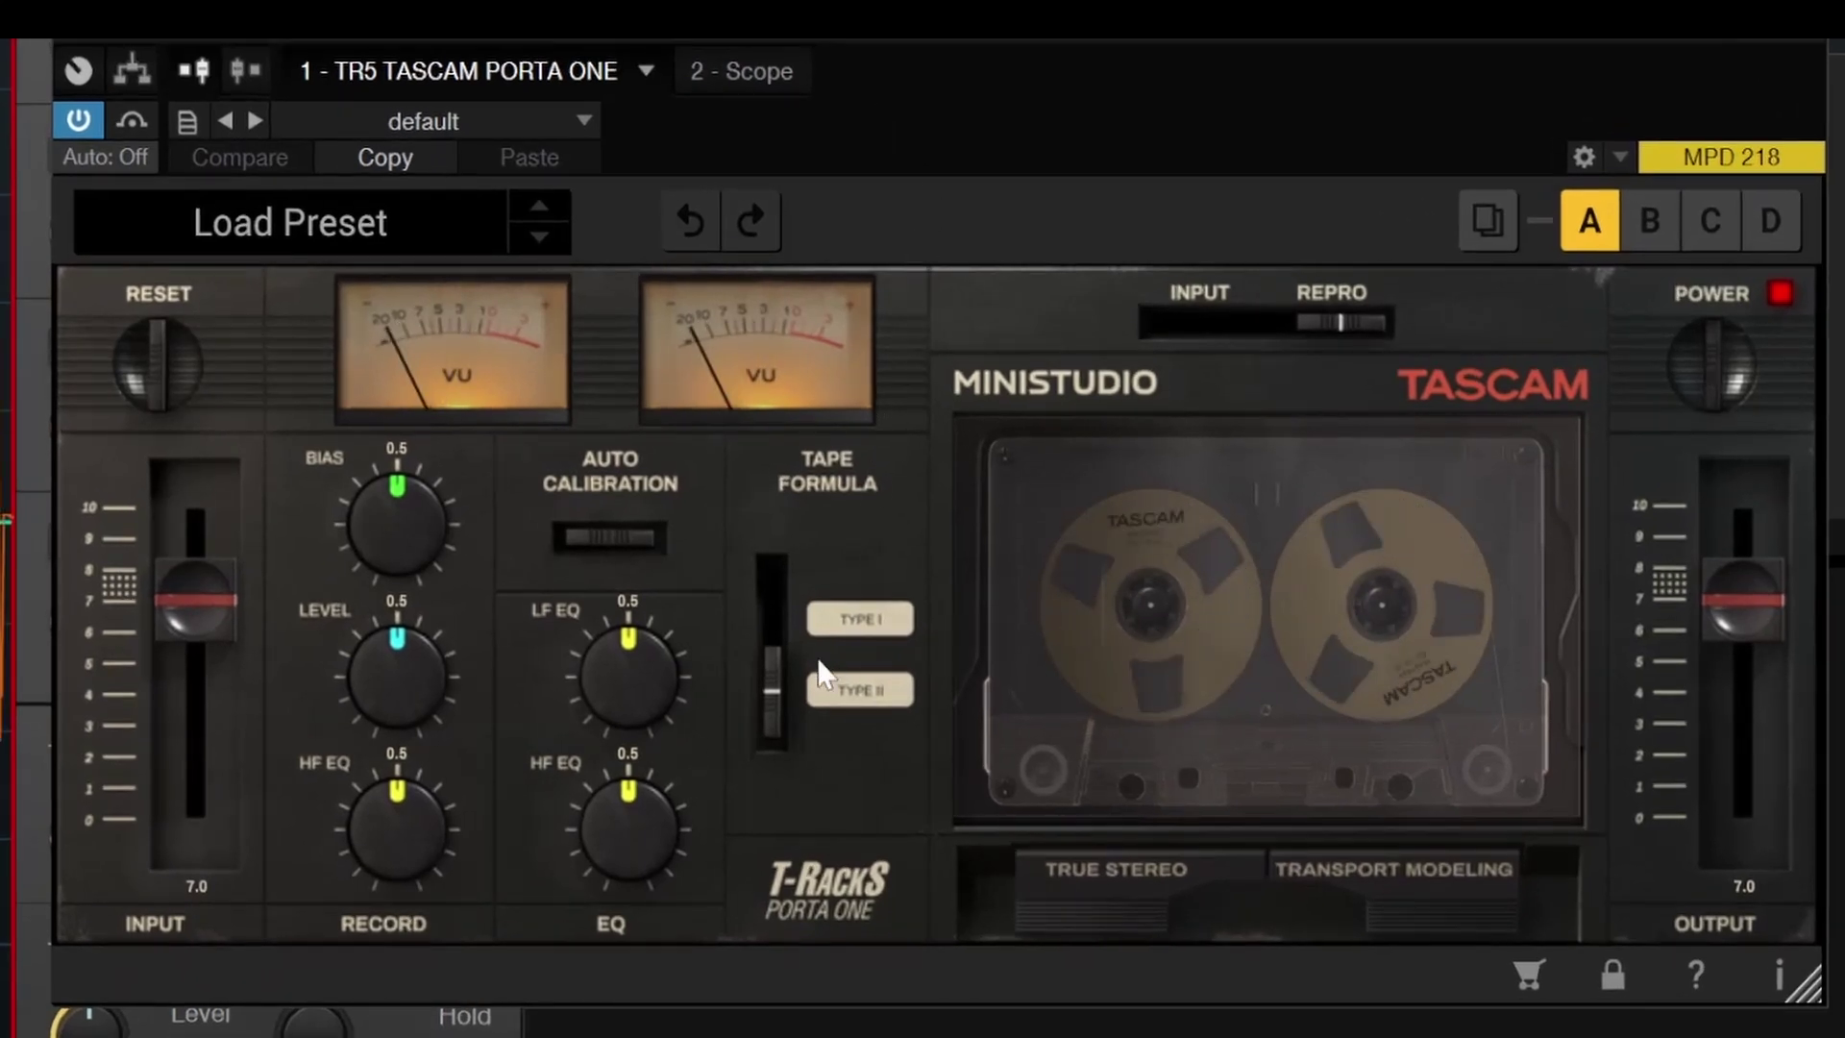
- Choose the Type I tape formula, slightly adjust the playback LF and HF EQ, and switch from Repro to Input
{"action": "left_click", "coordinate": [837, 624]}
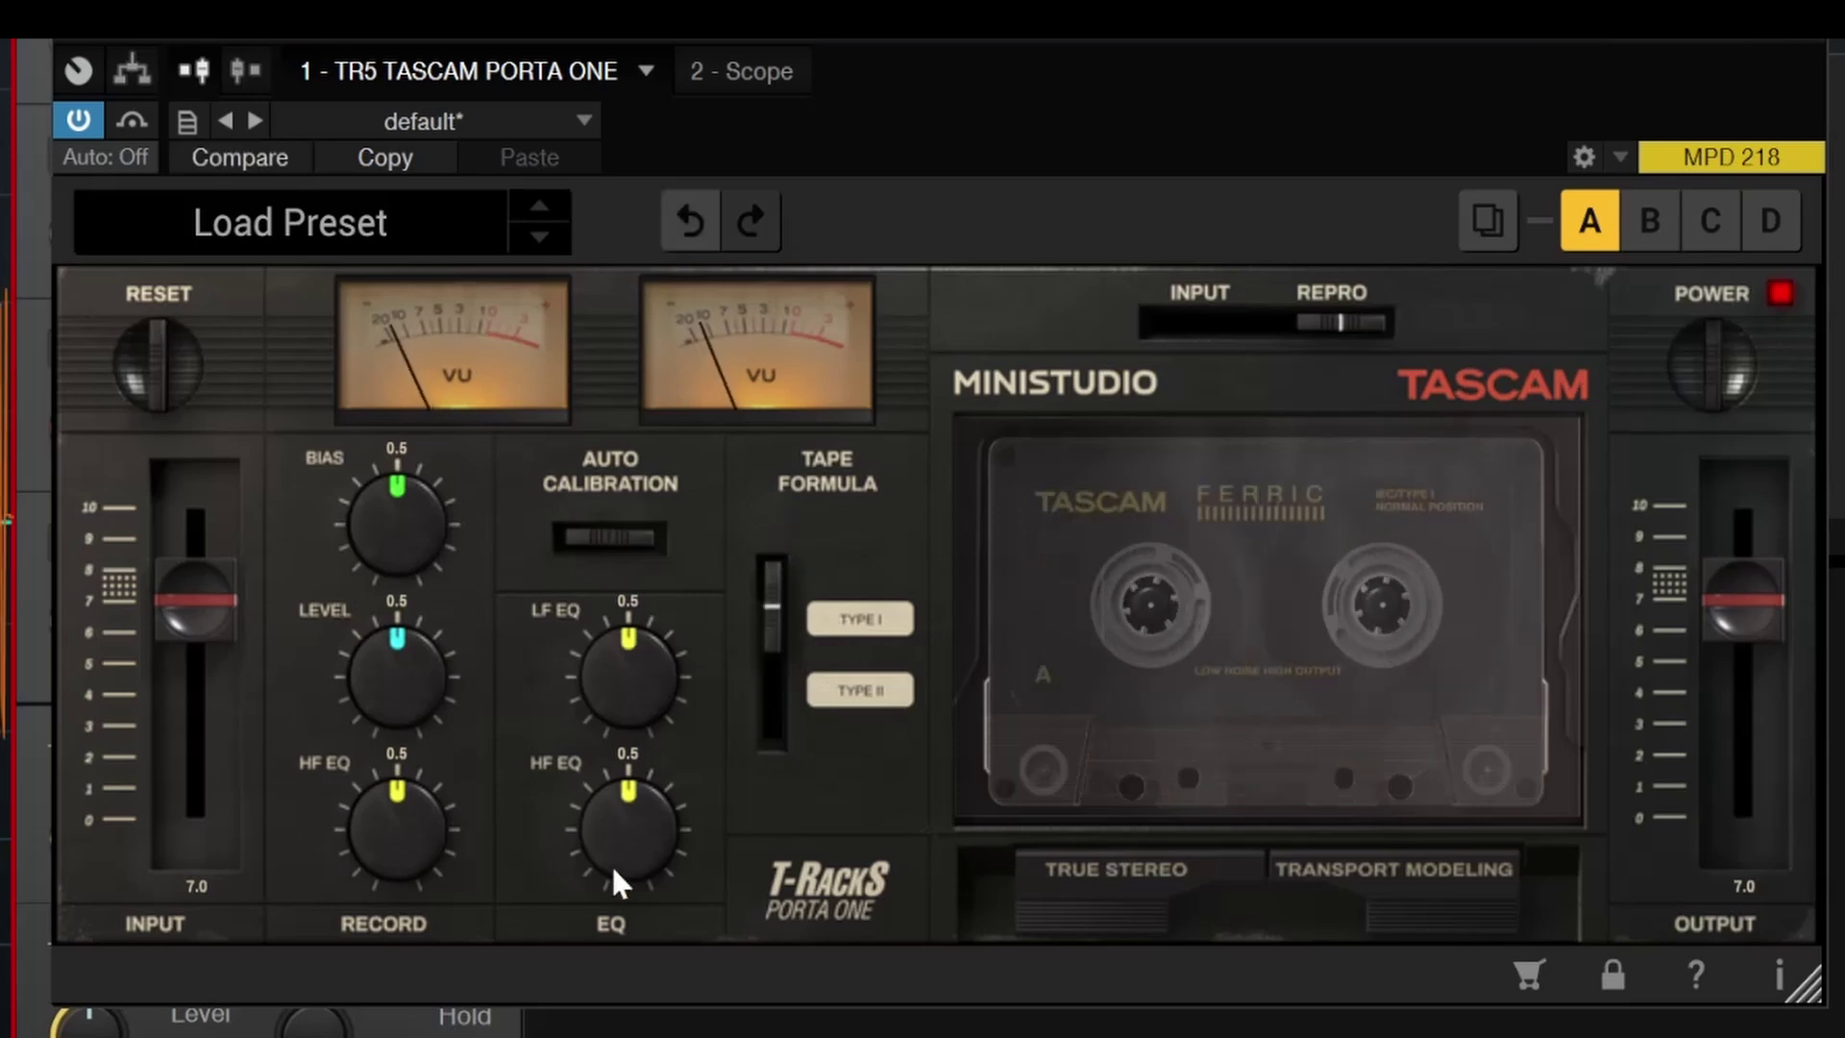
{"action": "mouse_move", "coordinate": [635, 684]}
{"action": "left_mouse_down"}
{"action": "mouse_move", "coordinate": [660, 436]}
{"action": "mouse_move", "coordinate": [665, 684]}
{"action": "left_mouse_up"}
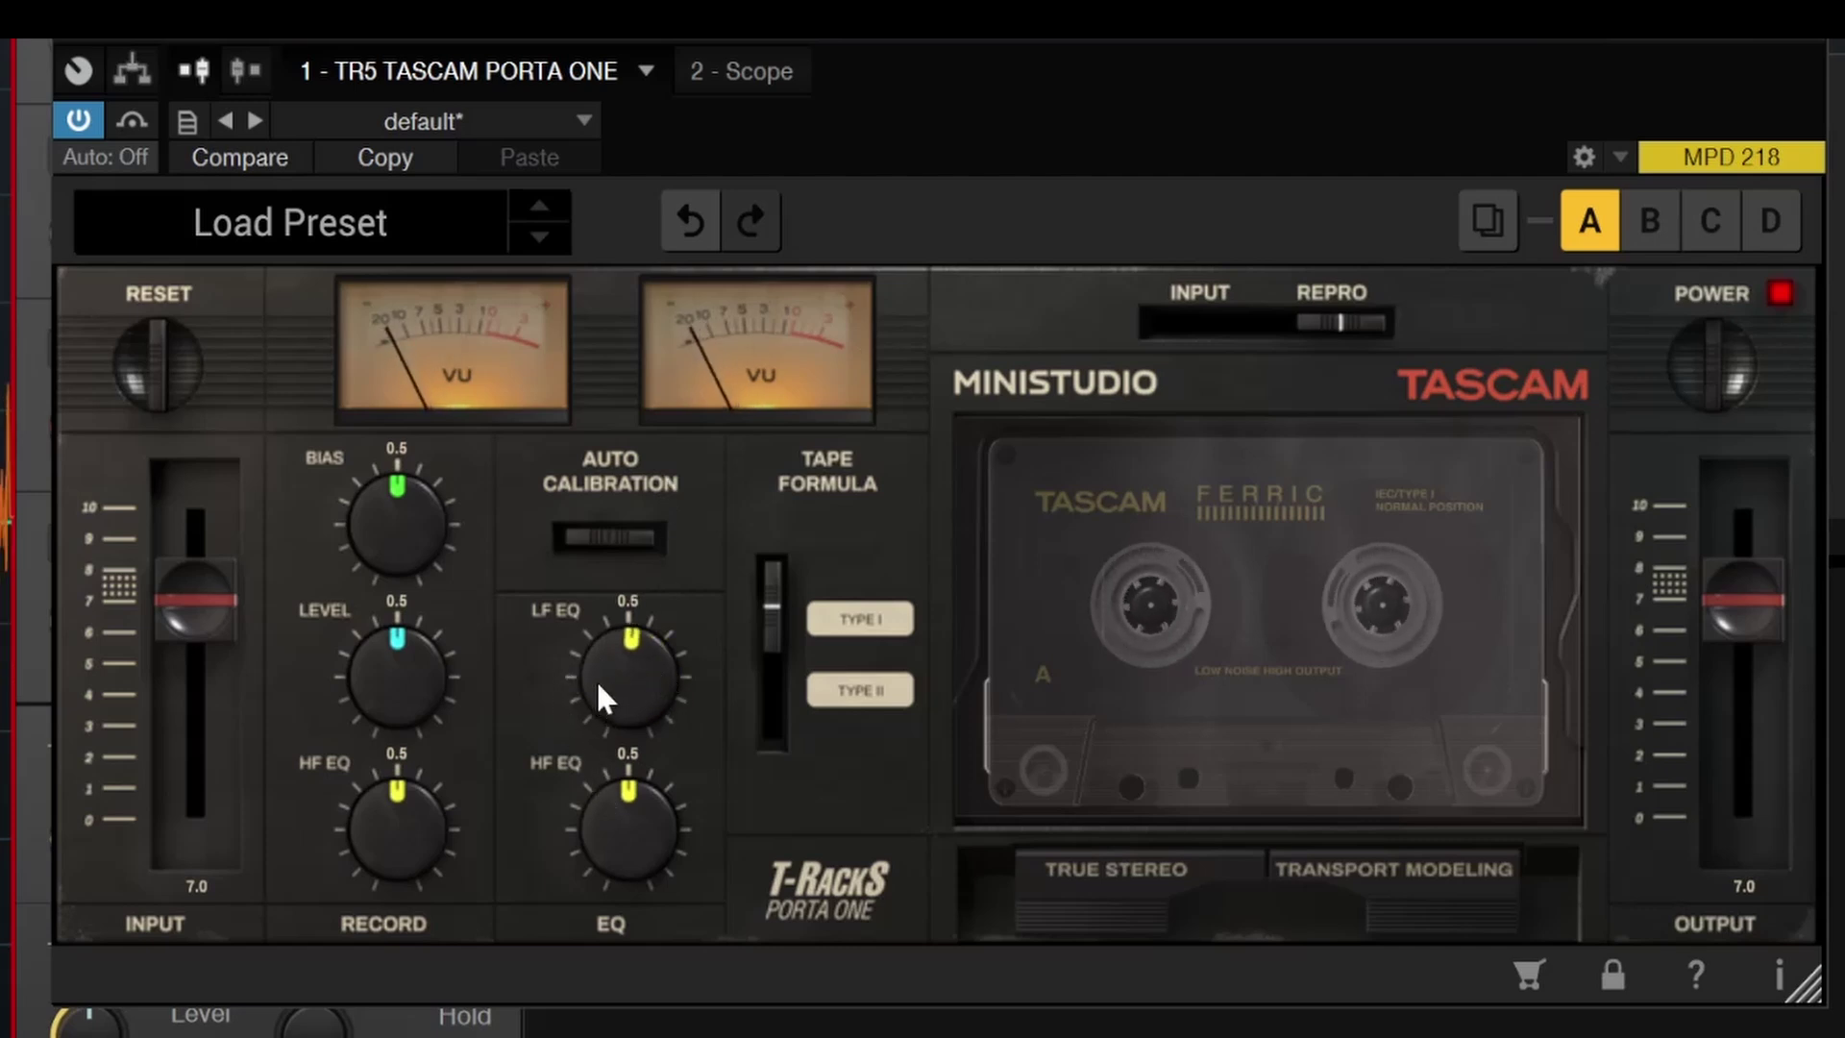
{"action": "mouse_move", "coordinate": [646, 772]}
{"action": "left_mouse_down"}
{"action": "mouse_move", "coordinate": [653, 602]}
{"action": "mouse_move", "coordinate": [640, 781]}
{"action": "left_mouse_up"}
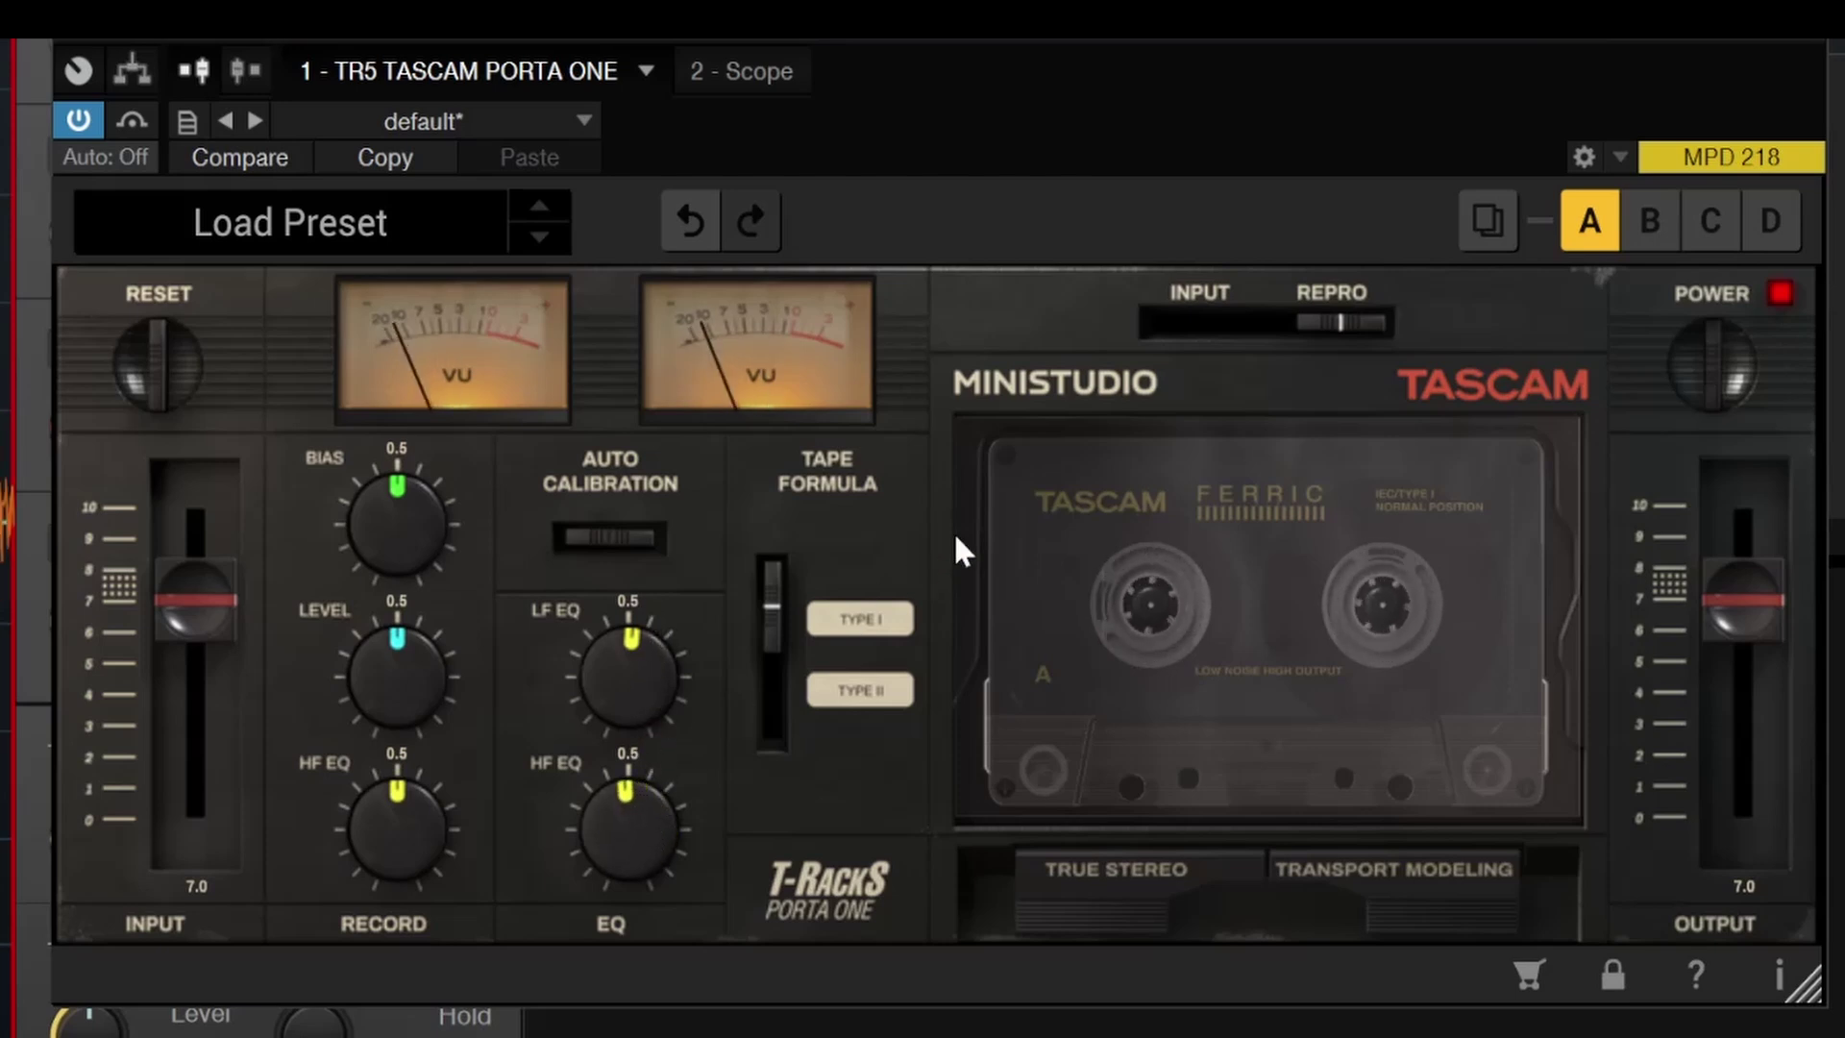
{"action": "left_click_drag", "start_coordinate": [1330, 321], "coordinate": [1214, 323]}
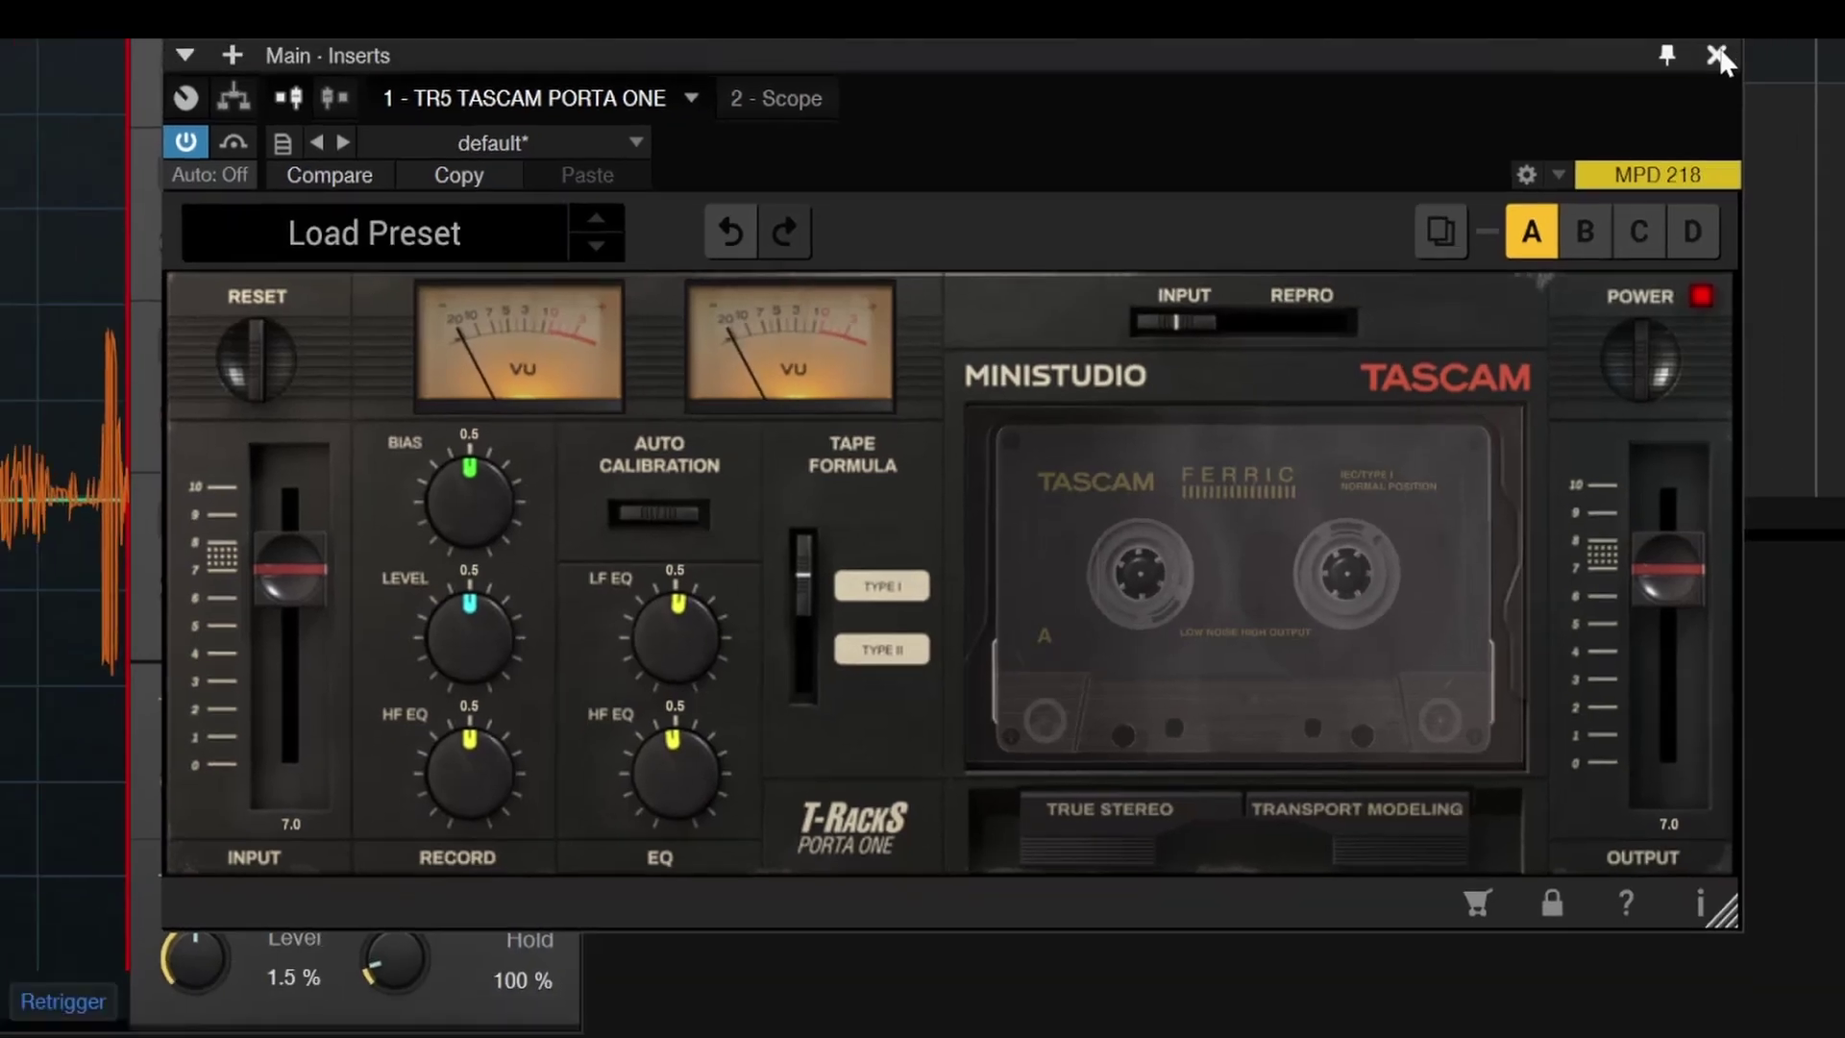
- Replace TR5 TASCAM PORTA ONE with TR5 TASCAM 388 before the Scope insert on the Main channel
{"action": "left_click", "coordinate": [1826, 27]}
{"action": "right_click", "coordinate": [1619, 467]}
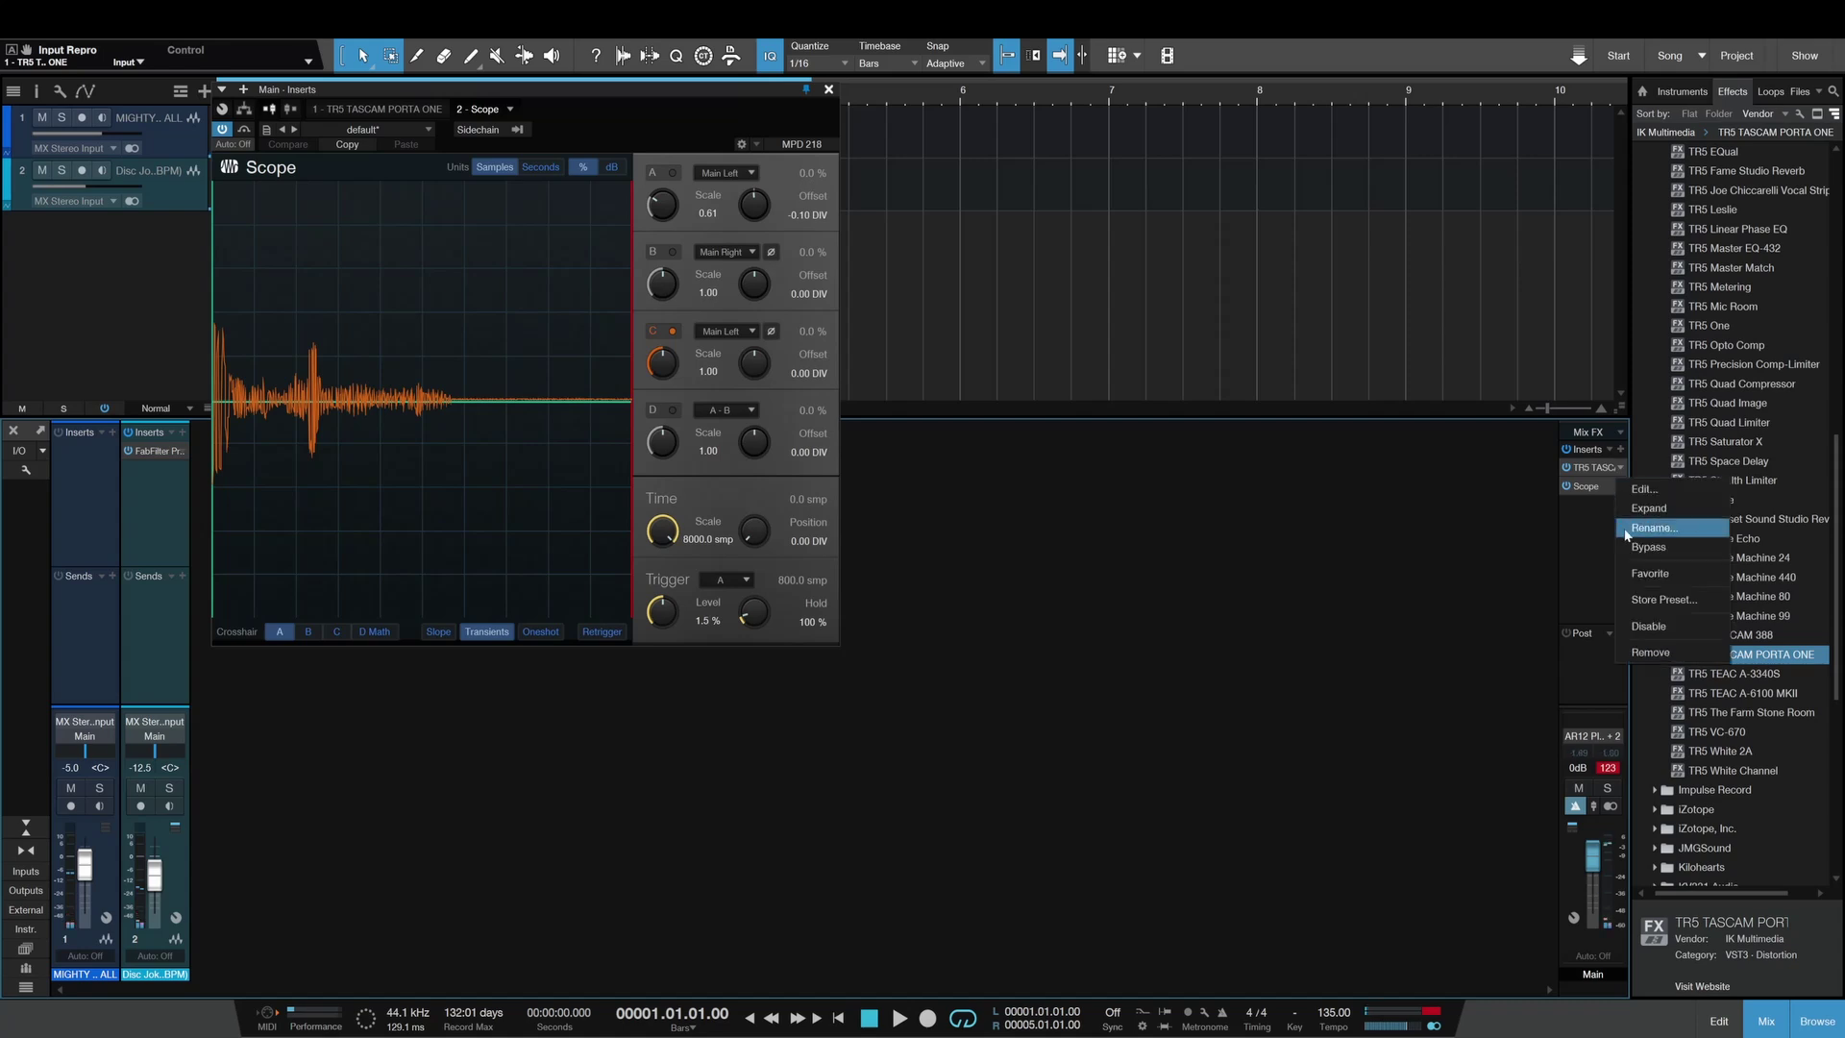
{"action": "left_click", "coordinate": [1672, 651]}
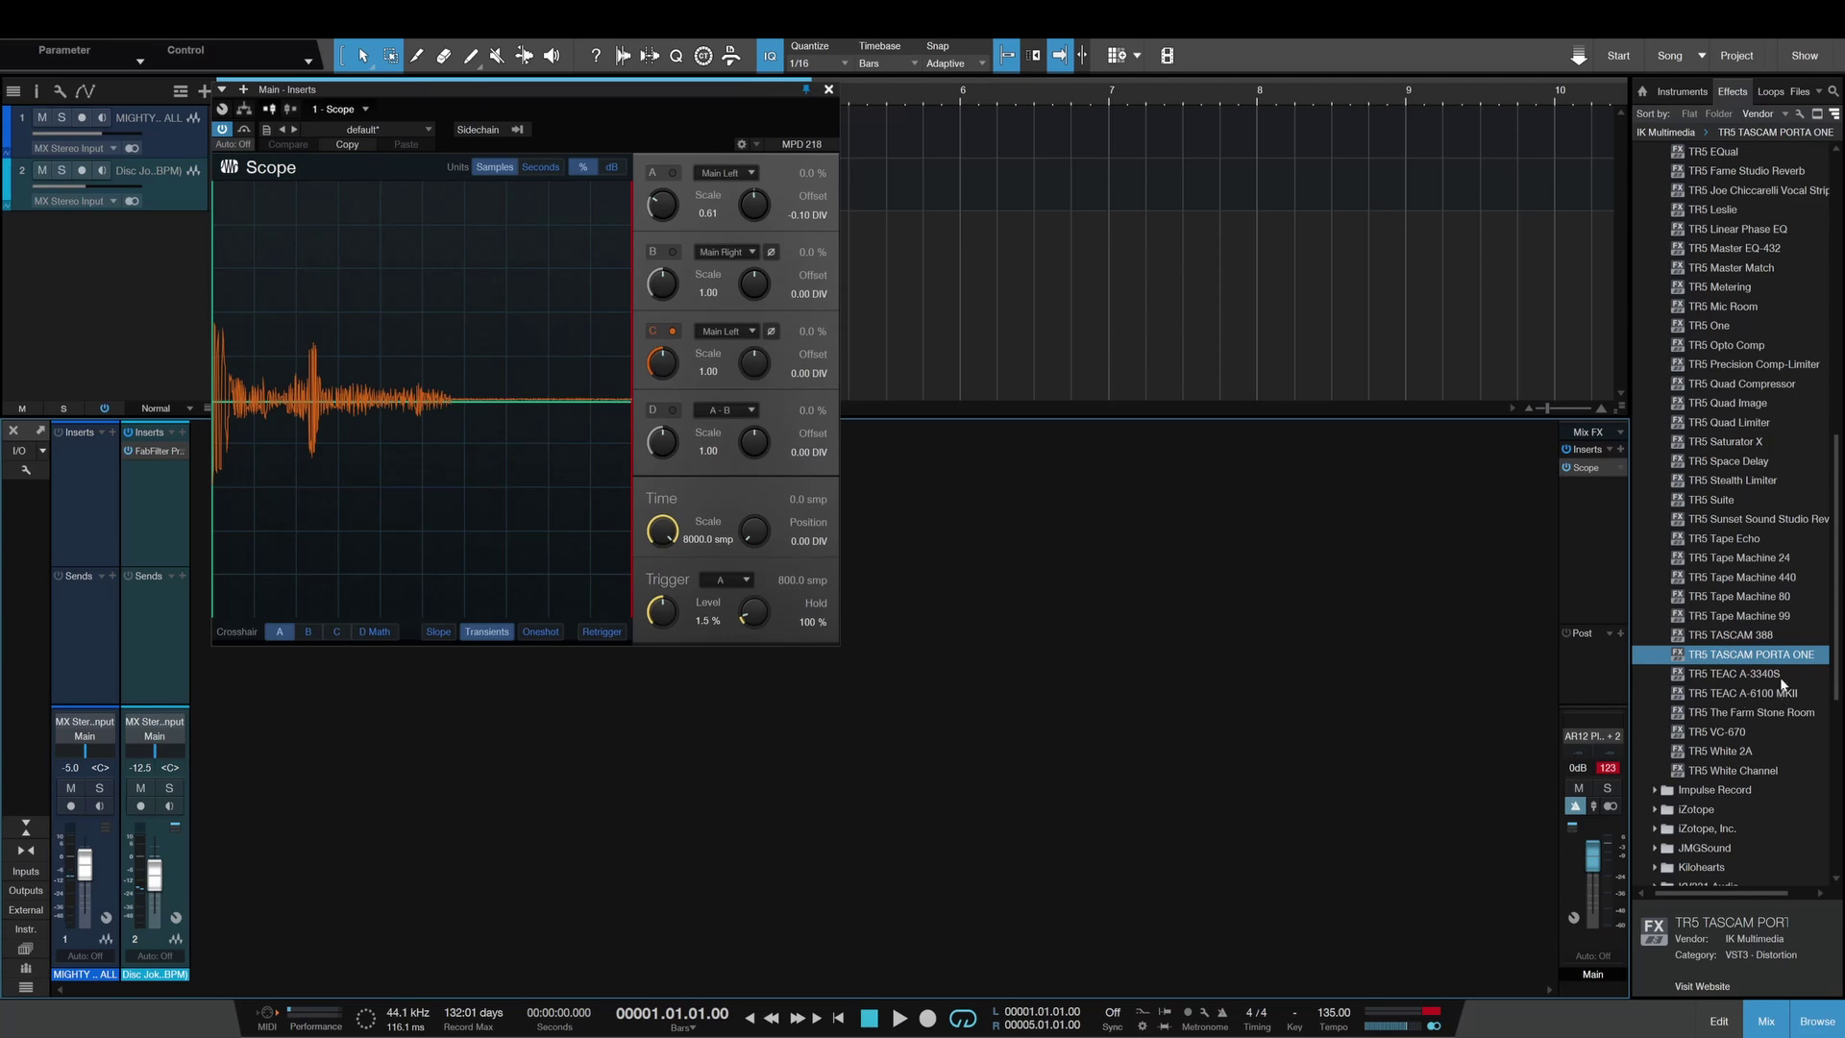
{"action": "left_click_drag", "start_coordinate": [1761, 638], "coordinate": [1607, 459]}
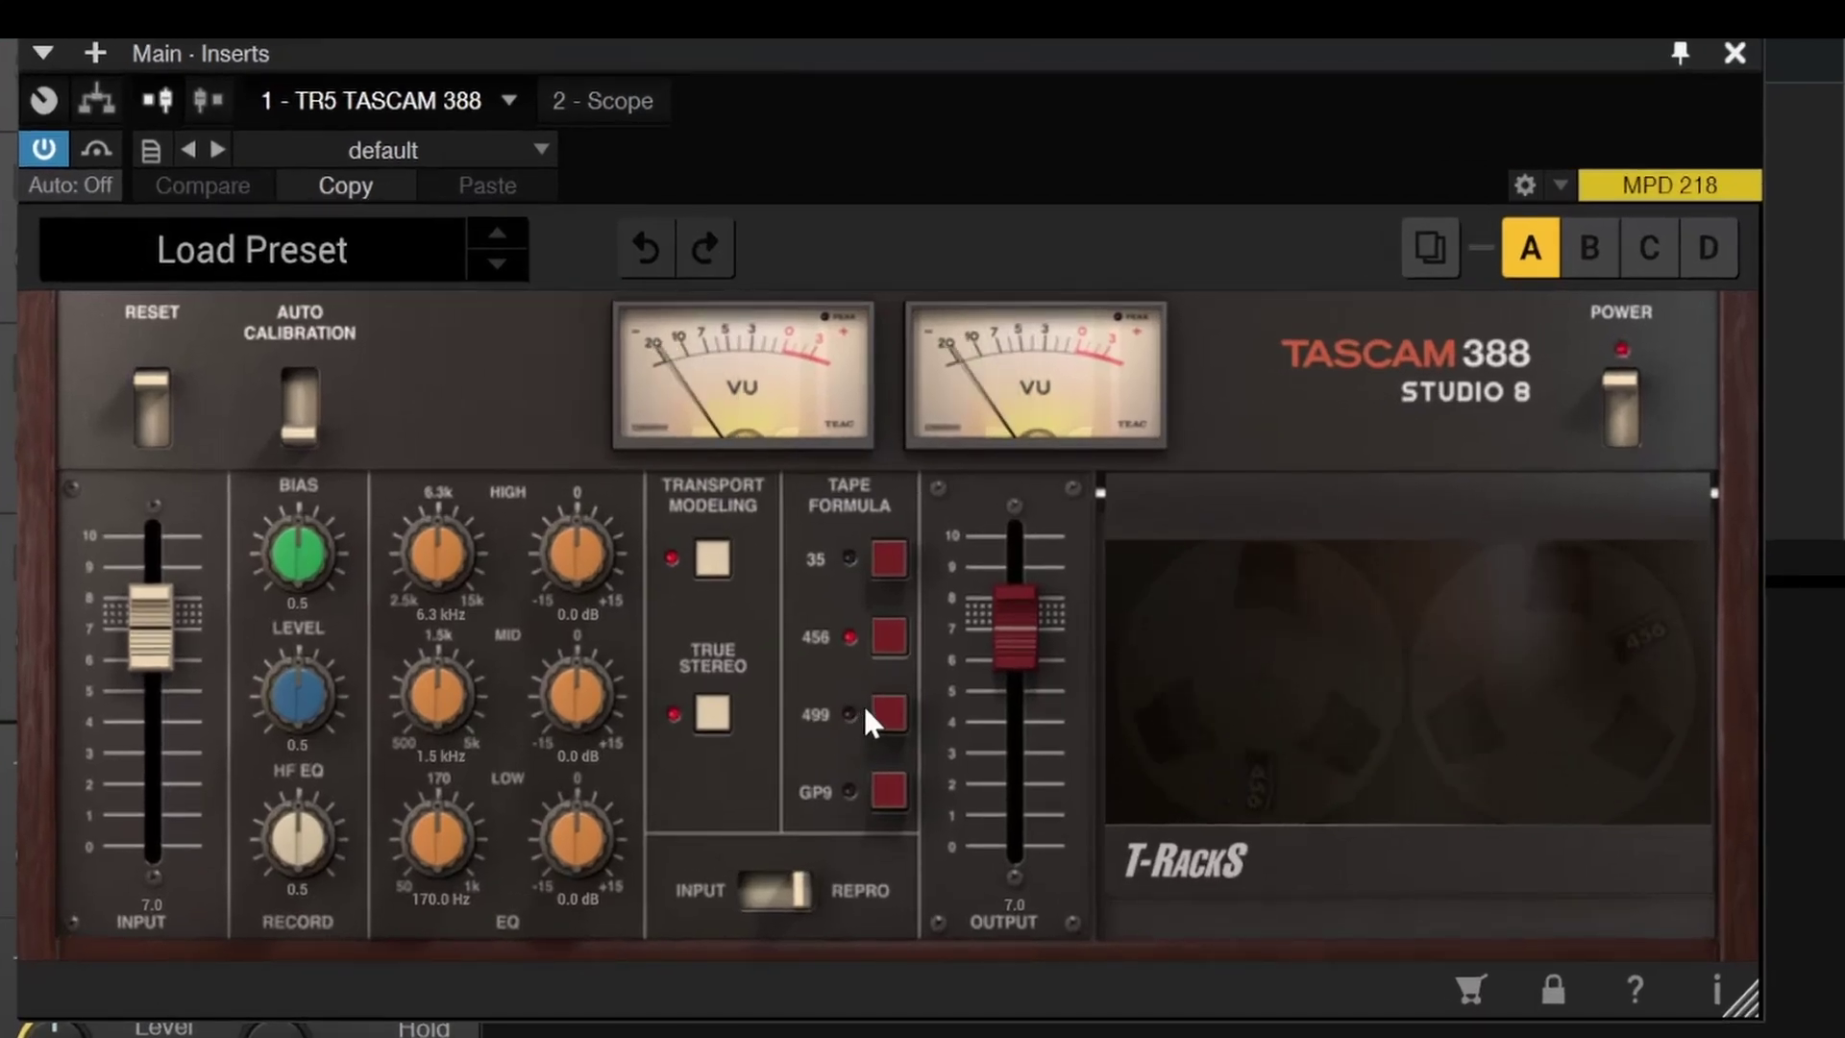
- Try tape formula 35 on the TASCAM 388, and return to 456
{"action": "left_click", "coordinate": [890, 548]}
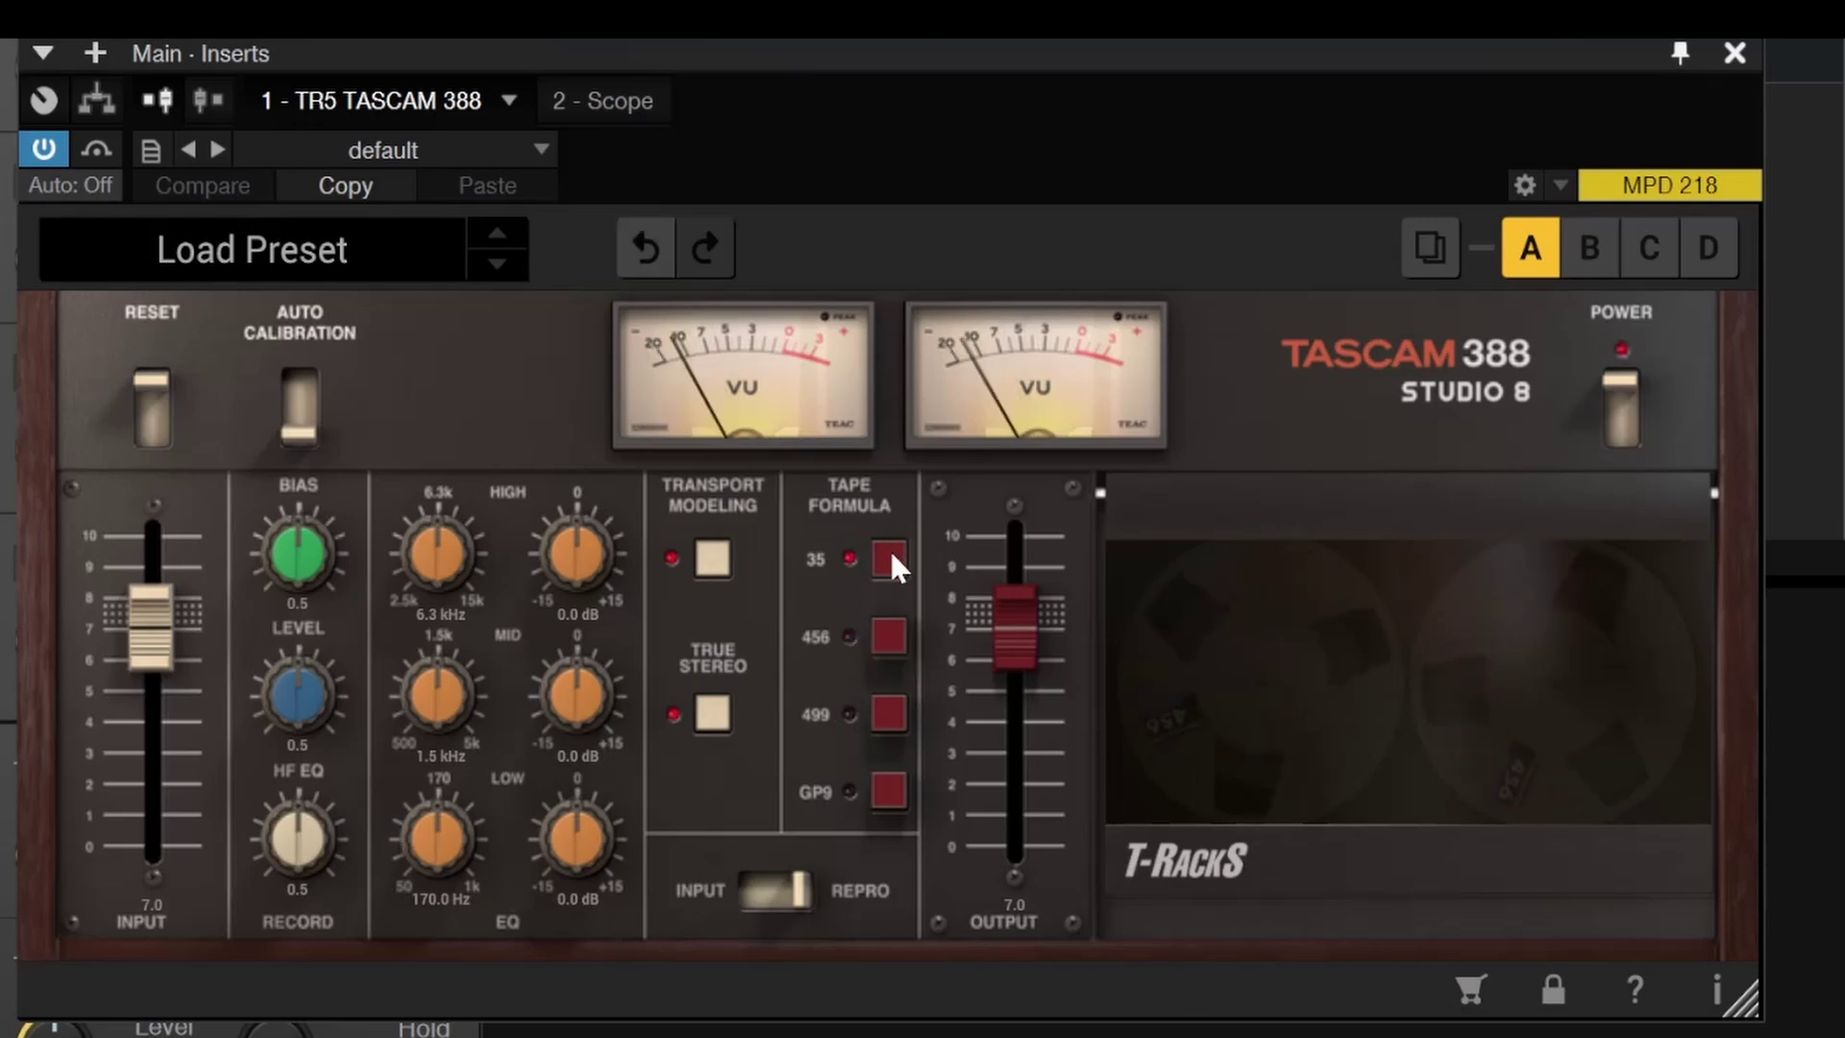
{"action": "left_click", "coordinate": [880, 642]}
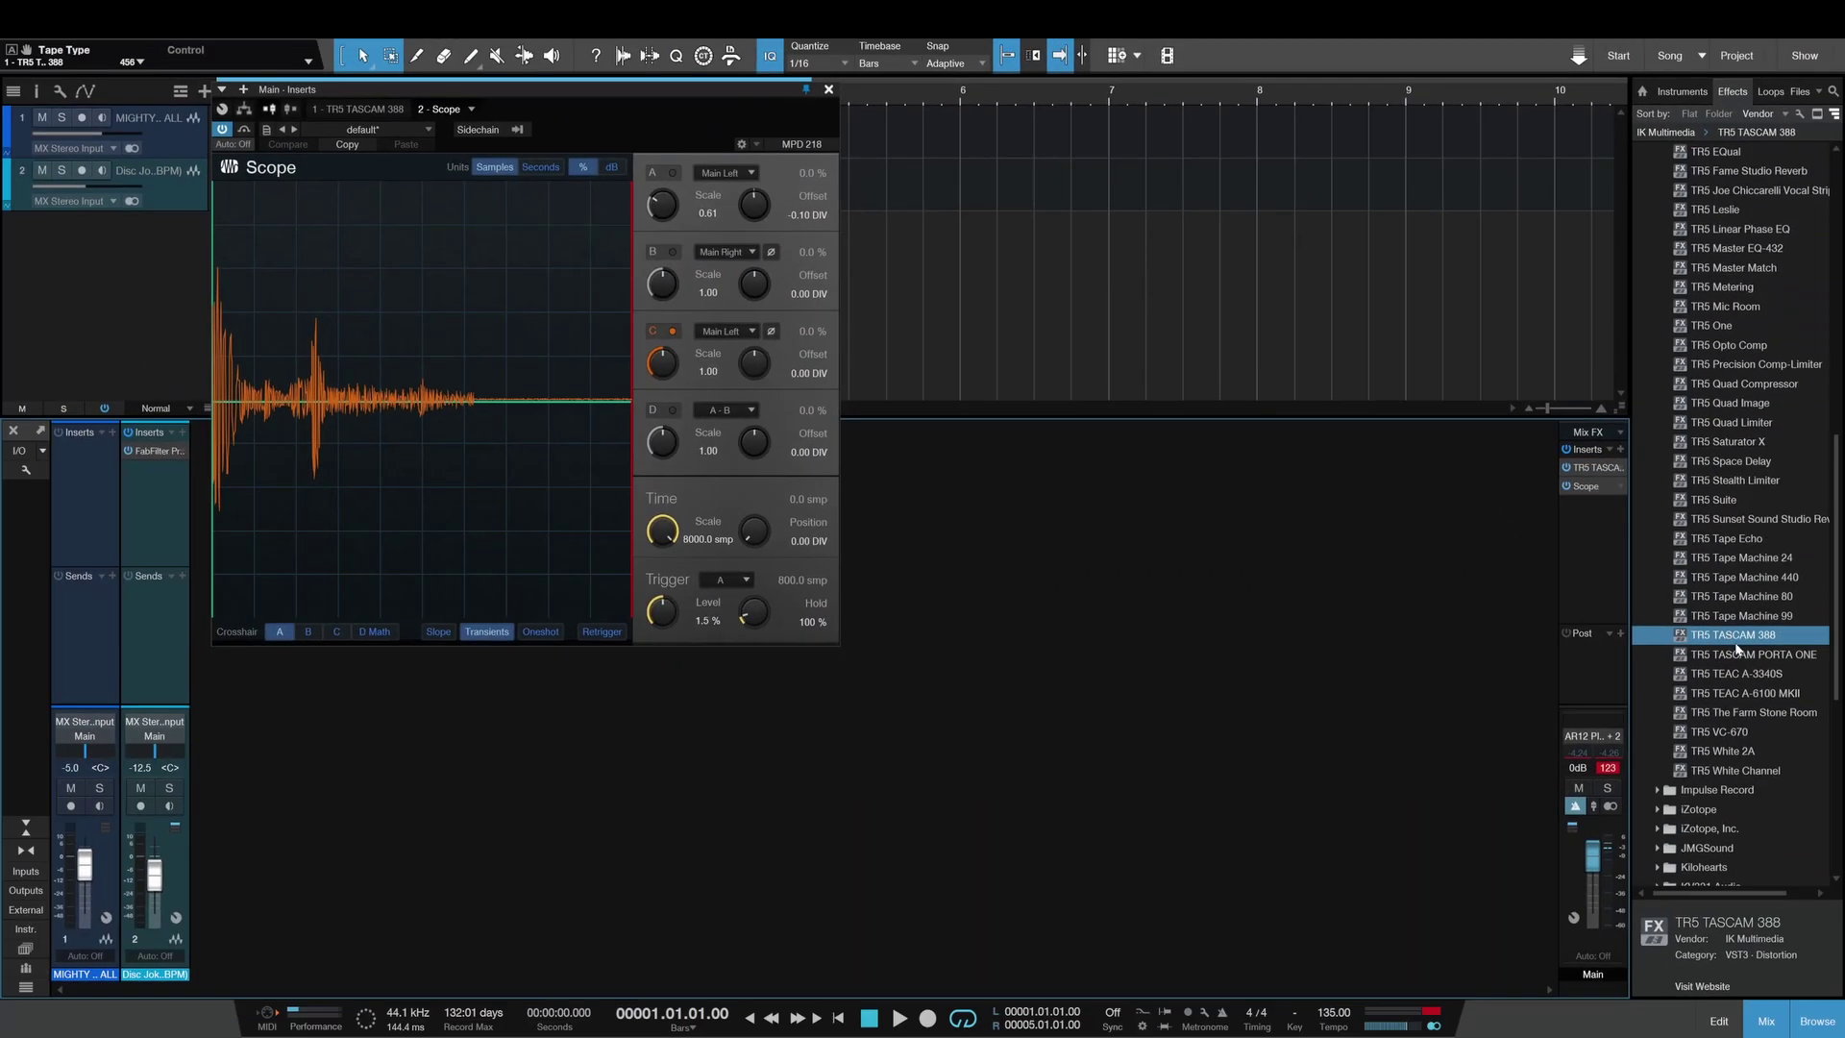
- Replace TR5 TASCAM 388 with TR5 TASCAM PORTA ONE, and swap that for TR5 White 2A before the Scope insert on the Main channel
{"action": "left_click_drag", "start_coordinate": [1765, 660], "coordinate": [1595, 480]}
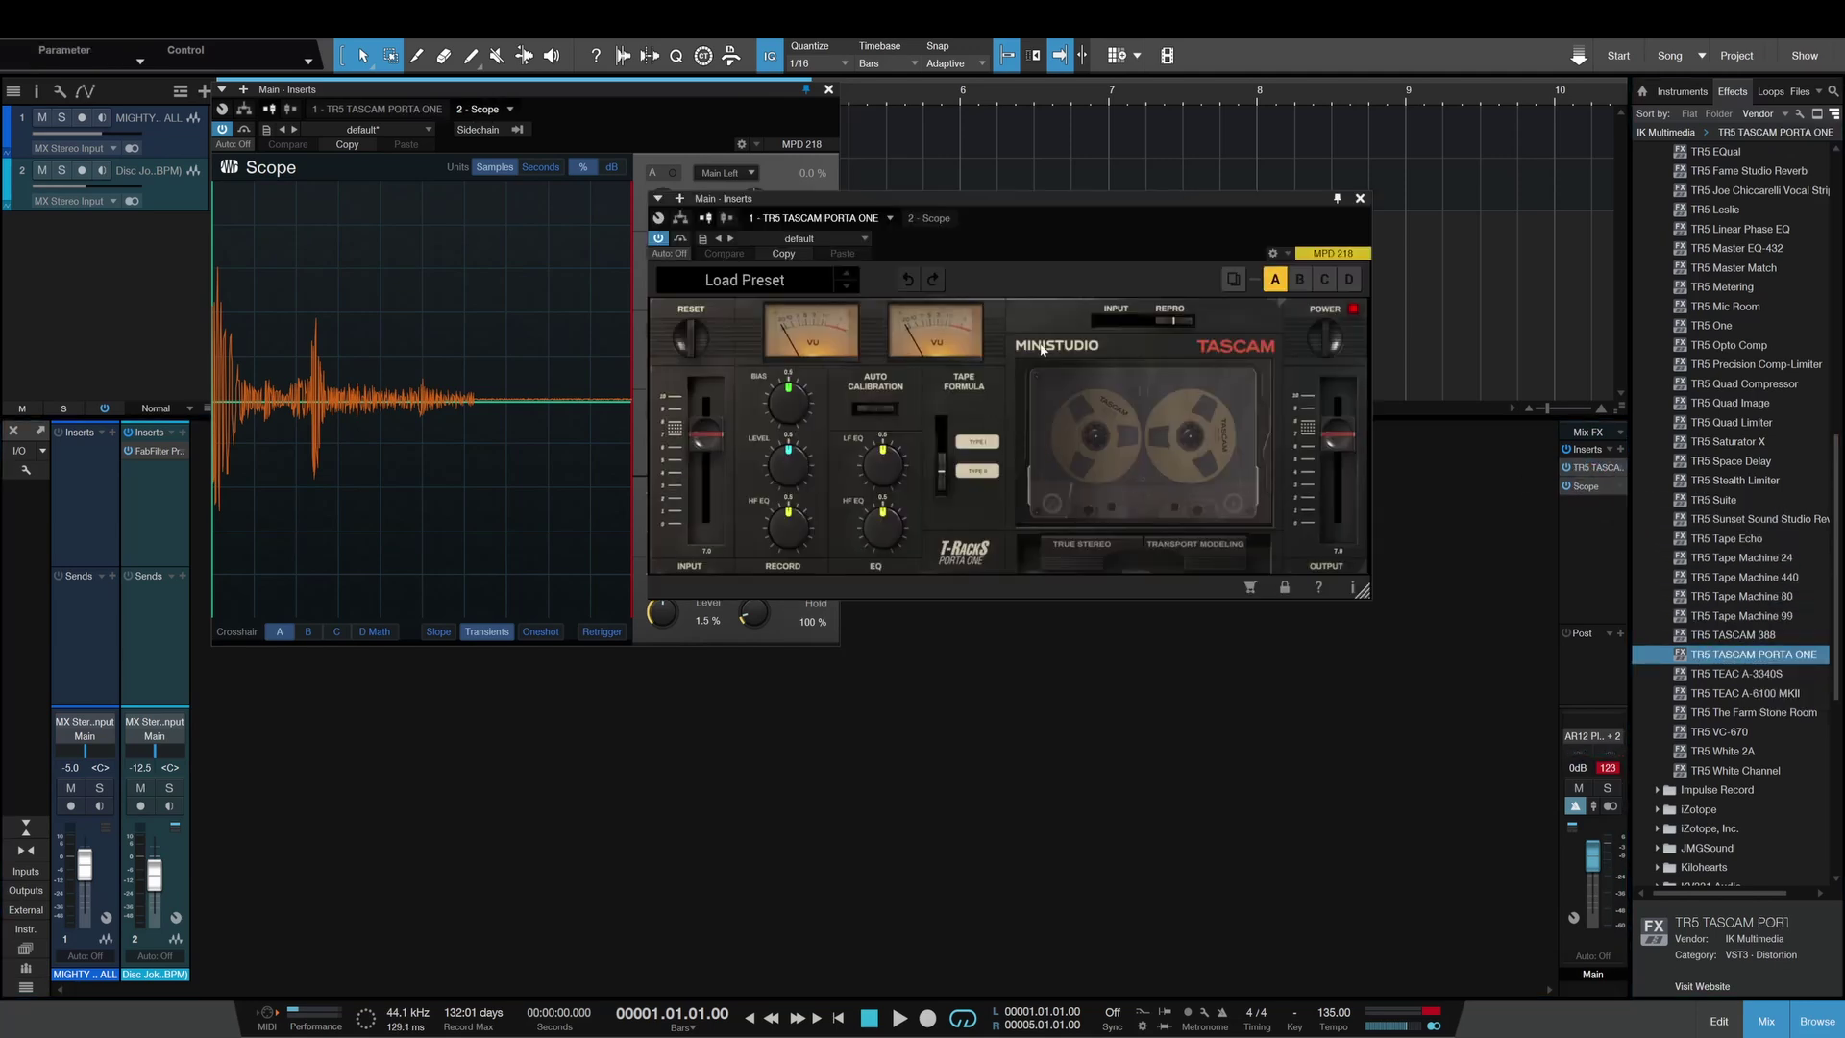
{"action": "left_click", "coordinate": [1360, 199]}
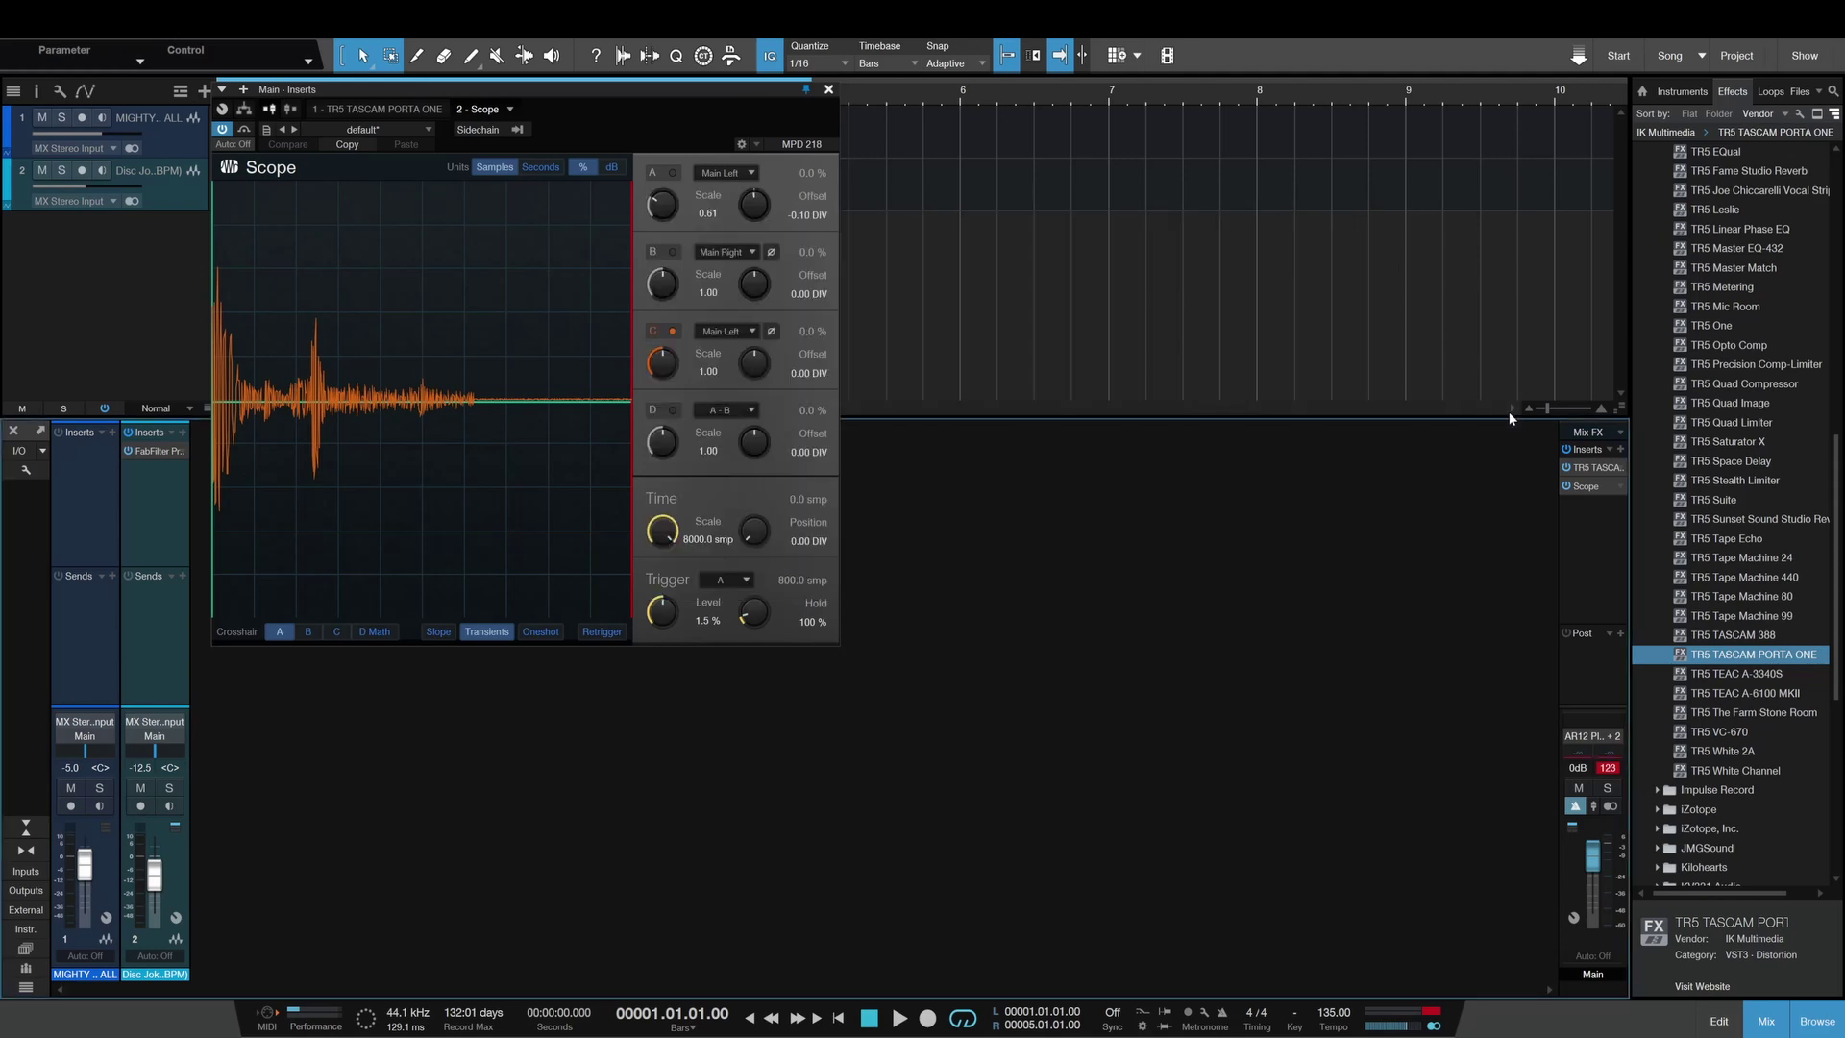
{"action": "left_click", "coordinate": [1620, 468]}
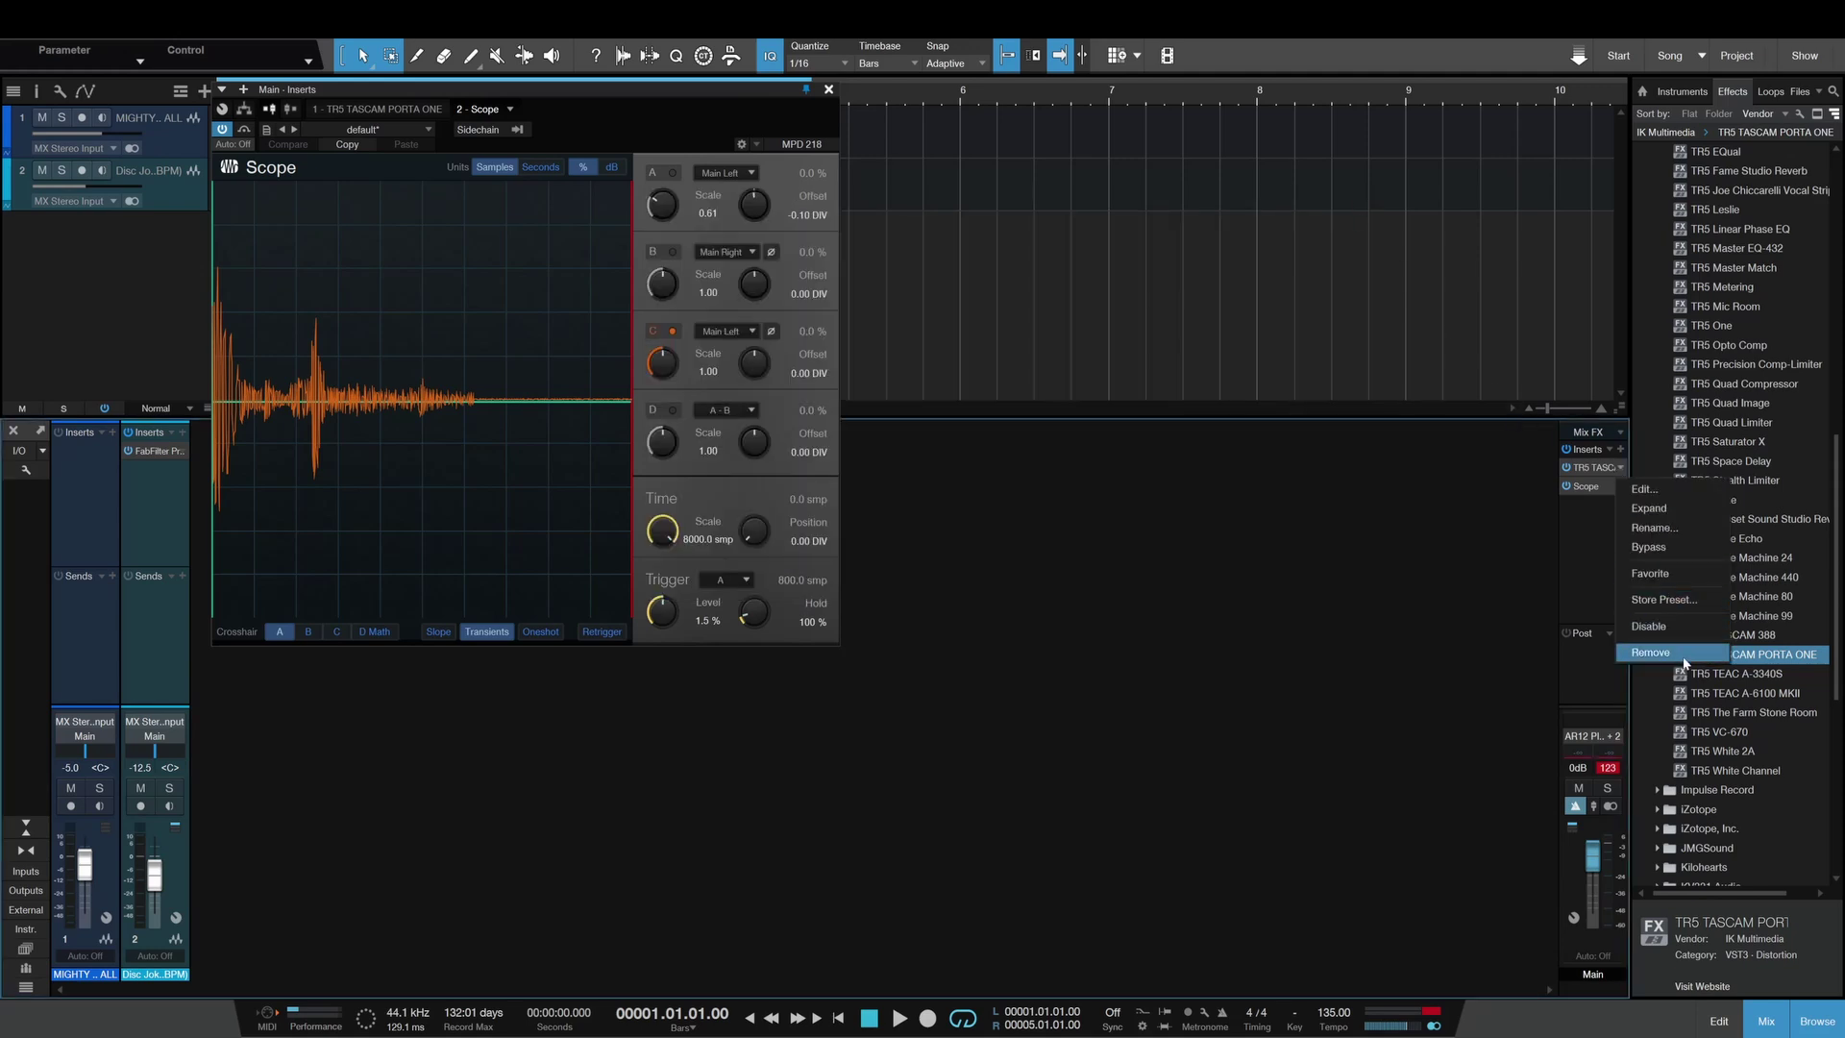
{"action": "left_click", "coordinate": [1685, 658]}
{"action": "scroll", "coordinate": [1742, 723], "scroll_direction": "down", "scroll_amount": 3}
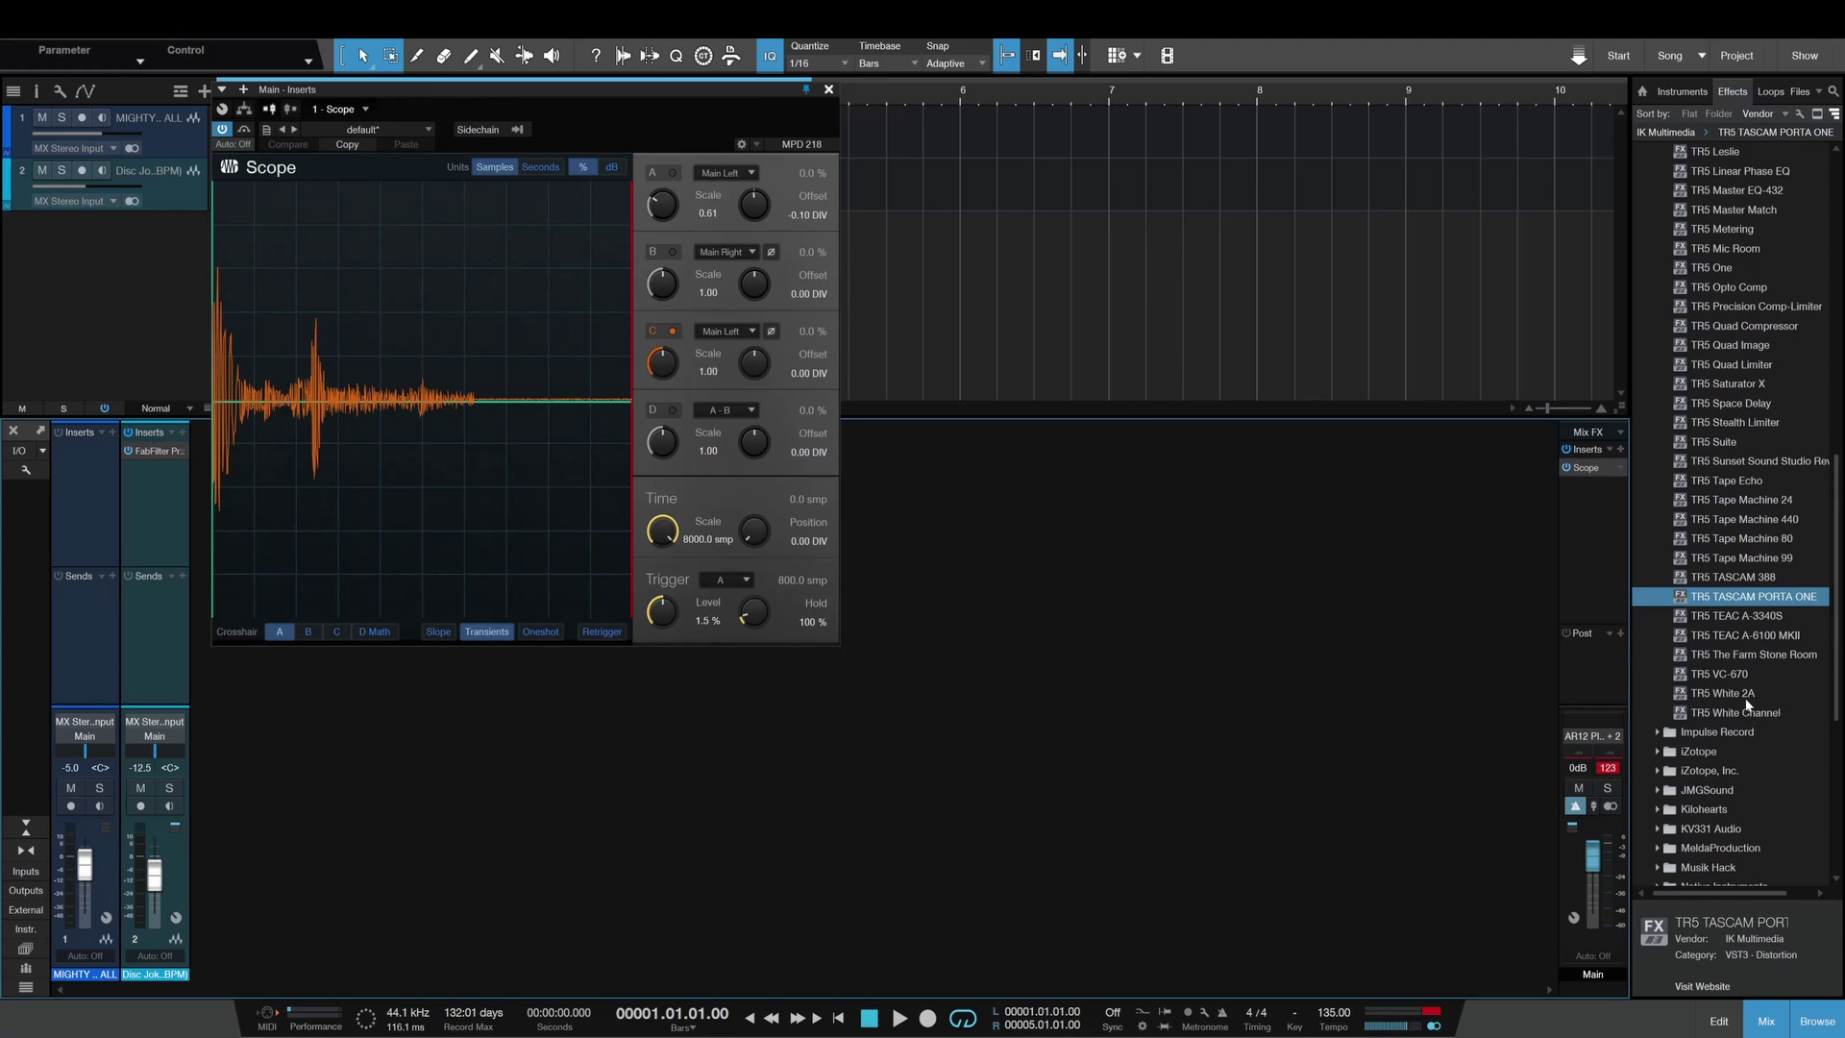
{"action": "left_click_drag", "start_coordinate": [1746, 696], "coordinate": [1603, 468]}
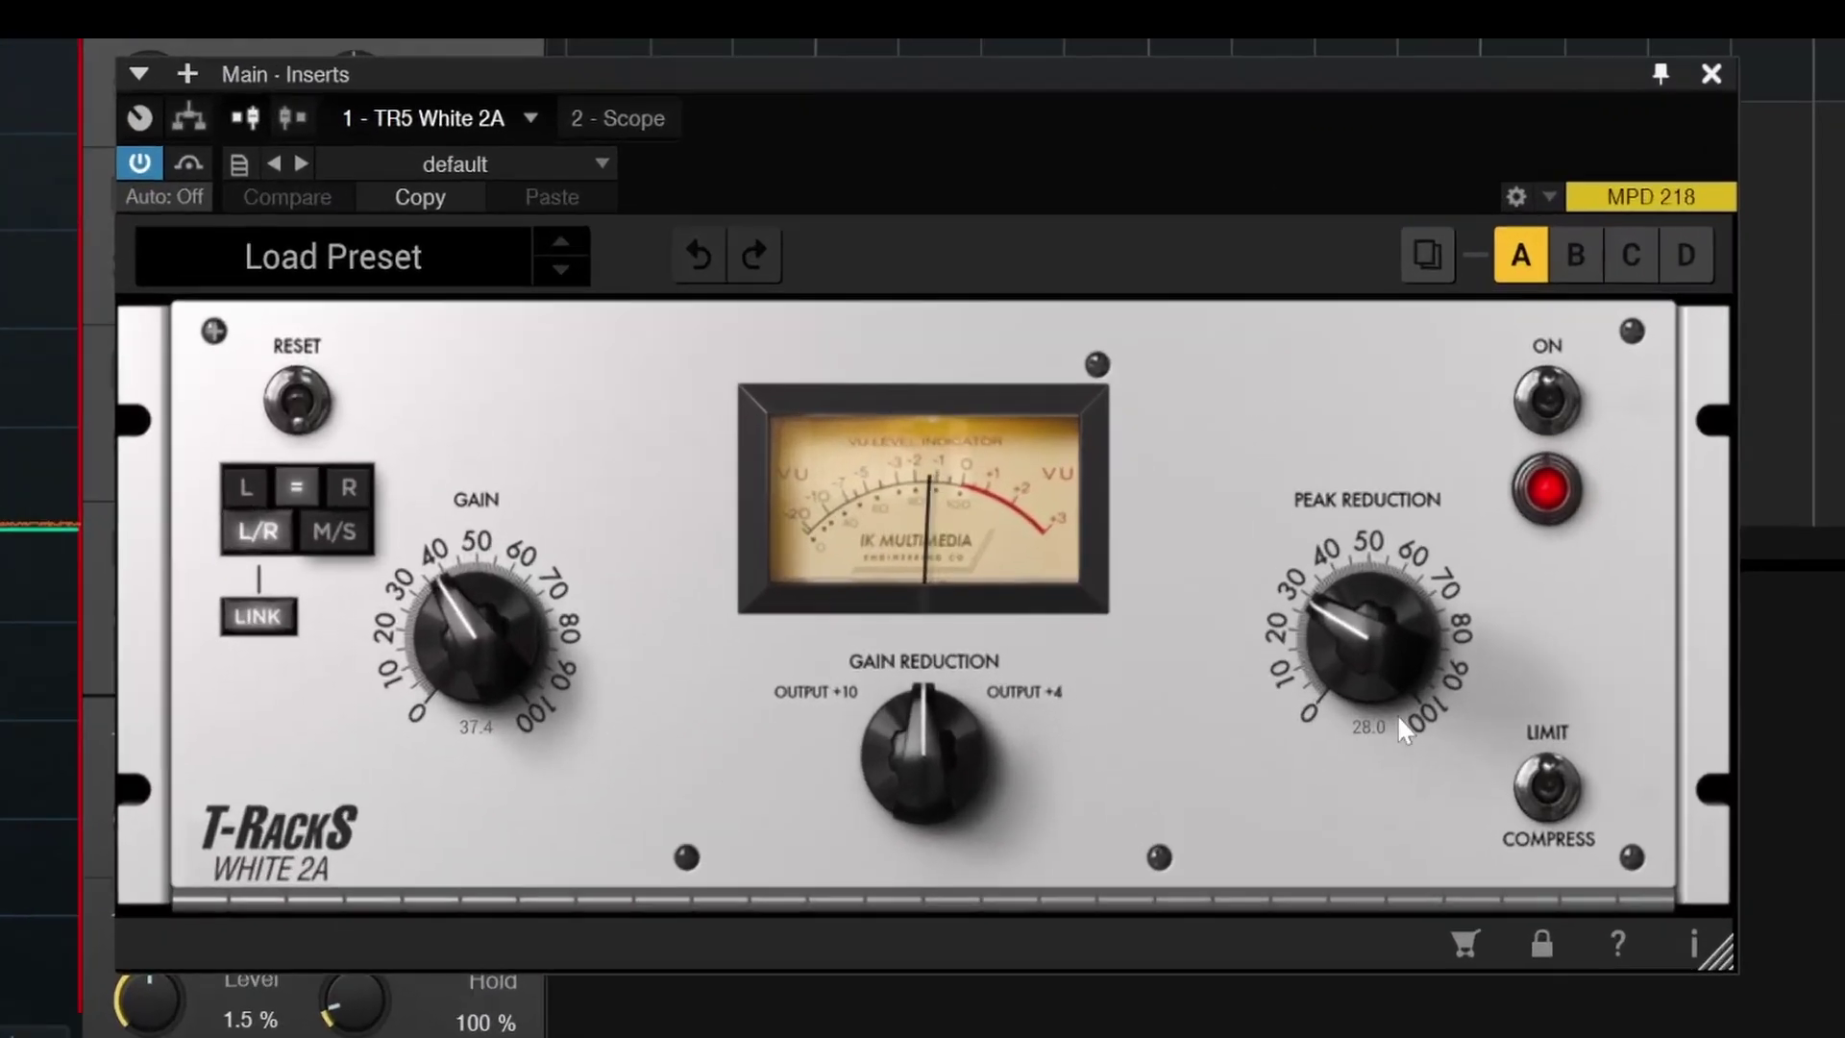
- Try the White 2A's Limit/Compress switch, and set Peak Reduction to 31.4
{"action": "left_click", "coordinate": [1567, 803]}
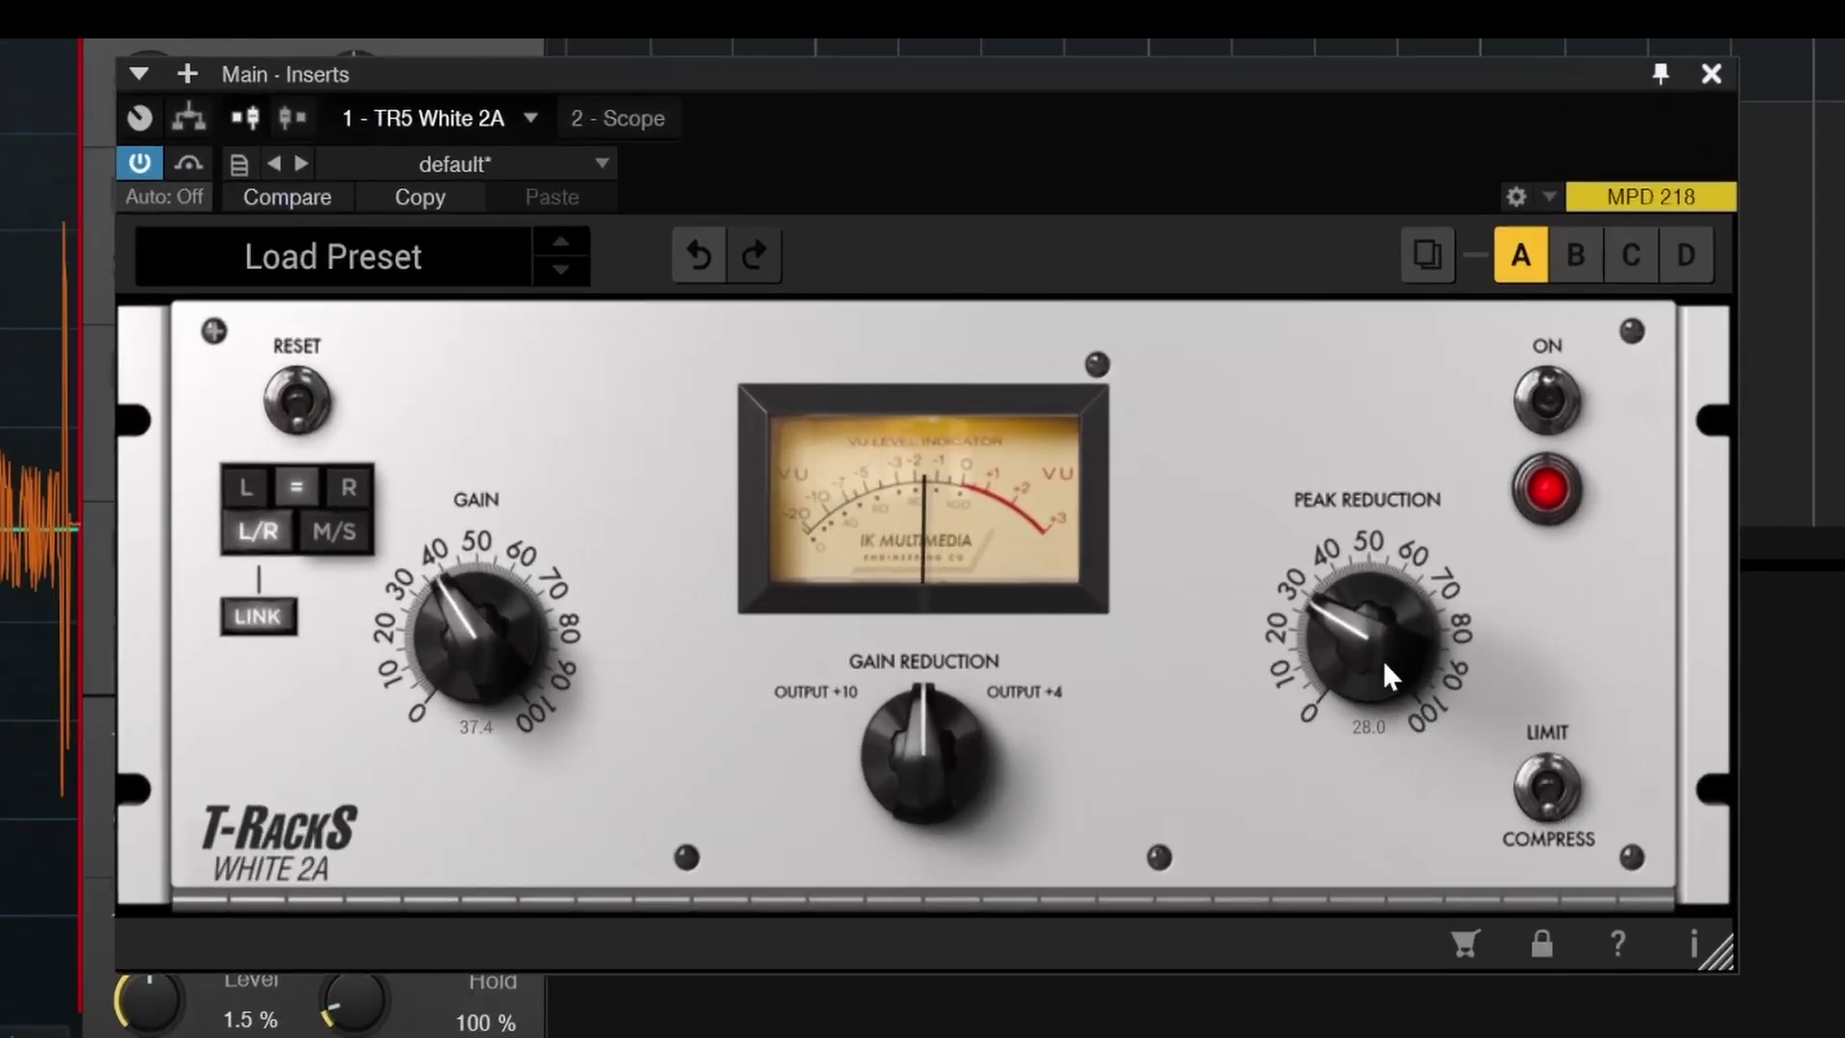
{"action": "left_click_drag", "start_coordinate": [1382, 655], "coordinate": [1374, 596]}
{"action": "mouse_move", "coordinate": [1369, 652]}
{"action": "left_mouse_down"}
{"action": "mouse_move", "coordinate": [1378, 694]}
{"action": "mouse_move", "coordinate": [1359, 636]}
{"action": "left_mouse_up"}
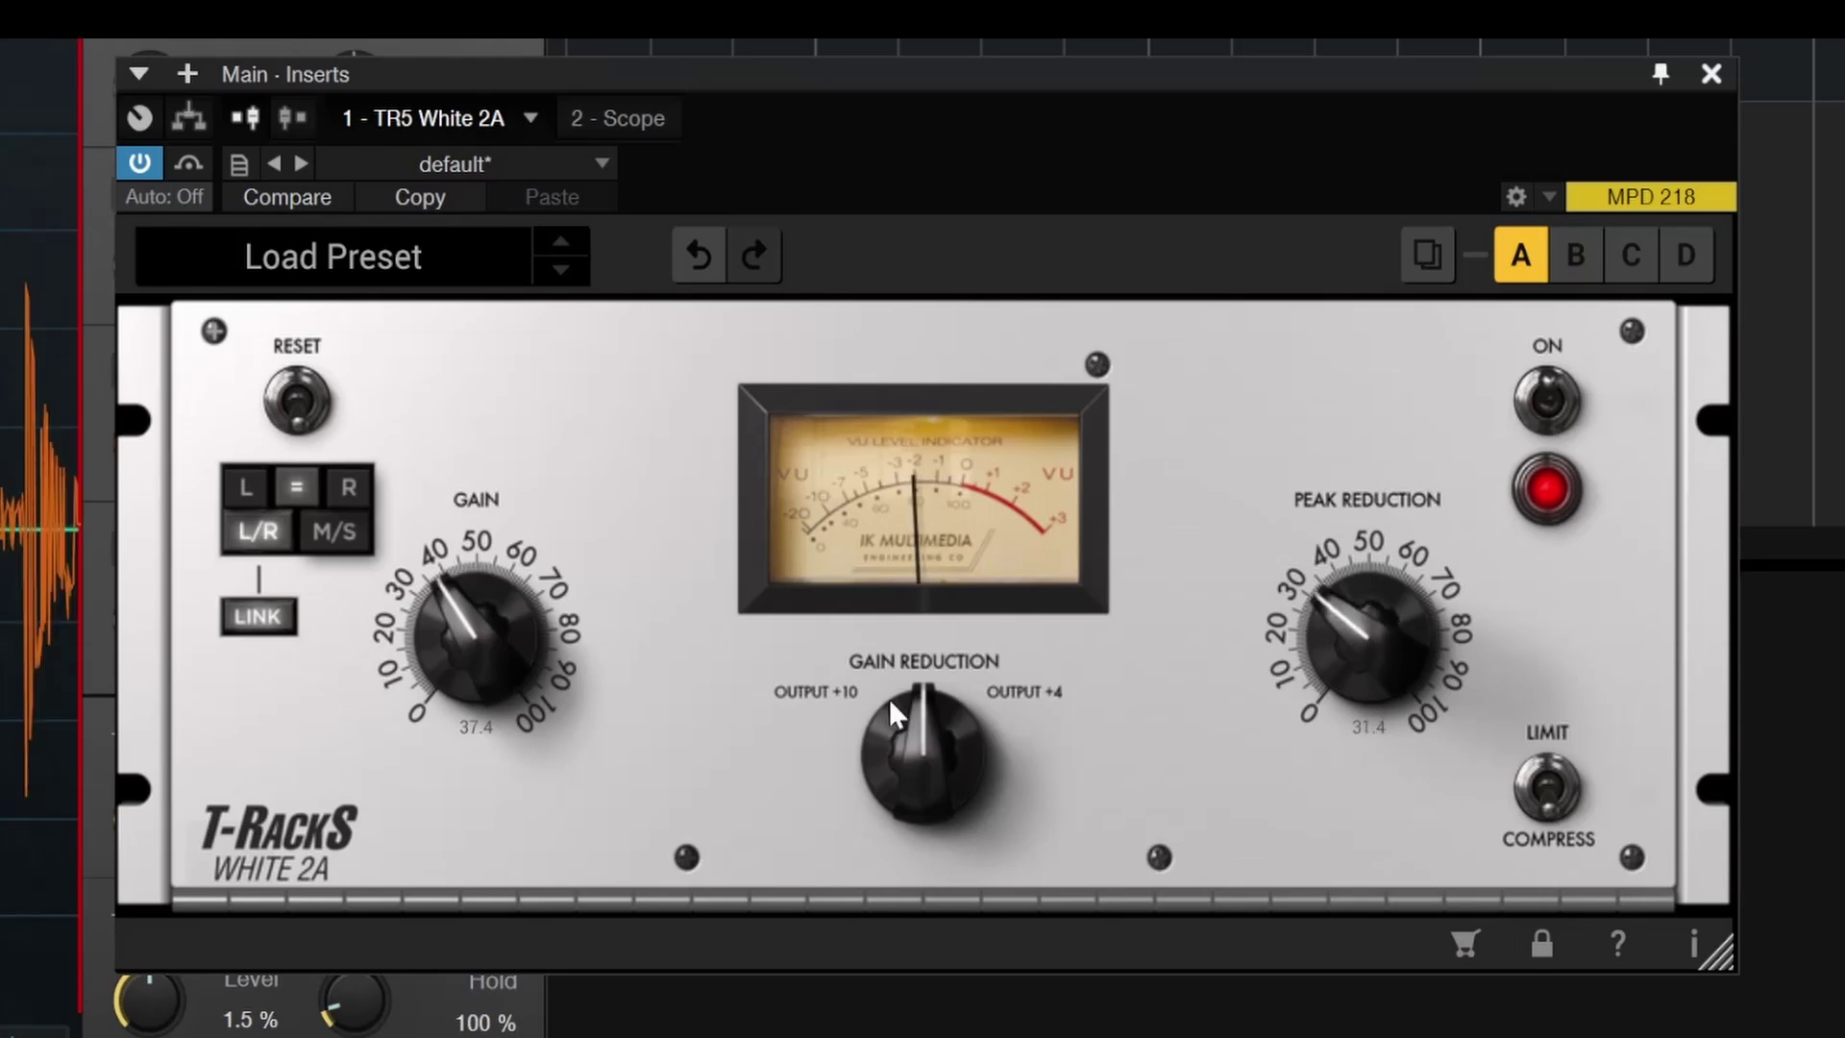
- Try the White 2A's meter on Output +10 and Output +4, and return it to Gain Reduction
{"action": "left_click", "coordinate": [909, 776]}
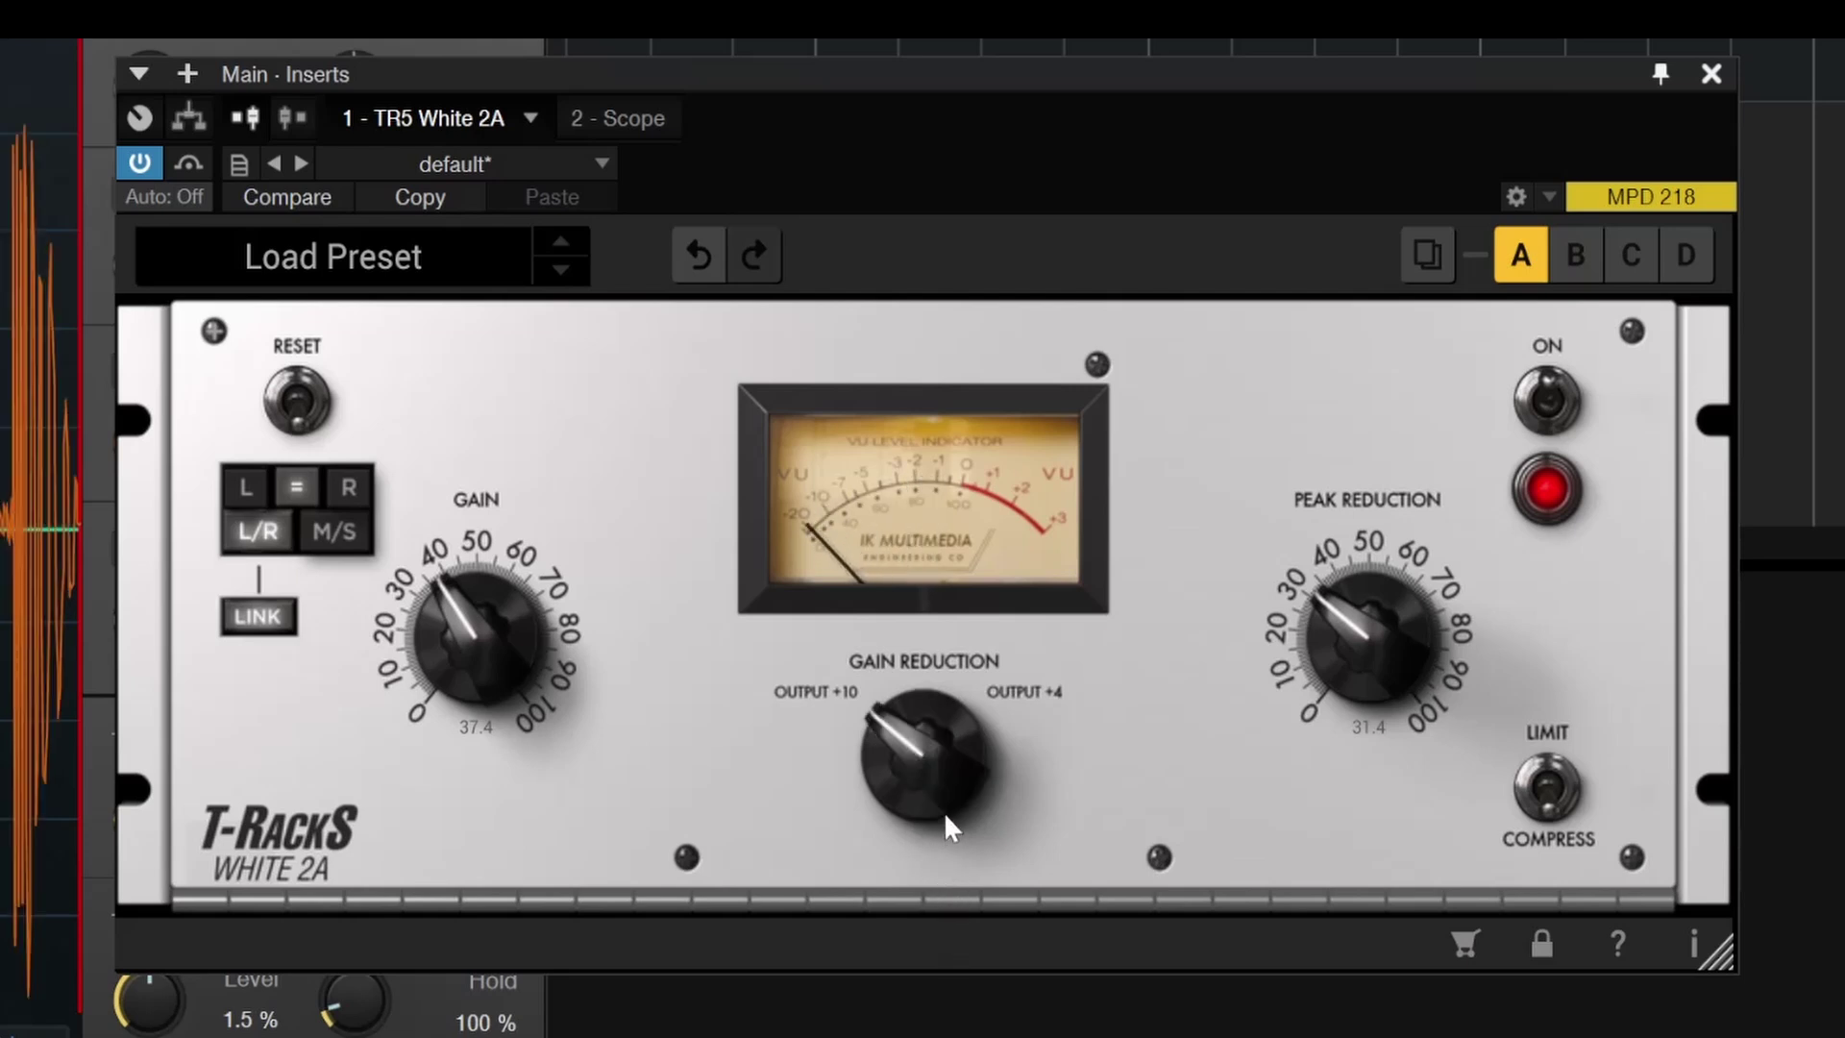
{"action": "left_click", "coordinate": [938, 763]}
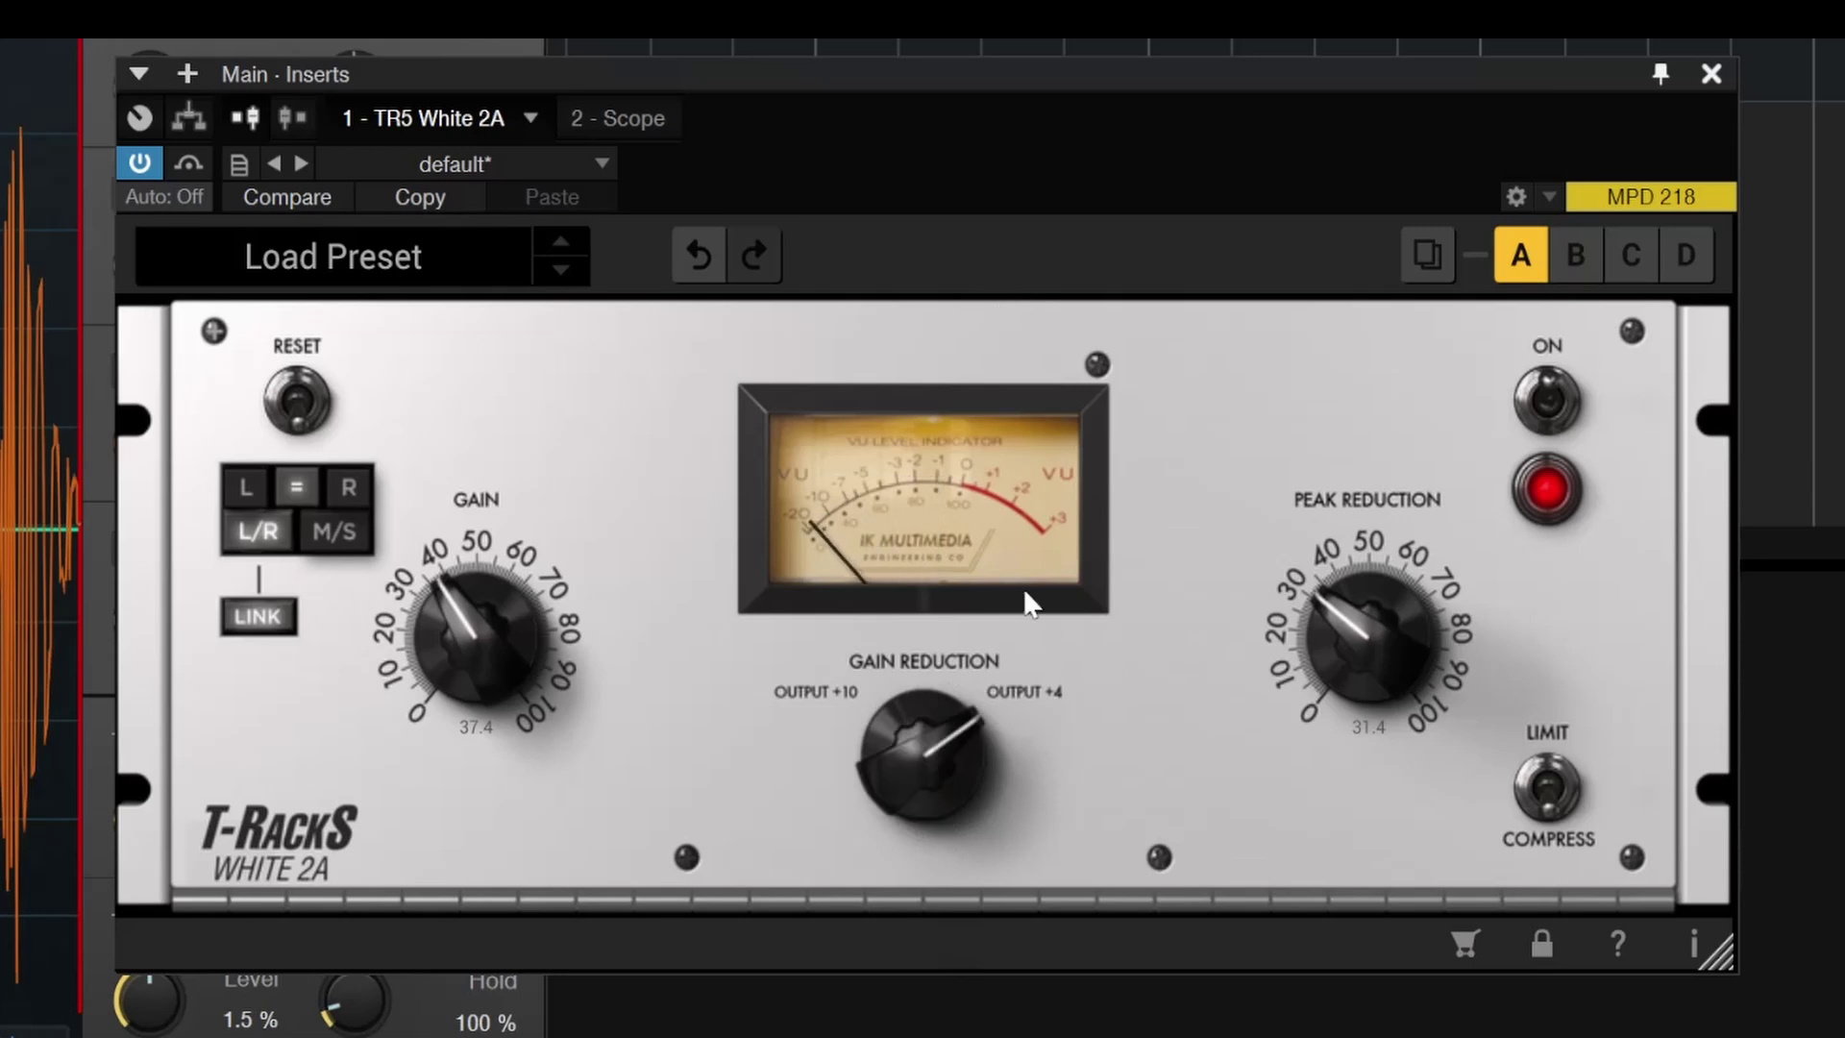
{"action": "left_click", "coordinate": [939, 779]}
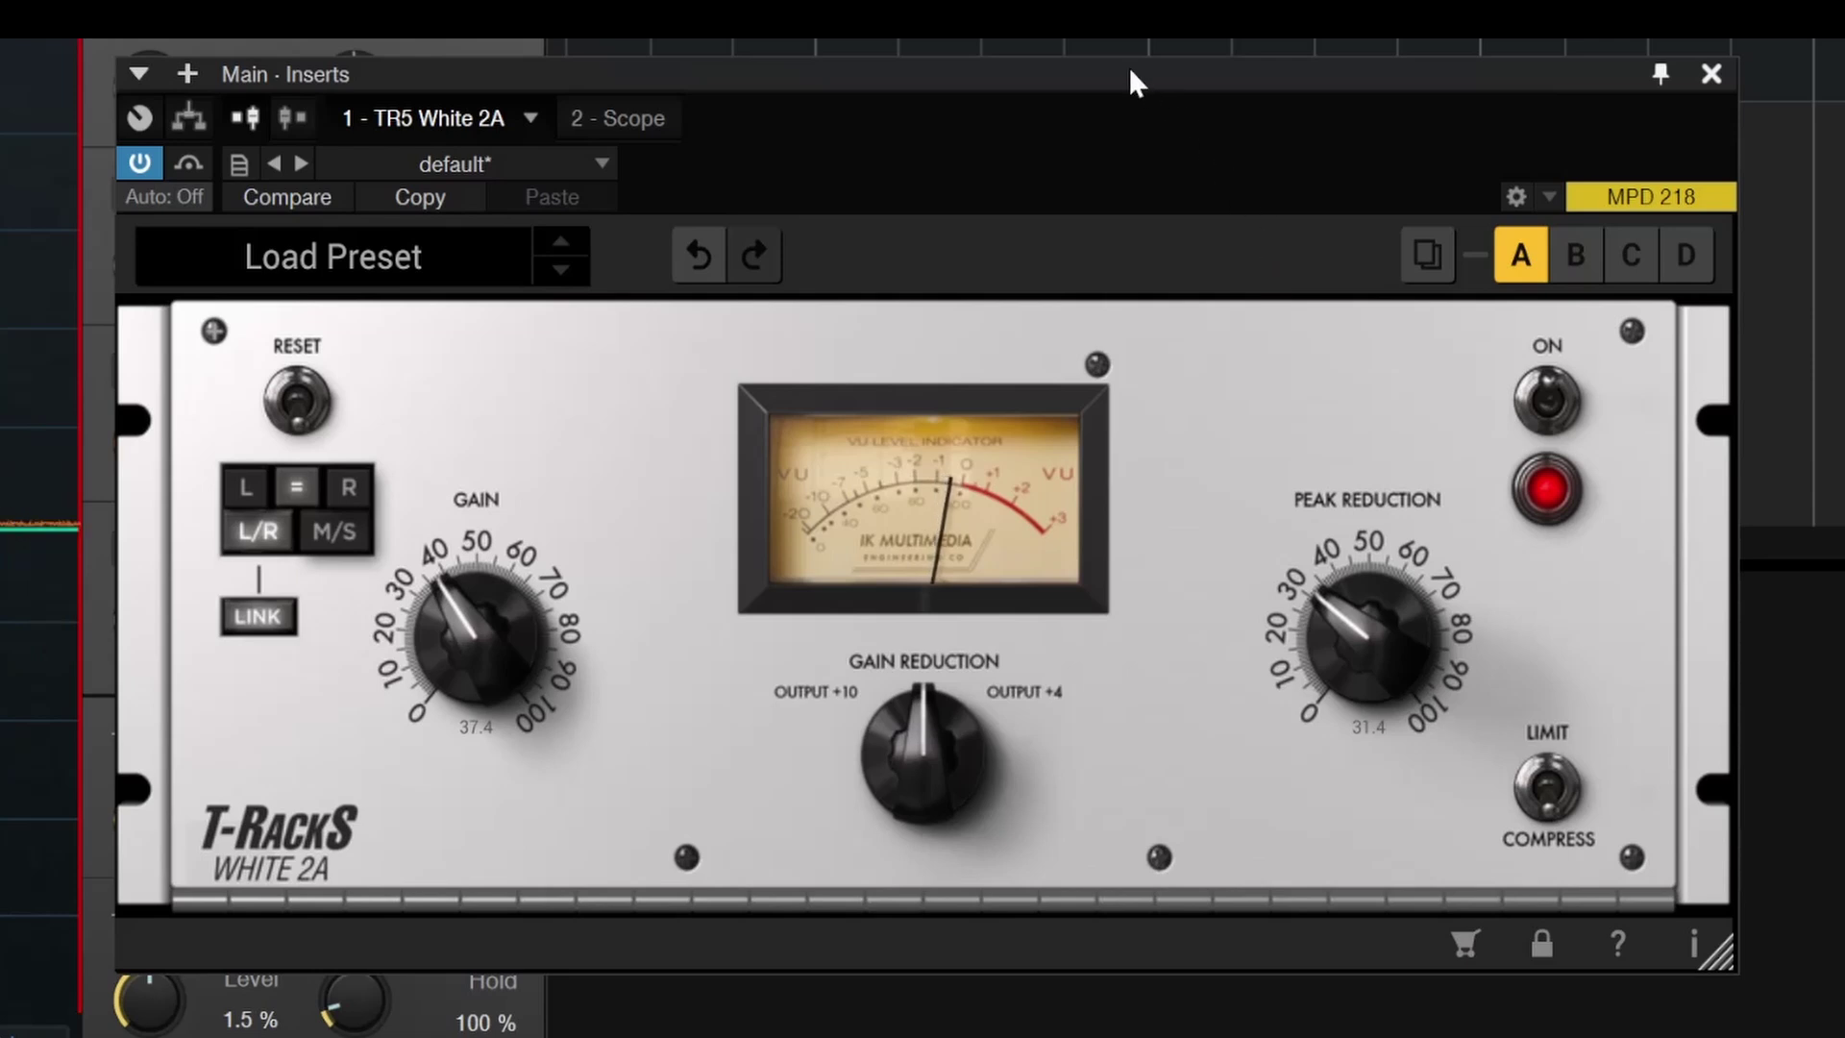
- Reposition the White 2A window, set Peak Reduction to 51.8, and close the window
{"action": "left_click_drag", "start_coordinate": [1128, 66], "coordinate": [1203, 198]}
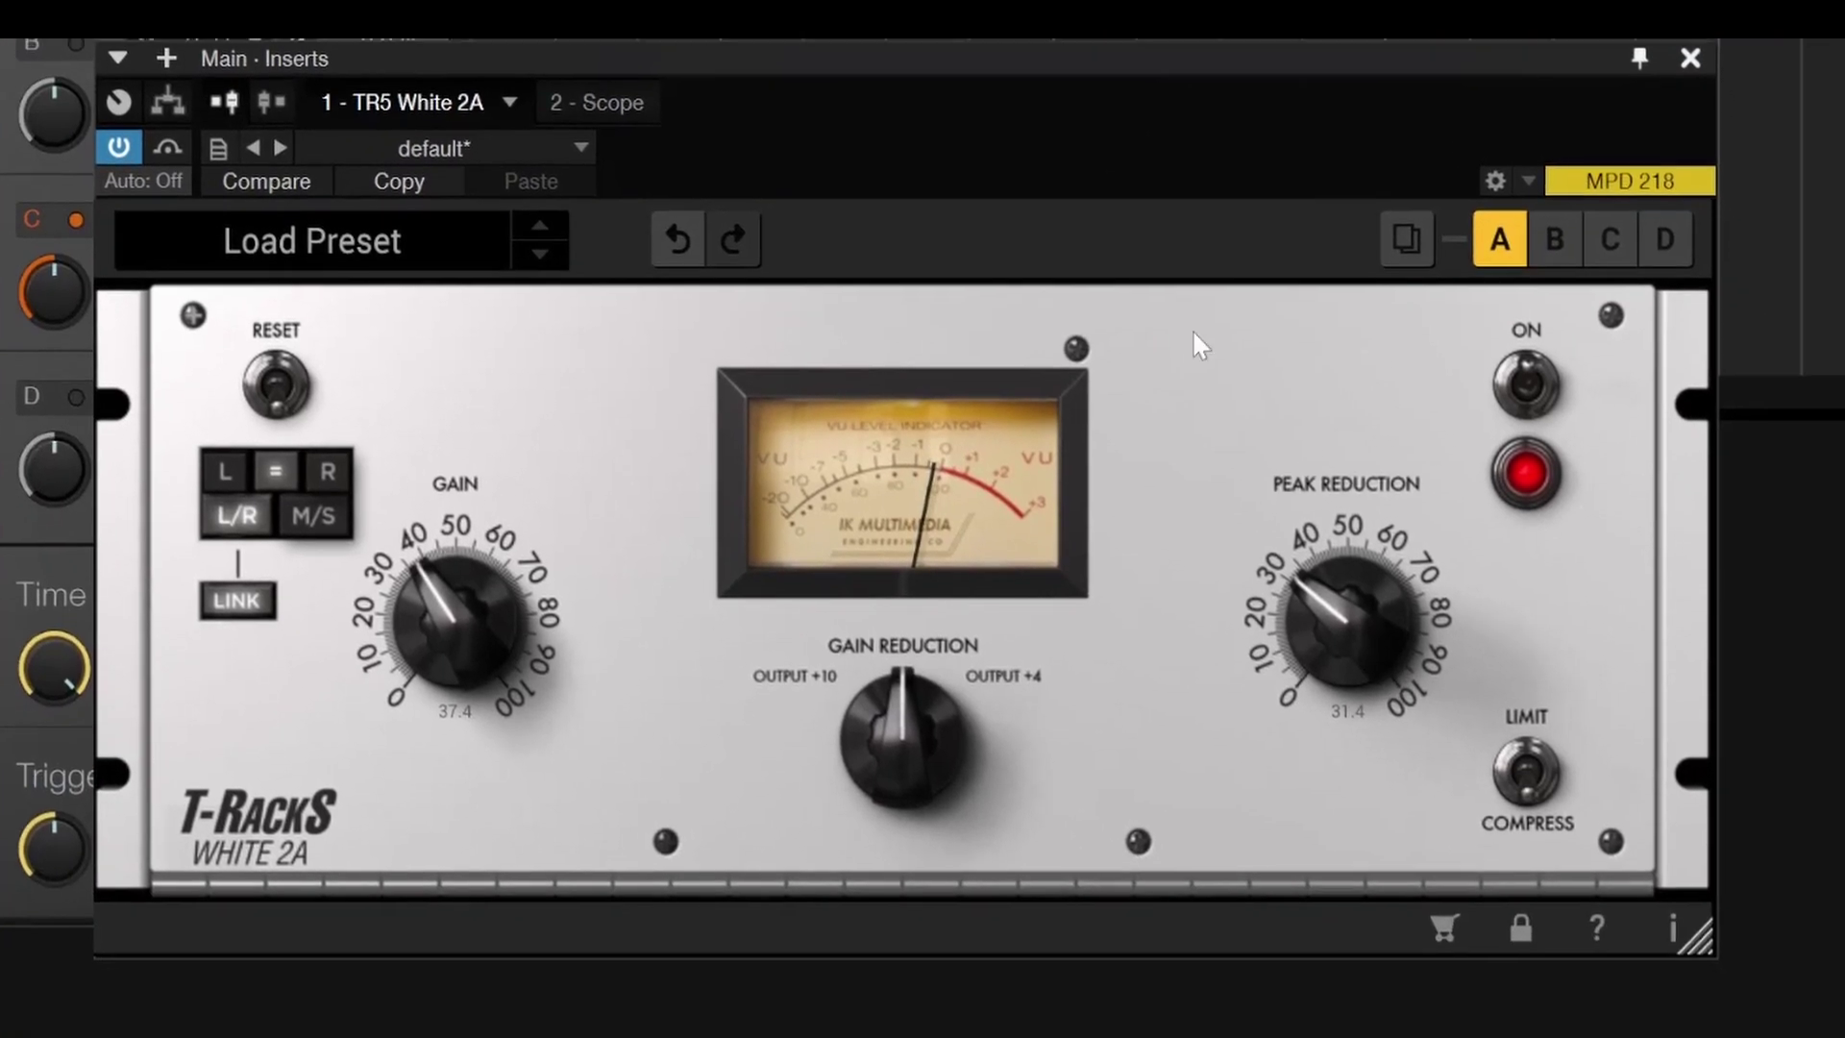
{"action": "left_click_drag", "start_coordinate": [1383, 708], "coordinate": [1381, 614]}
{"action": "left_click_drag", "start_coordinate": [1323, 522], "coordinate": [1391, 471]}
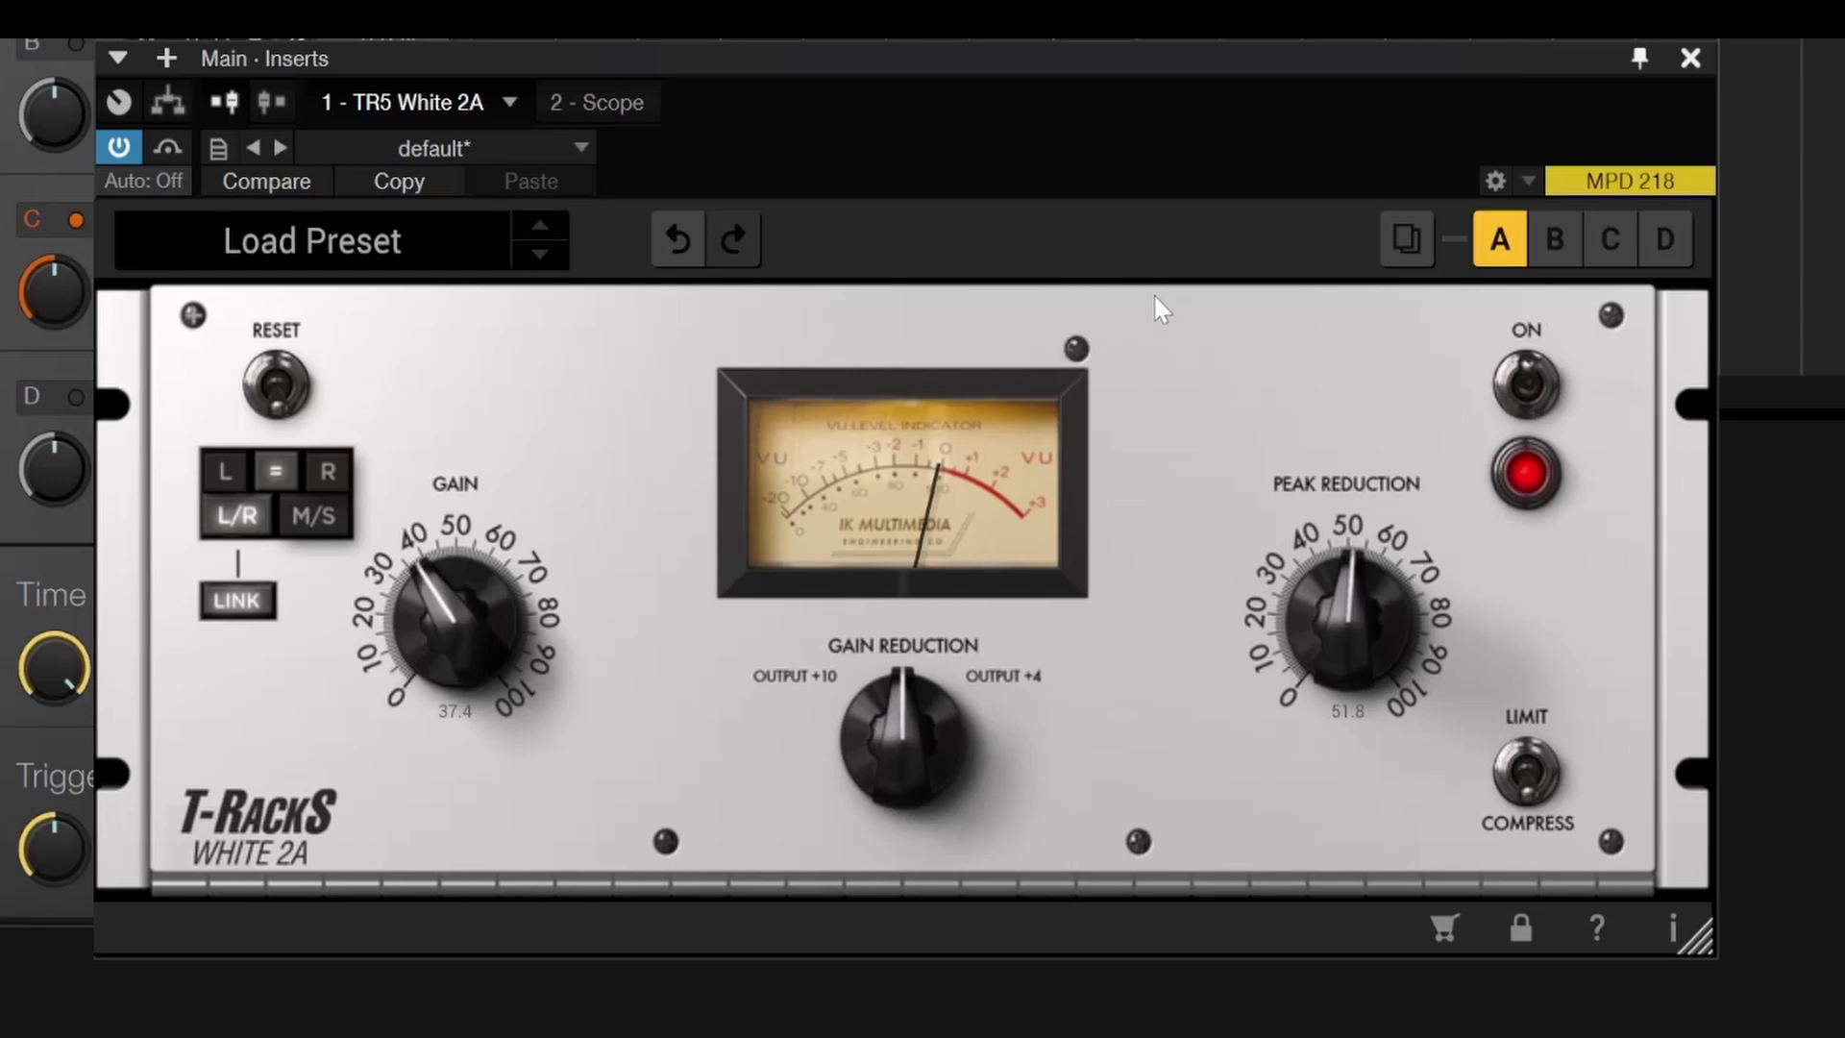
{"action": "left_click", "coordinate": [1693, 61]}
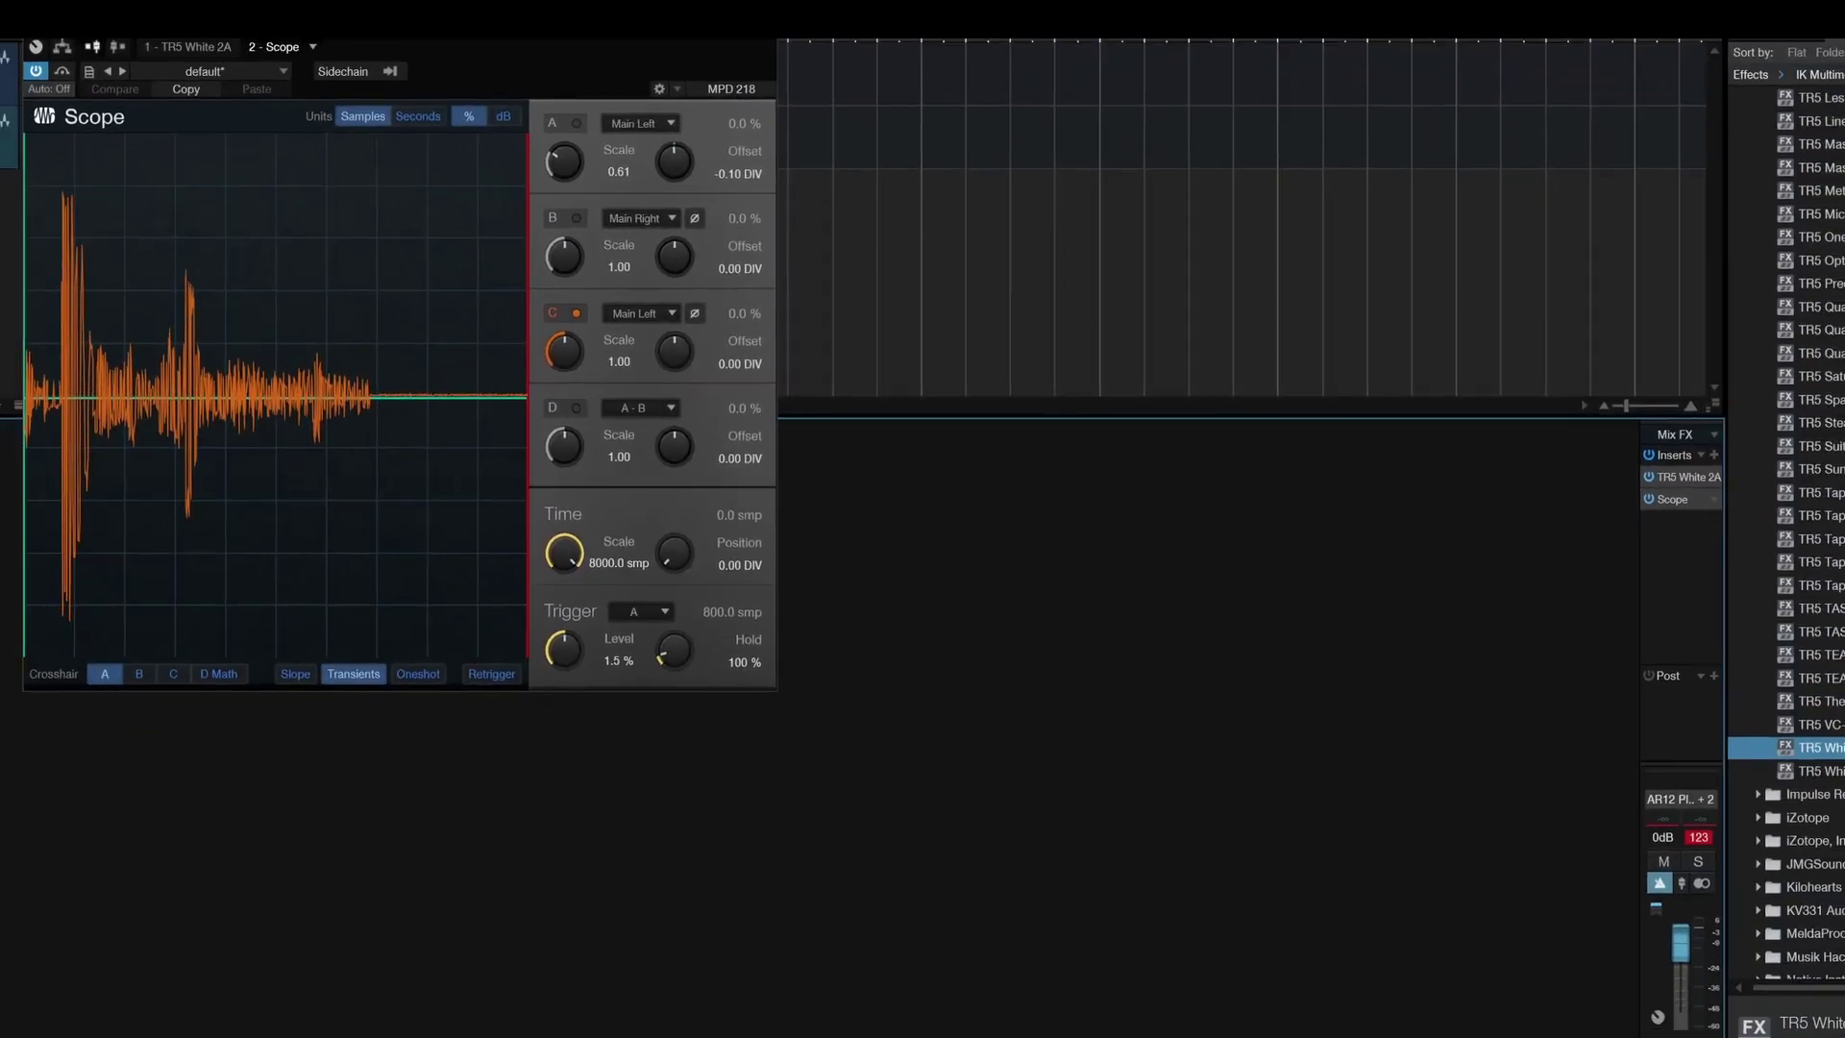
- Look through the IK Multimedia TR5 plugins in the effects list
{"action": "scroll", "coordinate": [1768, 684], "scroll_direction": "up", "scroll_amount": 5}
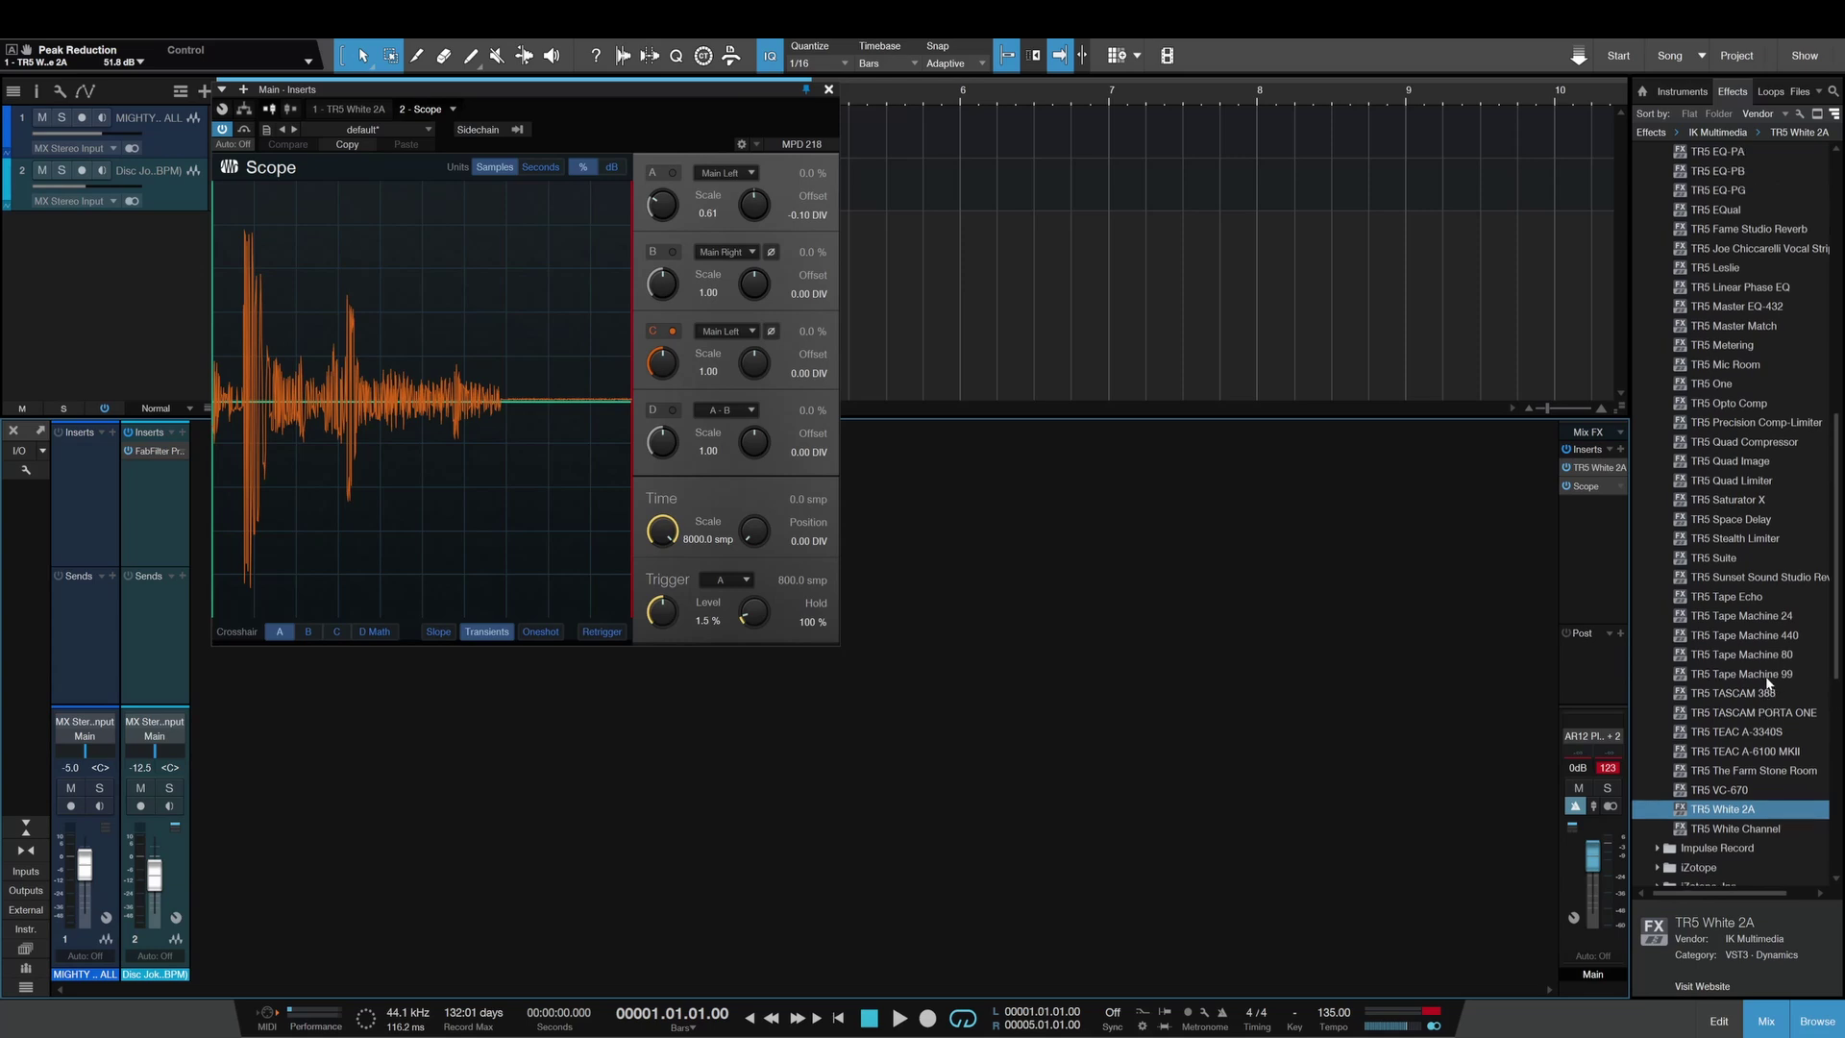
{"action": "scroll", "coordinate": [1767, 682], "scroll_direction": "up", "scroll_amount": 3}
{"action": "scroll", "coordinate": [1759, 654], "scroll_direction": "up", "scroll_amount": 4}
{"action": "scroll", "coordinate": [1760, 659], "scroll_direction": "up", "scroll_amount": 5}
{"action": "scroll", "coordinate": [1762, 660], "scroll_direction": "up", "scroll_amount": 1}
{"action": "scroll", "coordinate": [1762, 659], "scroll_direction": "down", "scroll_amount": 5}
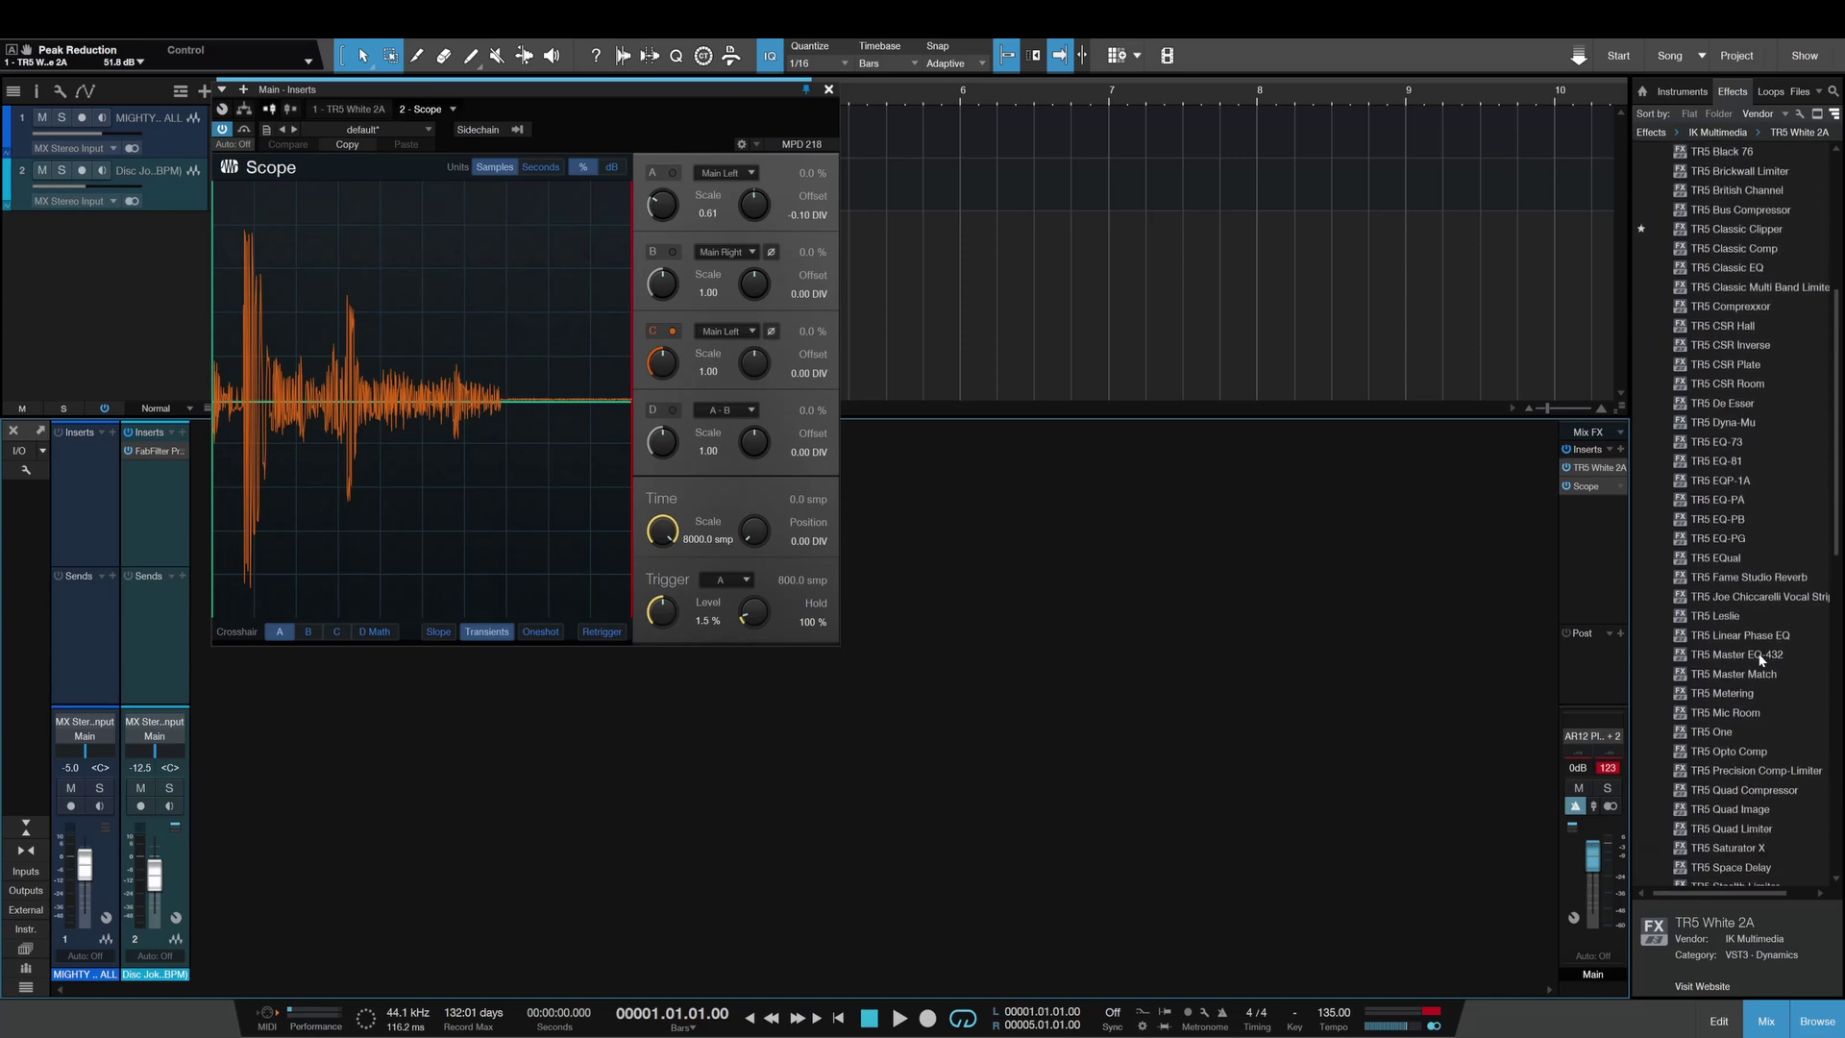